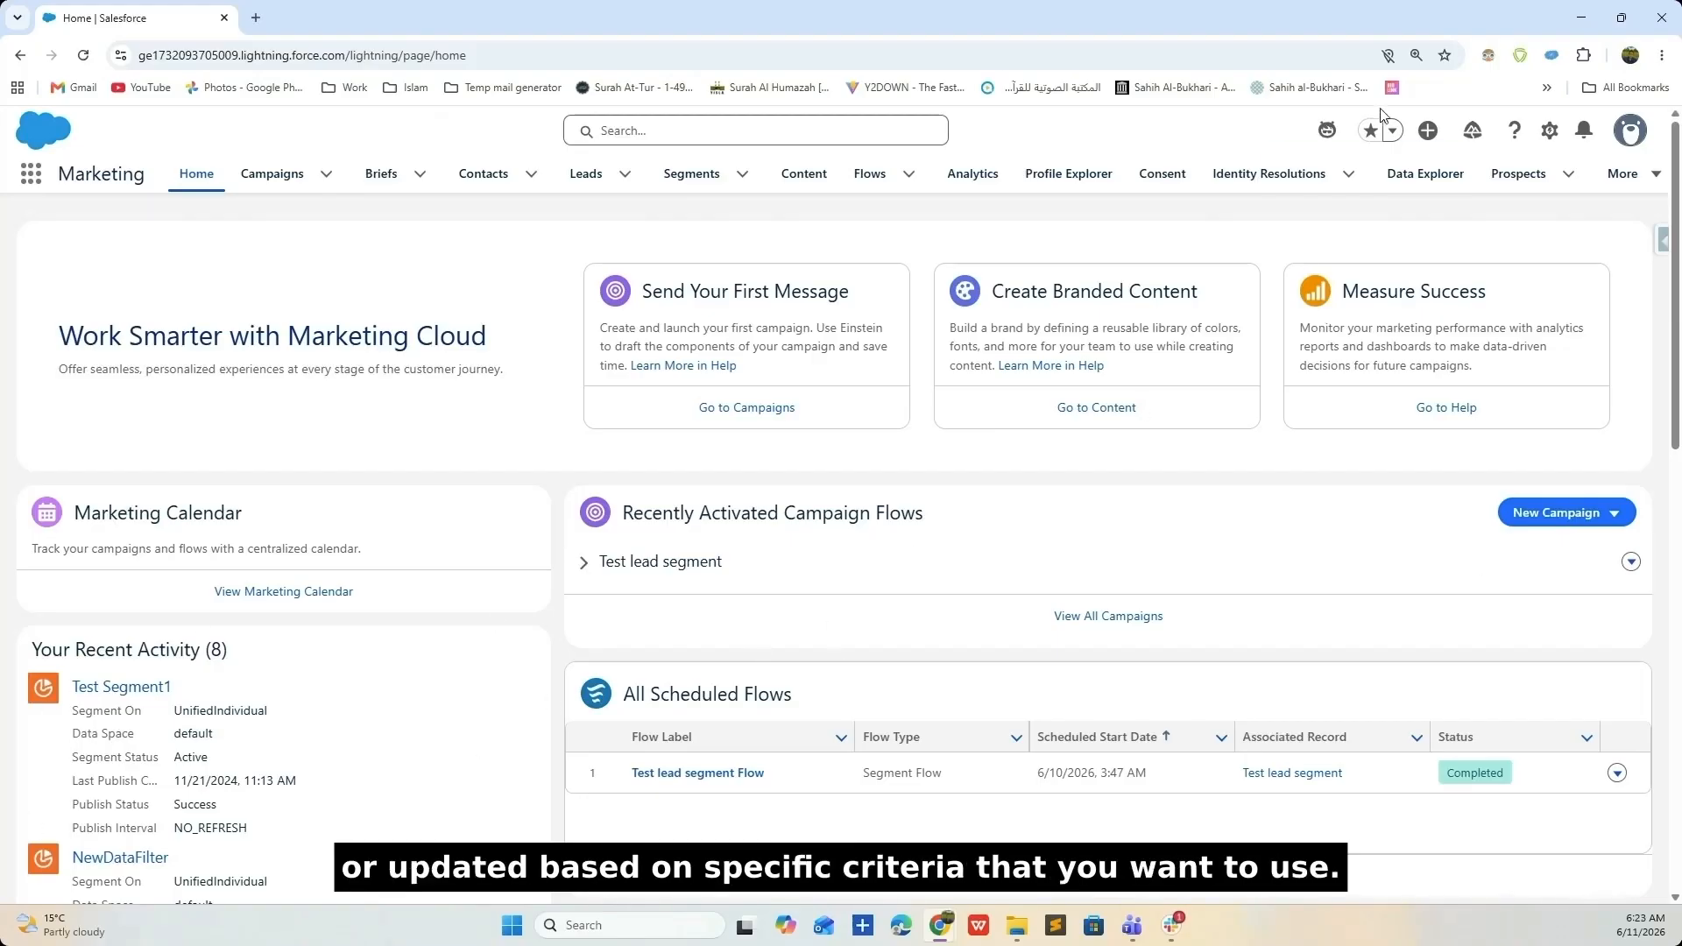
- Zoom the Chrome page to 125%
{"action": "left_click", "coordinate": [1662, 55]}
{"action": "left_click", "coordinate": [1615, 406]}
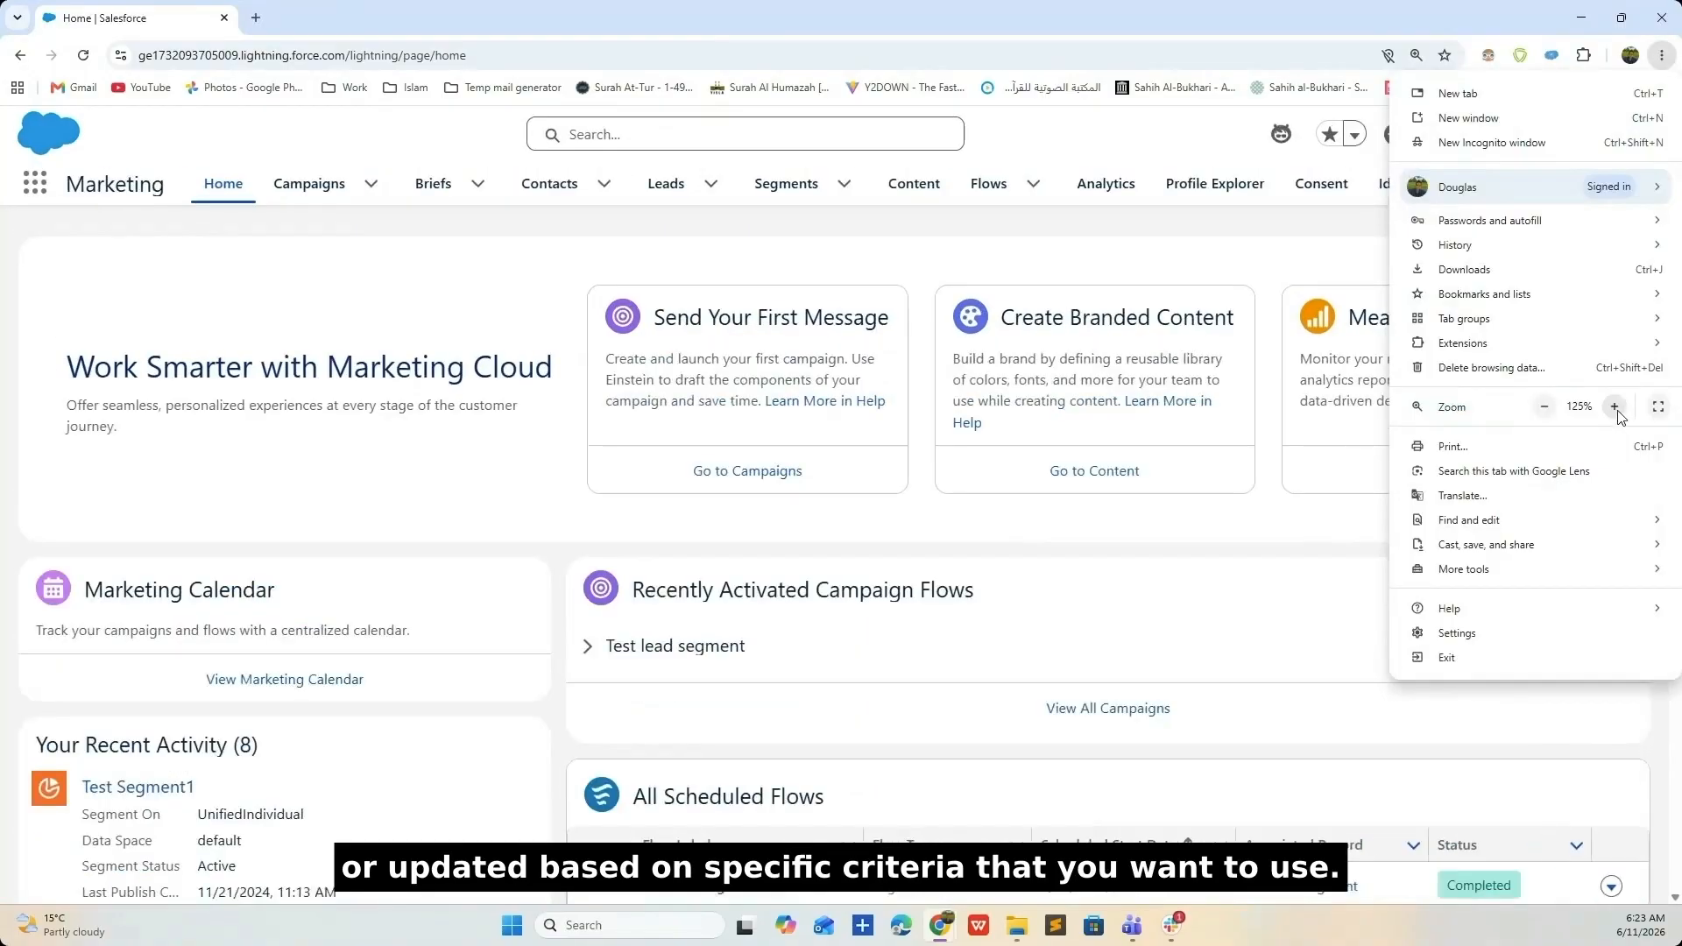
{"action": "left_click", "coordinate": [607, 256]}
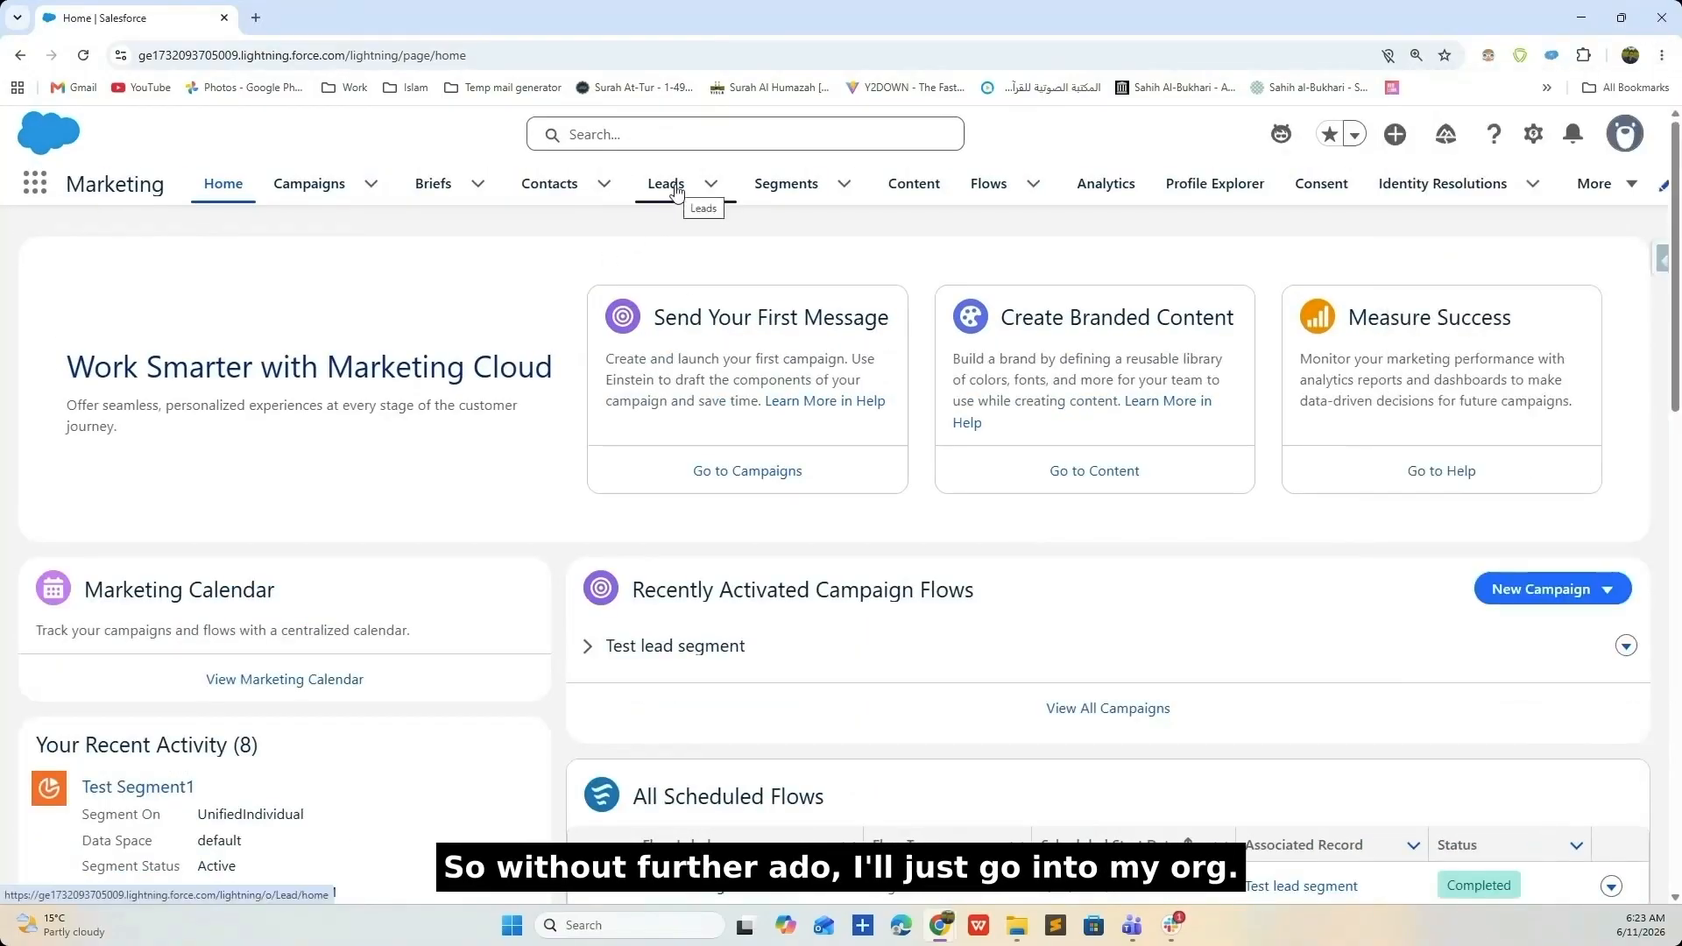
- Open the Leads list, then launch Setup in a new tab from the gear menu
{"action": "left_click", "coordinate": [675, 191]}
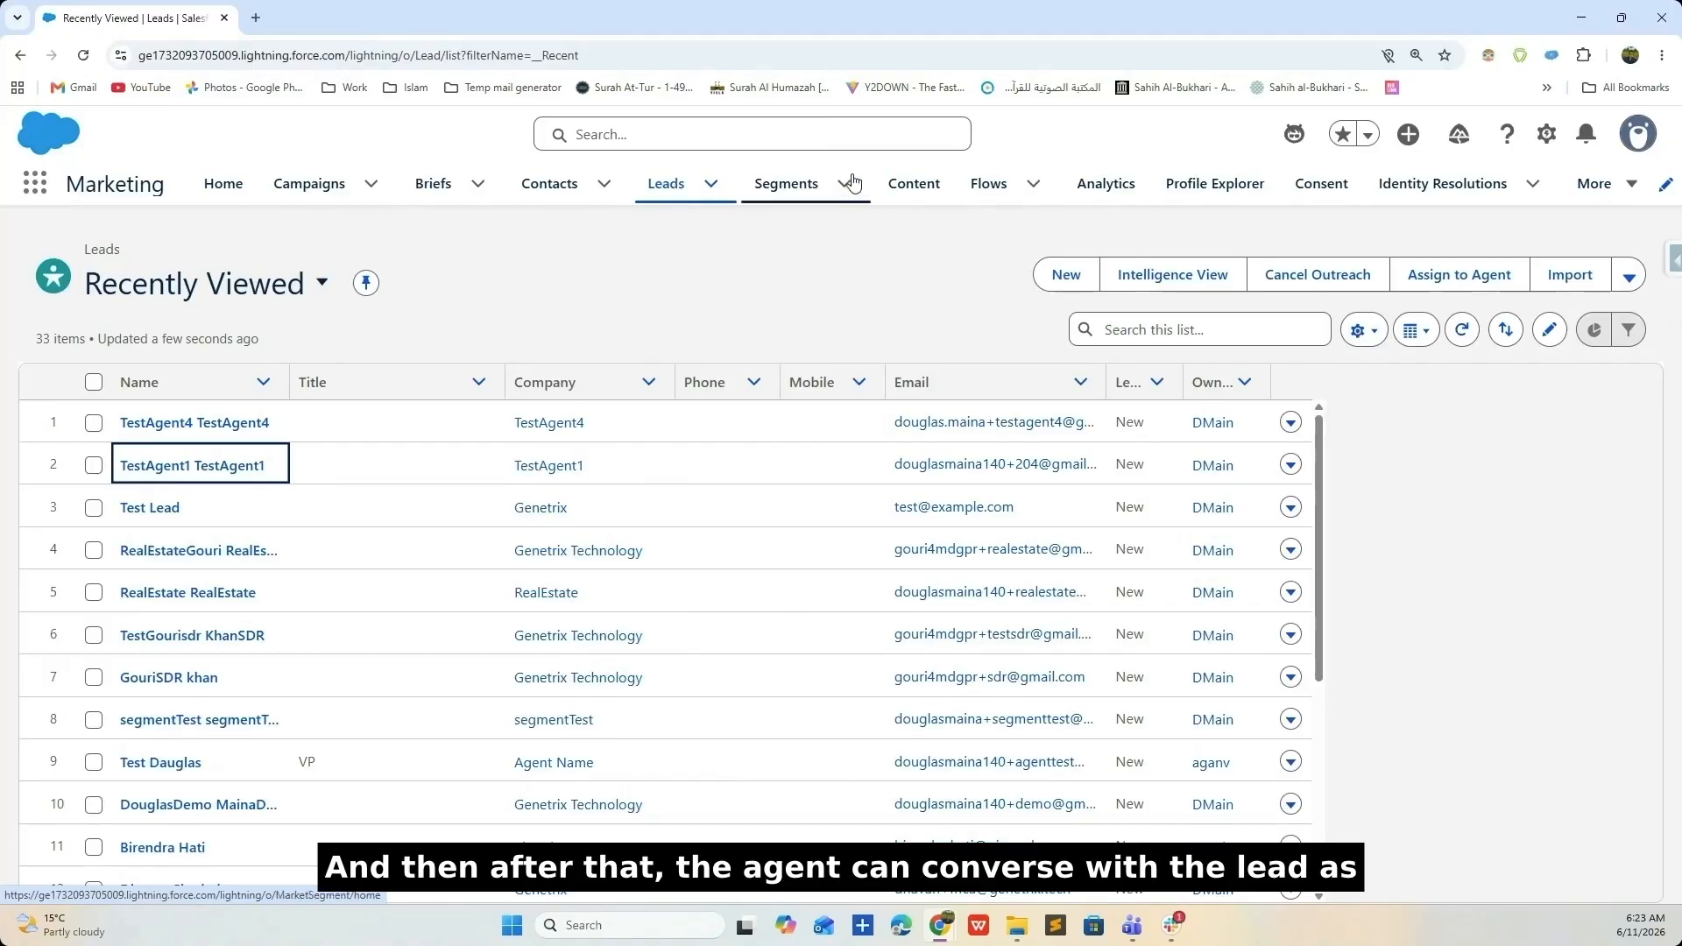
{"action": "left_click", "coordinate": [1547, 133]}
{"action": "key", "text": "Escape"}
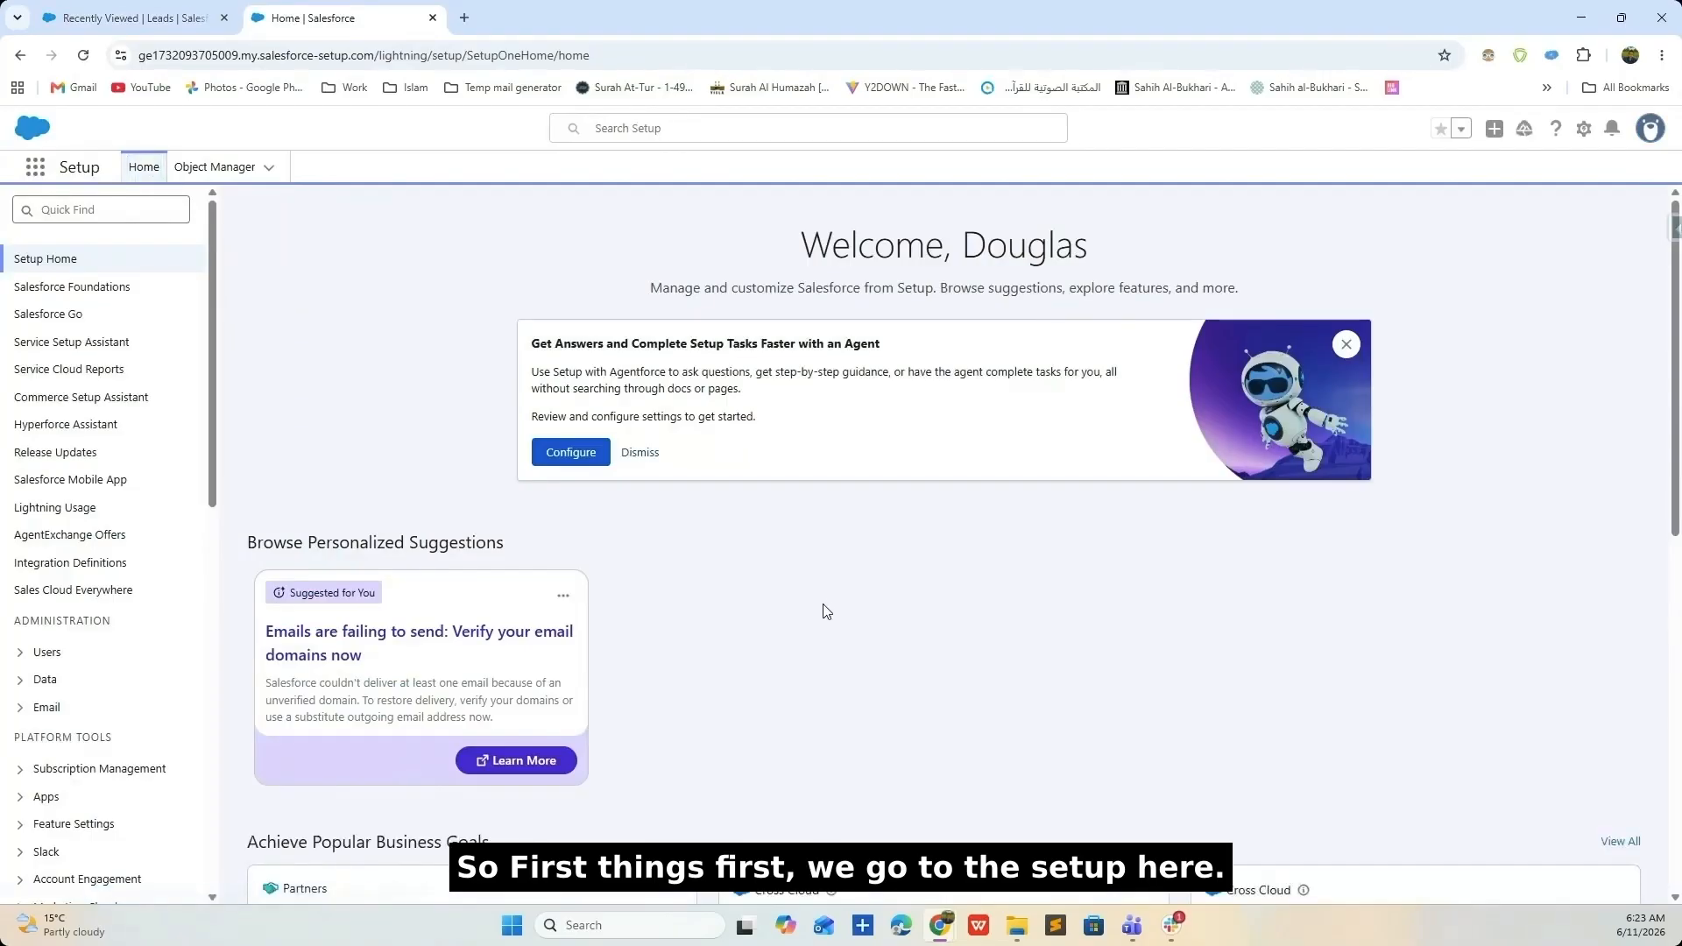
- Search Quick Find for 'lead', open Lead Nurturing and expand its setup steps
{"action": "left_click", "coordinate": [71, 212]}
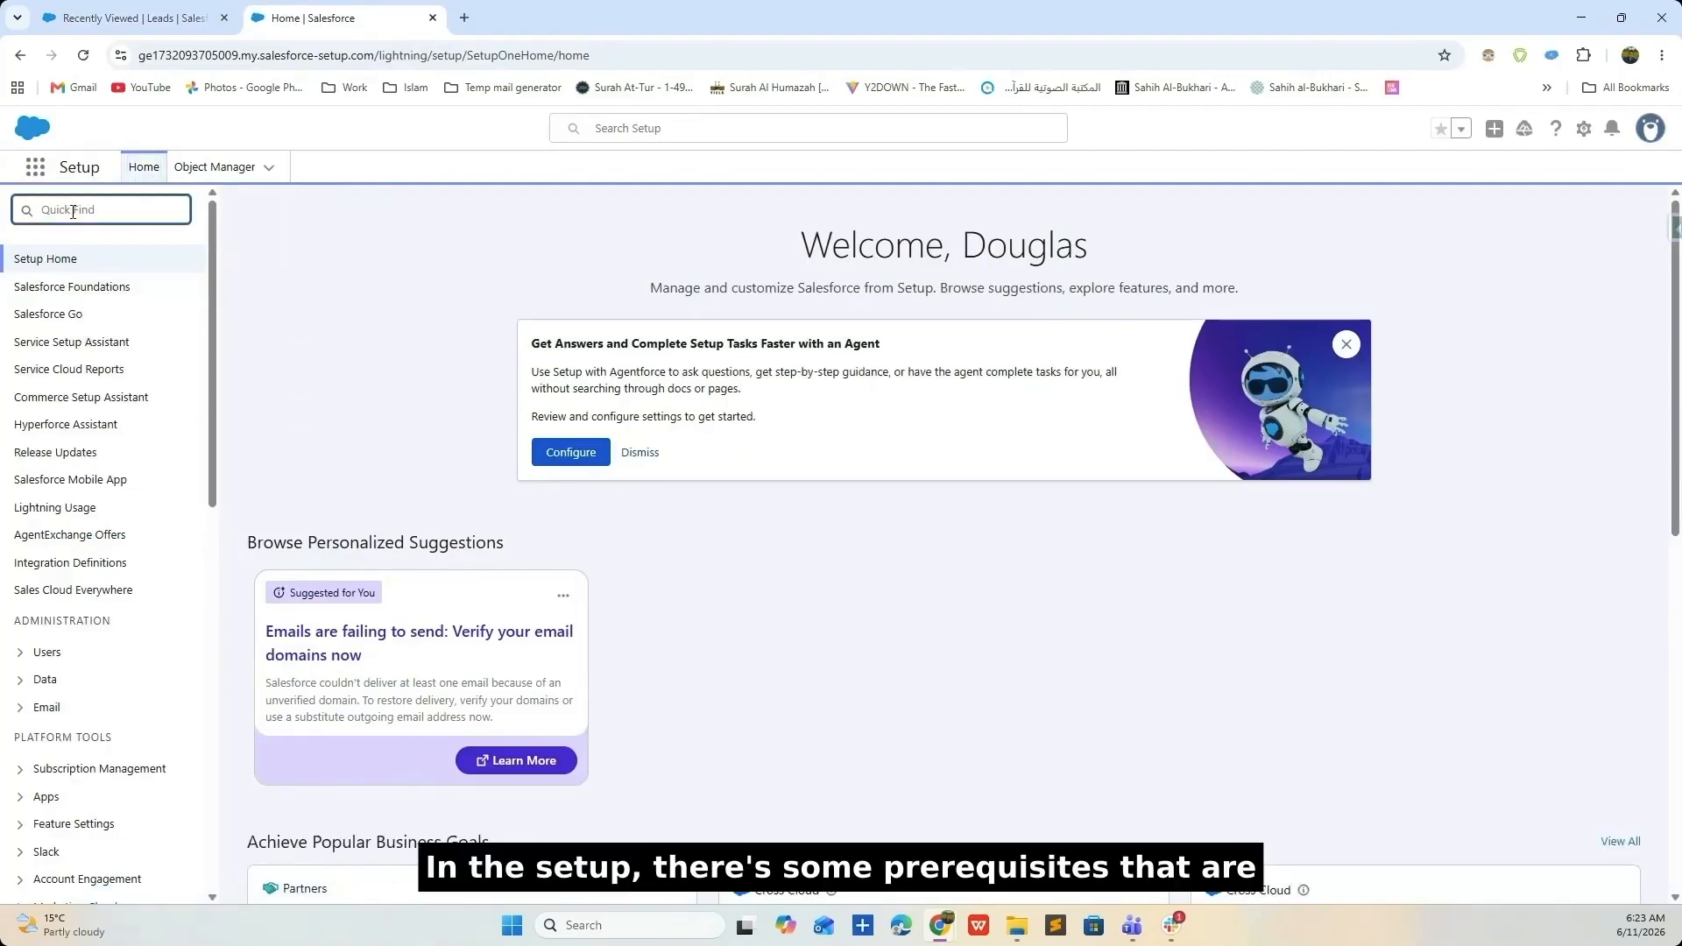
{"action": "type", "text": "lead"}
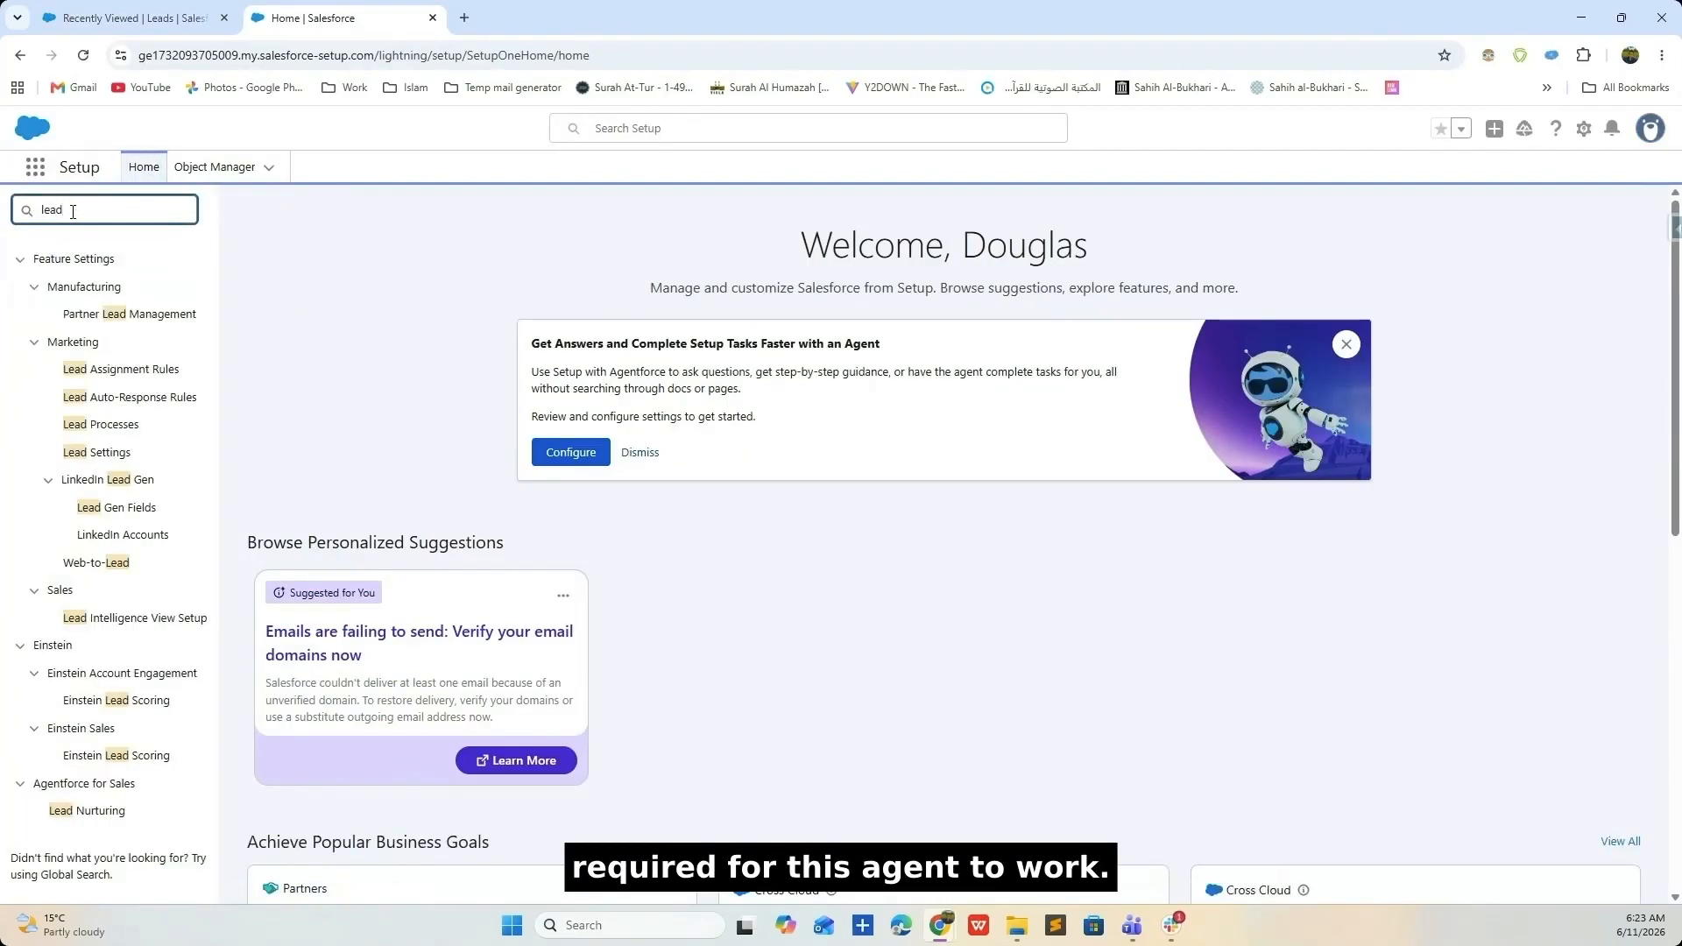
{"action": "left_click", "coordinate": [89, 810]}
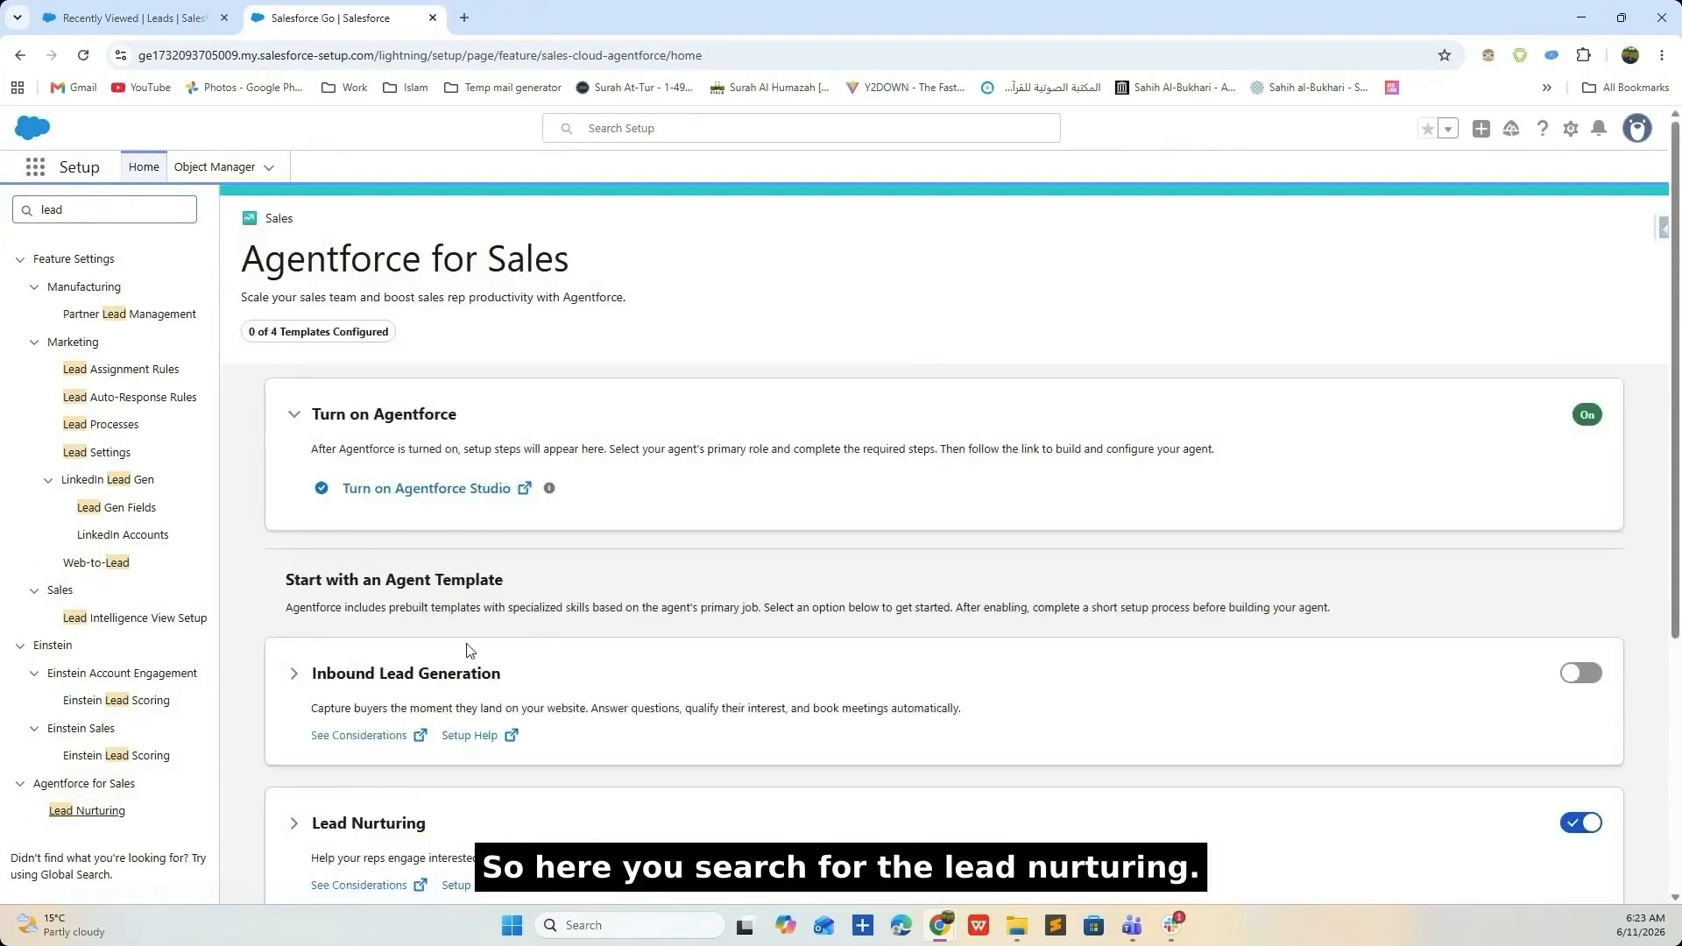
{"action": "scroll", "coordinate": [675, 544], "scroll_direction": "down", "scroll_amount": 4}
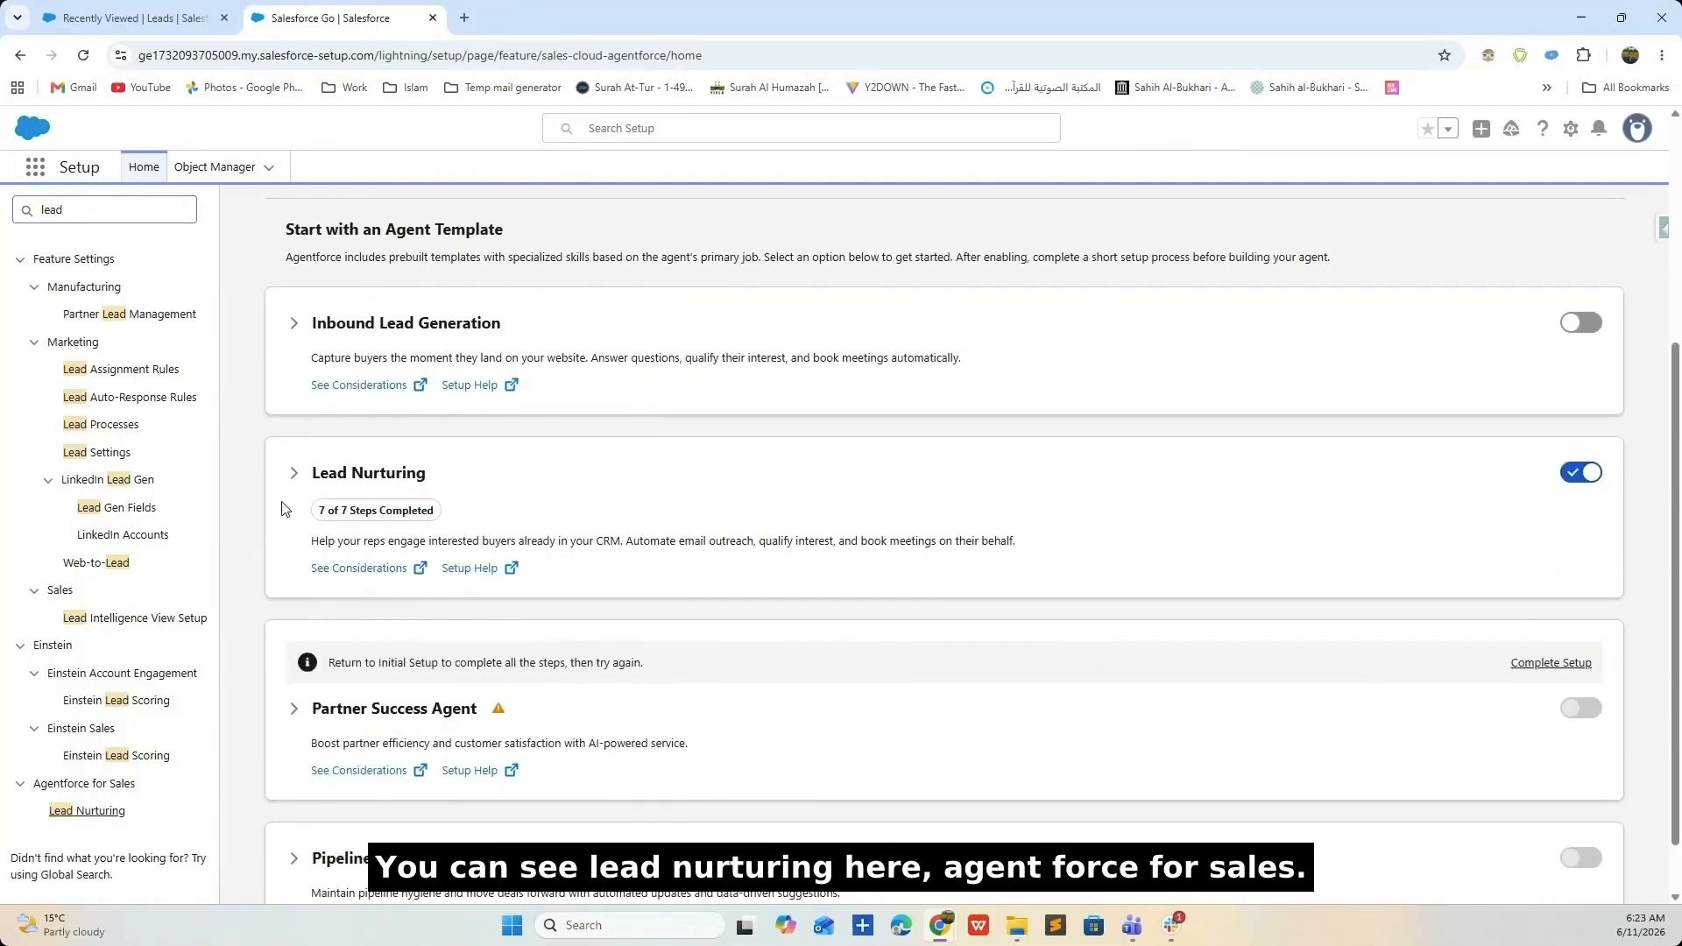
{"action": "left_click", "coordinate": [295, 475]}
{"action": "scroll", "coordinate": [302, 490], "scroll_direction": "down", "scroll_amount": 4}
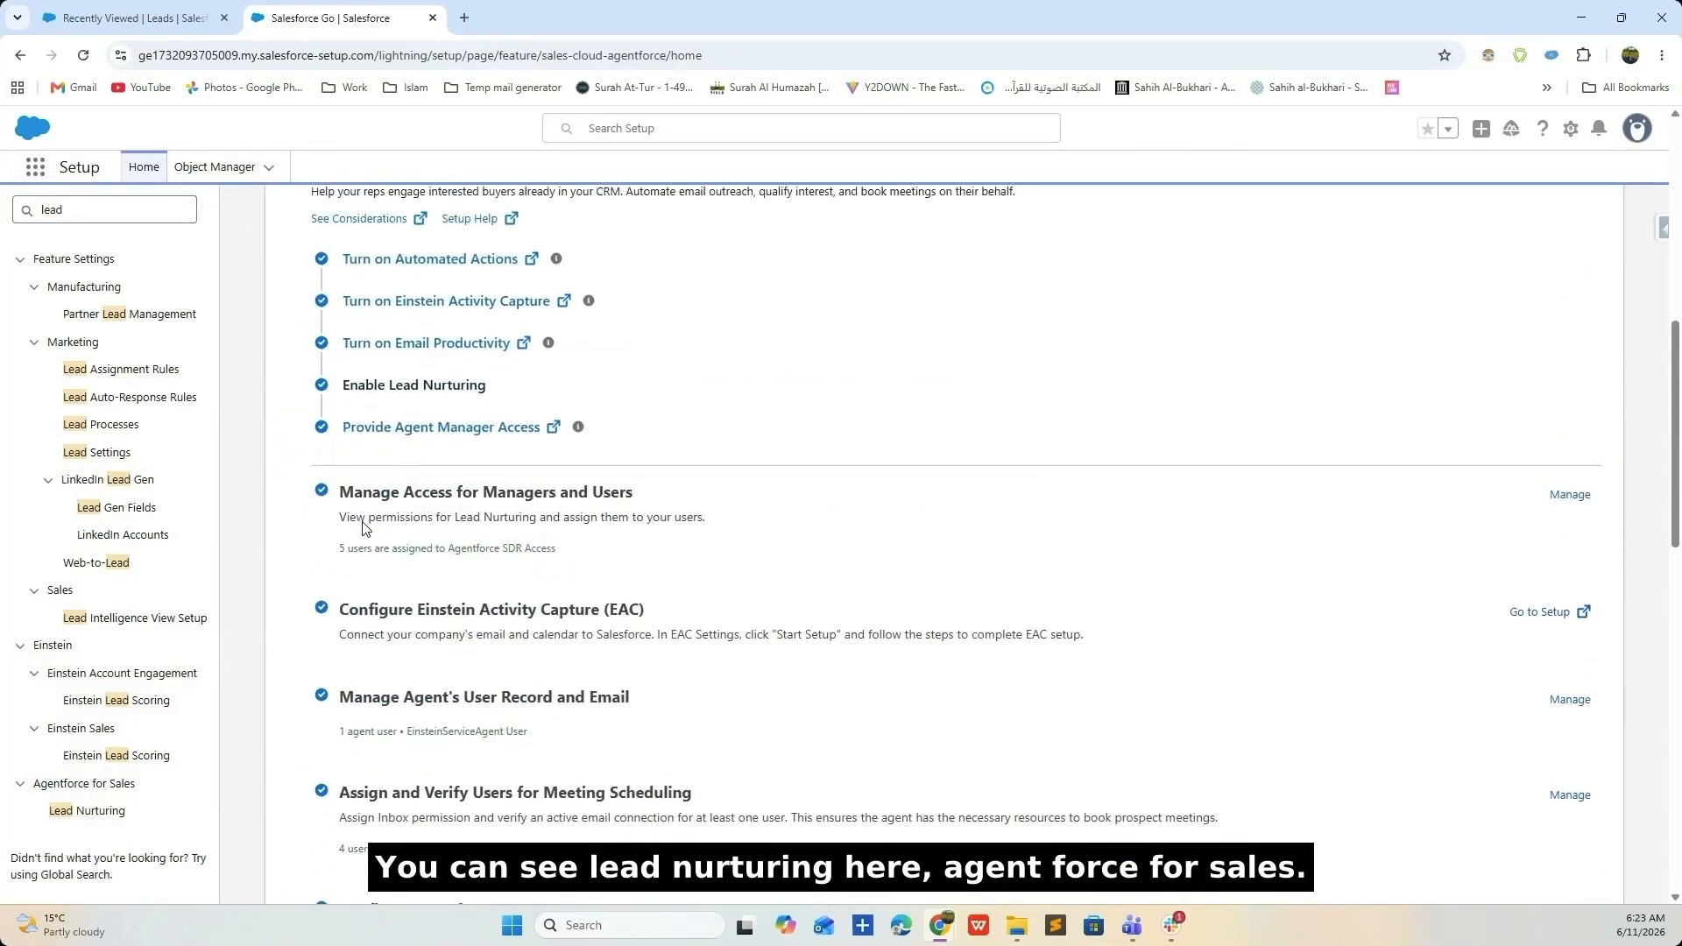
{"action": "scroll", "coordinate": [335, 491], "scroll_direction": "up", "scroll_amount": 2}
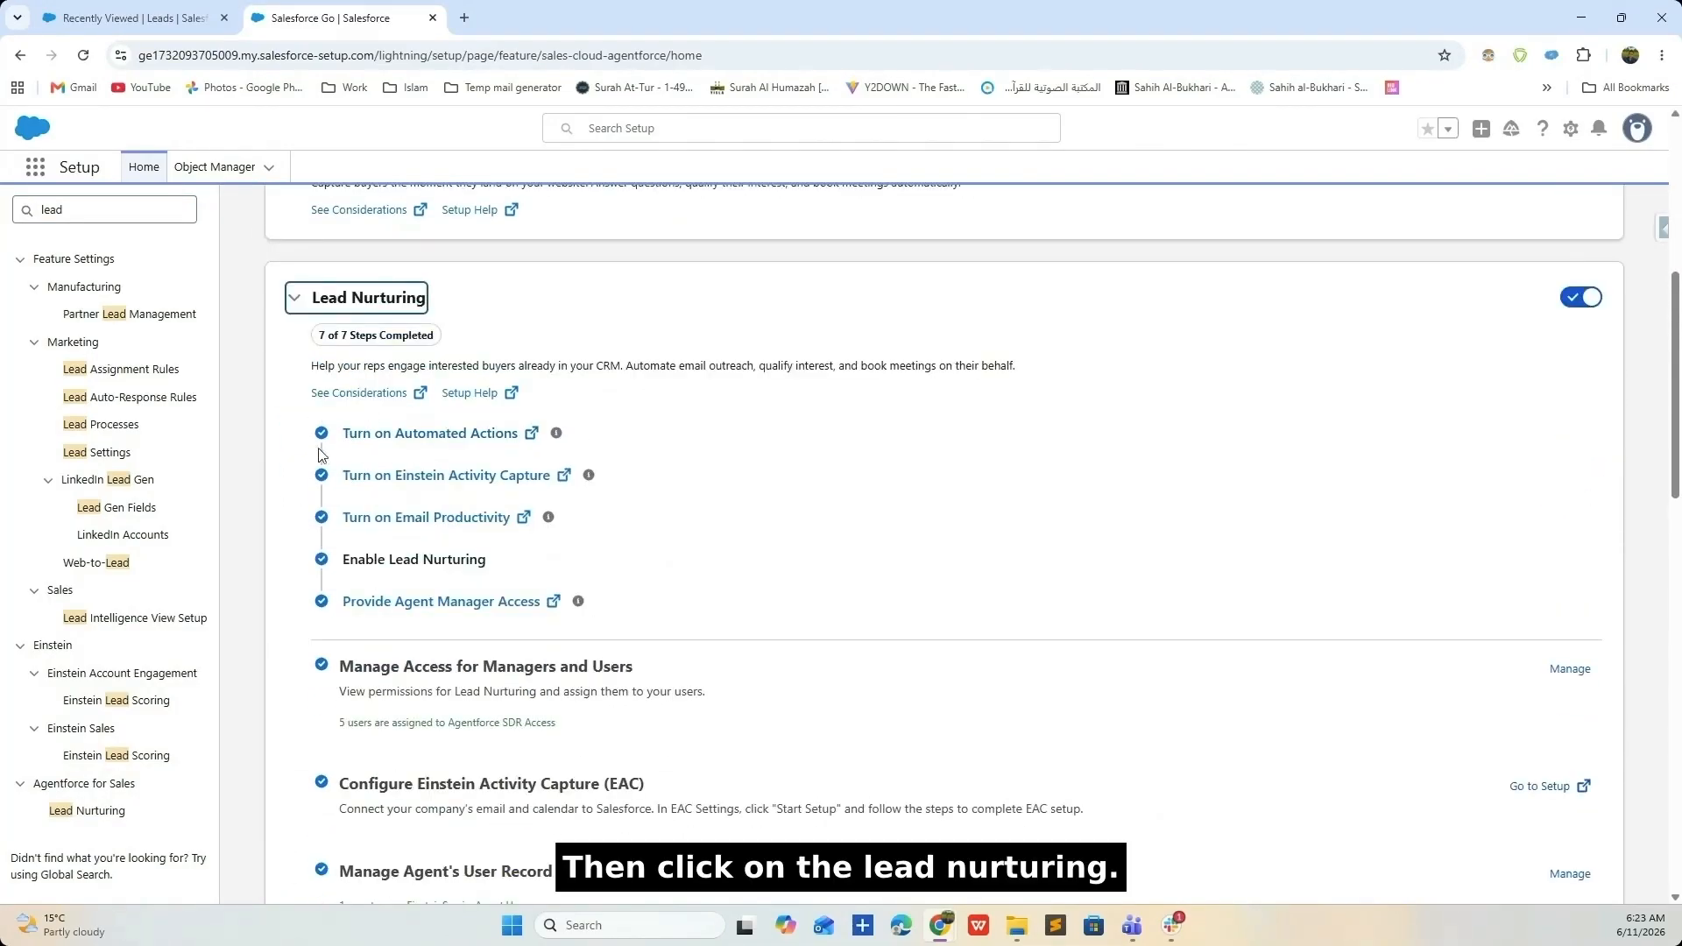
{"action": "scroll", "coordinate": [333, 639], "scroll_direction": "down", "scroll_amount": 2}
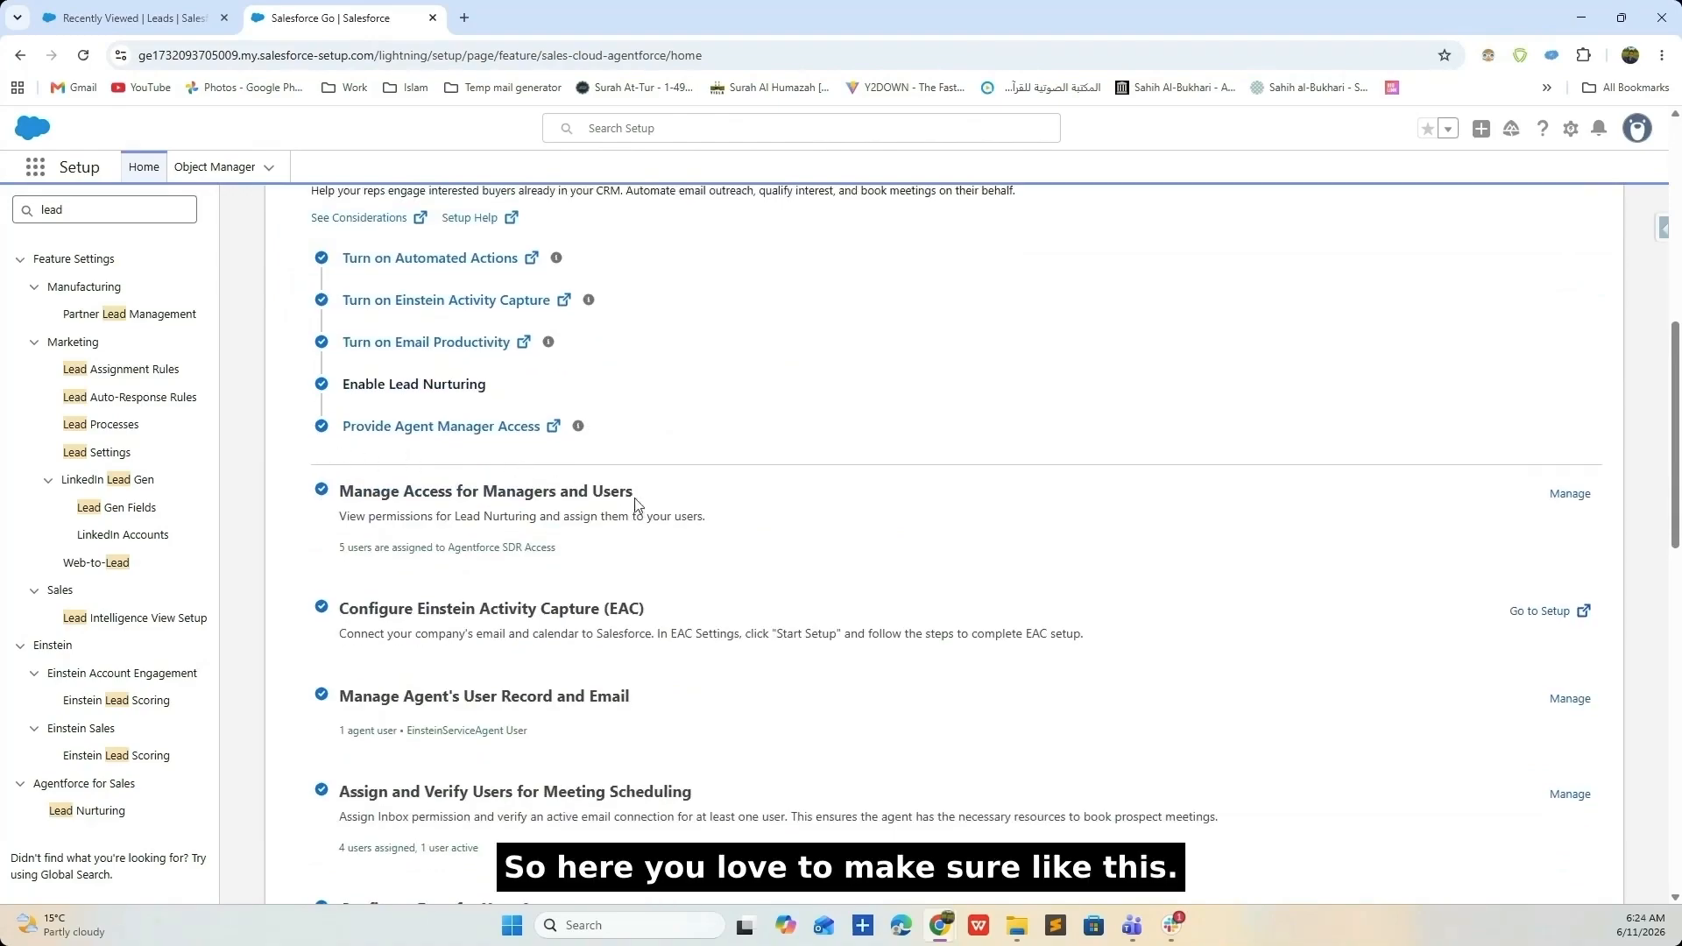
{"action": "scroll", "coordinate": [644, 494], "scroll_direction": "down", "scroll_amount": 1}
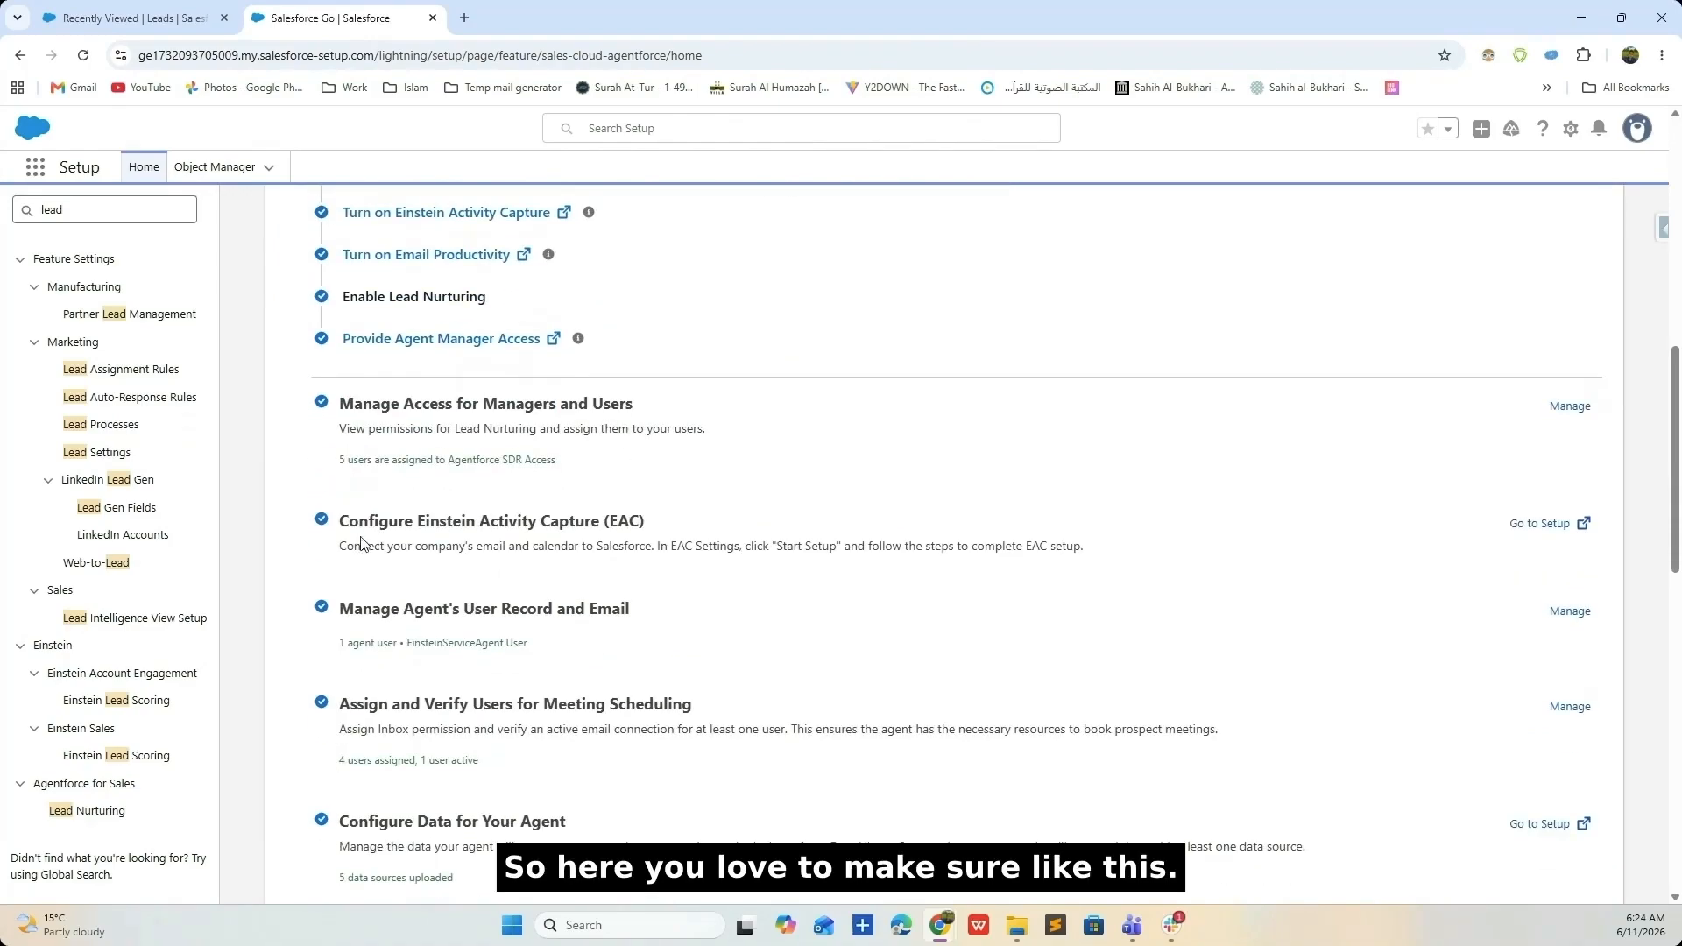
- Zoom in, confirm Lead Nurturing shows 7 of 7 steps, then collapse the steps
{"action": "left_click", "coordinate": [1662, 54]}
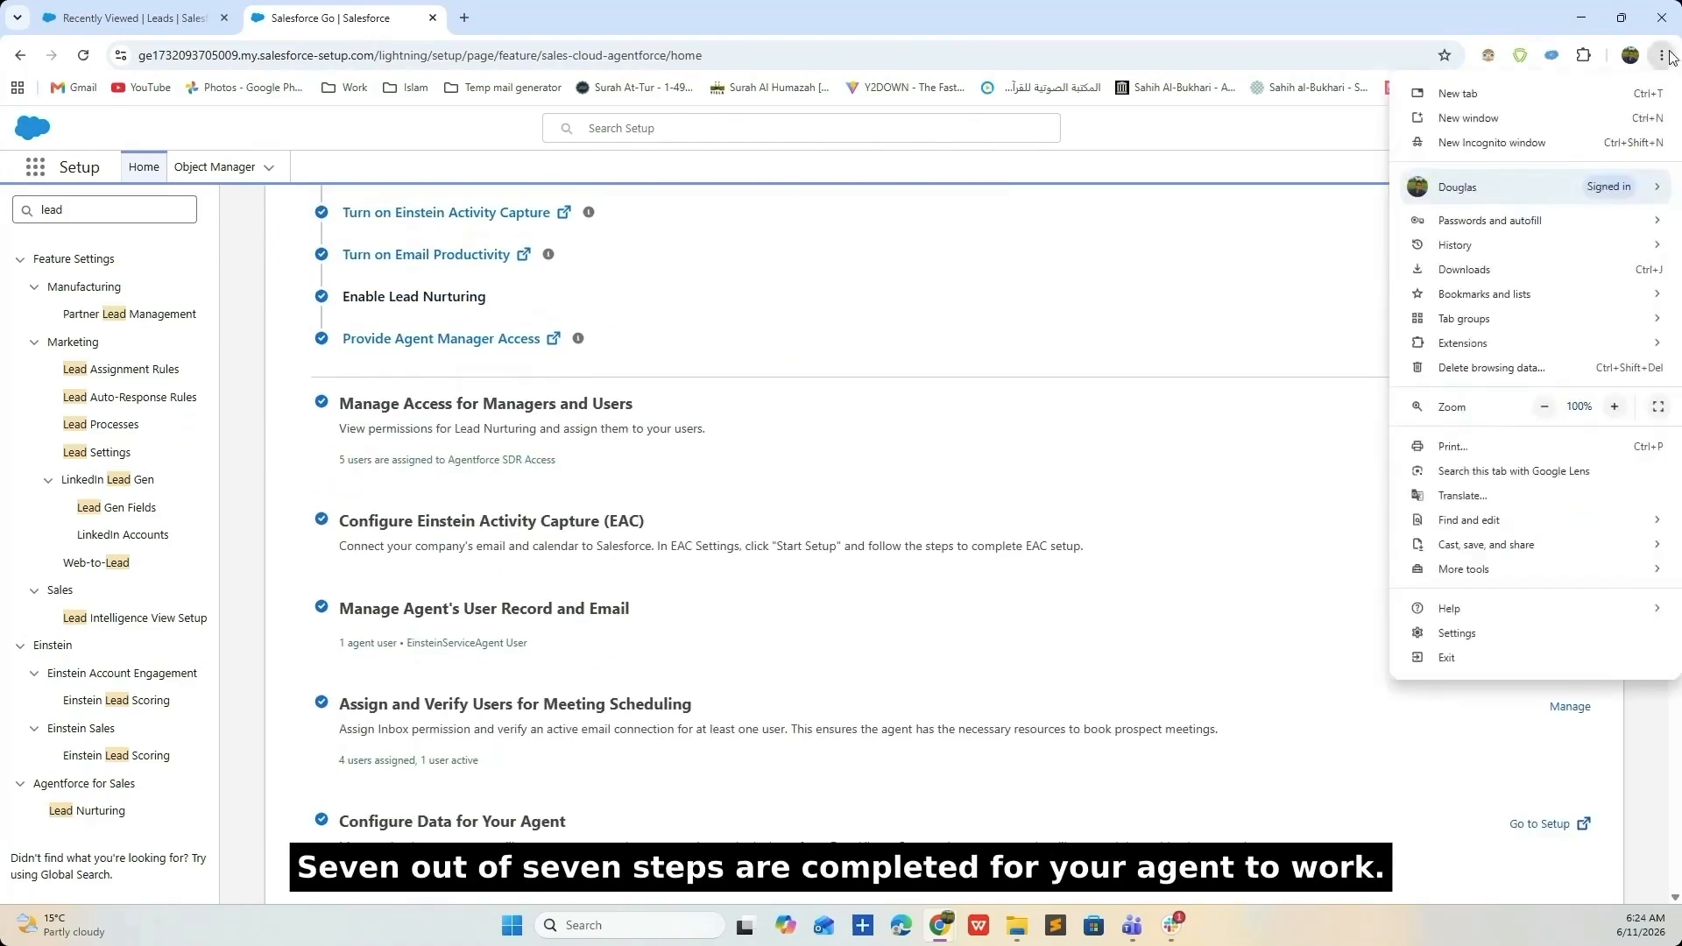
{"action": "left_click", "coordinate": [1617, 401]}
{"action": "left_click", "coordinate": [1617, 401]}
{"action": "left_click", "coordinate": [935, 465]}
{"action": "scroll", "coordinate": [935, 464], "scroll_direction": "down", "scroll_amount": 1}
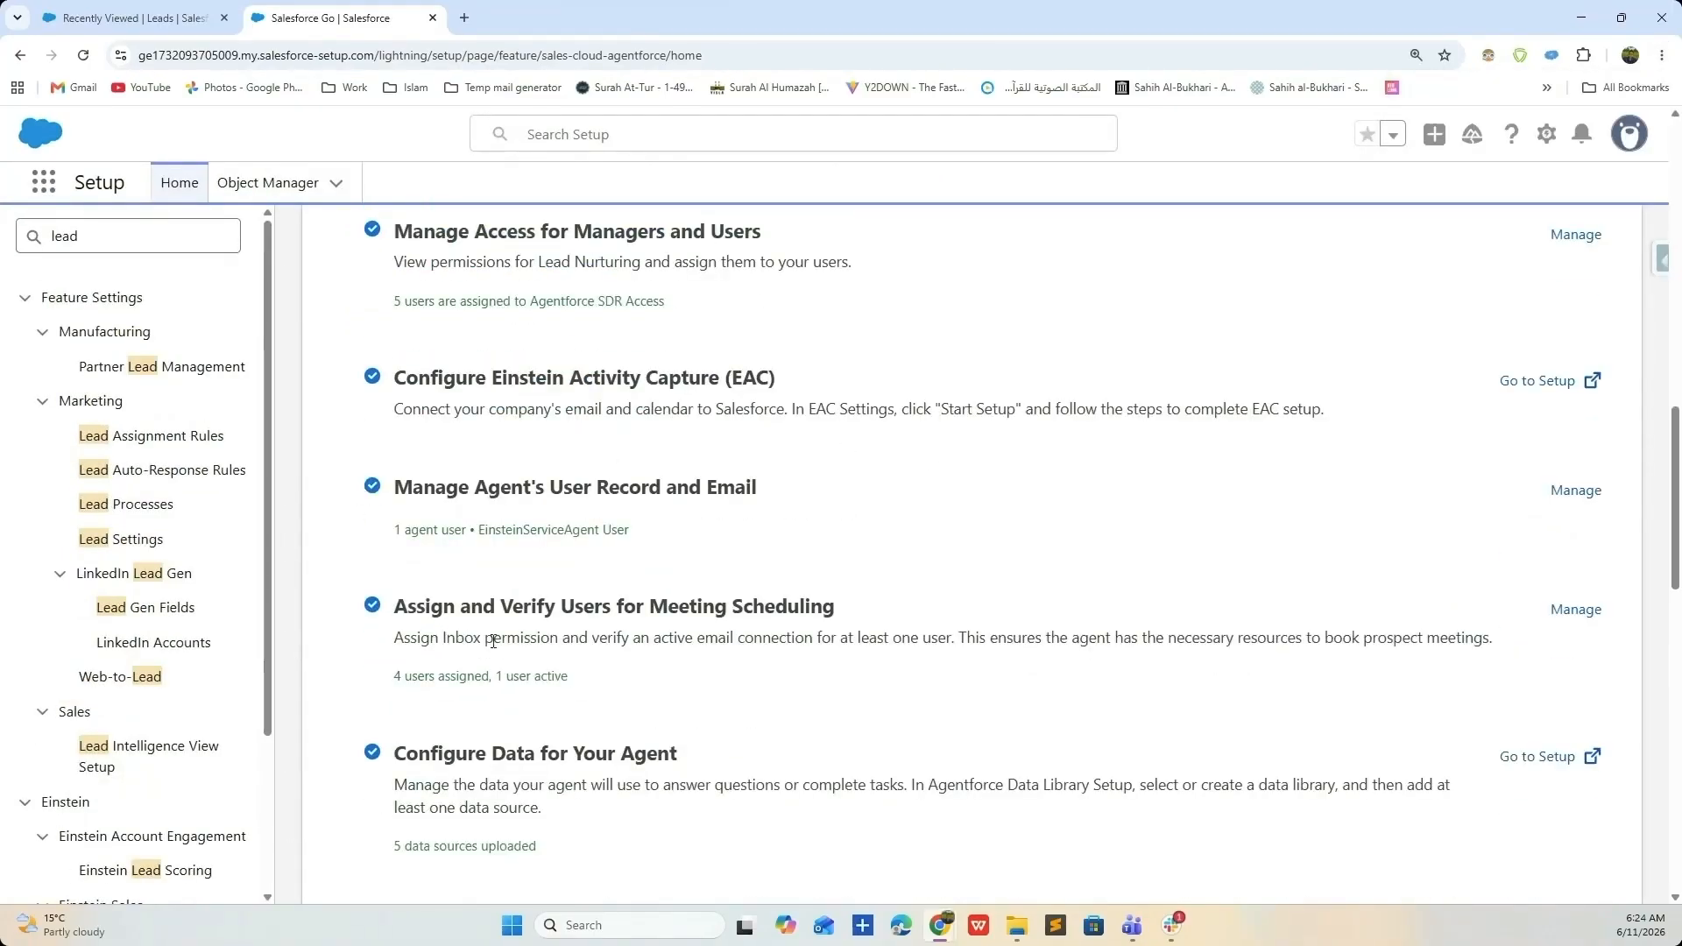
{"action": "scroll", "coordinate": [854, 615], "scroll_direction": "down", "scroll_amount": 2}
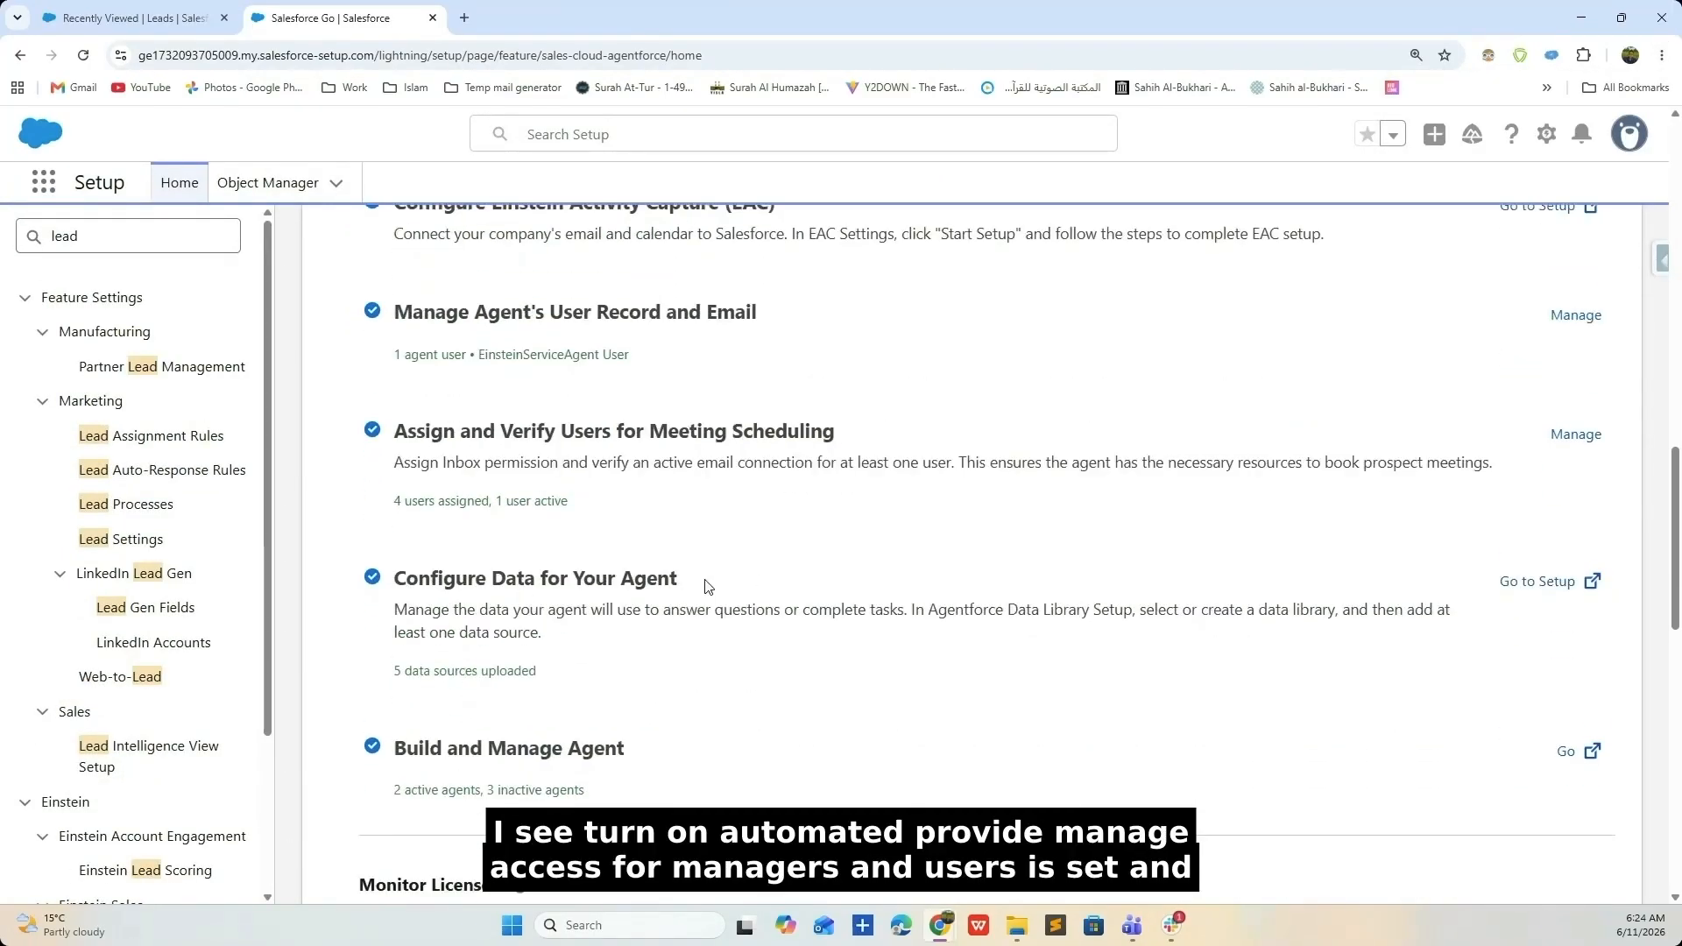
{"action": "scroll", "coordinate": [561, 623], "scroll_direction": "down", "scroll_amount": 2}
{"action": "scroll", "coordinate": [649, 601], "scroll_direction": "down", "scroll_amount": 4}
{"action": "scroll", "coordinate": [653, 599], "scroll_direction": "up", "scroll_amount": 10}
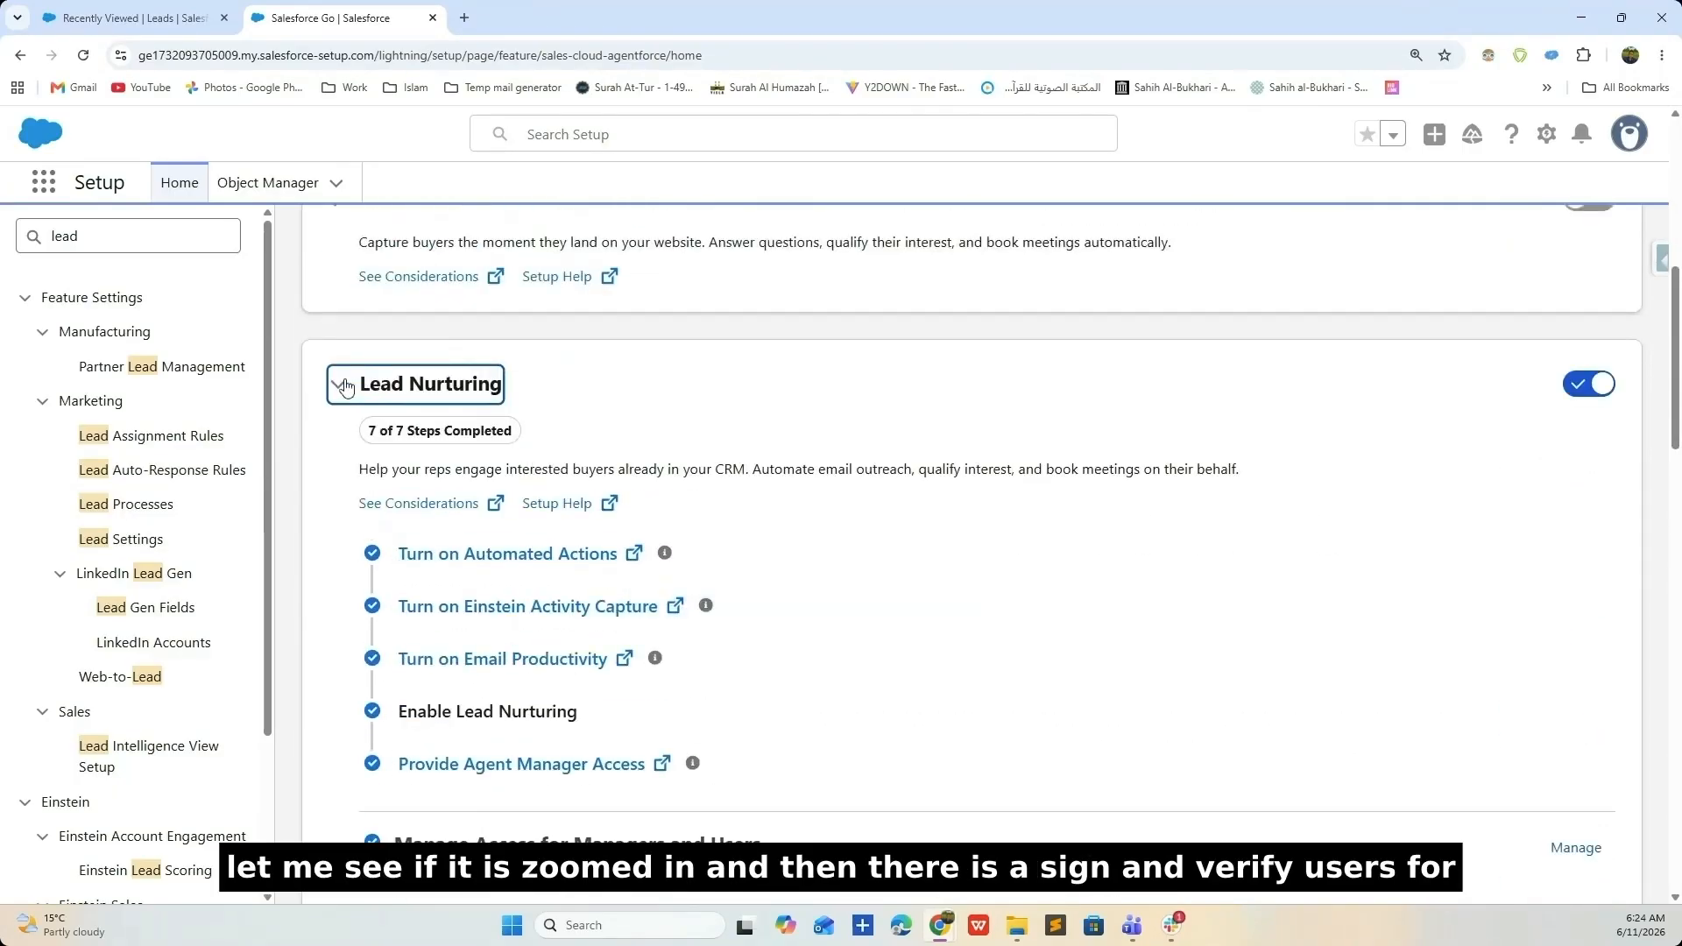
{"action": "left_click", "coordinate": [339, 390]}
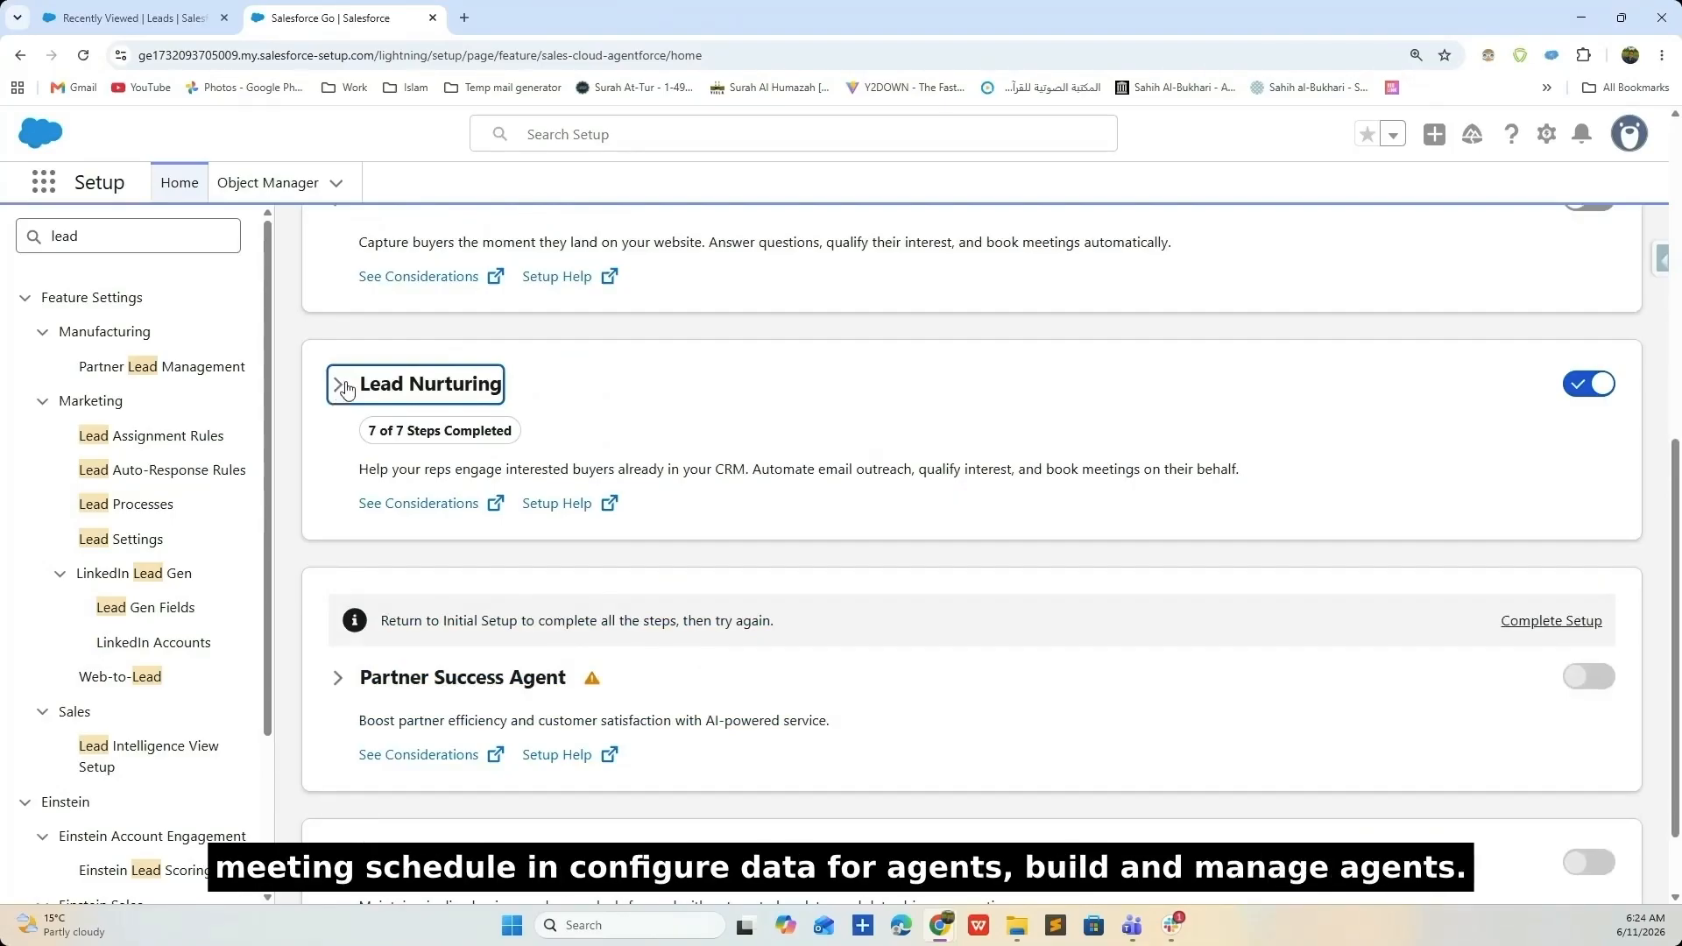
- Open Genetrix_Shoe_Company_Detailed_AI_Knowledge_Base.pdf in Microsoft Edge from the InternalGenetrix folder
{"action": "left_click", "coordinate": [1017, 925]}
{"action": "right_click", "coordinate": [491, 153]}
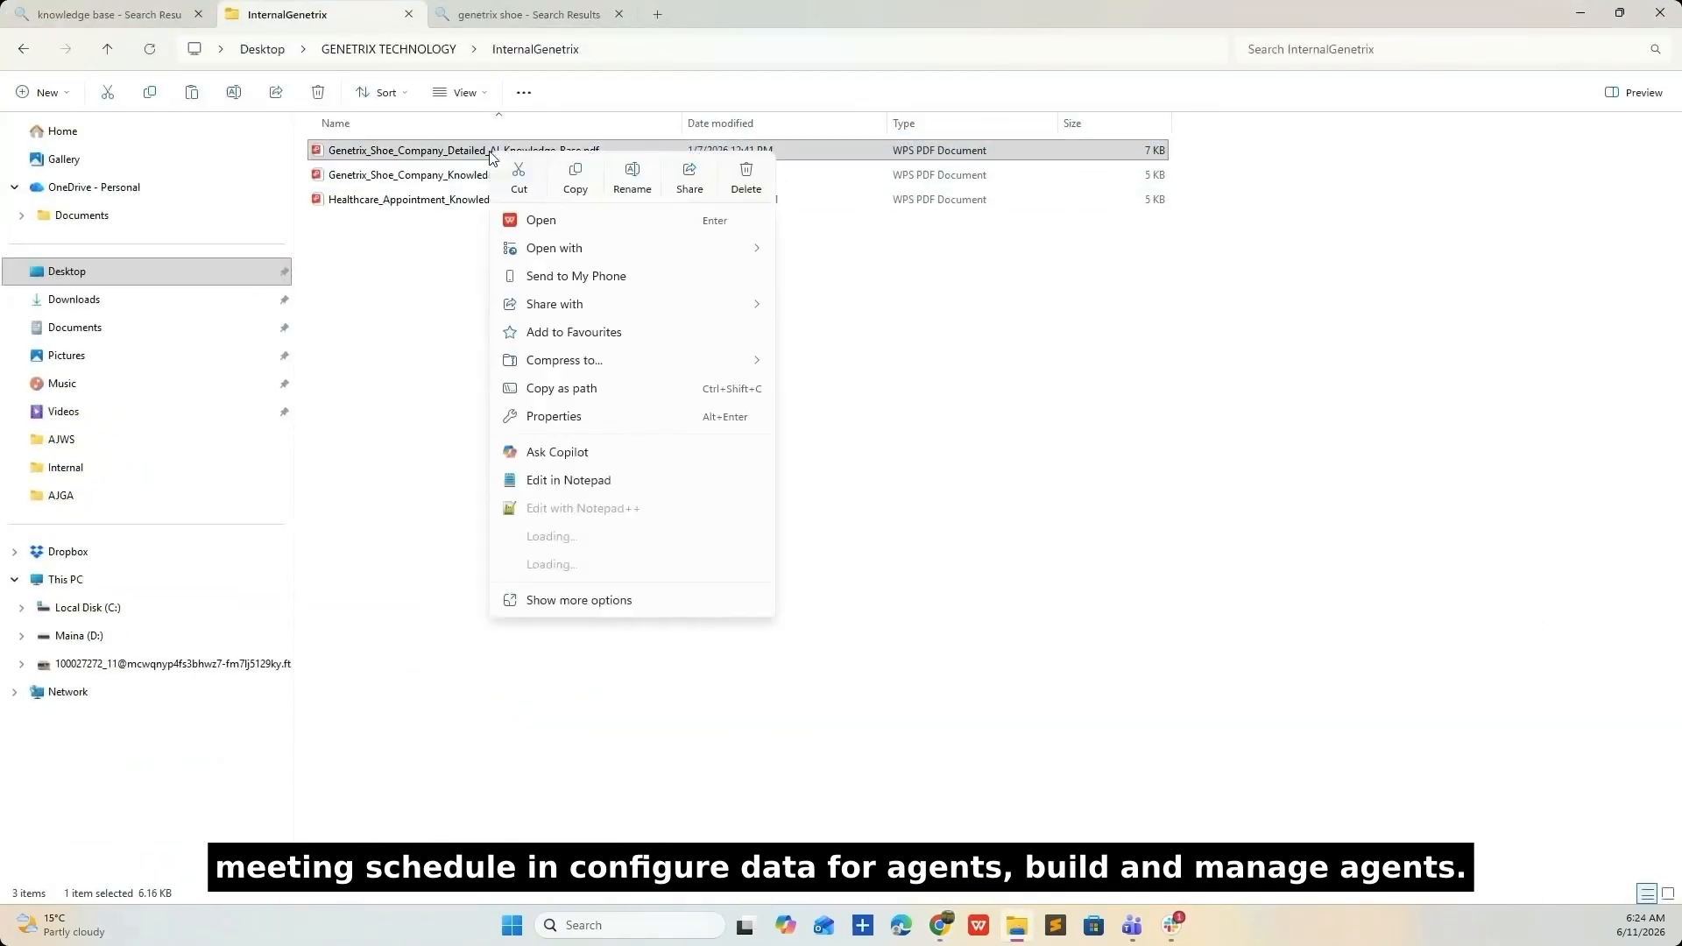
{"action": "mouse_move", "coordinate": [565, 254]}
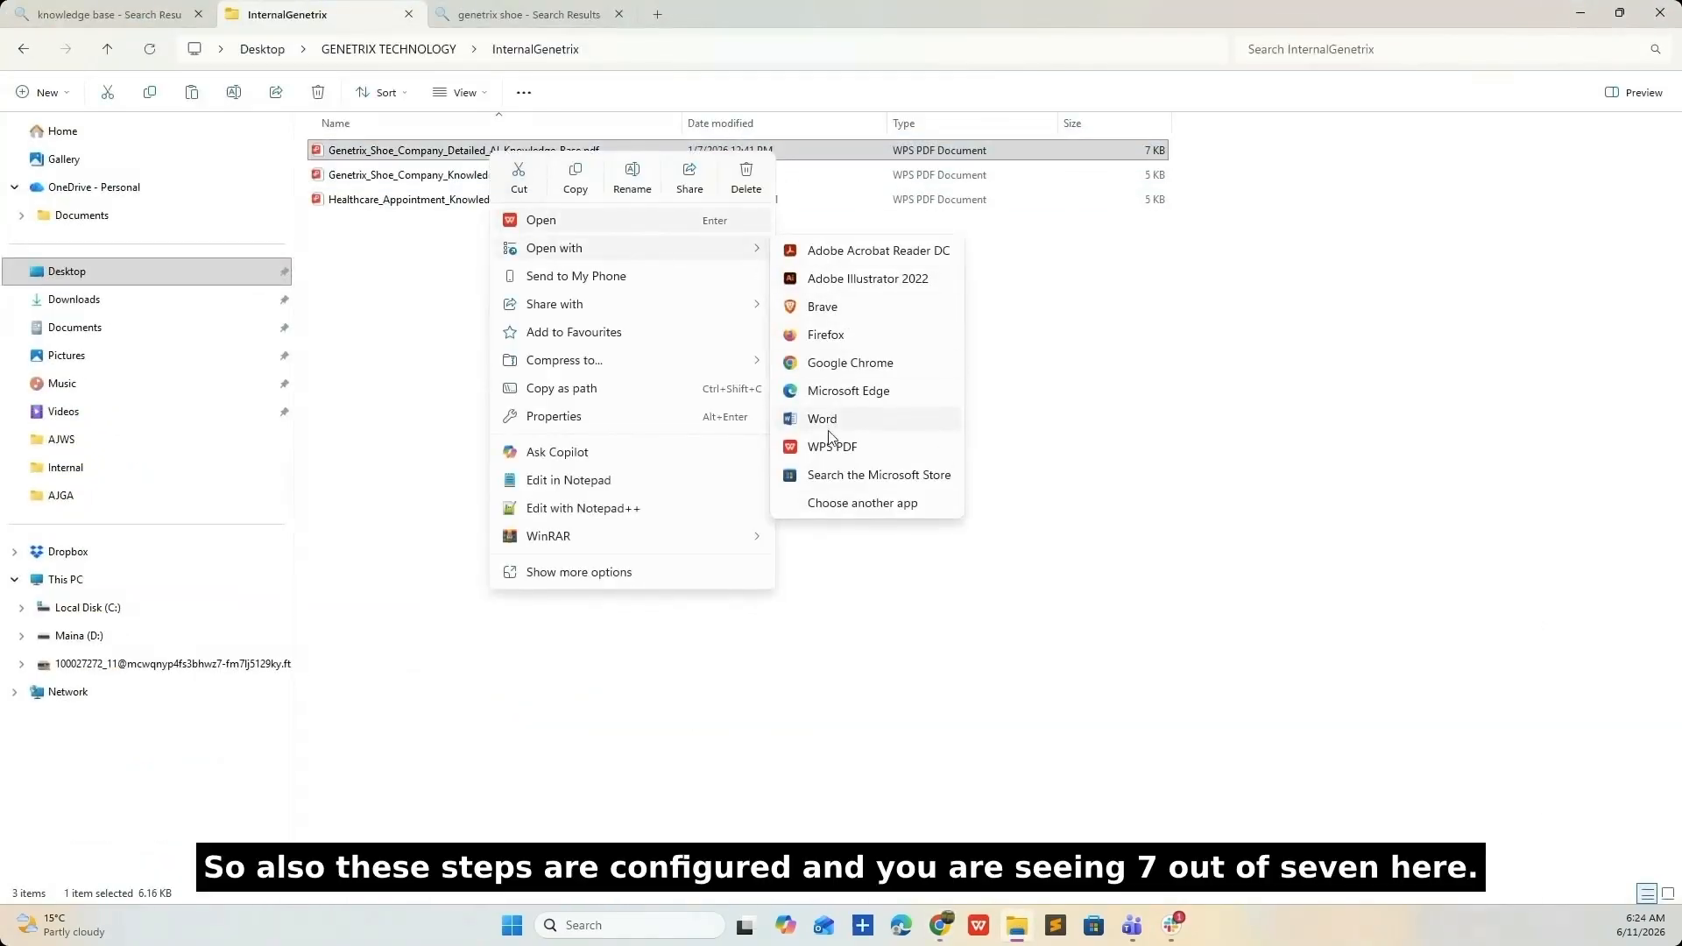
{"action": "left_click", "coordinate": [831, 398]}
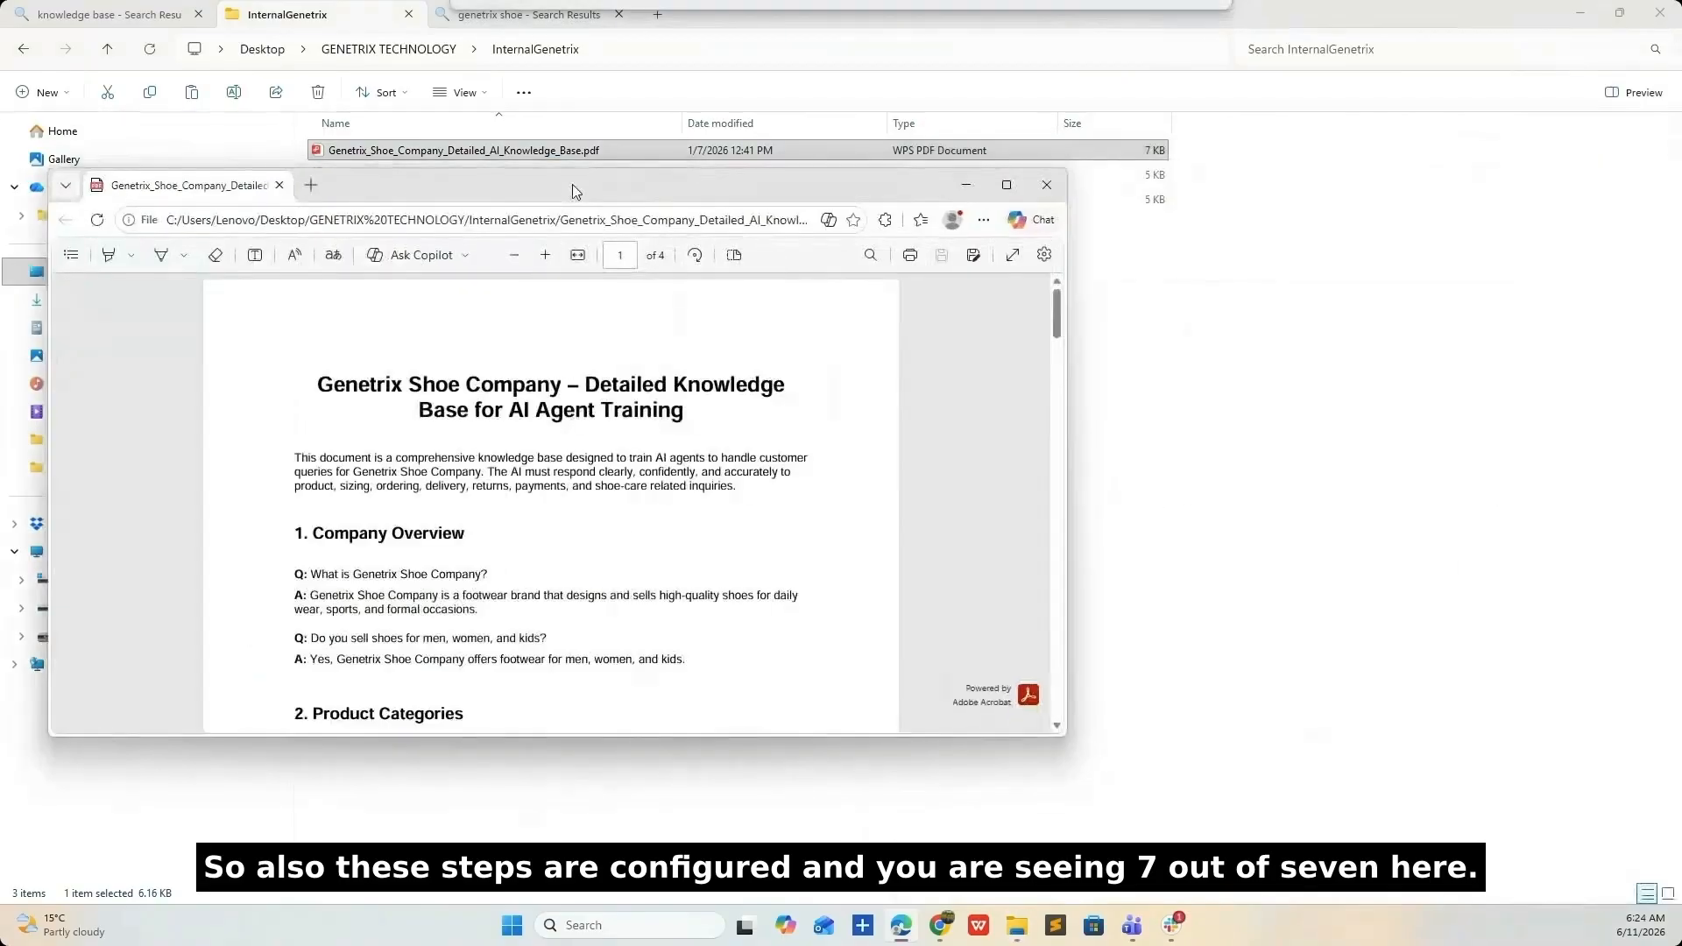
- Maximize the Edge window and read through the Genetrix Shoe knowledge base PDF
{"action": "left_click", "coordinate": [1009, 184]}
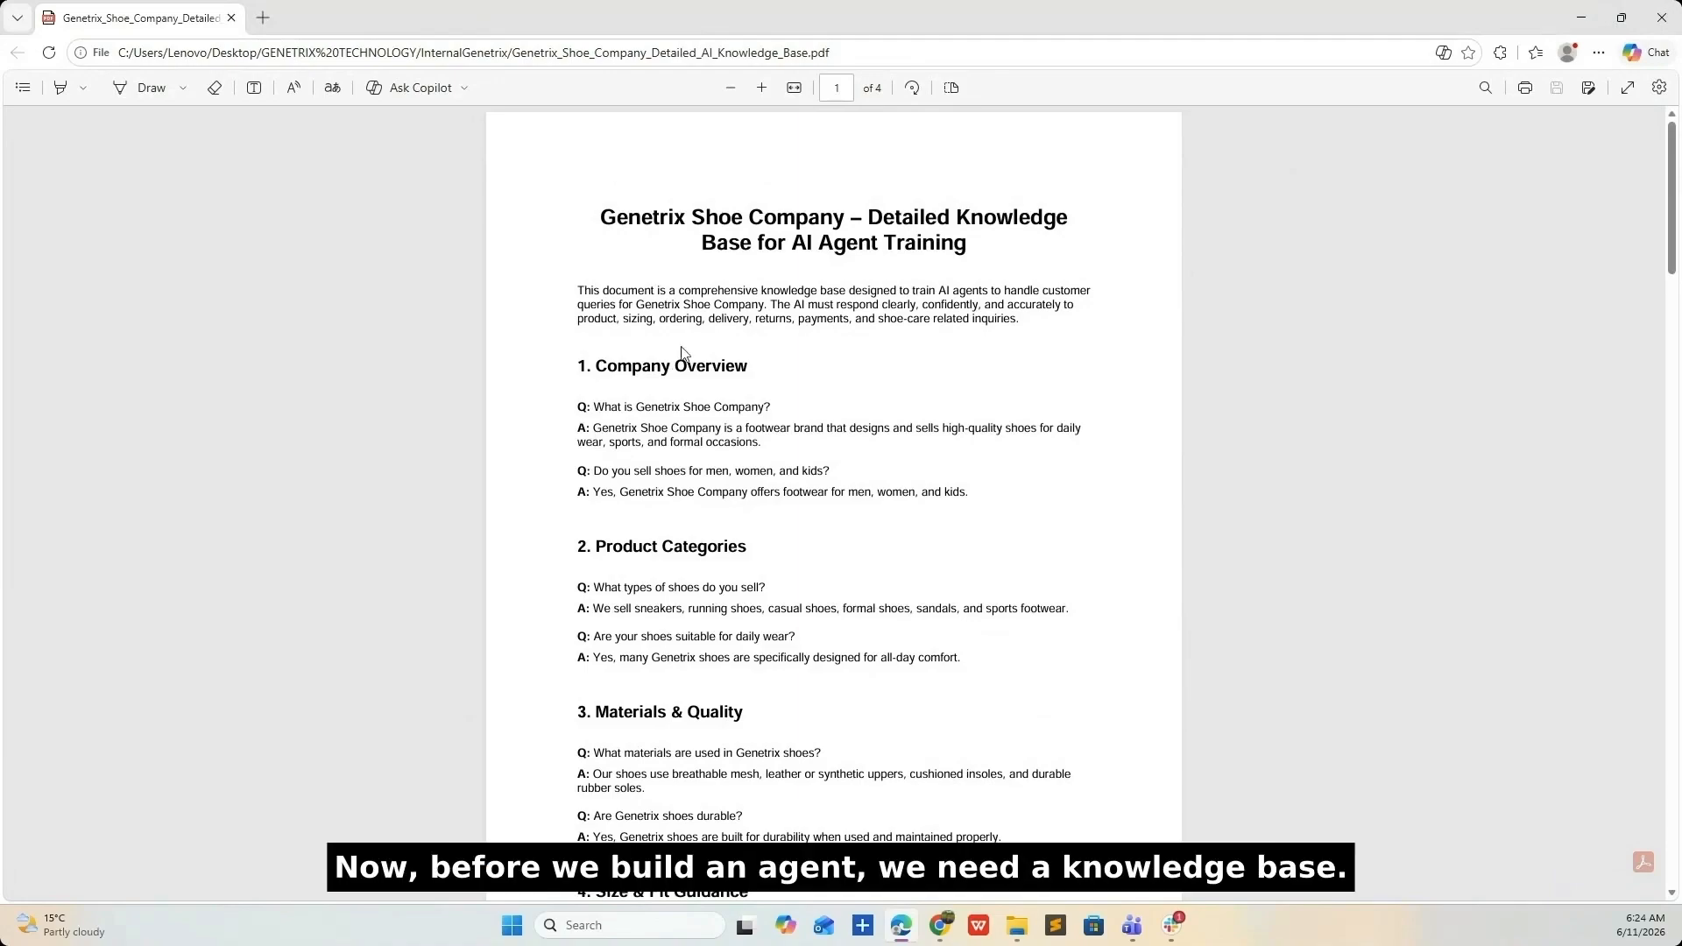
{"action": "scroll", "coordinate": [685, 350], "scroll_direction": "down", "scroll_amount": 10}
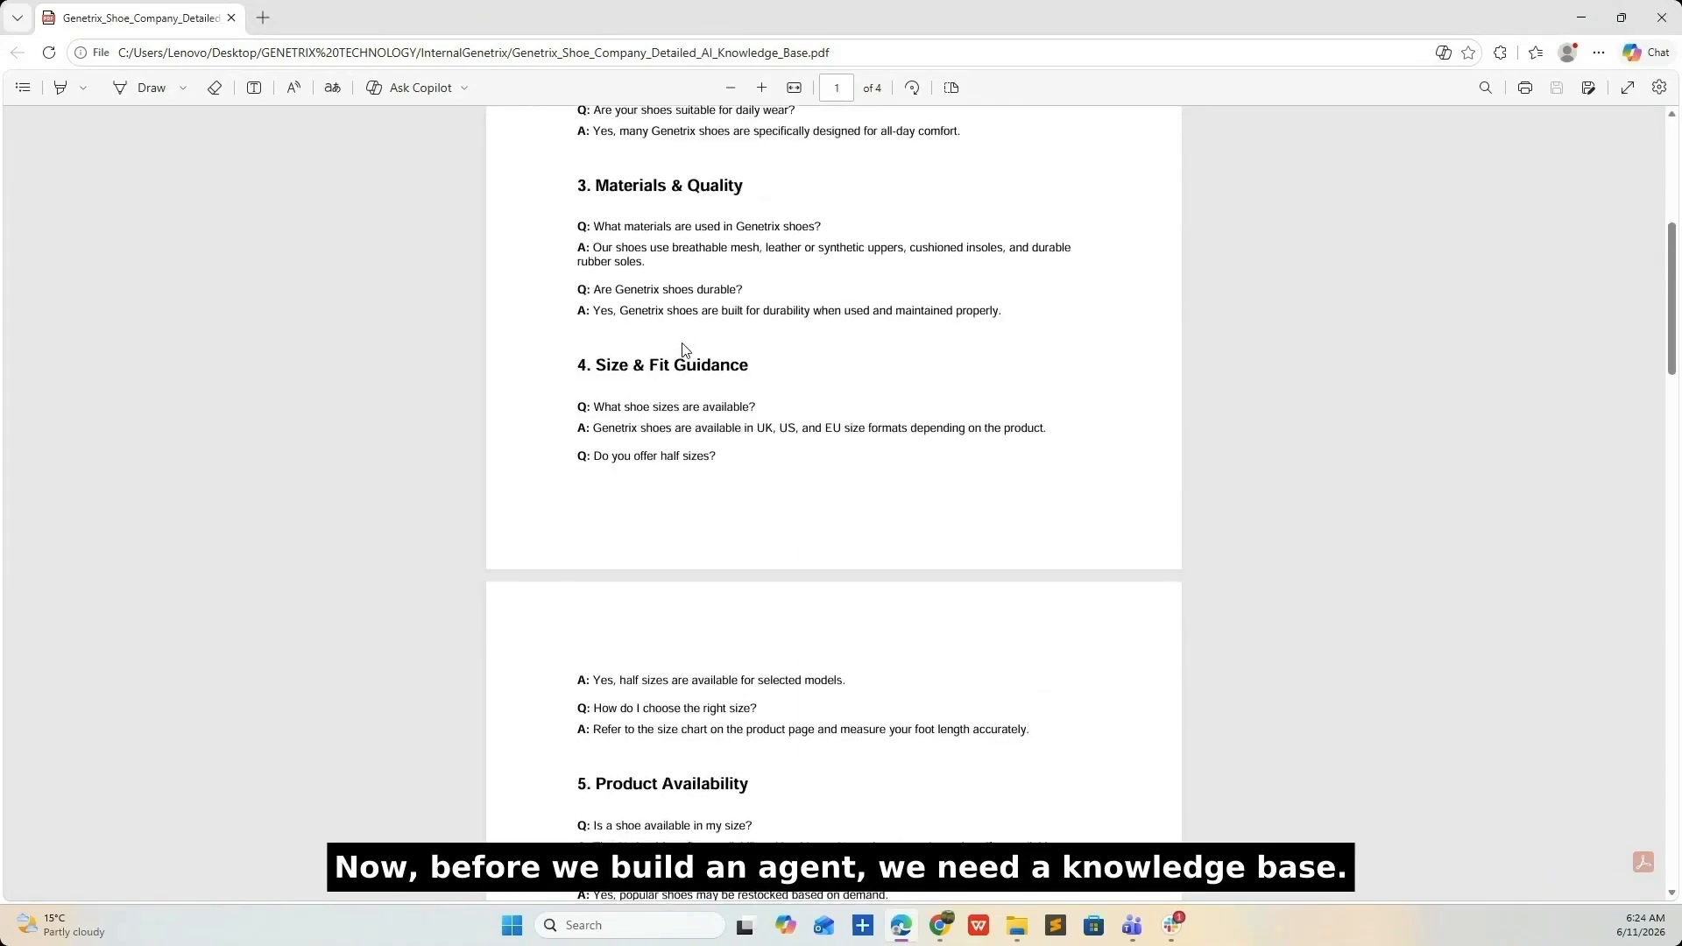
{"action": "scroll", "coordinate": [685, 350], "scroll_direction": "up", "scroll_amount": 10}
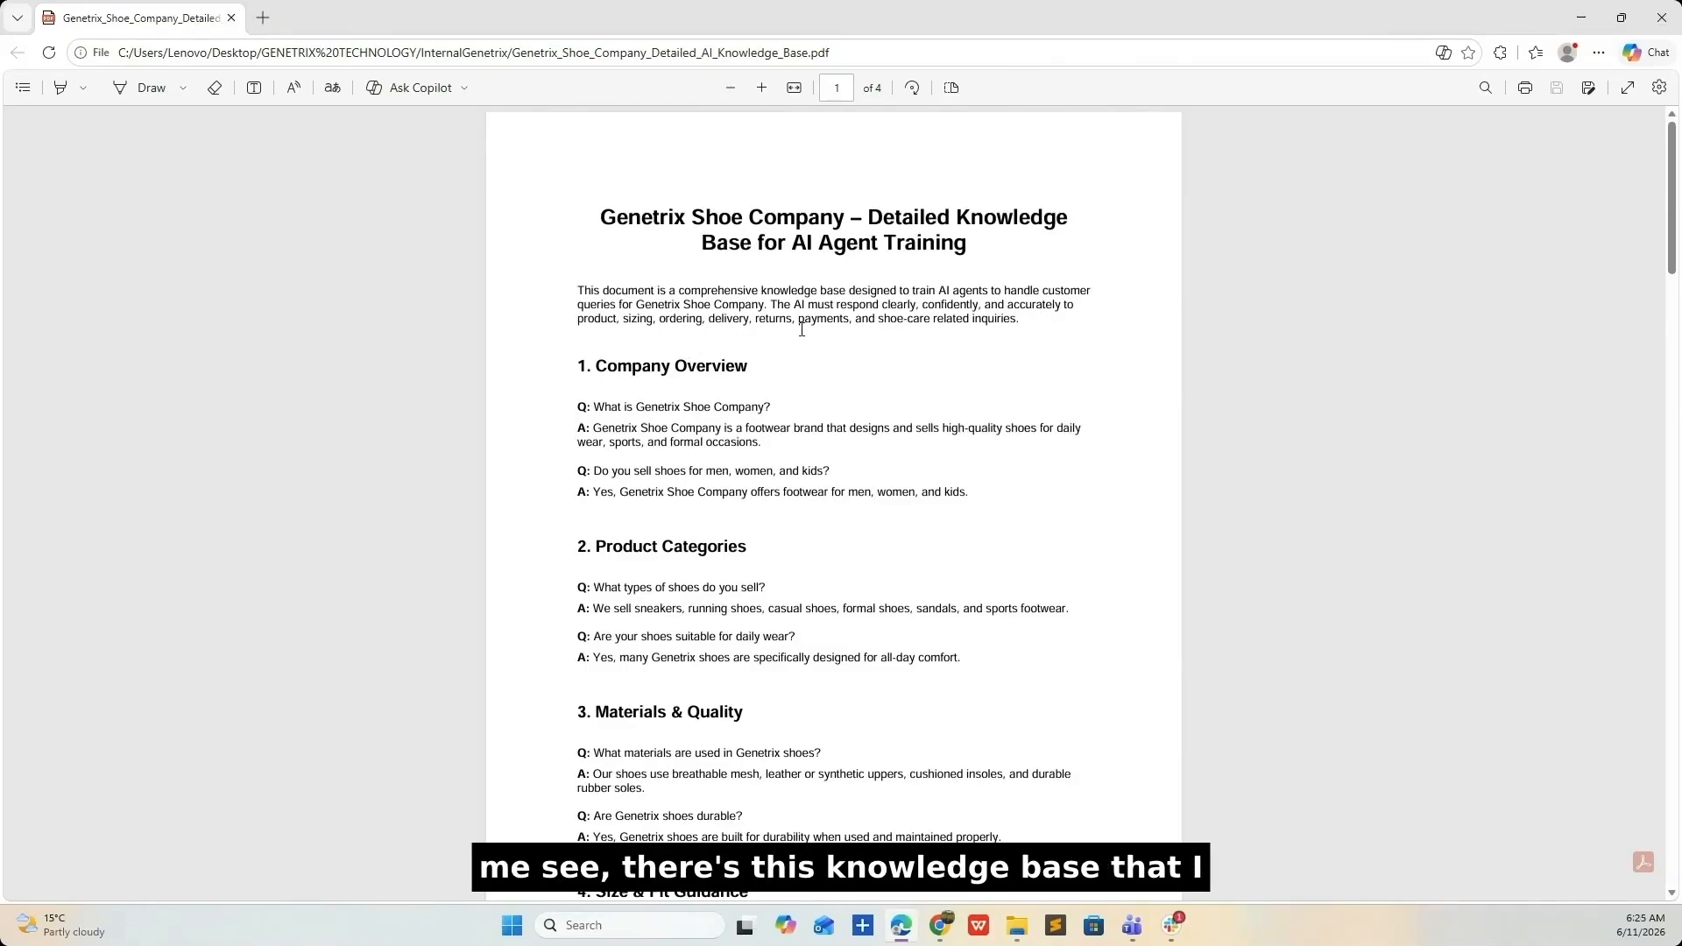
{"action": "scroll", "coordinate": [802, 330], "scroll_direction": "down", "scroll_amount": 5}
- Minimize the PDF and replace the Setup search term with 'agnetnt'
{"action": "left_click", "coordinate": [1582, 18]}
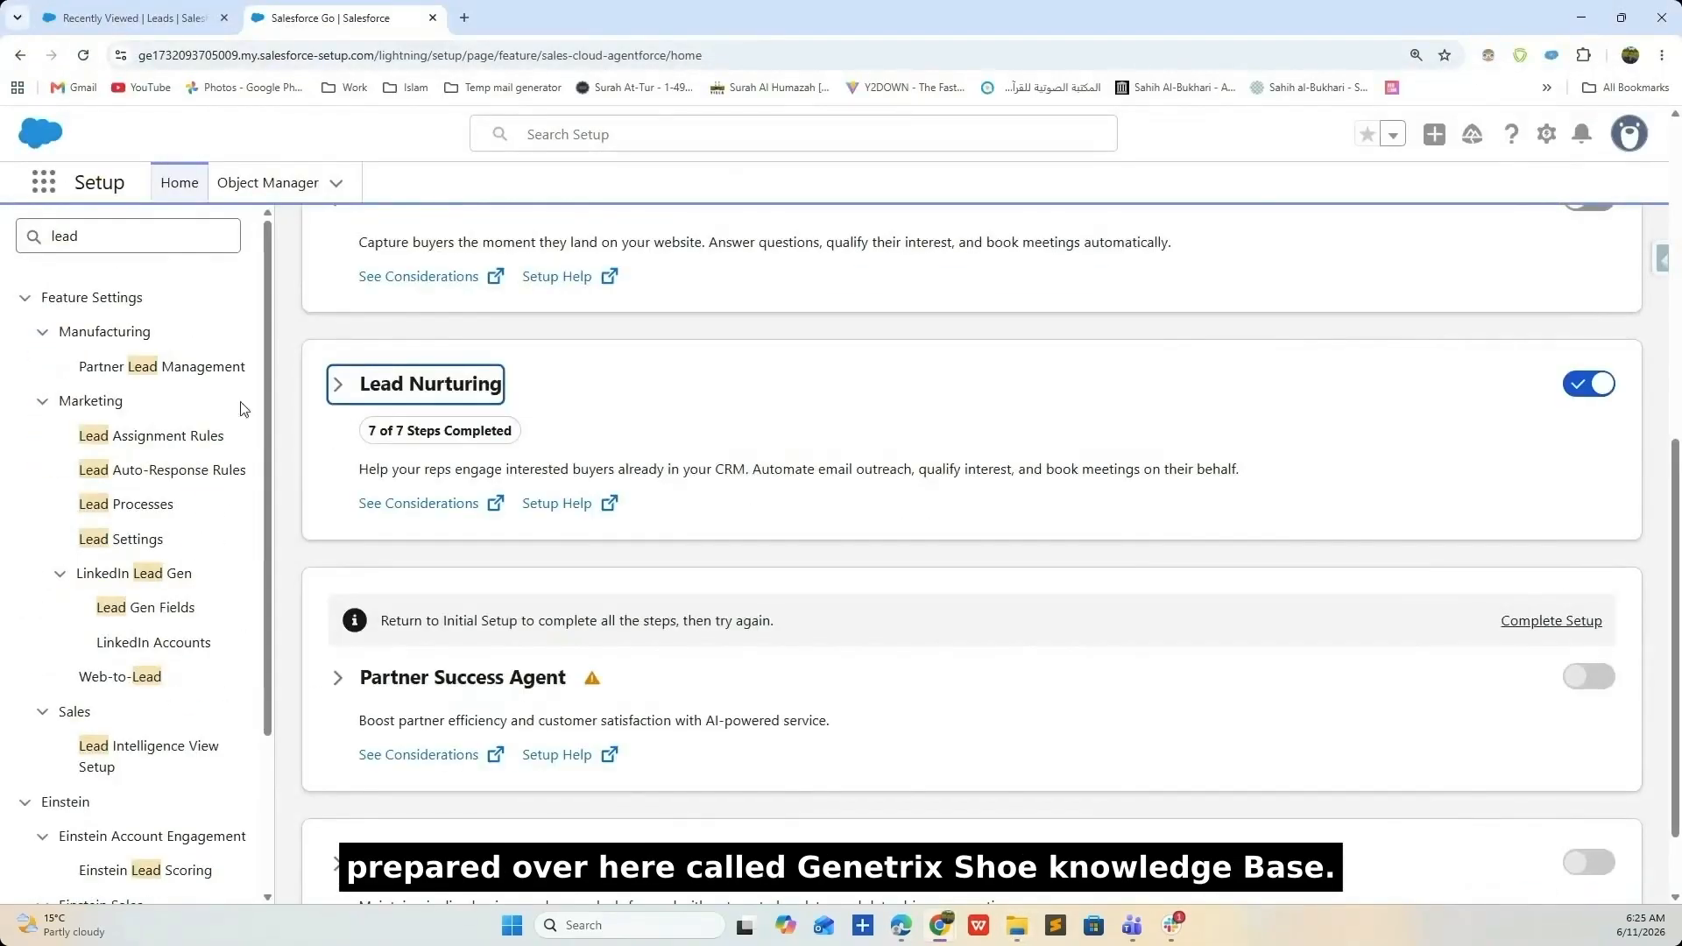
{"action": "double_click", "coordinate": [24, 244]}
{"action": "type", "text": "agnet"}
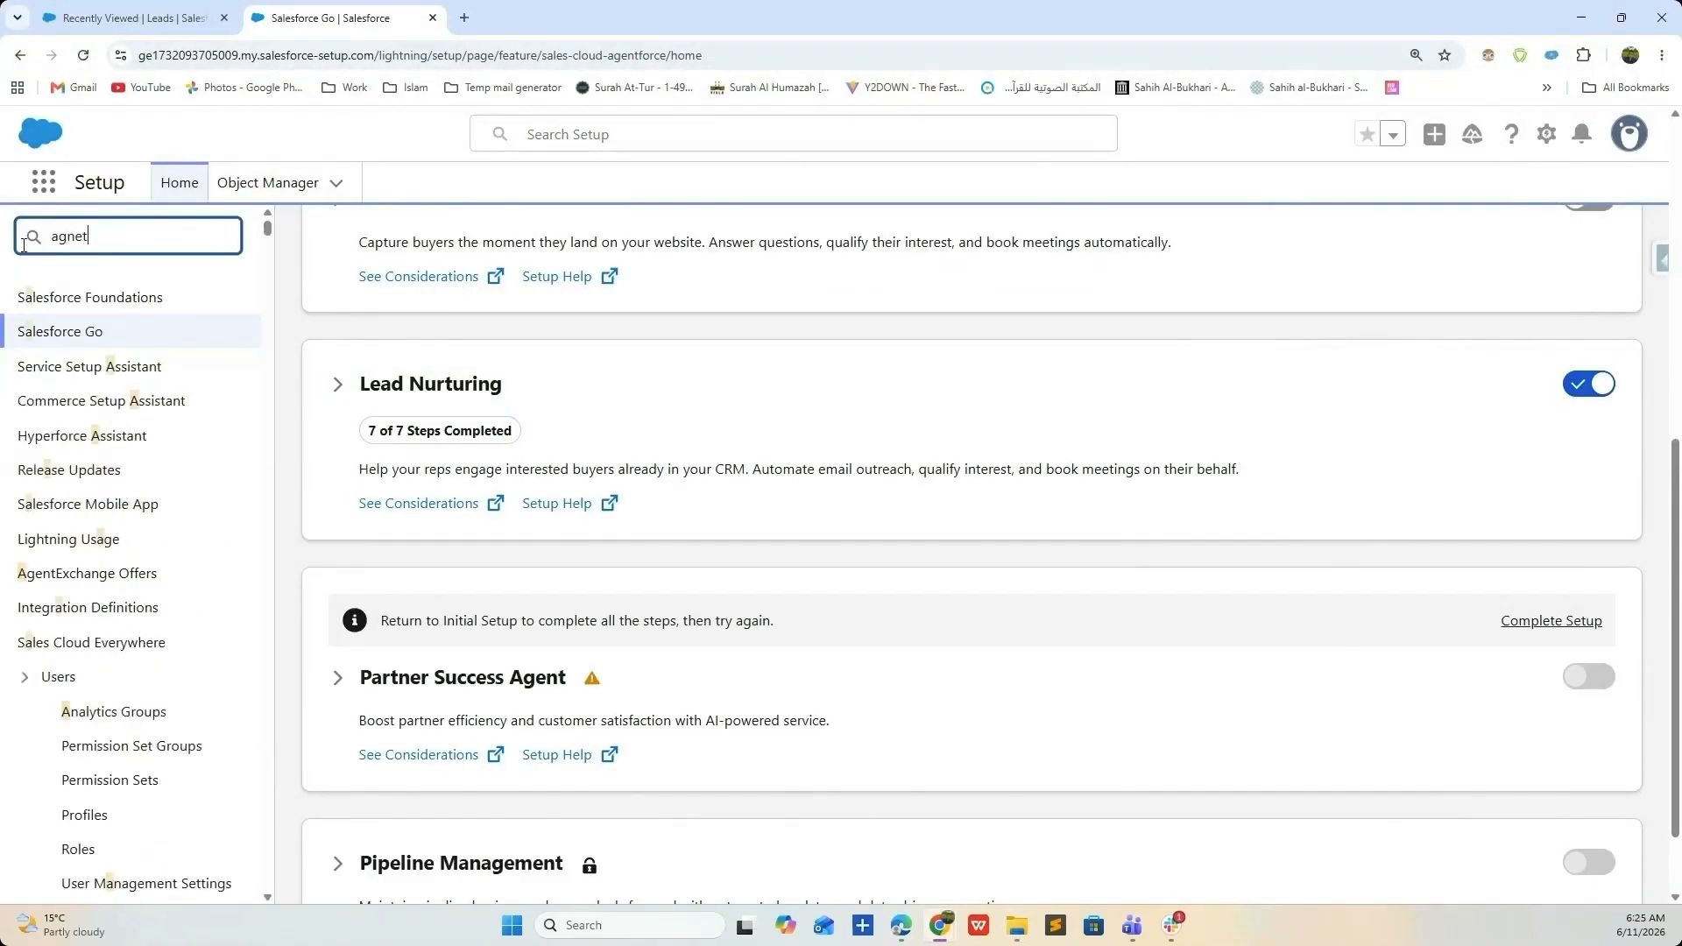
{"action": "type", "text": "nt"}
- Open the Agentforce Agents page and zoom the browser to 150%
{"action": "scroll", "coordinate": [145, 592], "scroll_direction": "down", "scroll_amount": 10}
{"action": "left_click", "coordinate": [145, 583]}
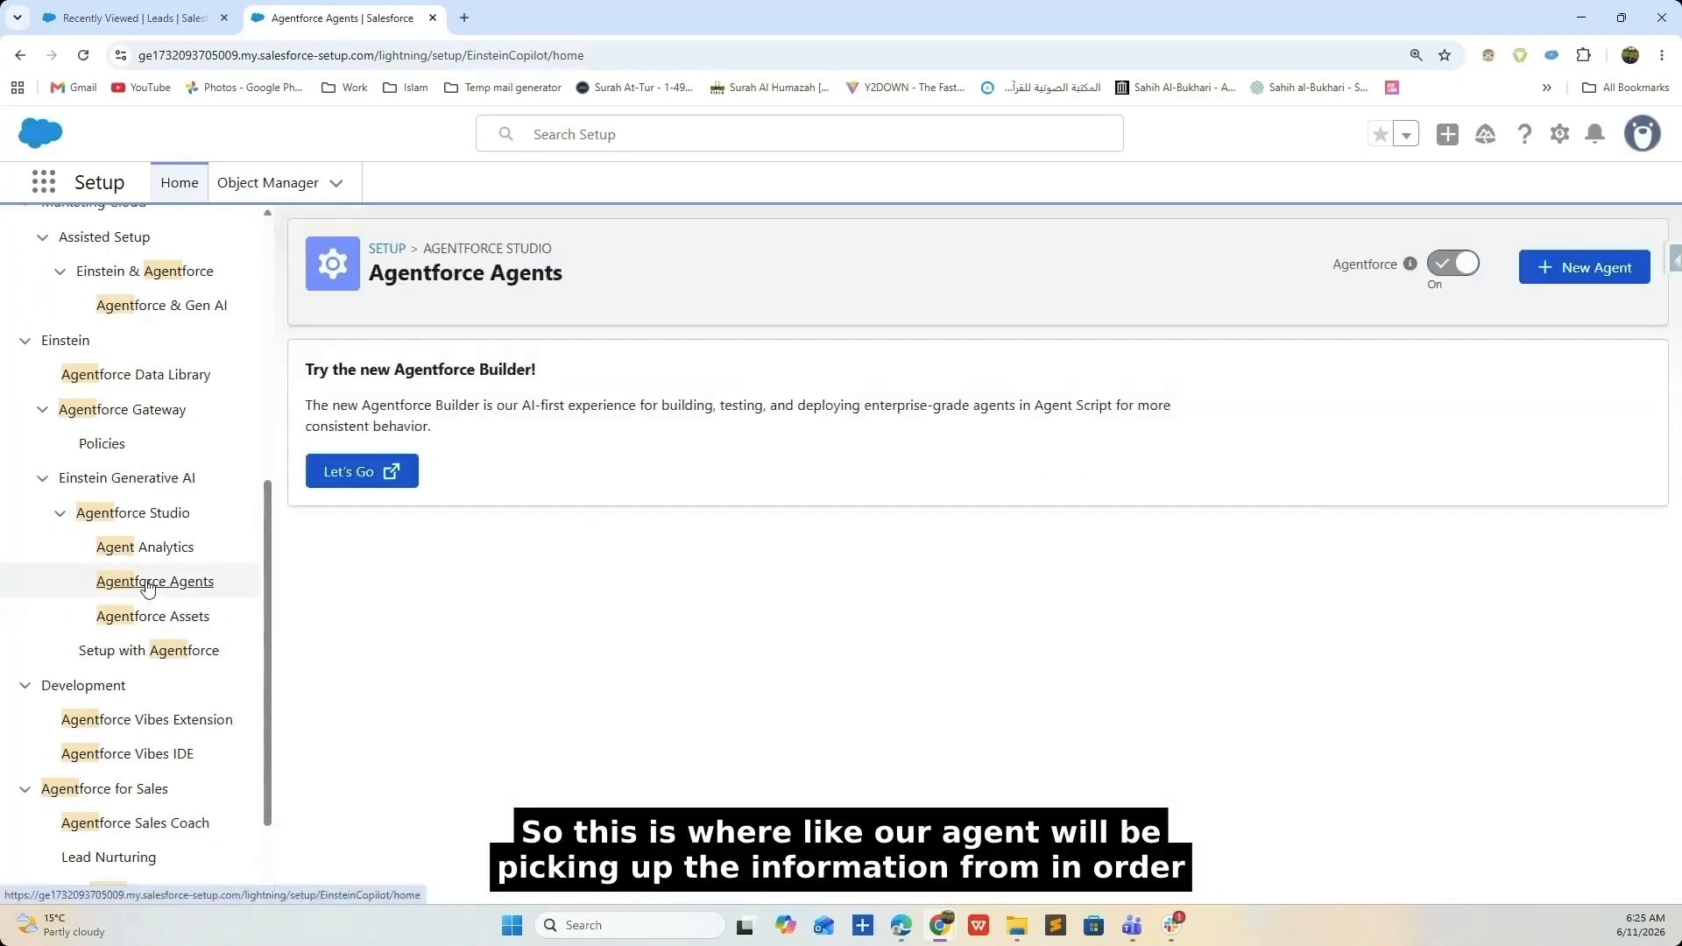
{"action": "left_click", "coordinate": [1662, 54]}
{"action": "left_click", "coordinate": [1615, 407]}
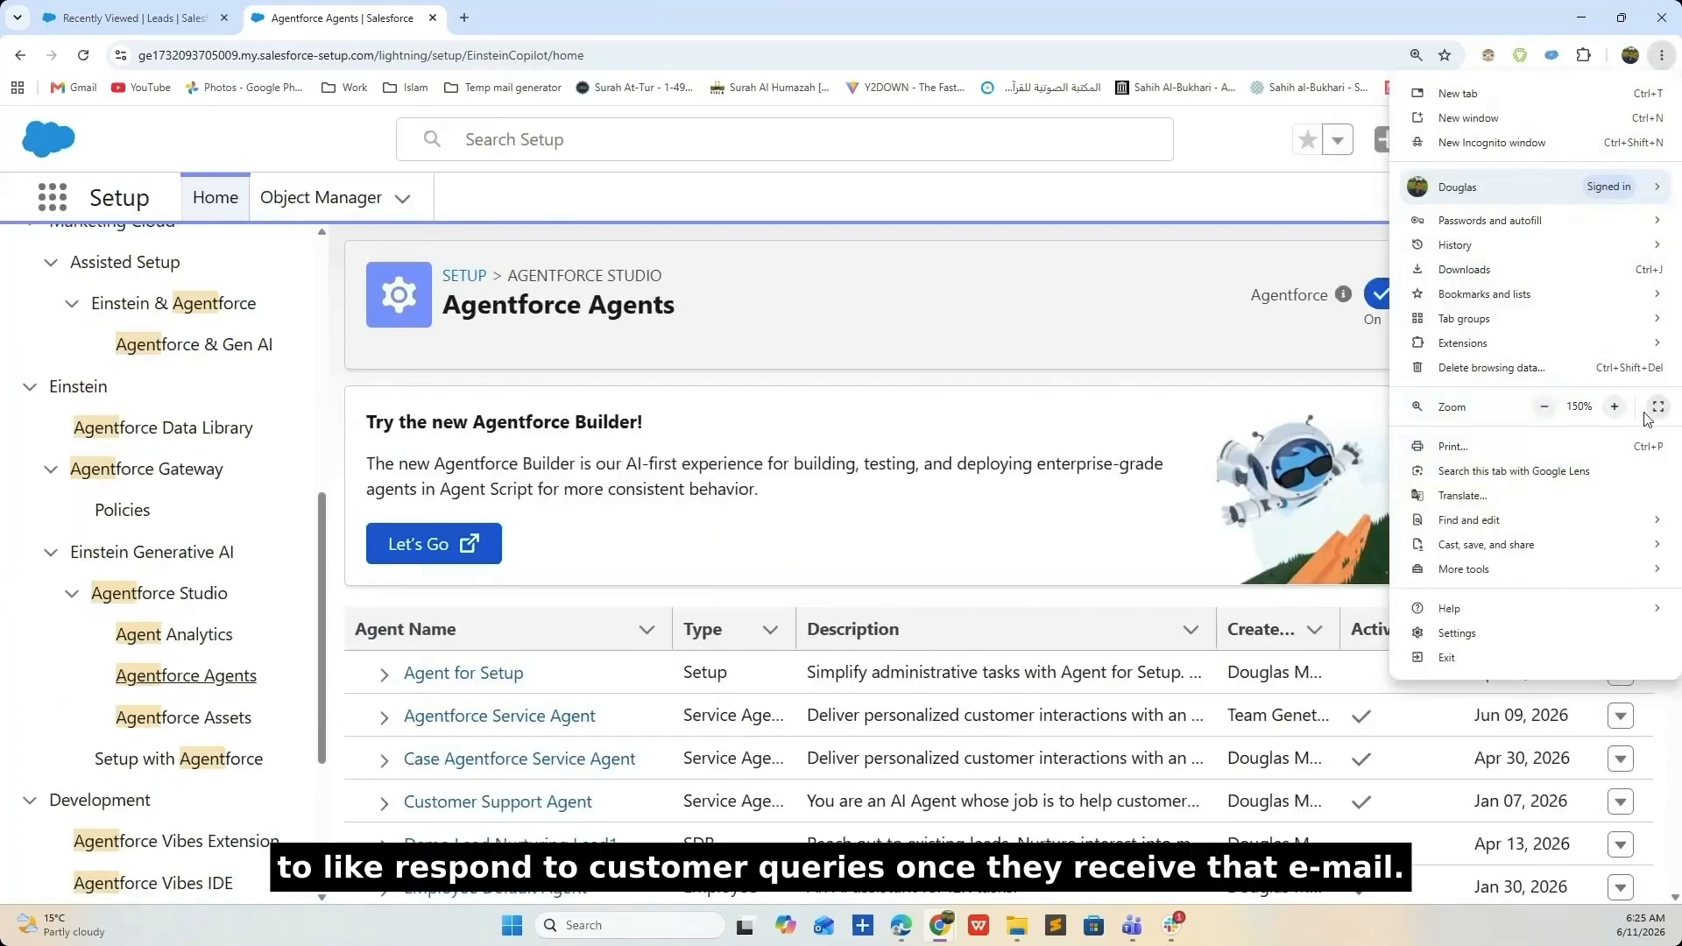
{"action": "left_click", "coordinate": [822, 453]}
- Start creating a new agent from the Agentforce Agents list
{"action": "scroll", "coordinate": [822, 453], "scroll_direction": "down", "scroll_amount": 3}
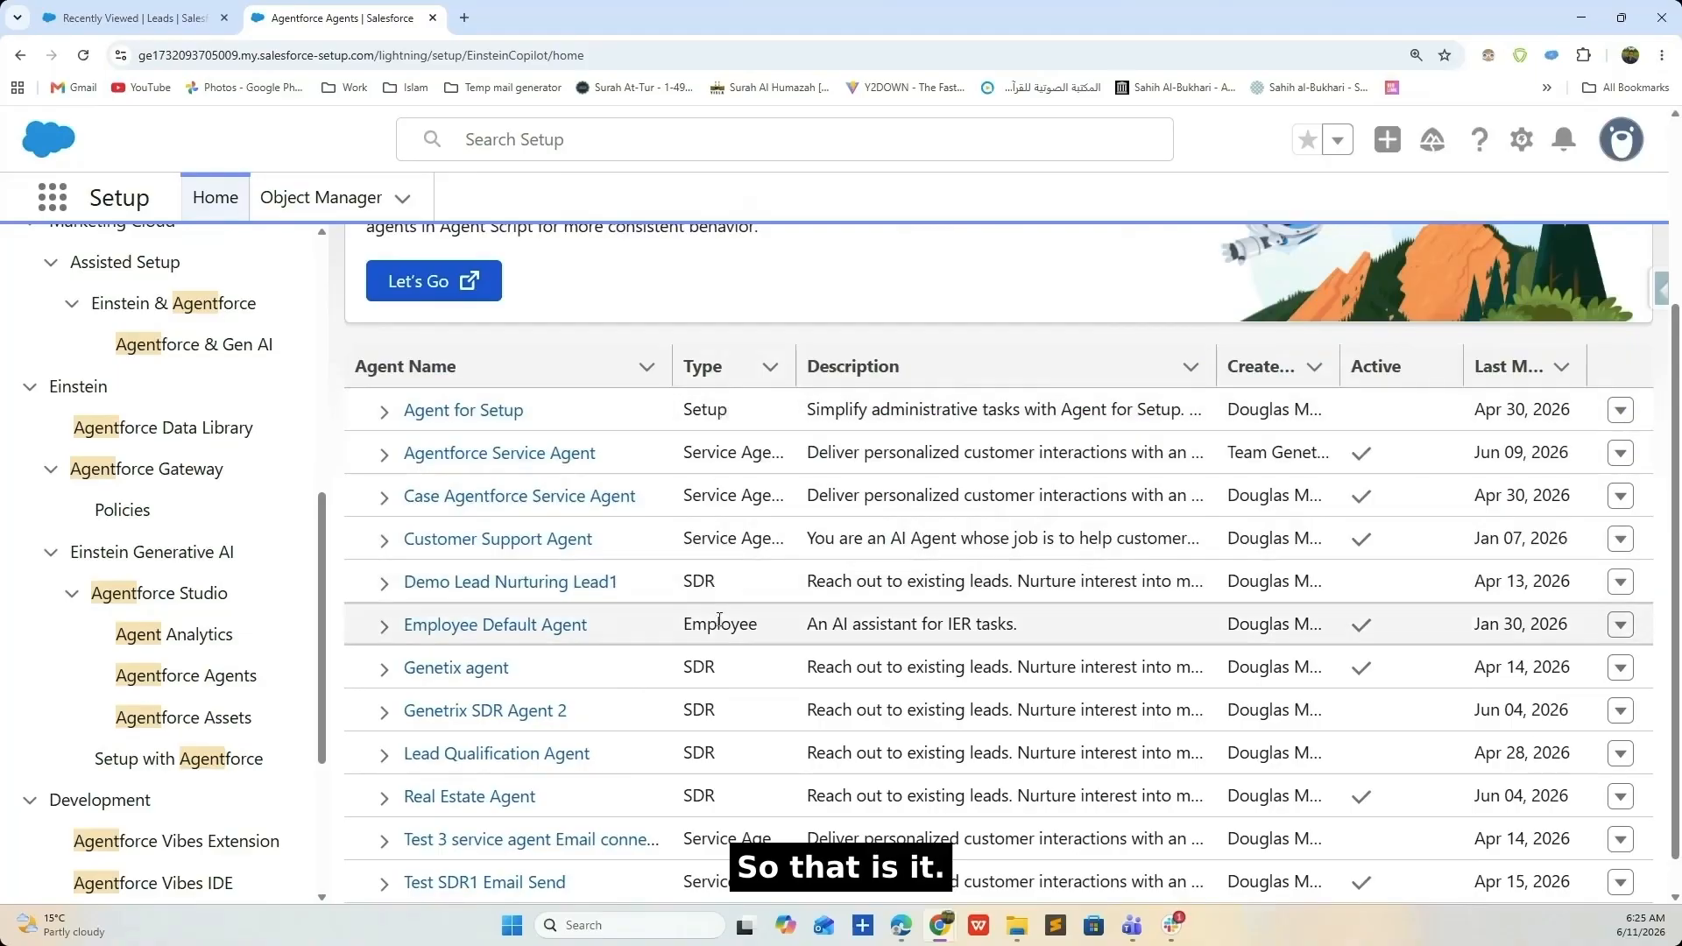
{"action": "scroll", "coordinate": [751, 545], "scroll_direction": "up", "scroll_amount": 3}
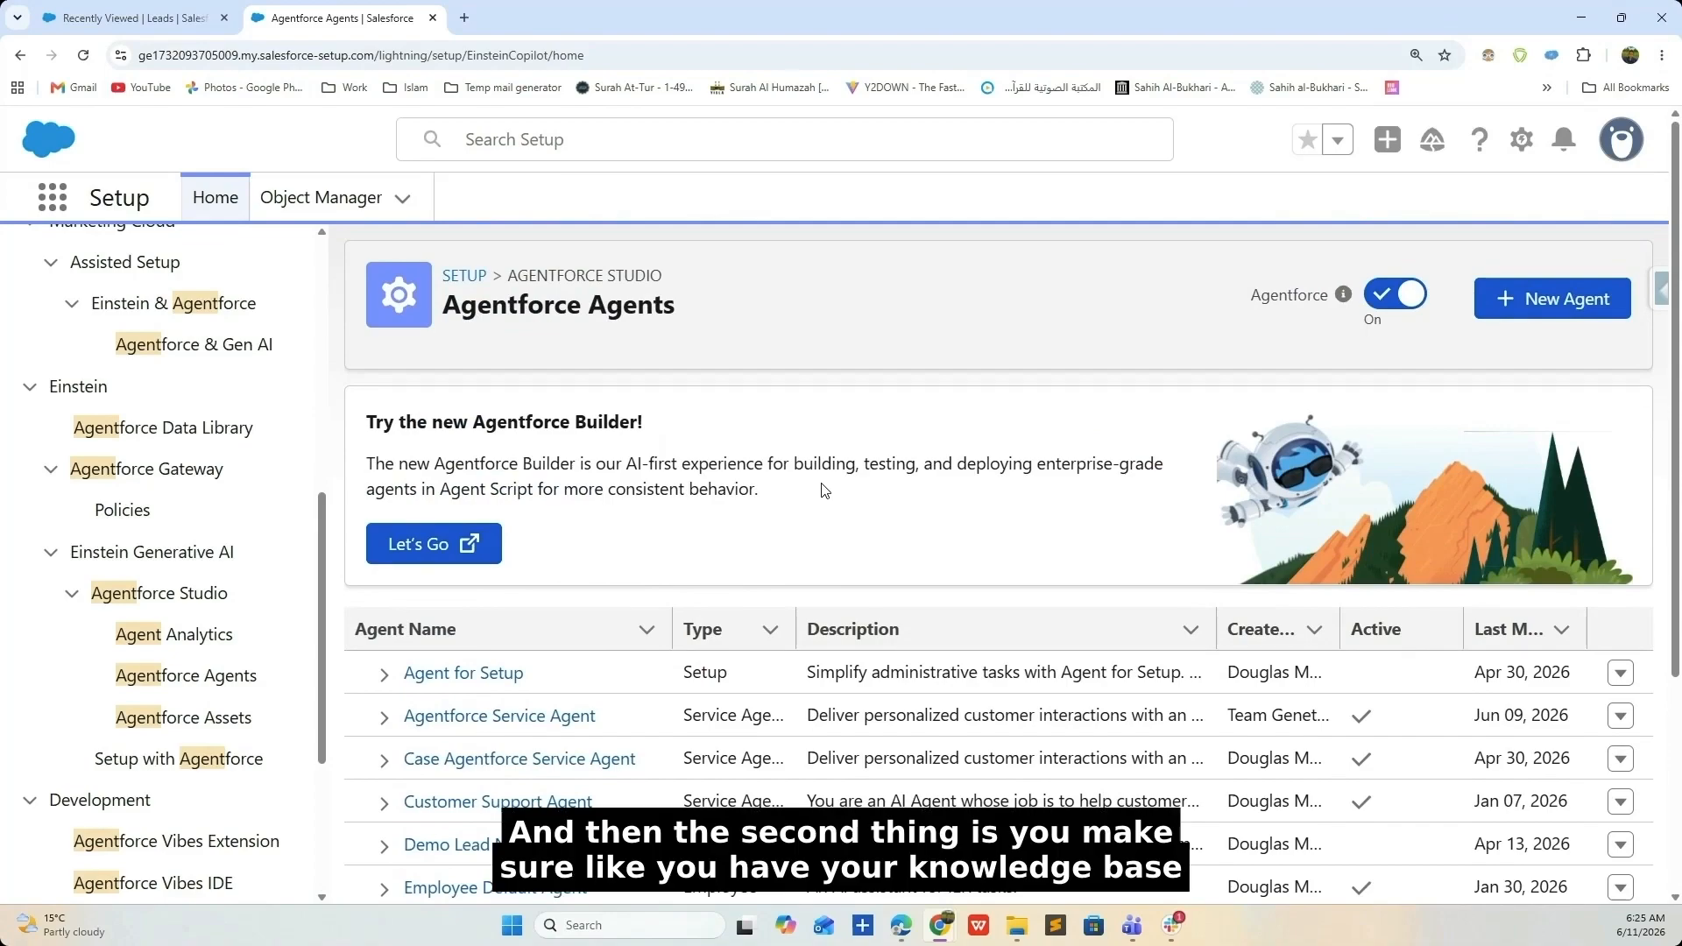
{"action": "left_click", "coordinate": [1538, 299]}
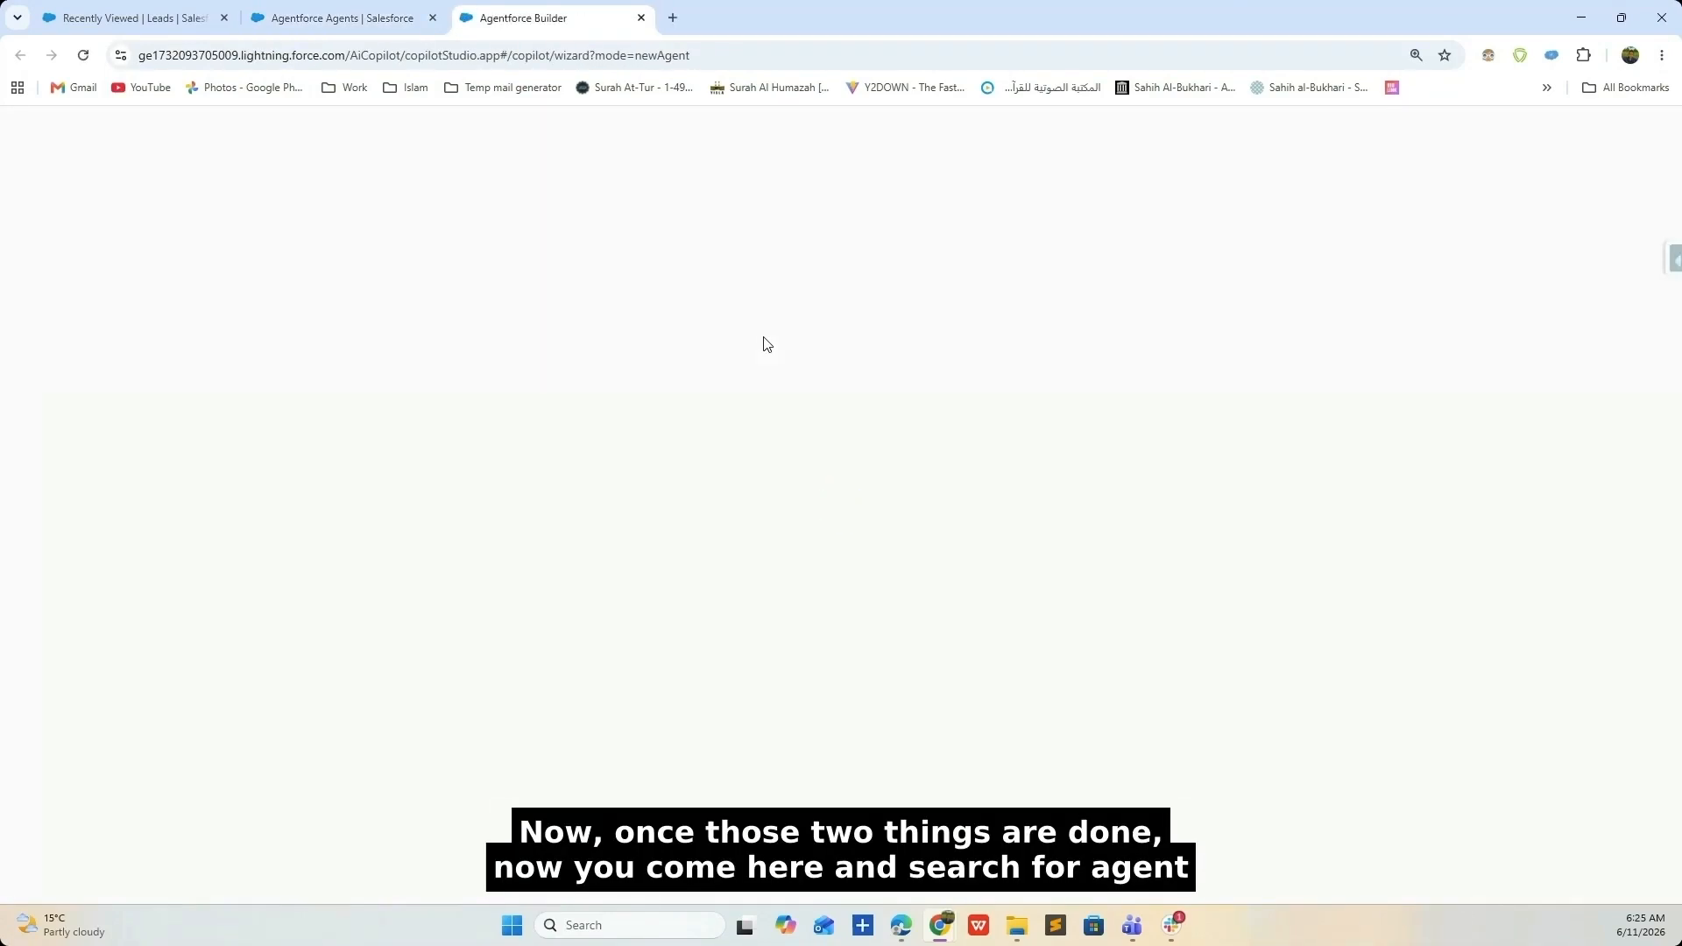
- Pick the Lead Nurturing for Modularity template and create the agent
{"action": "left_click", "coordinate": [1663, 55]}
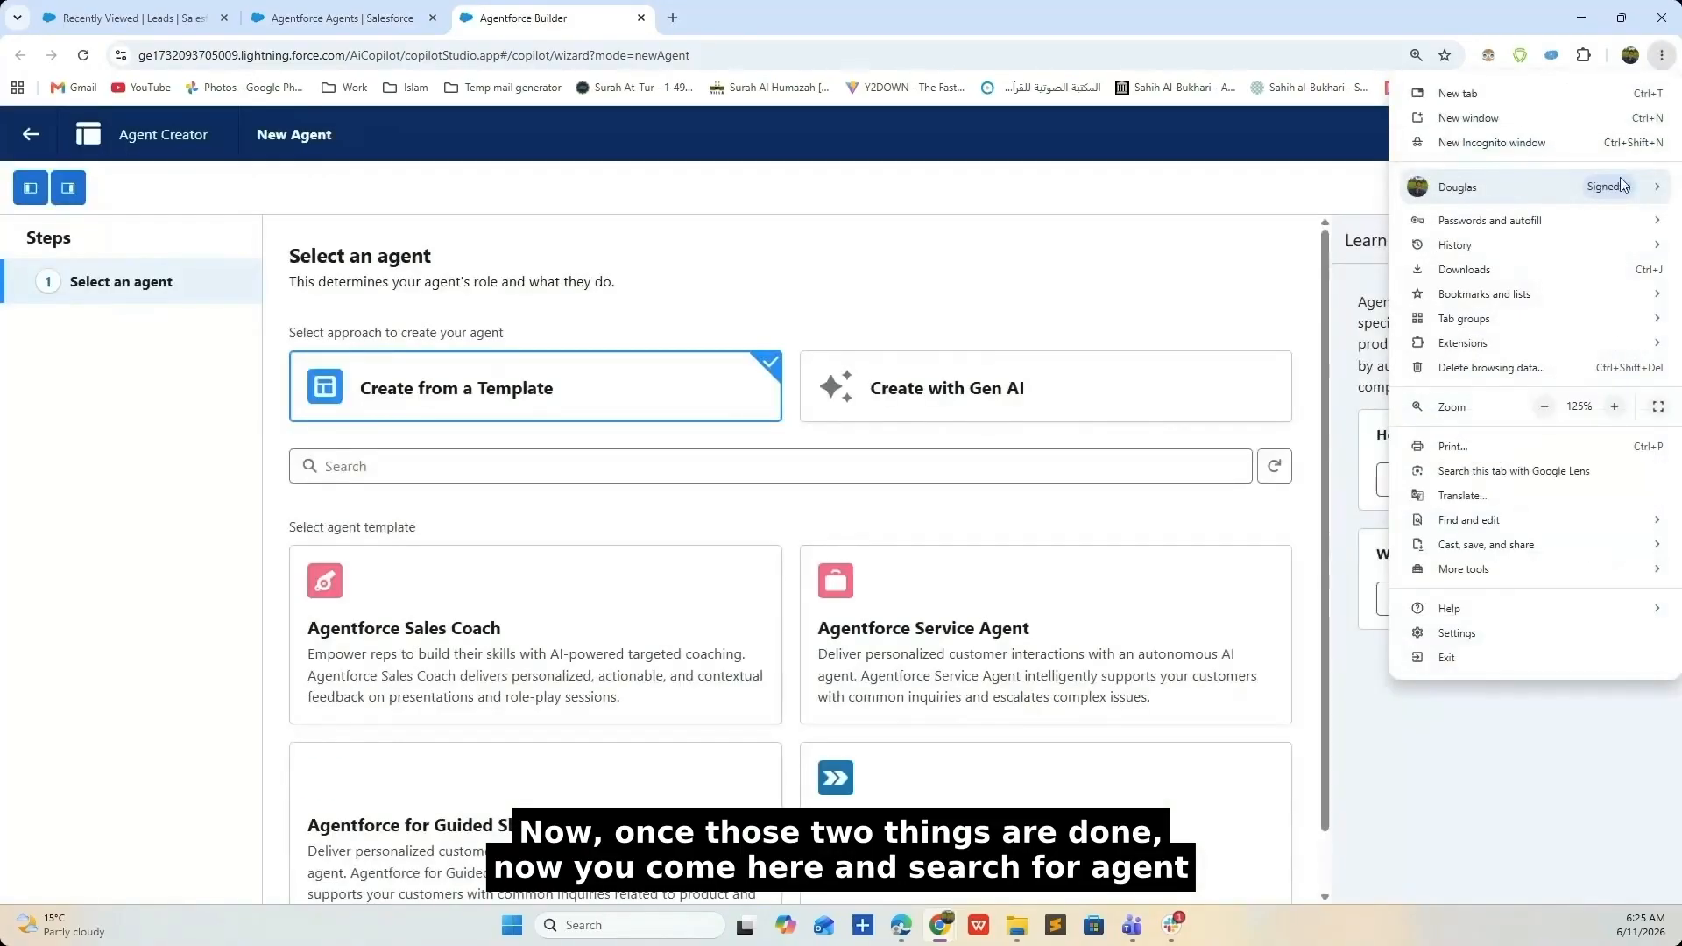
{"action": "left_click", "coordinate": [702, 477]}
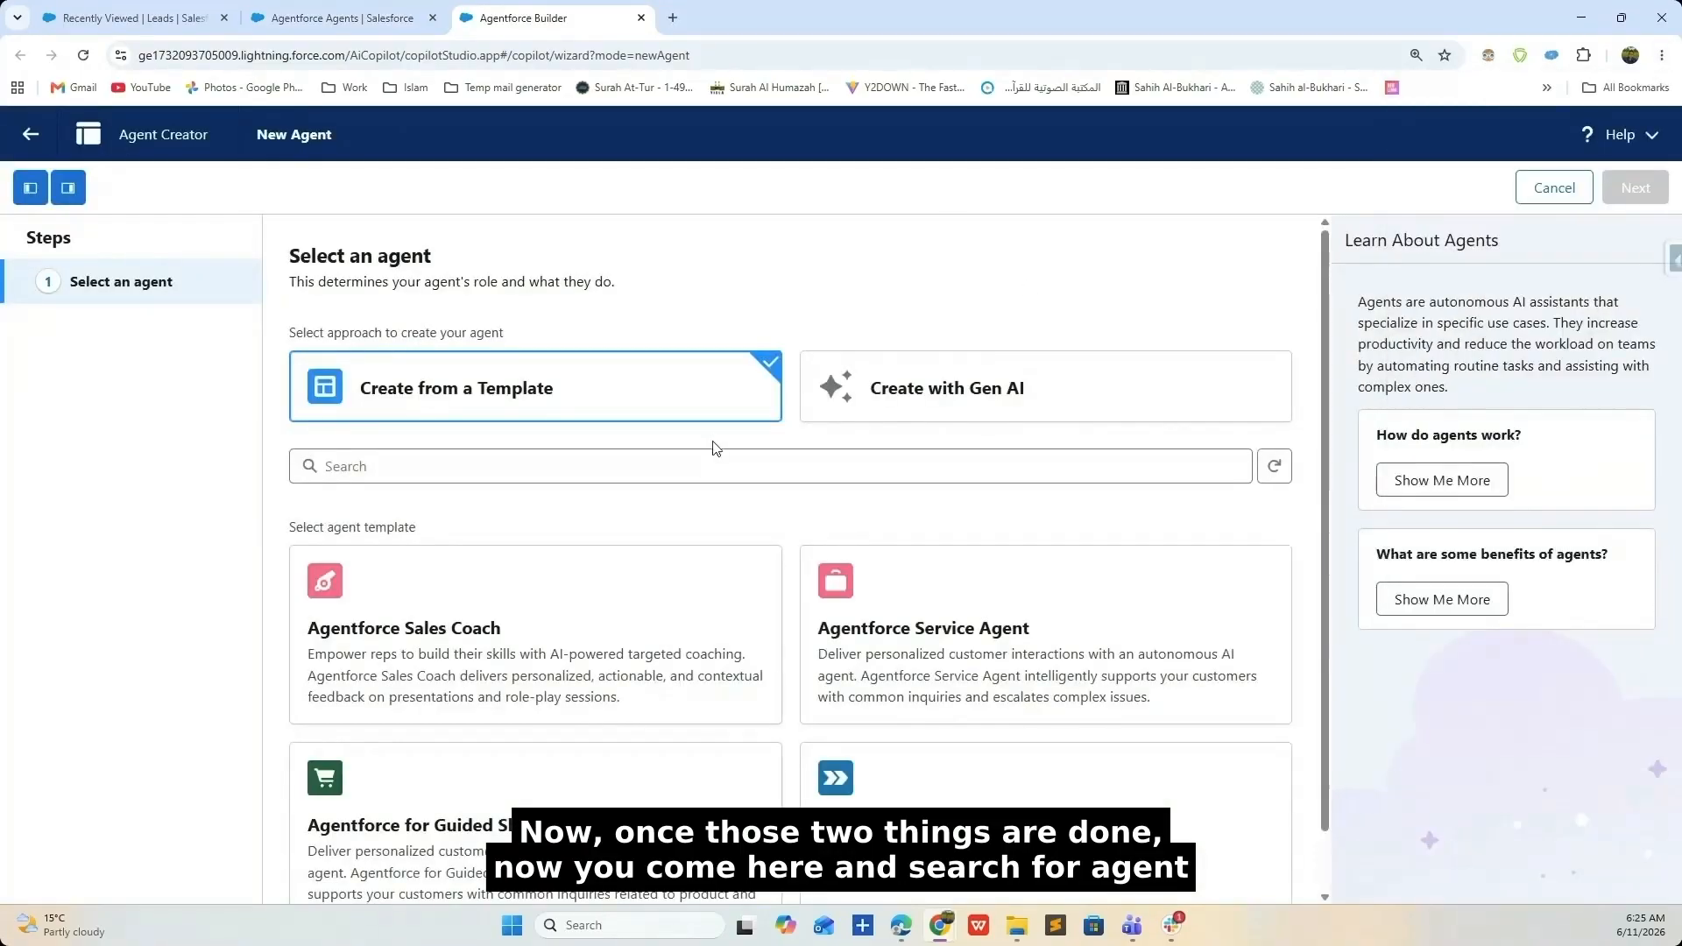
{"action": "scroll", "coordinate": [714, 448], "scroll_direction": "down", "scroll_amount": 1}
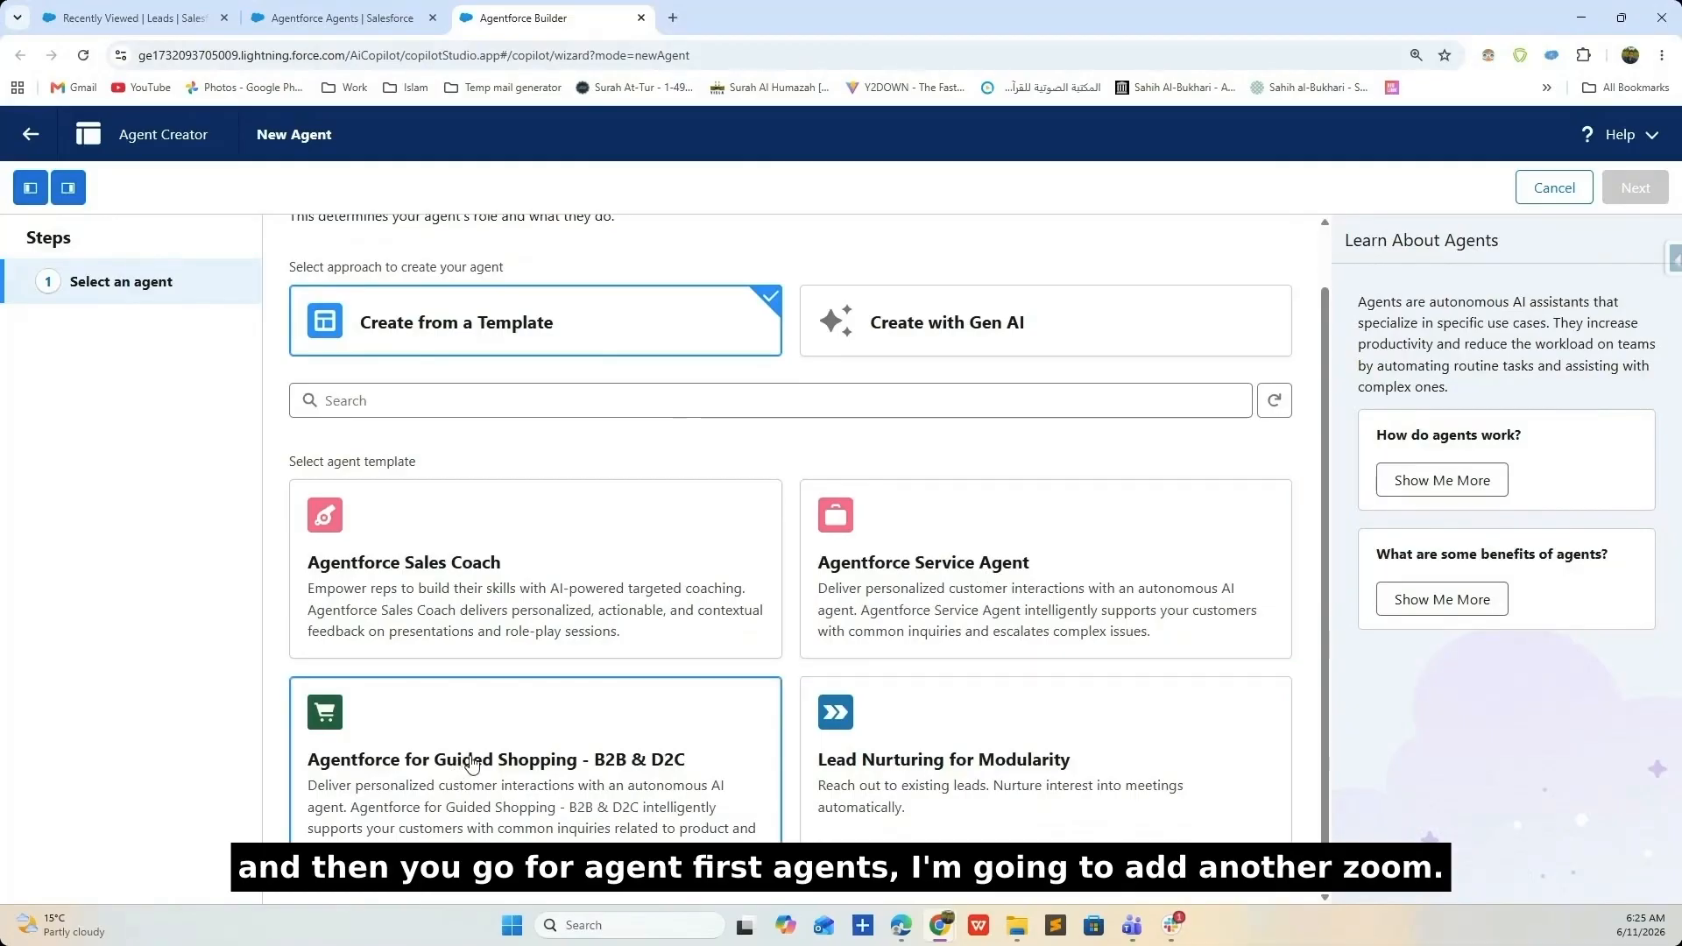
{"action": "left_click", "coordinate": [1104, 755]}
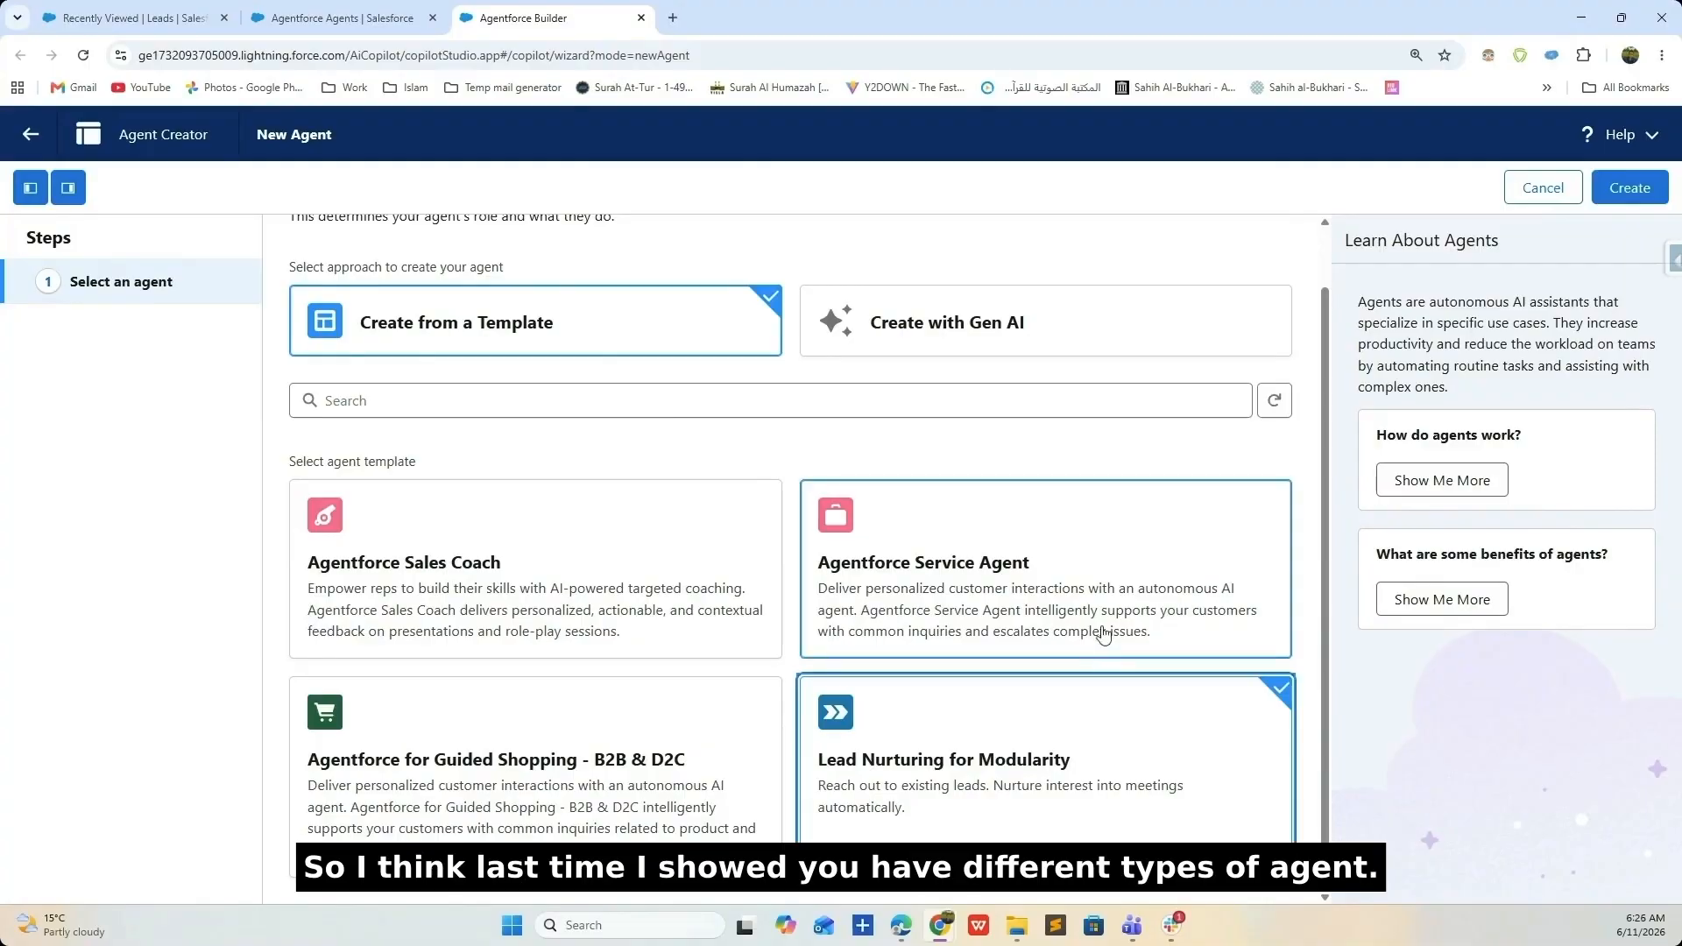
{"action": "left_click", "coordinate": [1622, 187]}
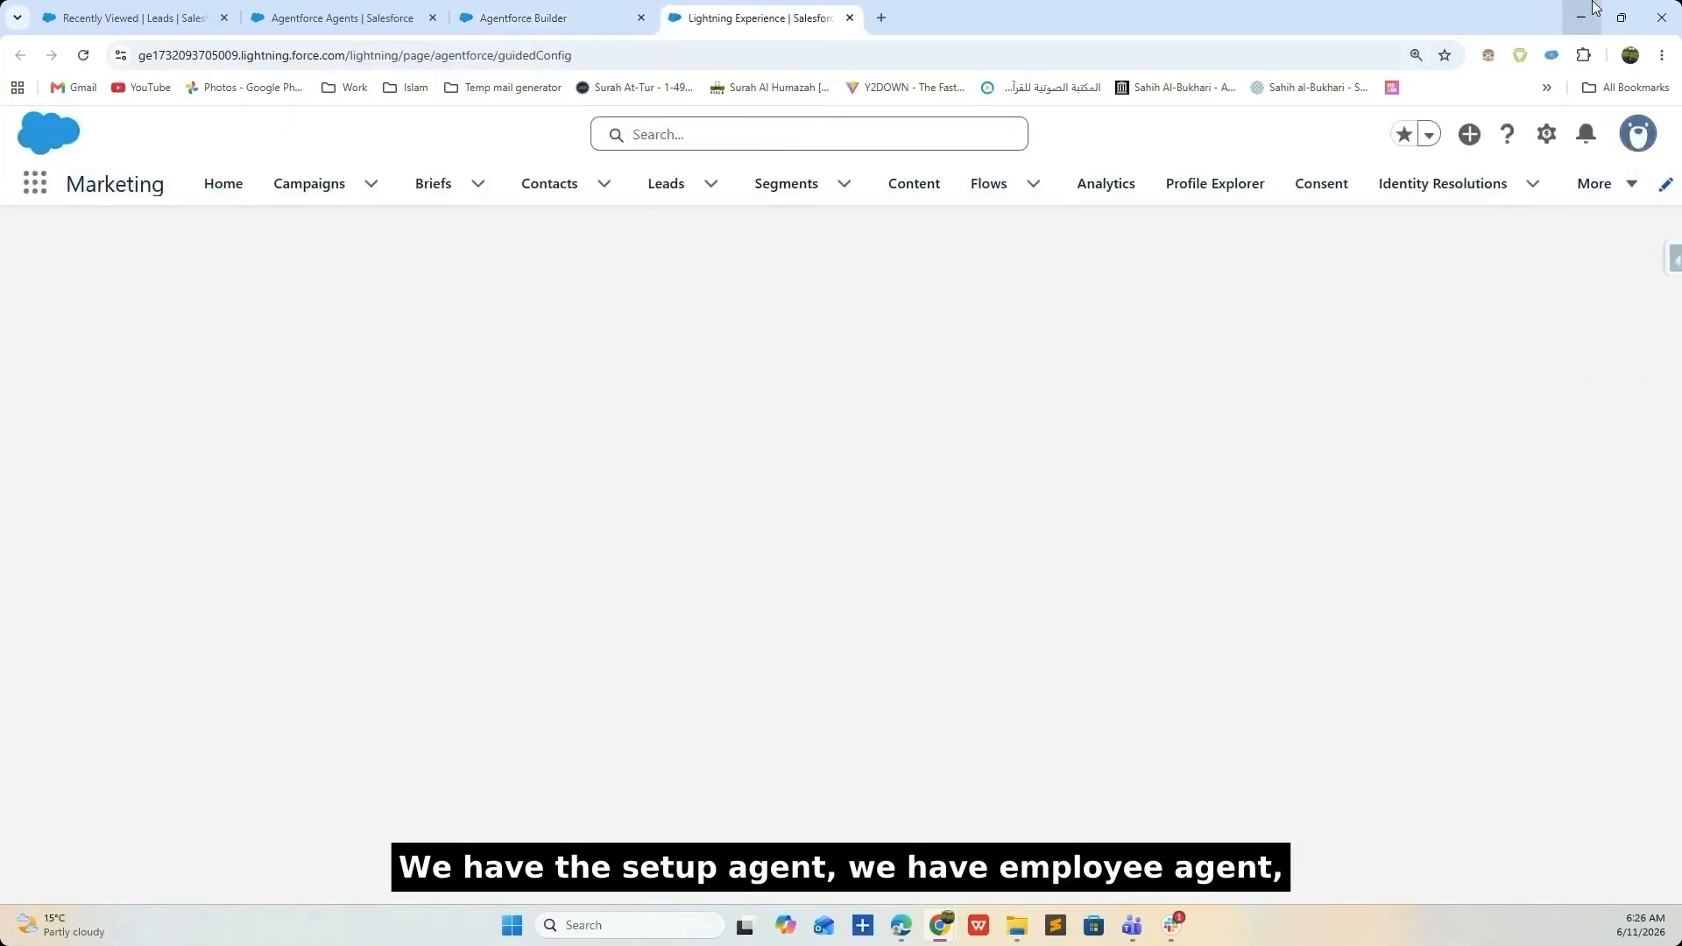
- Build a new agent from the Lead Nurturing template and continue to Getting Started
{"action": "left_click", "coordinate": [1662, 55]}
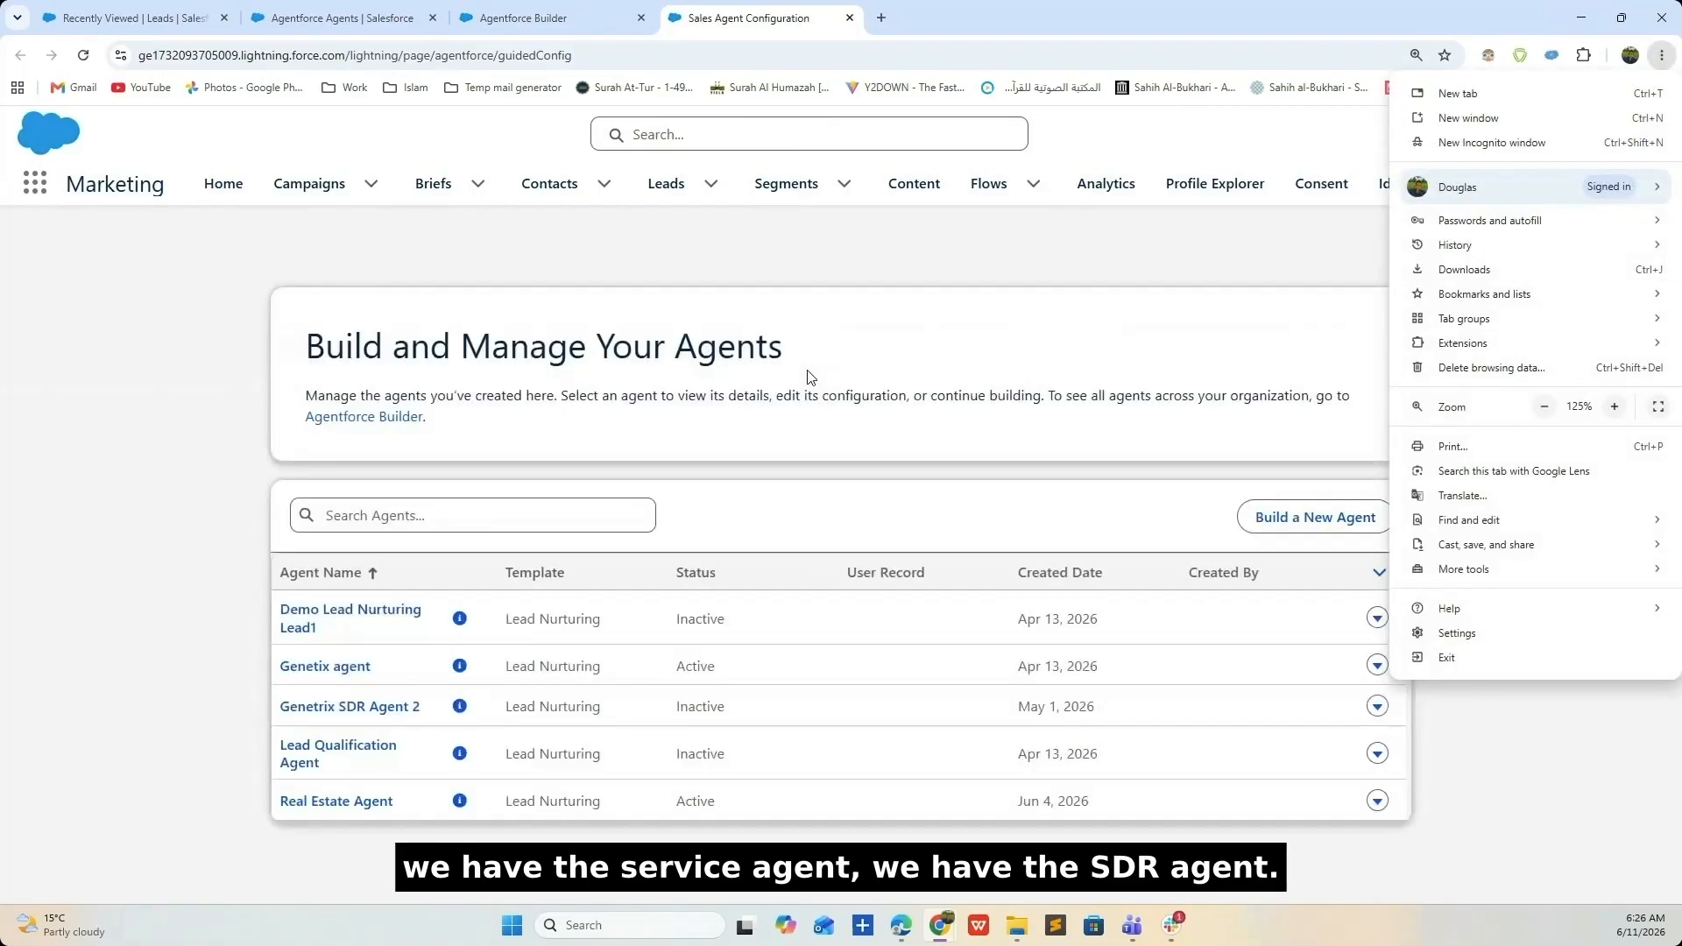
{"action": "left_click", "coordinate": [813, 373]}
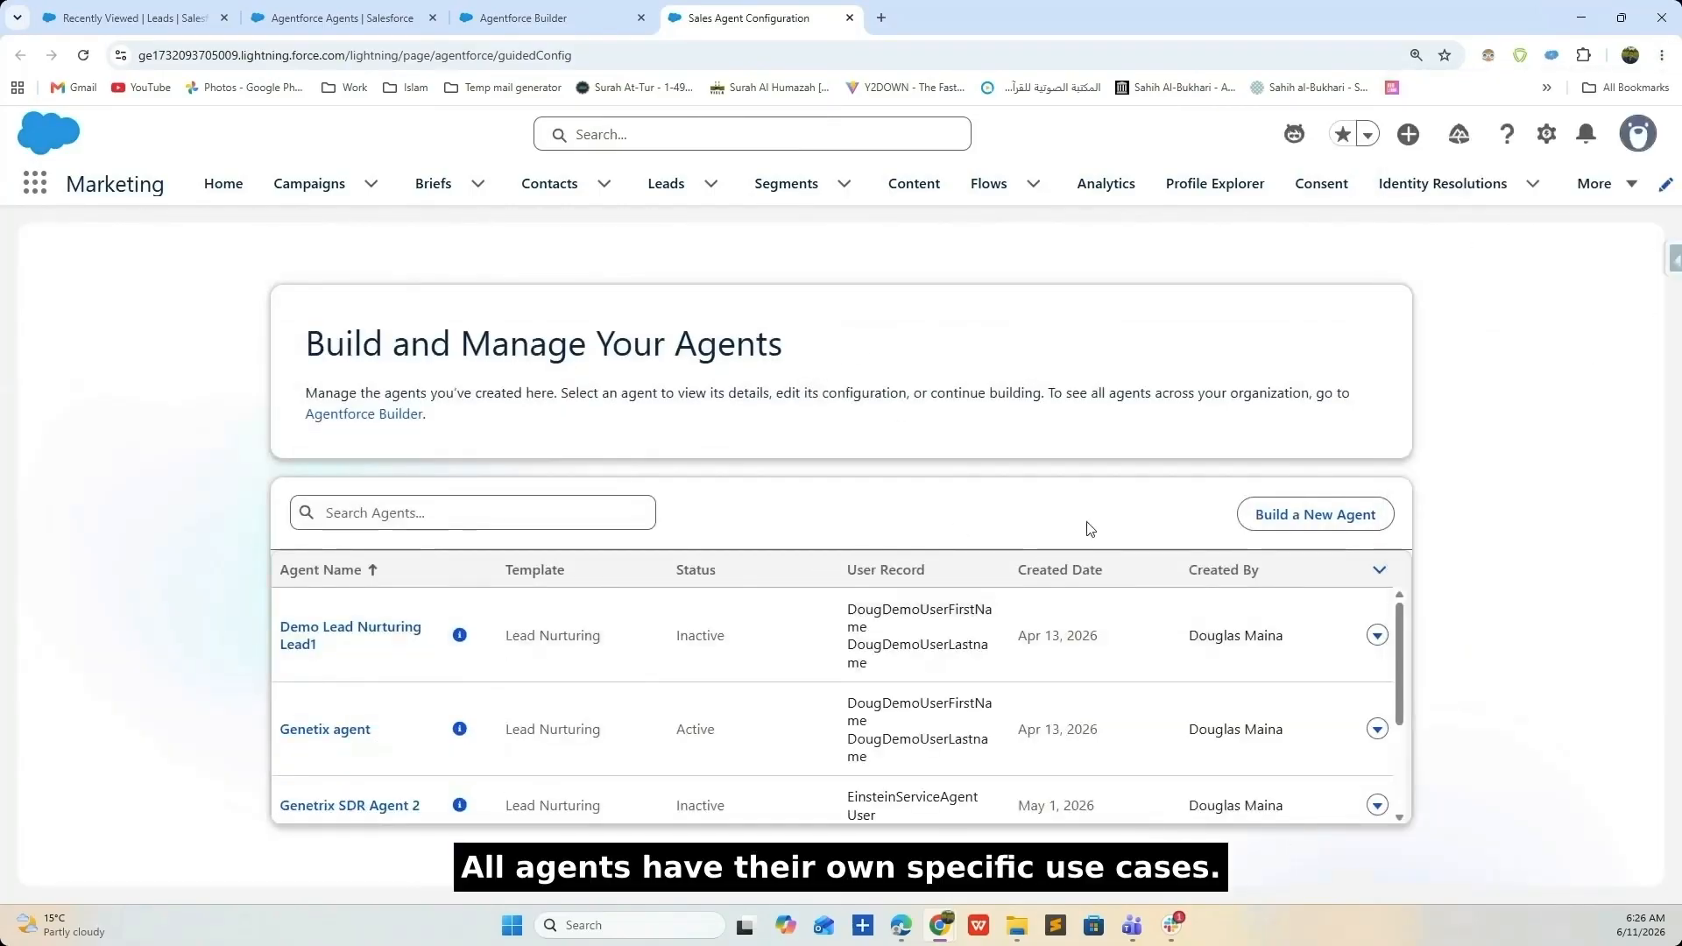
{"action": "left_click", "coordinate": [1309, 514]}
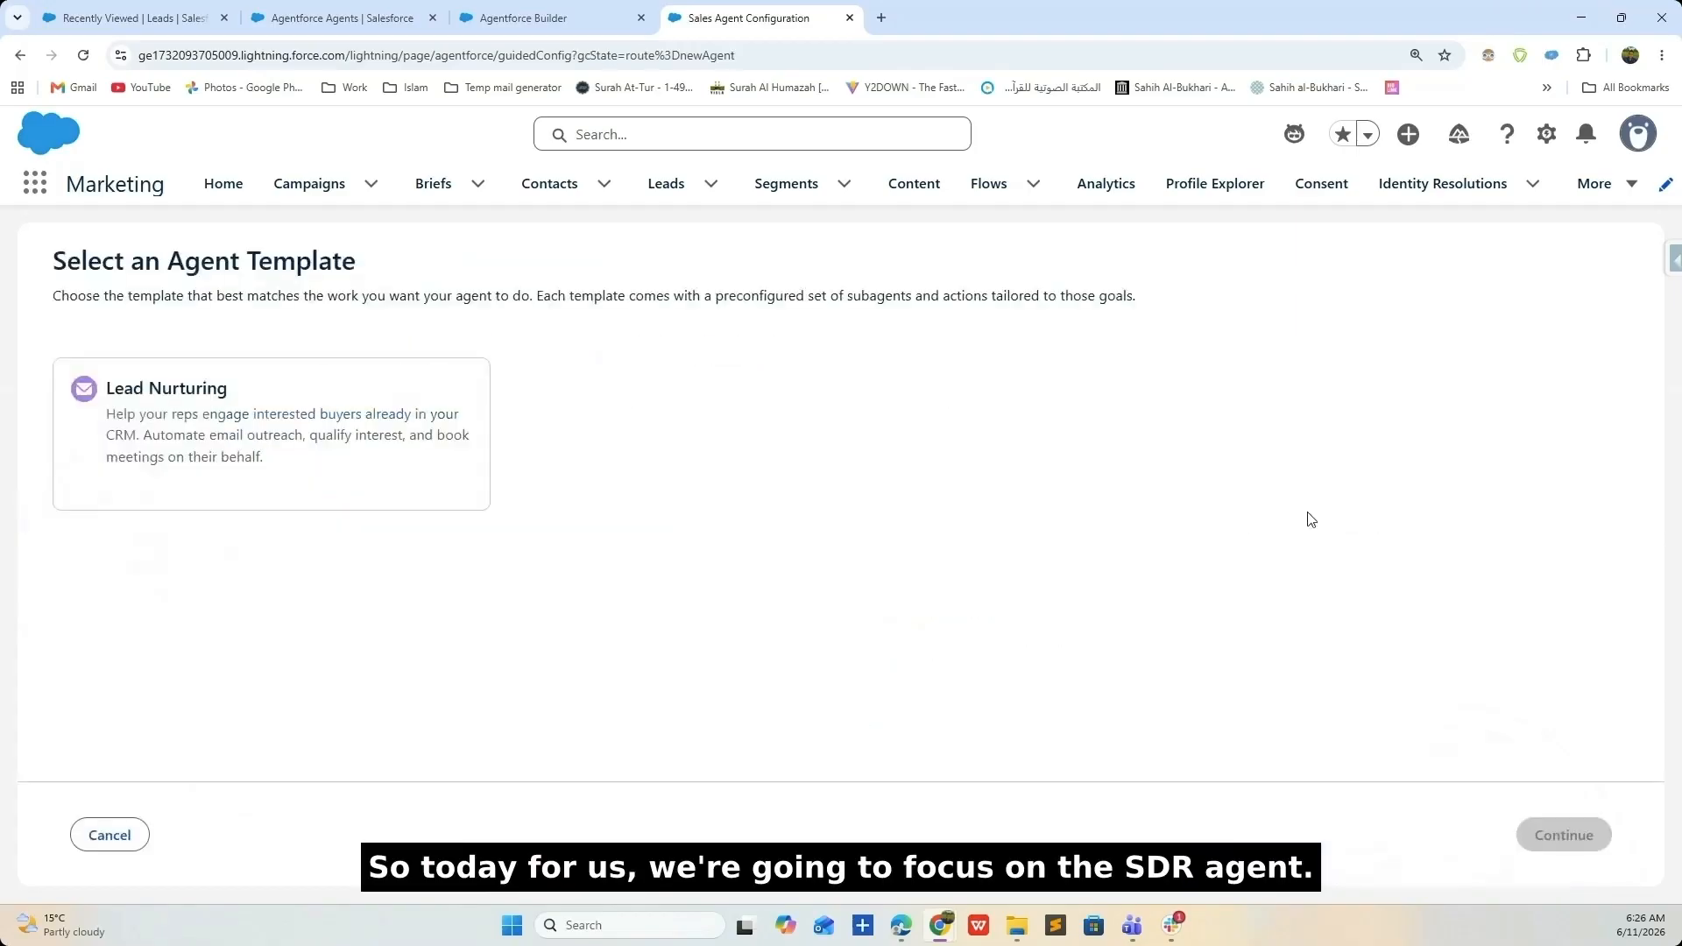
{"action": "left_click", "coordinate": [203, 439]}
{"action": "left_click", "coordinate": [1576, 829]}
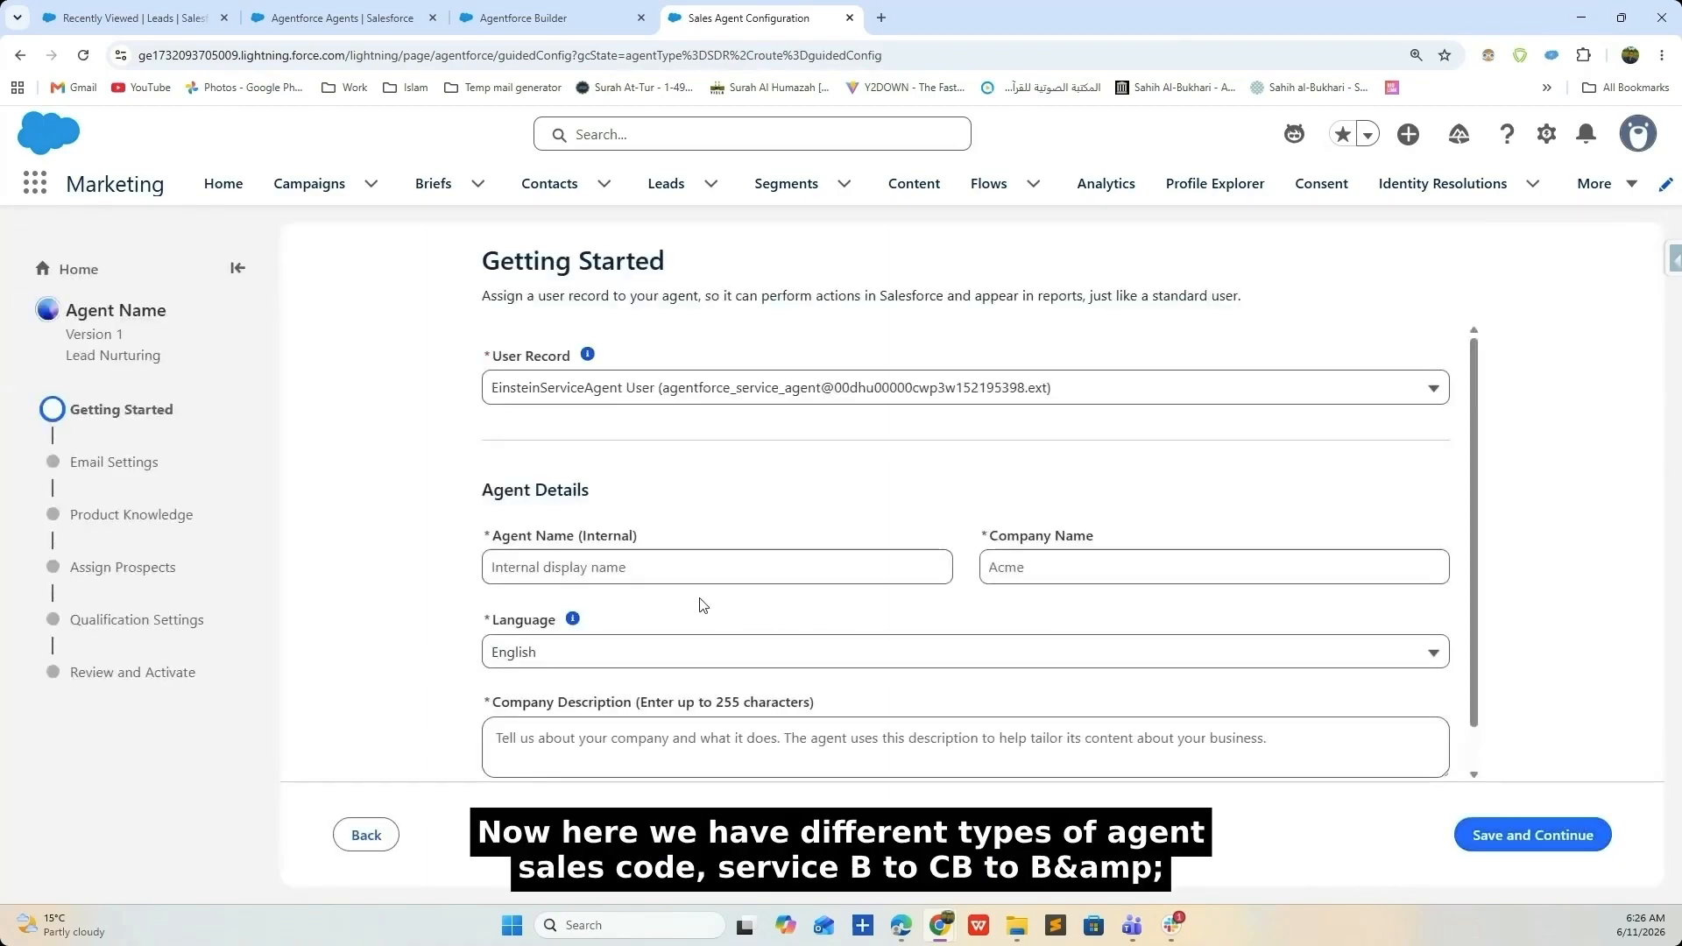
- Keep the existing user record and name the agent 'Genetrix Shoe Company Agent'
{"action": "left_click", "coordinate": [657, 399]}
{"action": "left_click", "coordinate": [648, 412]}
{"action": "left_click", "coordinate": [760, 557]}
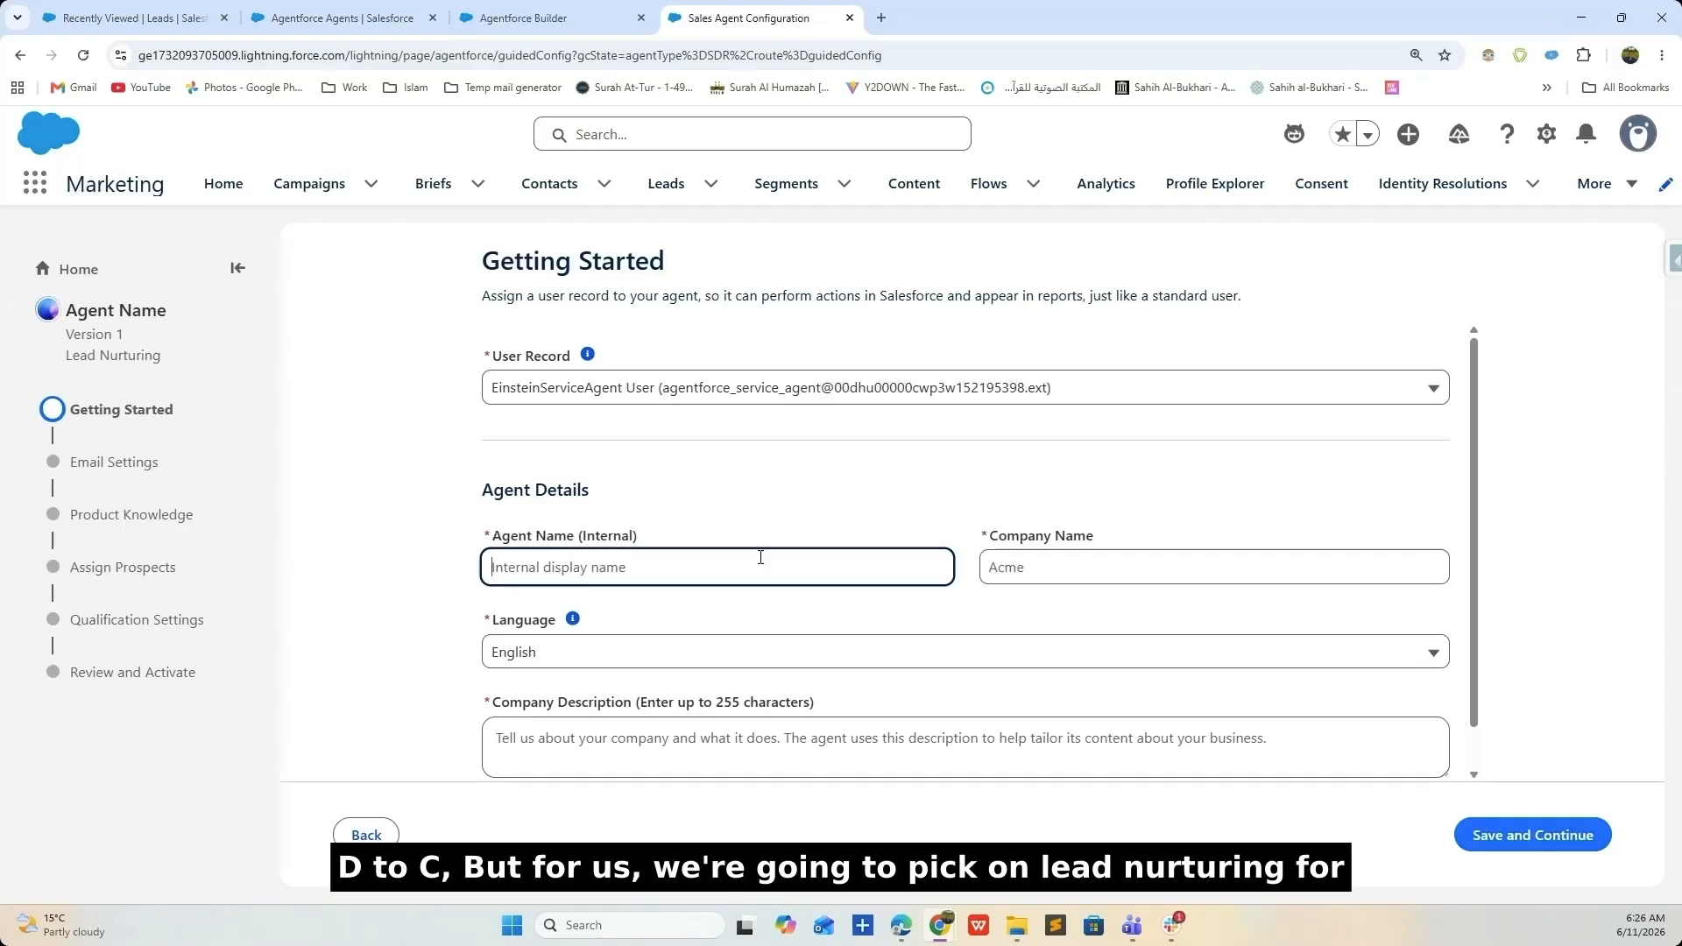
{"action": "type", "text": "Genetr"}
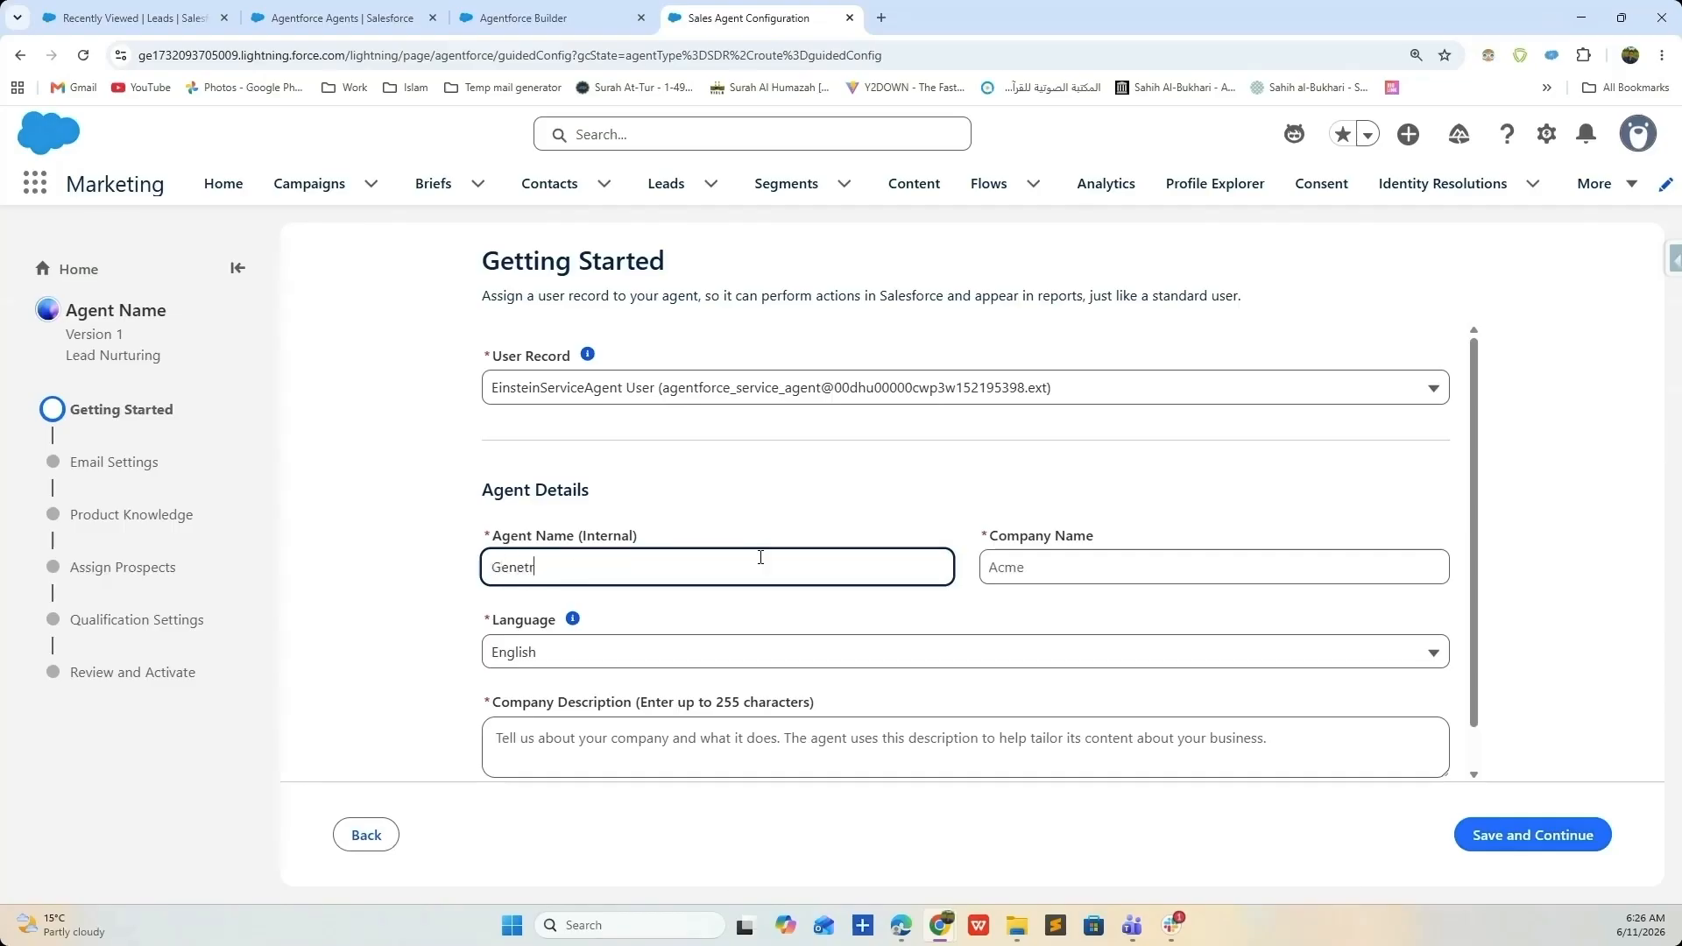
{"action": "type", "text": "ix Shoe Comap"}
{"action": "key", "text": "BackSpace"}
{"action": "key", "text": "BackSpace"}
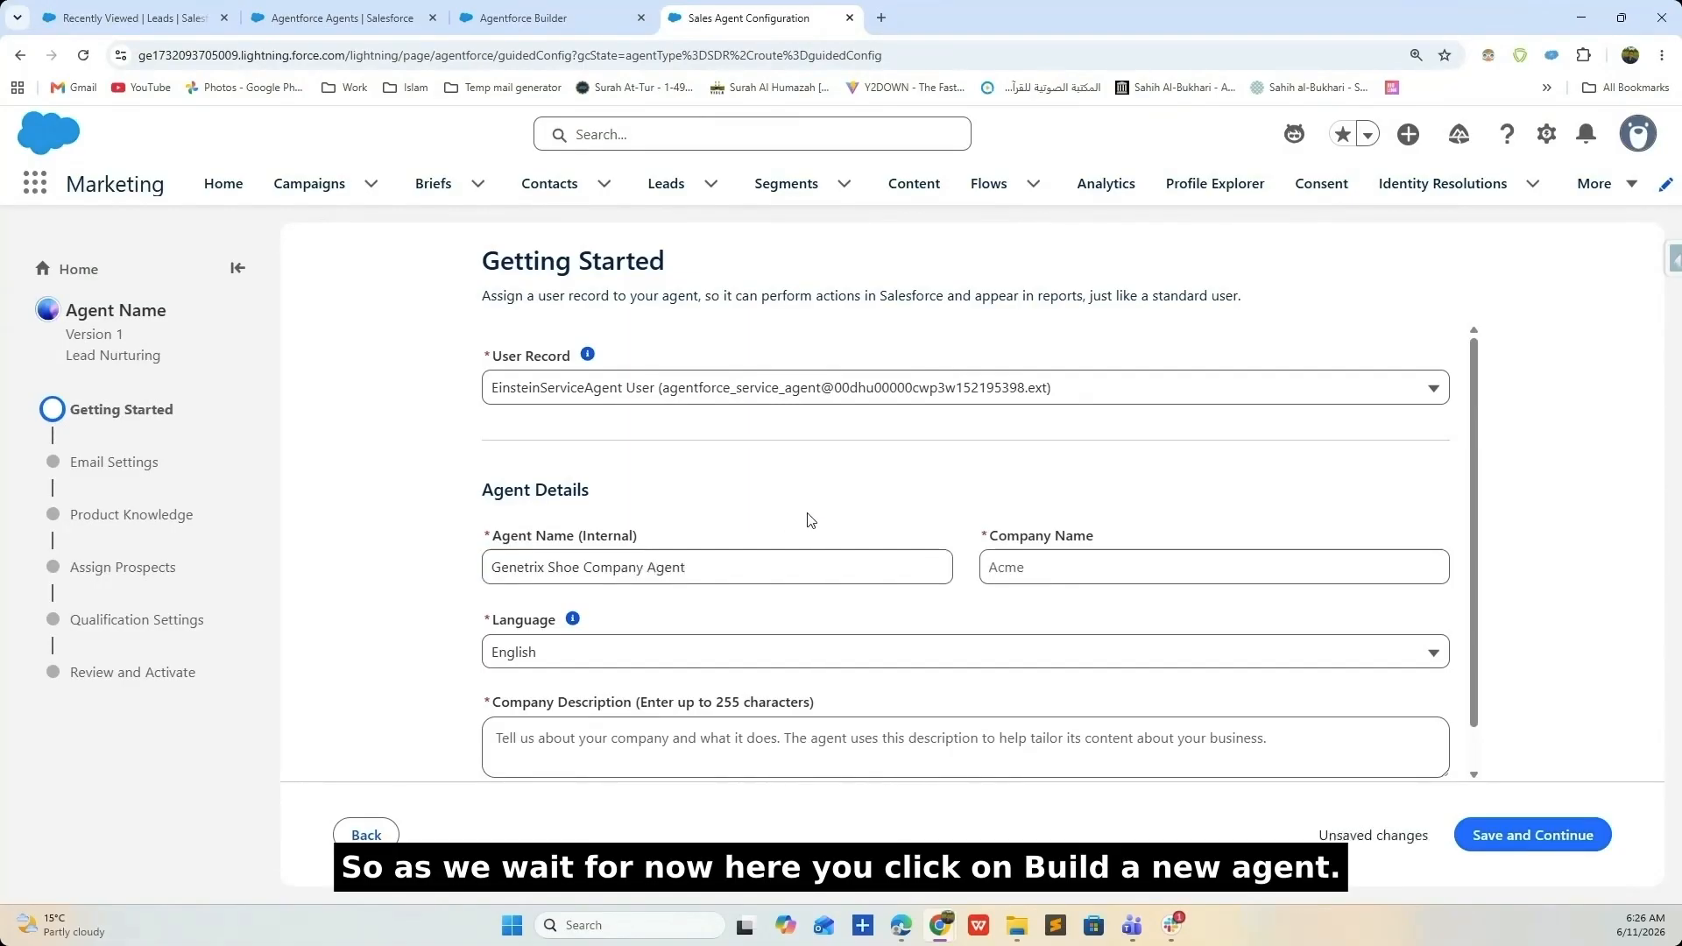
- Set Company Name to 'Genetrix Shoe' by copying it from the agent name
{"action": "left_click", "coordinate": [996, 565]}
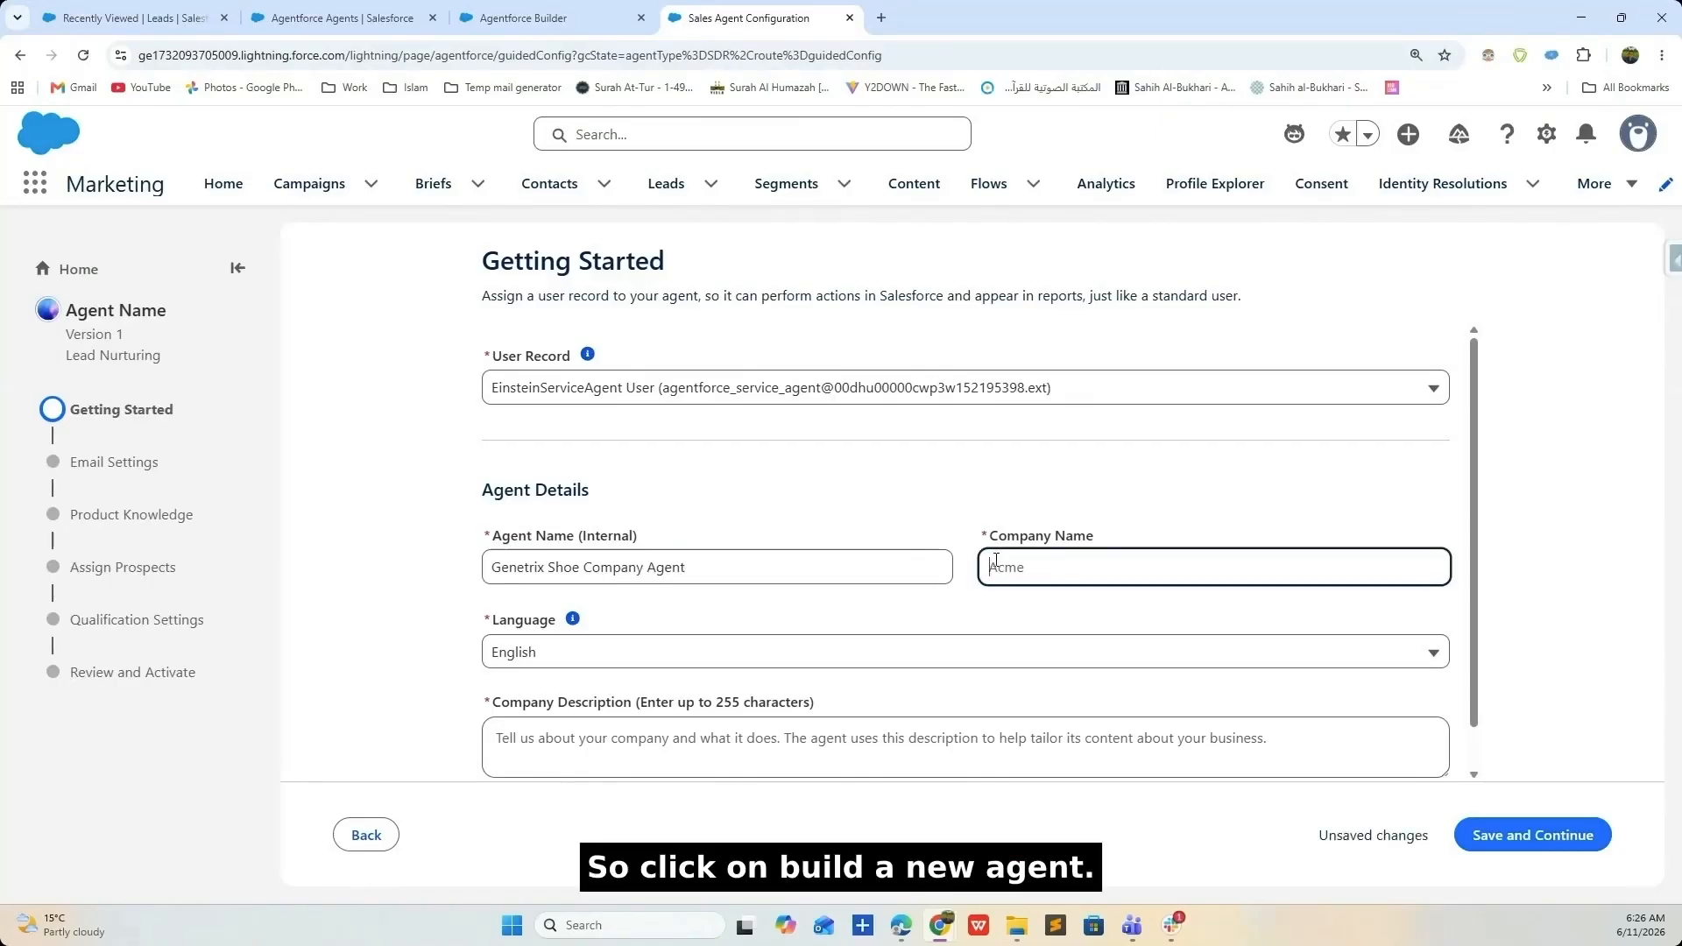
{"action": "left_click_drag", "start_coordinate": [582, 567], "coordinate": [459, 572]}
{"action": "key", "text": "ctrl+c"}
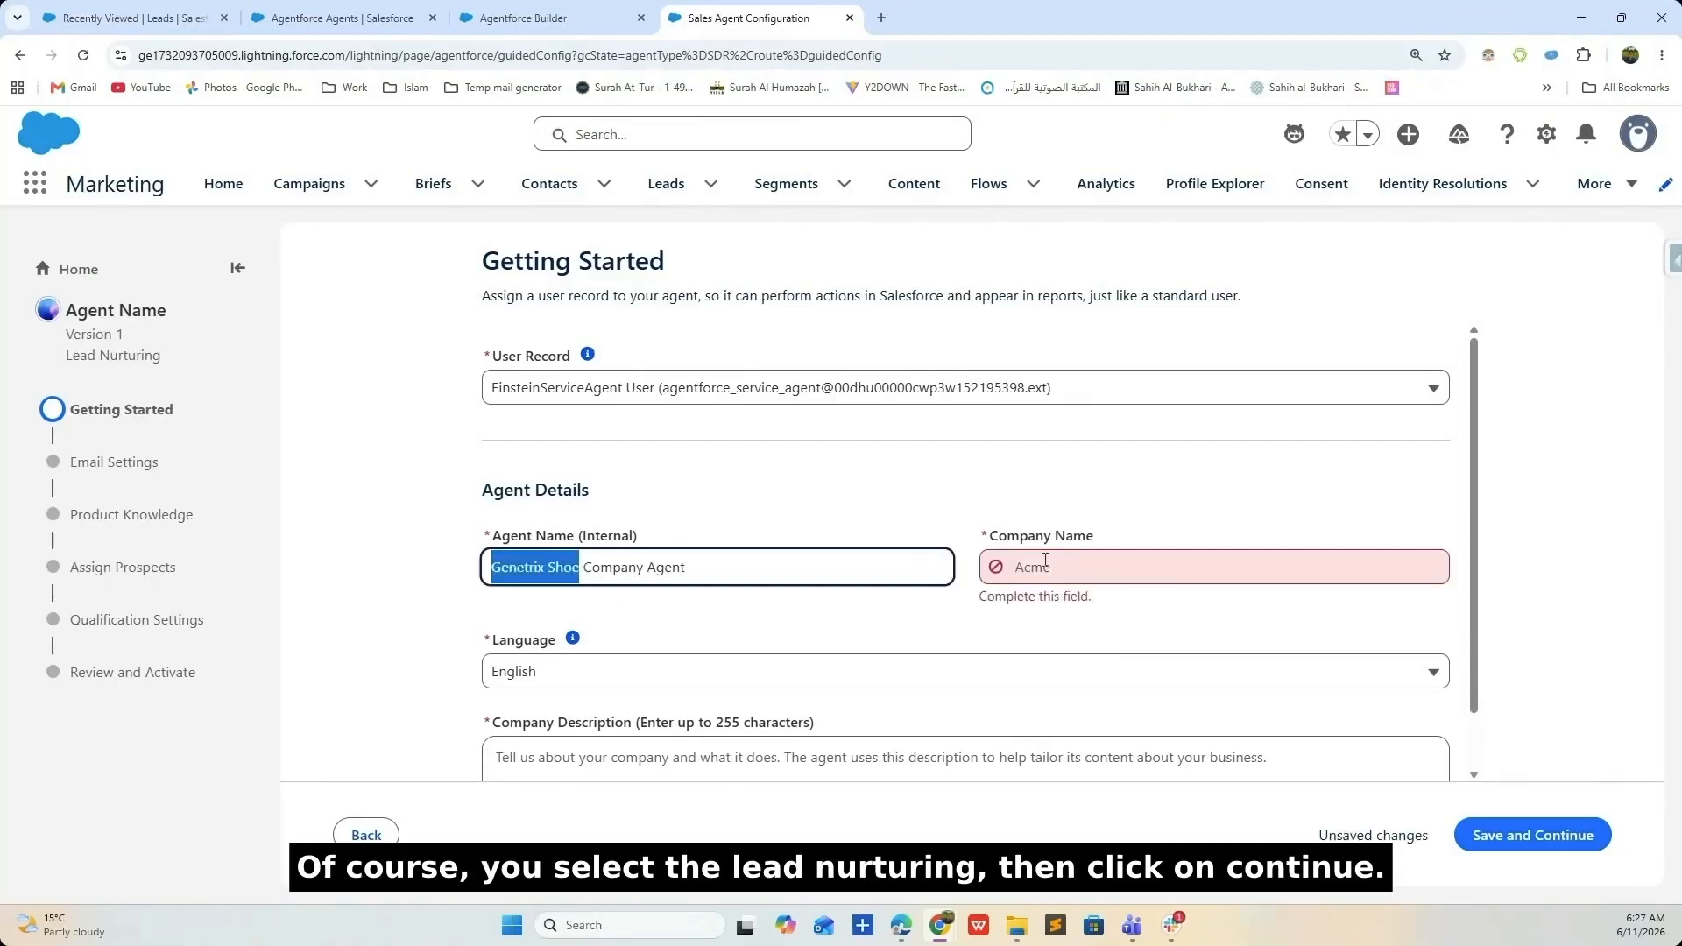
{"action": "left_click", "coordinate": [1076, 565]}
{"action": "key", "text": "ctrl+v"}
{"action": "left_click", "coordinate": [866, 630]}
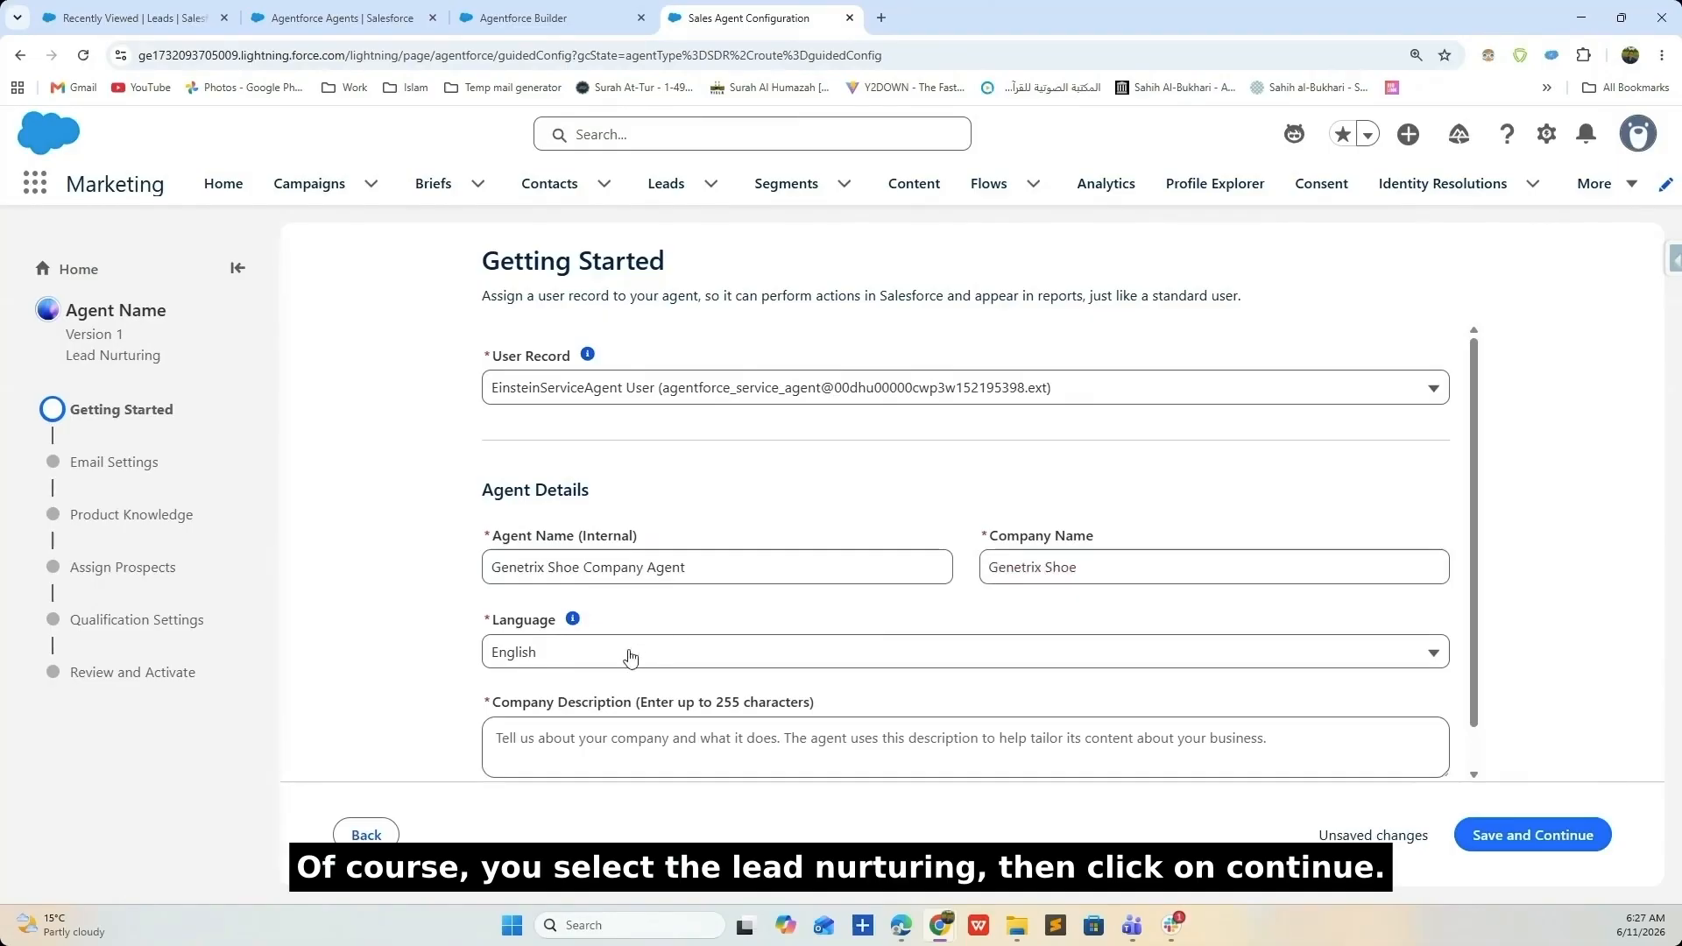
- Write the company description: a shoe company serving small and large scale companies and customers
{"action": "scroll", "coordinate": [631, 657], "scroll_direction": "down", "scroll_amount": 1}
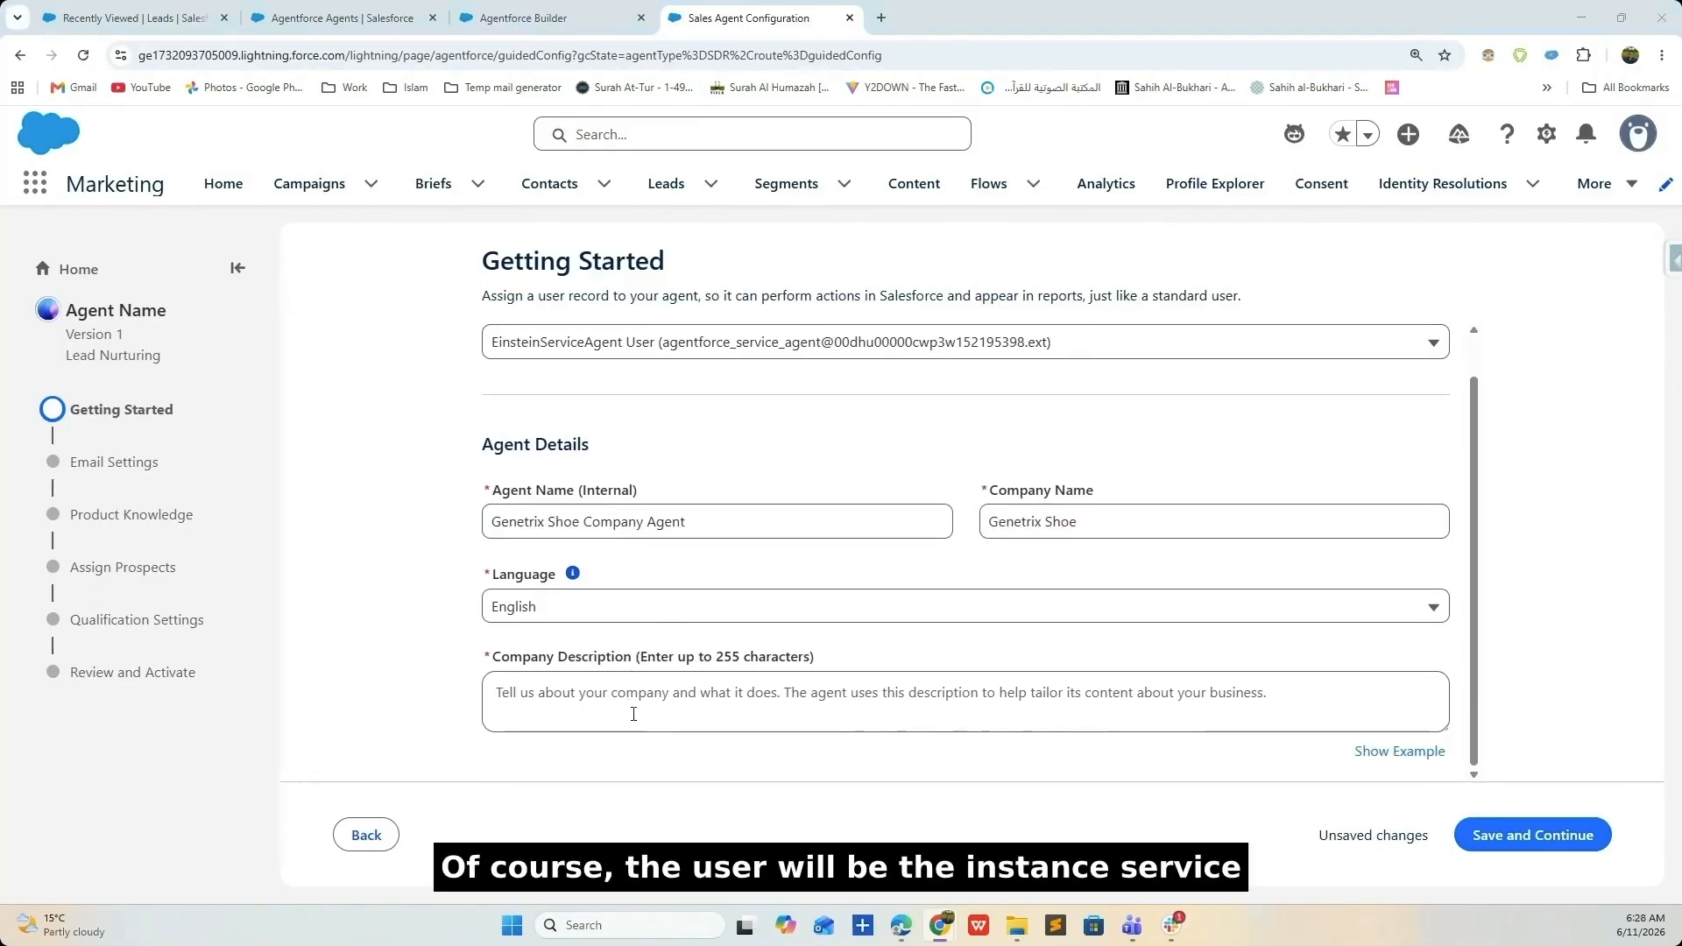
{"action": "left_click", "coordinate": [635, 713]}
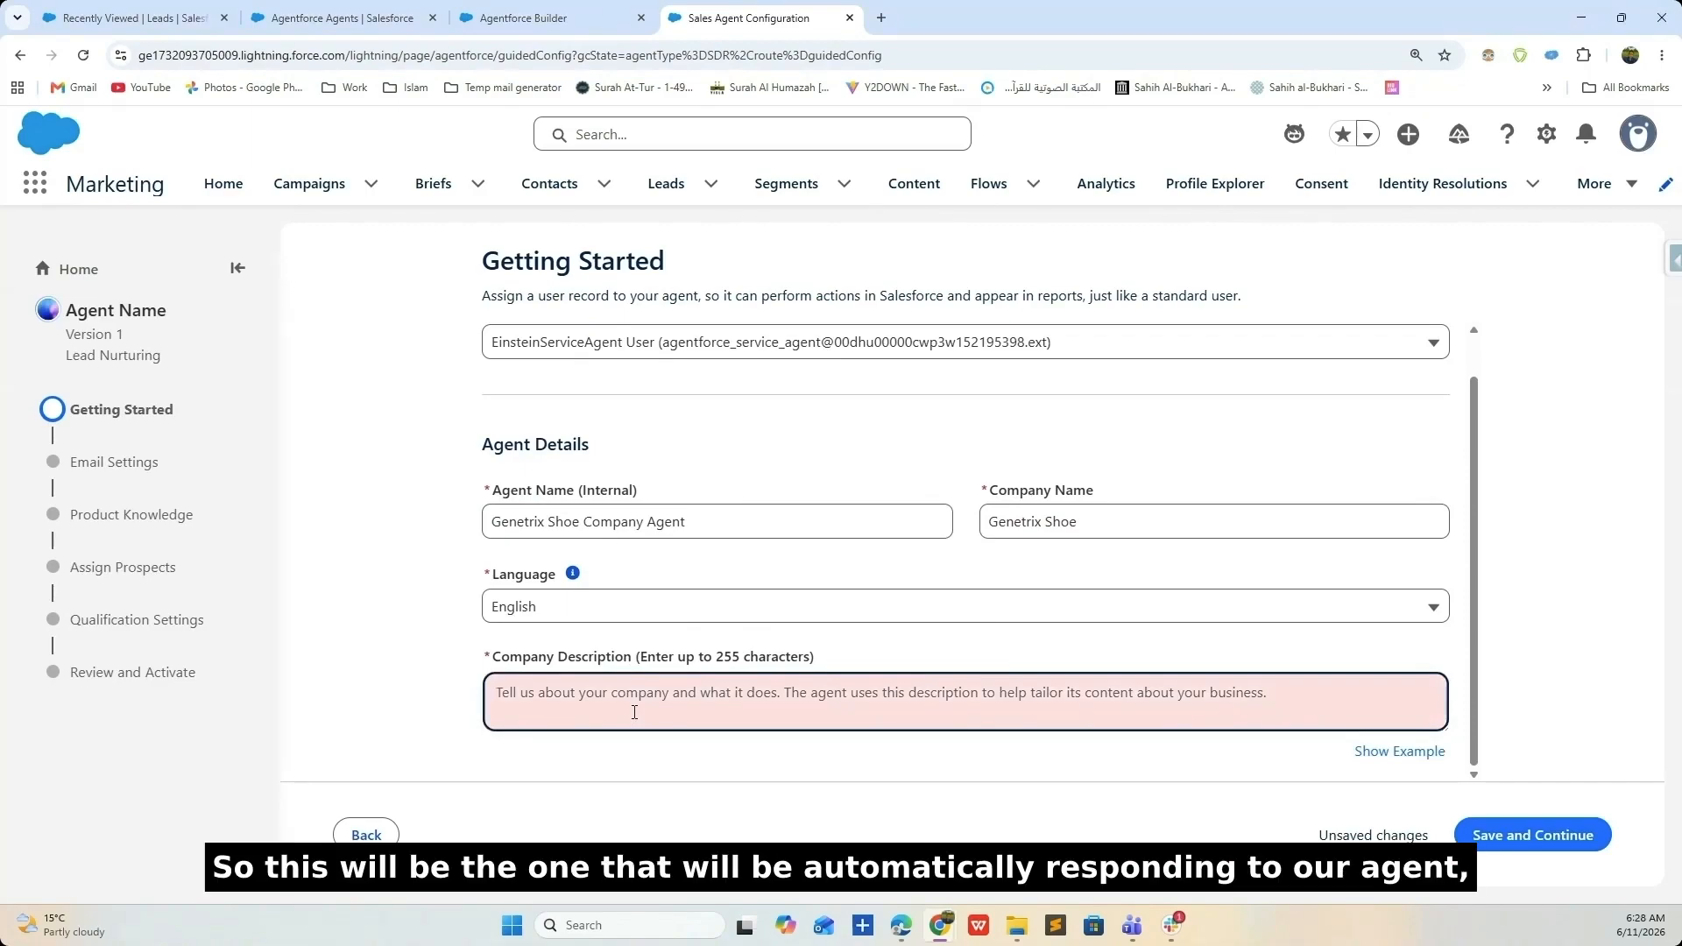
{"action": "type", "text": "Genetr"}
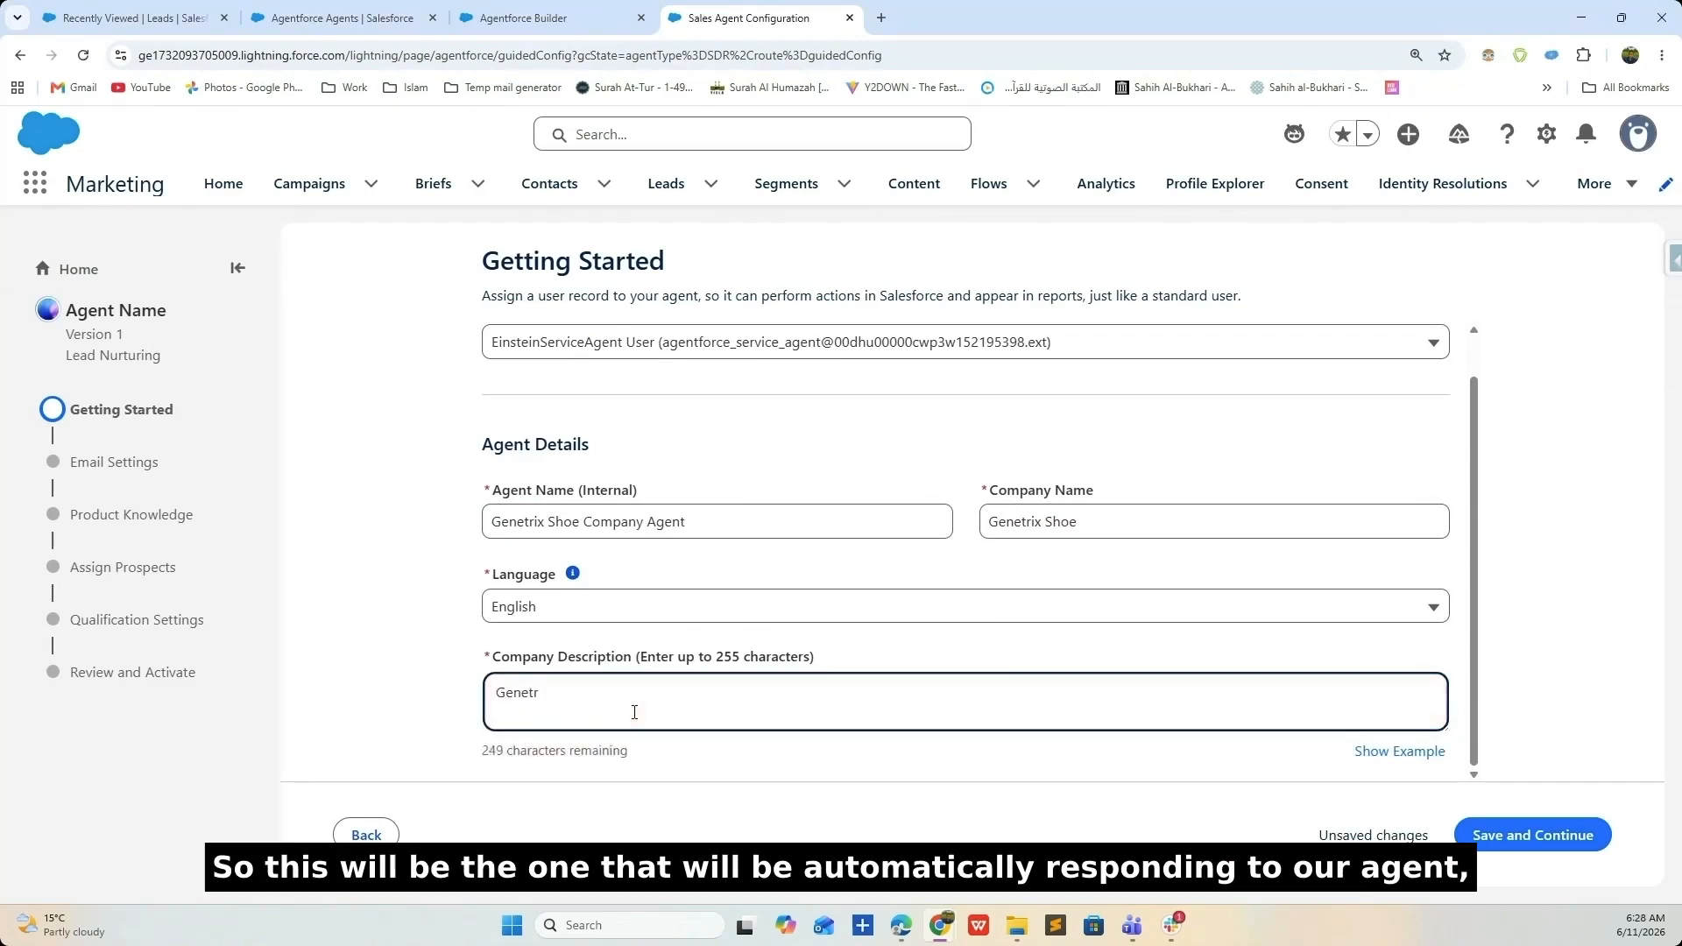
{"action": "type", "text": "ix is a shoe wear company"}
{"action": "key", "text": "BackSpace"}
{"action": "key", "text": "BackSpace"}
{"action": "key", "text": "BackSpace"}
{"action": "key", "text": "BackSpace"}
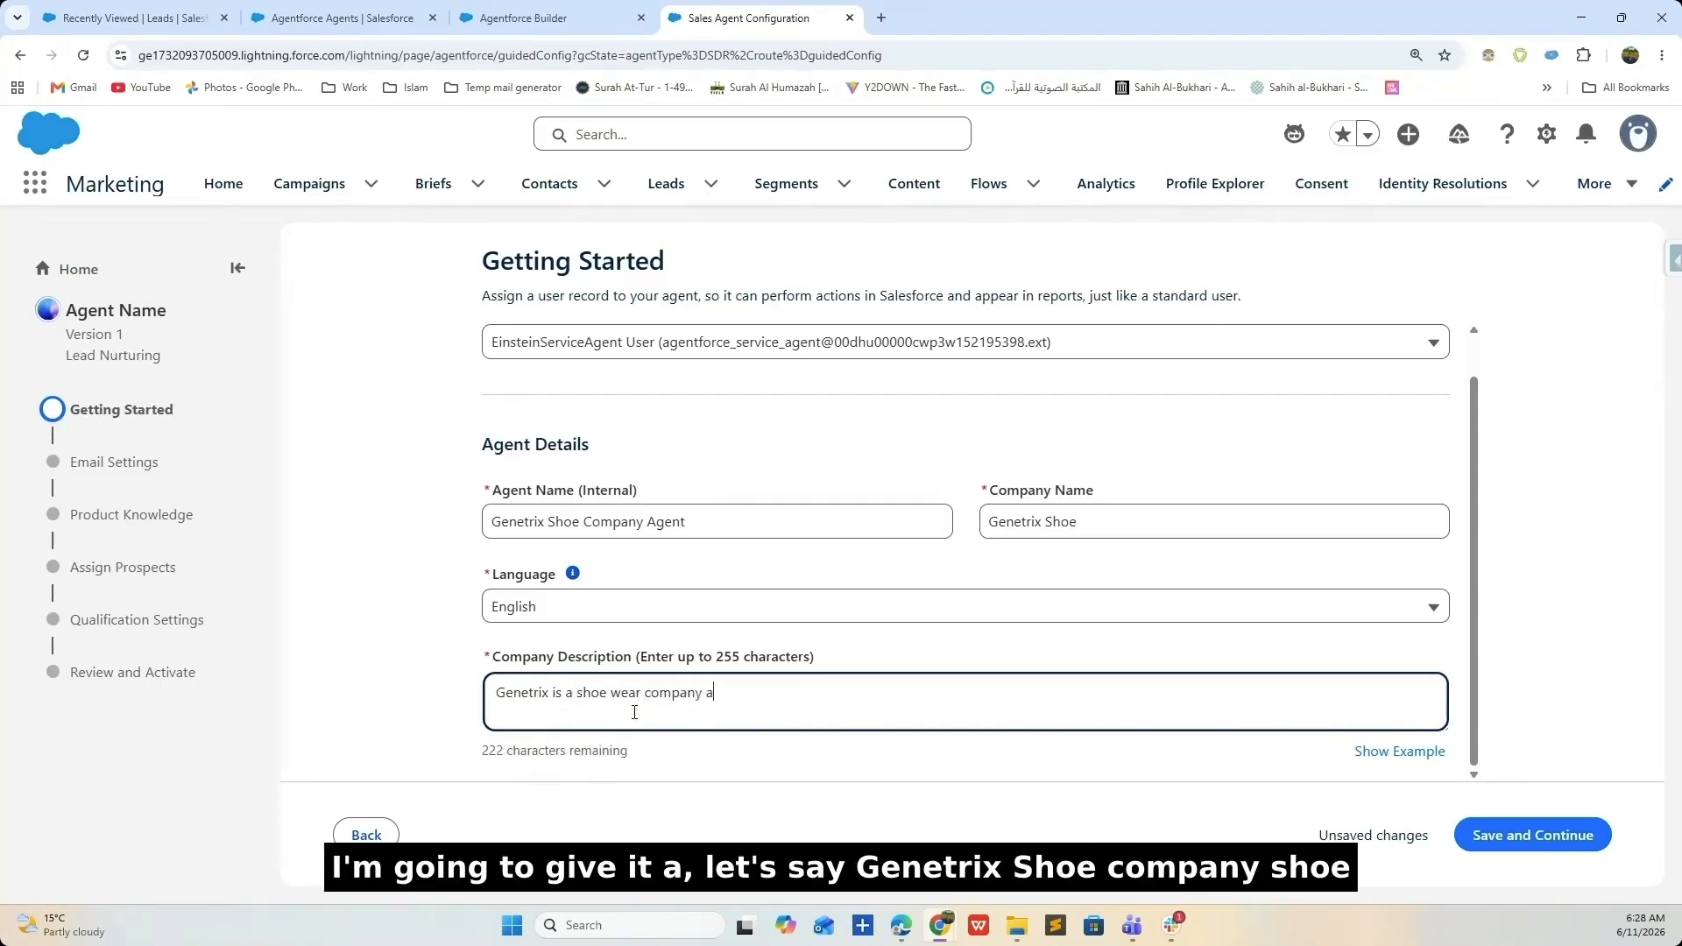
{"action": "type", "text": "pany that ma"}
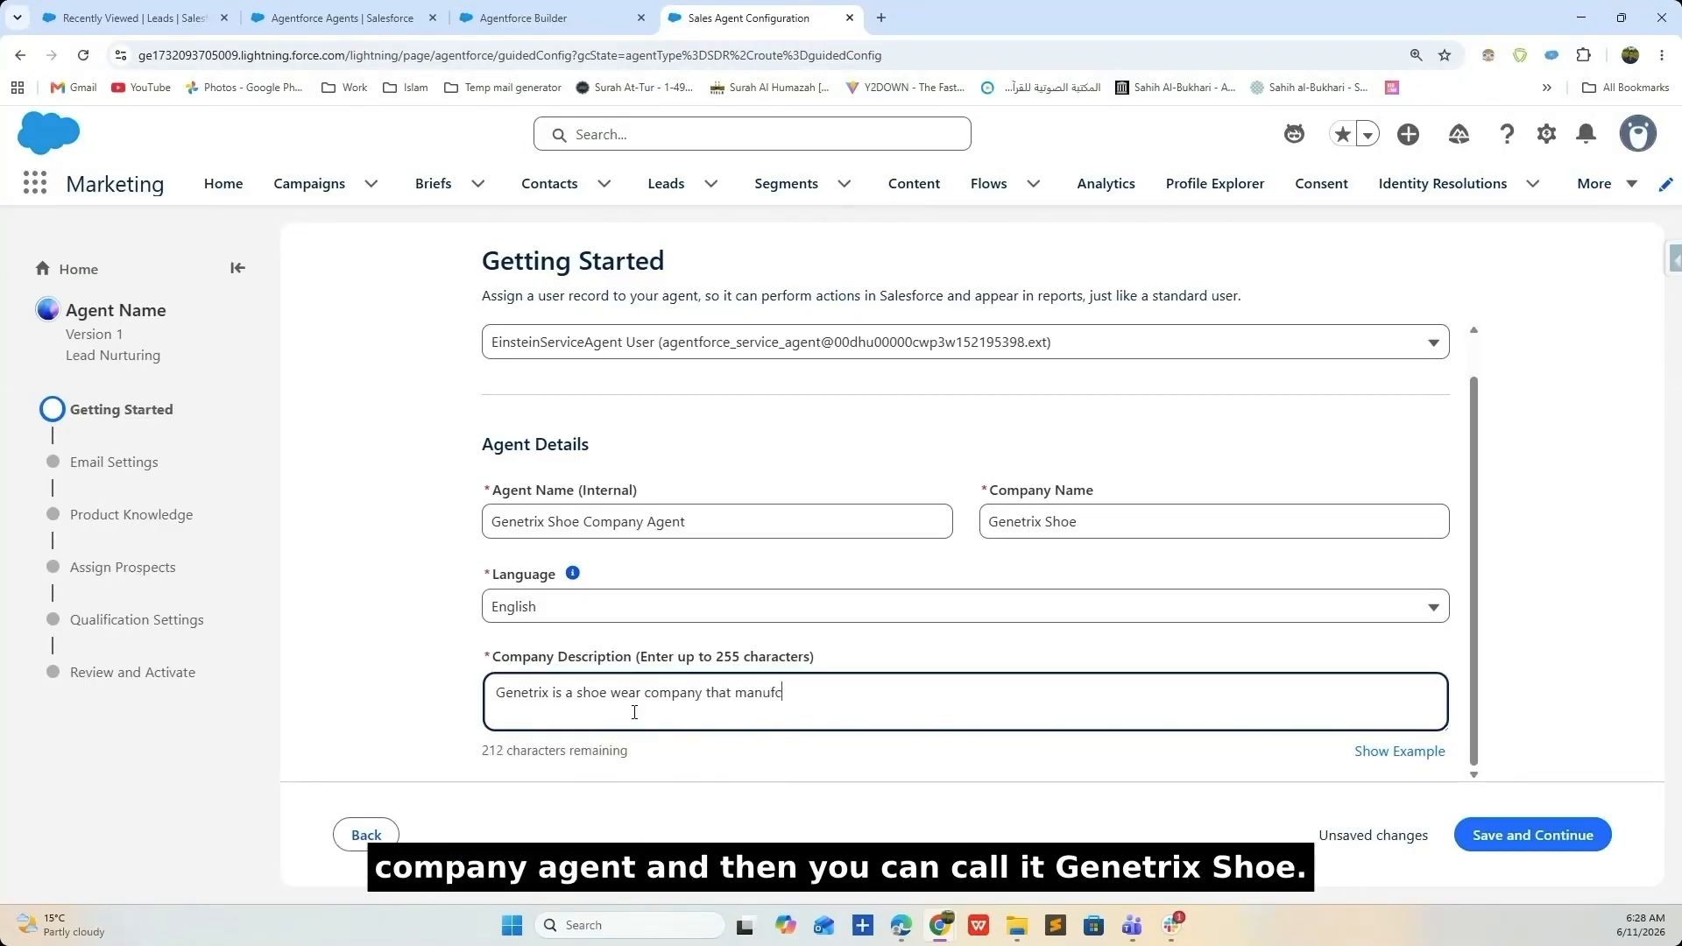
{"action": "type", "text": "nufactures and se"}
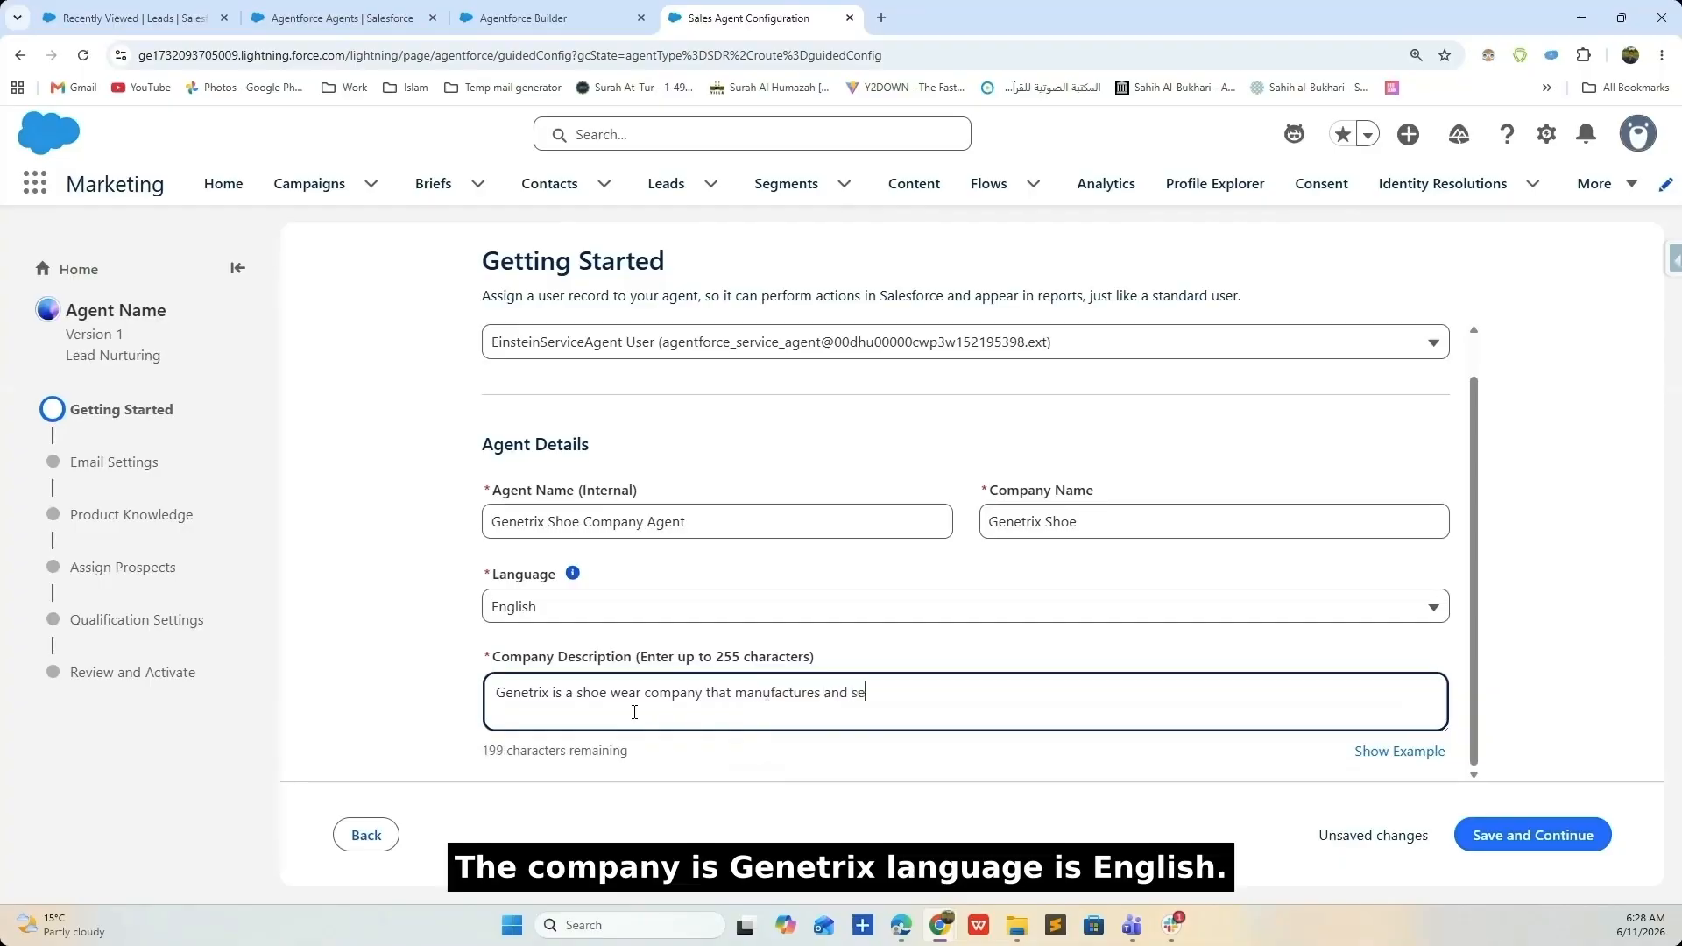
{"action": "type", "text": "lls shoes"}
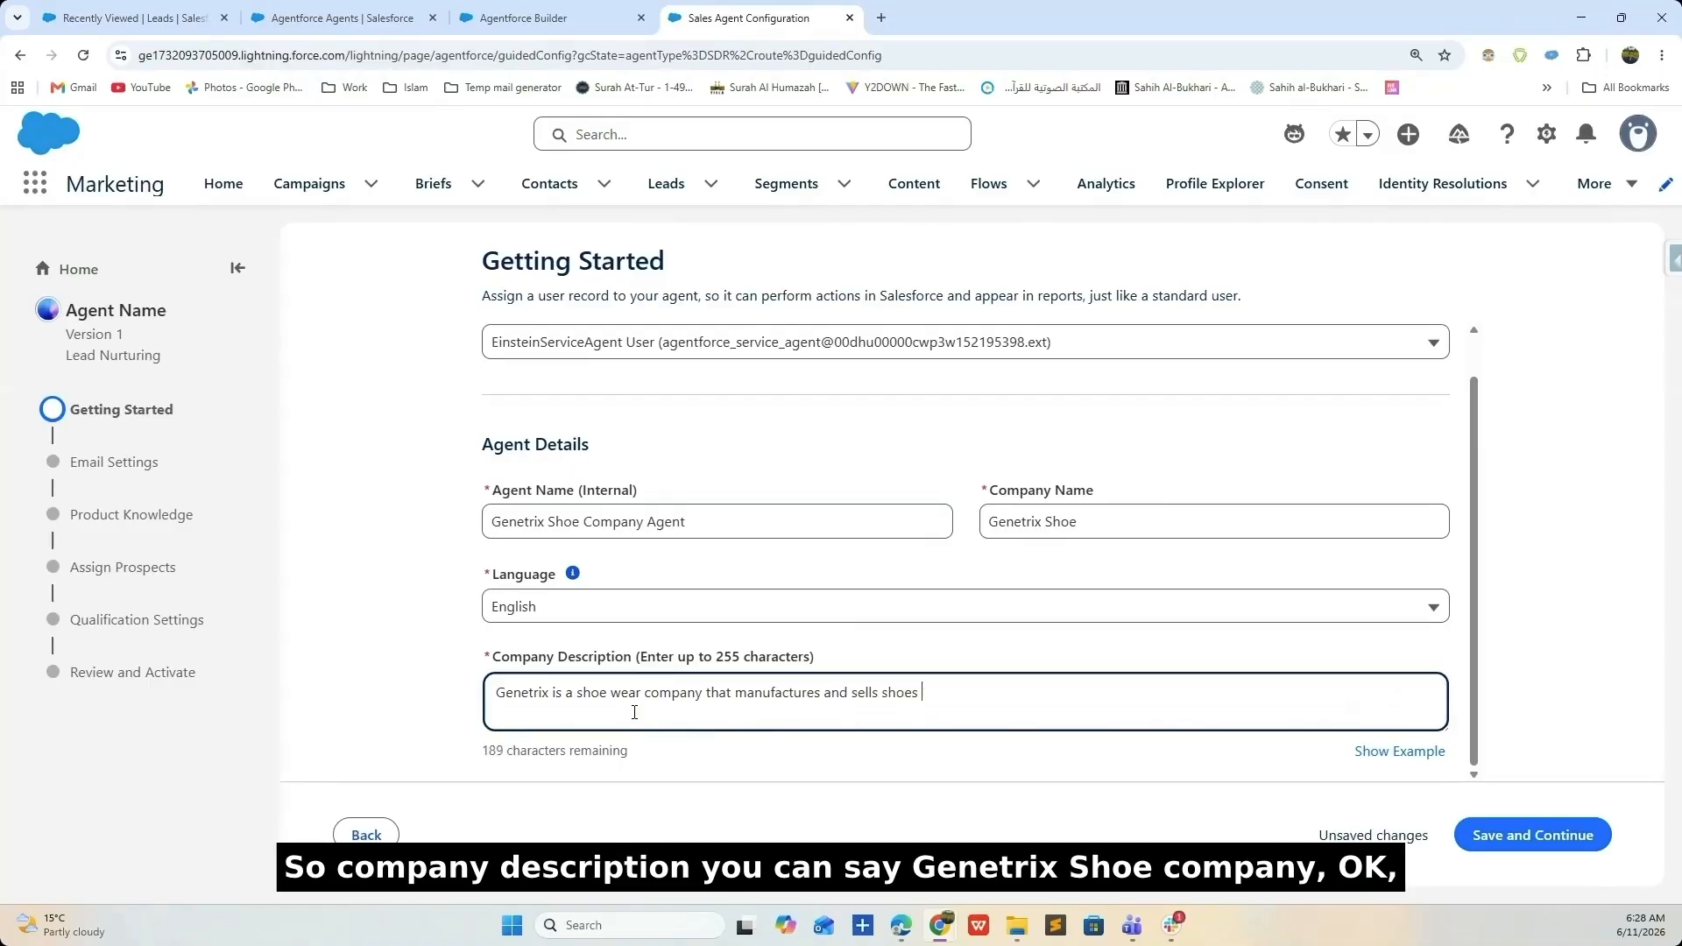
{"action": "type", "text": "to both small sacale and large s"}
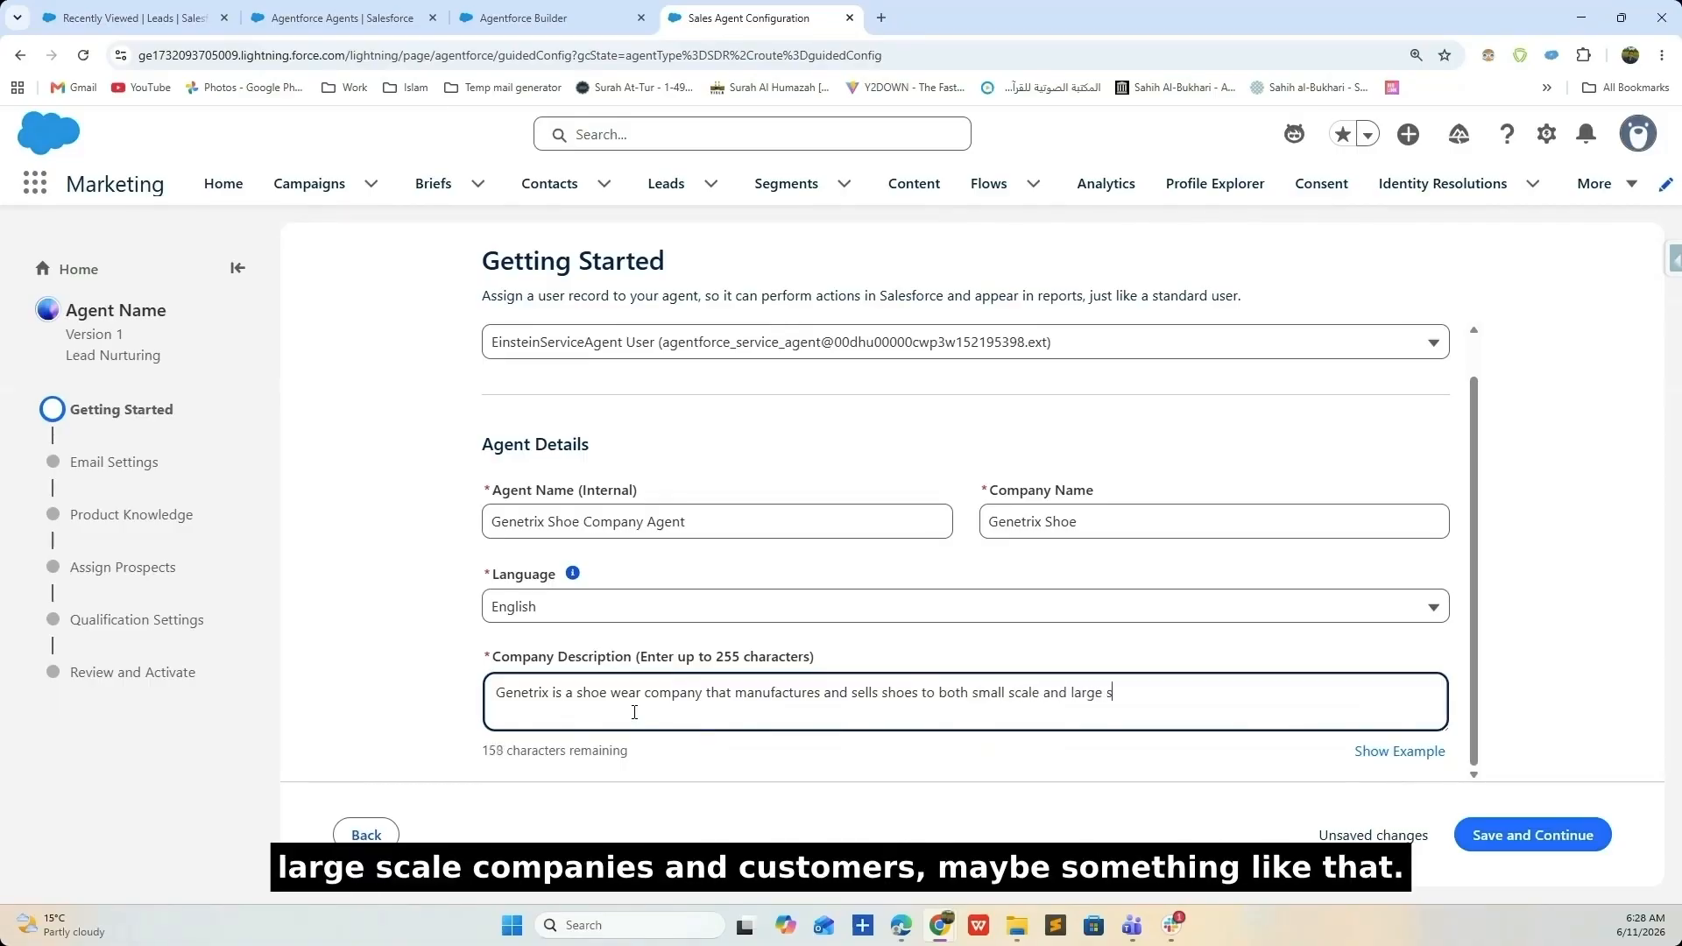
{"action": "type", "text": "cale companies and customers"}
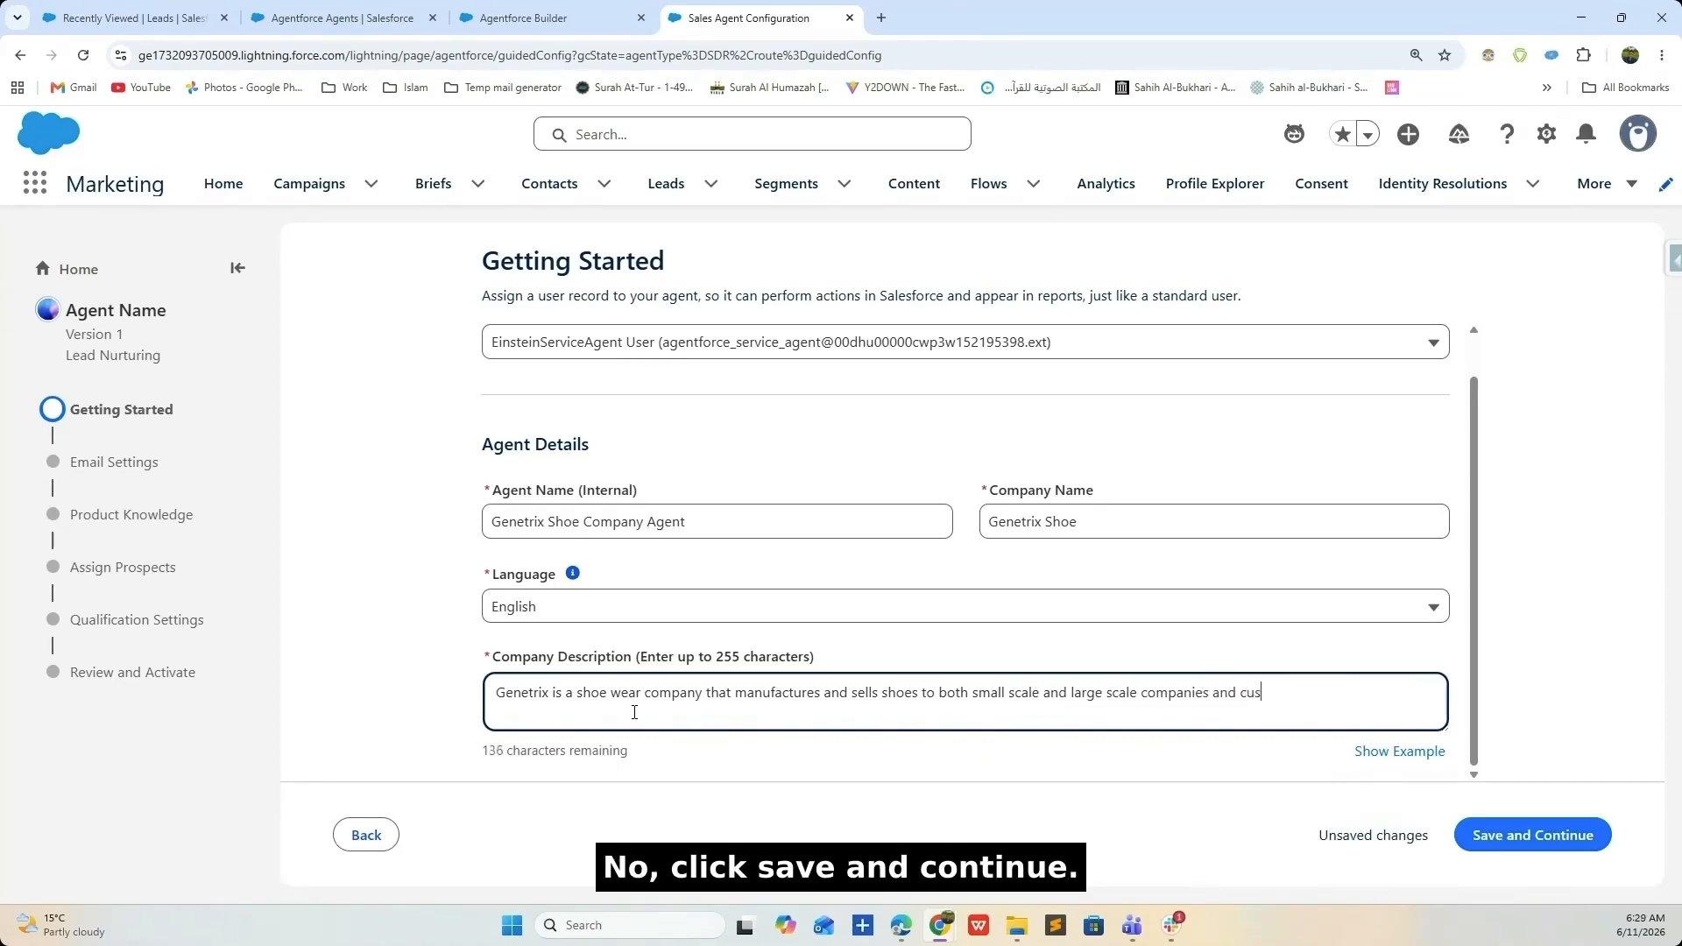
{"action": "type", "text": "."}
- Save the Getting Started details and move on to Email Settings
{"action": "left_click", "coordinate": [1509, 832]}
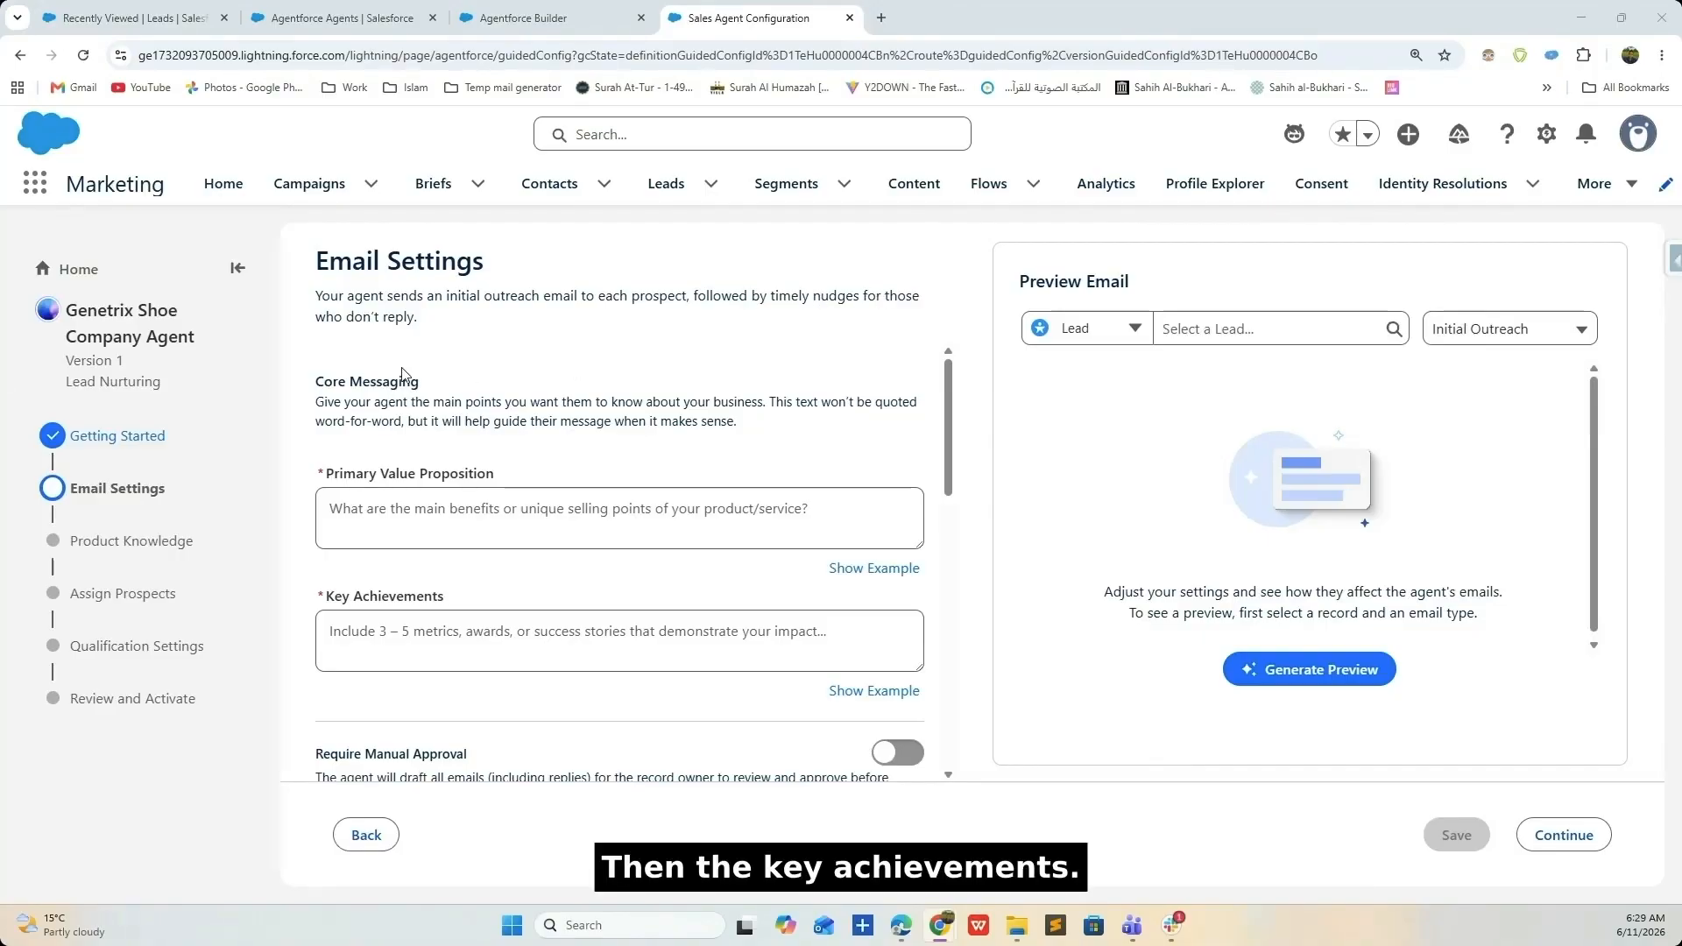
{"action": "scroll", "coordinate": [416, 363], "scroll_direction": "down", "scroll_amount": 2}
{"action": "scroll", "coordinate": [434, 384], "scroll_direction": "up", "scroll_amount": 1}
{"action": "scroll", "coordinate": [434, 386], "scroll_direction": "up", "scroll_amount": 1}
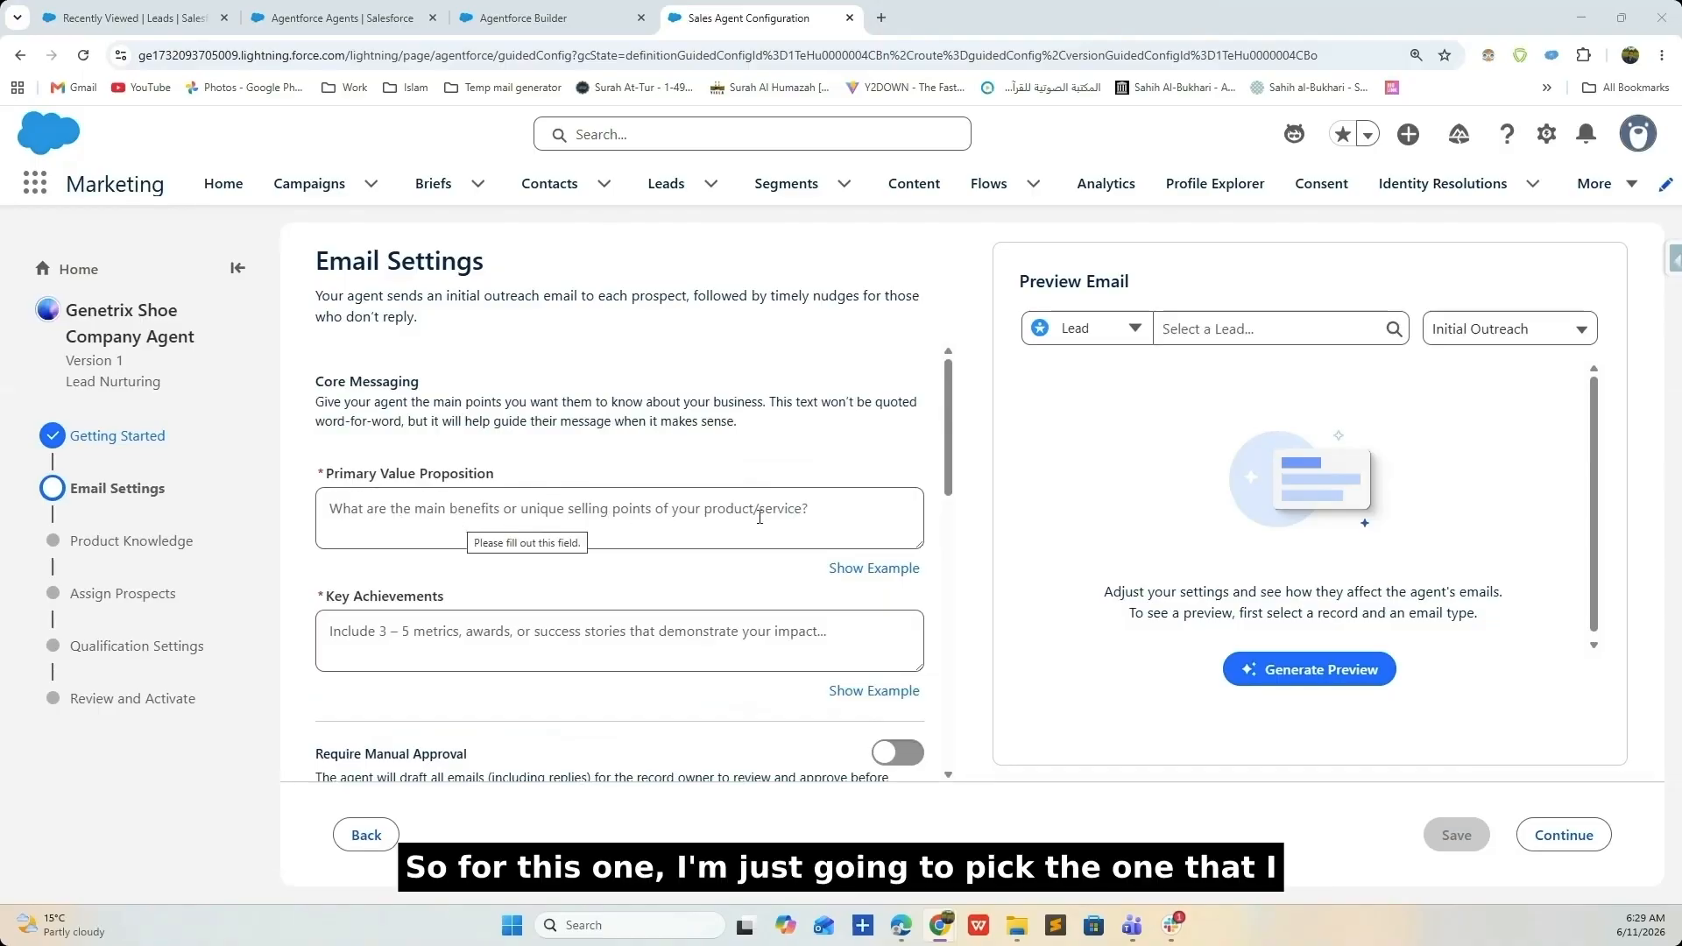
{"action": "scroll", "coordinate": [354, 601], "scroll_direction": "down", "scroll_amount": 3}
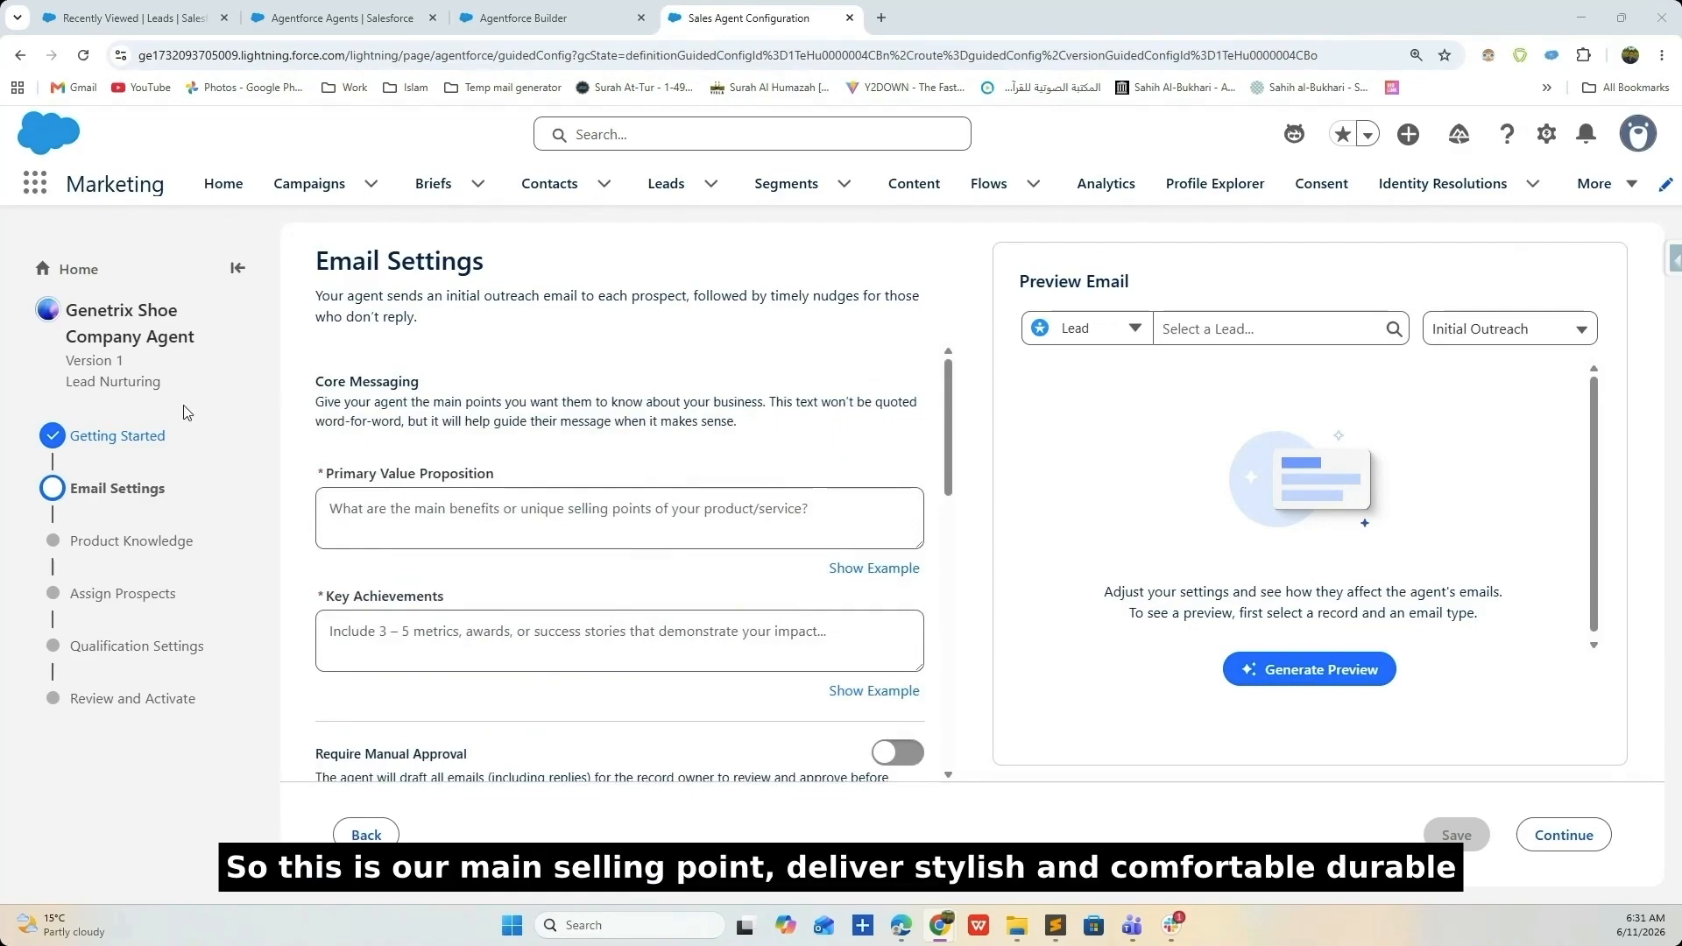
{"action": "scroll", "coordinate": [394, 434], "scroll_direction": "down", "scroll_amount": 1}
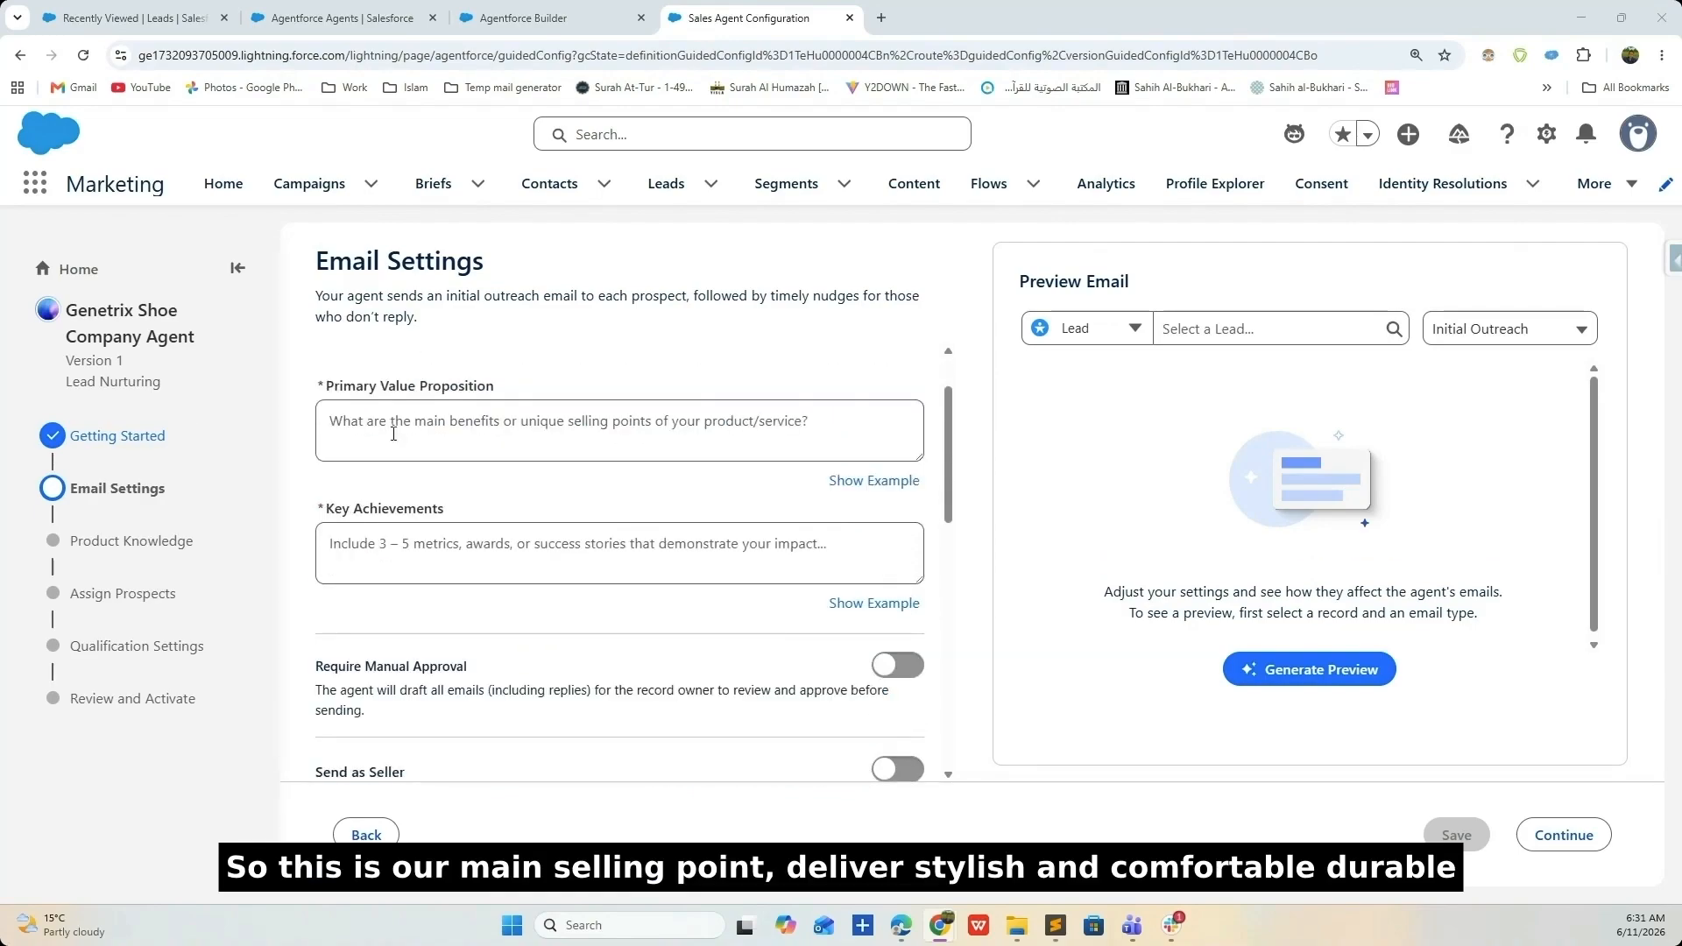
- Paste the prepared Genetrix Shoe text into Primary Value Proposition
{"action": "left_click", "coordinate": [392, 433]}
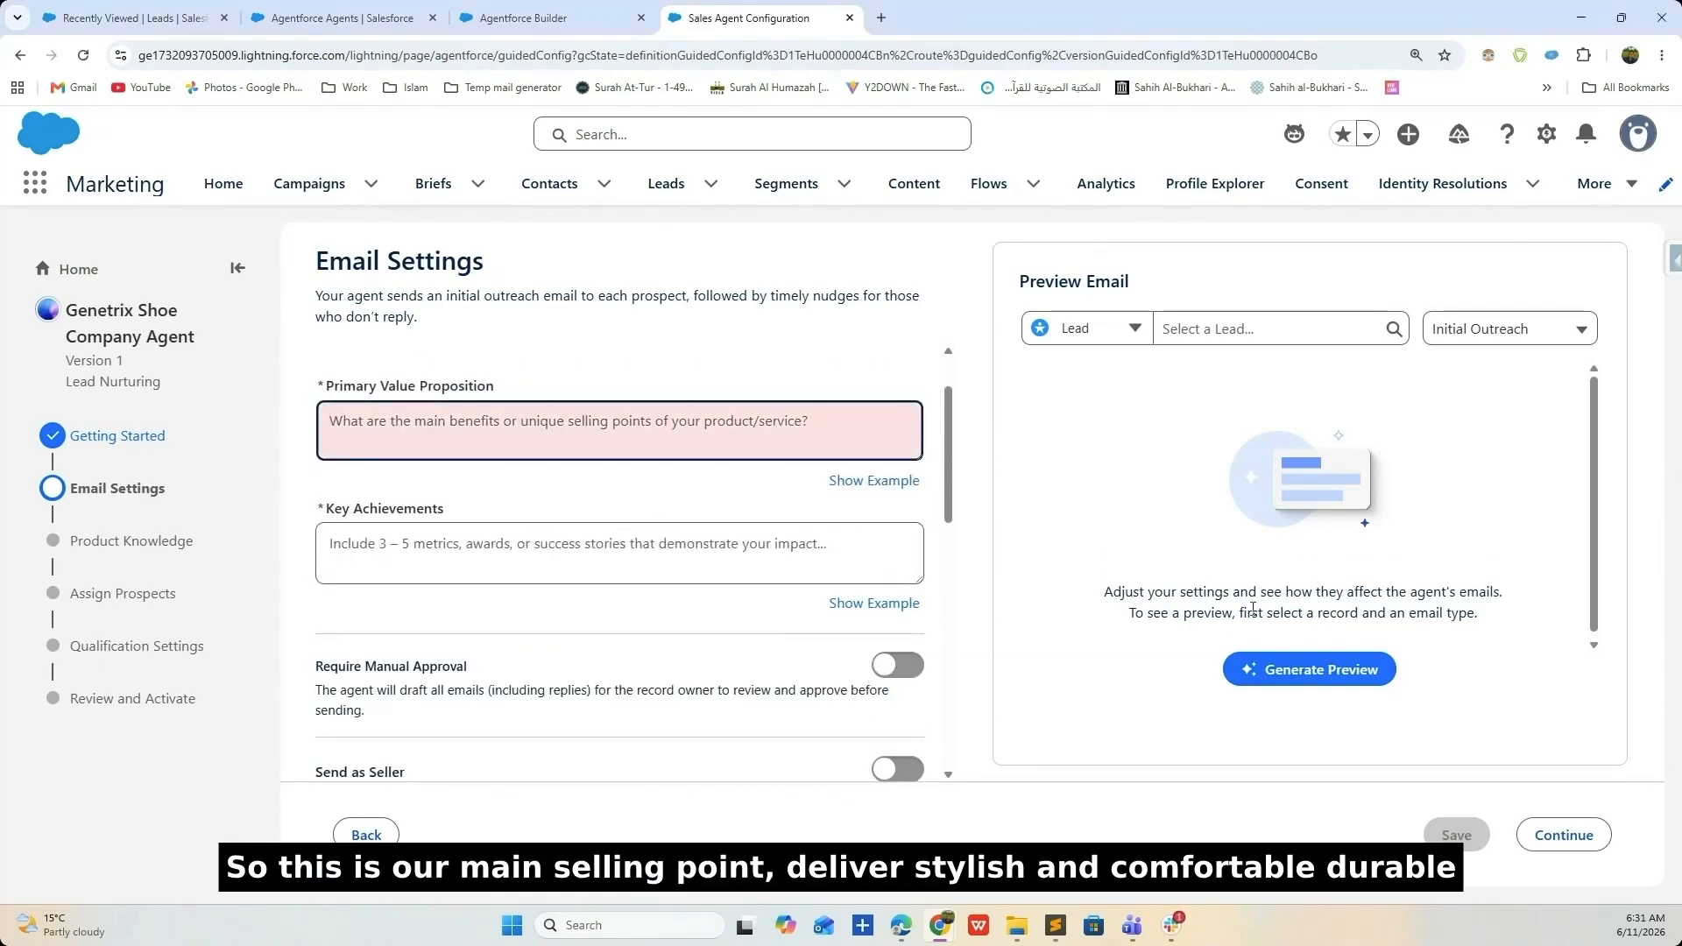
{"action": "left_click", "coordinate": [1056, 926]}
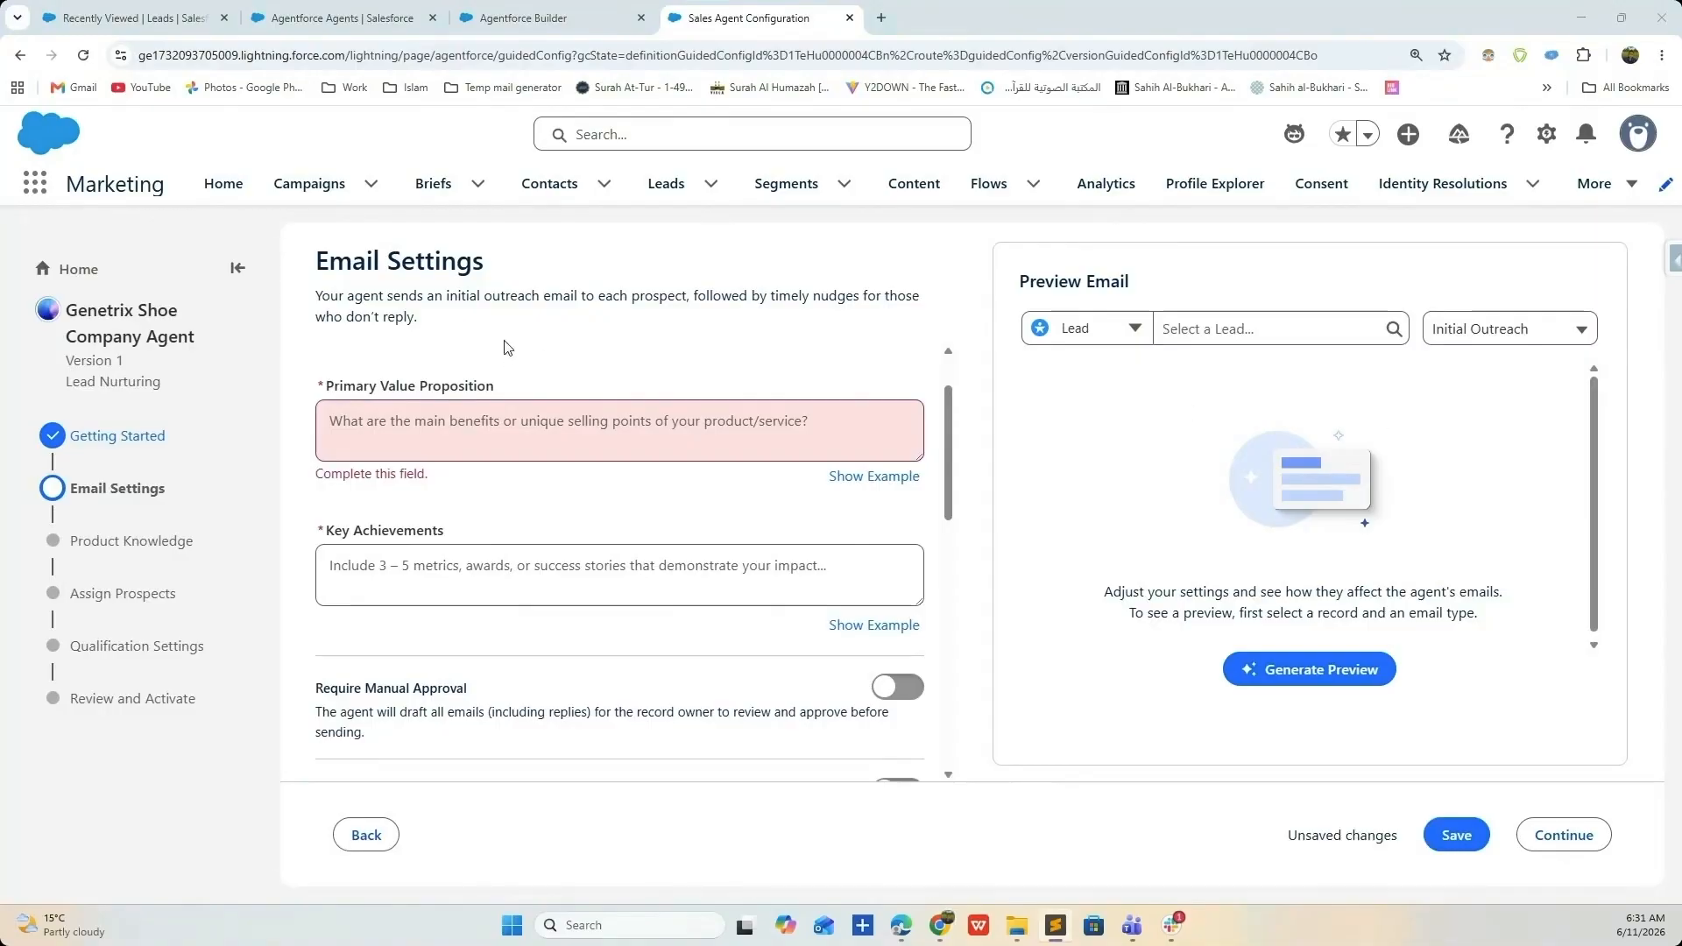
{"action": "left_click", "coordinate": [490, 434]}
{"action": "key", "text": "ctrl+v"}
{"action": "scroll", "coordinate": [490, 433], "scroll_direction": "up", "scroll_amount": 3}
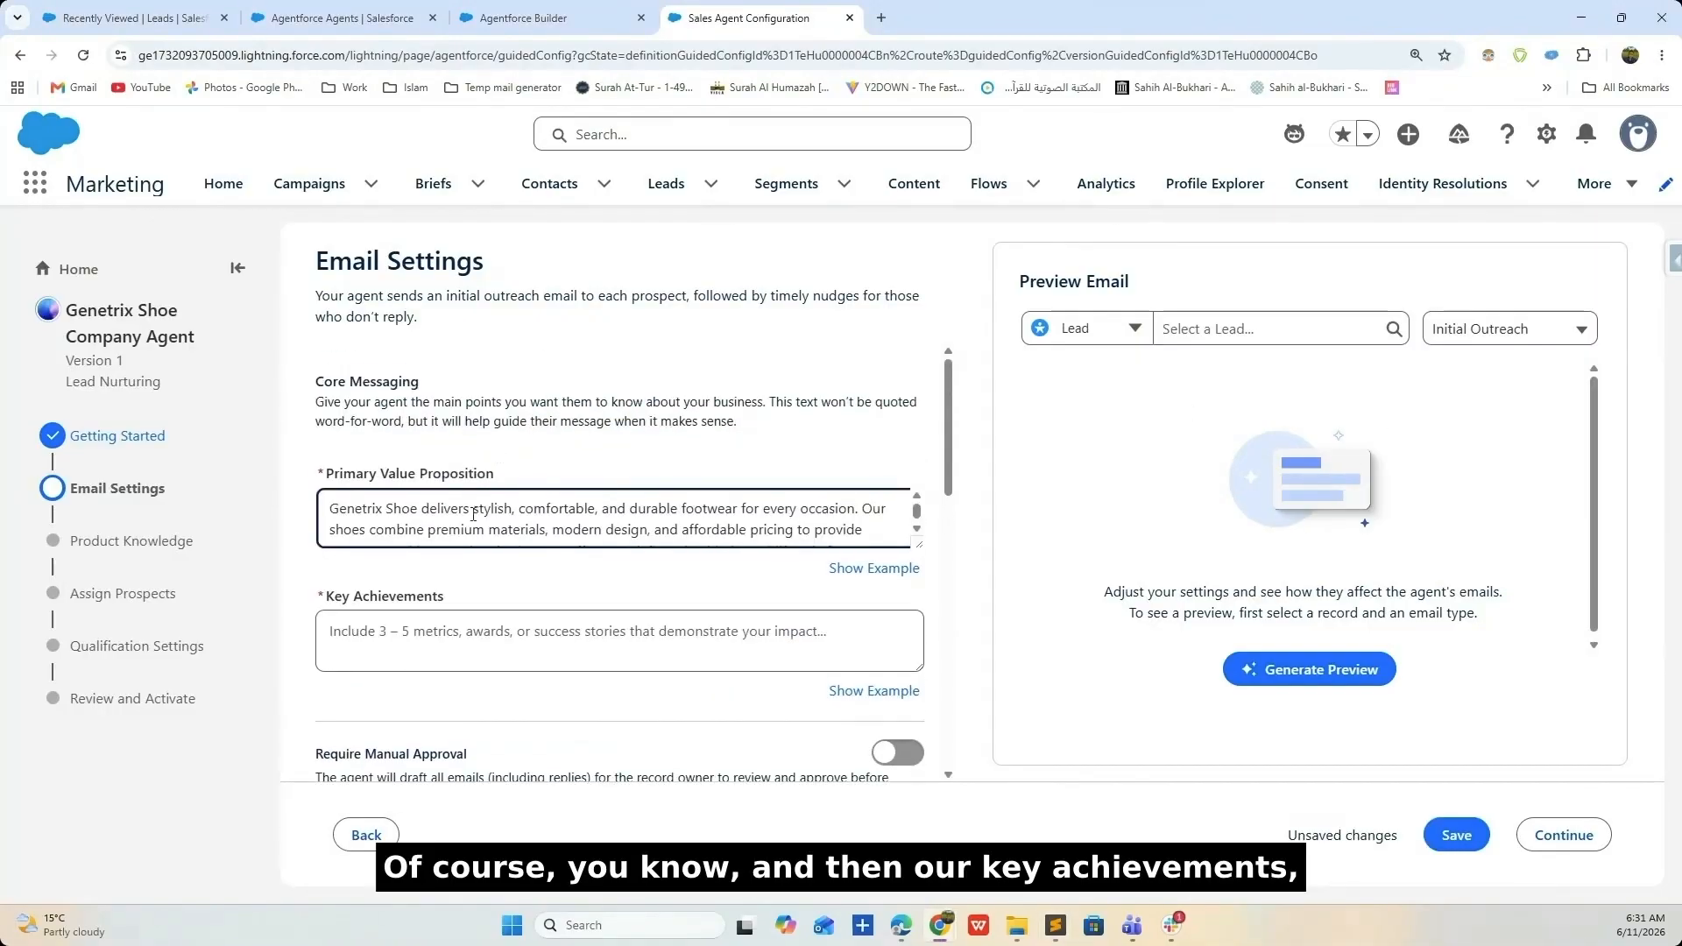
{"action": "scroll", "coordinate": [641, 510], "scroll_direction": "down", "scroll_amount": 5}
{"action": "scroll", "coordinate": [362, 471], "scroll_direction": "up", "scroll_amount": 2}
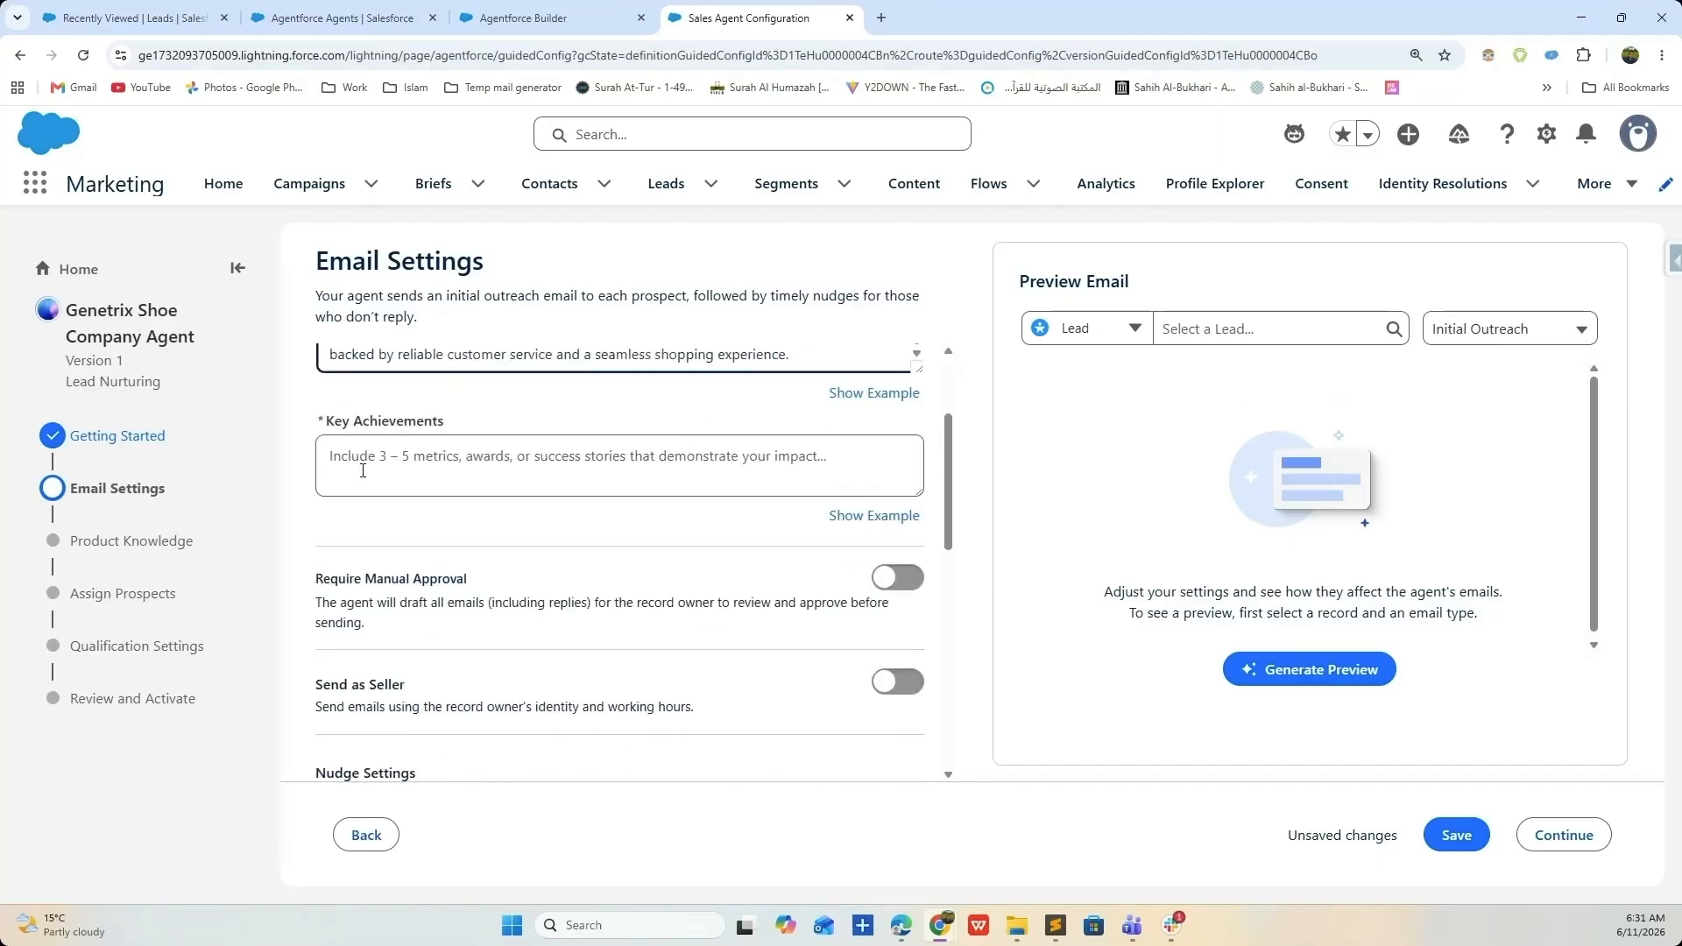
- Paste the Key Achievements list and change customers served from 50,000+ to 100,000+
{"action": "key", "text": "alt+Tab"}
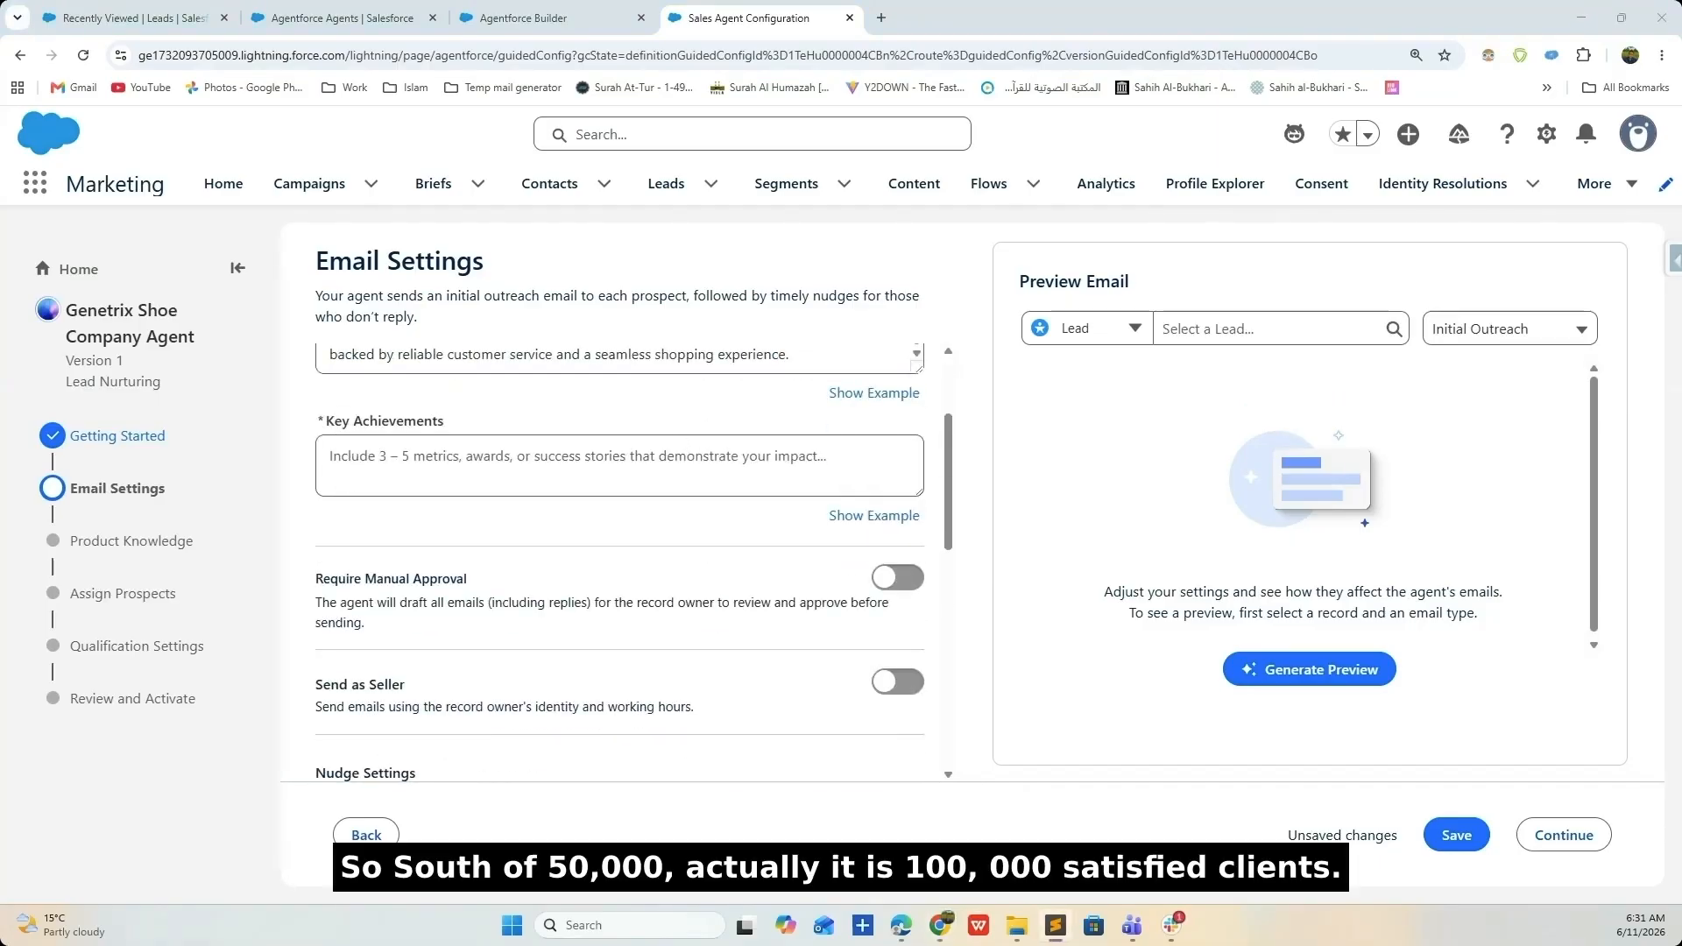
{"action": "left_click", "coordinate": [459, 462]}
{"action": "key", "text": "ctrl+v"}
{"action": "scroll", "coordinate": [513, 458], "scroll_direction": "up", "scroll_amount": 4}
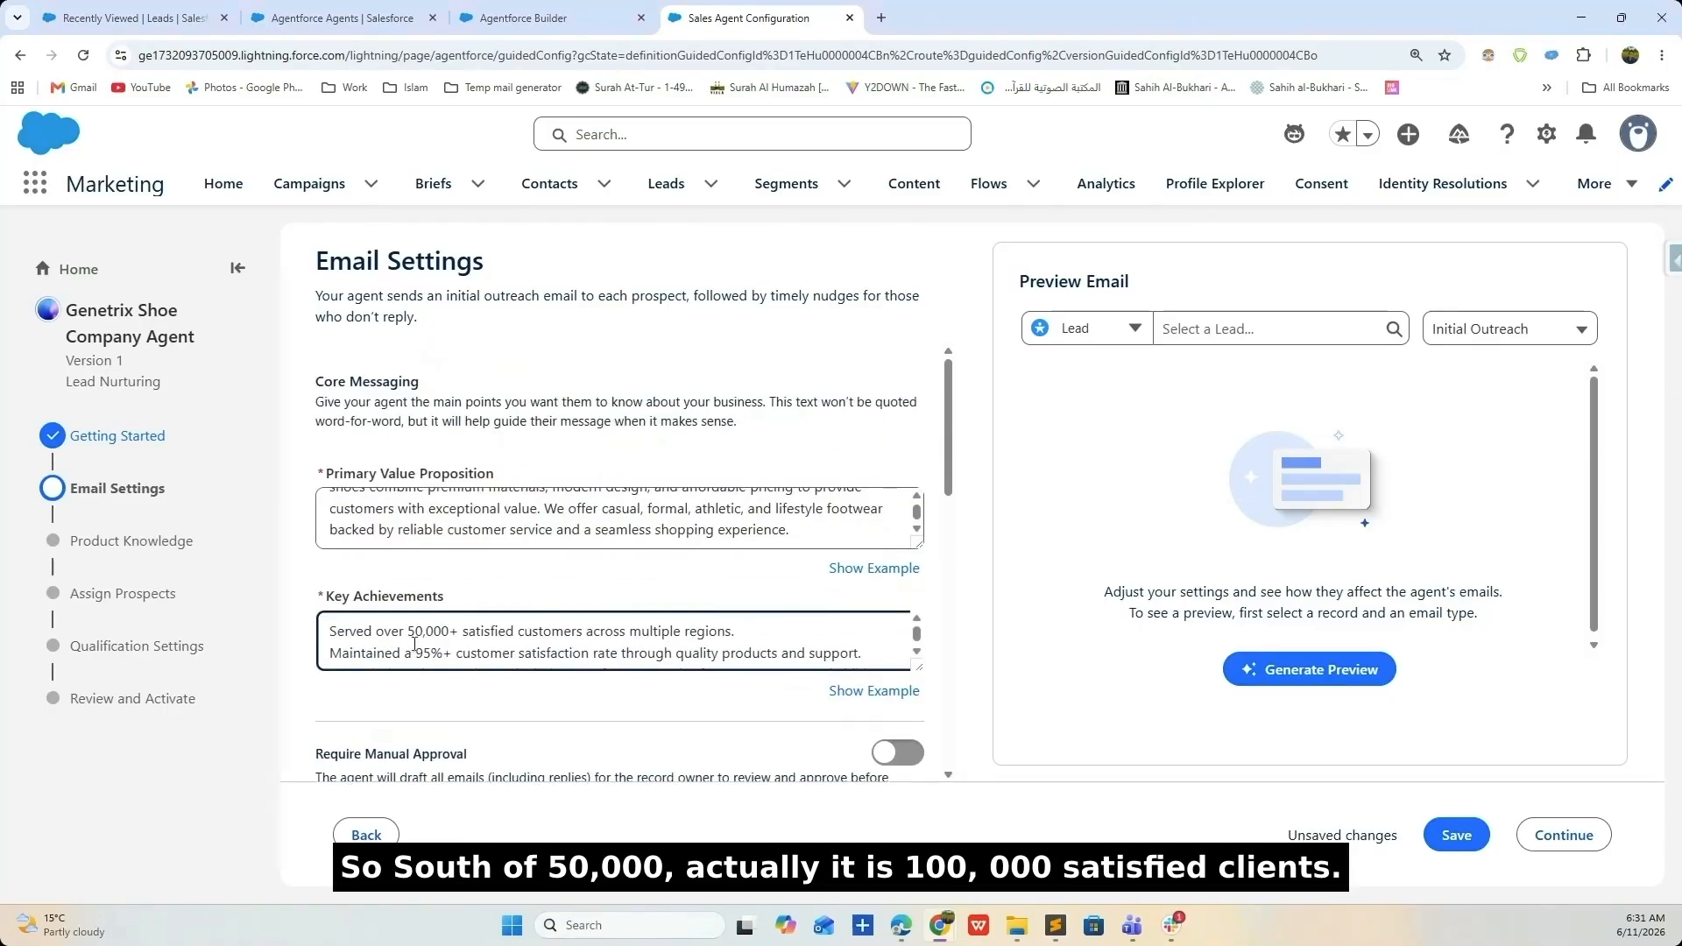
{"action": "key", "text": "BackSpace"}
{"action": "type", "text": "10"}
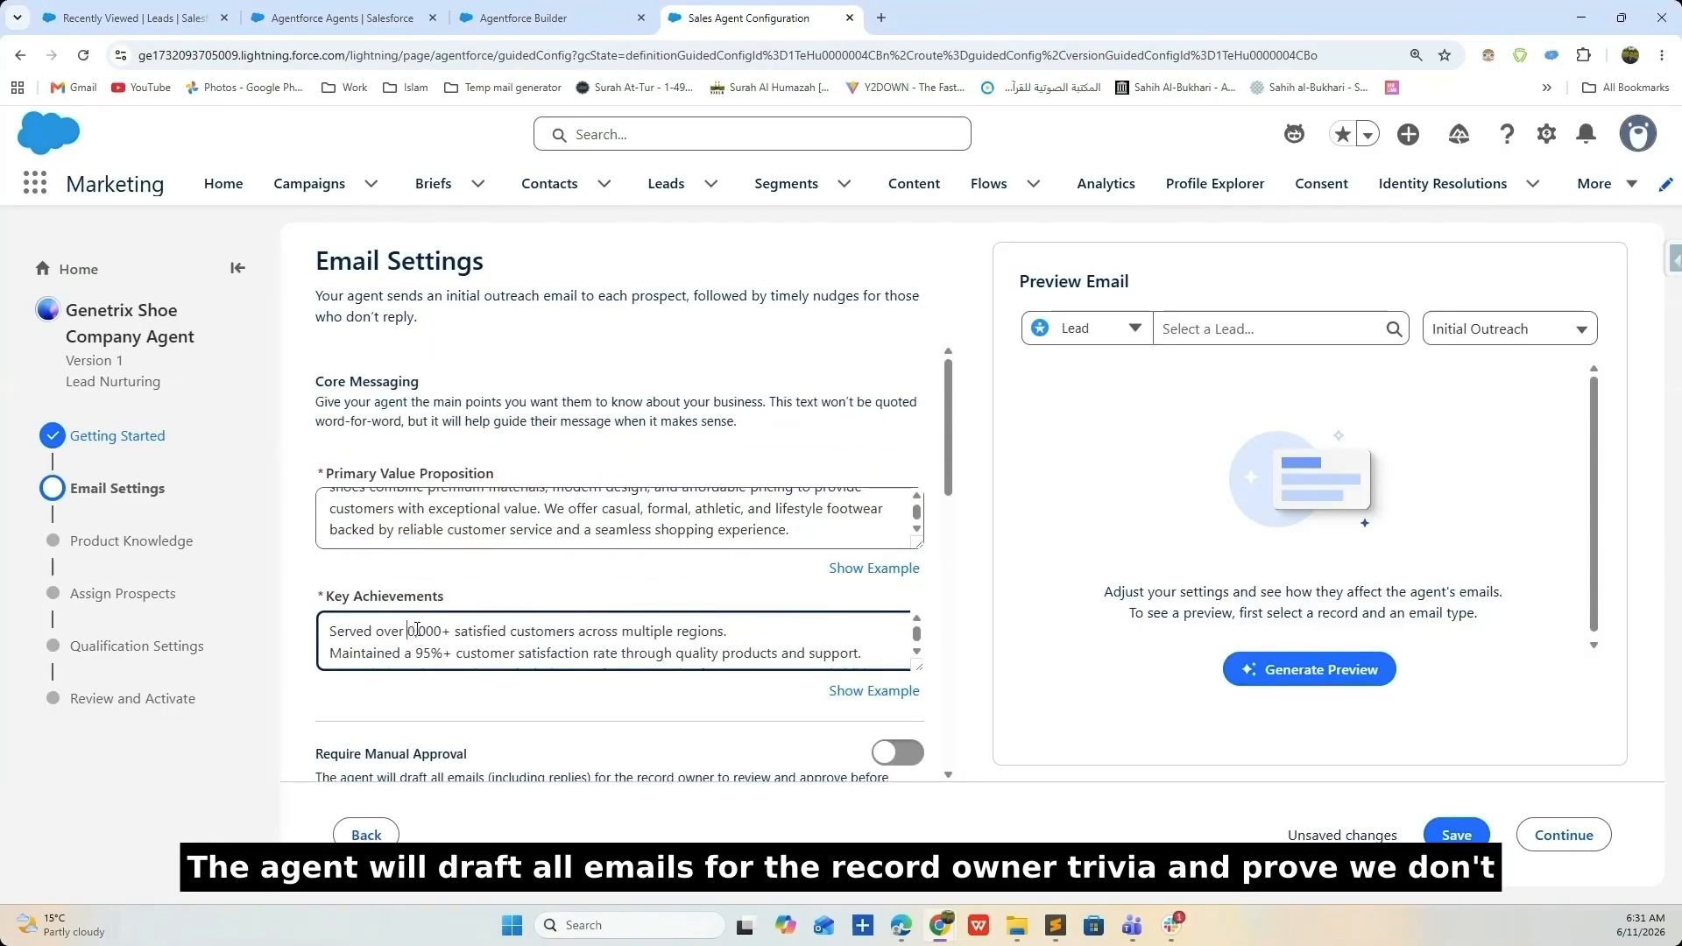
{"action": "scroll", "coordinate": [423, 645], "scroll_direction": "down", "scroll_amount": 2}
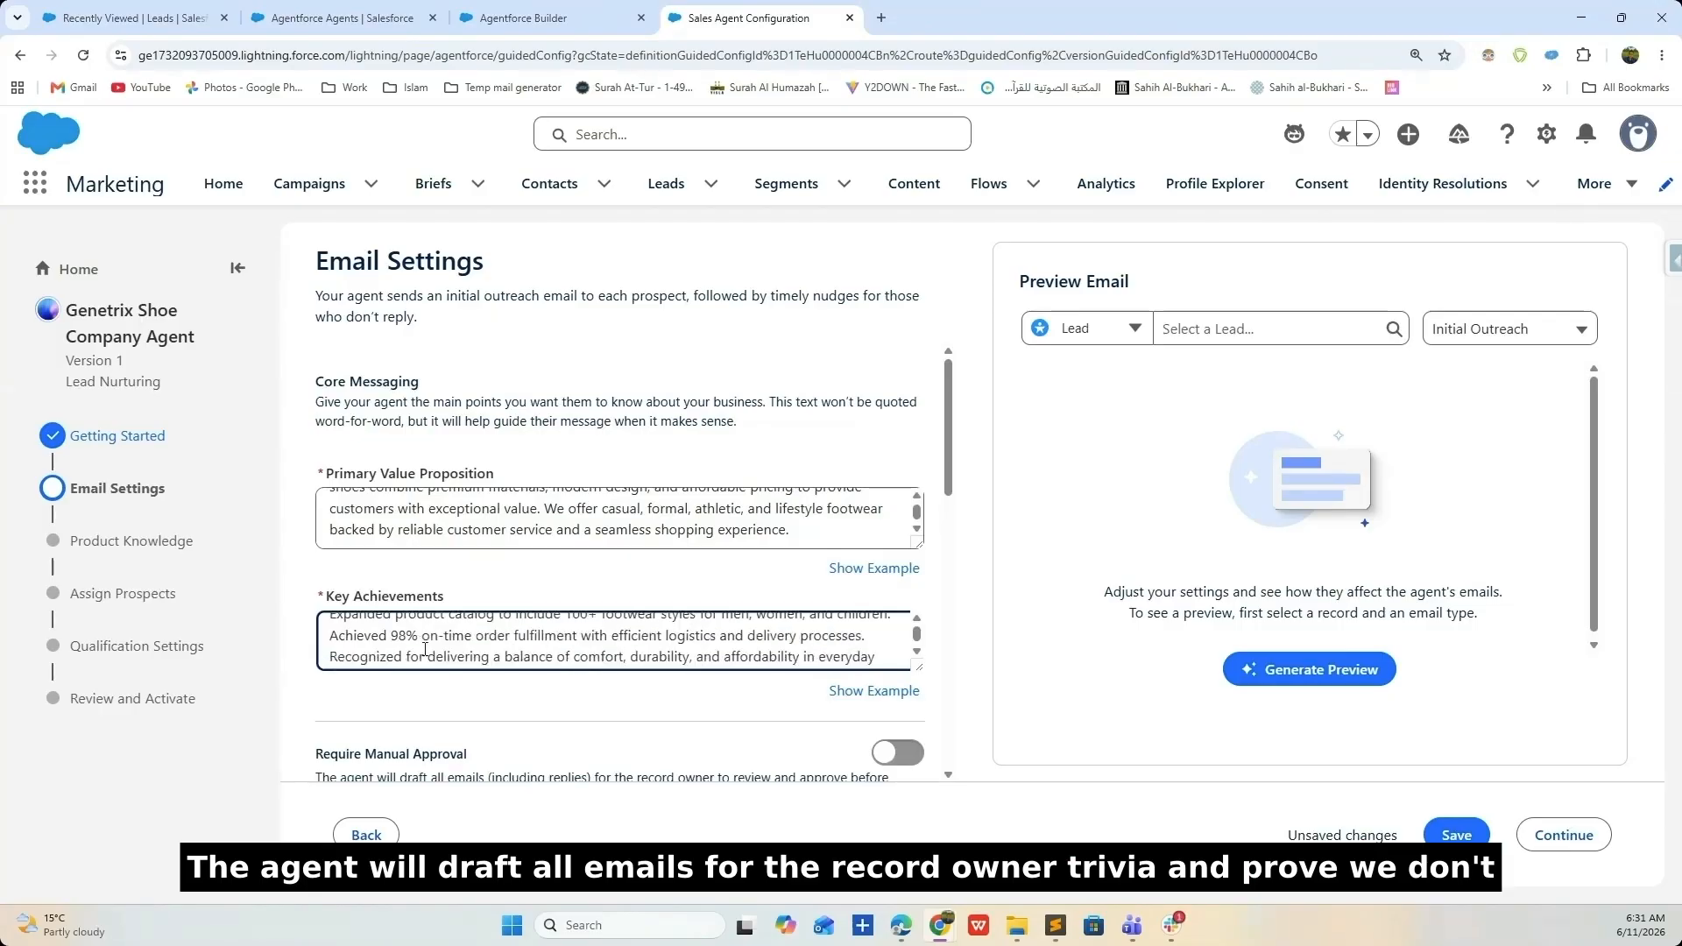
{"action": "scroll", "coordinate": [449, 645], "scroll_direction": "down", "scroll_amount": 5}
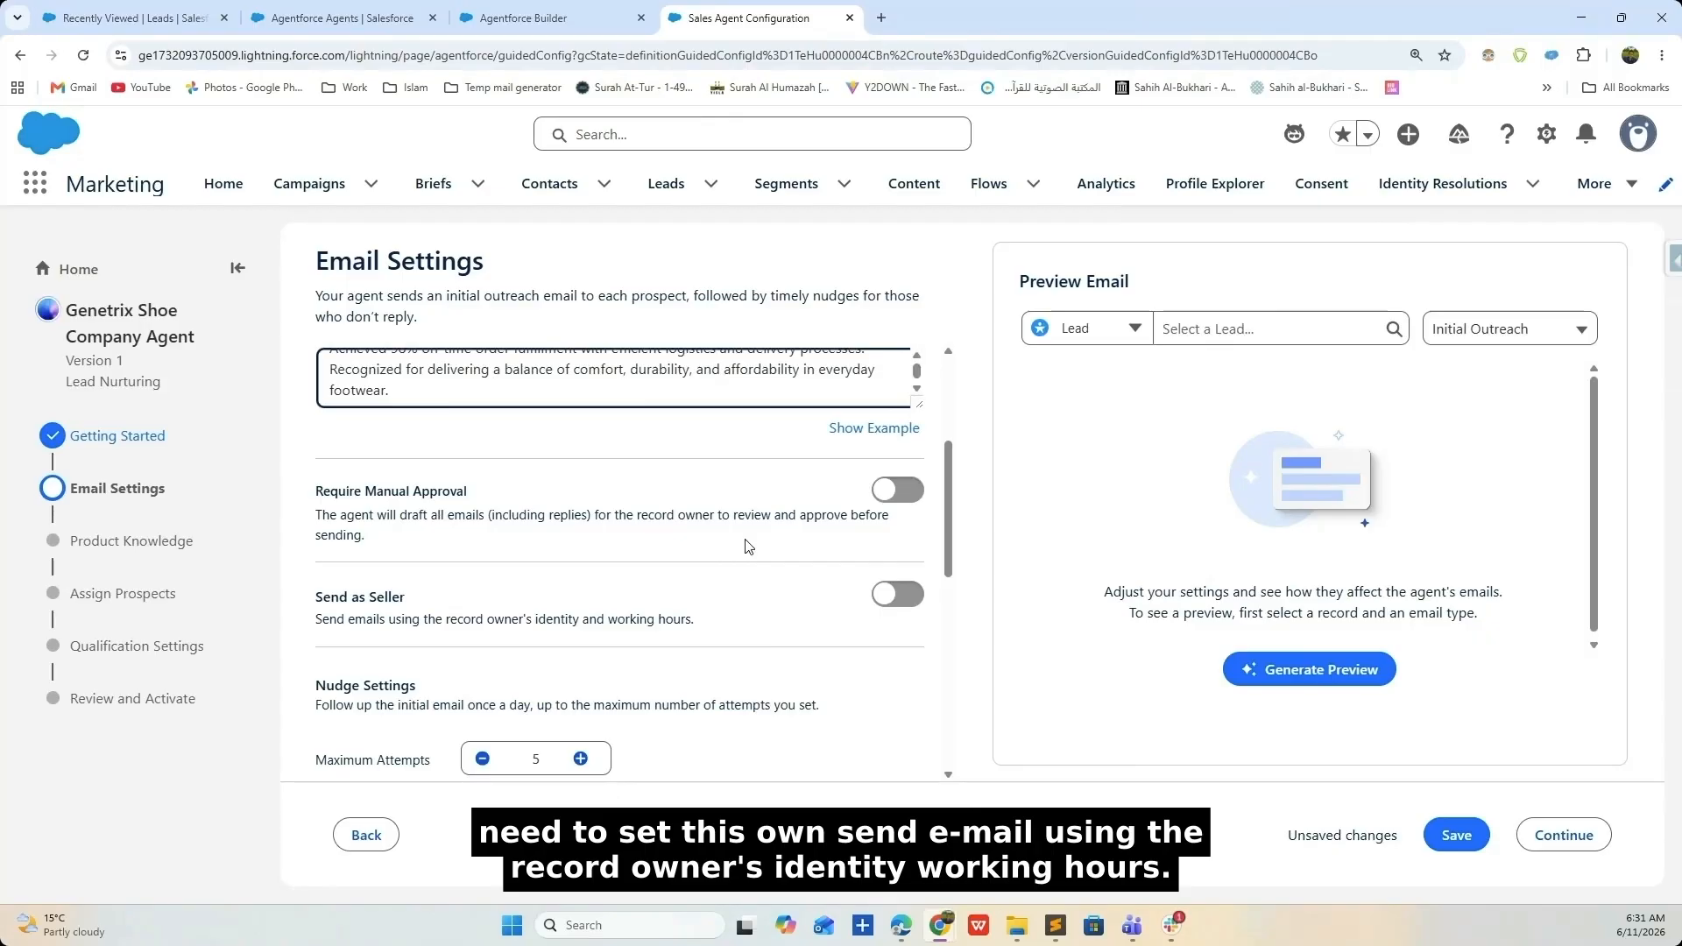
- Lower Maximum Attempts for follow-up nudges from 5 to 4
{"action": "scroll", "coordinate": [482, 523], "scroll_direction": "down", "scroll_amount": 1}
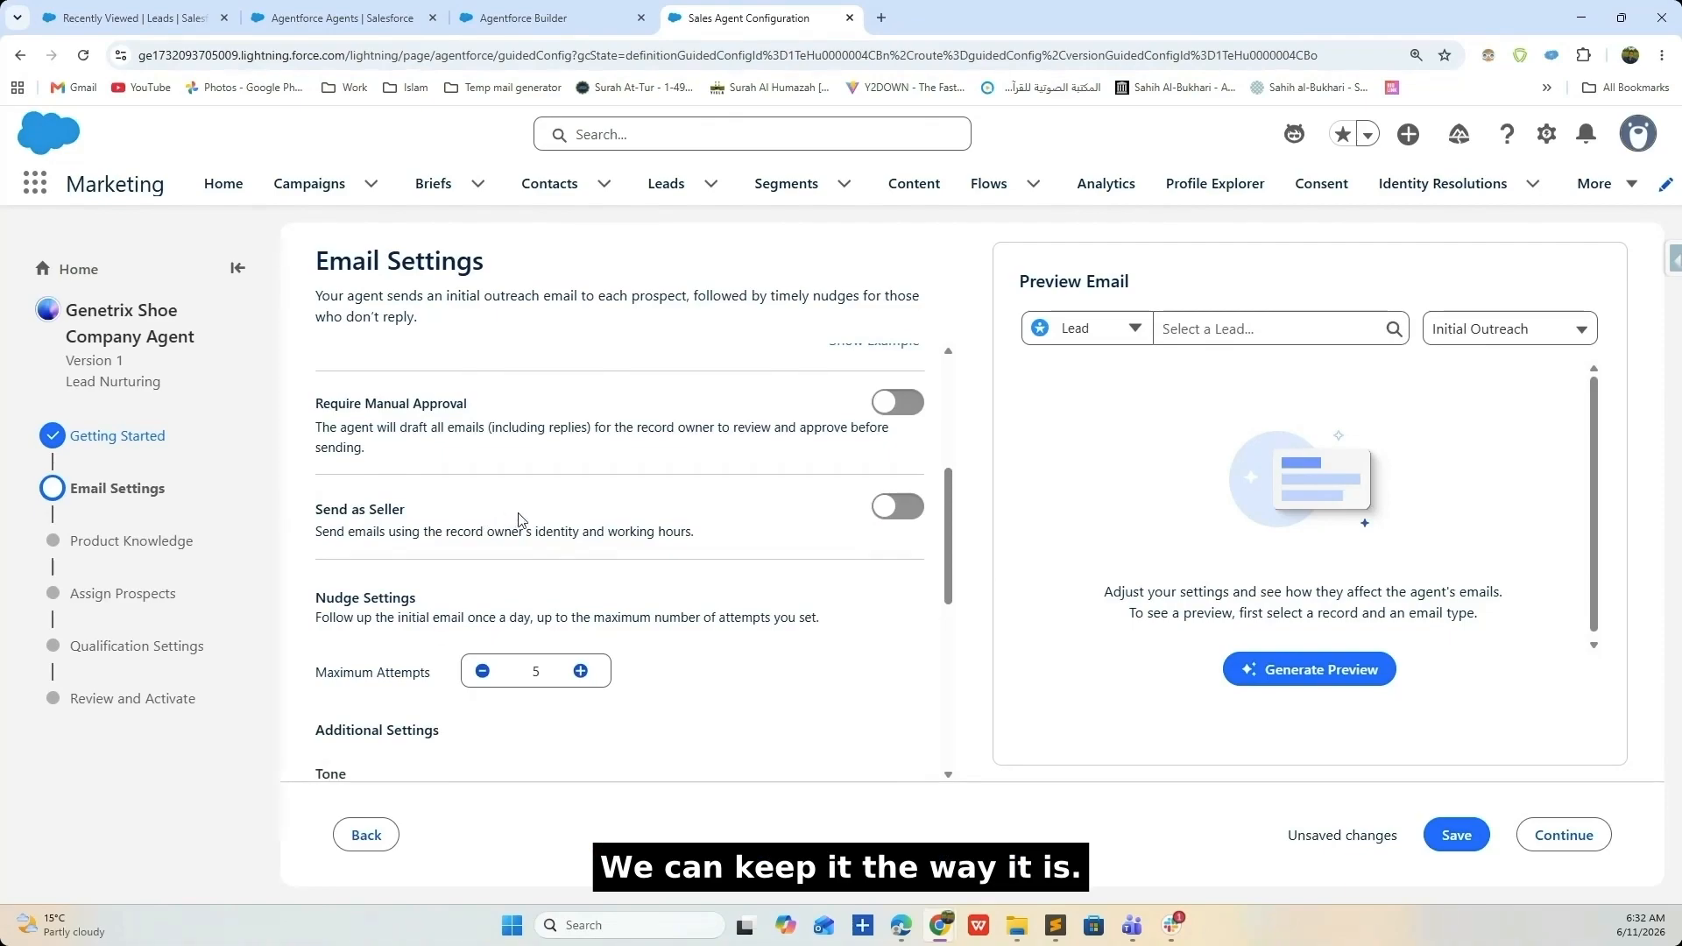
{"action": "scroll", "coordinate": [520, 521], "scroll_direction": "down", "scroll_amount": 2}
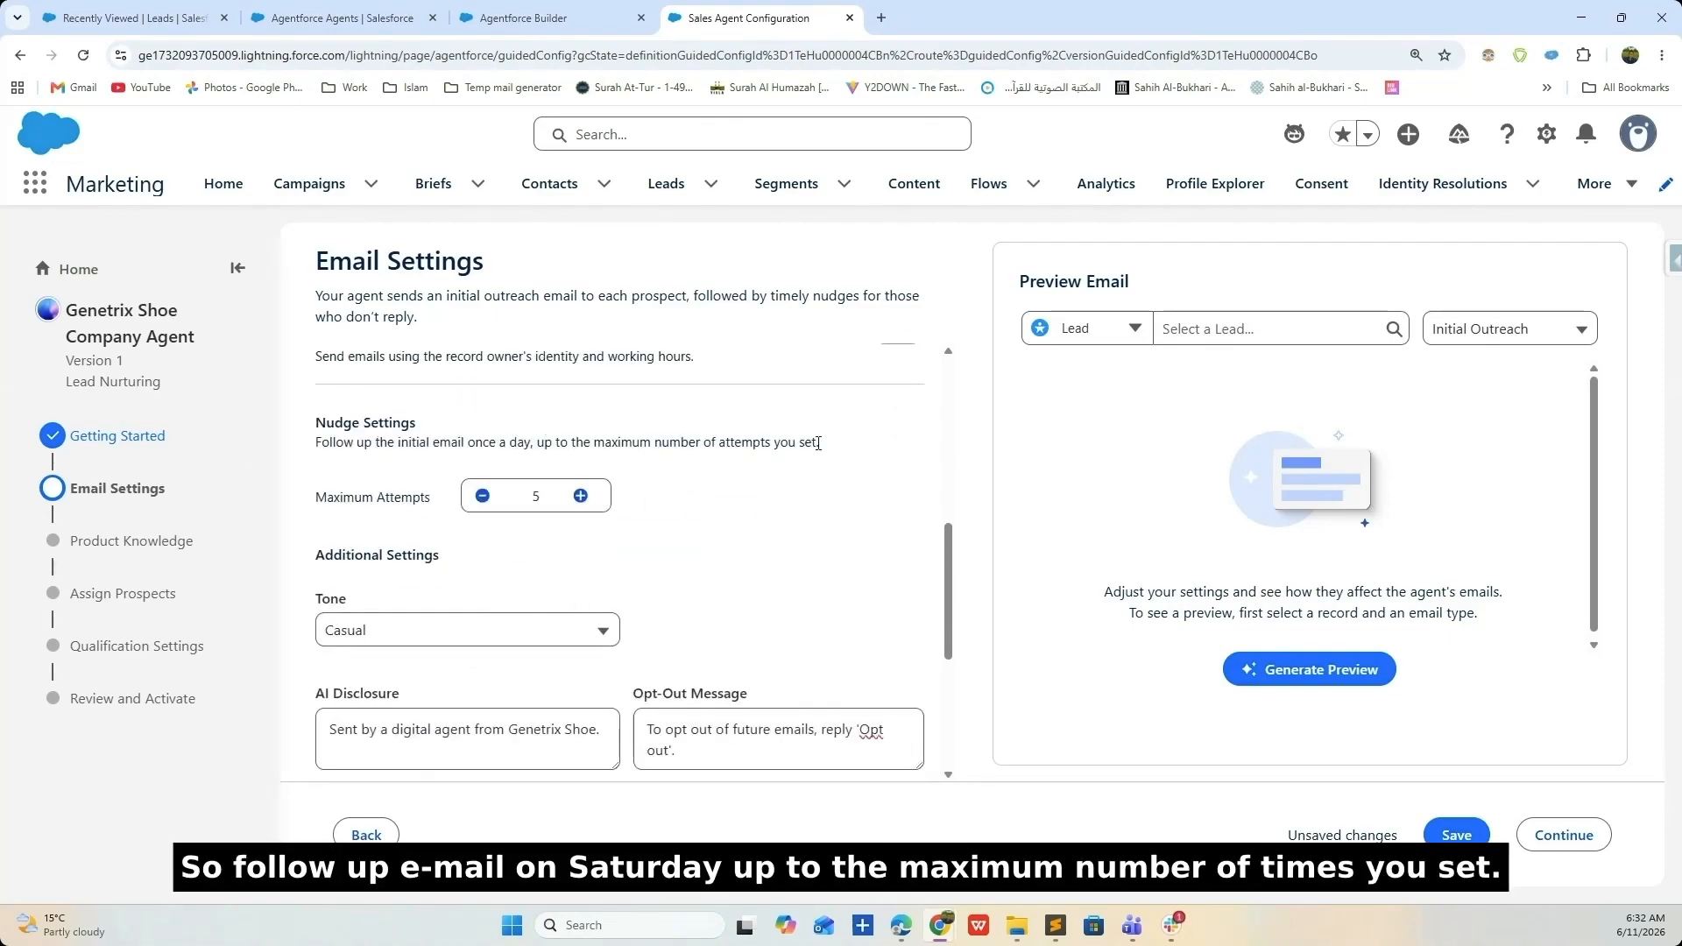
{"action": "left_click", "coordinate": [483, 497]}
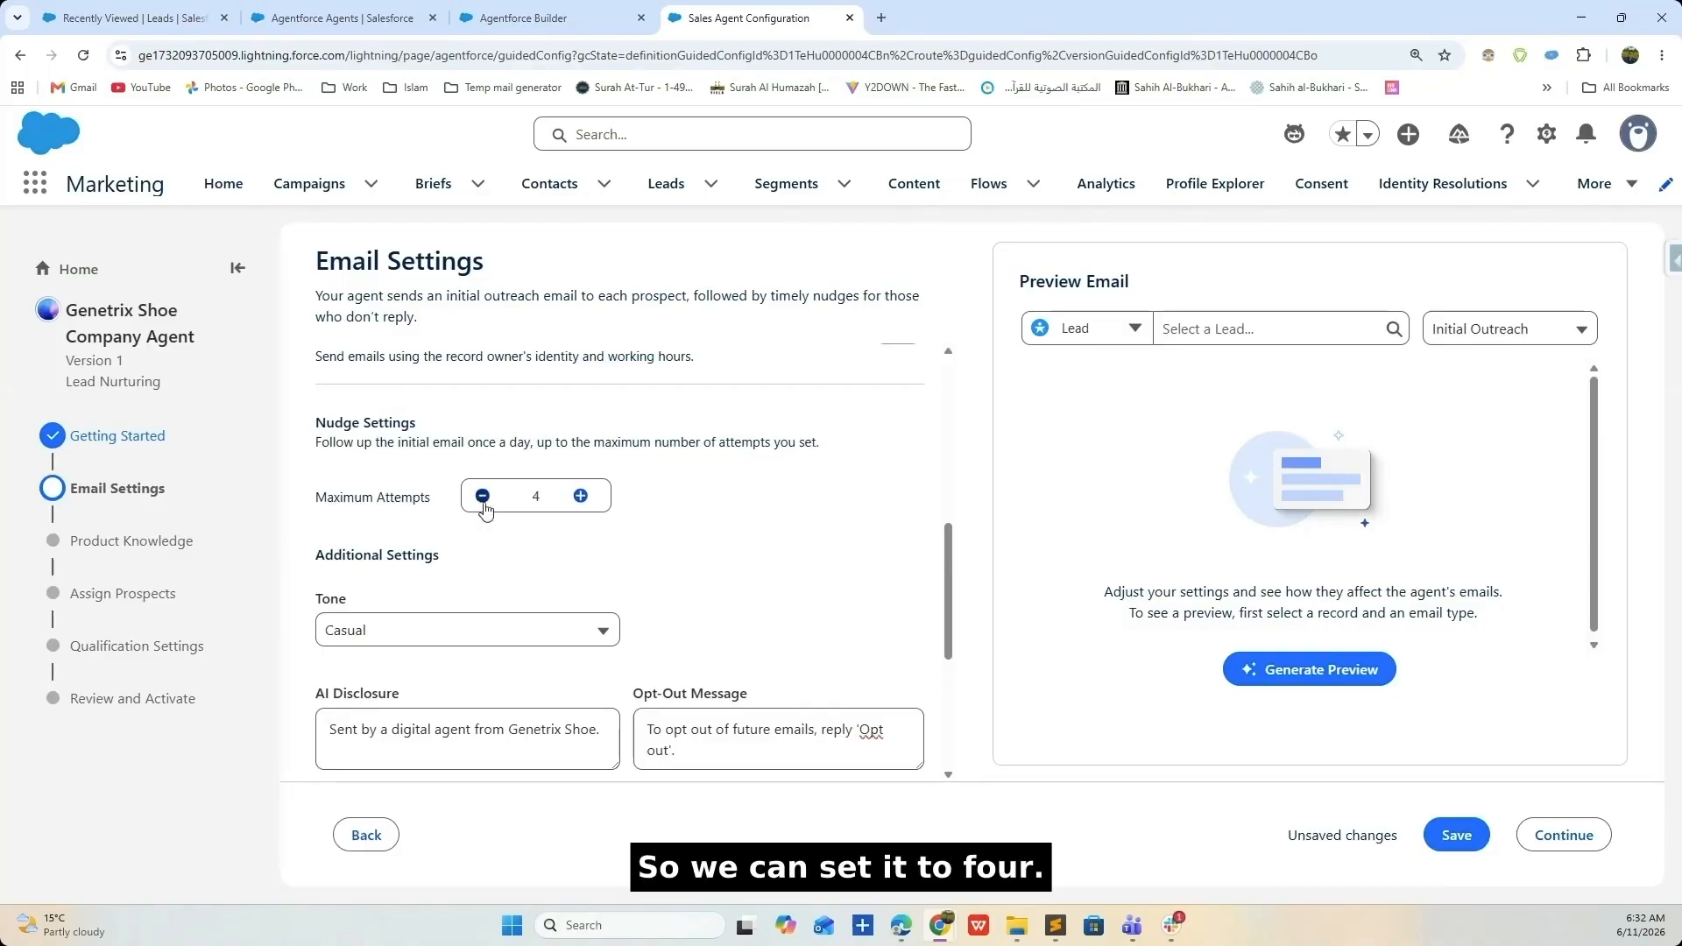
- Keep the Casual tone and review the AI Disclosure and Opt-Out Message text unchanged
{"action": "key", "text": "alt+Tab"}
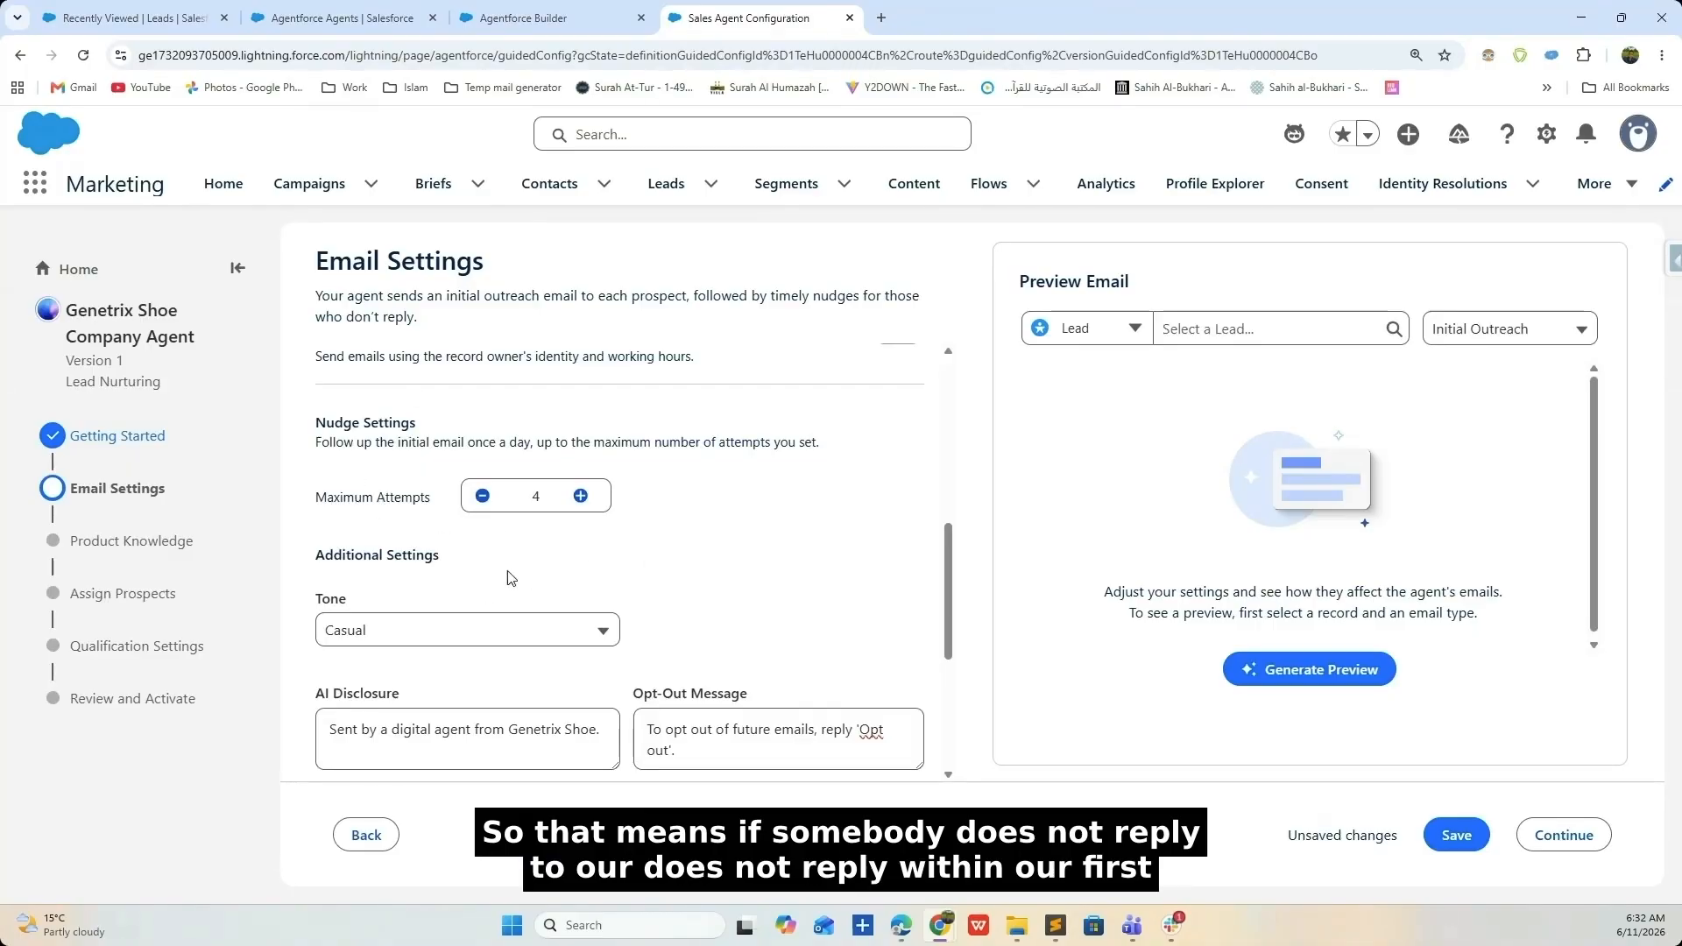
{"action": "scroll", "coordinate": [701, 582], "scroll_direction": "down", "scroll_amount": 3}
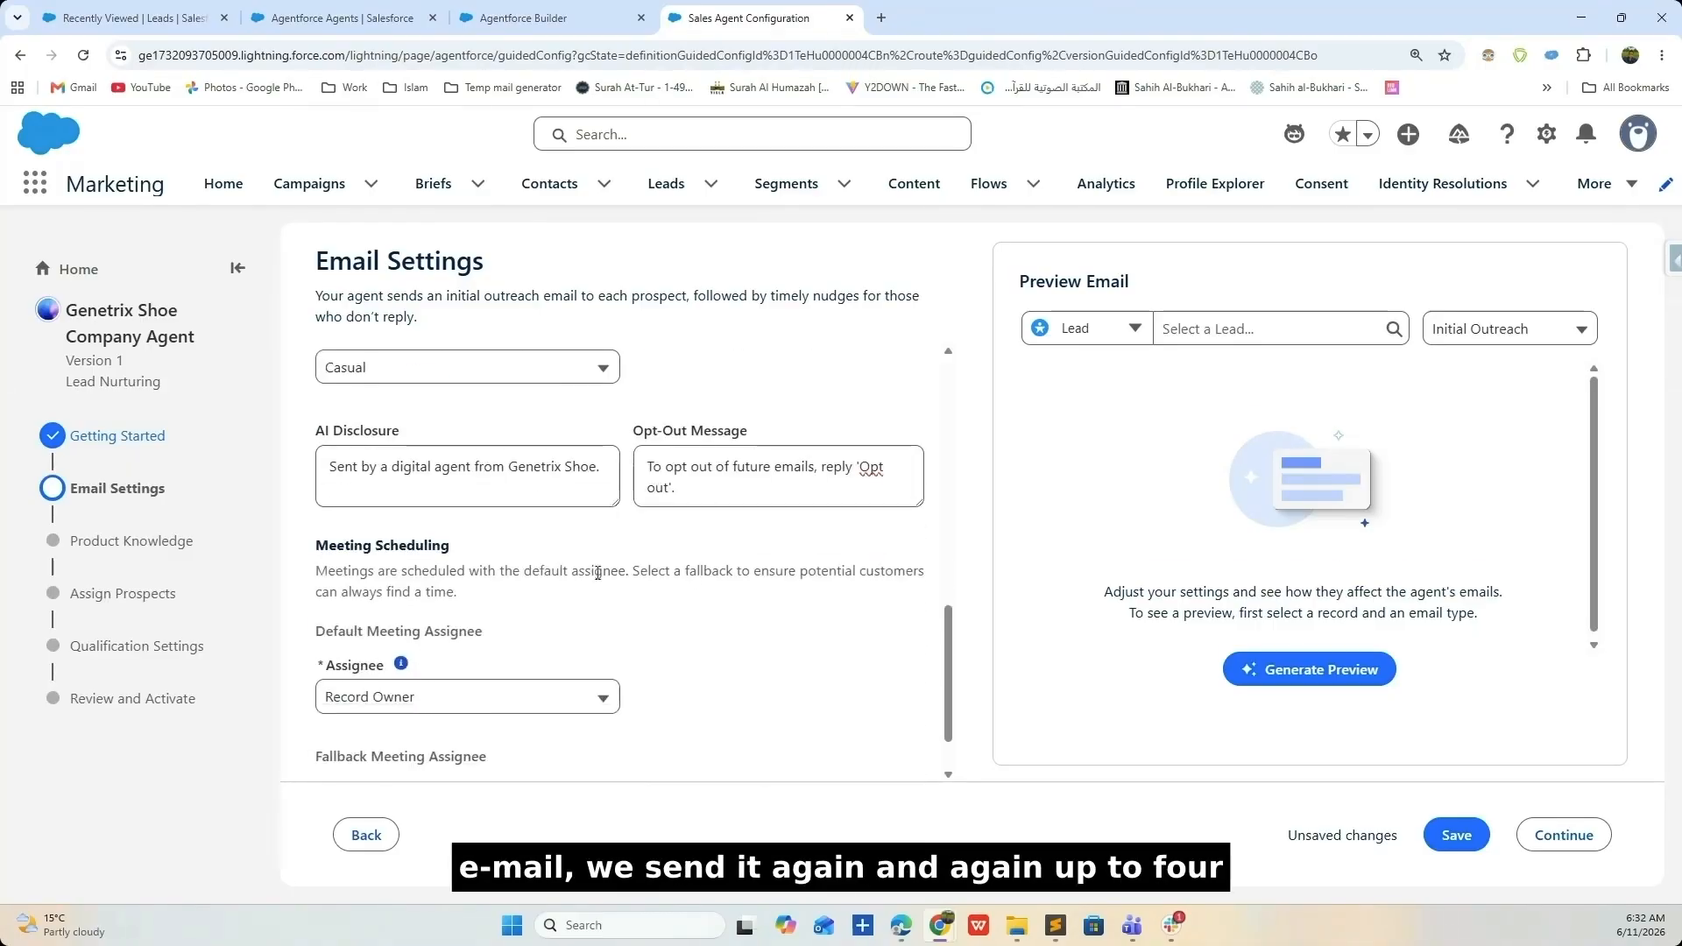
{"action": "left_click", "coordinate": [569, 369]}
{"action": "left_click", "coordinate": [569, 369]}
{"action": "left_click", "coordinate": [617, 469]}
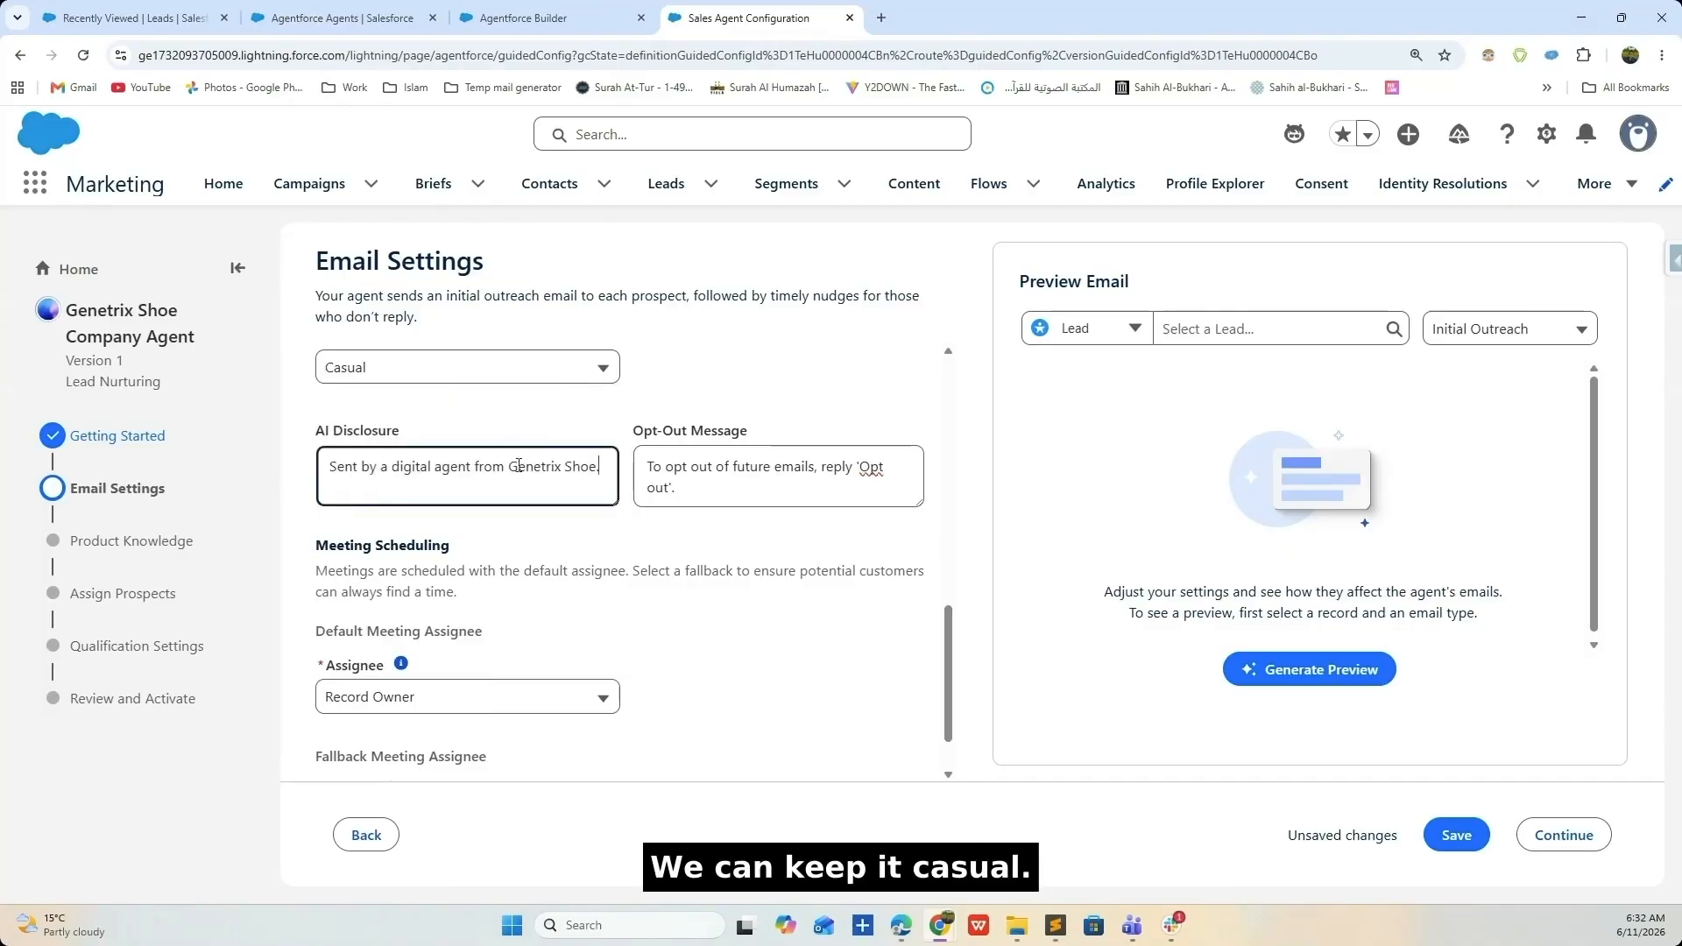
{"action": "left_click_drag", "start_coordinate": [717, 484], "coordinate": [641, 464]}
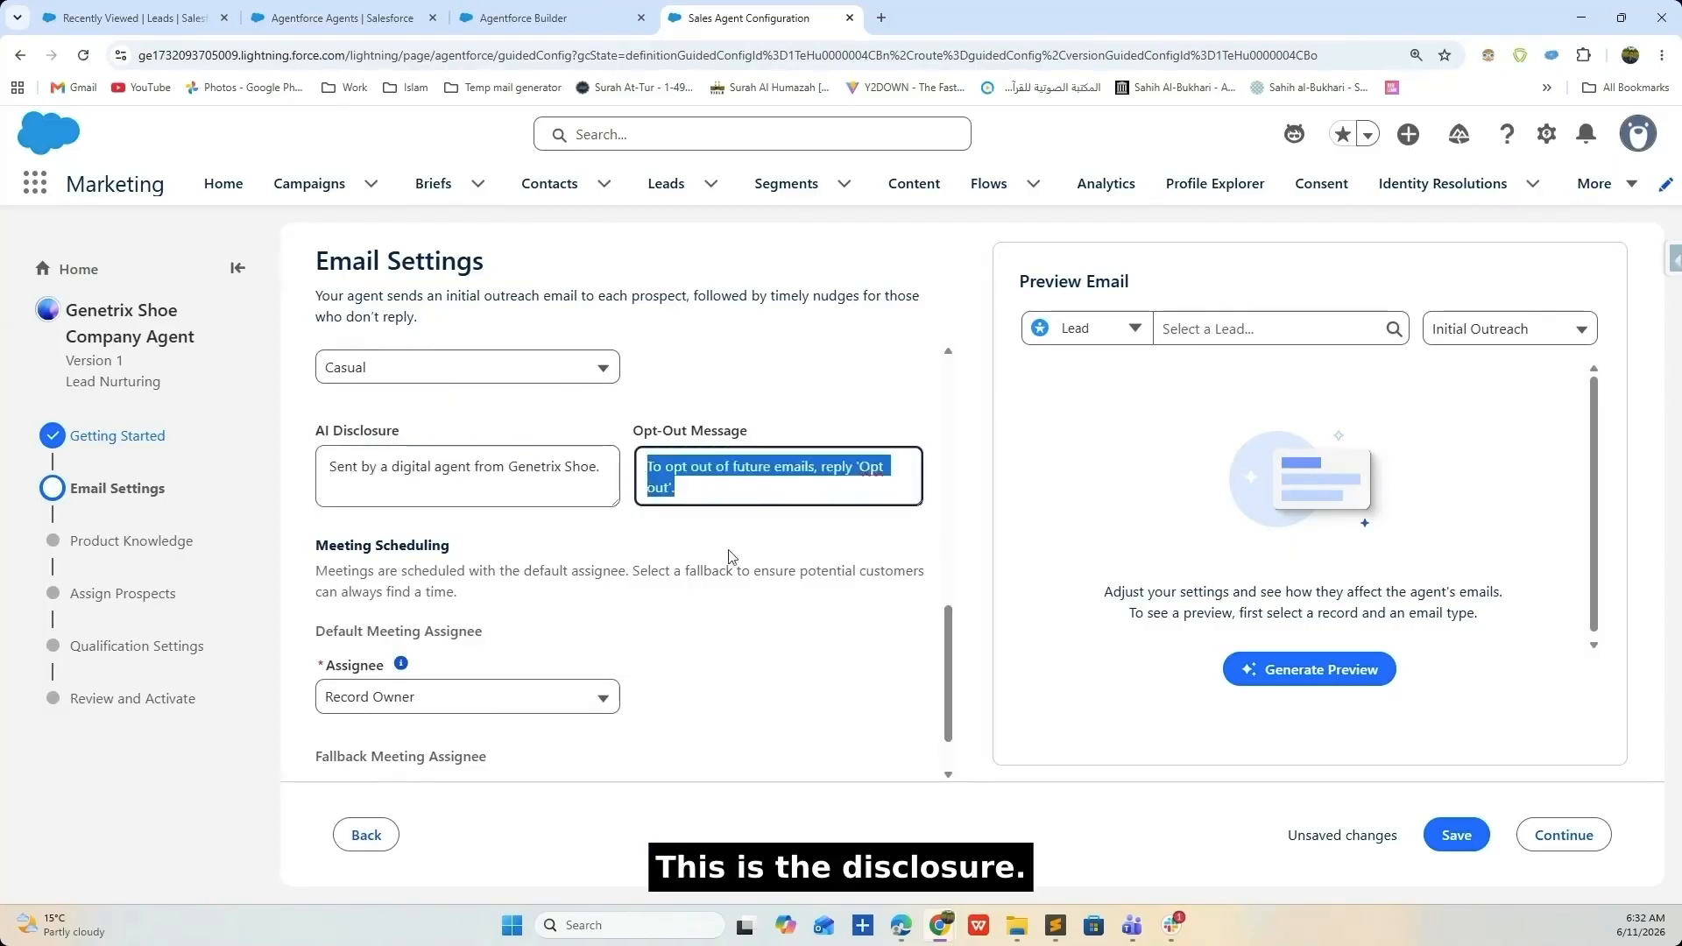
{"action": "left_click", "coordinate": [907, 464]}
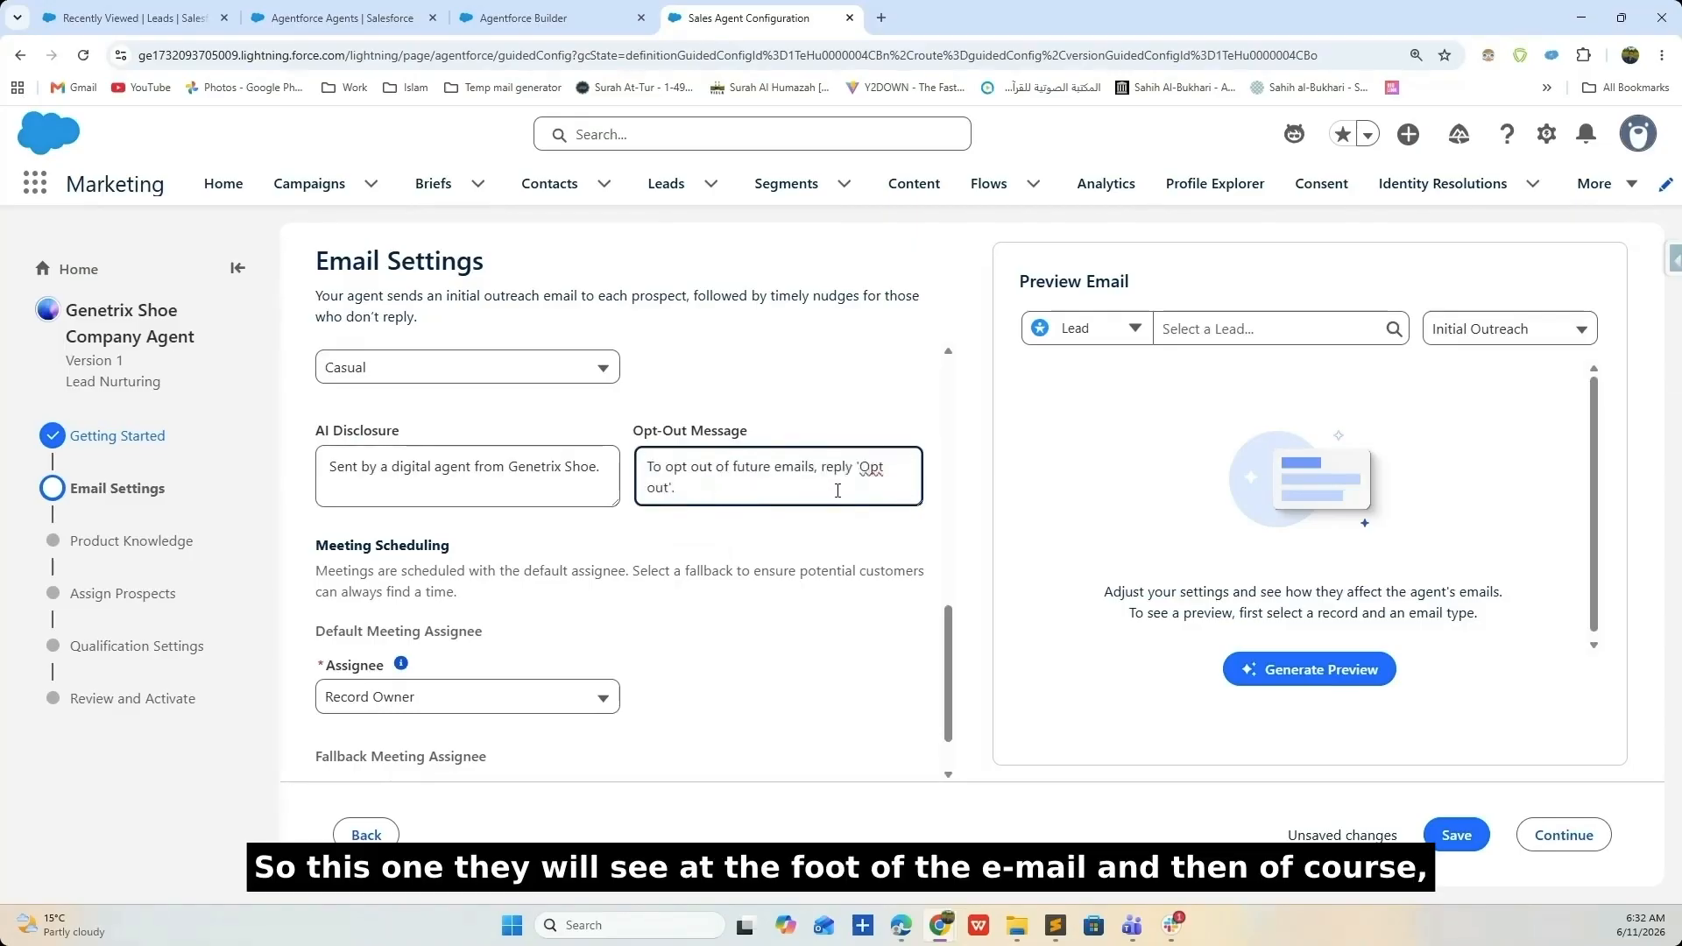
{"action": "scroll", "coordinate": [676, 487], "scroll_direction": "down", "scroll_amount": 1}
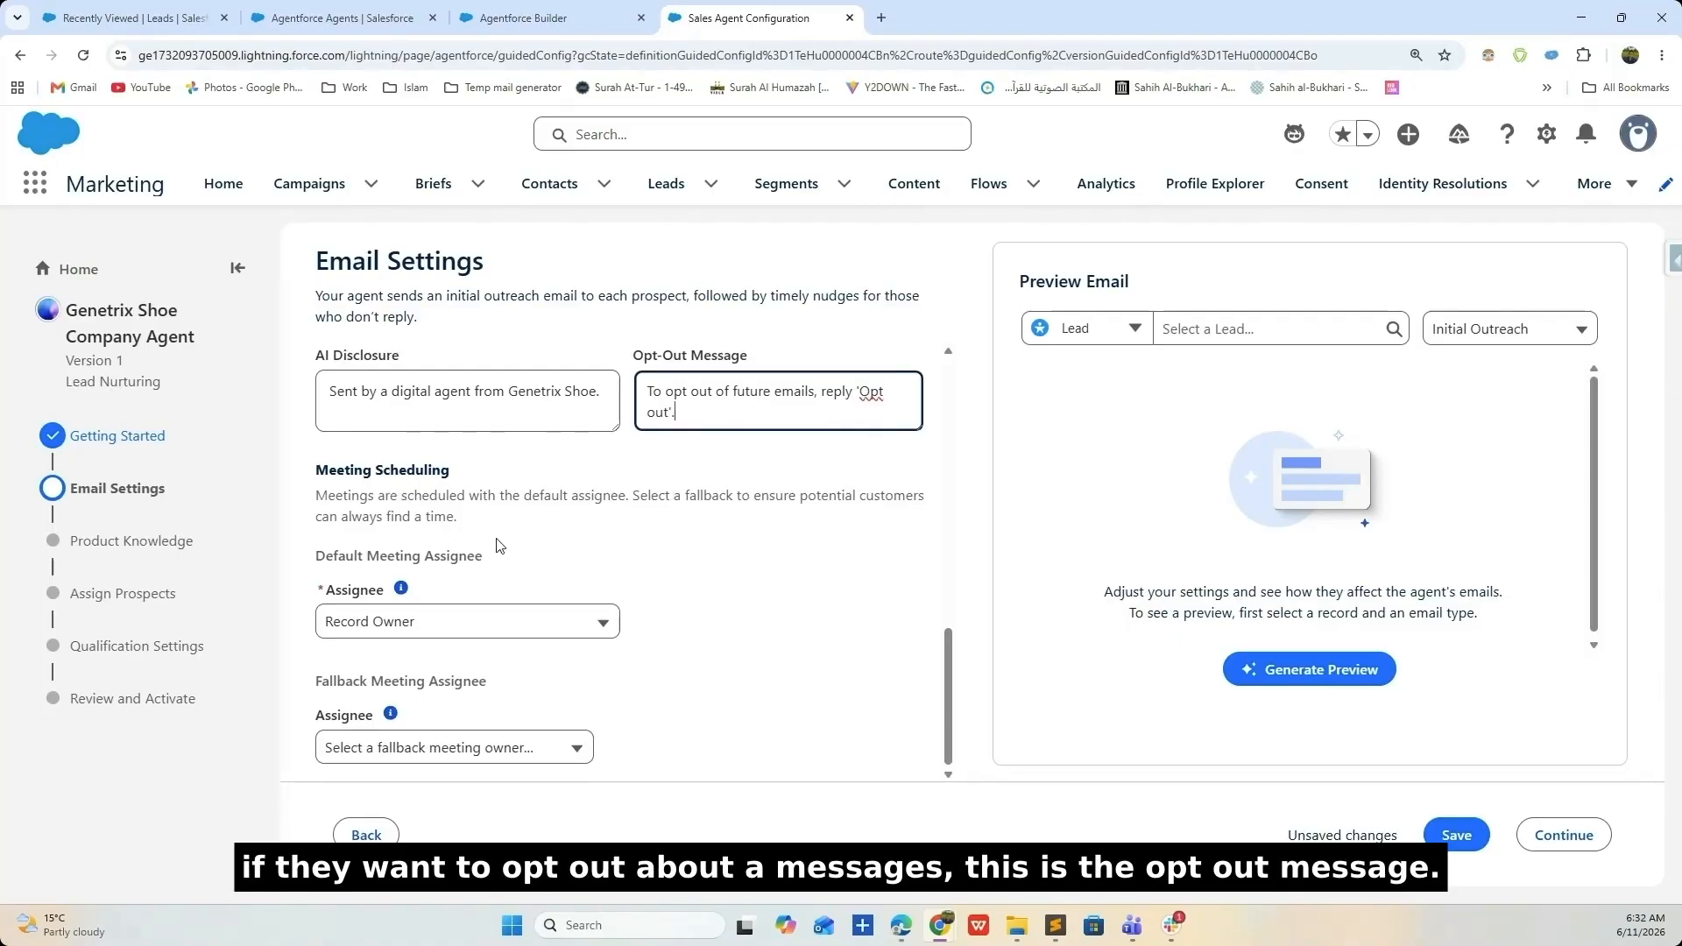
{"action": "scroll", "coordinate": [498, 543], "scroll_direction": "up", "scroll_amount": 5}
{"action": "scroll", "coordinate": [577, 548], "scroll_direction": "down", "scroll_amount": 3}
{"action": "scroll", "coordinate": [577, 547], "scroll_direction": "down", "scroll_amount": 2}
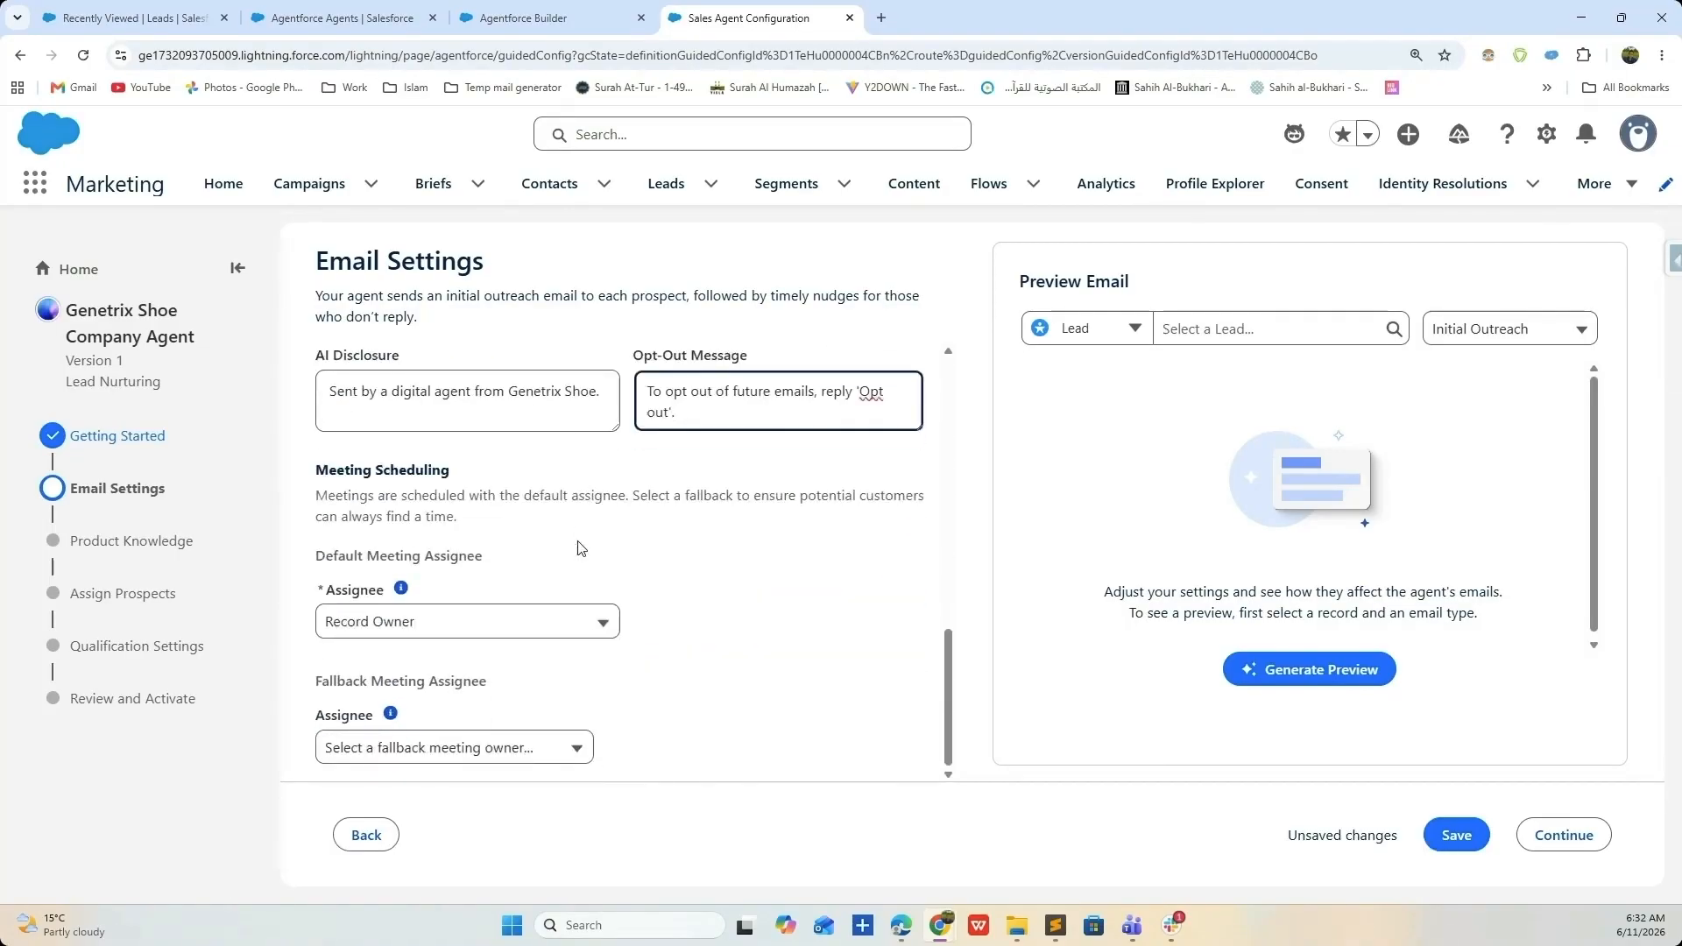
- Pick the lead Test1 Test1 via a 'test' search and generate the outreach email preview
{"action": "left_click", "coordinate": [1185, 331]}
{"action": "left_click", "coordinate": [1129, 338]}
{"action": "left_click", "coordinate": [1126, 368]}
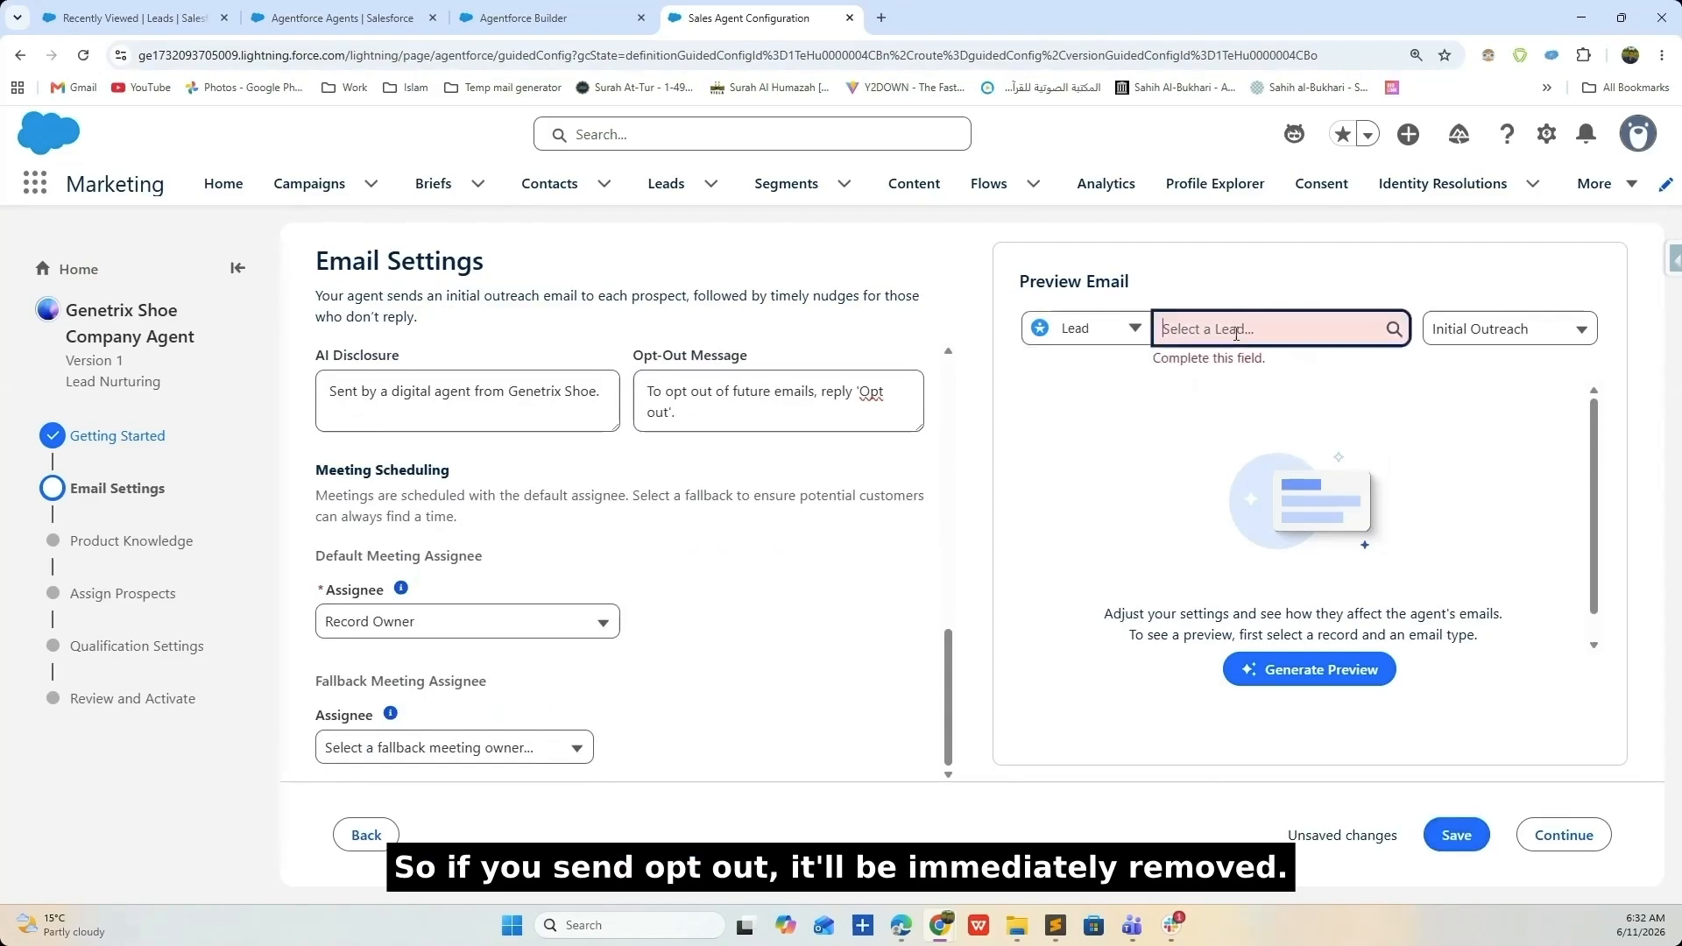
{"action": "left_click", "coordinate": [1239, 325]}
{"action": "type", "text": "tes"}
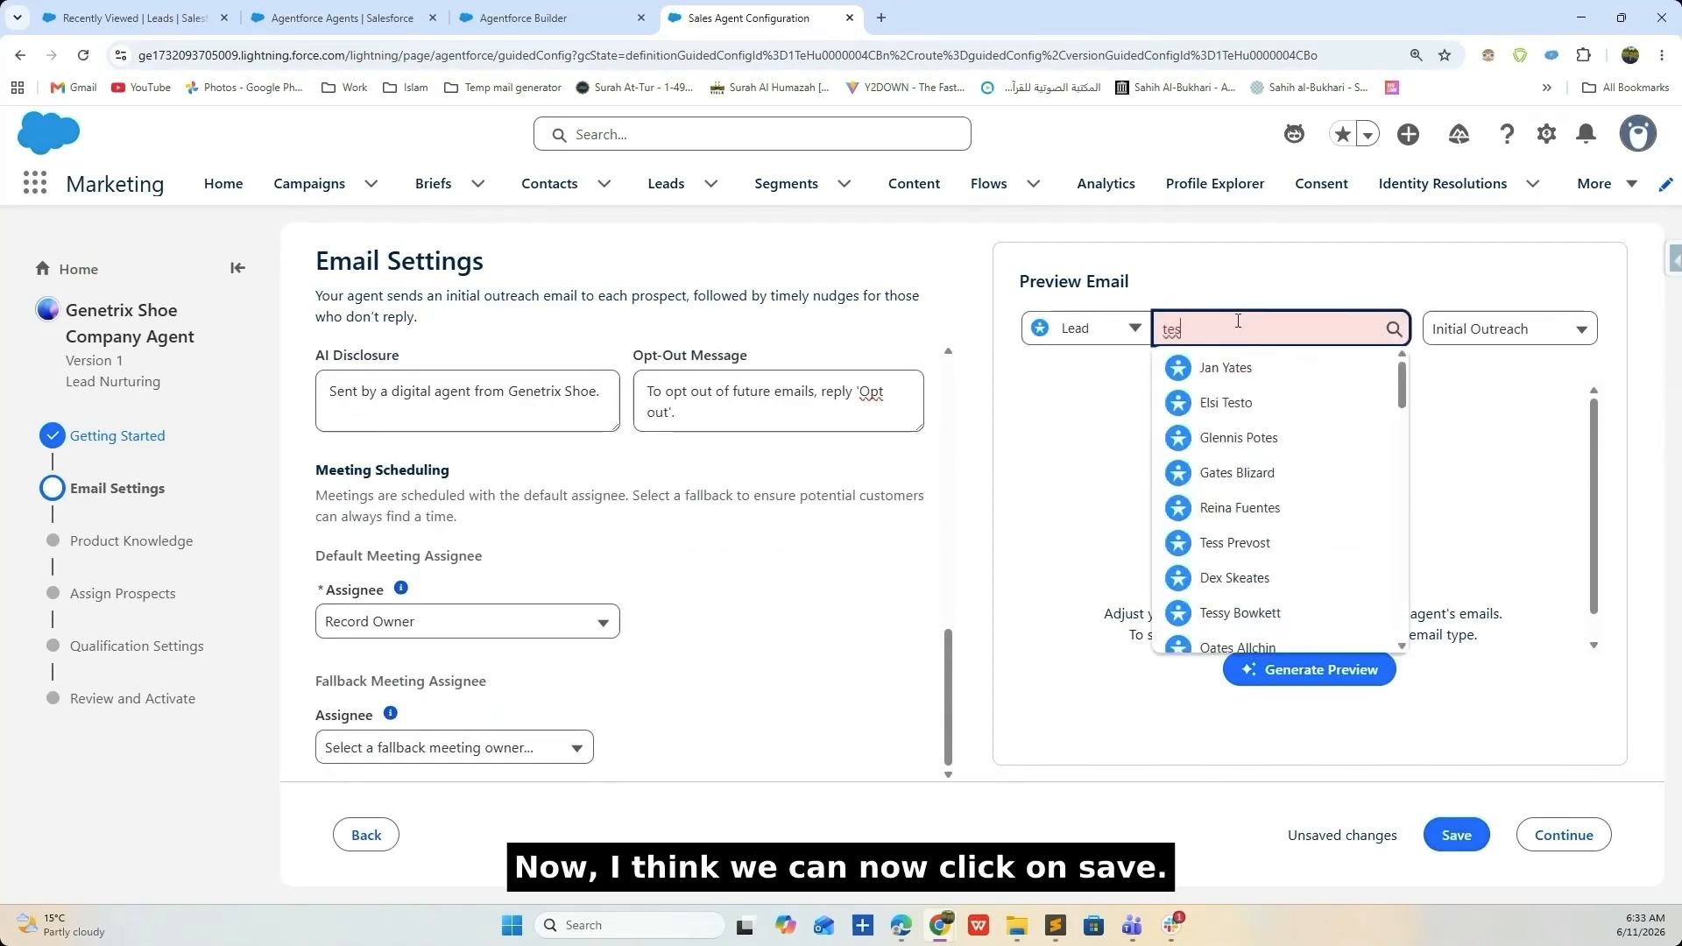
{"action": "type", "text": "t"}
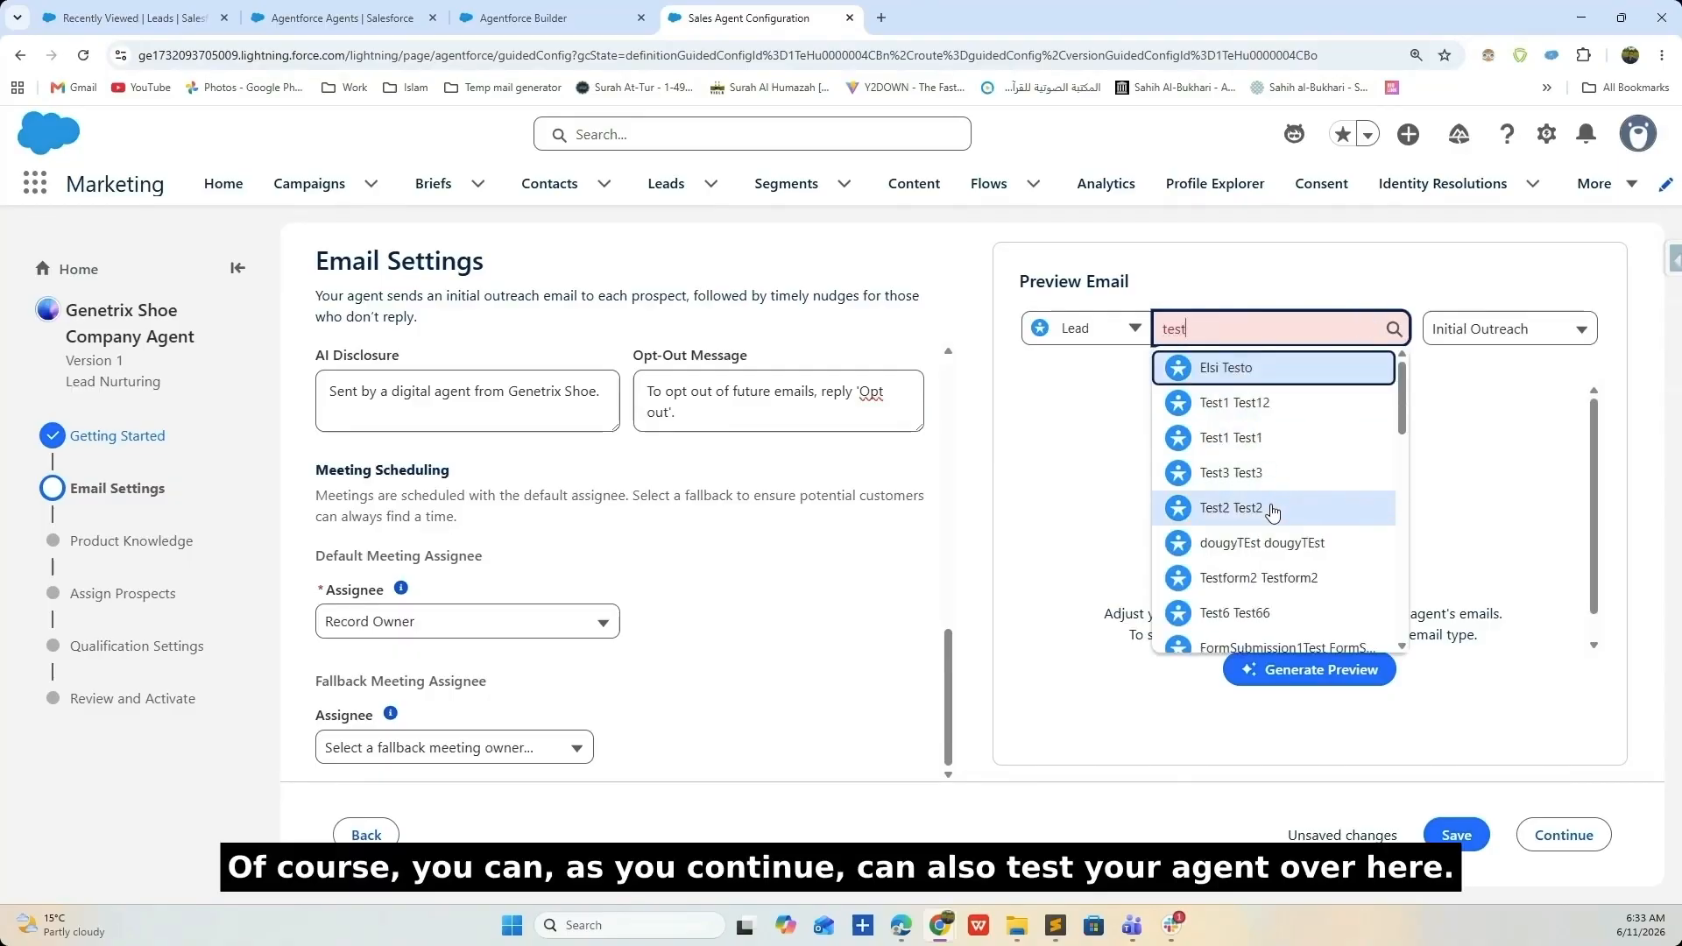
{"action": "left_click", "coordinate": [1276, 440]}
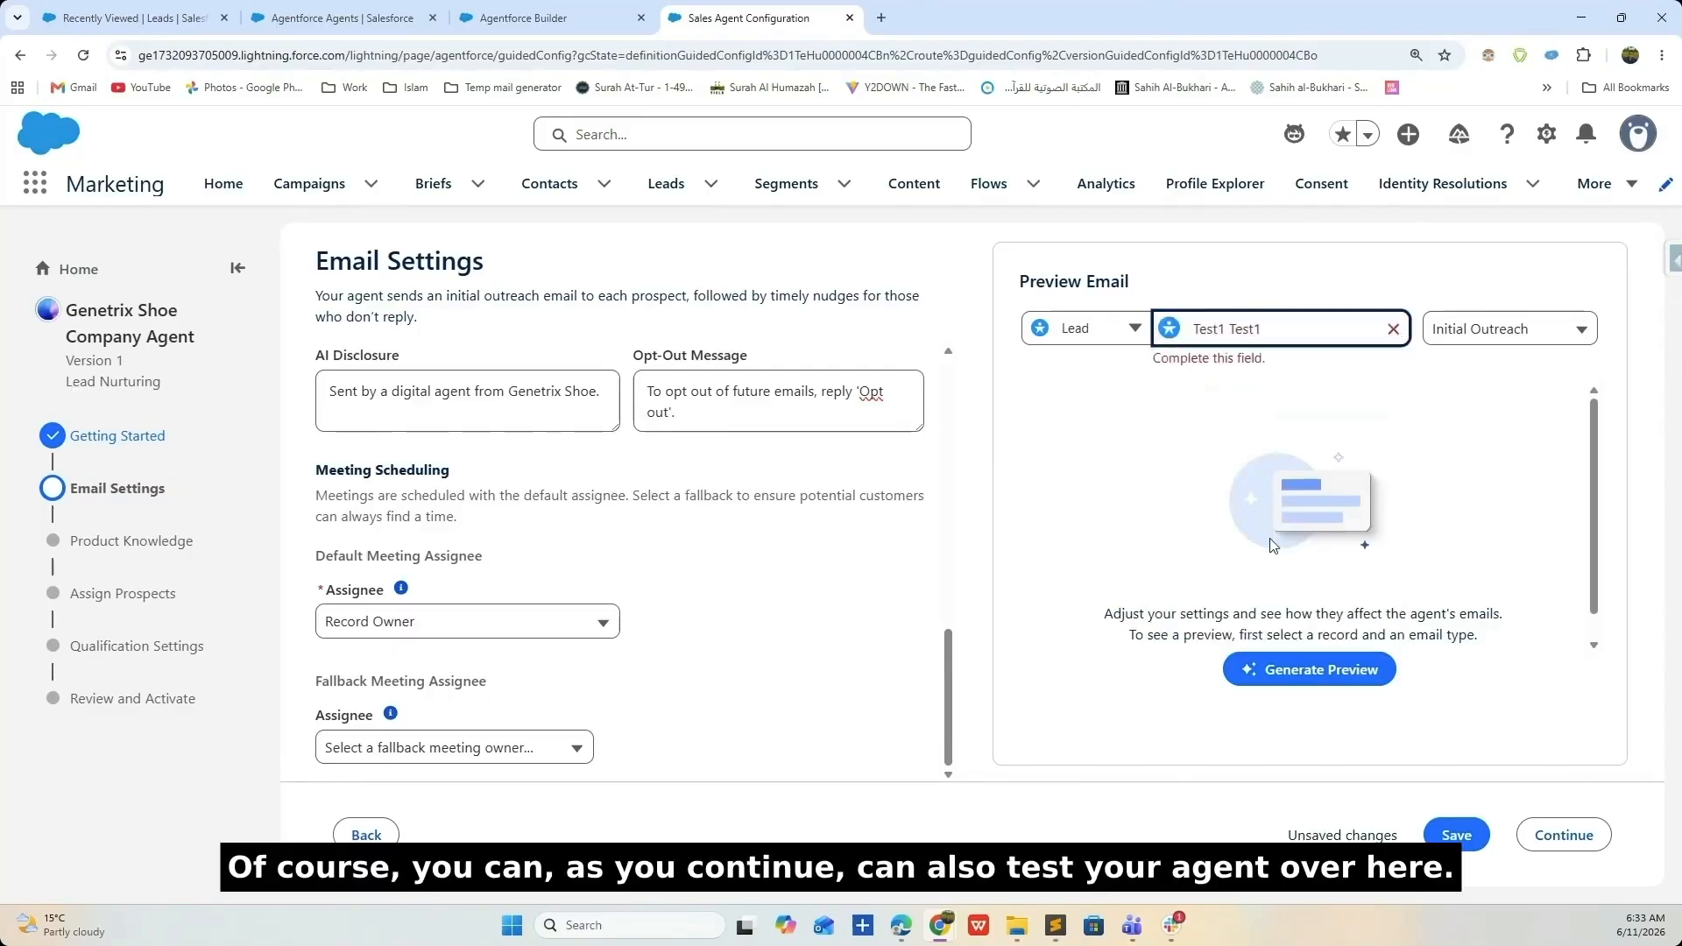
{"action": "left_click", "coordinate": [1281, 668]}
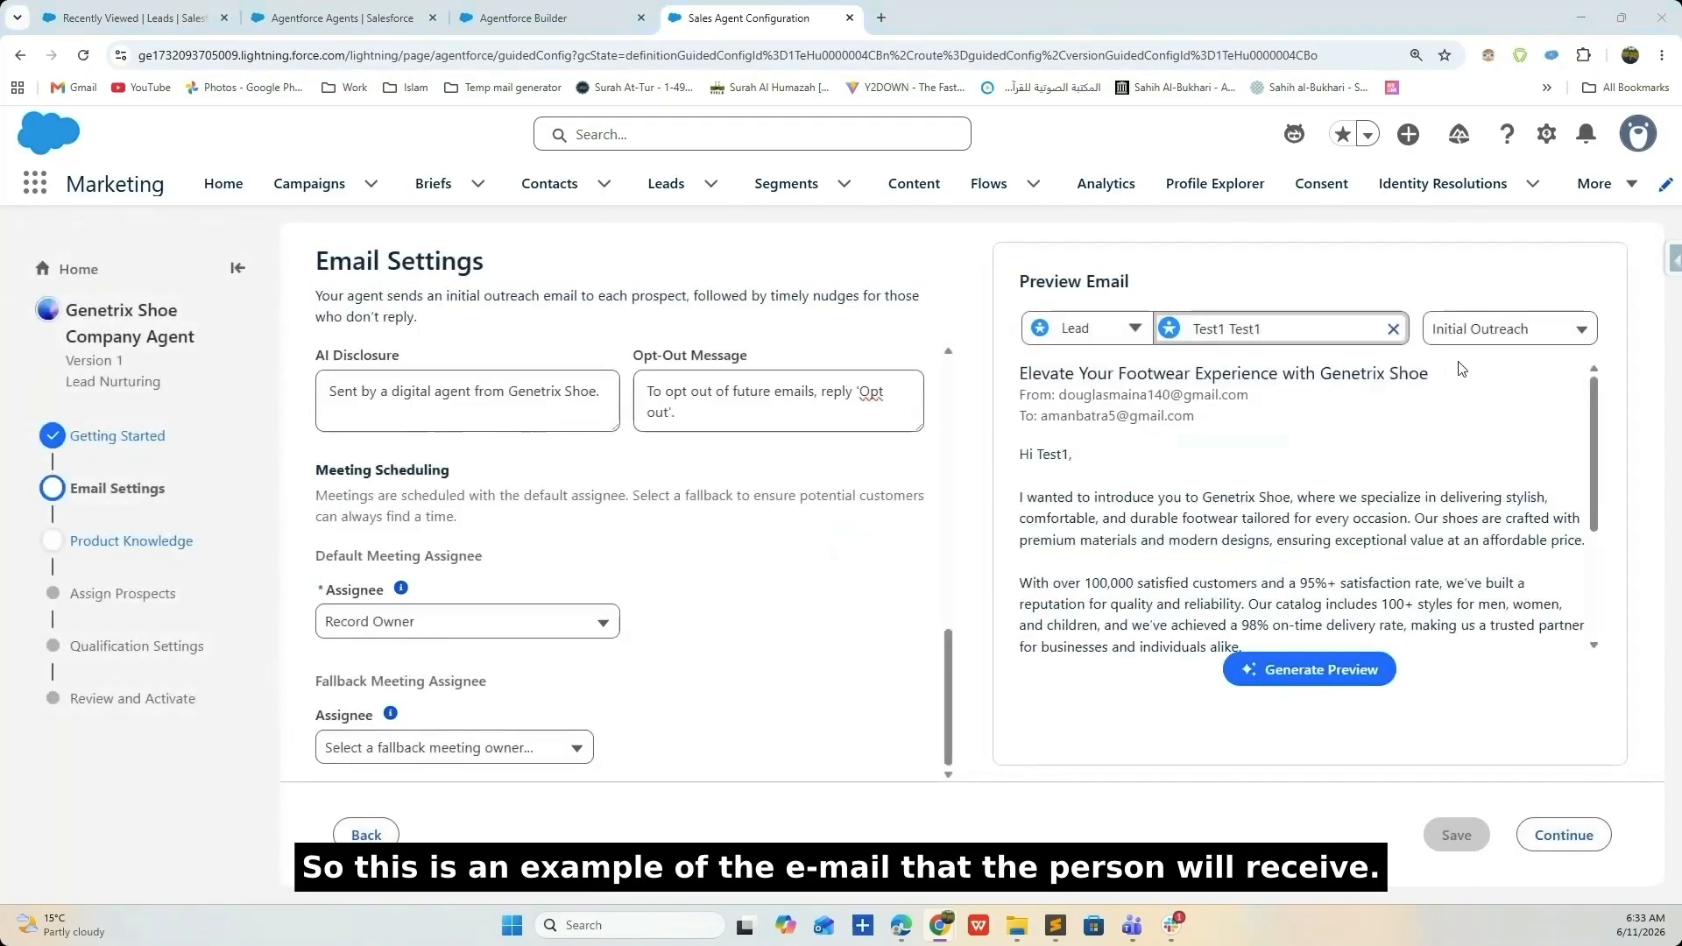
- Check the preview's AI disclosure and opt-out lines, then regenerate the preview
{"action": "scroll", "coordinate": [1169, 510], "scroll_direction": "down", "scroll_amount": 4}
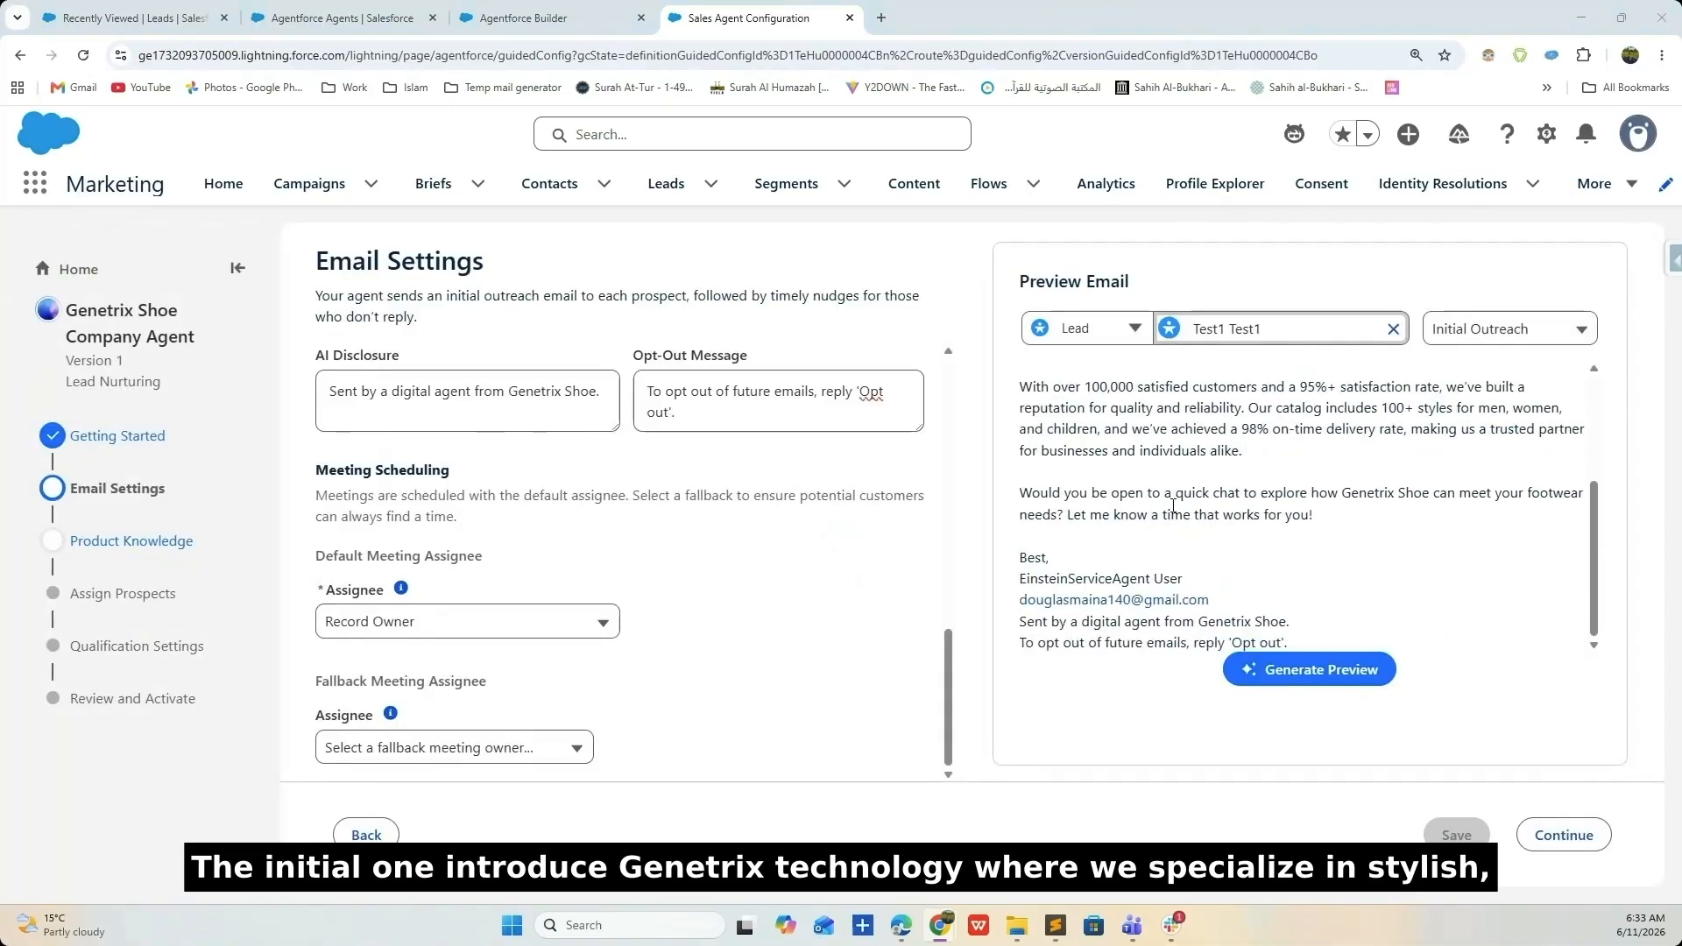
{"action": "scroll", "coordinate": [1173, 505], "scroll_direction": "up", "scroll_amount": 4}
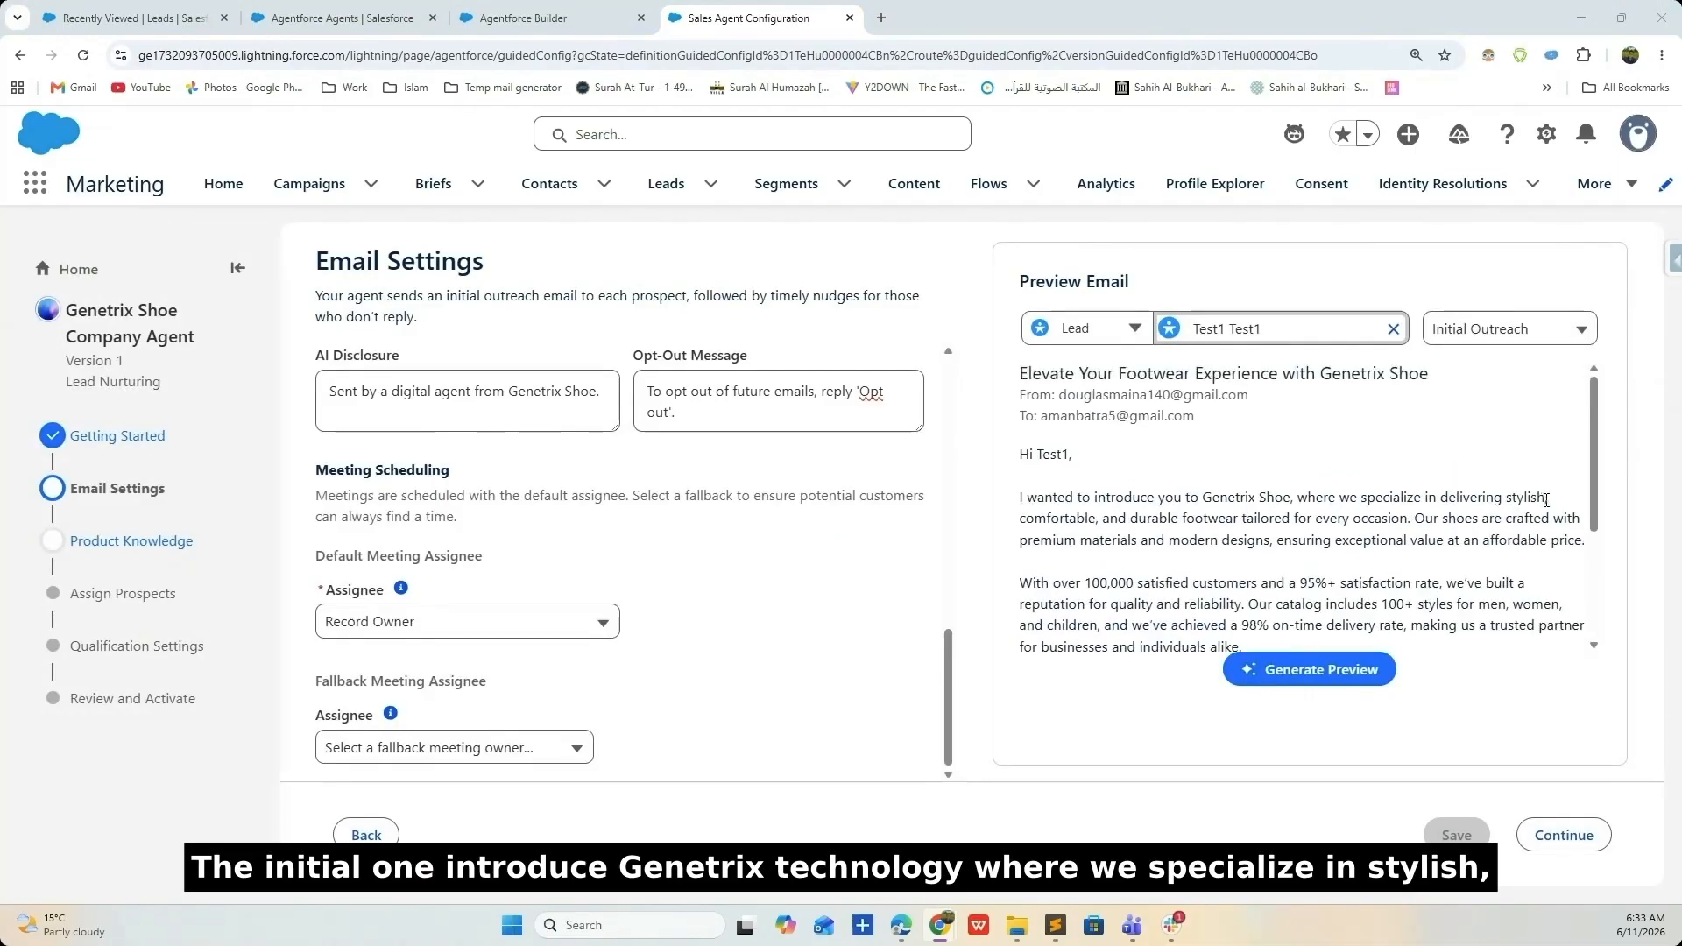
{"action": "scroll", "coordinate": [1169, 517], "scroll_direction": "down", "scroll_amount": 2}
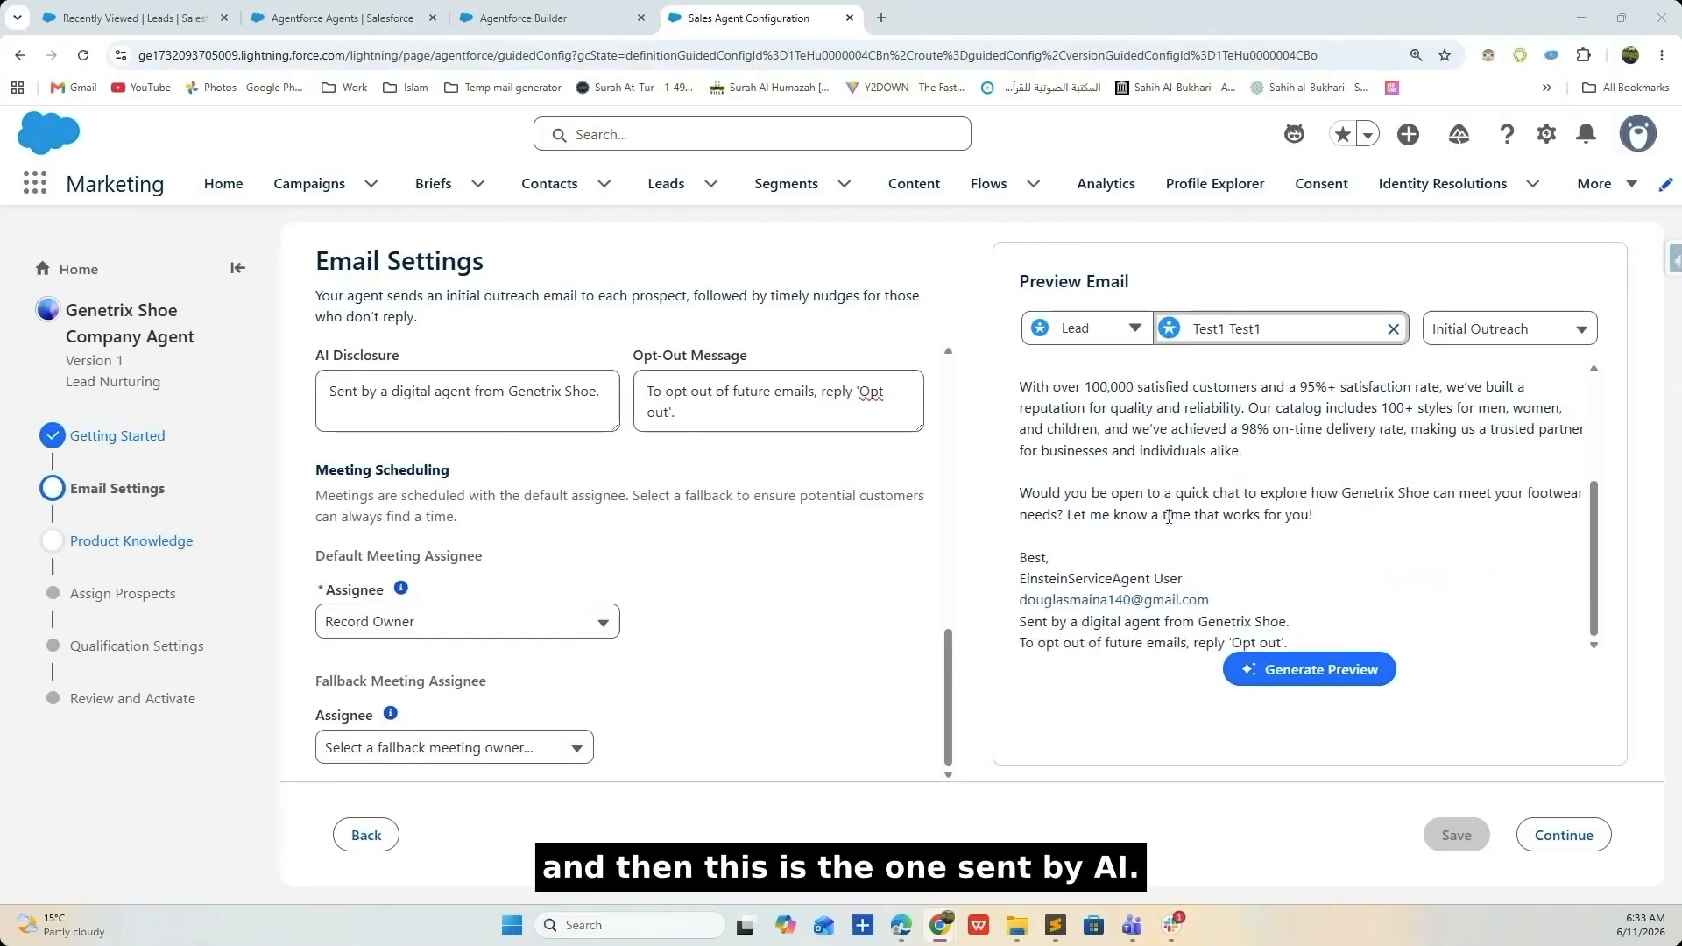
{"action": "left_click_drag", "start_coordinate": [1291, 622], "coordinate": [1015, 627]}
{"action": "mouse_move", "coordinate": [1288, 644]}
{"action": "left_mouse_down"}
{"action": "mouse_move", "coordinate": [990, 647]}
{"action": "mouse_move", "coordinate": [1016, 646]}
{"action": "left_mouse_up"}
{"action": "left_click", "coordinate": [1368, 677]}
- On Product Knowledge, drop the new library and pick the existing Shoe Company Knowledge library
{"action": "left_click", "coordinate": [1567, 834]}
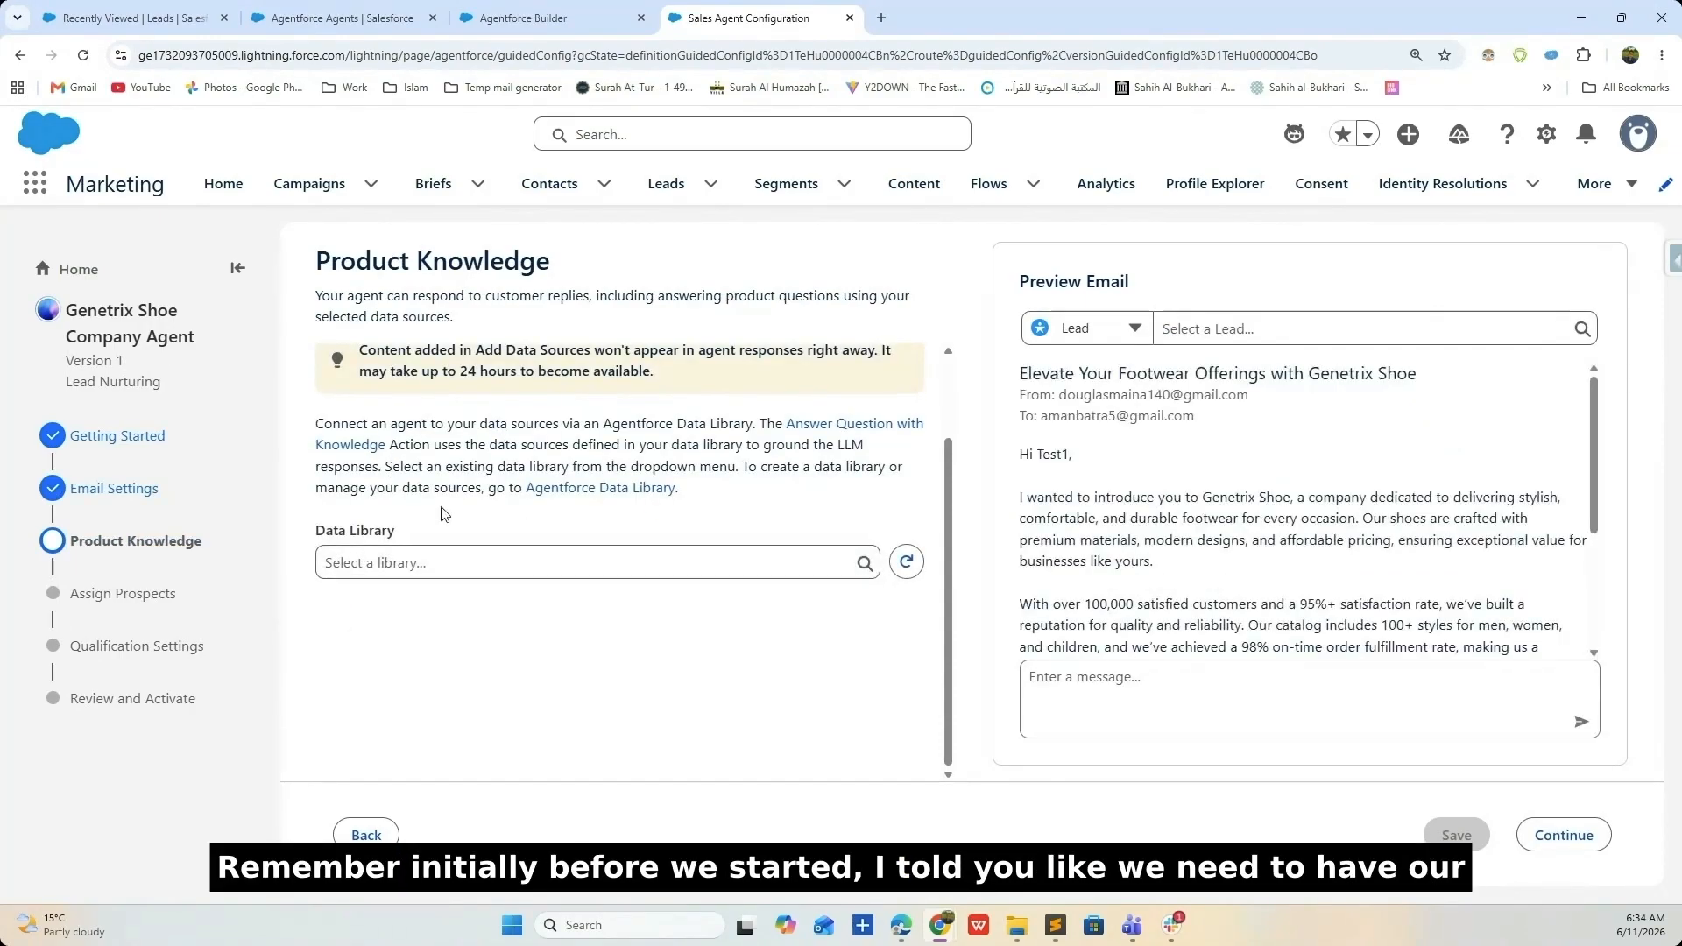
{"action": "left_click", "coordinate": [439, 562]}
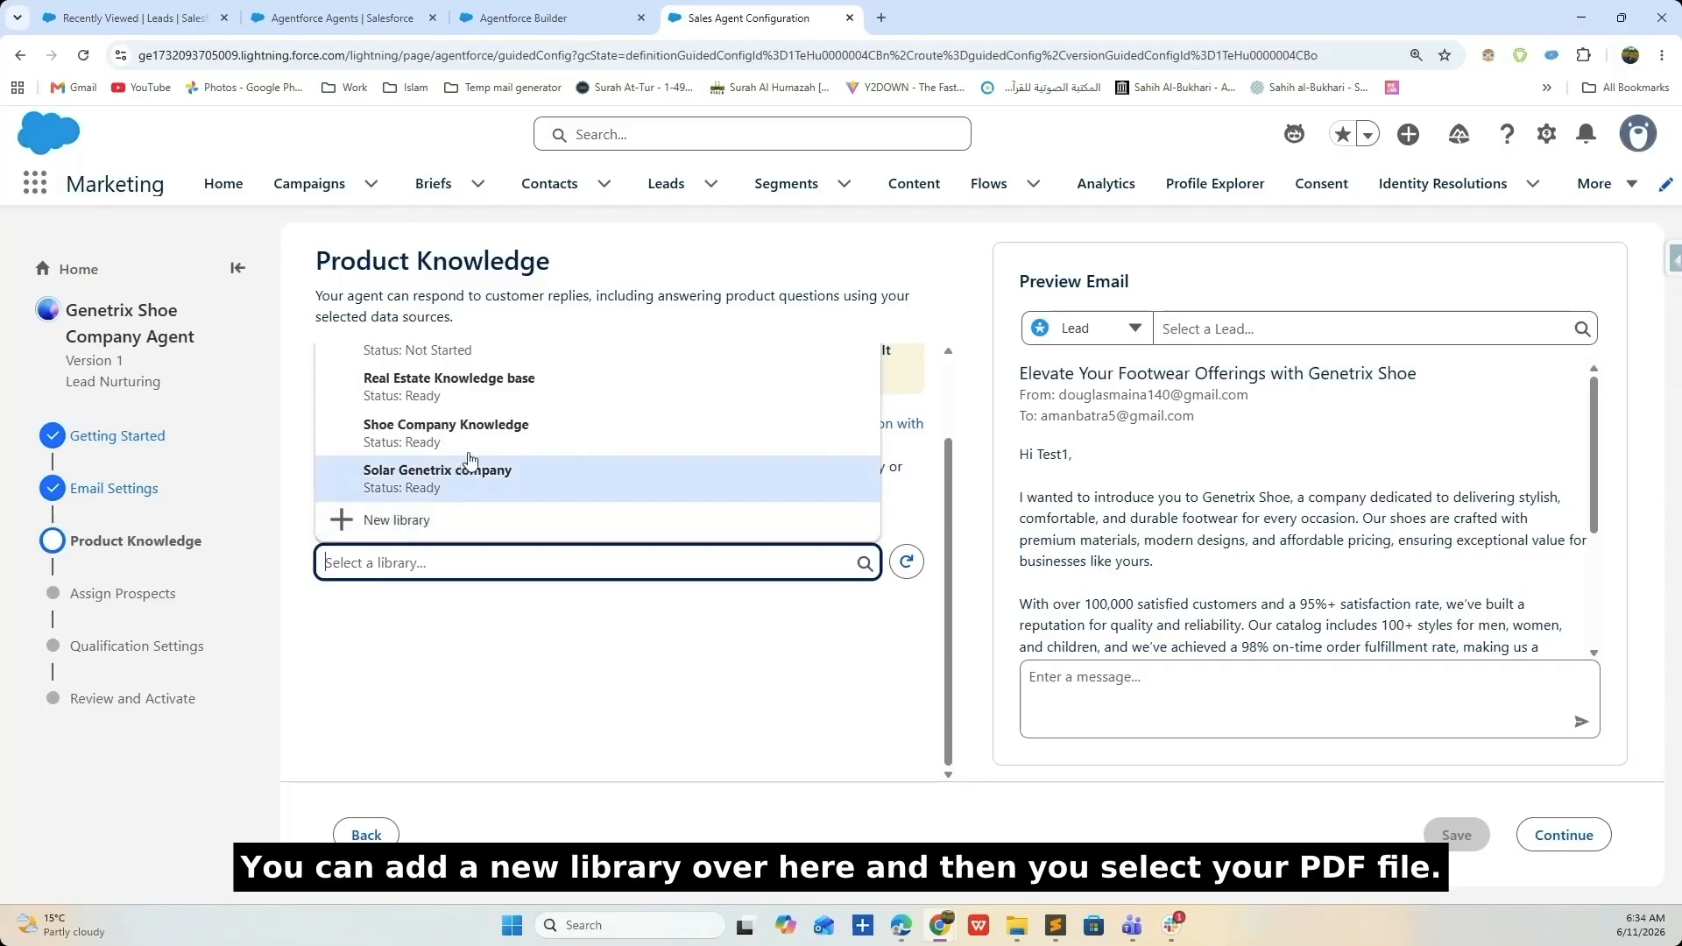
{"action": "left_click", "coordinate": [392, 529]}
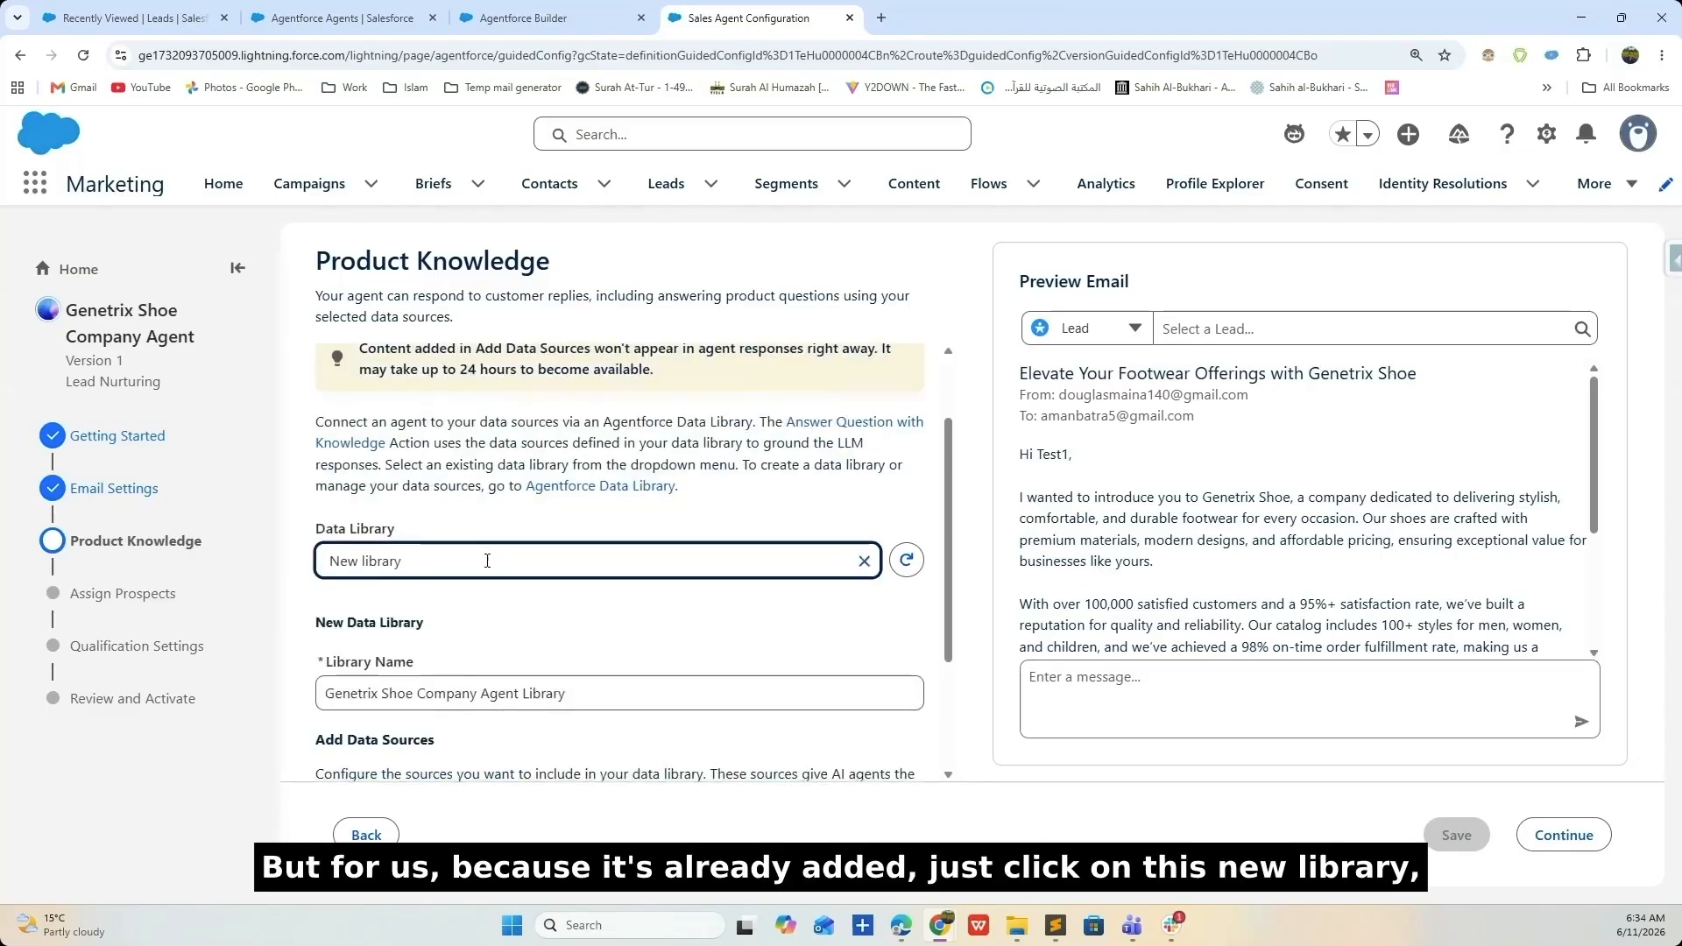
{"action": "scroll", "coordinate": [490, 557], "scroll_direction": "down", "scroll_amount": 2}
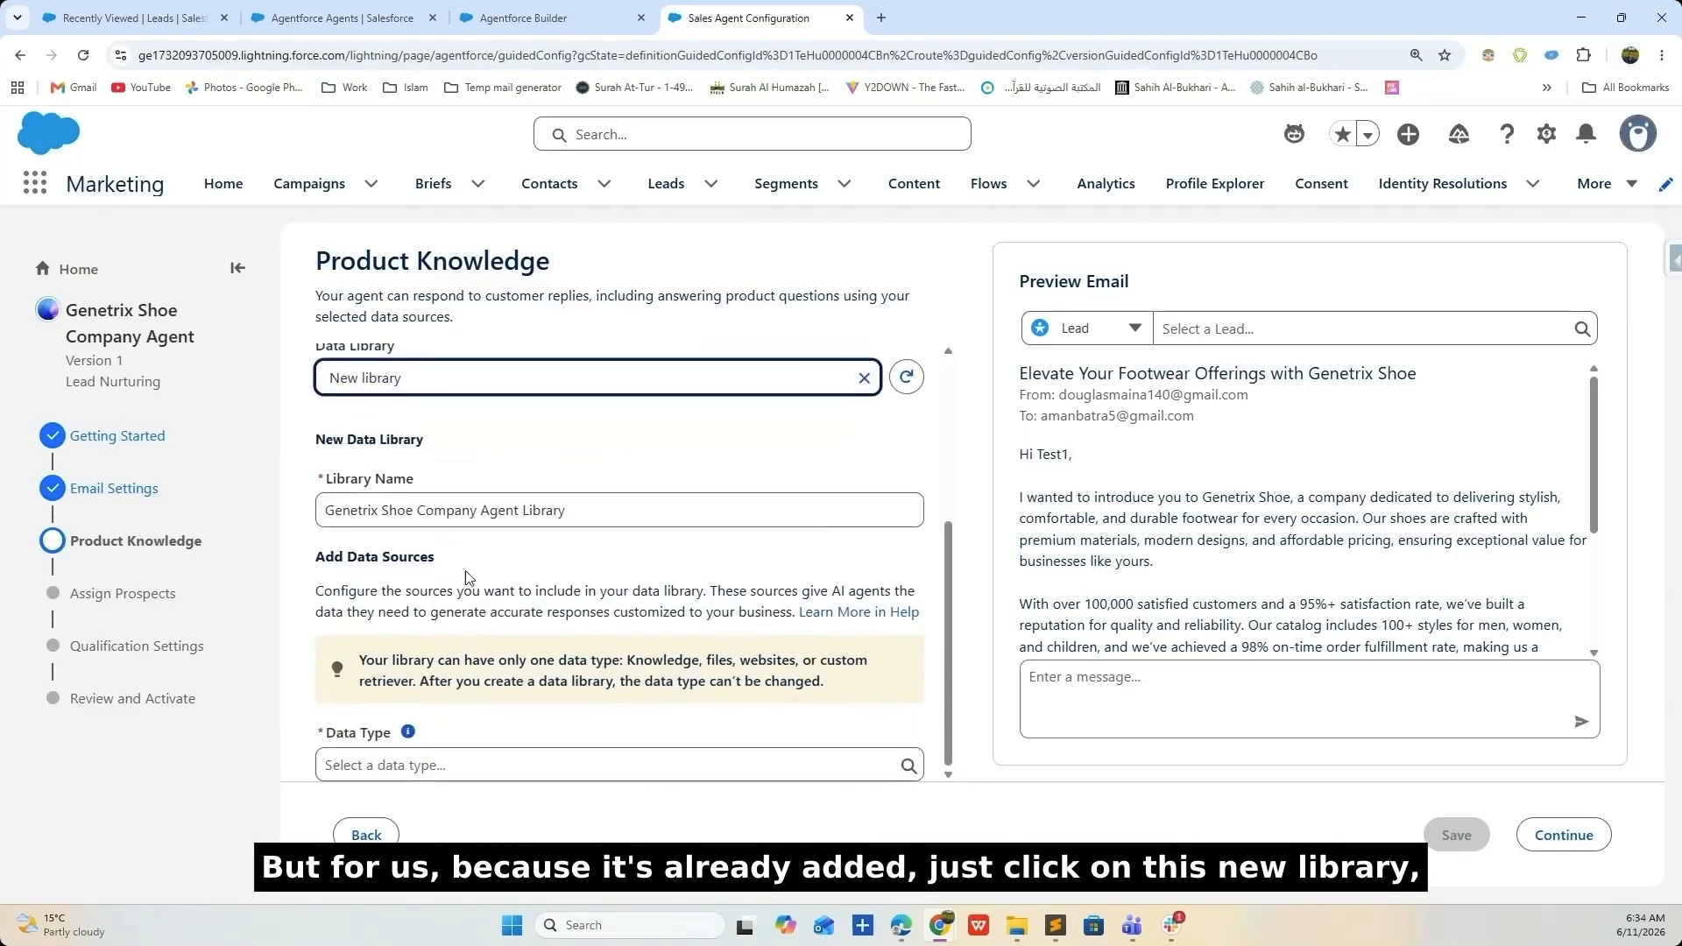
{"action": "left_click", "coordinate": [456, 767]}
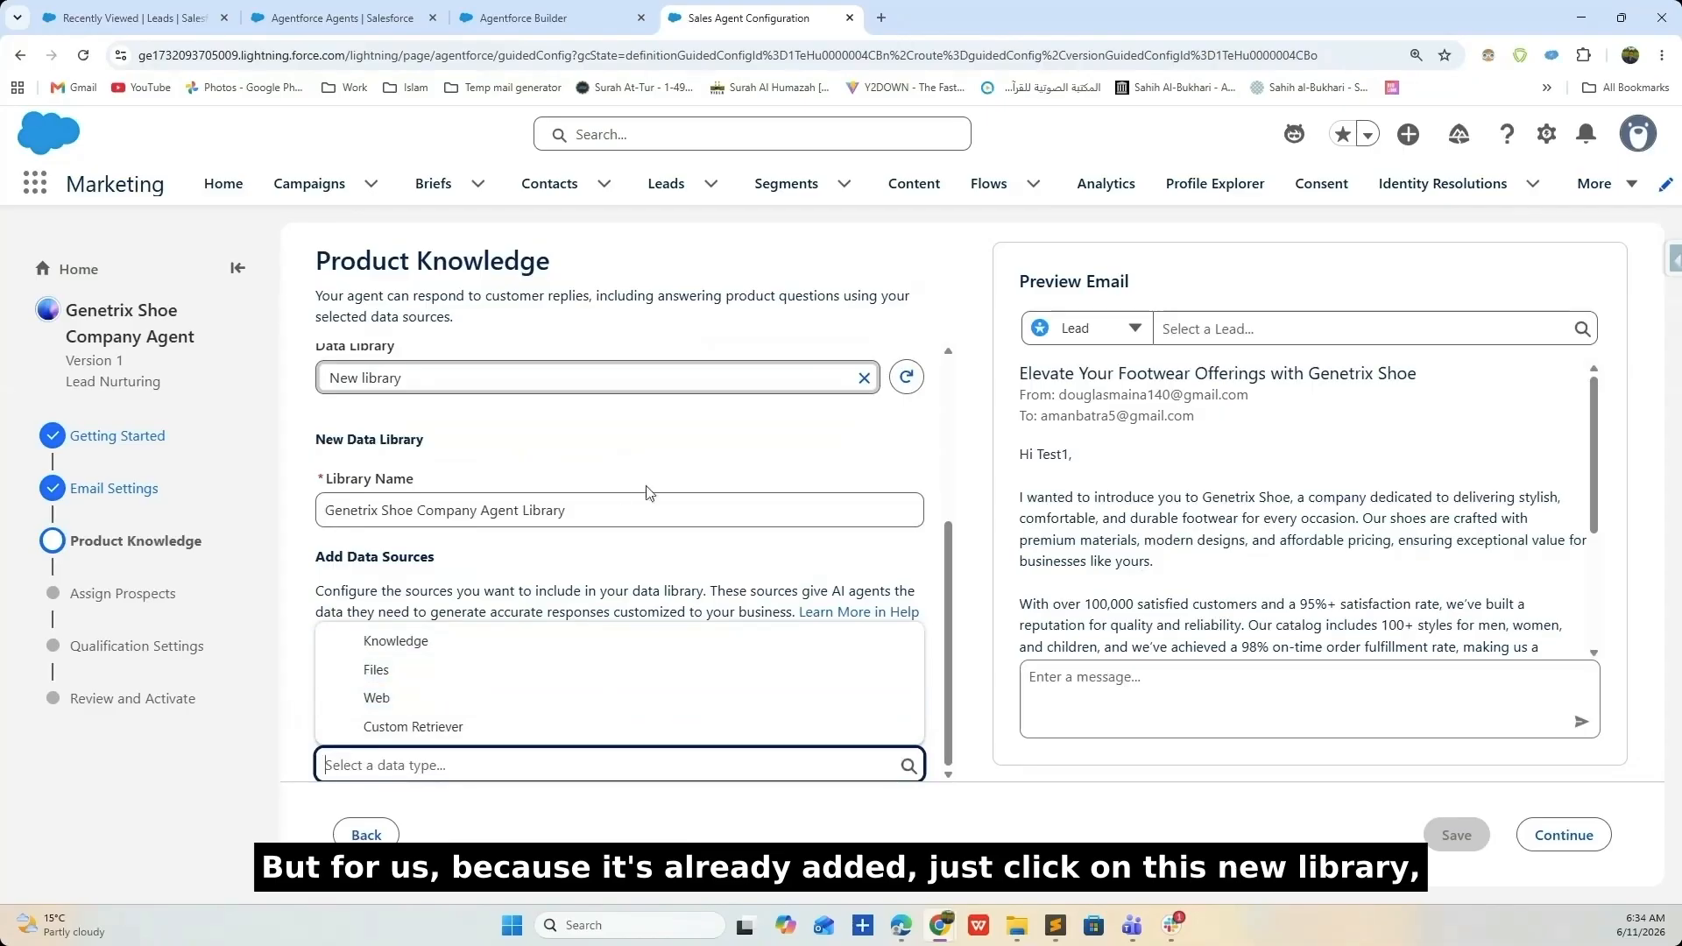
{"action": "left_click", "coordinate": [864, 378]}
{"action": "left_click", "coordinate": [561, 562]}
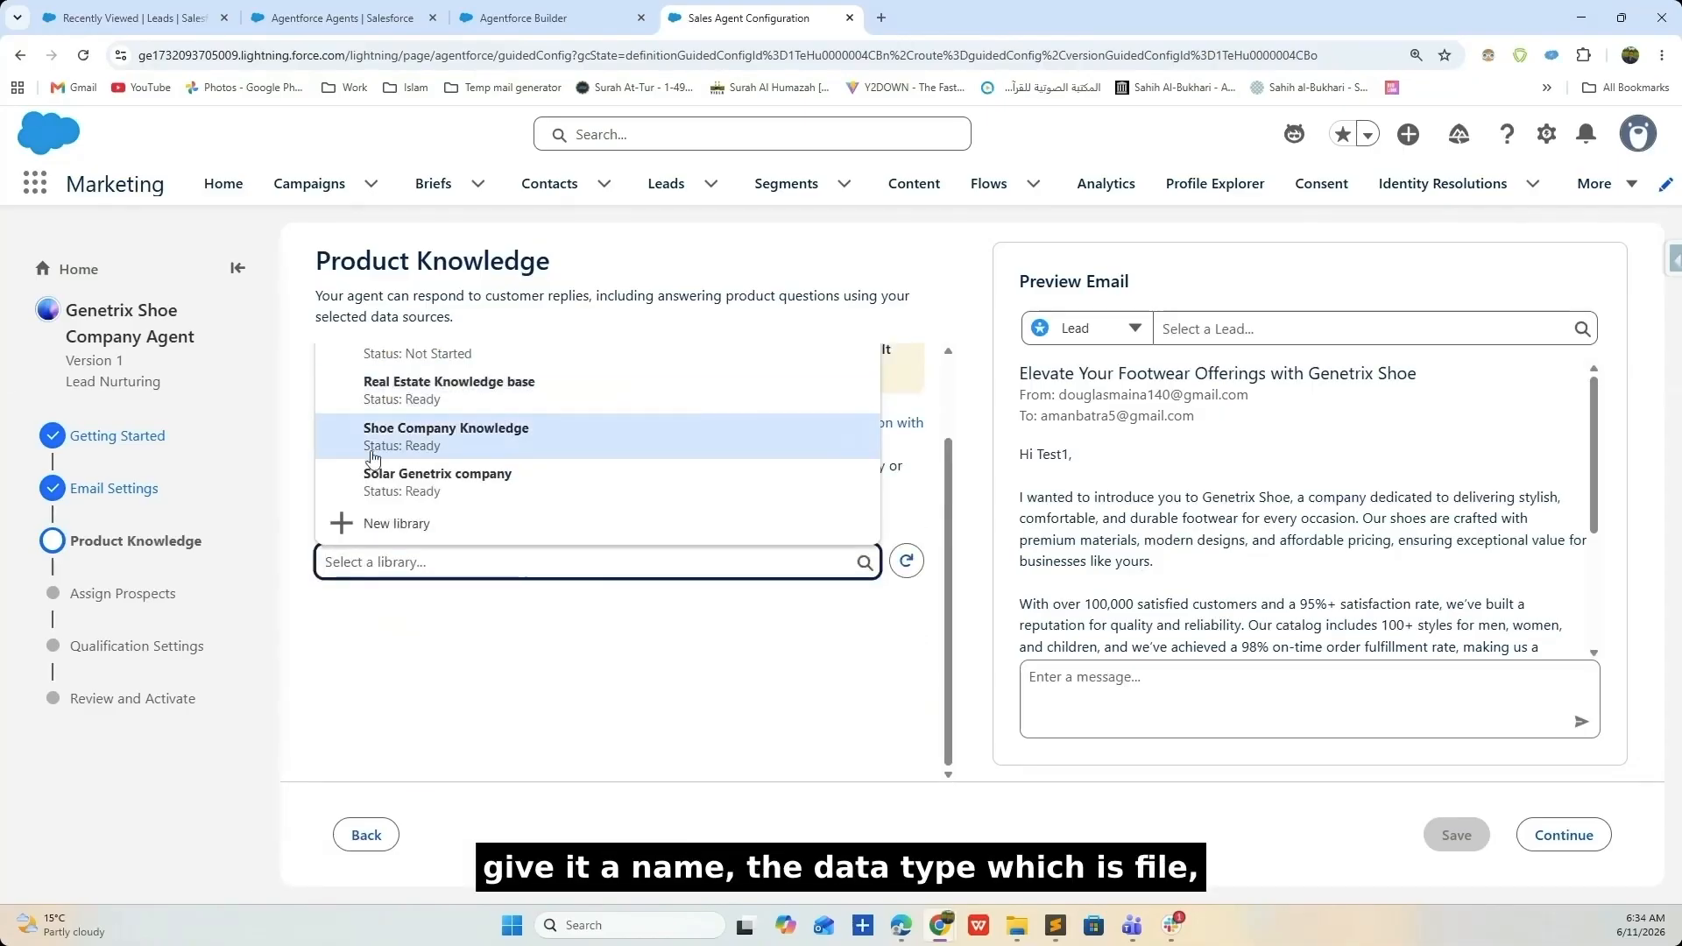
{"action": "left_click", "coordinate": [450, 443]}
- Save the data library choice and continue to the Assign Prospects step
{"action": "scroll", "coordinate": [445, 531], "scroll_direction": "down", "scroll_amount": 4}
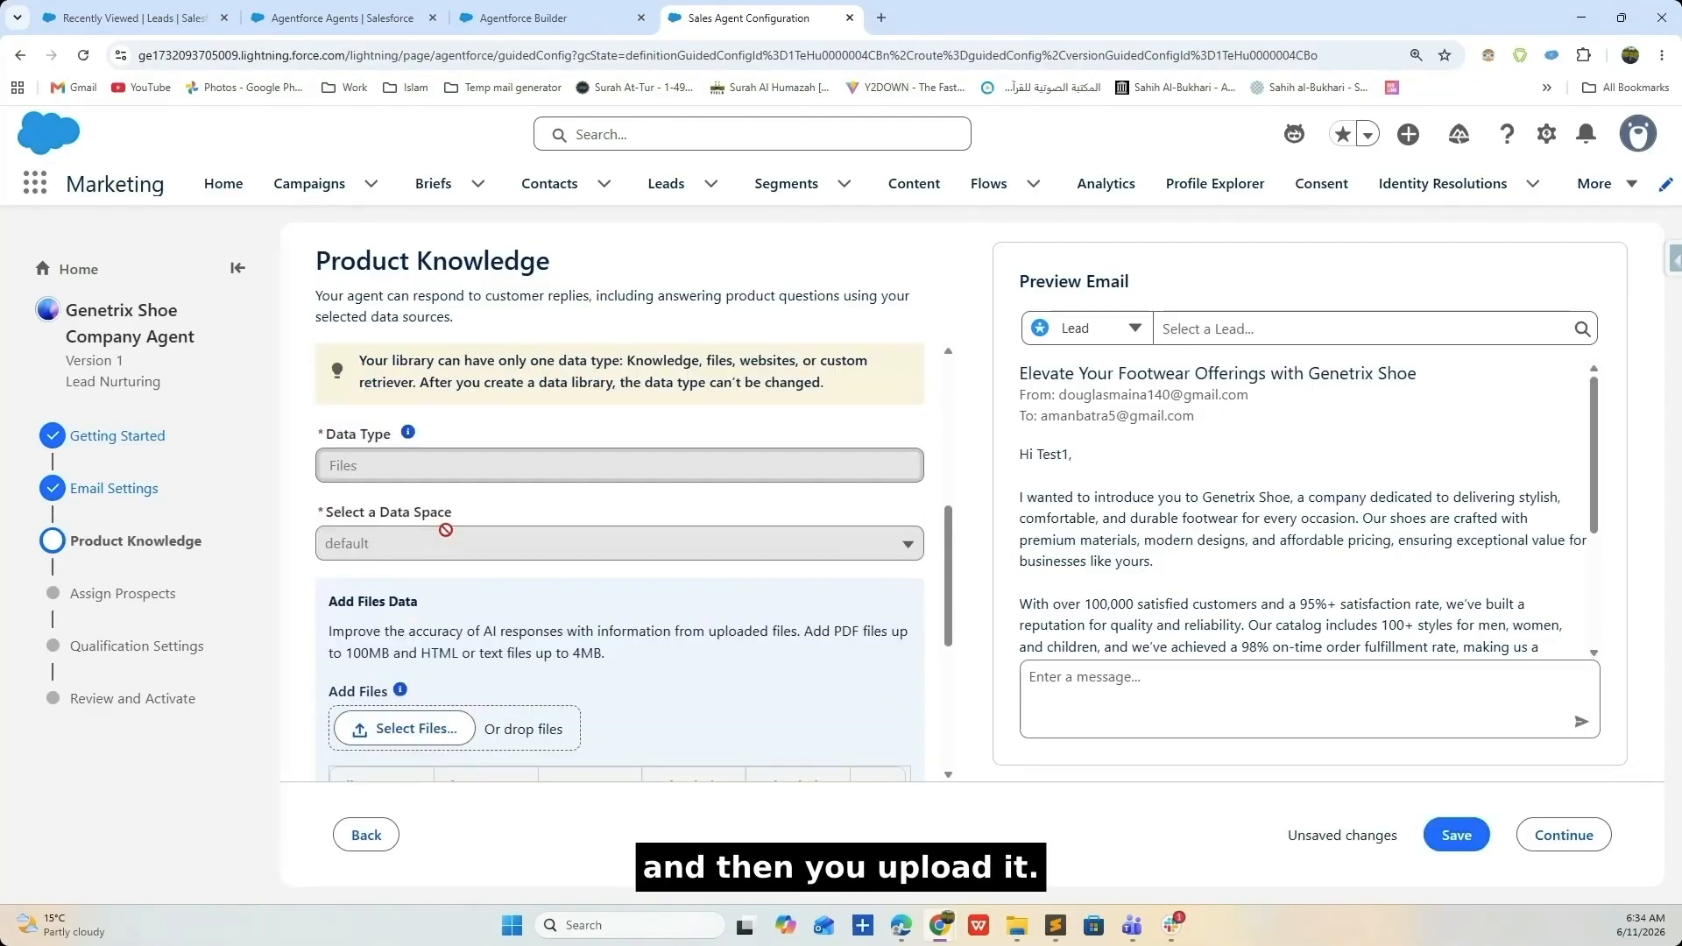
{"action": "scroll", "coordinate": [446, 530], "scroll_direction": "down", "scroll_amount": 3}
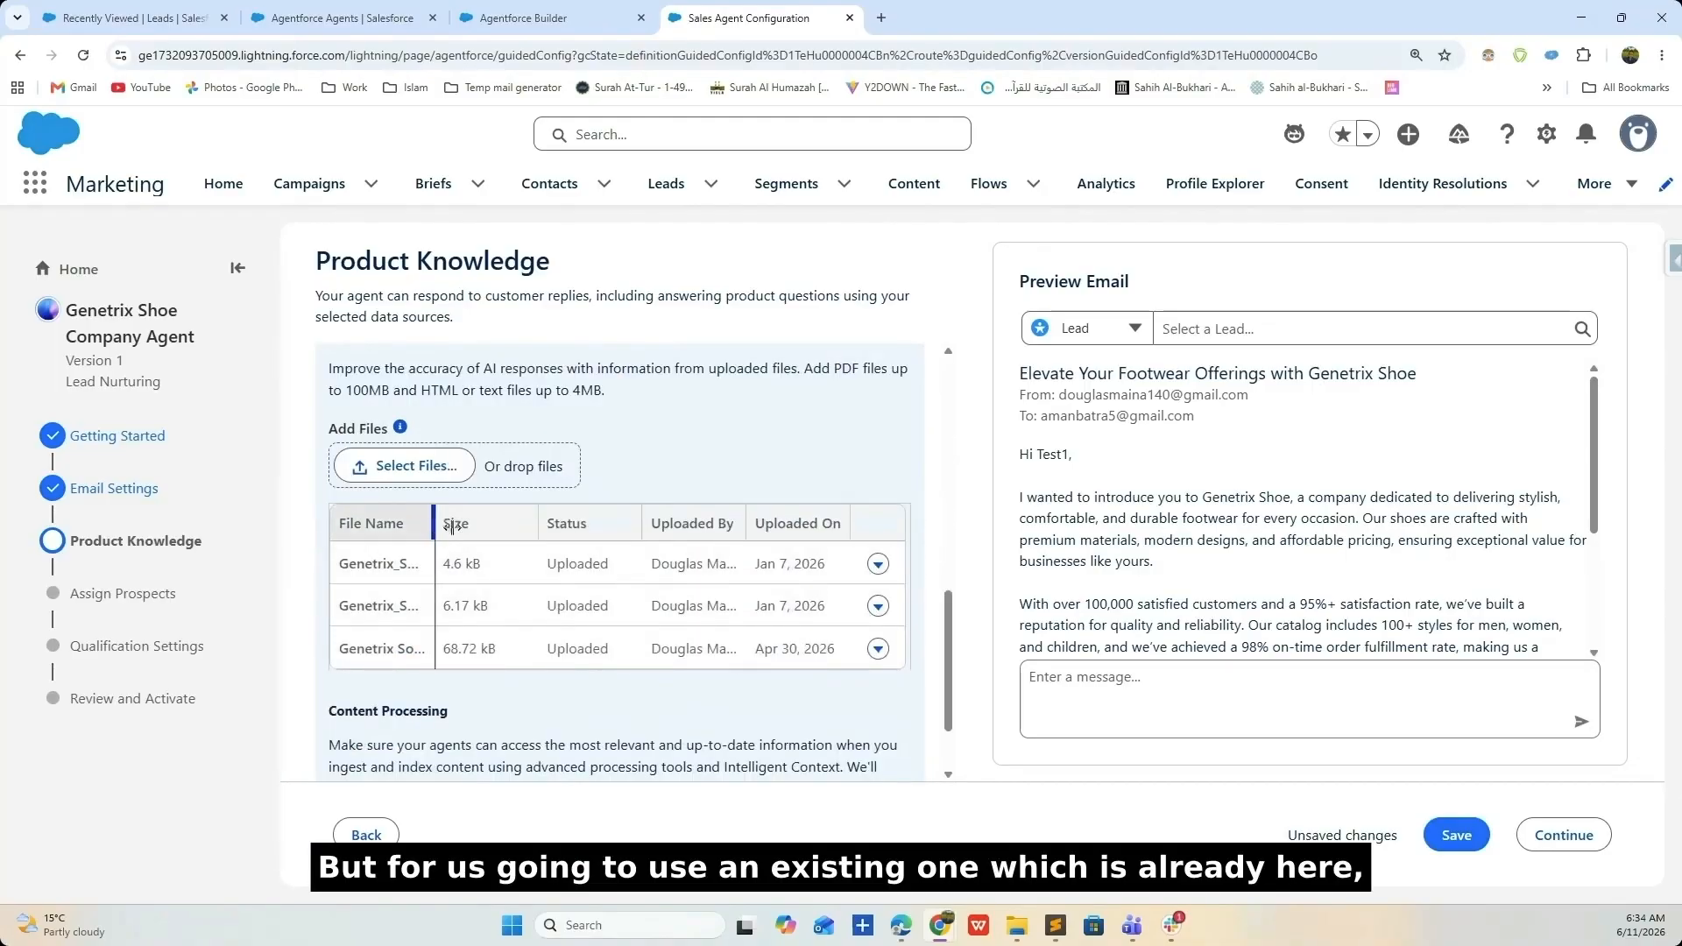
{"action": "left_click_drag", "start_coordinate": [452, 526], "coordinate": [568, 525]}
{"action": "scroll", "coordinate": [539, 571], "scroll_direction": "down", "scroll_amount": 1}
{"action": "scroll", "coordinate": [640, 564], "scroll_direction": "up", "scroll_amount": 5}
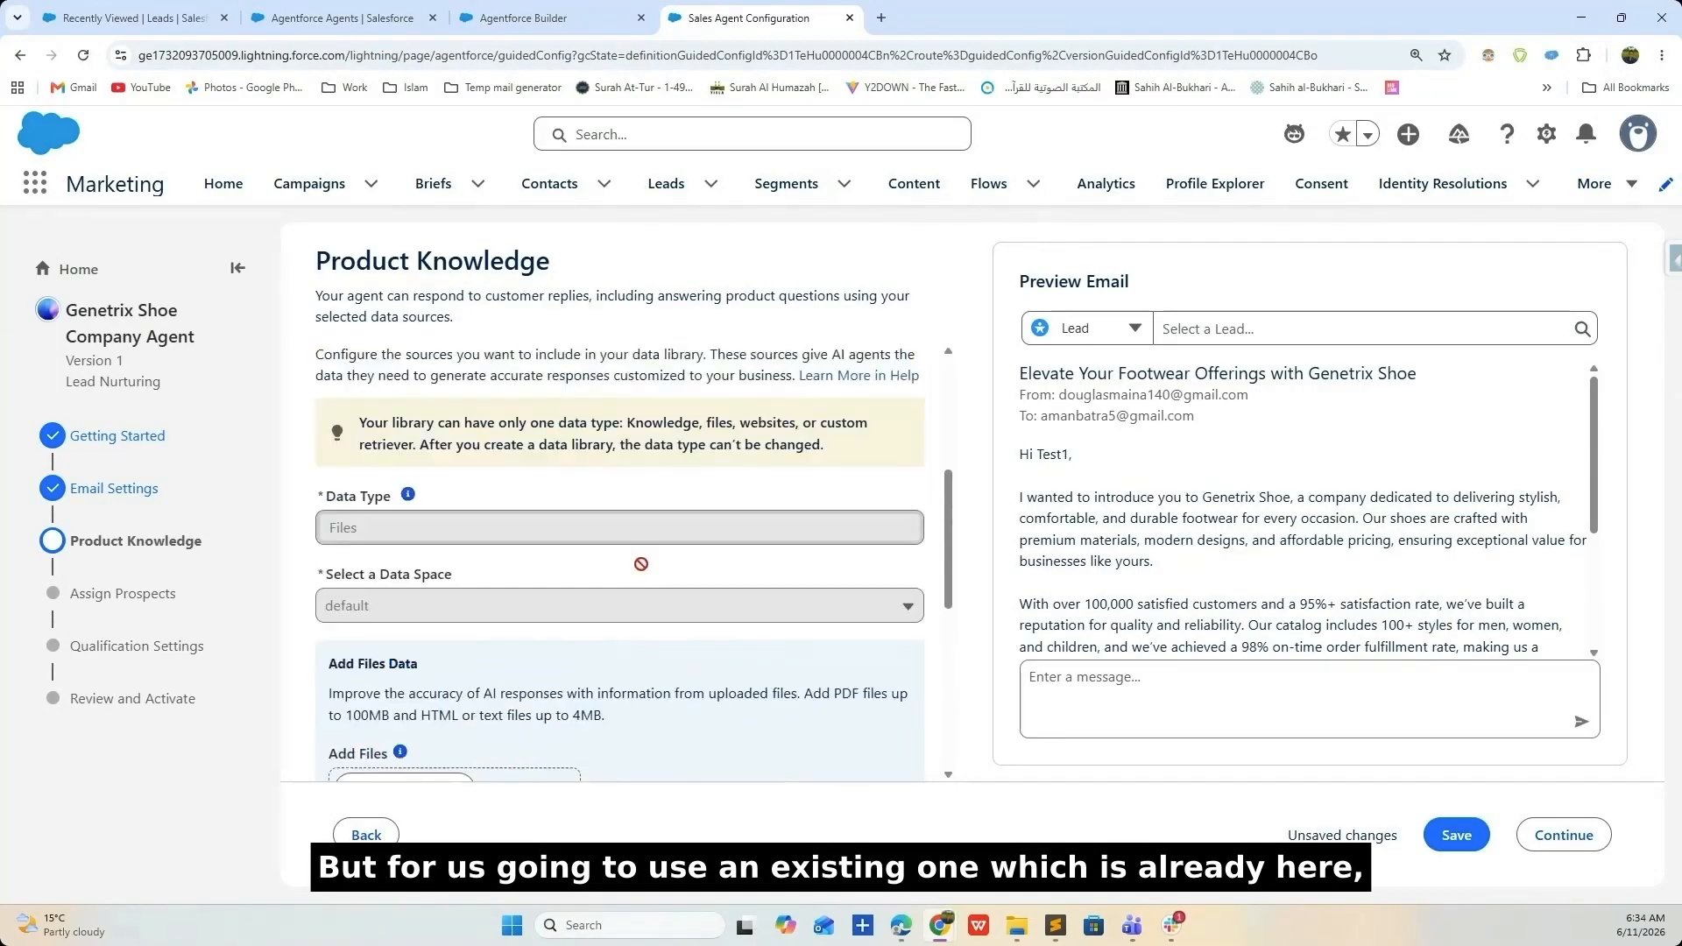
{"action": "scroll", "coordinate": [641, 564], "scroll_direction": "up", "scroll_amount": 5}
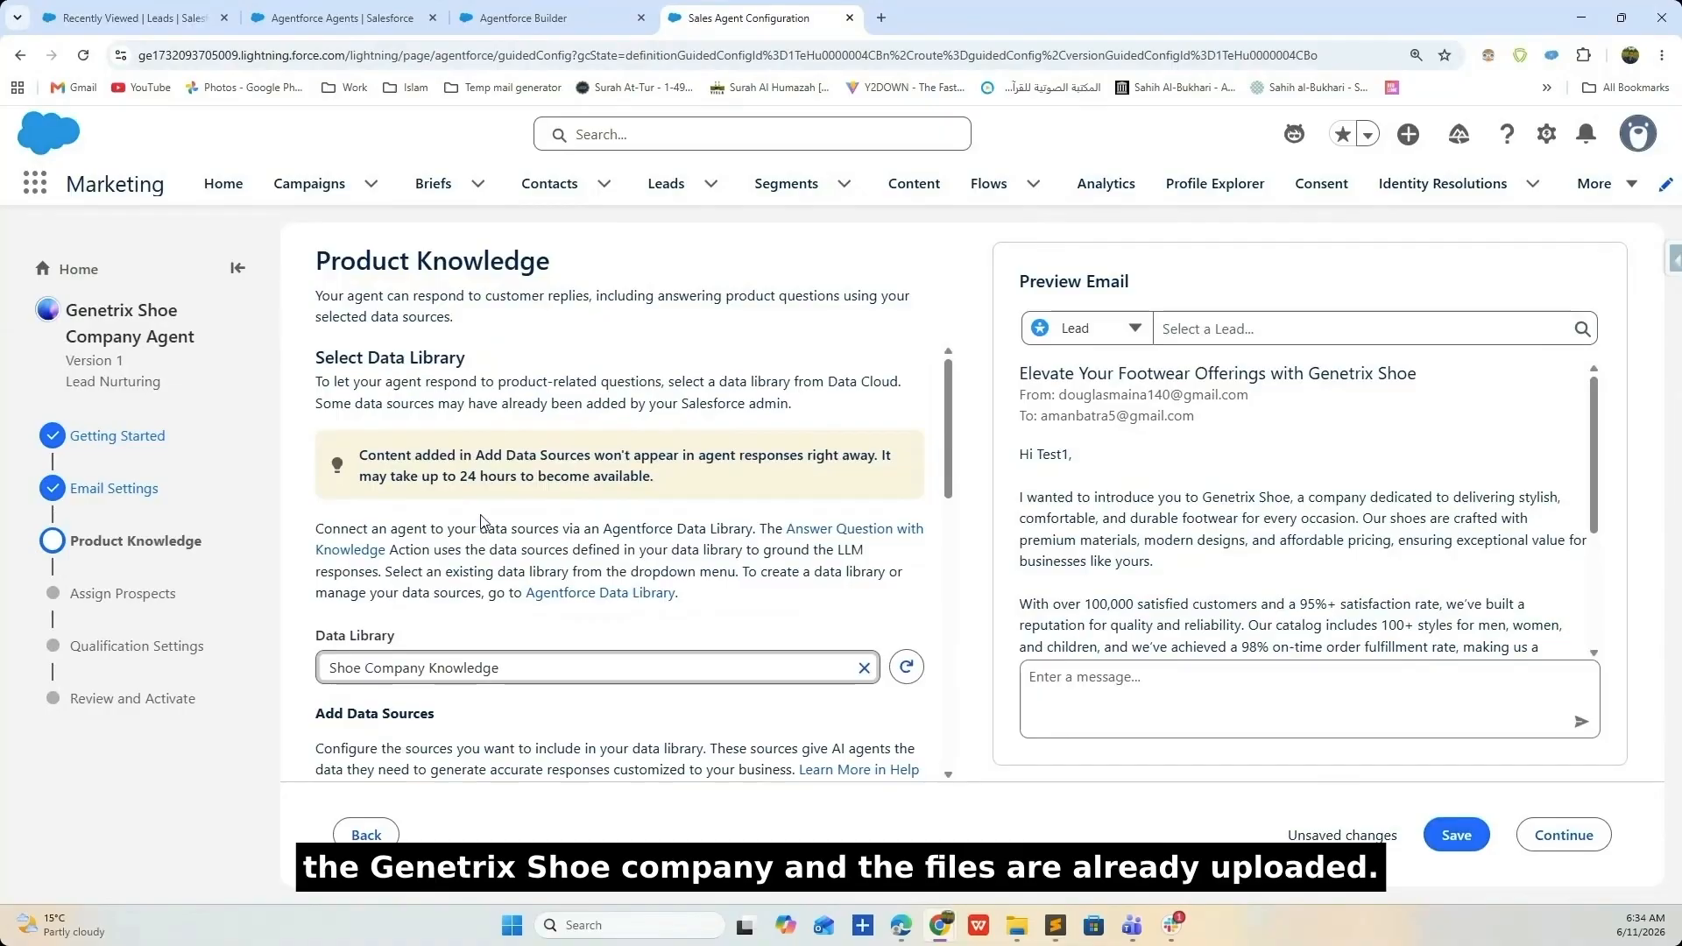
{"action": "left_click", "coordinate": [1457, 833]}
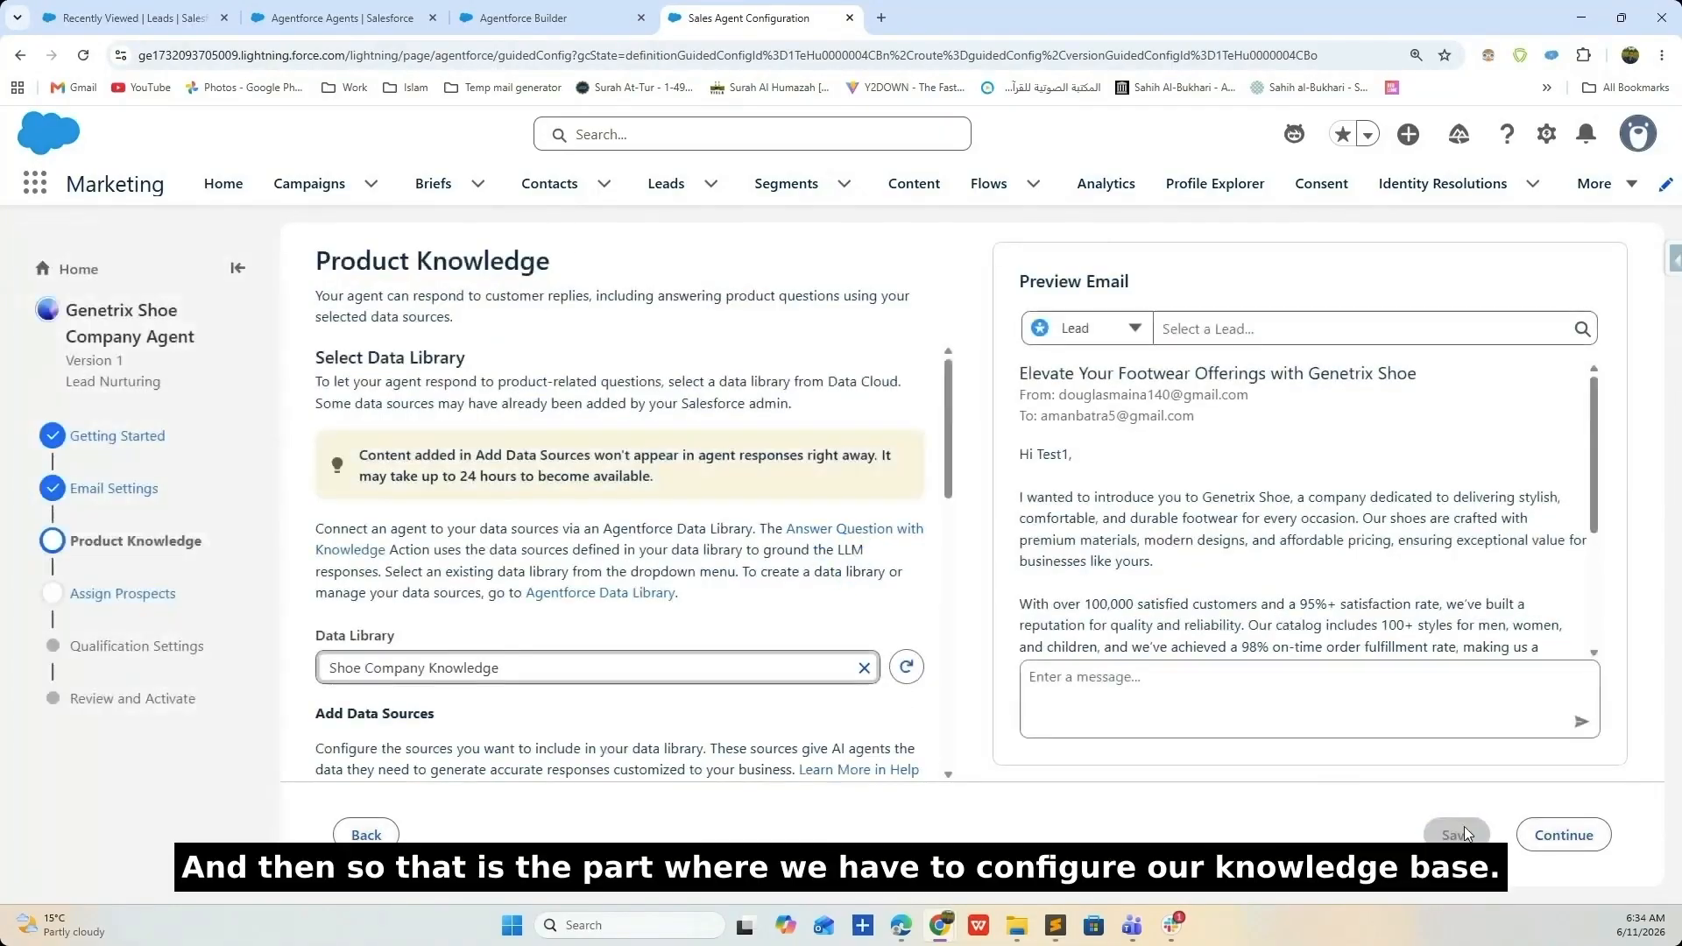
{"action": "left_click", "coordinate": [1566, 837]}
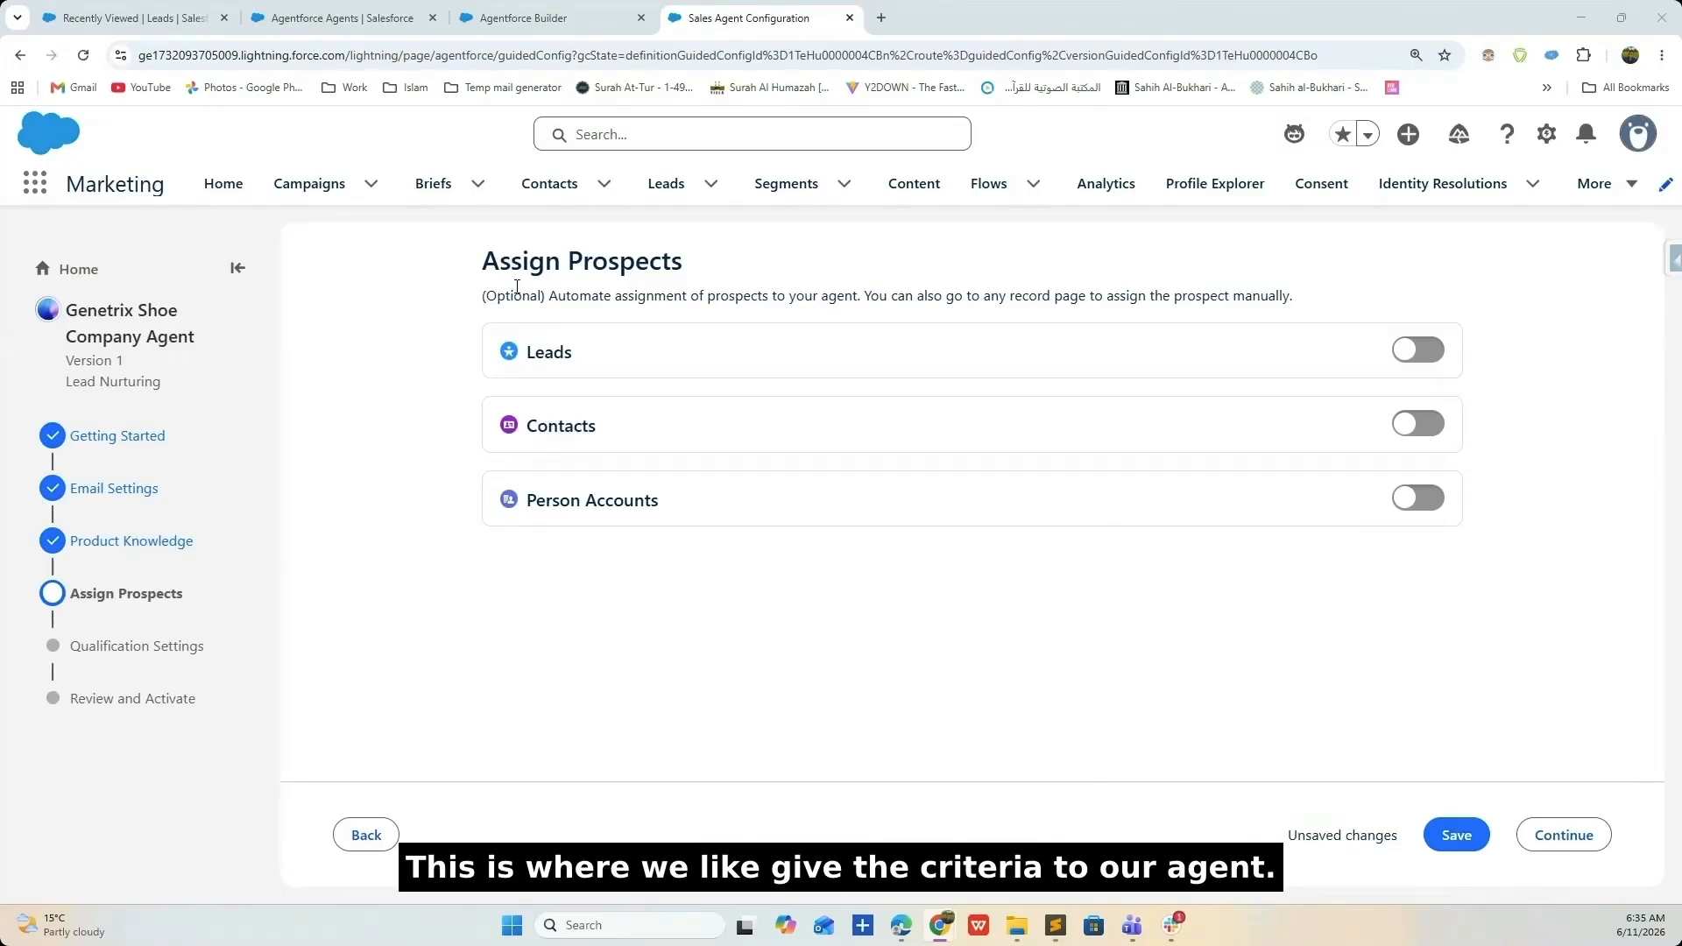
- Turn on lead assignment when a lead is created or updated, with condition Industry = Manufacturing
{"action": "left_click", "coordinate": [1416, 348]}
{"action": "left_click", "coordinate": [510, 462]}
{"action": "left_click", "coordinate": [583, 544]}
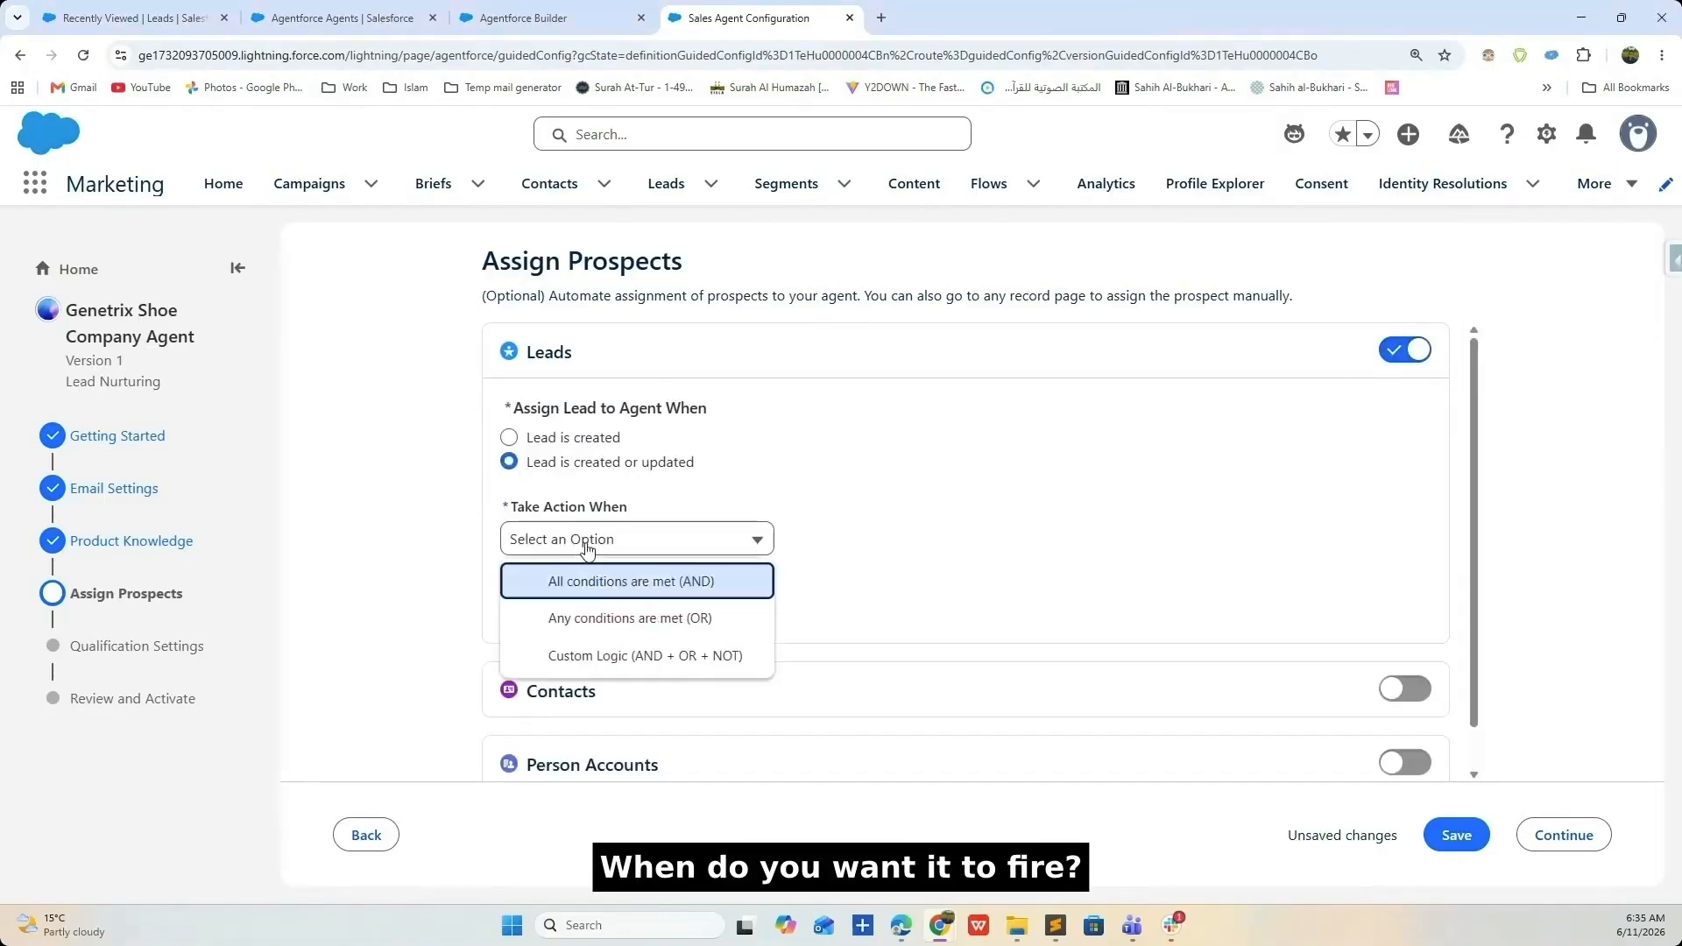
{"action": "left_click", "coordinate": [614, 580]}
{"action": "left_click", "coordinate": [614, 585]}
{"action": "left_click", "coordinate": [723, 603]}
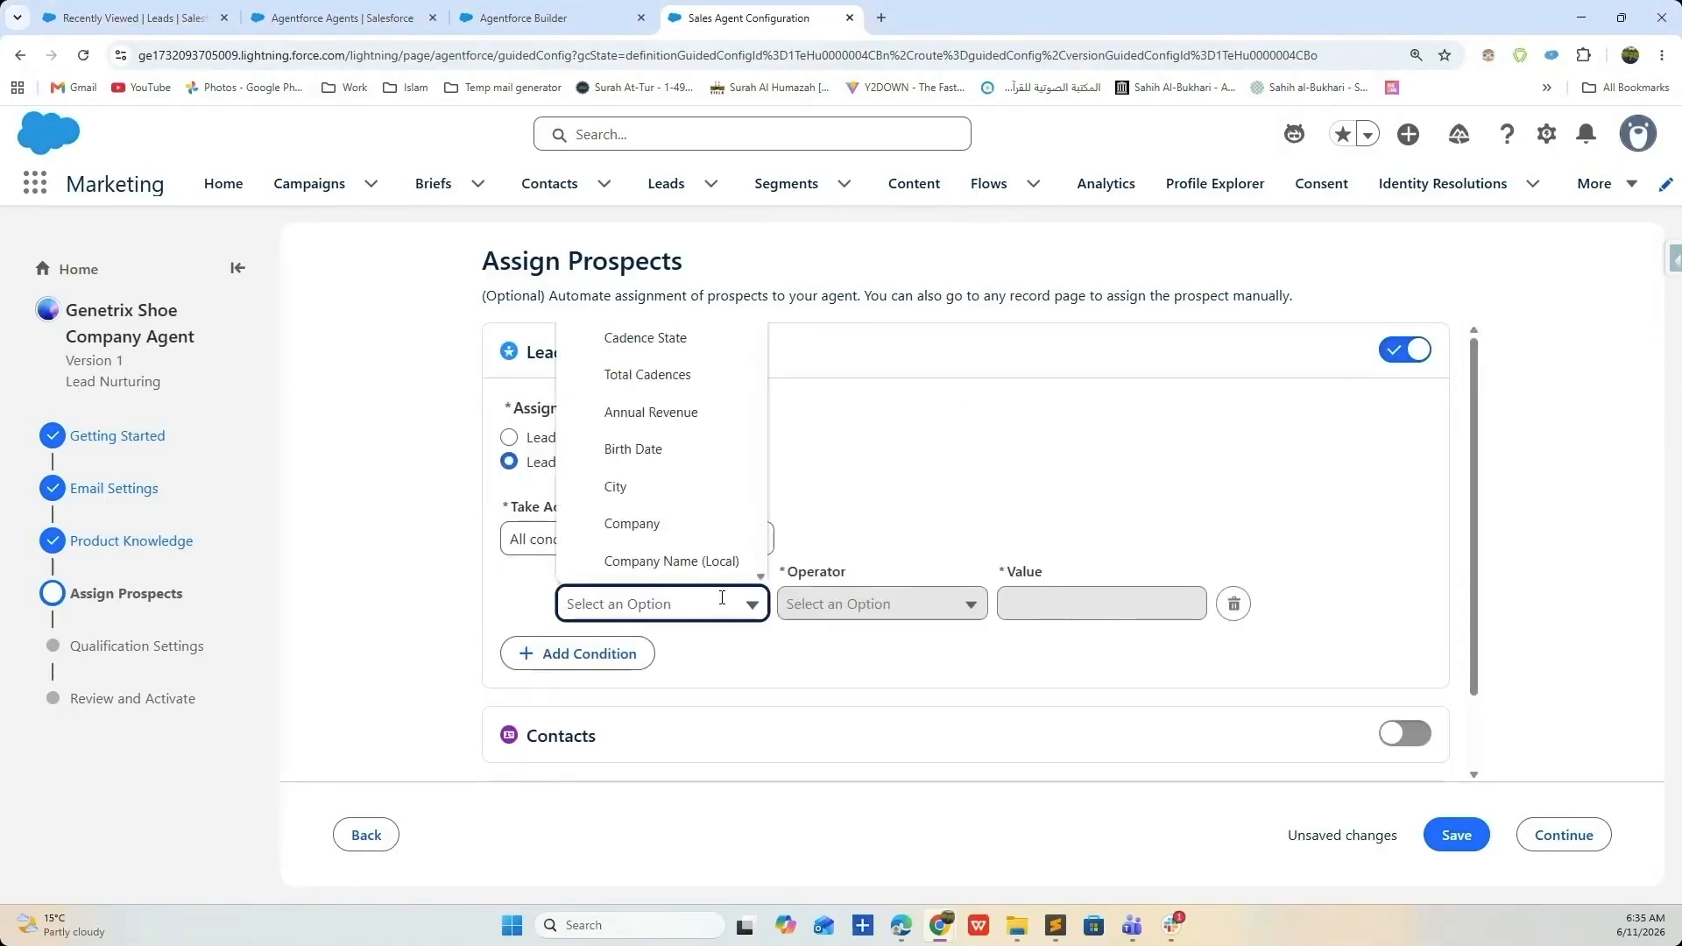
{"action": "type", "text": "indus"}
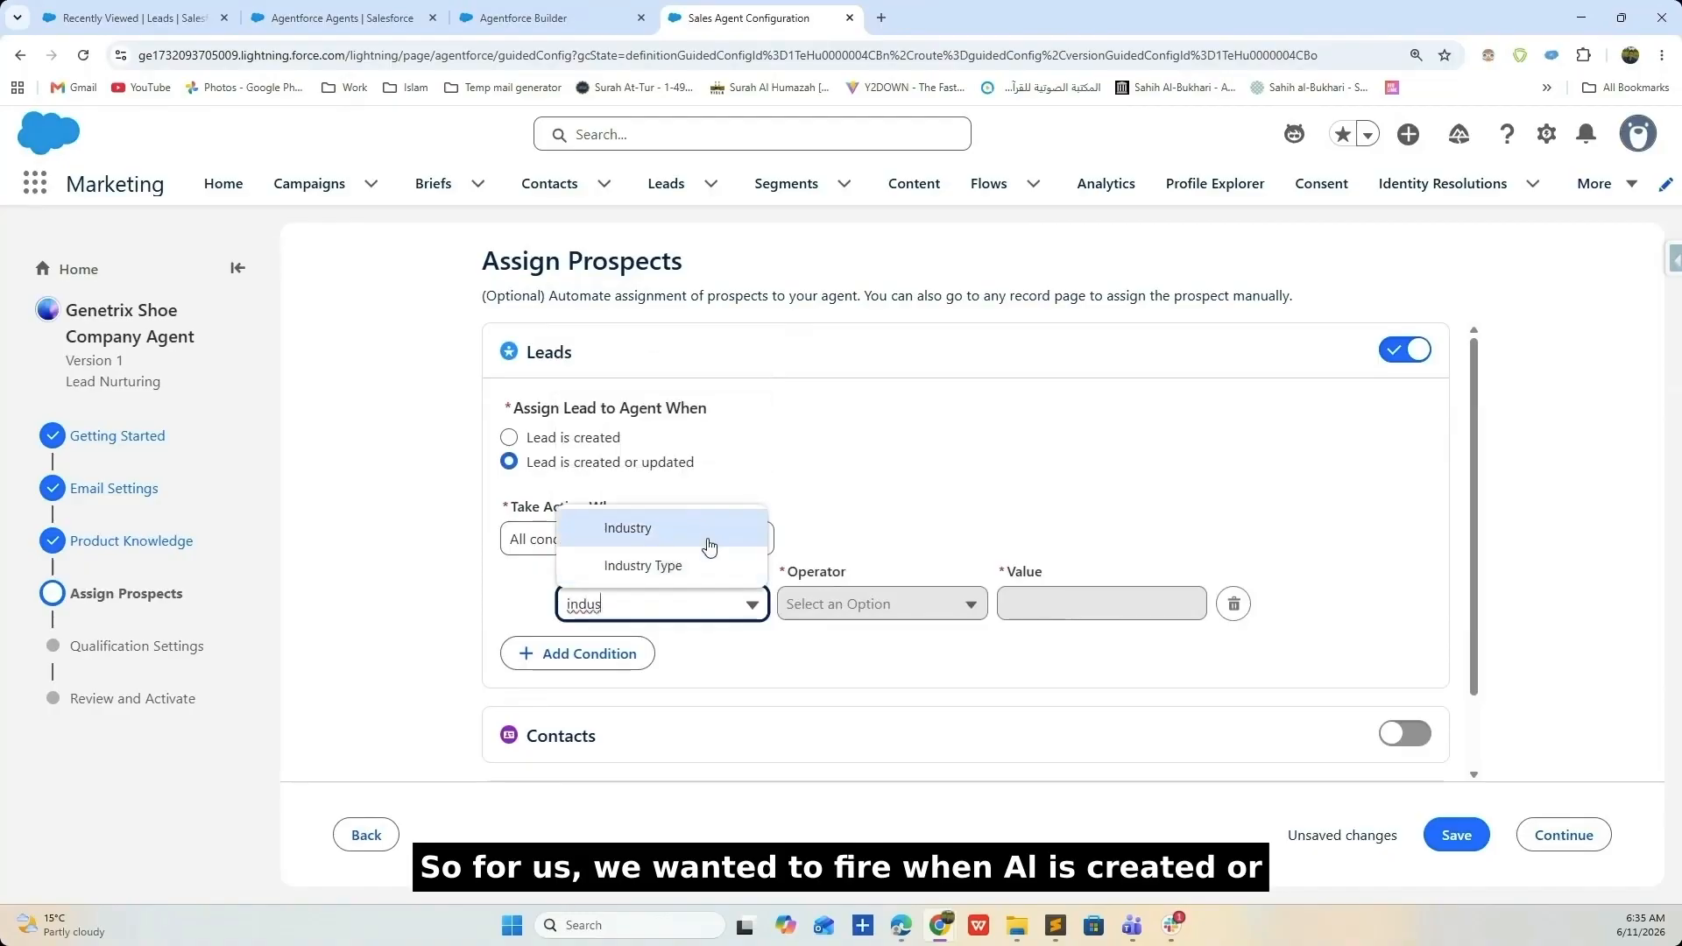
{"action": "left_click", "coordinate": [706, 528]}
{"action": "left_click", "coordinate": [872, 605]}
{"action": "left_click", "coordinate": [1065, 608]}
{"action": "scroll", "coordinate": [1088, 473], "scroll_direction": "down", "scroll_amount": 3}
{"action": "scroll", "coordinate": [1086, 473], "scroll_direction": "down", "scroll_amount": 5}
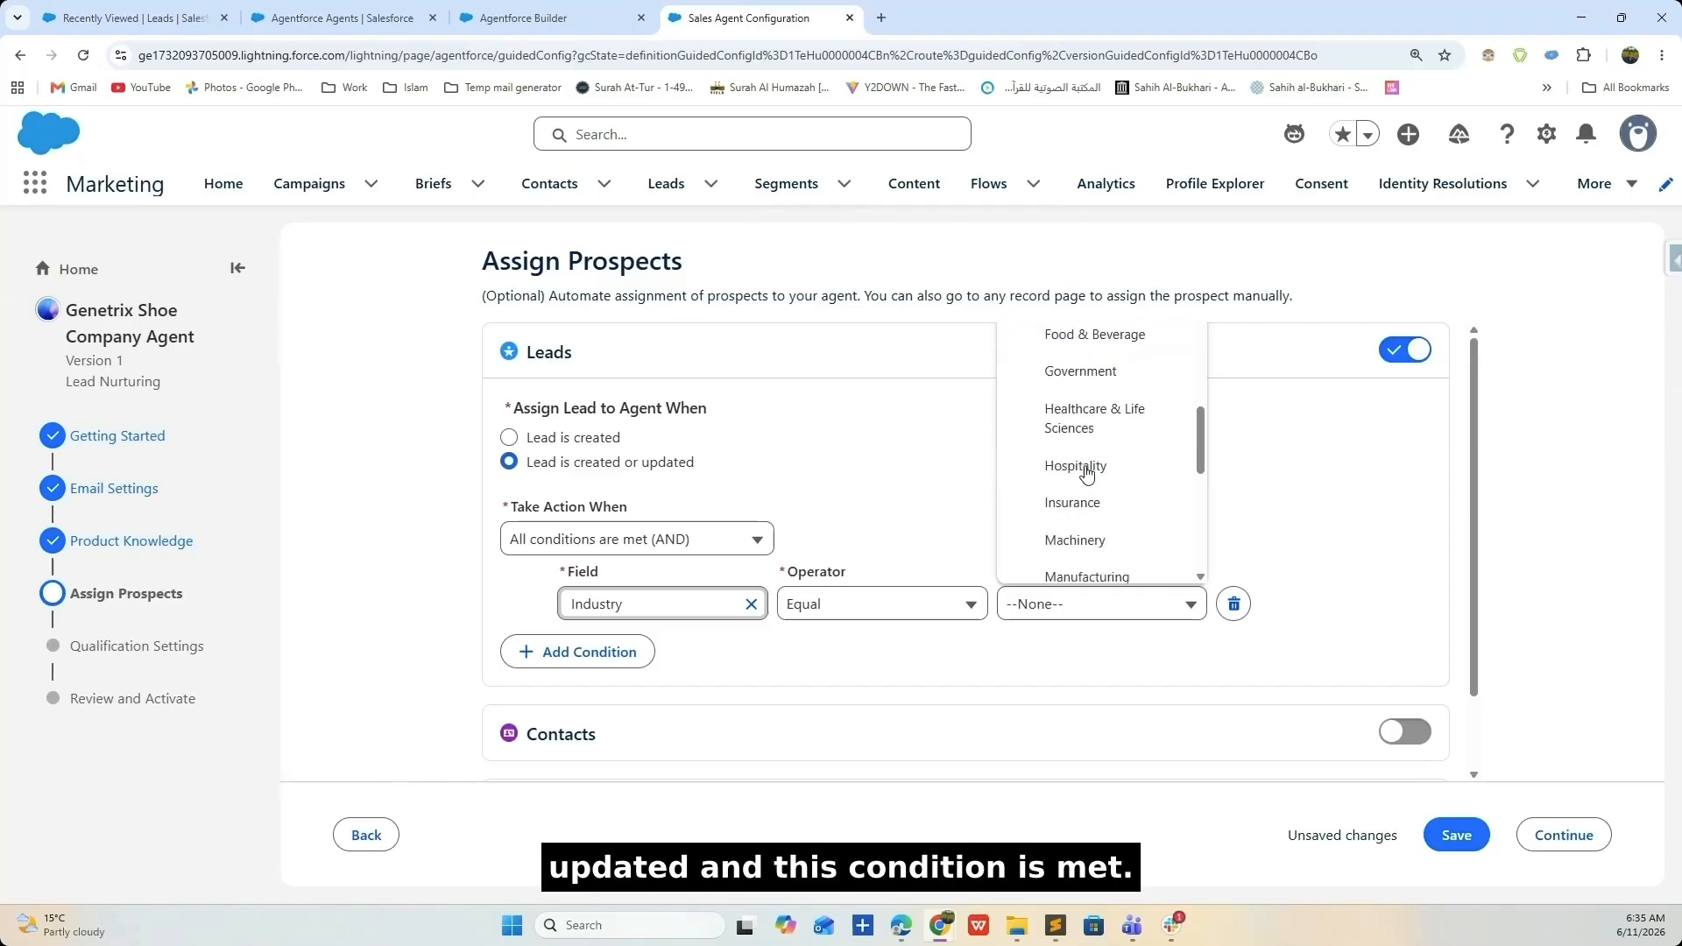
{"action": "left_click", "coordinate": [1087, 485]}
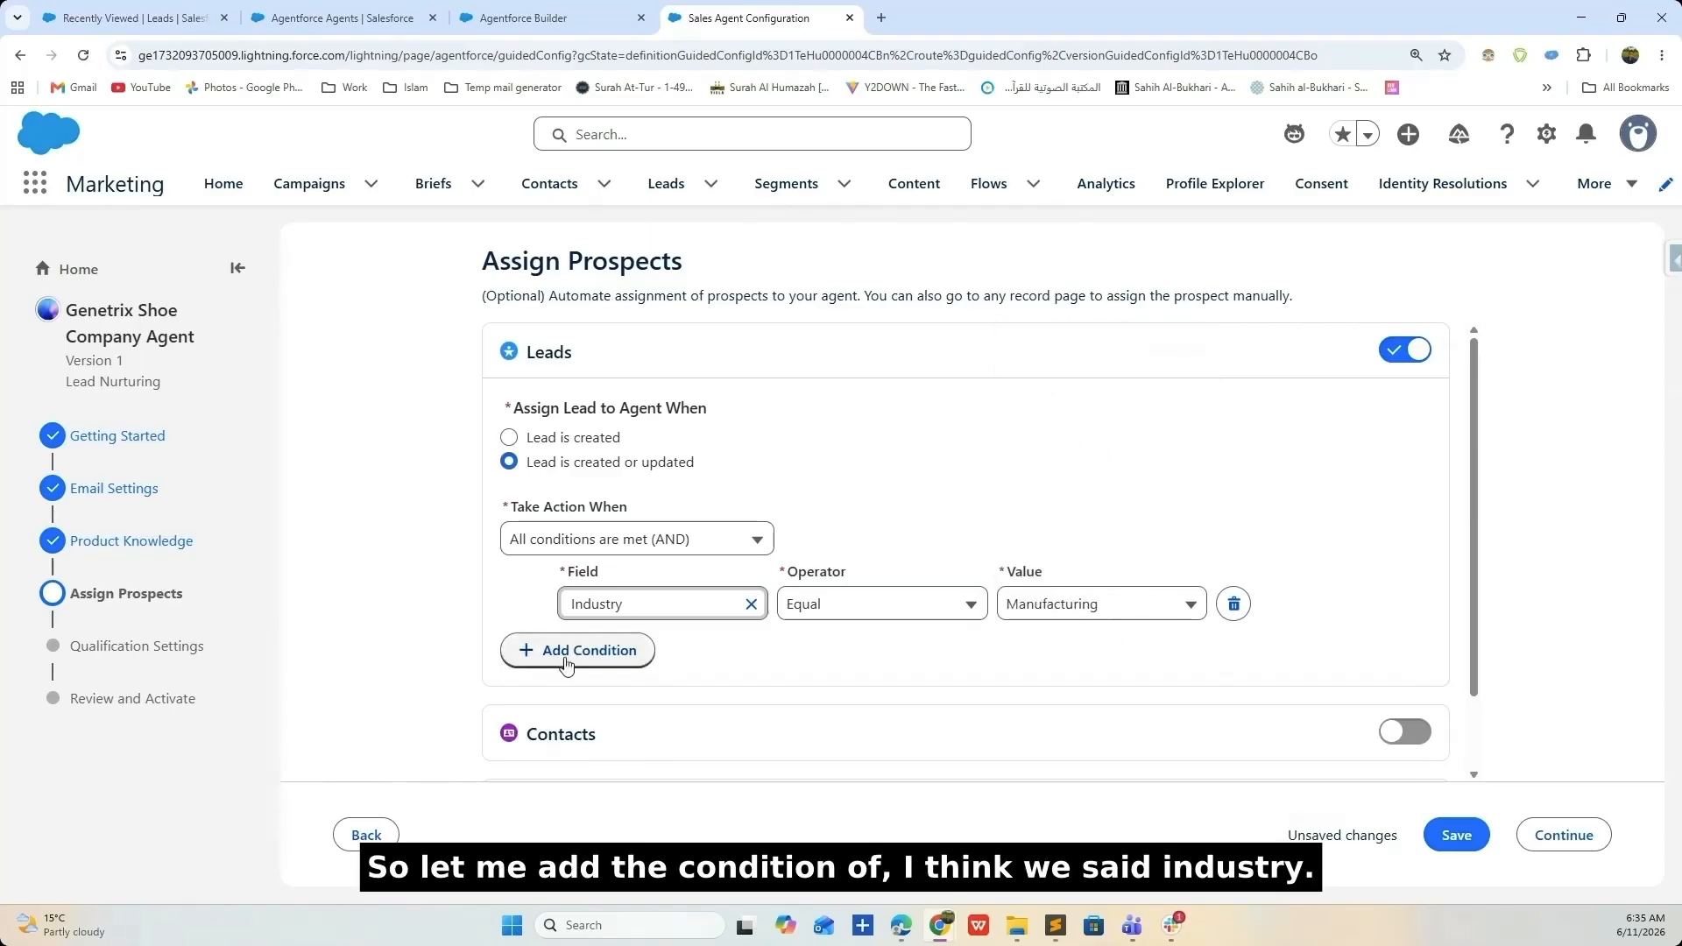
- Add a second condition Industry = Retail, match Any conditions (OR), then save and continue
{"action": "left_click", "coordinate": [614, 659]}
{"action": "left_click", "coordinate": [723, 543]}
{"action": "left_click", "coordinate": [661, 618]}
{"action": "left_click", "coordinate": [648, 669]}
{"action": "scroll", "coordinate": [677, 571], "scroll_direction": "down", "scroll_amount": 5}
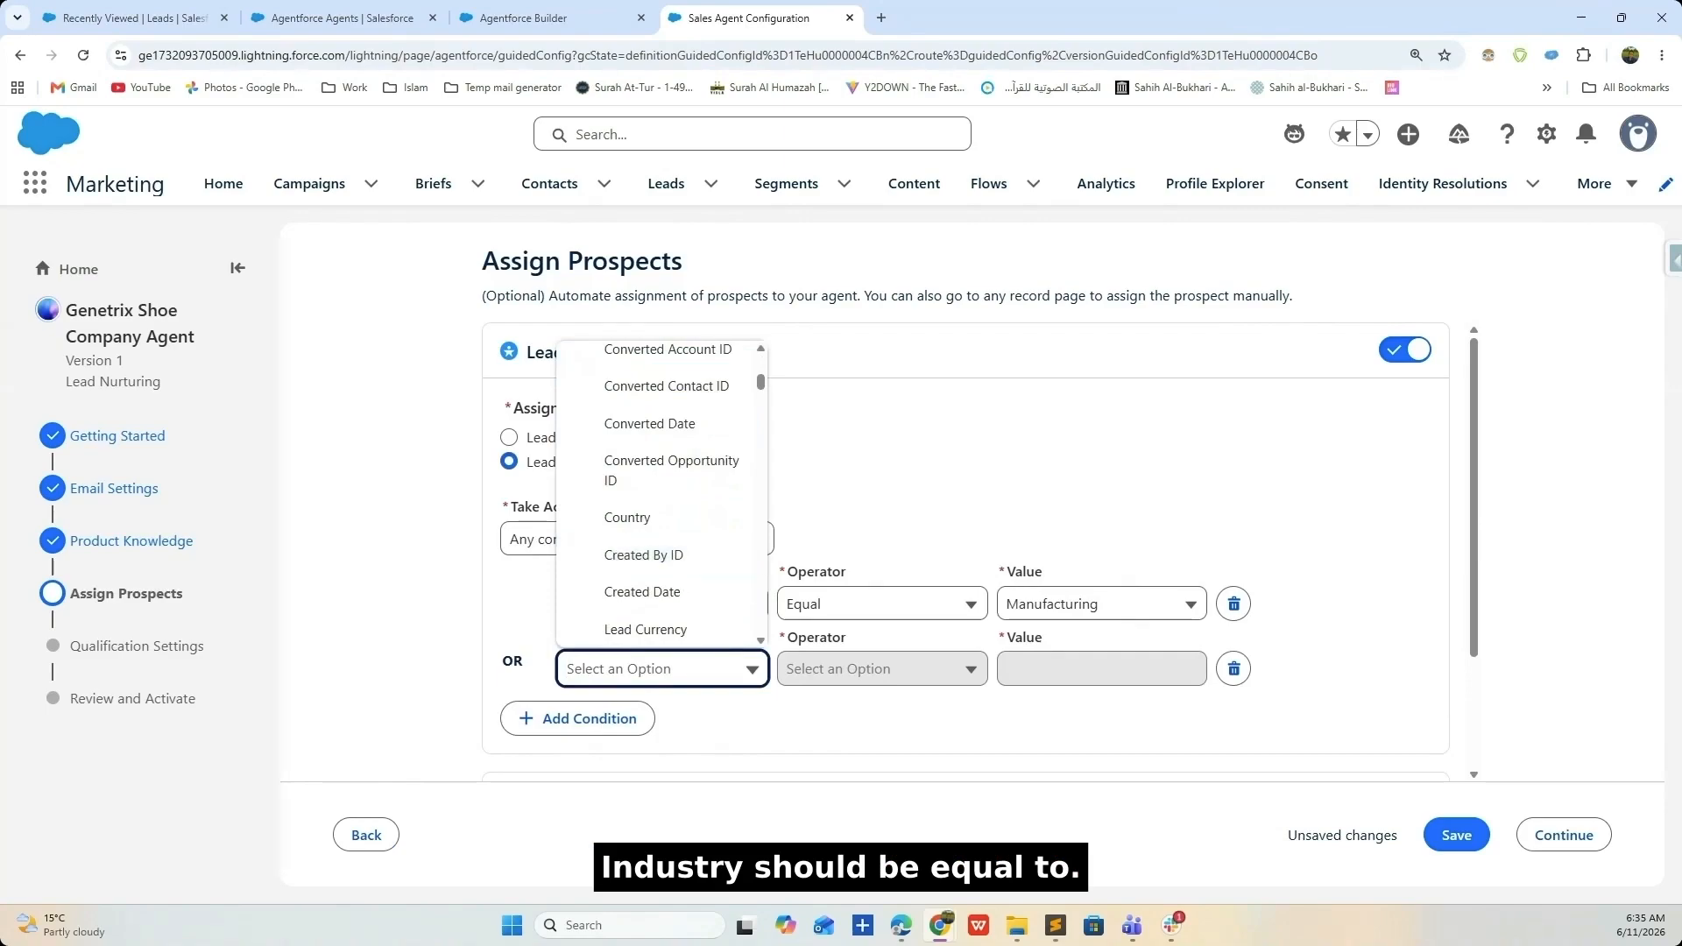
{"action": "scroll", "coordinate": [925, 421], "scroll_direction": "down", "scroll_amount": 2}
{"action": "scroll", "coordinate": [692, 413], "scroll_direction": "down", "scroll_amount": 6}
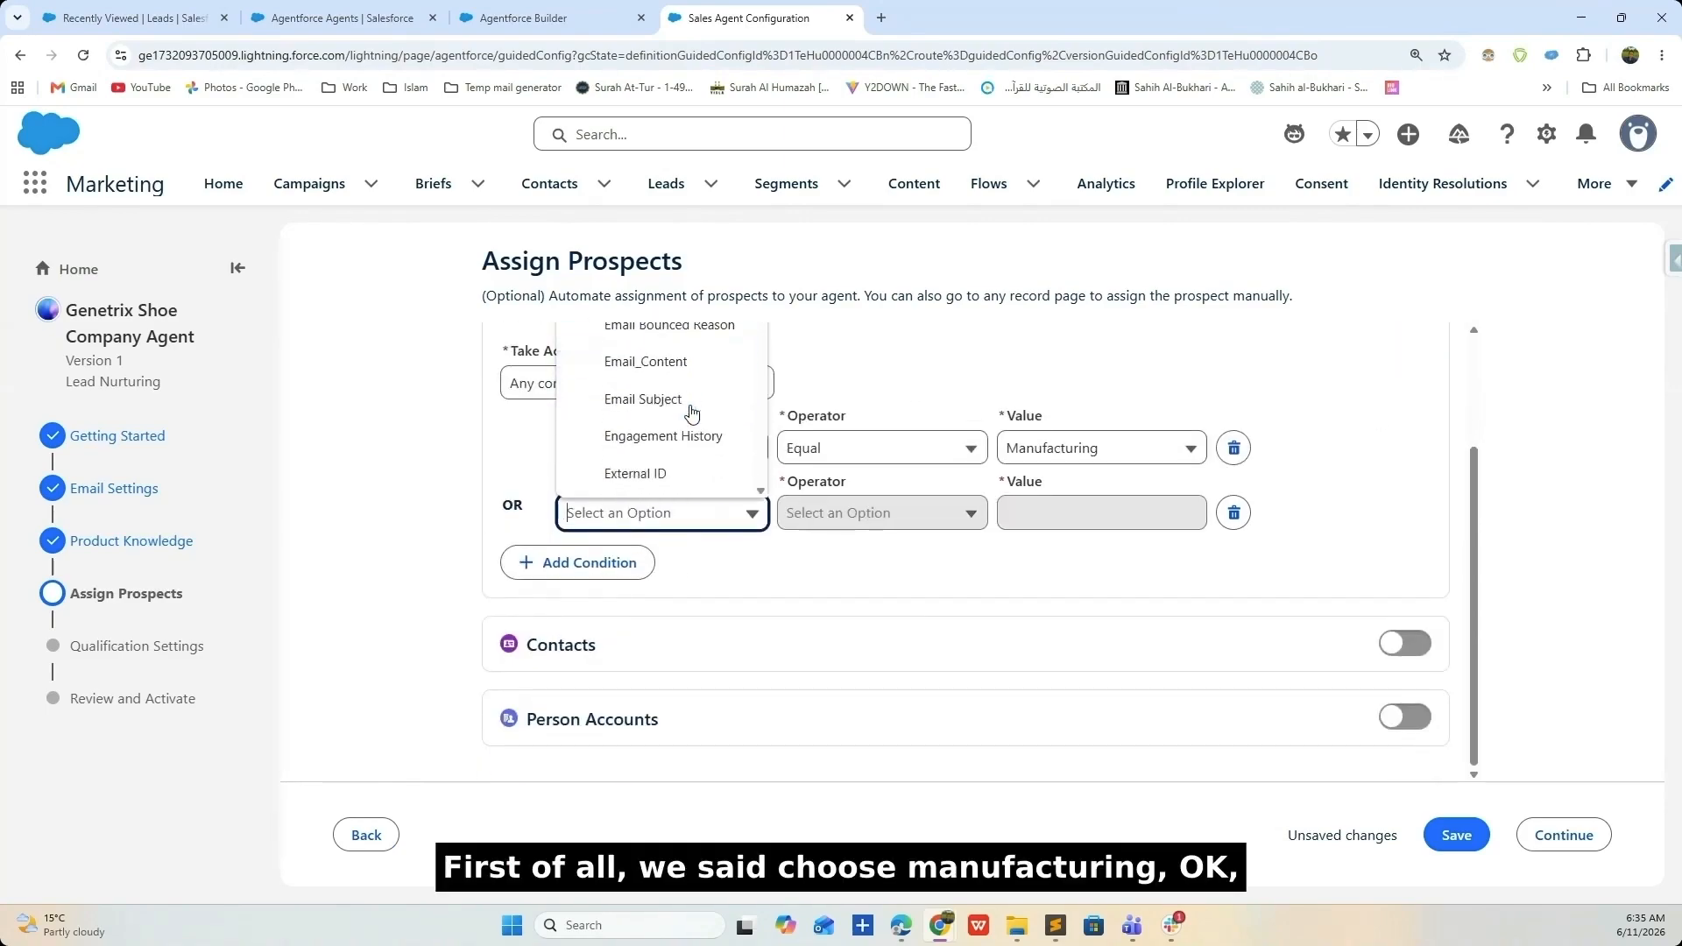
{"action": "scroll", "coordinate": [690, 412], "scroll_direction": "down", "scroll_amount": 5}
{"action": "left_click", "coordinate": [689, 413]}
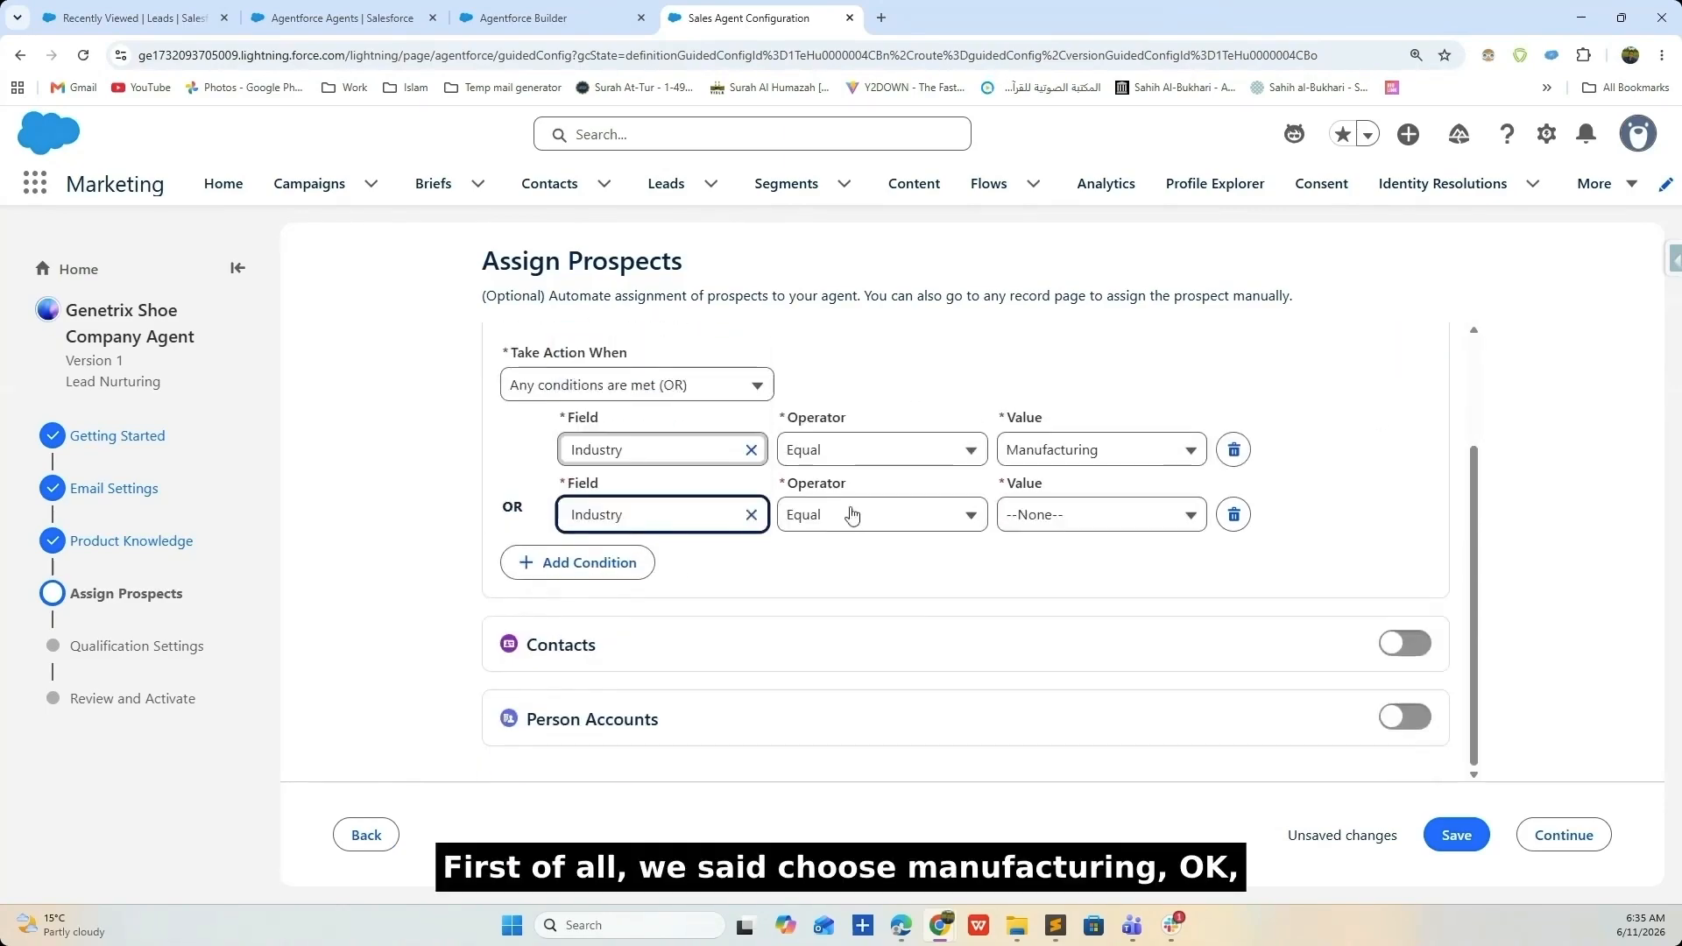
{"action": "left_click", "coordinate": [1058, 520]}
{"action": "scroll", "coordinate": [1095, 631], "scroll_direction": "down", "scroll_amount": 8}
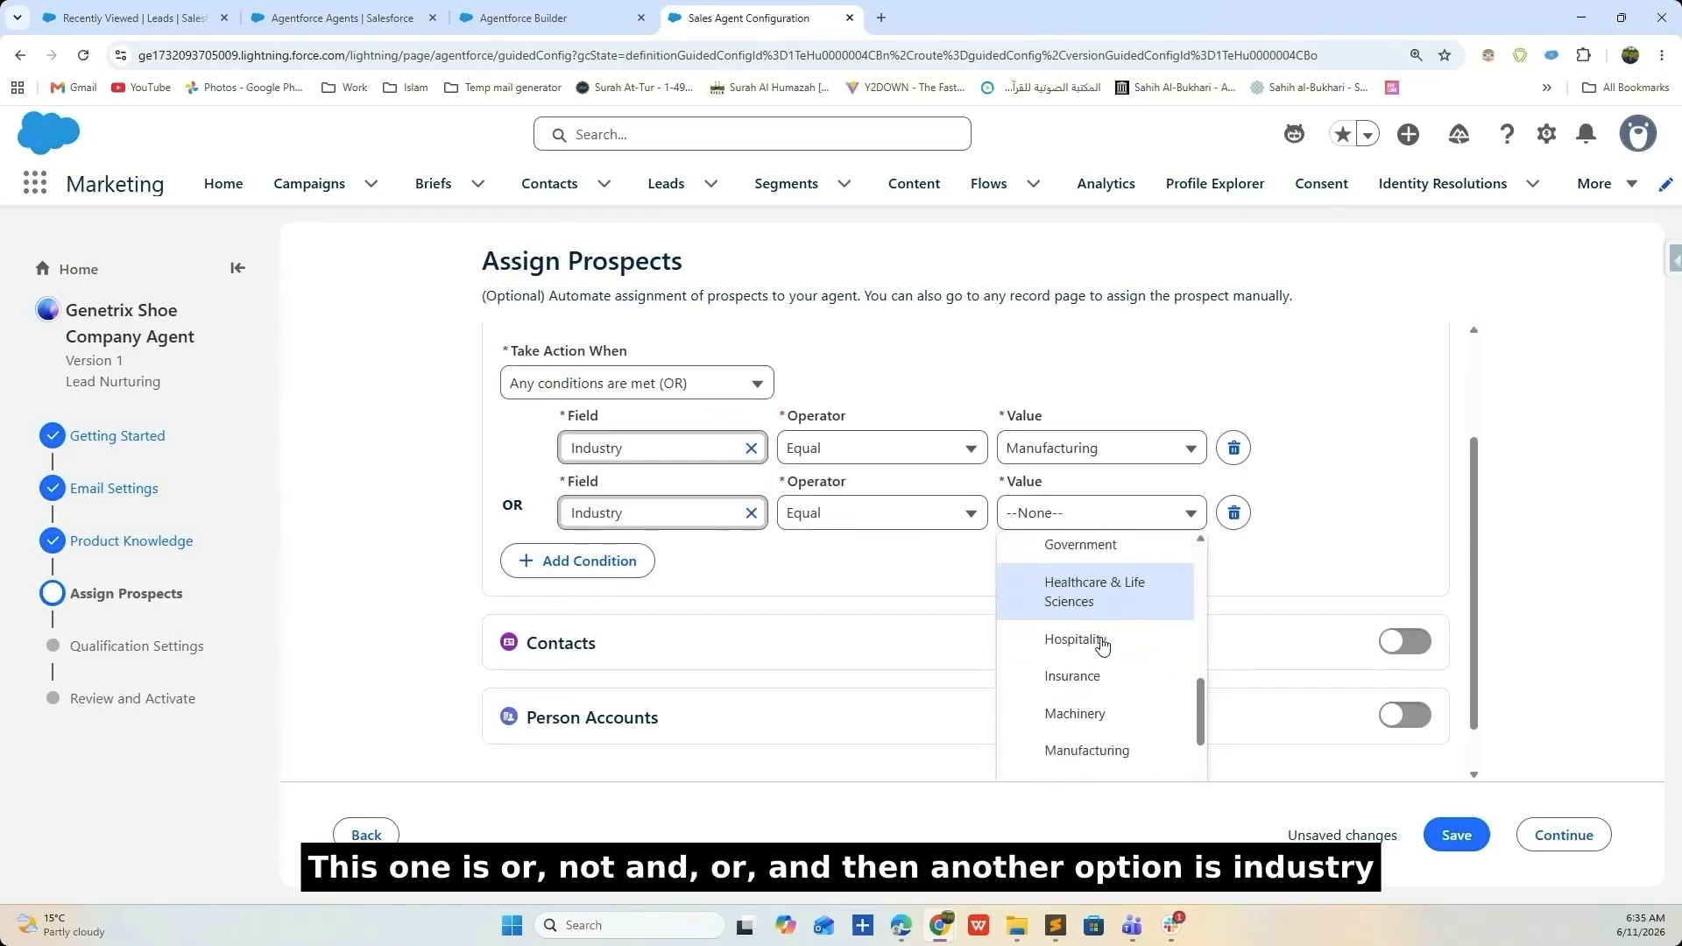
{"action": "scroll", "coordinate": [1096, 648], "scroll_direction": "down", "scroll_amount": 3}
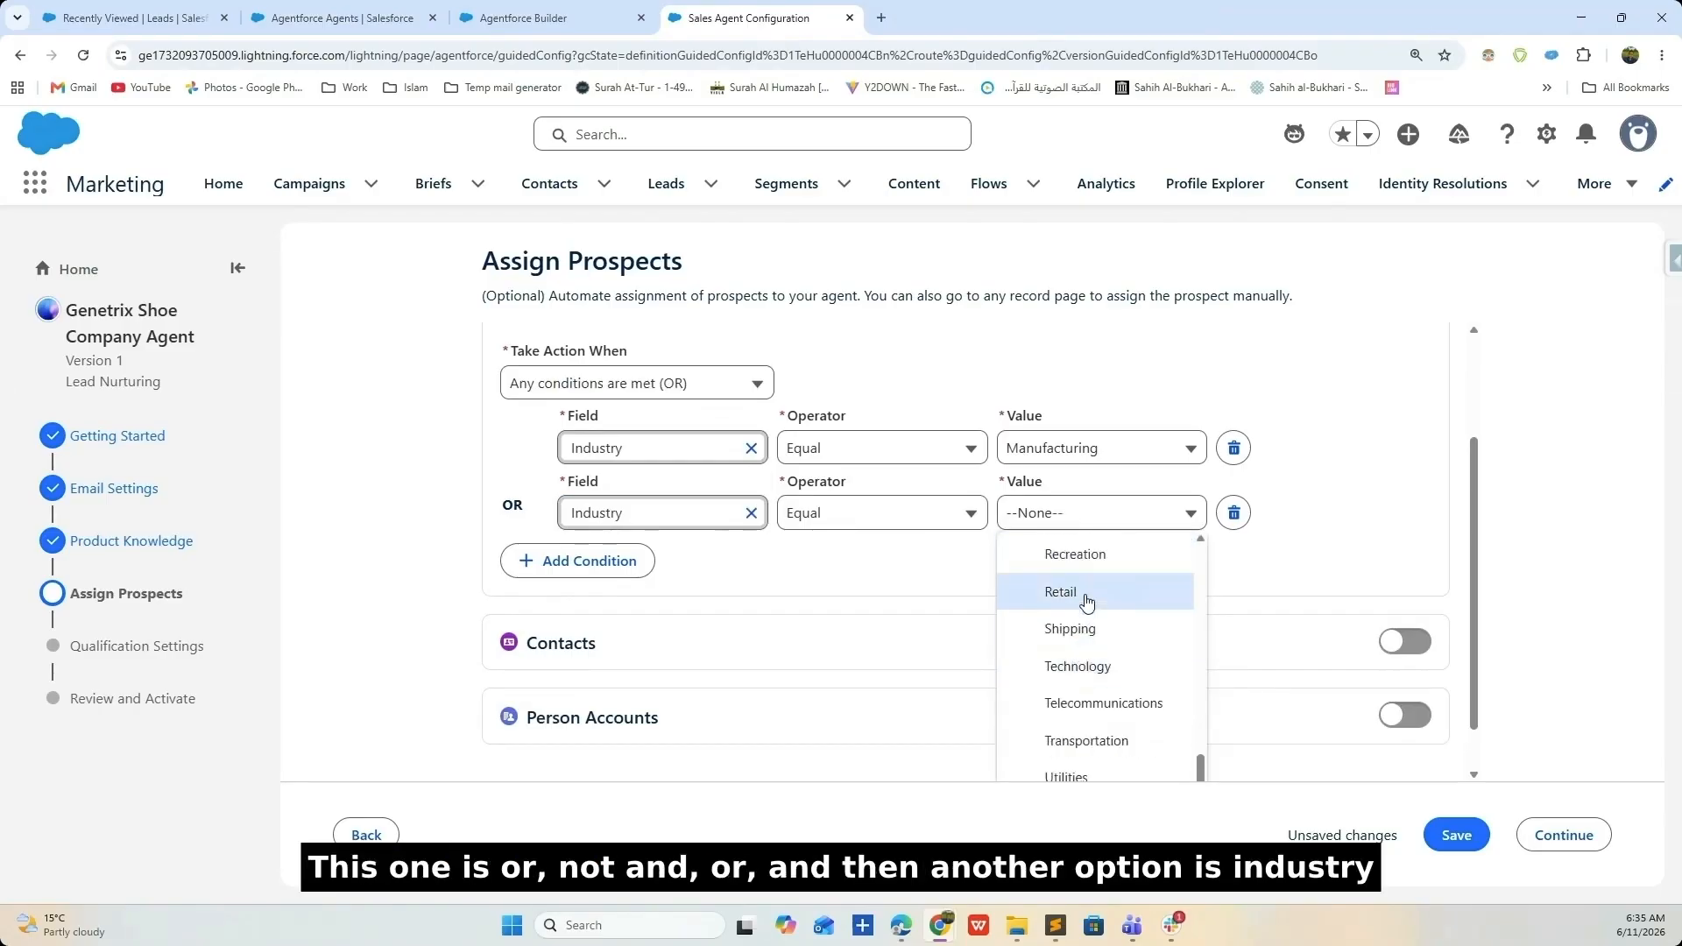
{"action": "left_click", "coordinate": [1061, 593]}
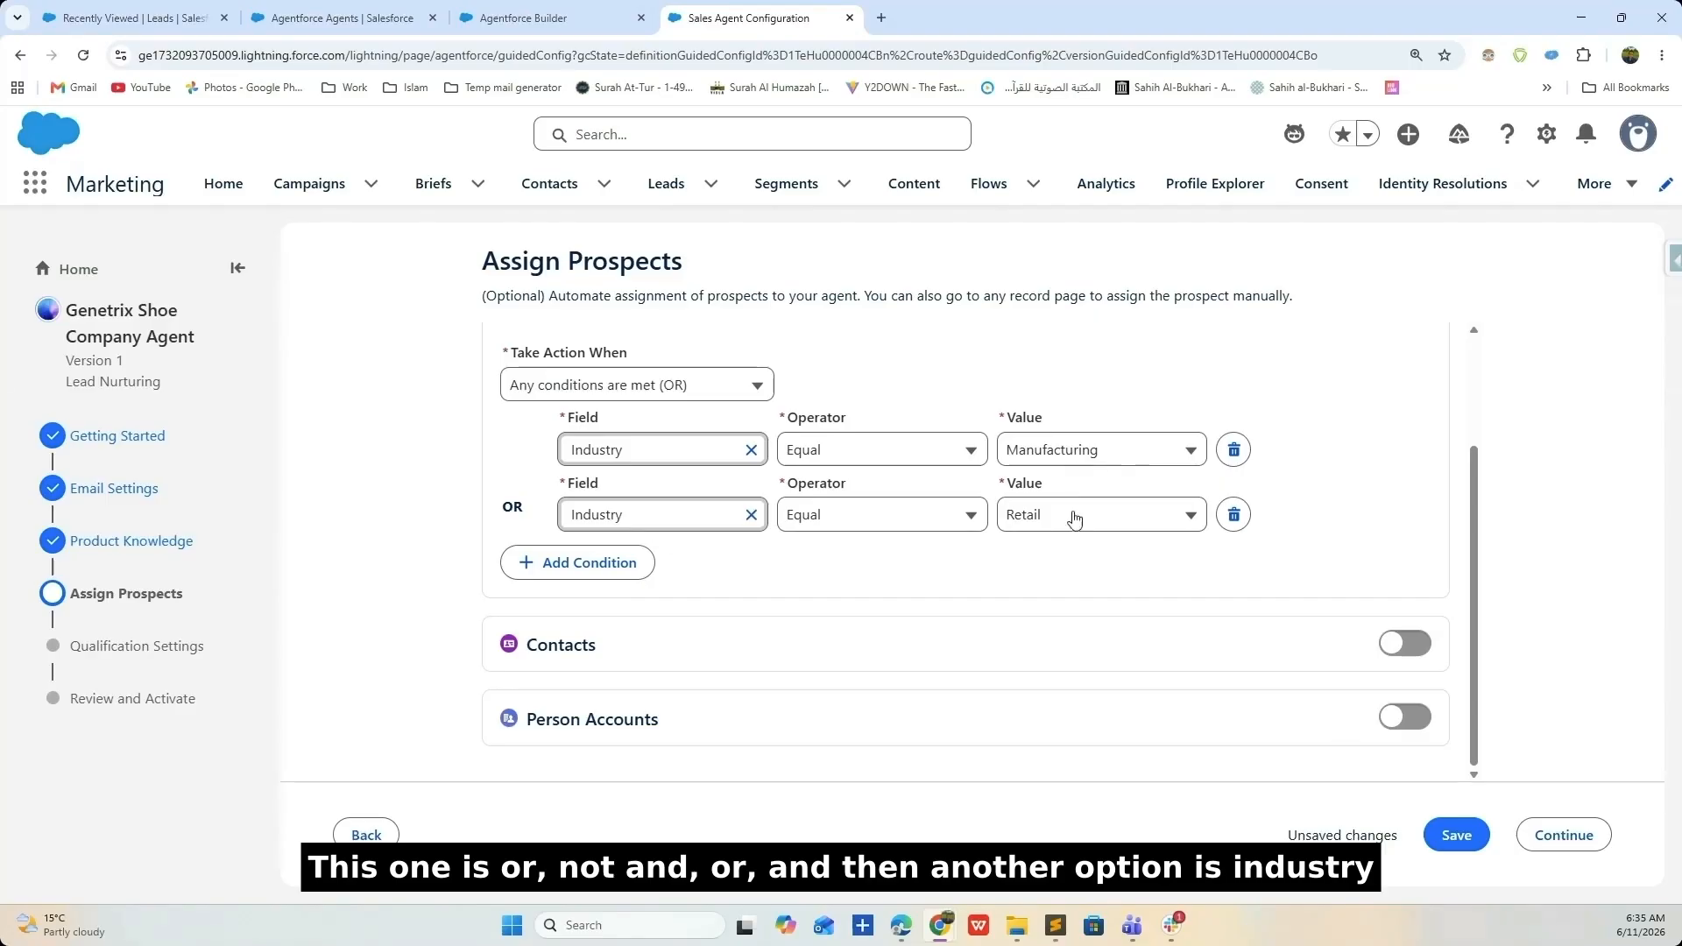
{"action": "left_click", "coordinate": [1456, 835]}
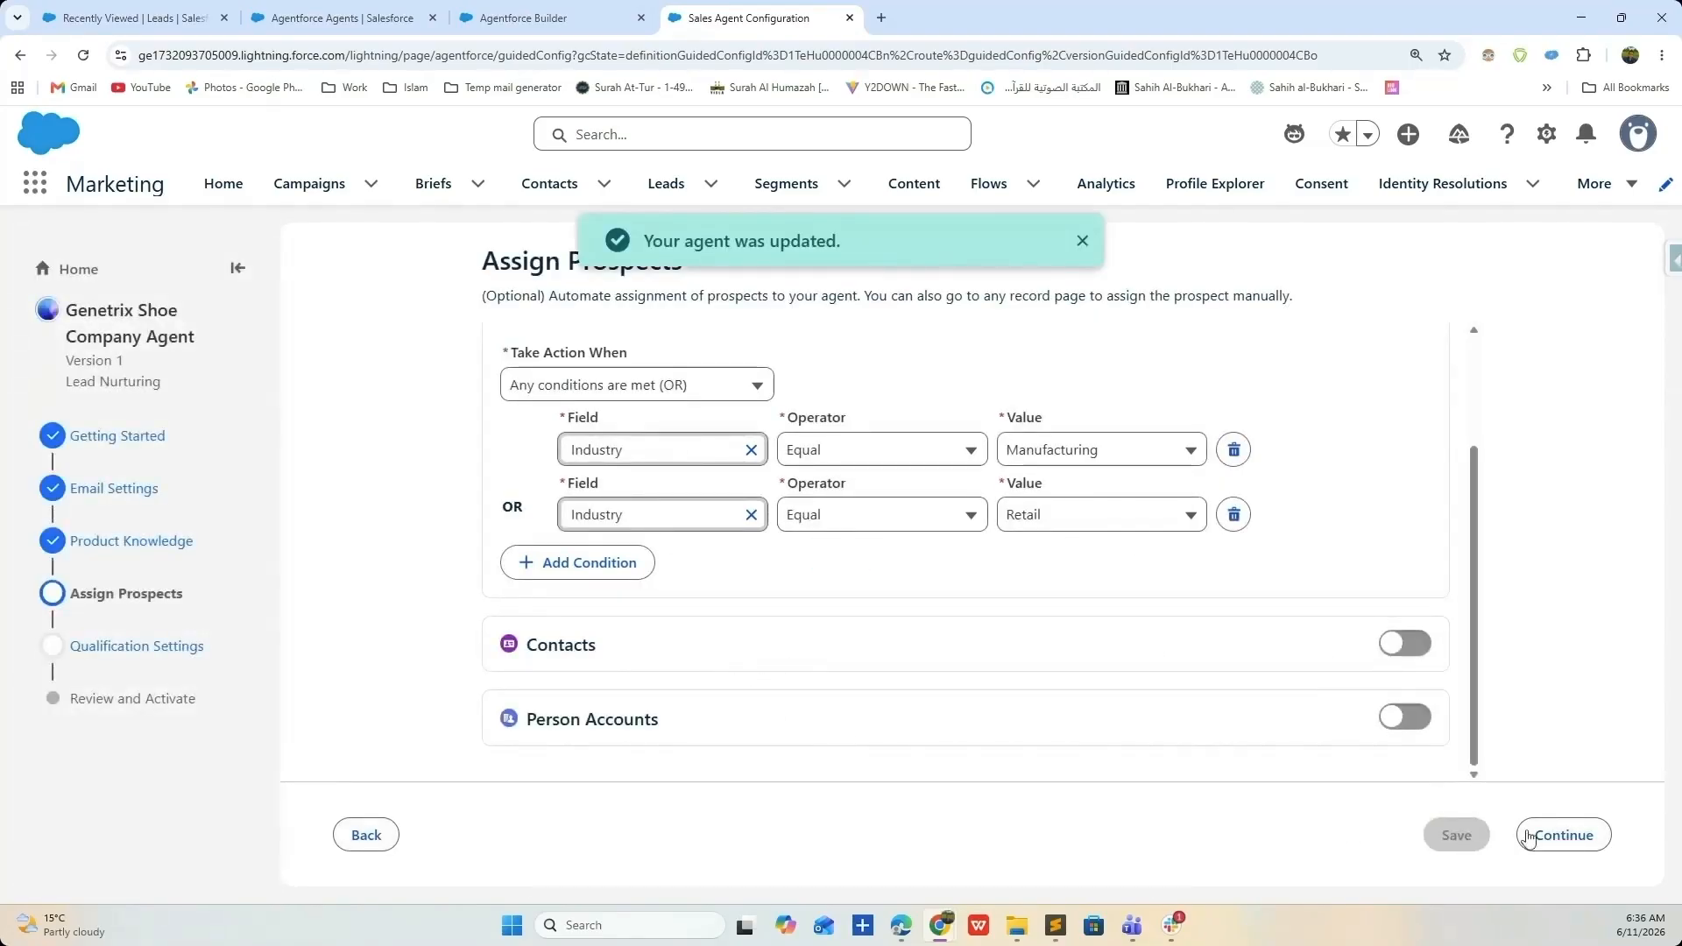
{"action": "left_click", "coordinate": [1553, 835]}
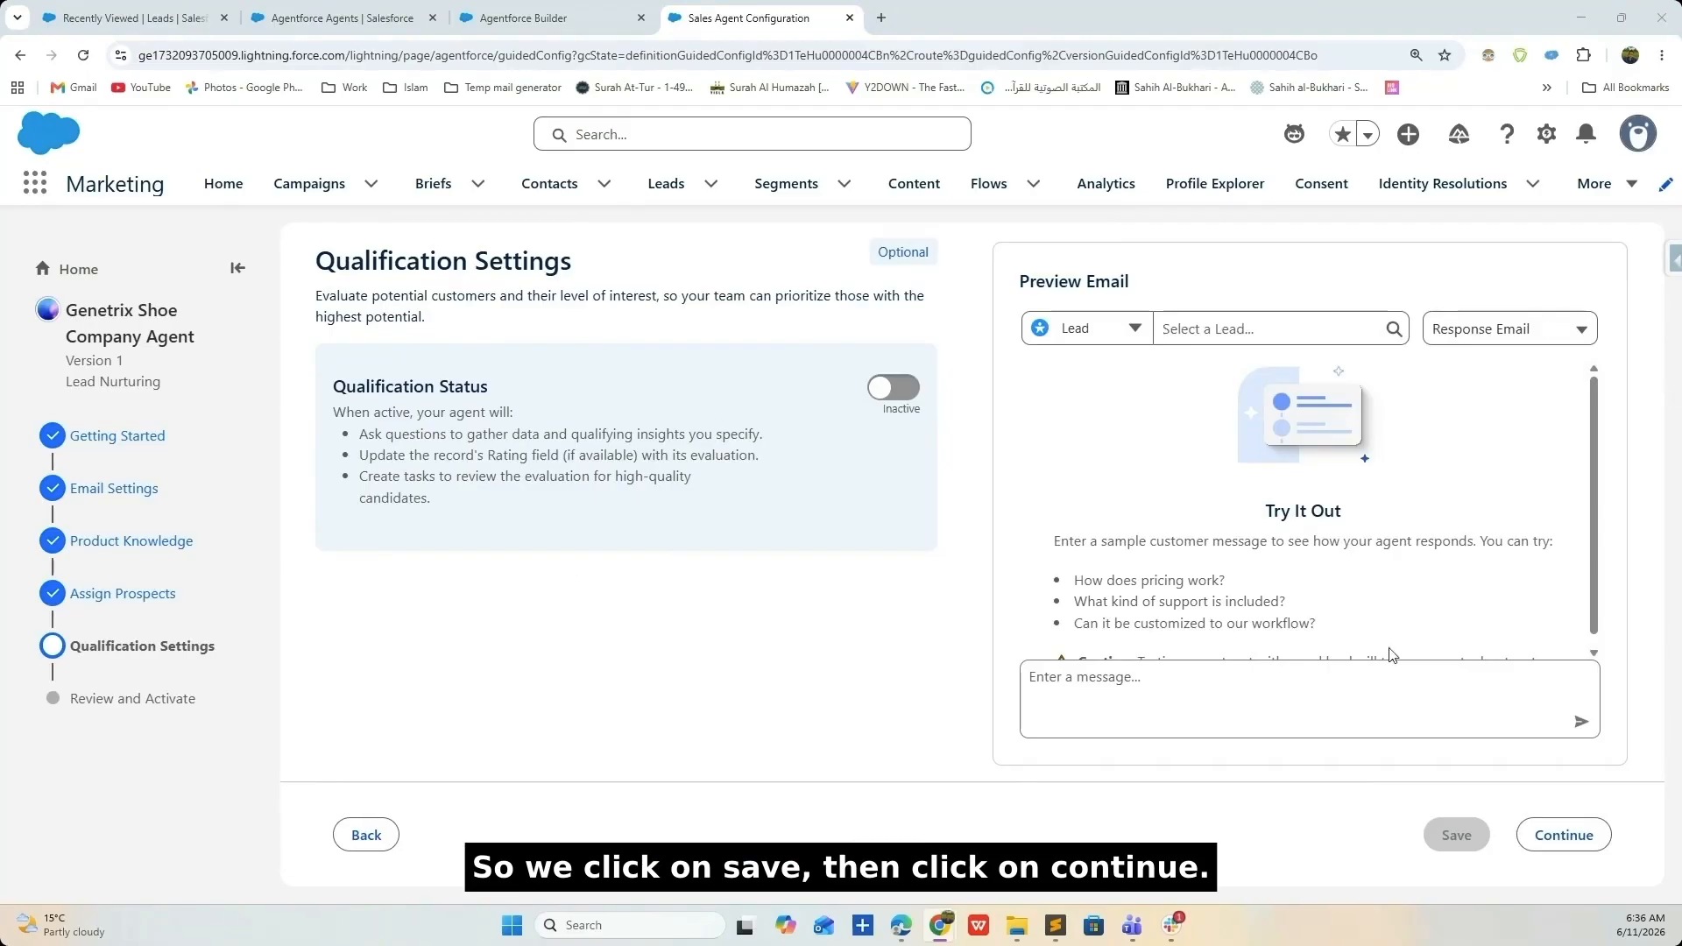
- Skip qualification, review the setup, and activate the Genetrix Shoe Company Agent
{"action": "left_click", "coordinate": [1564, 835]}
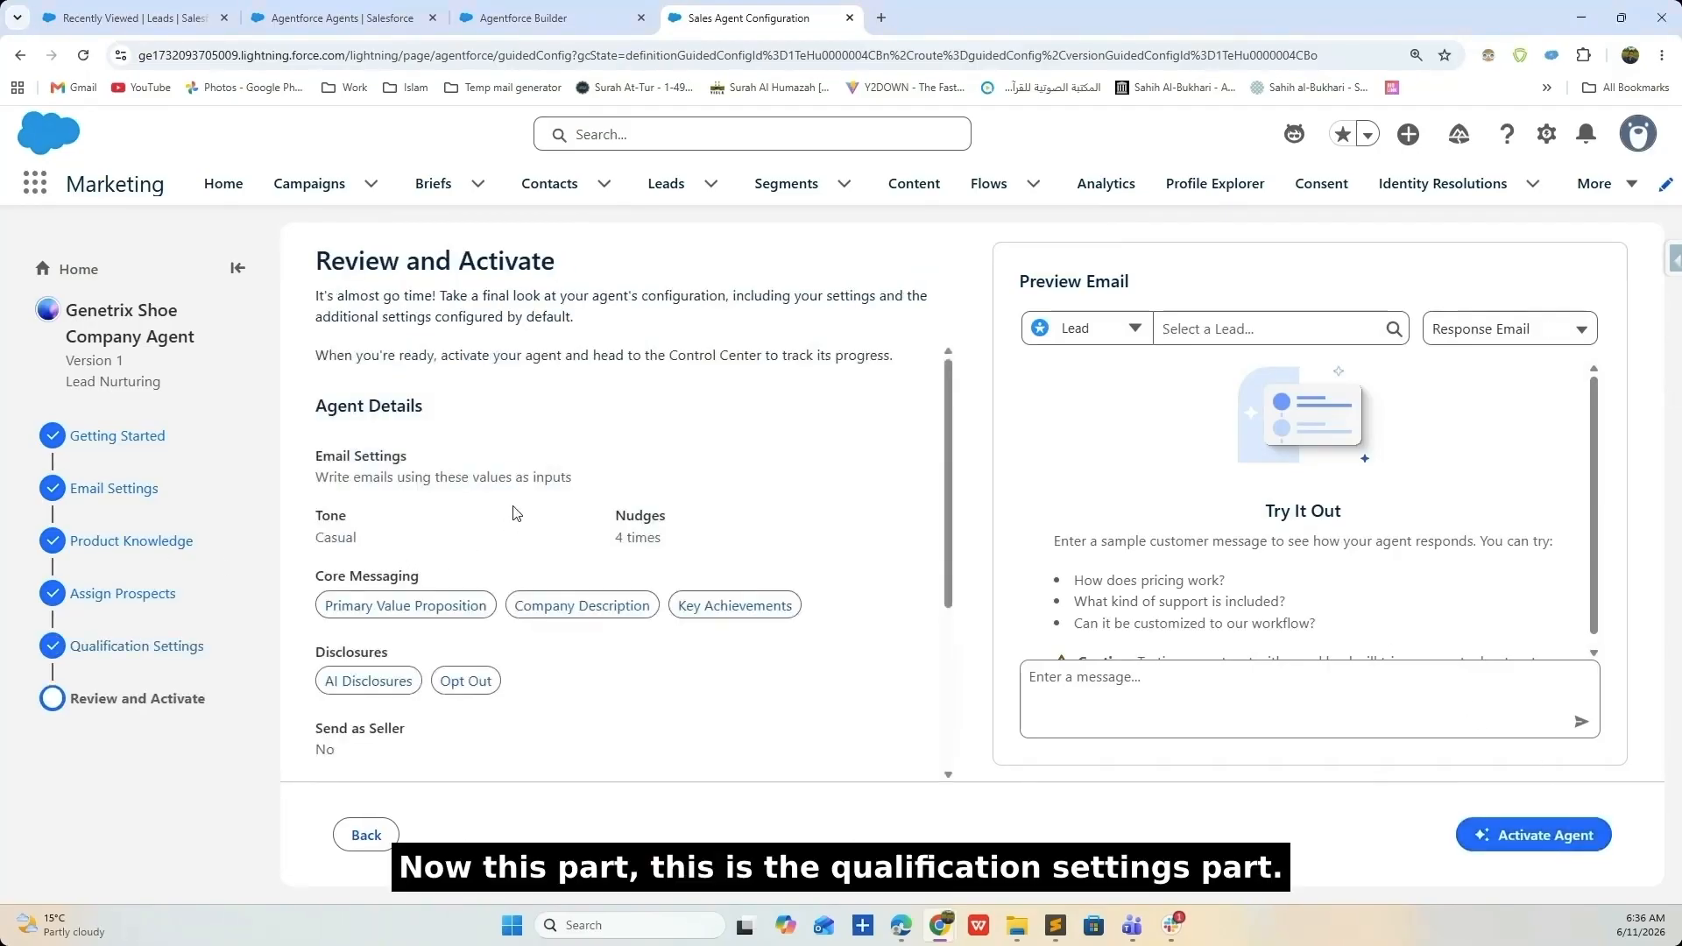
{"action": "scroll", "coordinate": [536, 448], "scroll_direction": "down", "scroll_amount": 3}
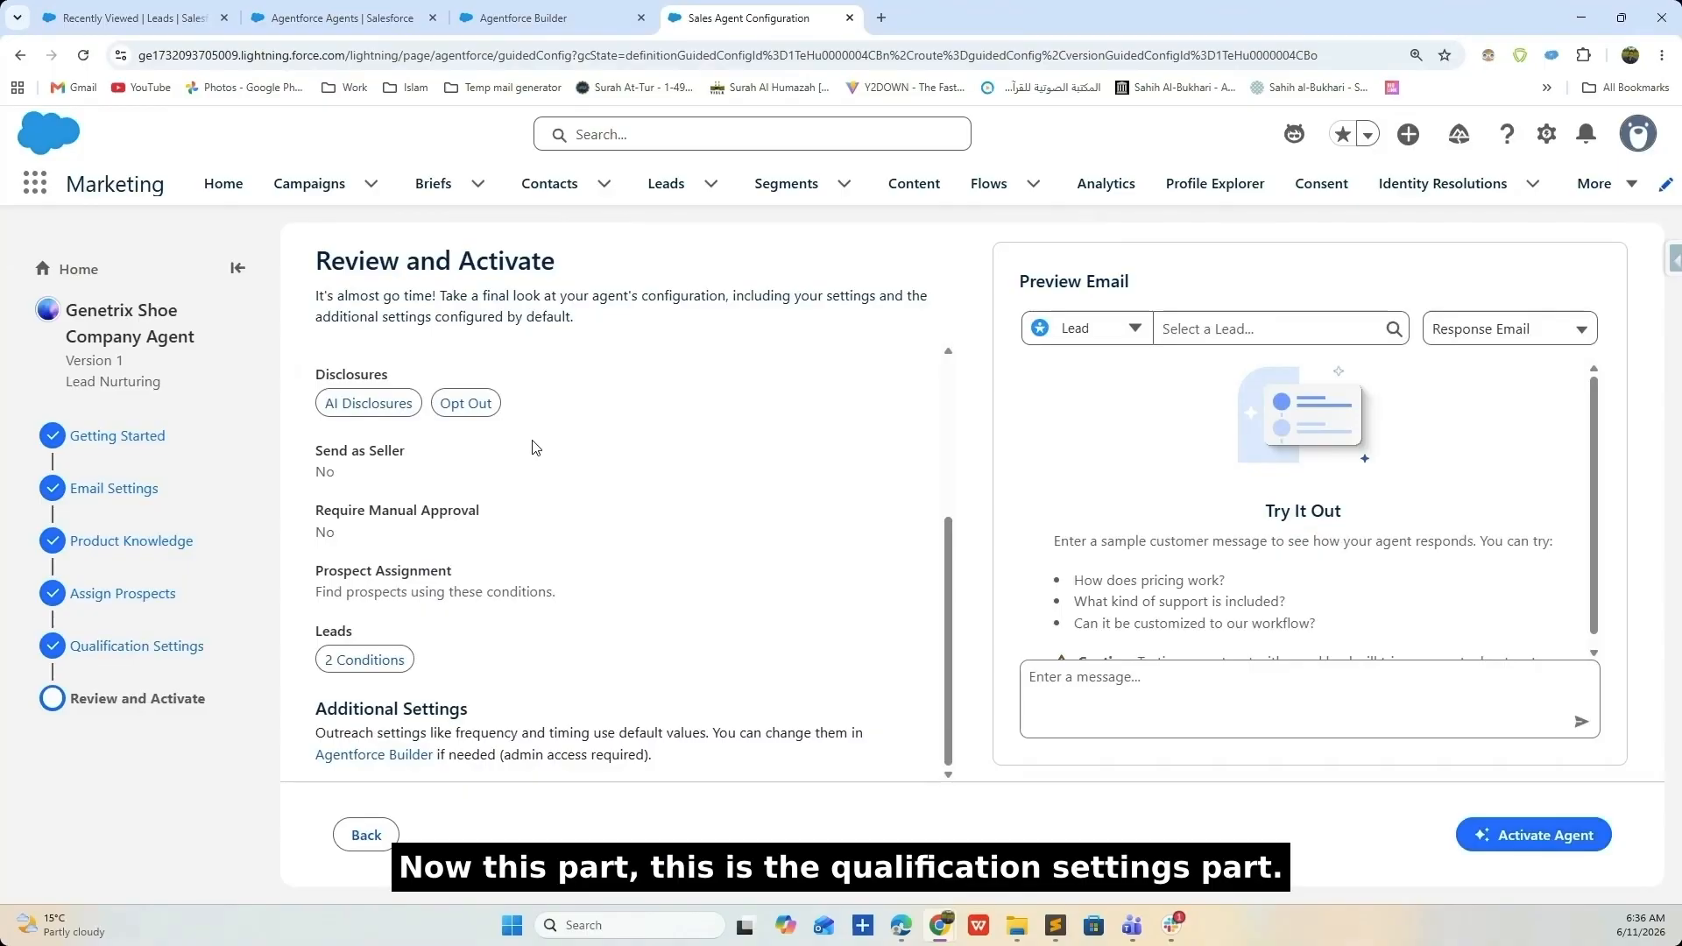
{"action": "left_click", "coordinate": [1537, 838]}
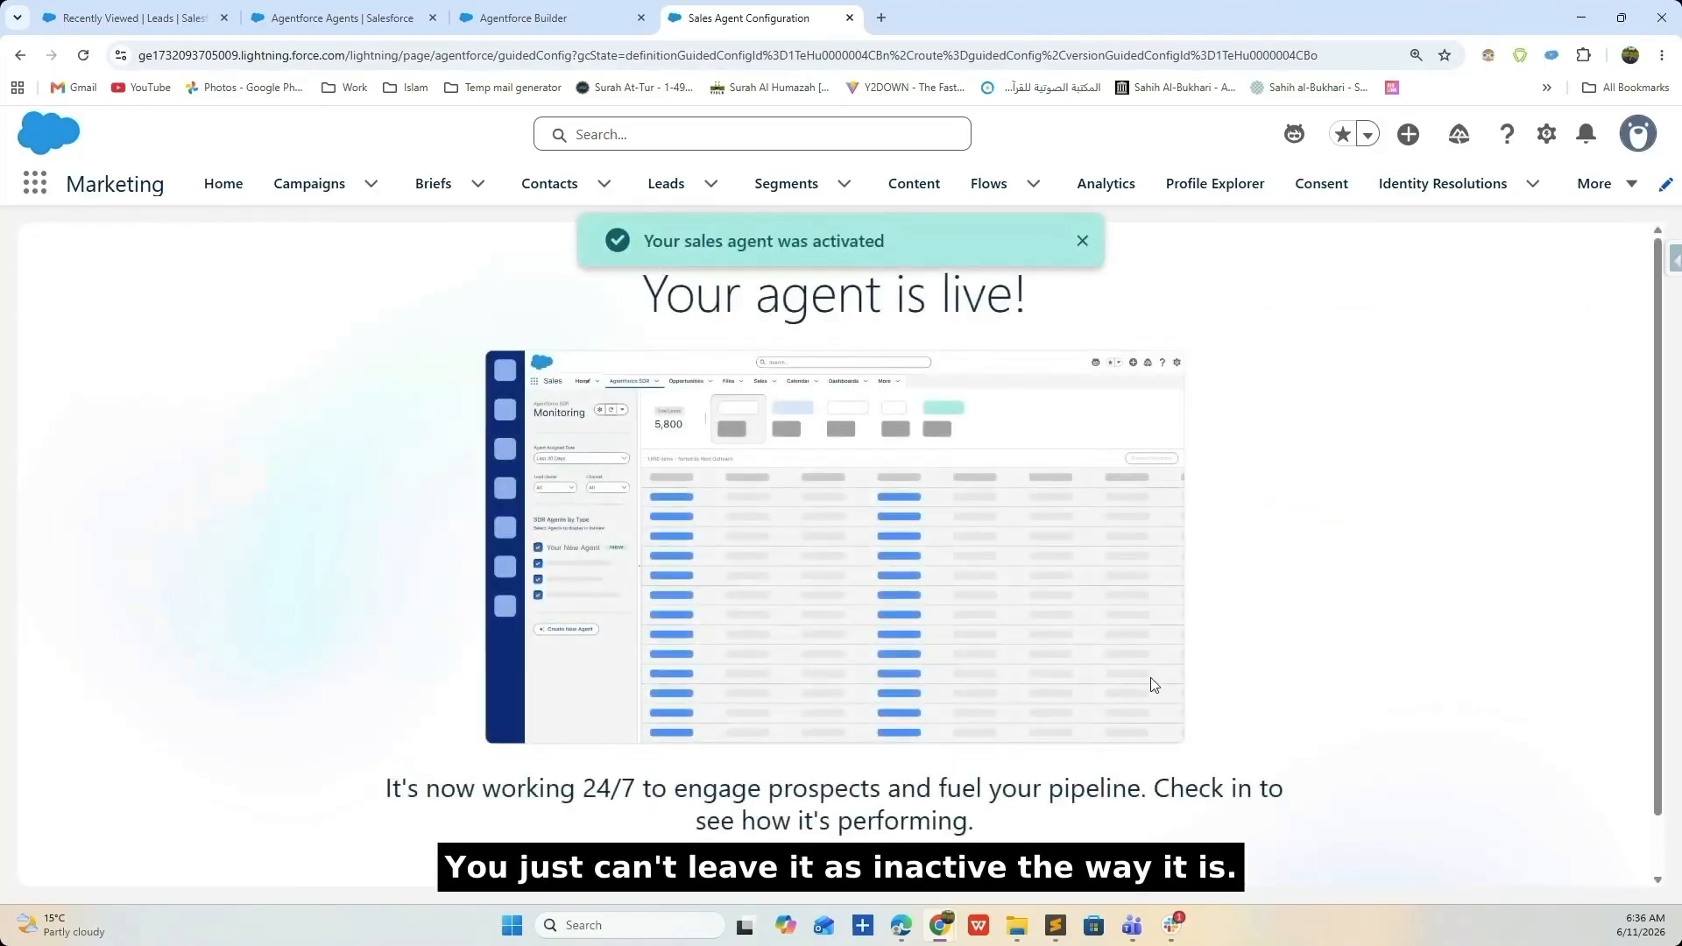
- Open the agent's Lead Nurturing monitoring page, then switch to the Recently Viewed Leads tab
{"action": "scroll", "coordinate": [901, 558], "scroll_direction": "down", "scroll_amount": 1}
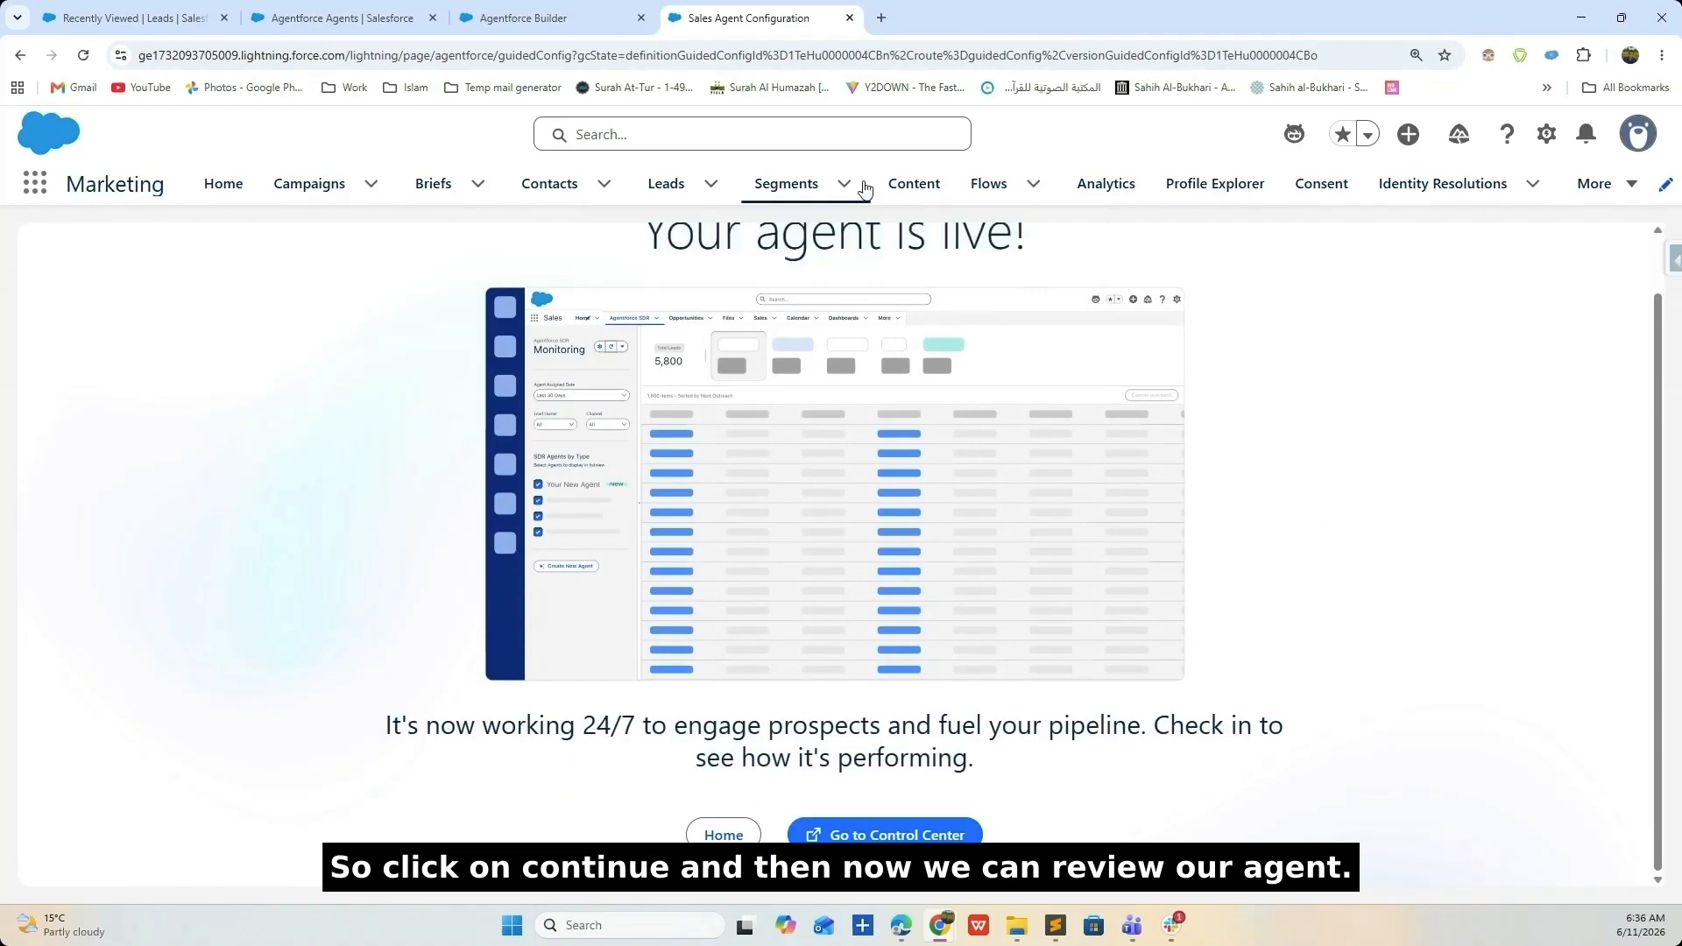
{"action": "left_click", "coordinate": [885, 833]}
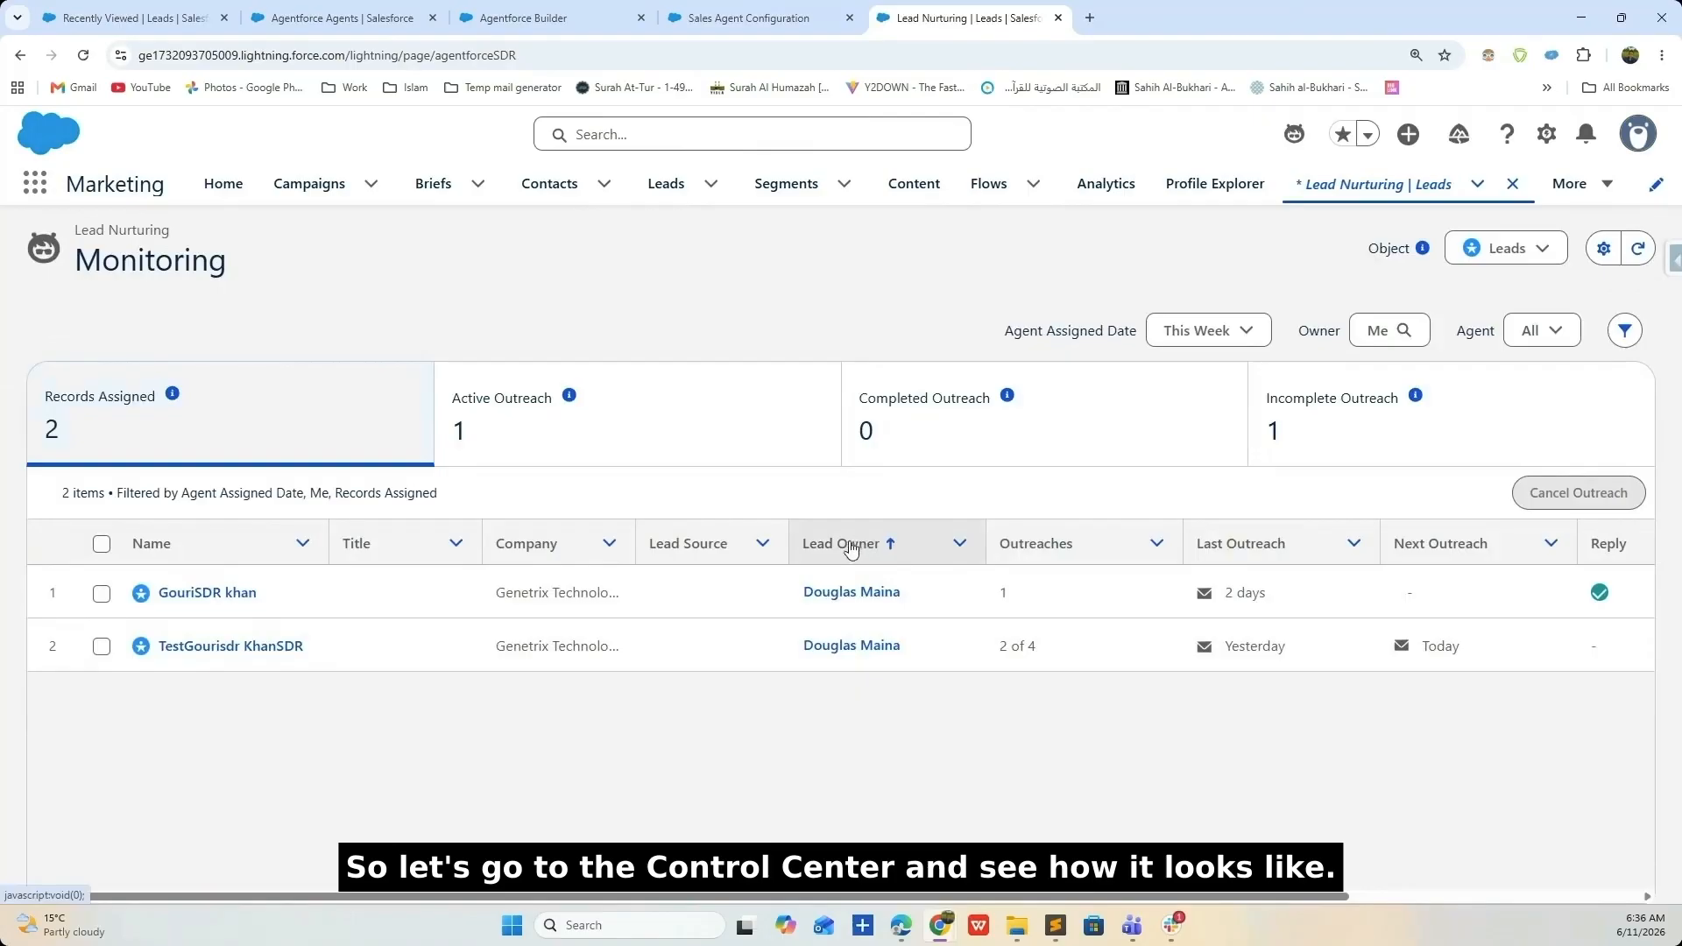
{"action": "left_click", "coordinate": [555, 15]}
{"action": "left_click", "coordinate": [749, 18]}
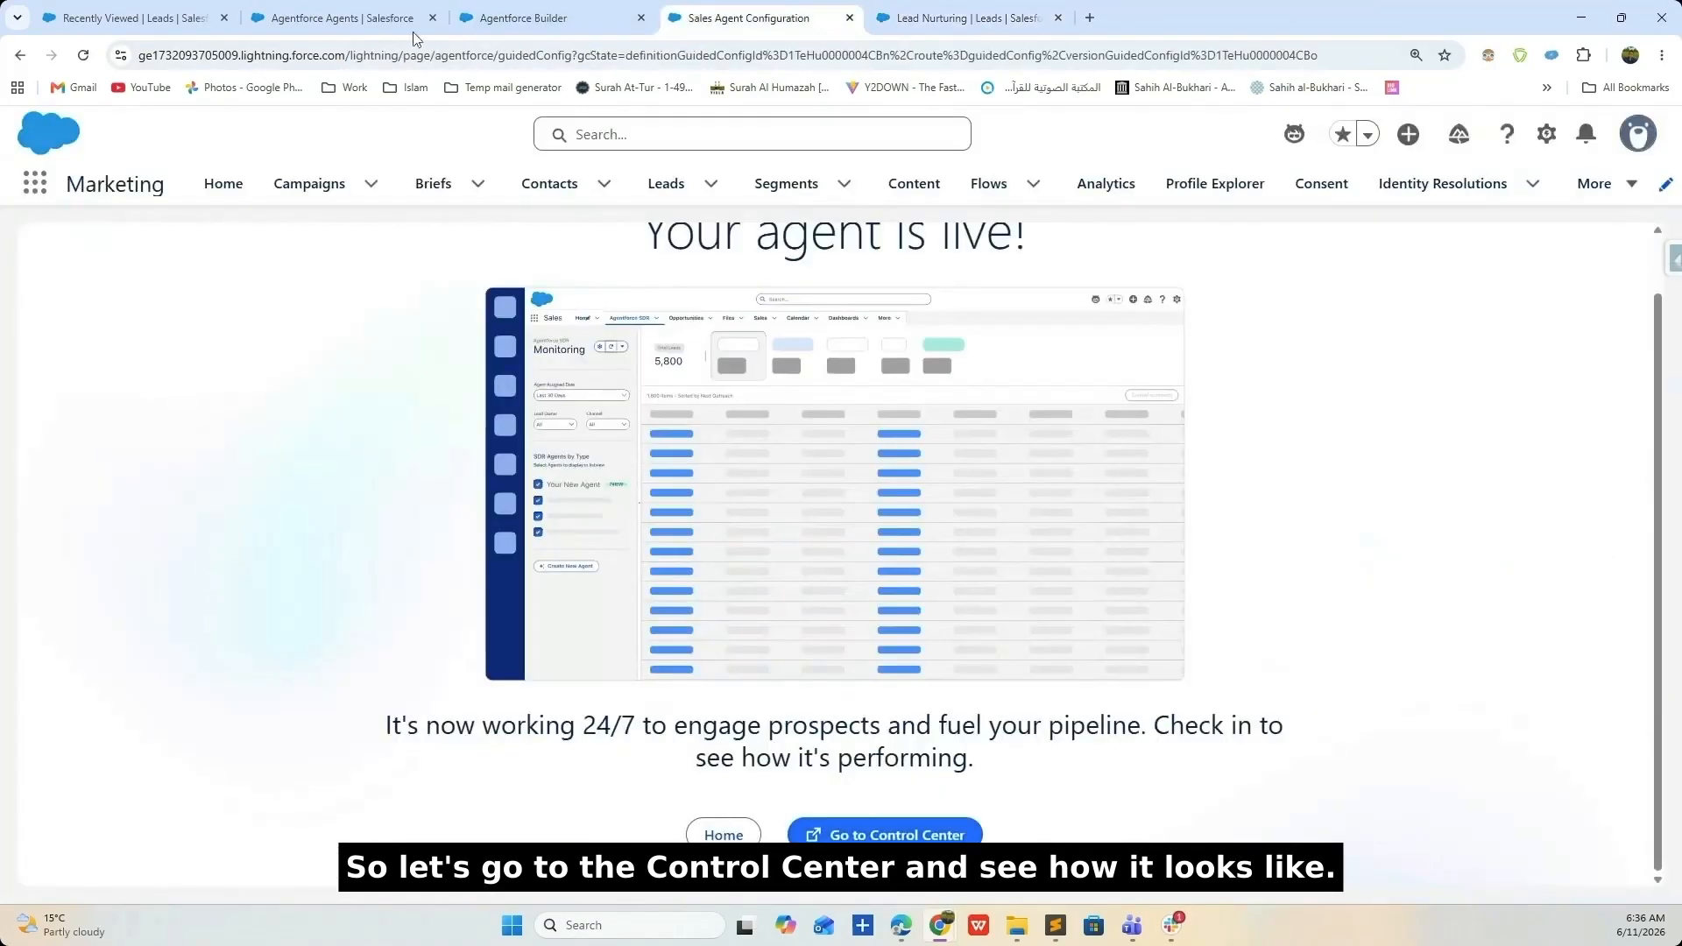
{"action": "left_click", "coordinate": [342, 18]}
{"action": "left_click_drag", "start_coordinate": [122, 13], "coordinate": [745, 16]}
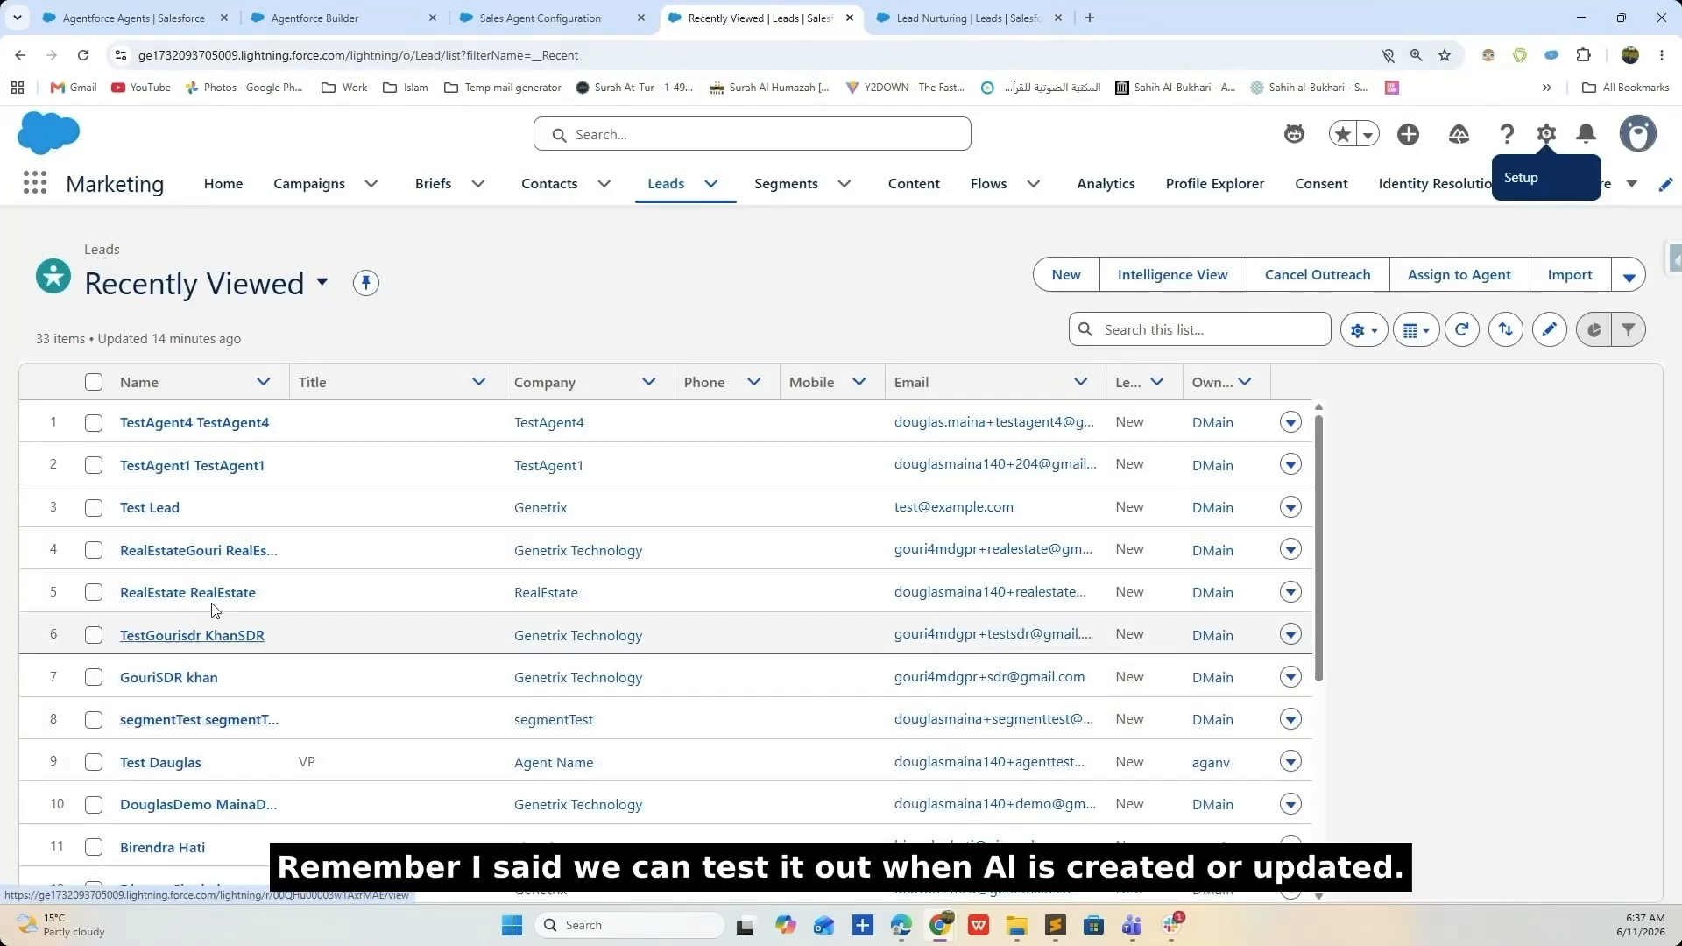
- Check the TestAgent4 lead, then start a new lead from the Leads list
{"action": "left_click", "coordinate": [211, 422]}
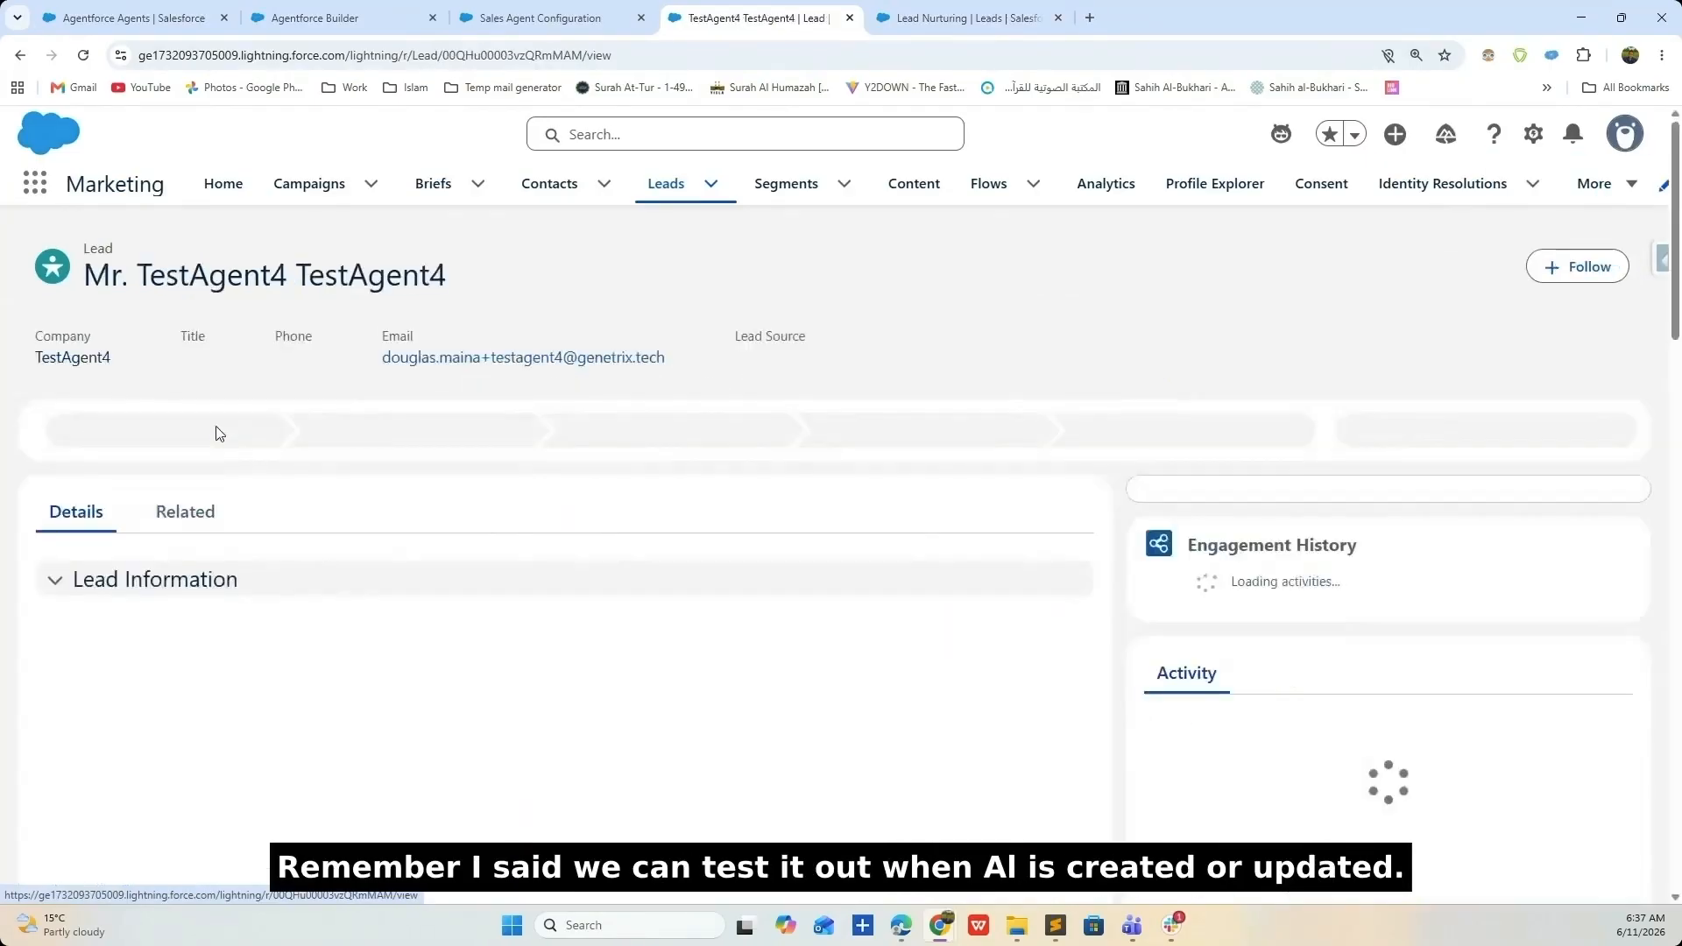
{"action": "scroll", "coordinate": [1225, 623], "scroll_direction": "down", "scroll_amount": 5}
{"action": "scroll", "coordinate": [1228, 612], "scroll_direction": "down", "scroll_amount": 4}
{"action": "scroll", "coordinate": [1228, 612], "scroll_direction": "up", "scroll_amount": 5}
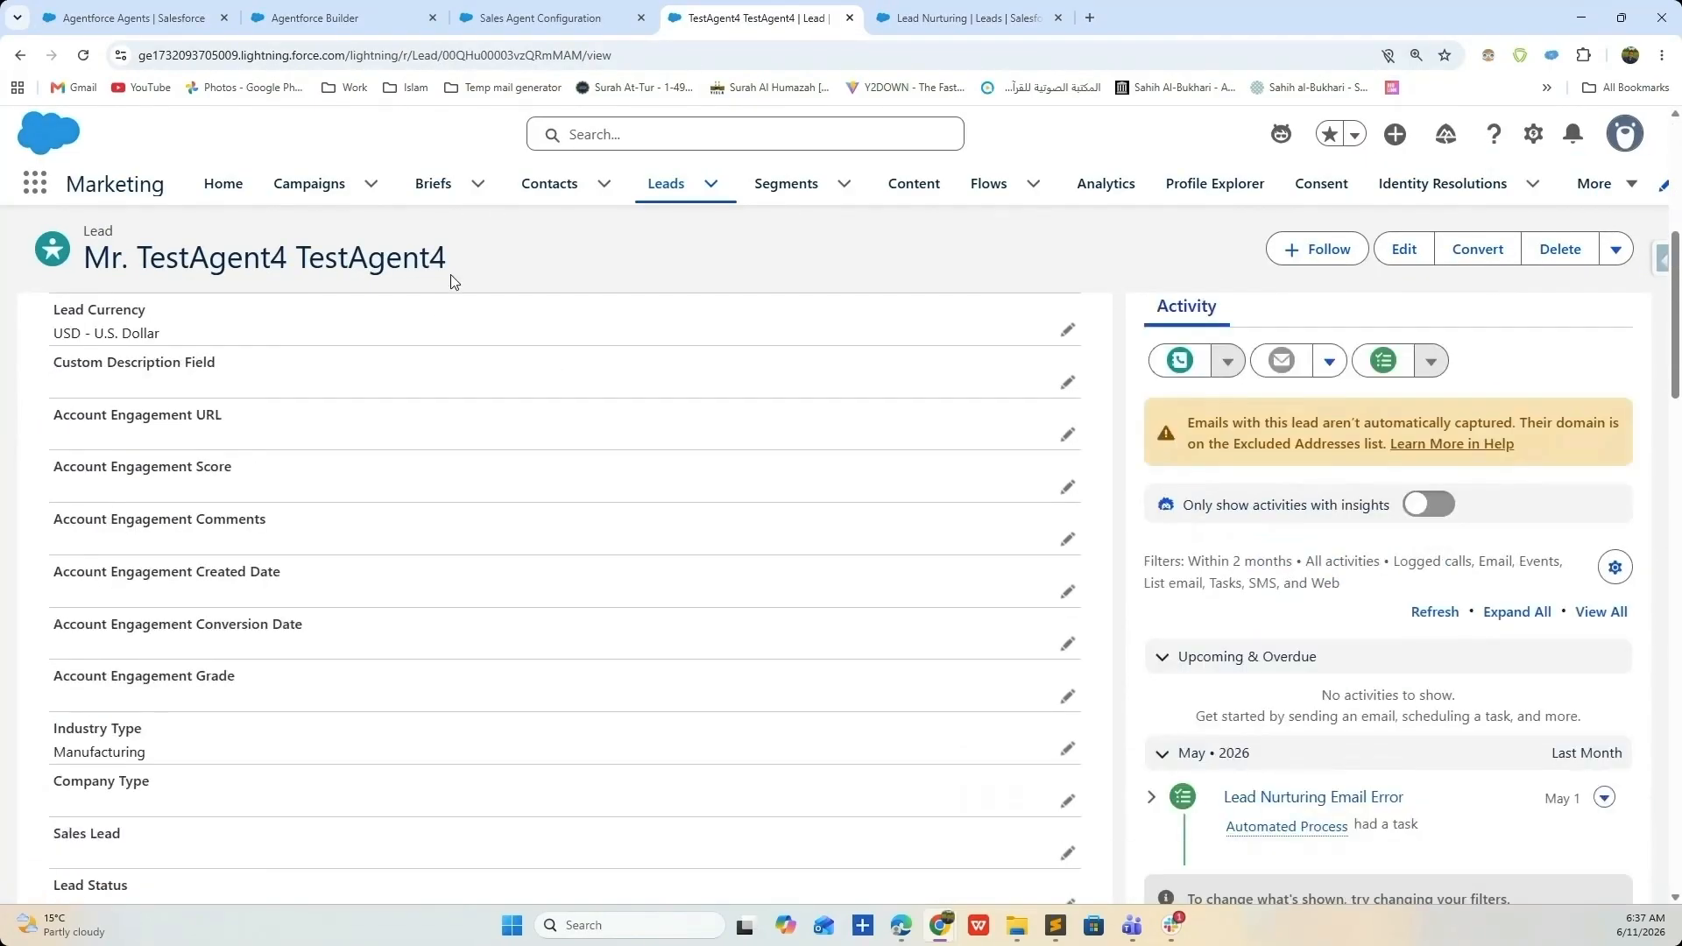
{"action": "left_click", "coordinate": [658, 186]}
{"action": "left_click", "coordinate": [1066, 275]}
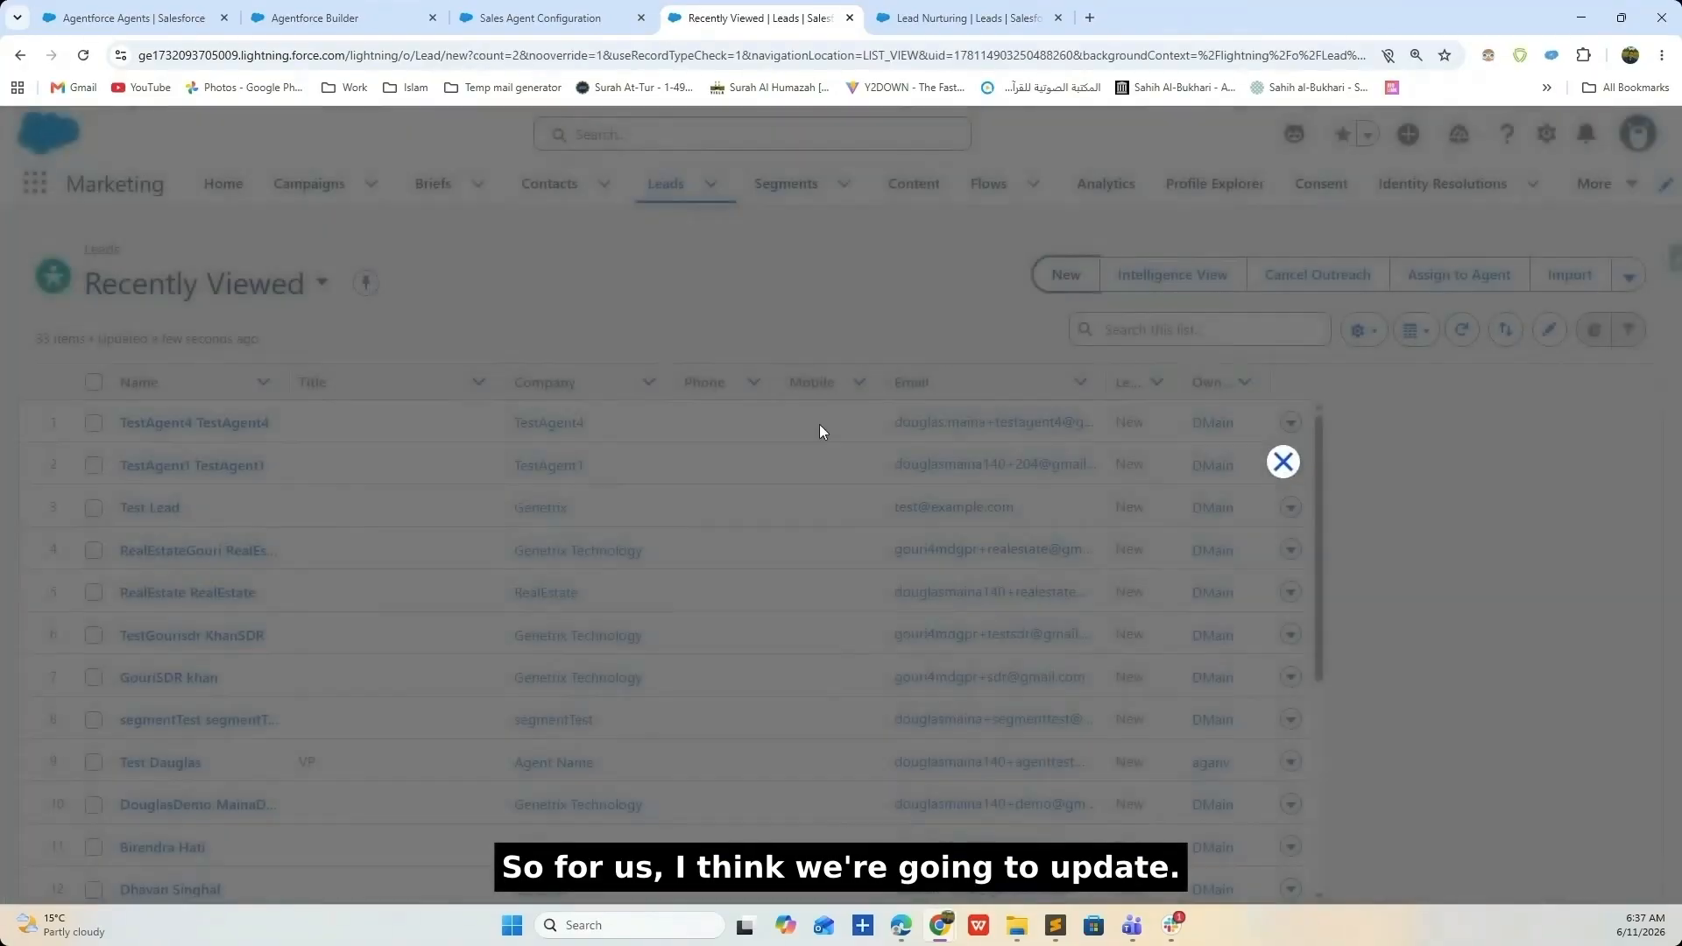
{"action": "left_click", "coordinate": [1248, 655]}
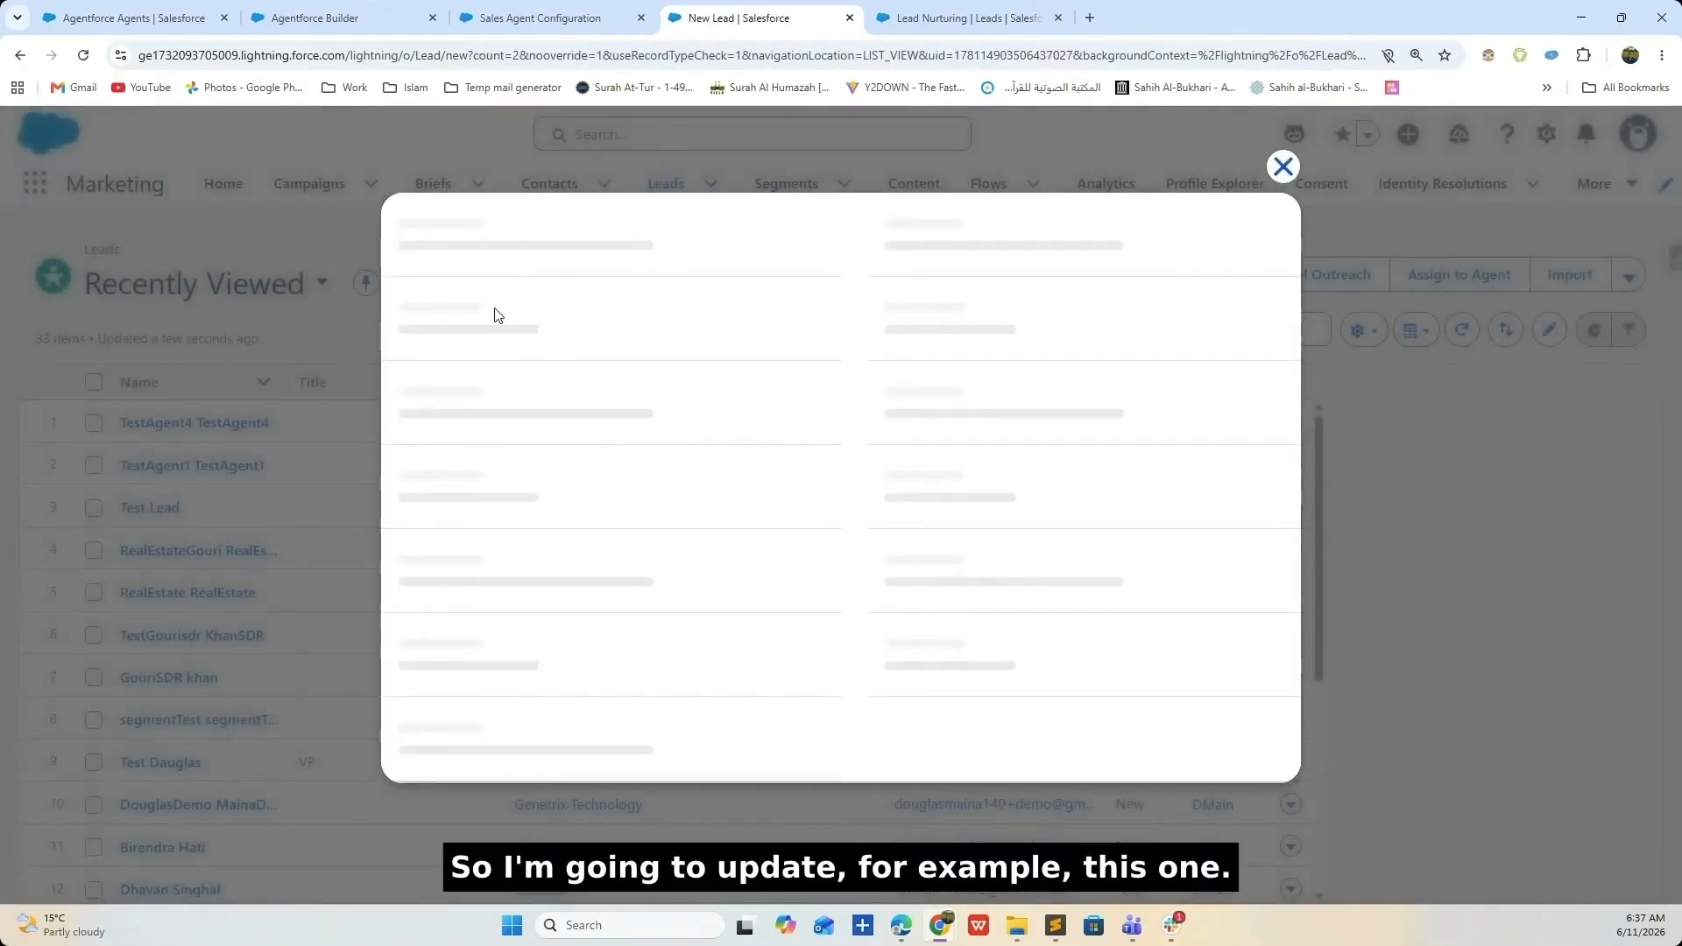
- Enter ShoeTest as the lead's first name, last name and company
{"action": "left_click", "coordinate": [499, 460]}
{"action": "left_click", "coordinate": [500, 460]}
{"action": "left_click", "coordinate": [538, 524]}
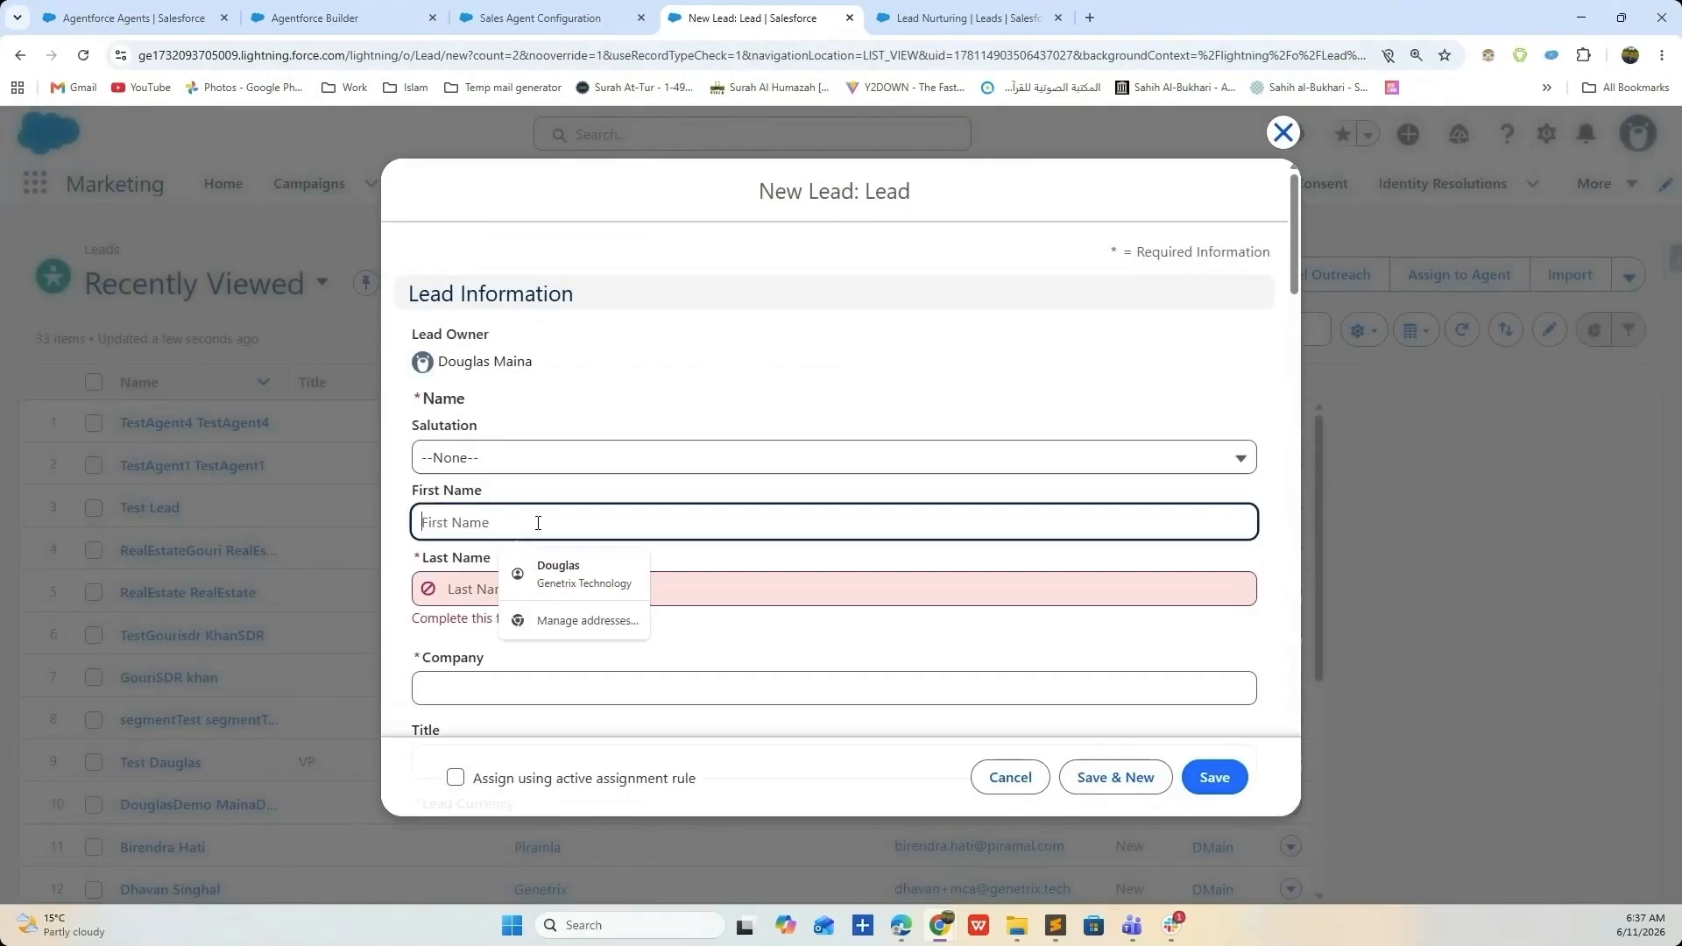
{"action": "type", "text": "Shoe"}
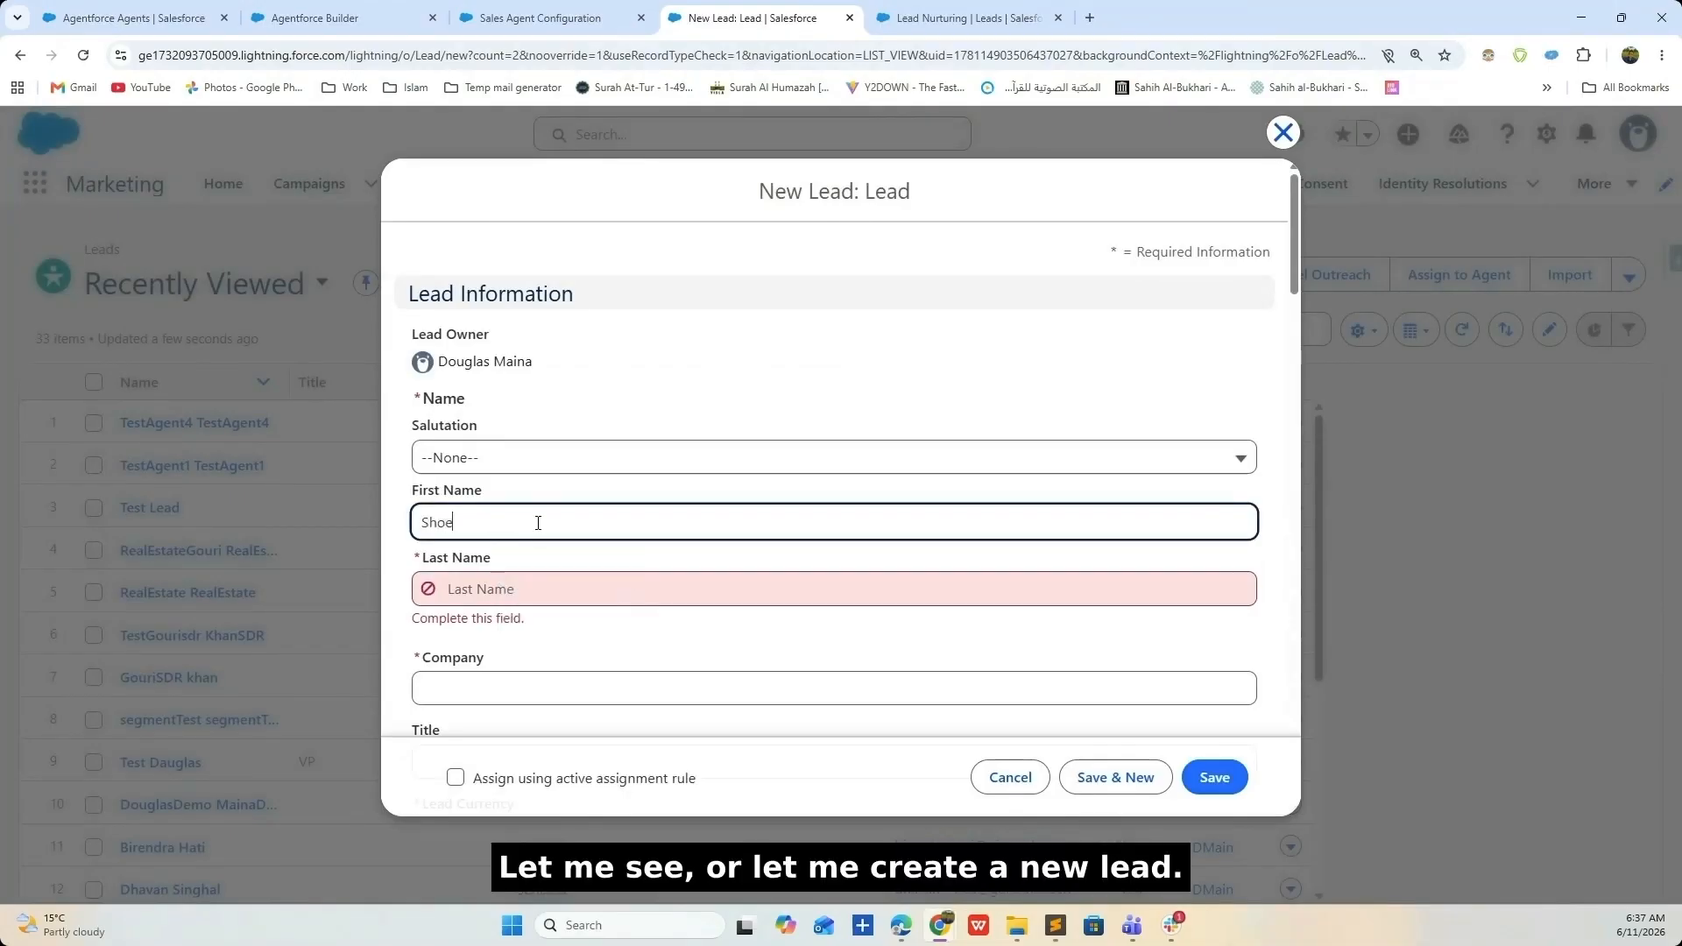
{"action": "type", "text": "Test"}
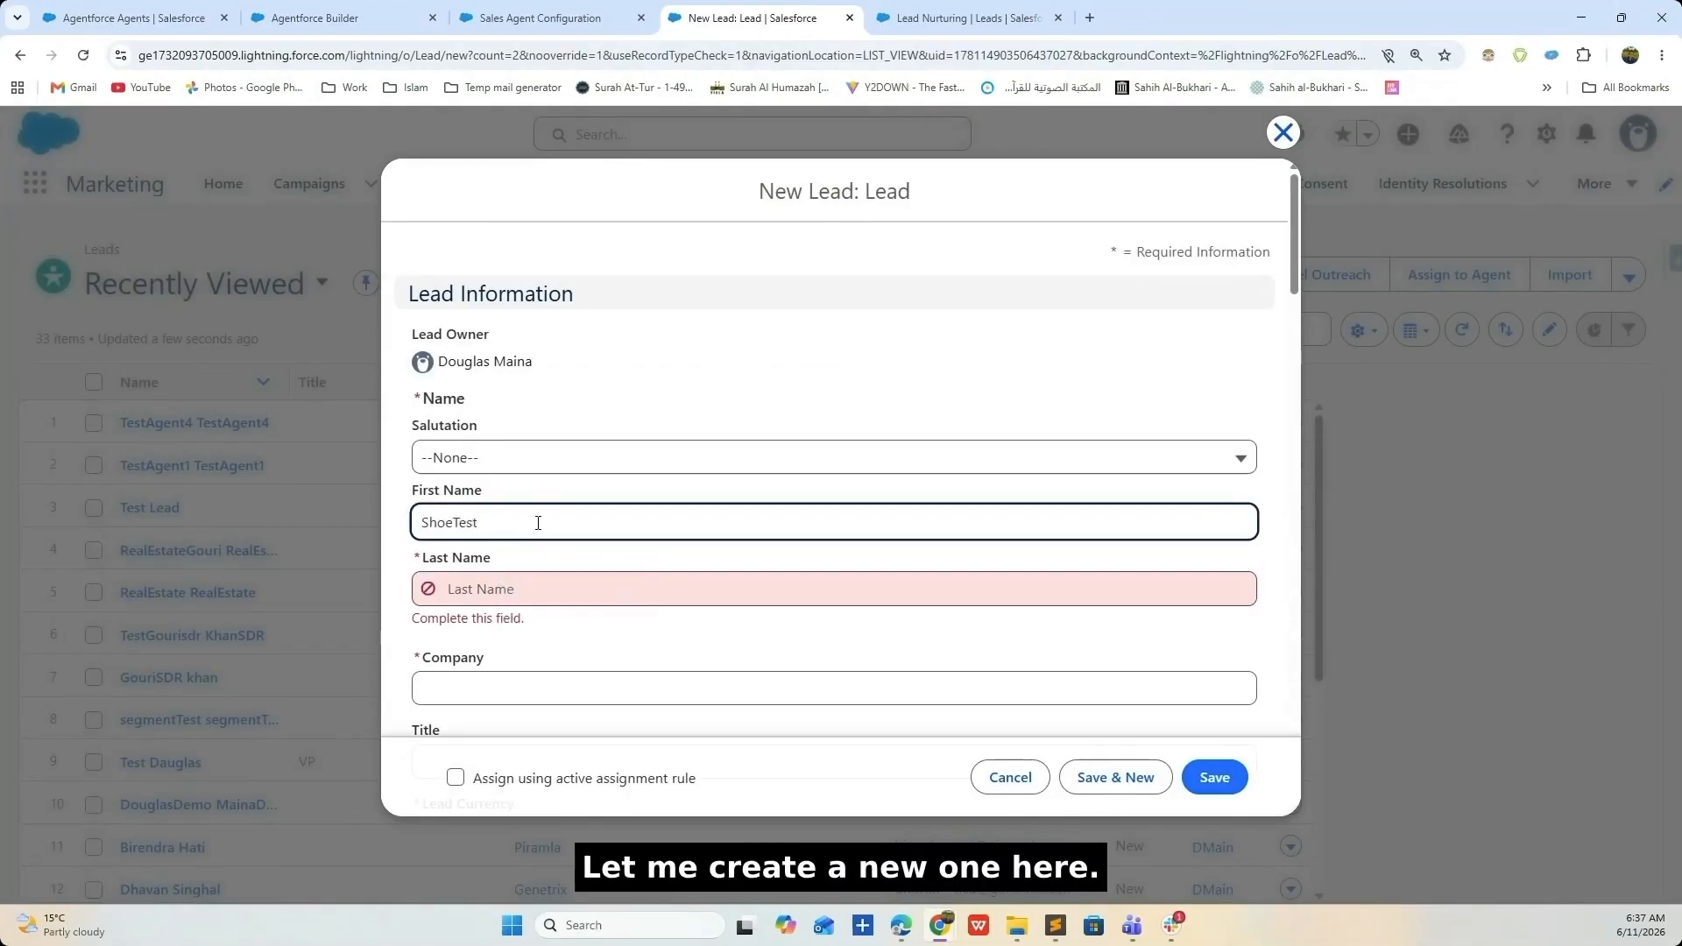
{"action": "left_click_drag", "start_coordinate": [538, 523], "coordinate": [366, 523]}
{"action": "key", "text": "ctrl+c"}
{"action": "left_click", "coordinate": [477, 588]}
{"action": "key", "text": "ctrl+v"}
{"action": "scroll", "coordinate": [713, 578], "scroll_direction": "down", "scroll_amount": 2}
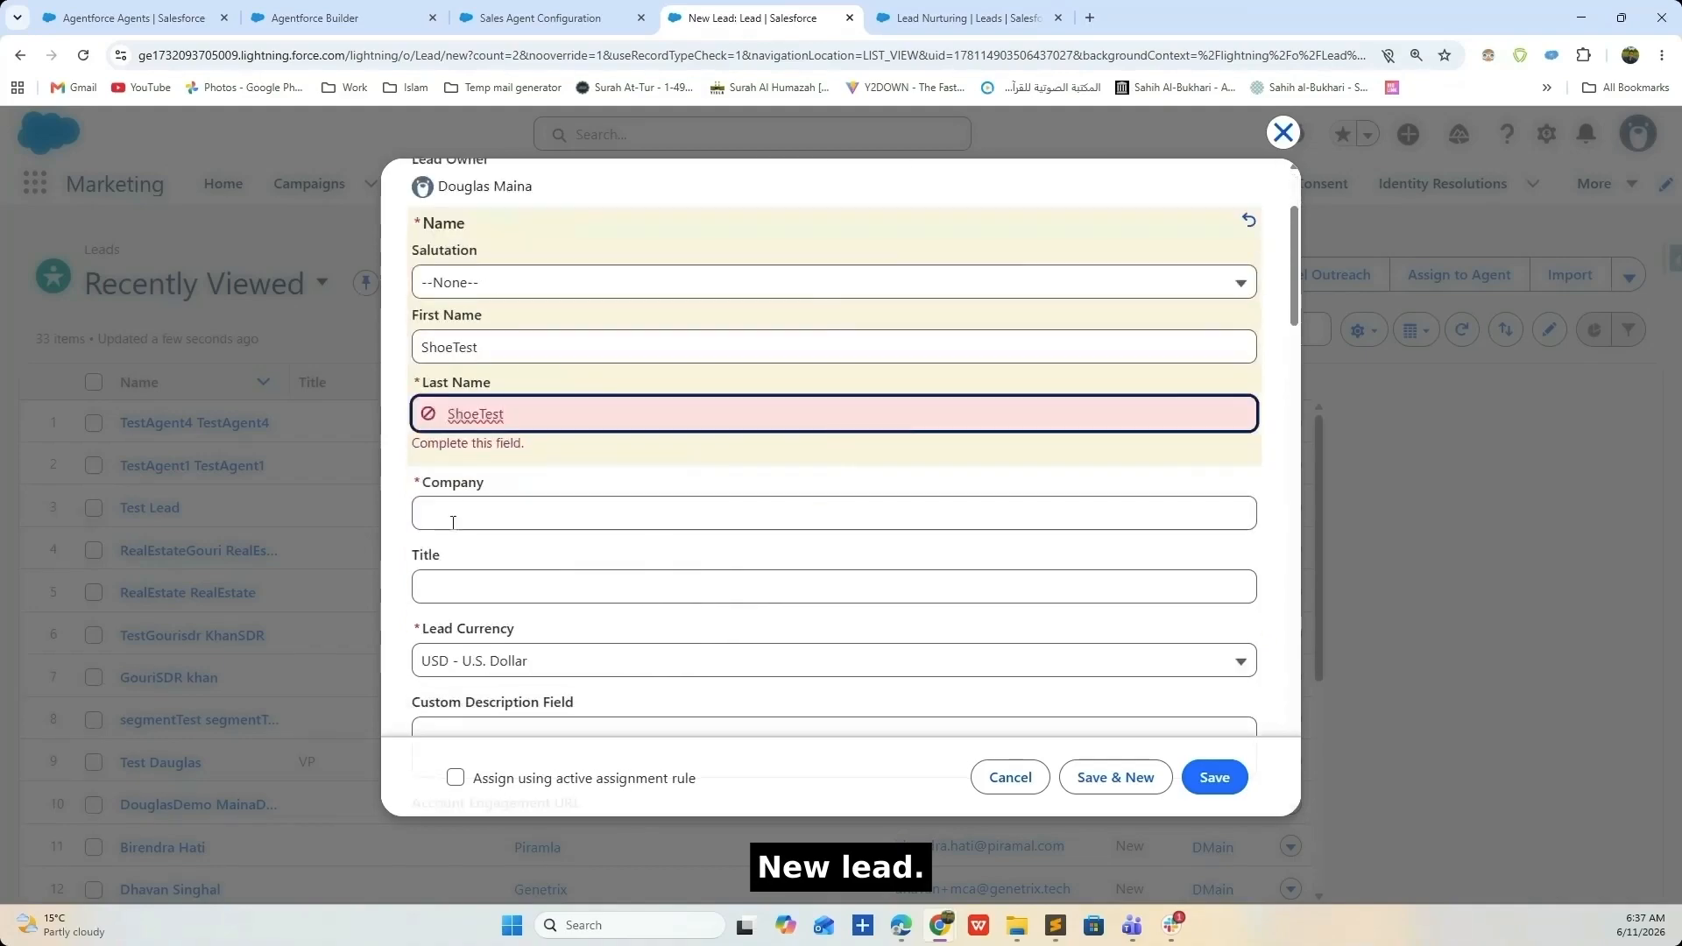
{"action": "left_click", "coordinate": [455, 496]}
{"action": "key", "text": "ctrl+v"}
- Fill in the test email address, set Industry to Manufacturing, and save the lead
{"action": "scroll", "coordinate": [561, 539], "scroll_direction": "down", "scroll_amount": 4}
{"action": "scroll", "coordinate": [447, 499], "scroll_direction": "down", "scroll_amount": 4}
{"action": "scroll", "coordinate": [448, 507], "scroll_direction": "down", "scroll_amount": 2}
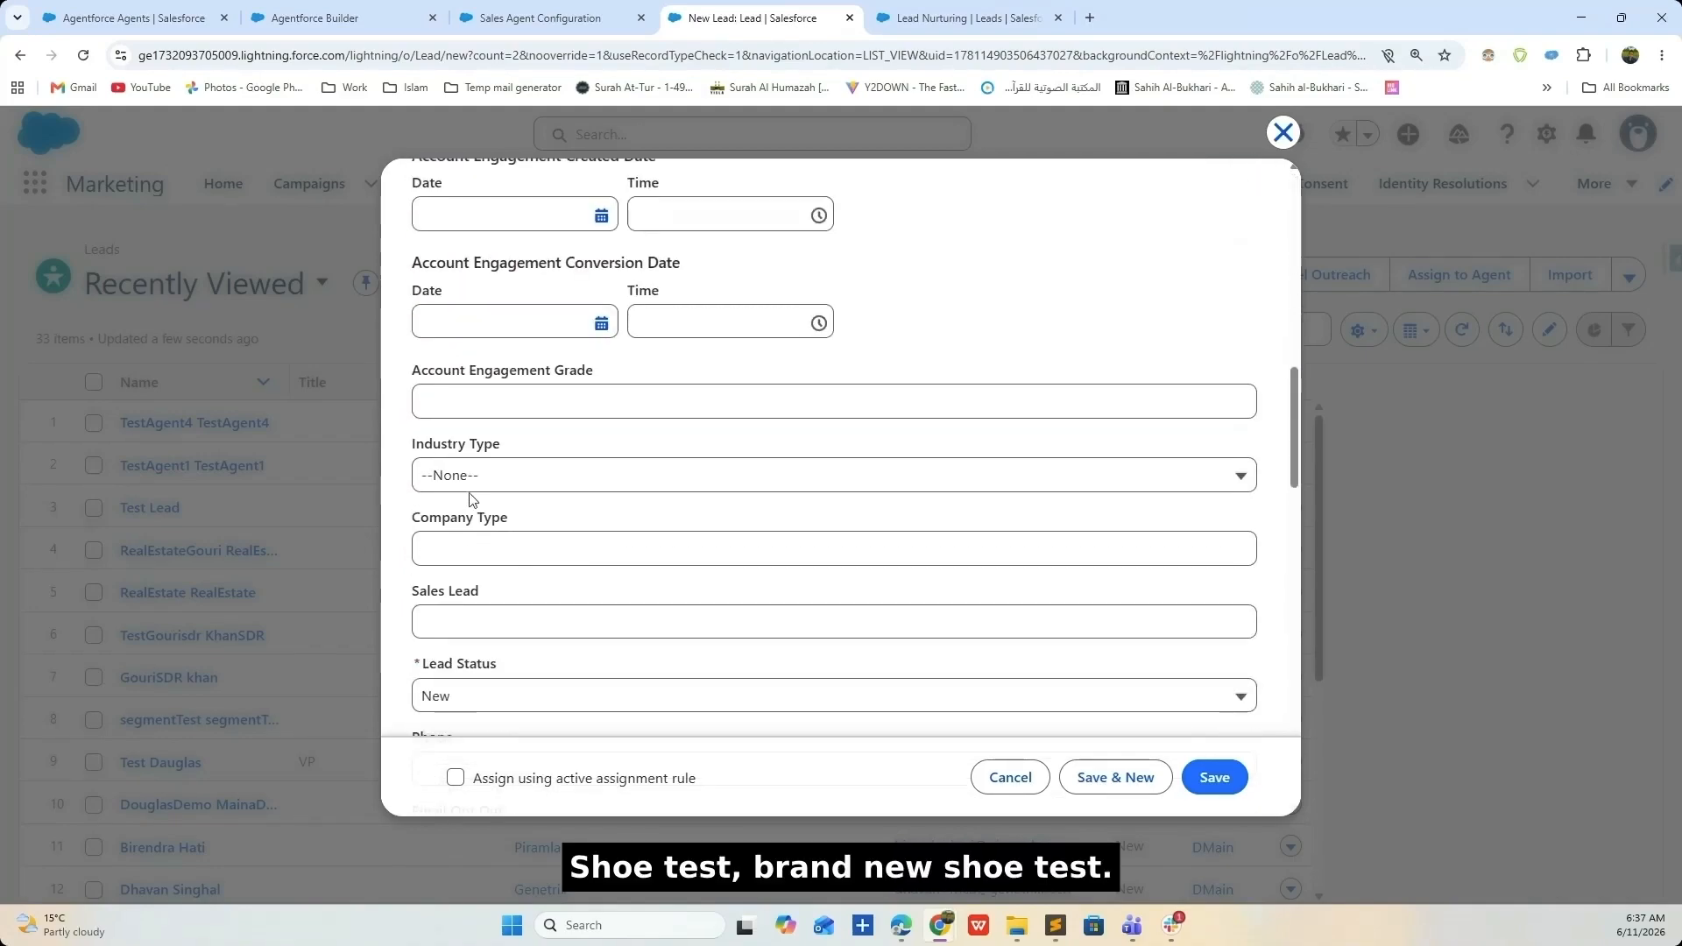
{"action": "scroll", "coordinate": [486, 617], "scroll_direction": "down", "scroll_amount": 3}
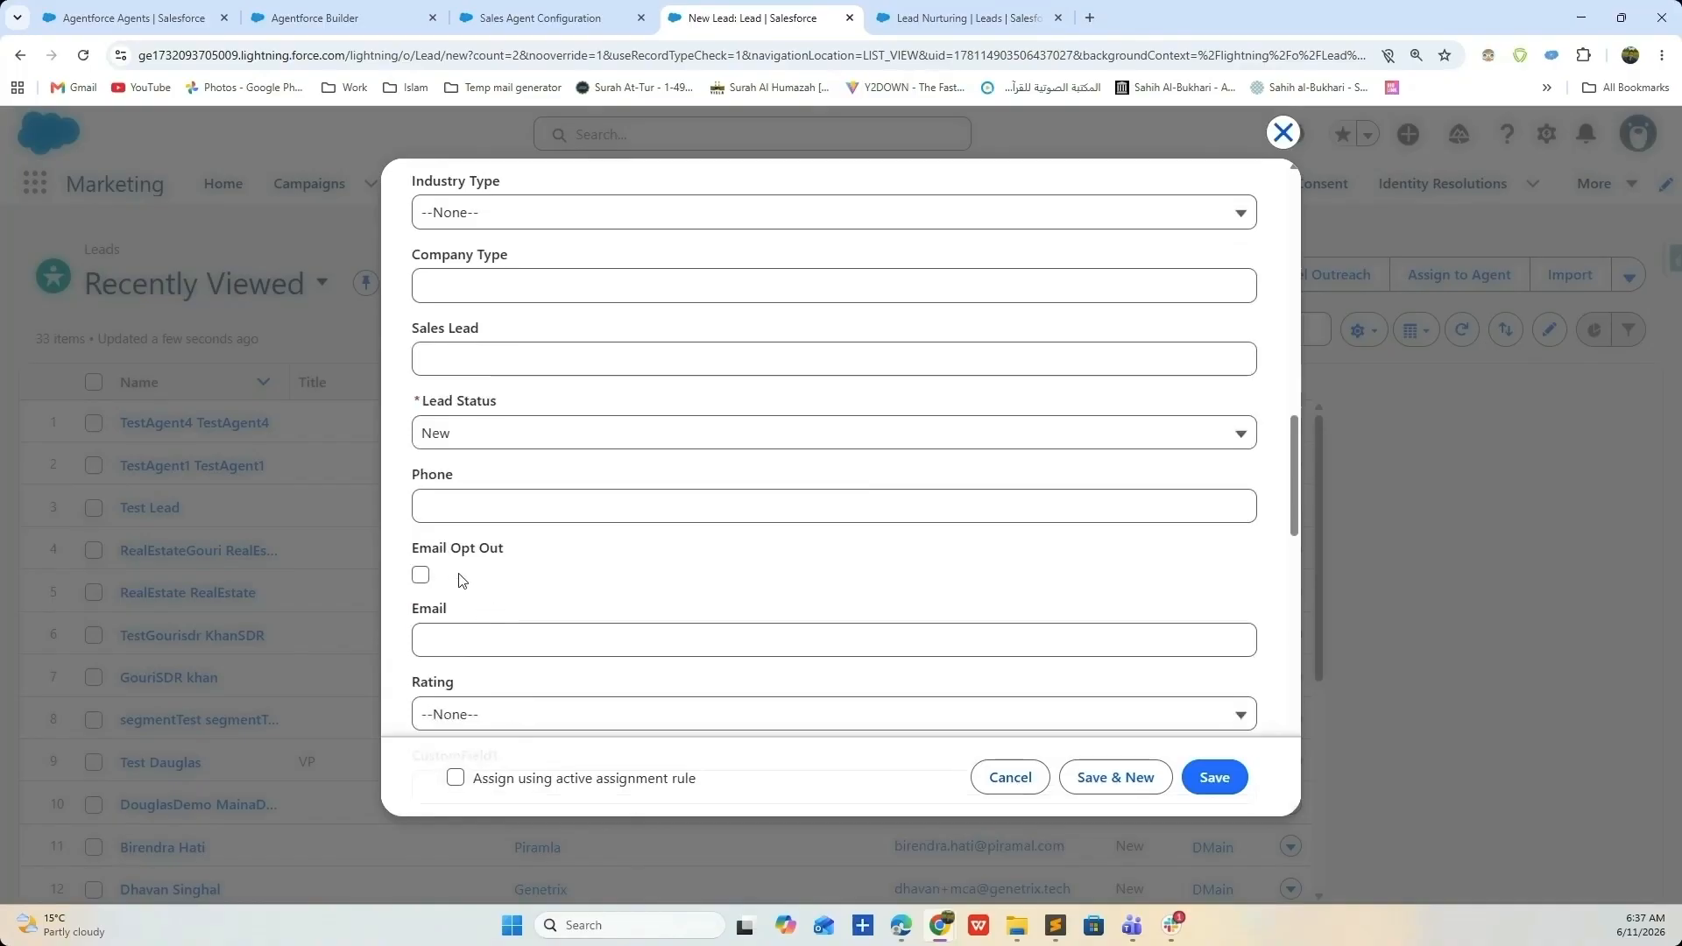
{"action": "left_click", "coordinate": [466, 631]}
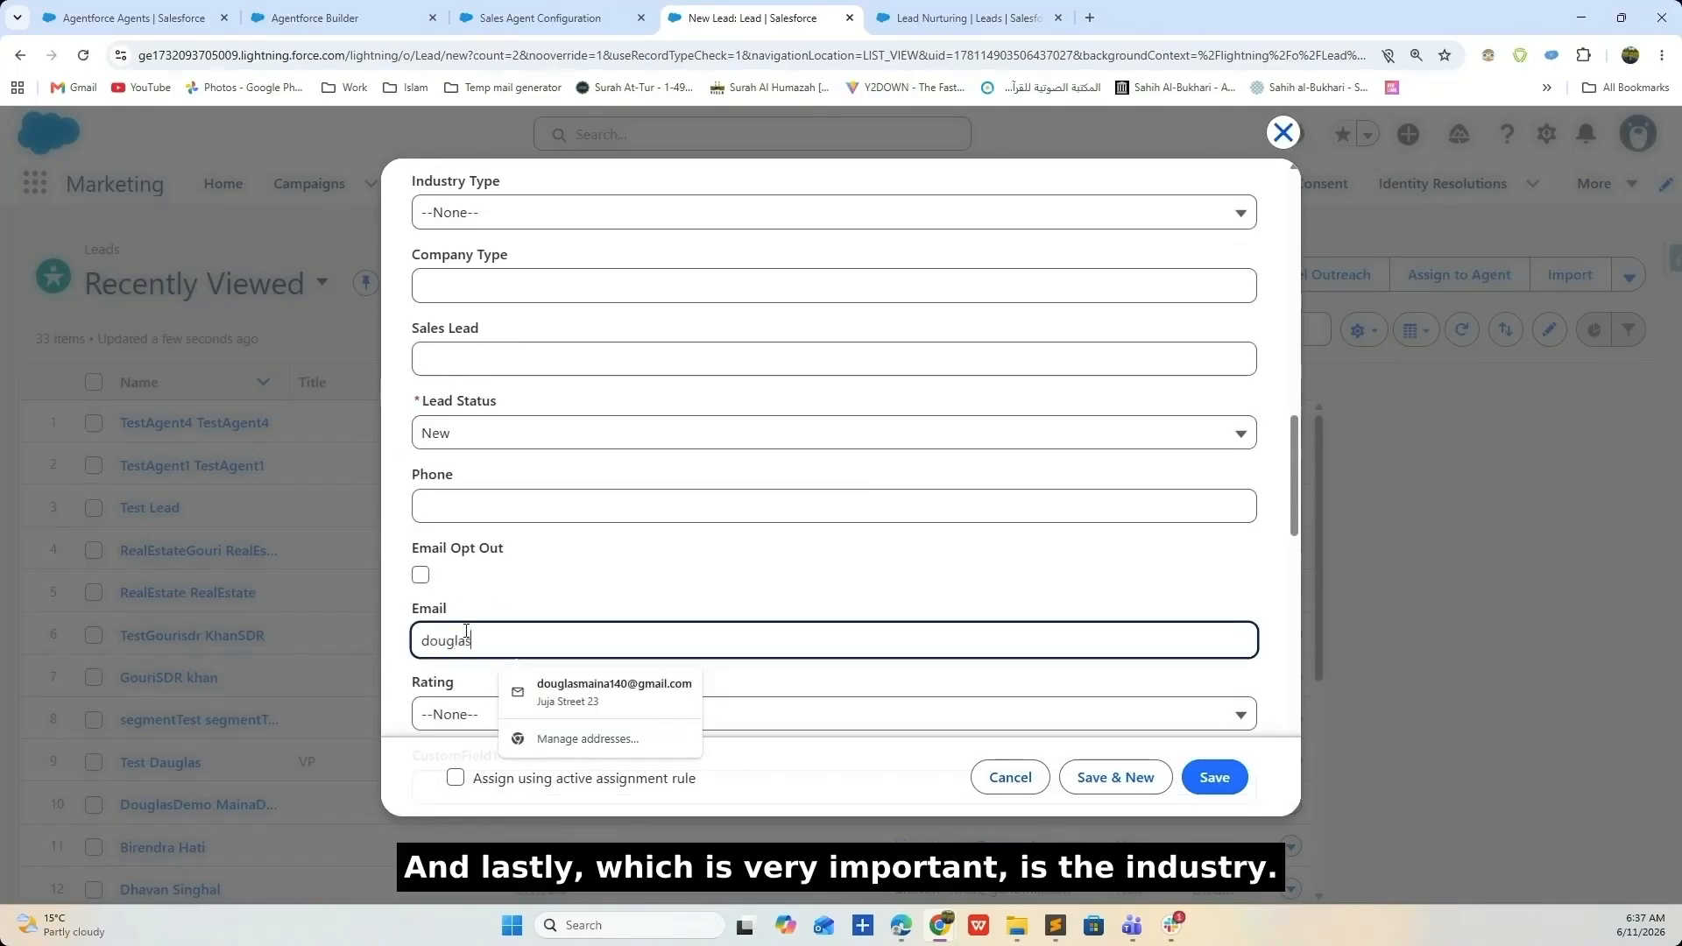
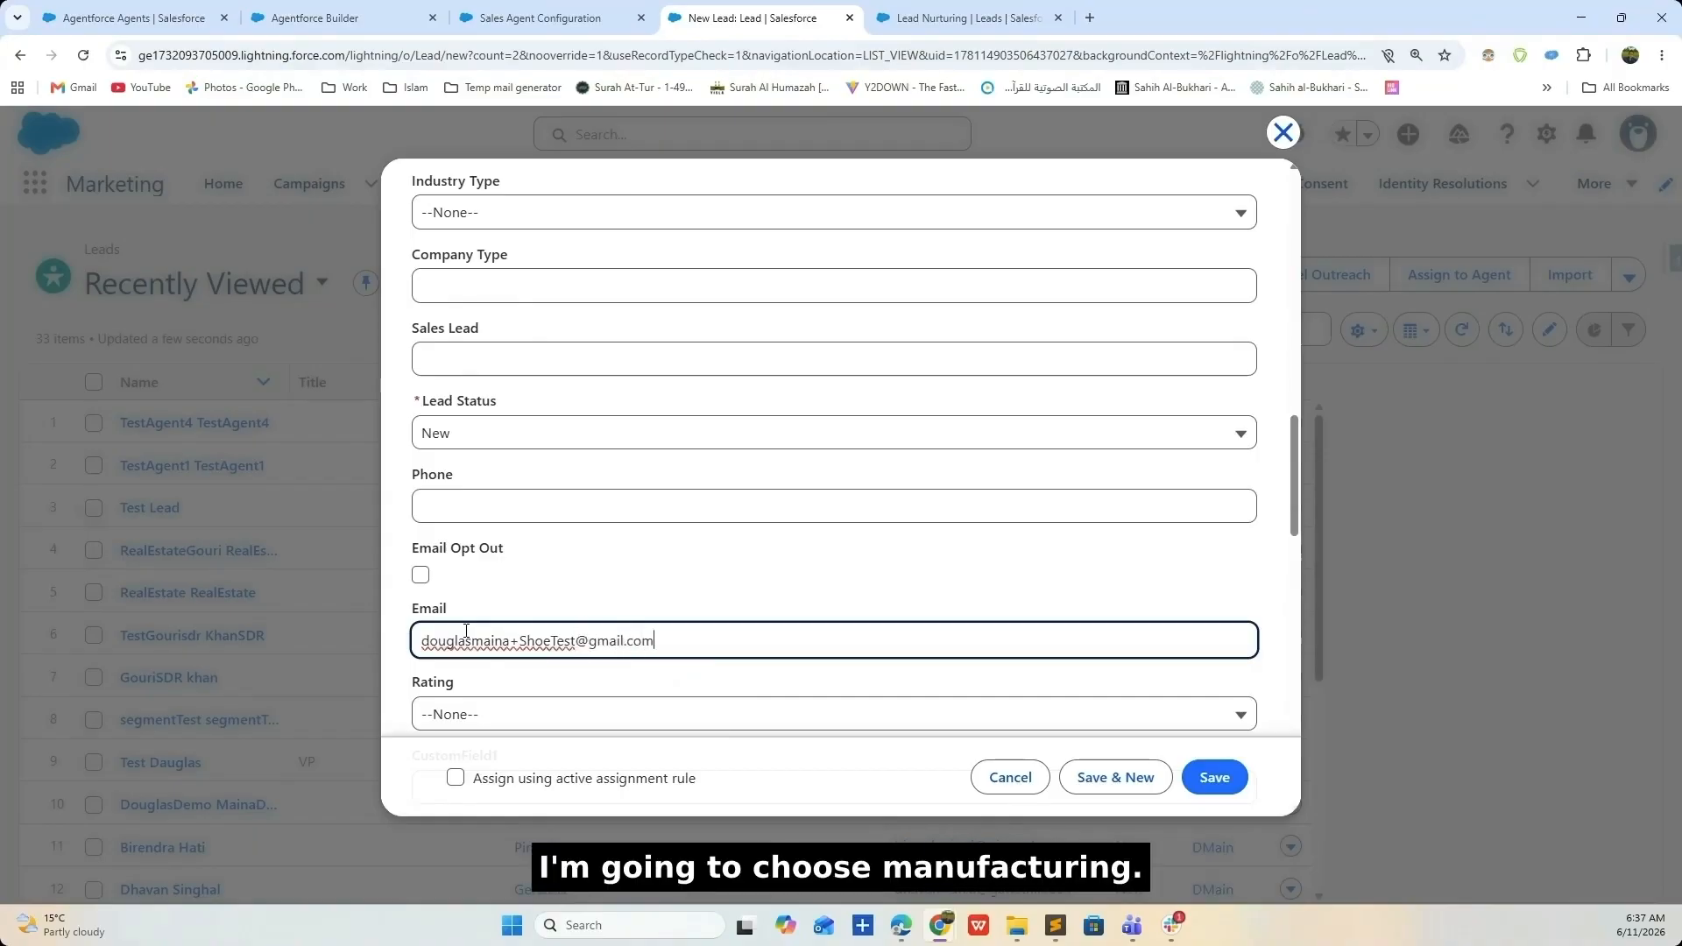
{"action": "scroll", "coordinate": [517, 616], "scroll_direction": "down", "scroll_amount": 15}
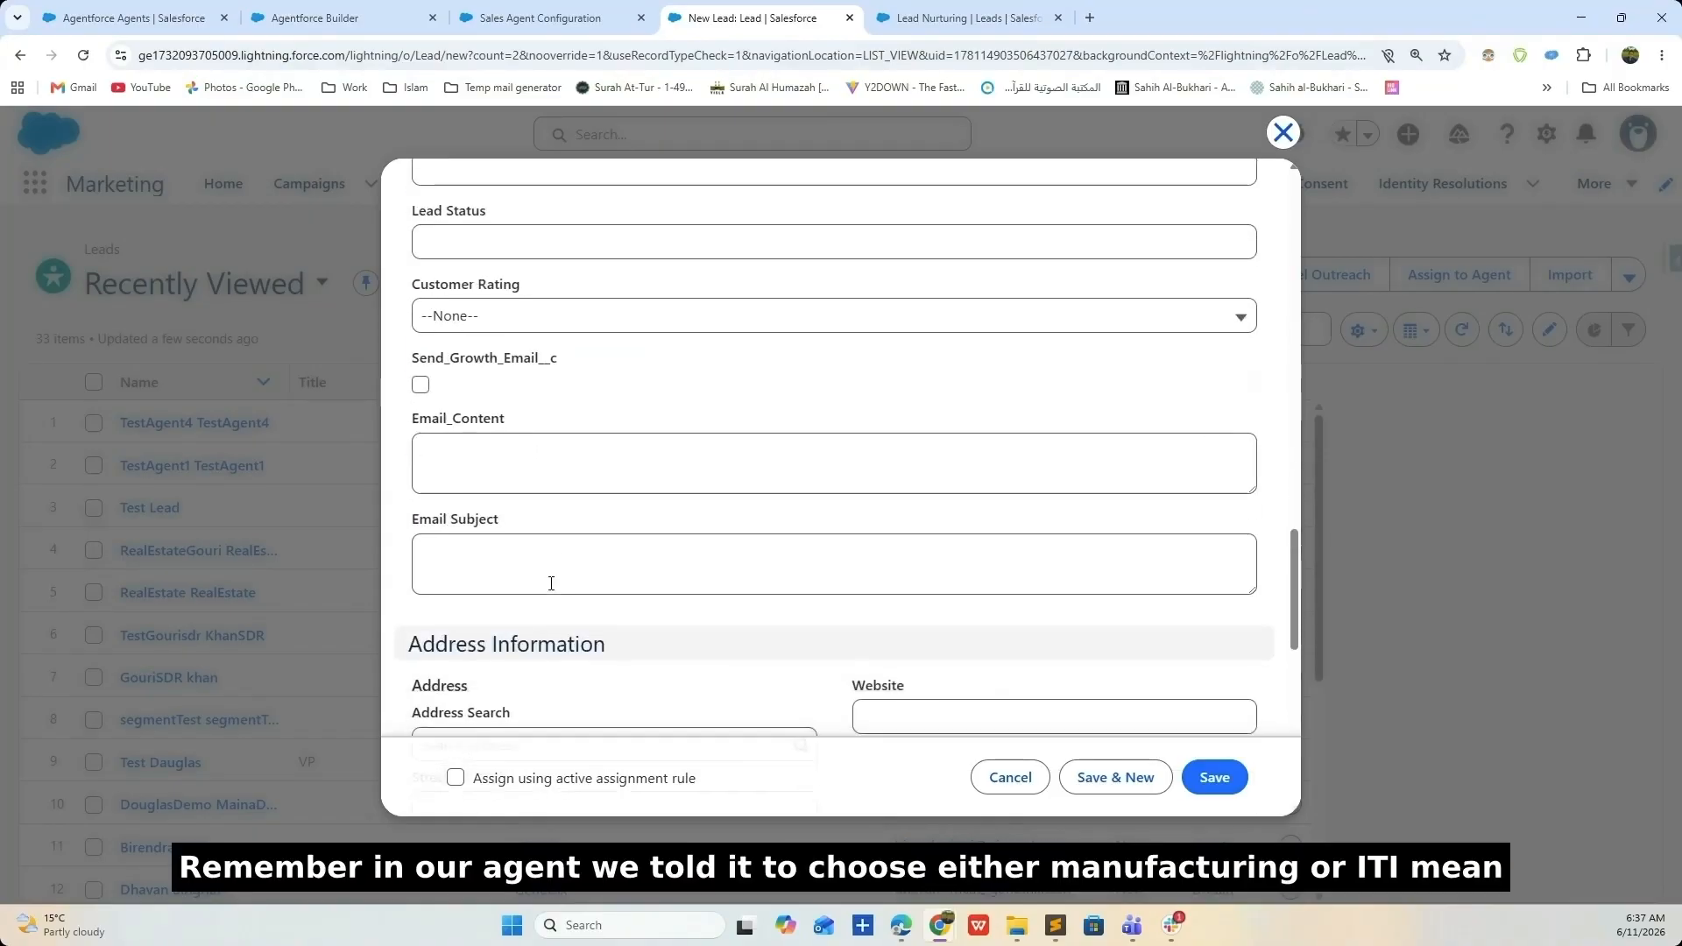
{"action": "left_click", "coordinate": [927, 496]}
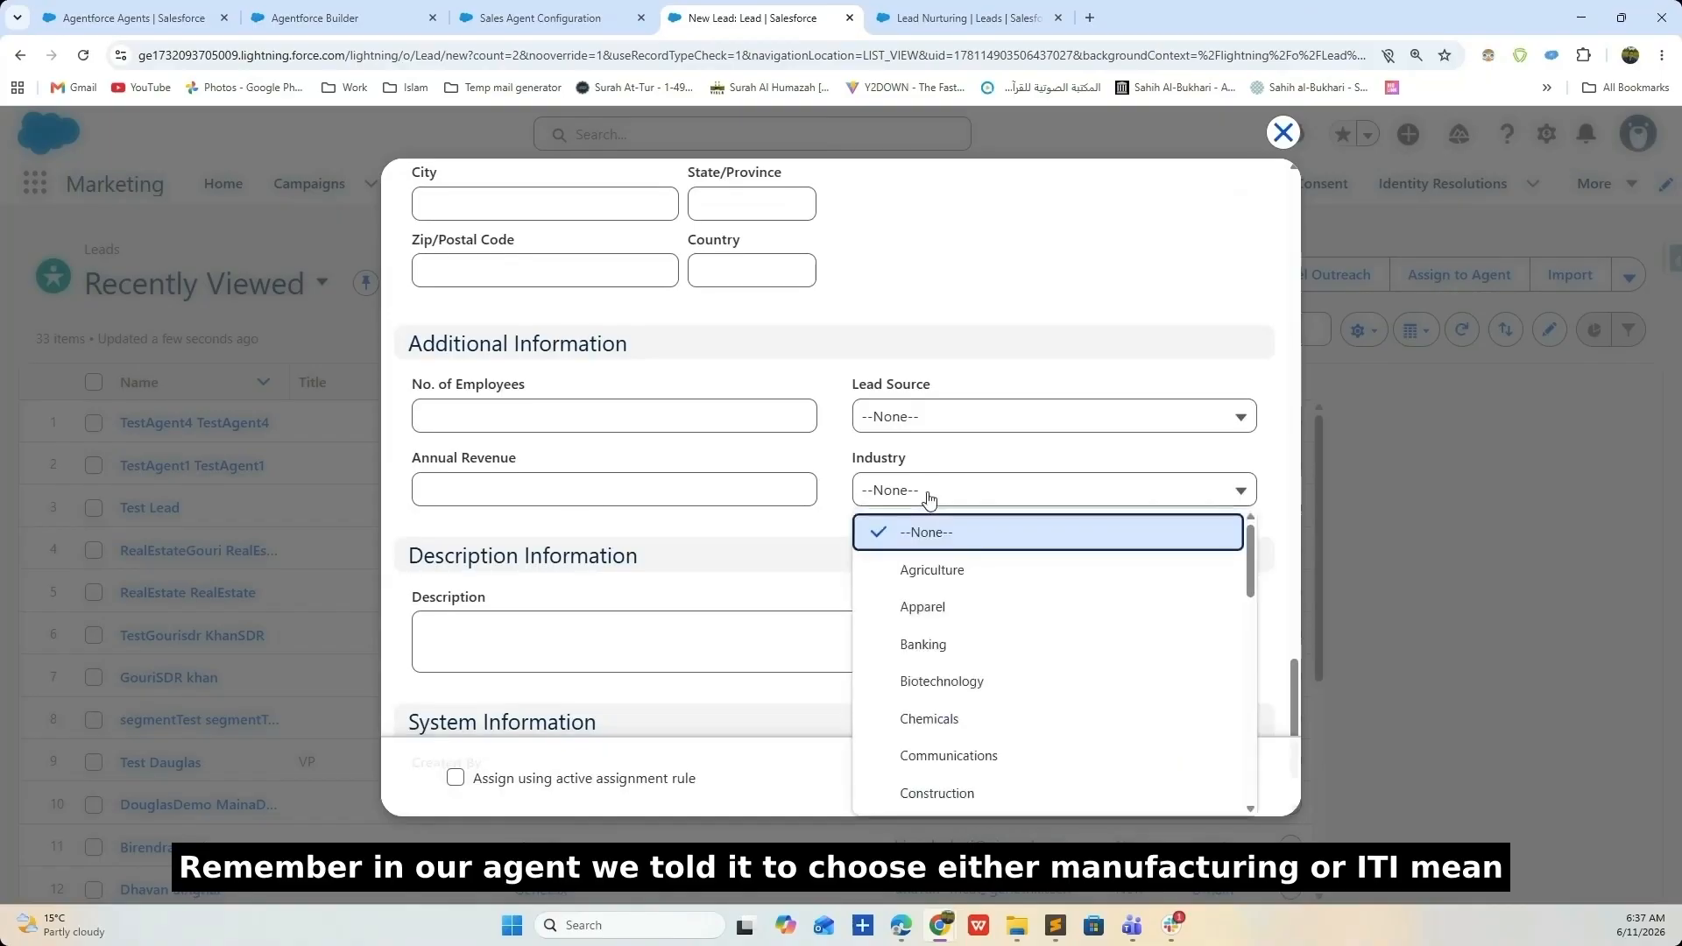
{"action": "scroll", "coordinate": [969, 603], "scroll_direction": "down", "scroll_amount": 2}
{"action": "scroll", "coordinate": [969, 603], "scroll_direction": "down", "scroll_amount": 3}
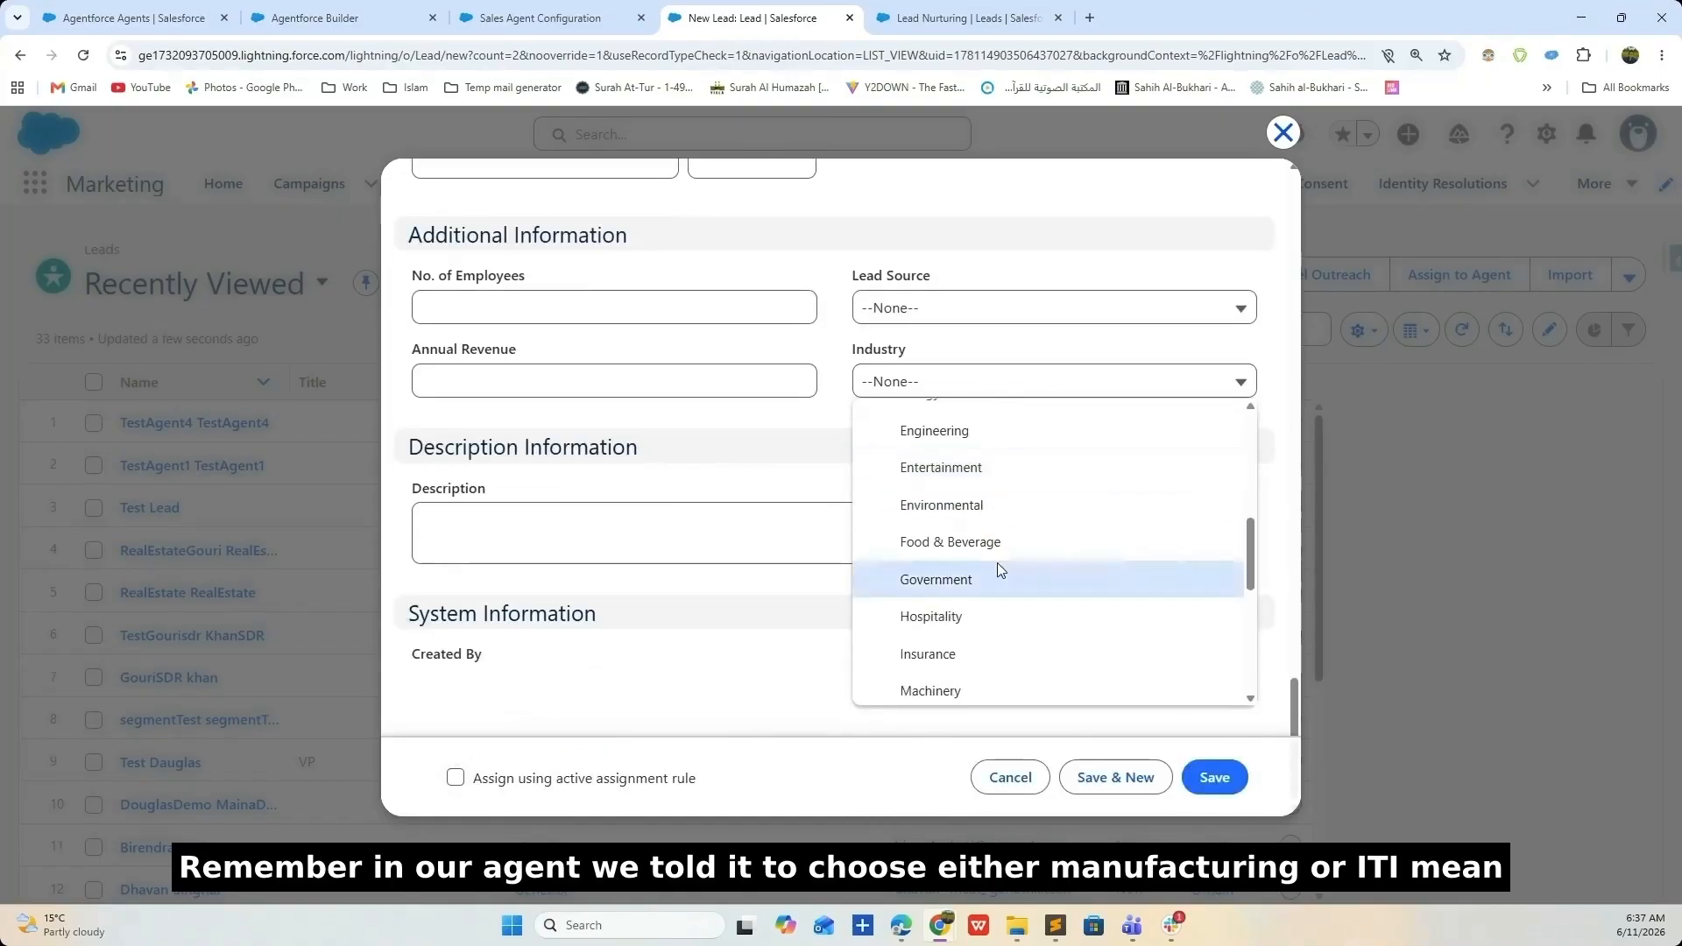
{"action": "scroll", "coordinate": [1000, 571], "scroll_direction": "down", "scroll_amount": 2}
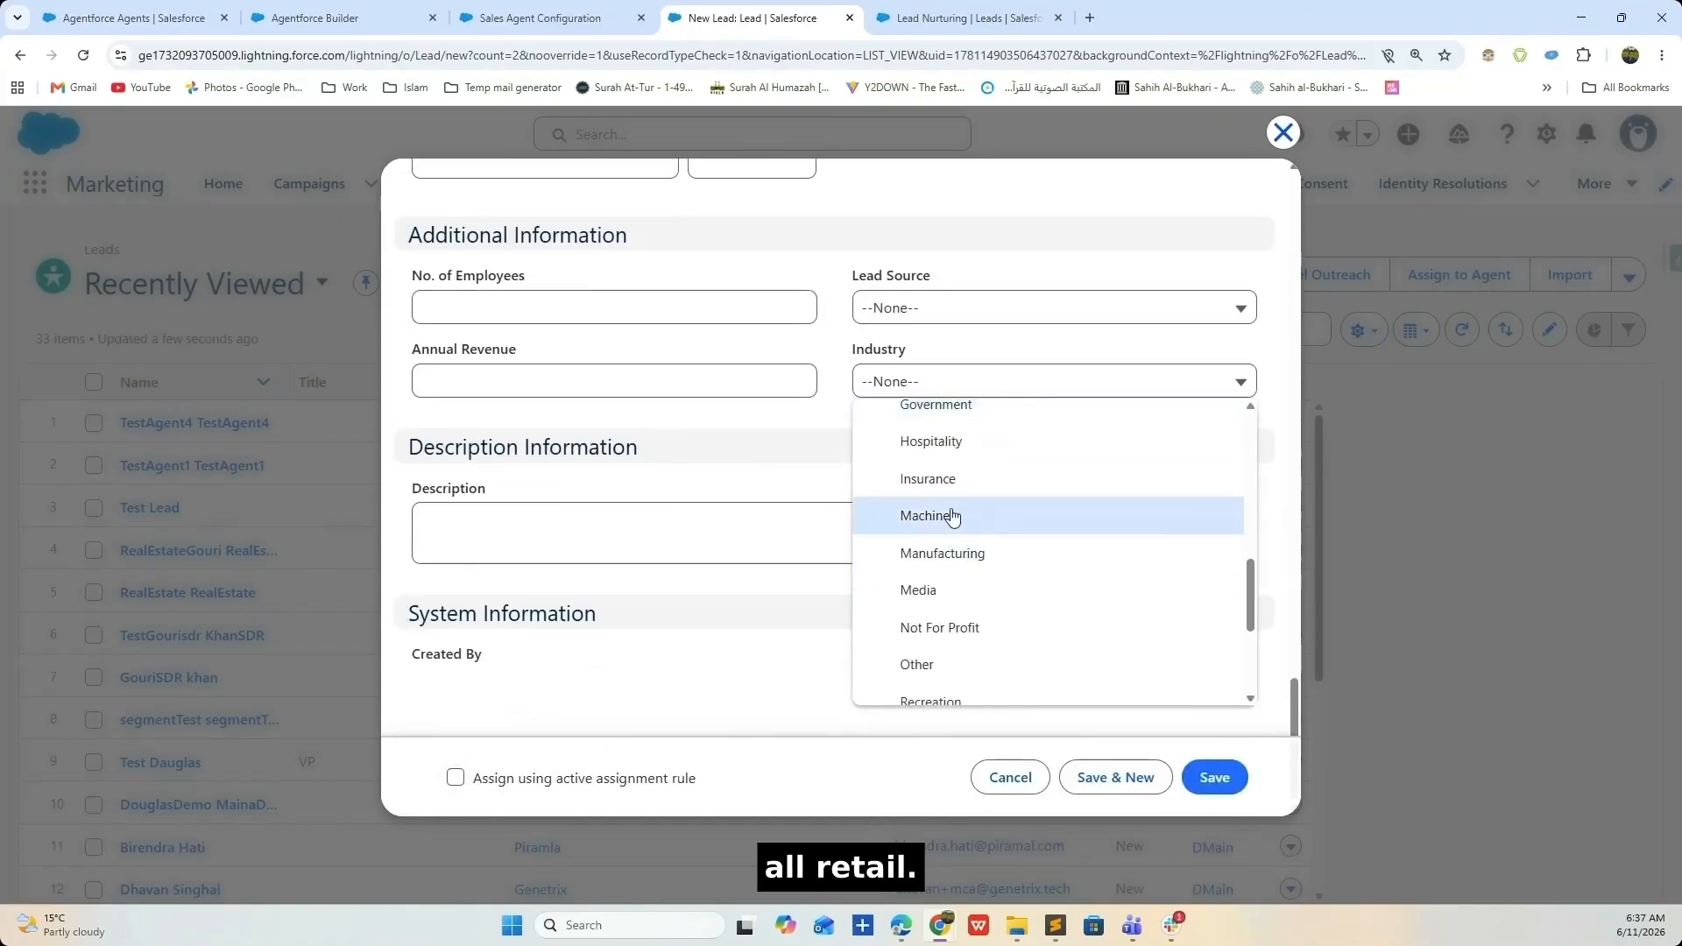
{"action": "left_click", "coordinate": [961, 552]}
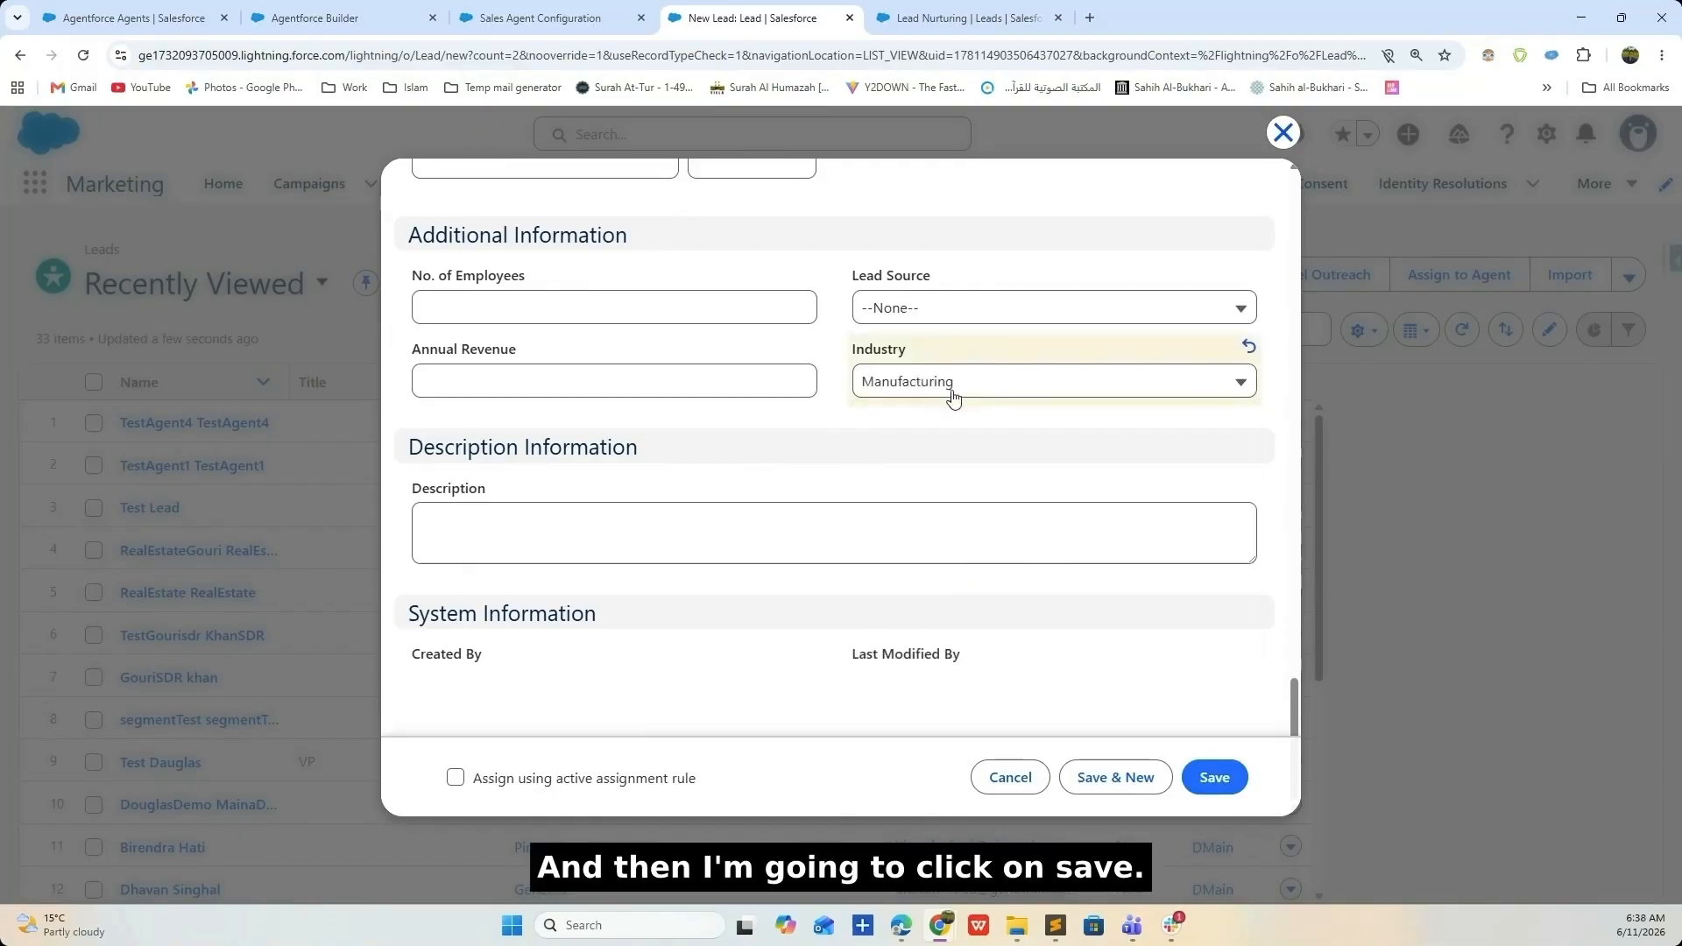
{"action": "left_click", "coordinate": [1214, 777]}
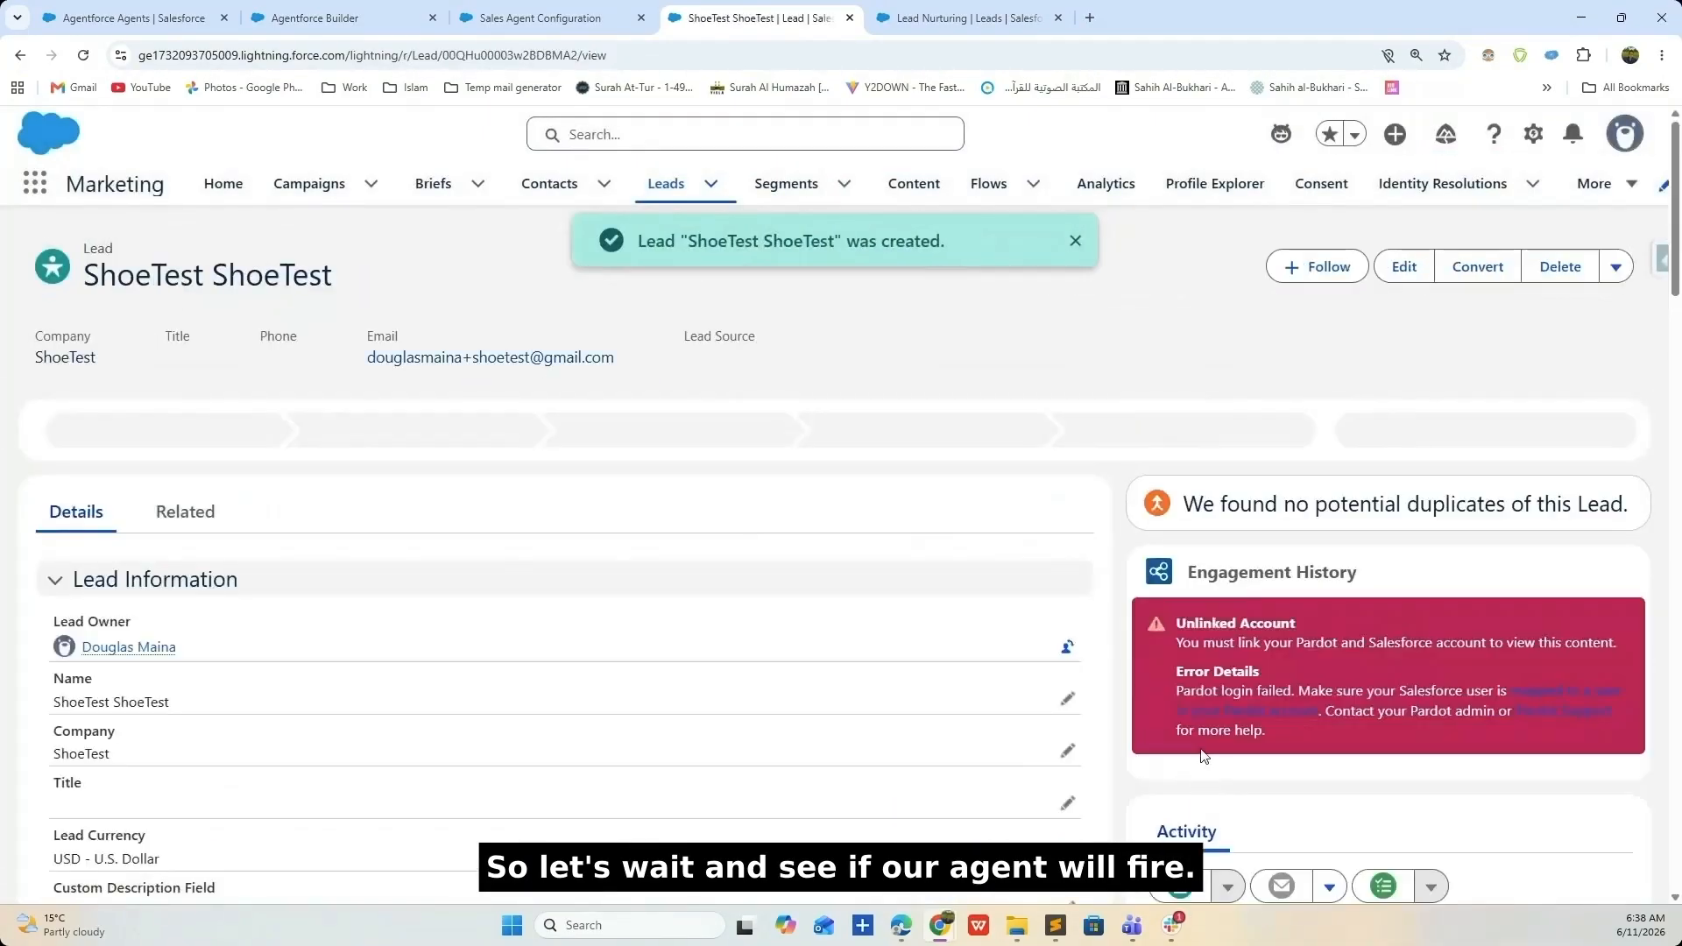
{"action": "left_click", "coordinate": [1662, 56]}
- Set the lead's Marketing consent status to Opted In
{"action": "left_click", "coordinate": [727, 384]}
{"action": "scroll", "coordinate": [775, 395], "scroll_direction": "down", "scroll_amount": 6}
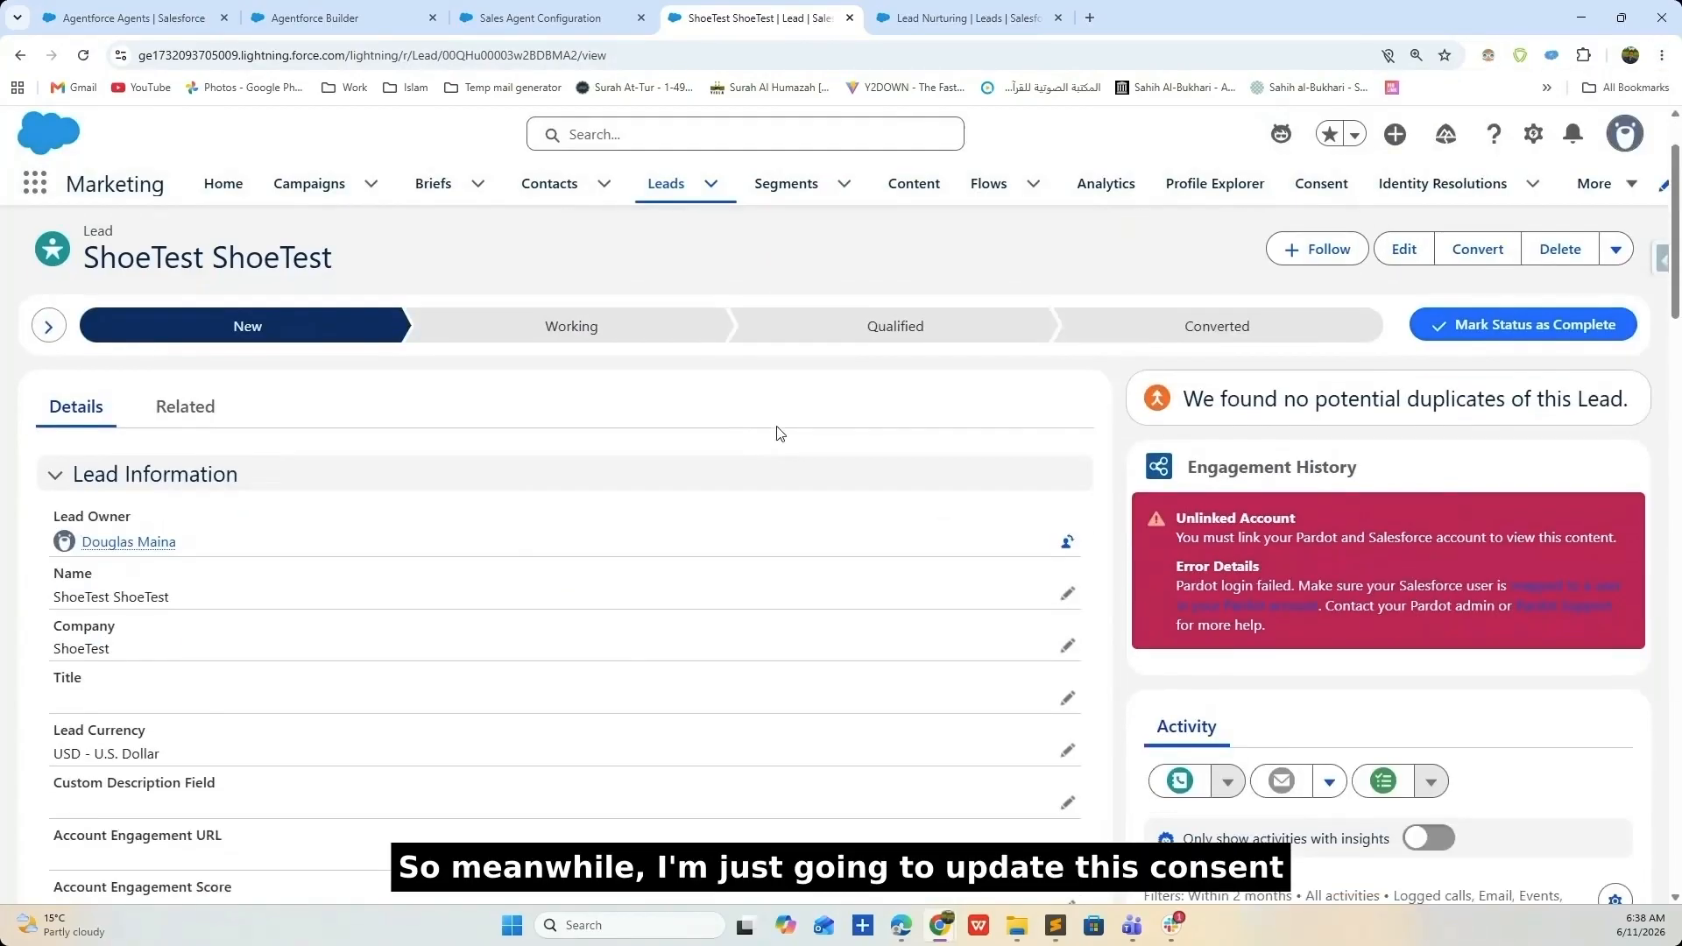
{"action": "scroll", "coordinate": [293, 429], "scroll_direction": "down", "scroll_amount": 3}
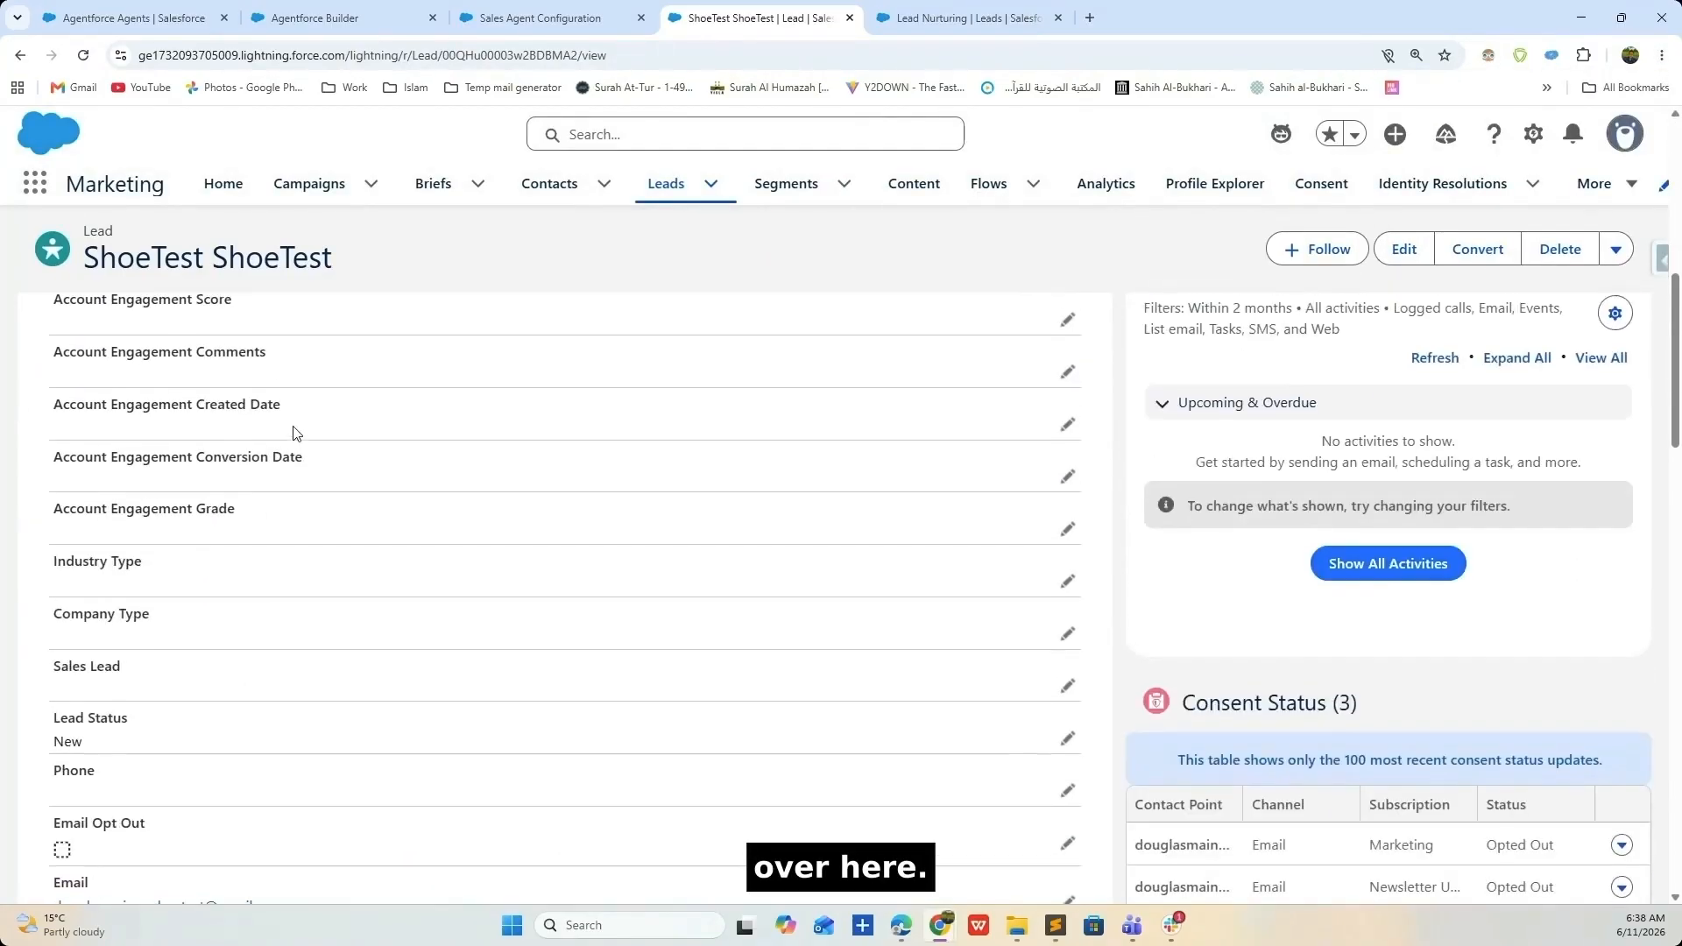
{"action": "left_click", "coordinate": [1622, 749]}
{"action": "left_click", "coordinate": [1577, 785]}
{"action": "left_click", "coordinate": [583, 661]}
{"action": "left_click", "coordinate": [577, 700]}
{"action": "left_click", "coordinate": [1245, 749]}
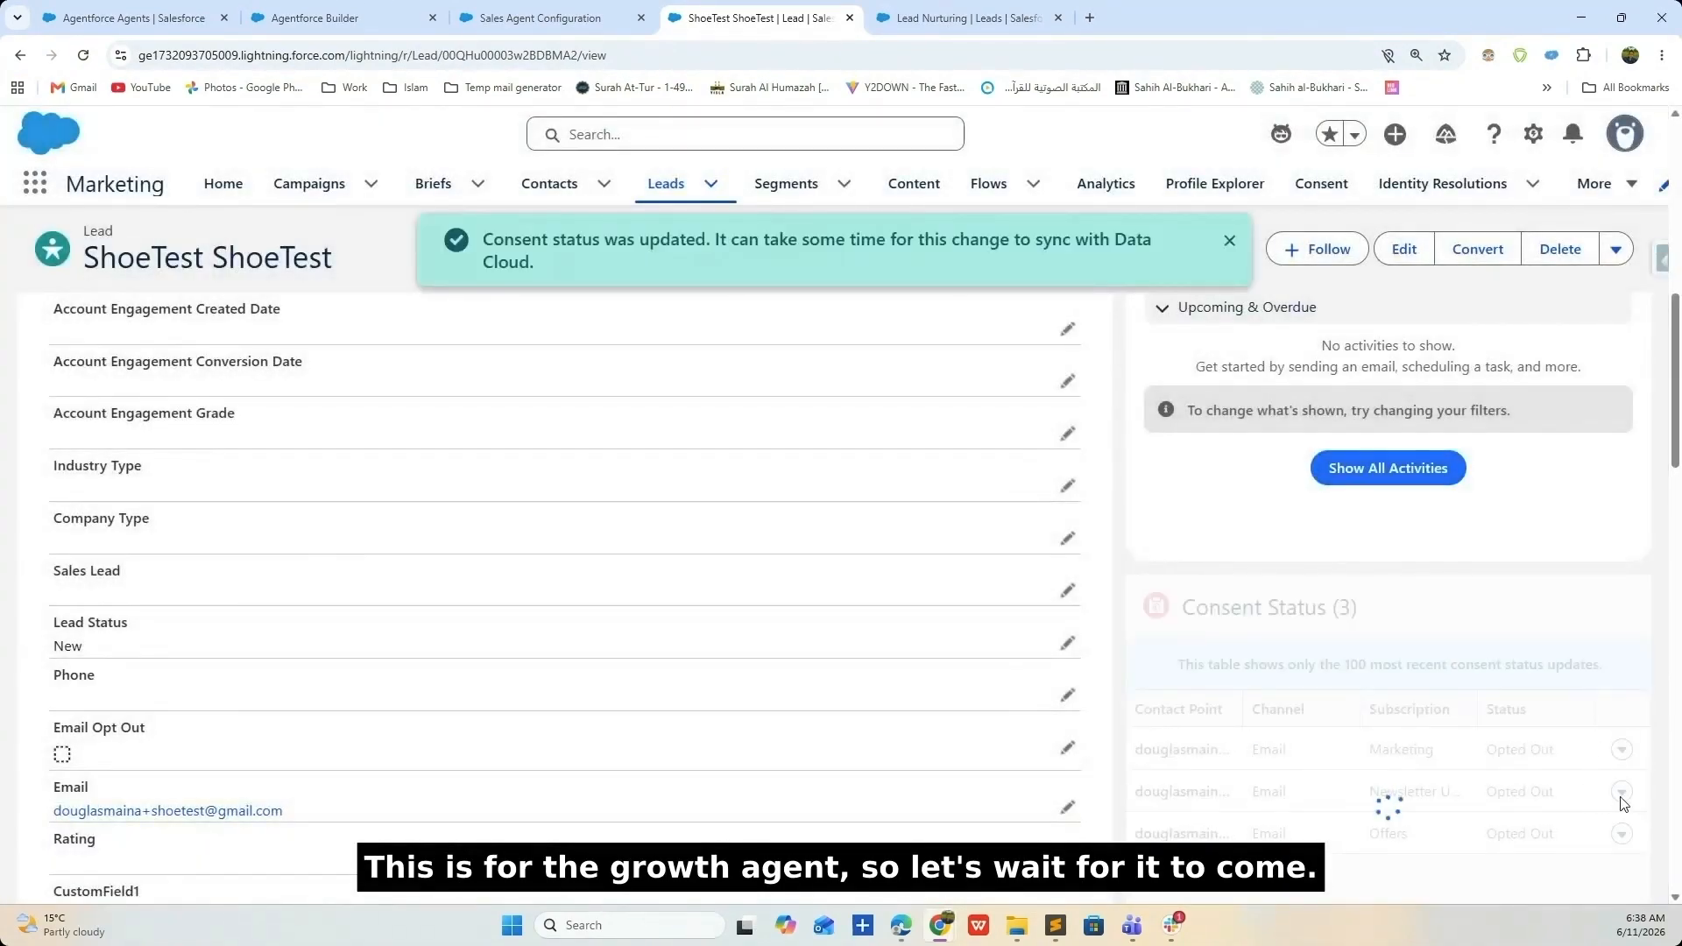
{"action": "left_click", "coordinate": [1228, 243]}
- Edit the lead and correct its email address
{"action": "scroll", "coordinate": [1097, 610], "scroll_direction": "up", "scroll_amount": 3}
{"action": "scroll", "coordinate": [1611, 632], "scroll_direction": "up", "scroll_amount": 3}
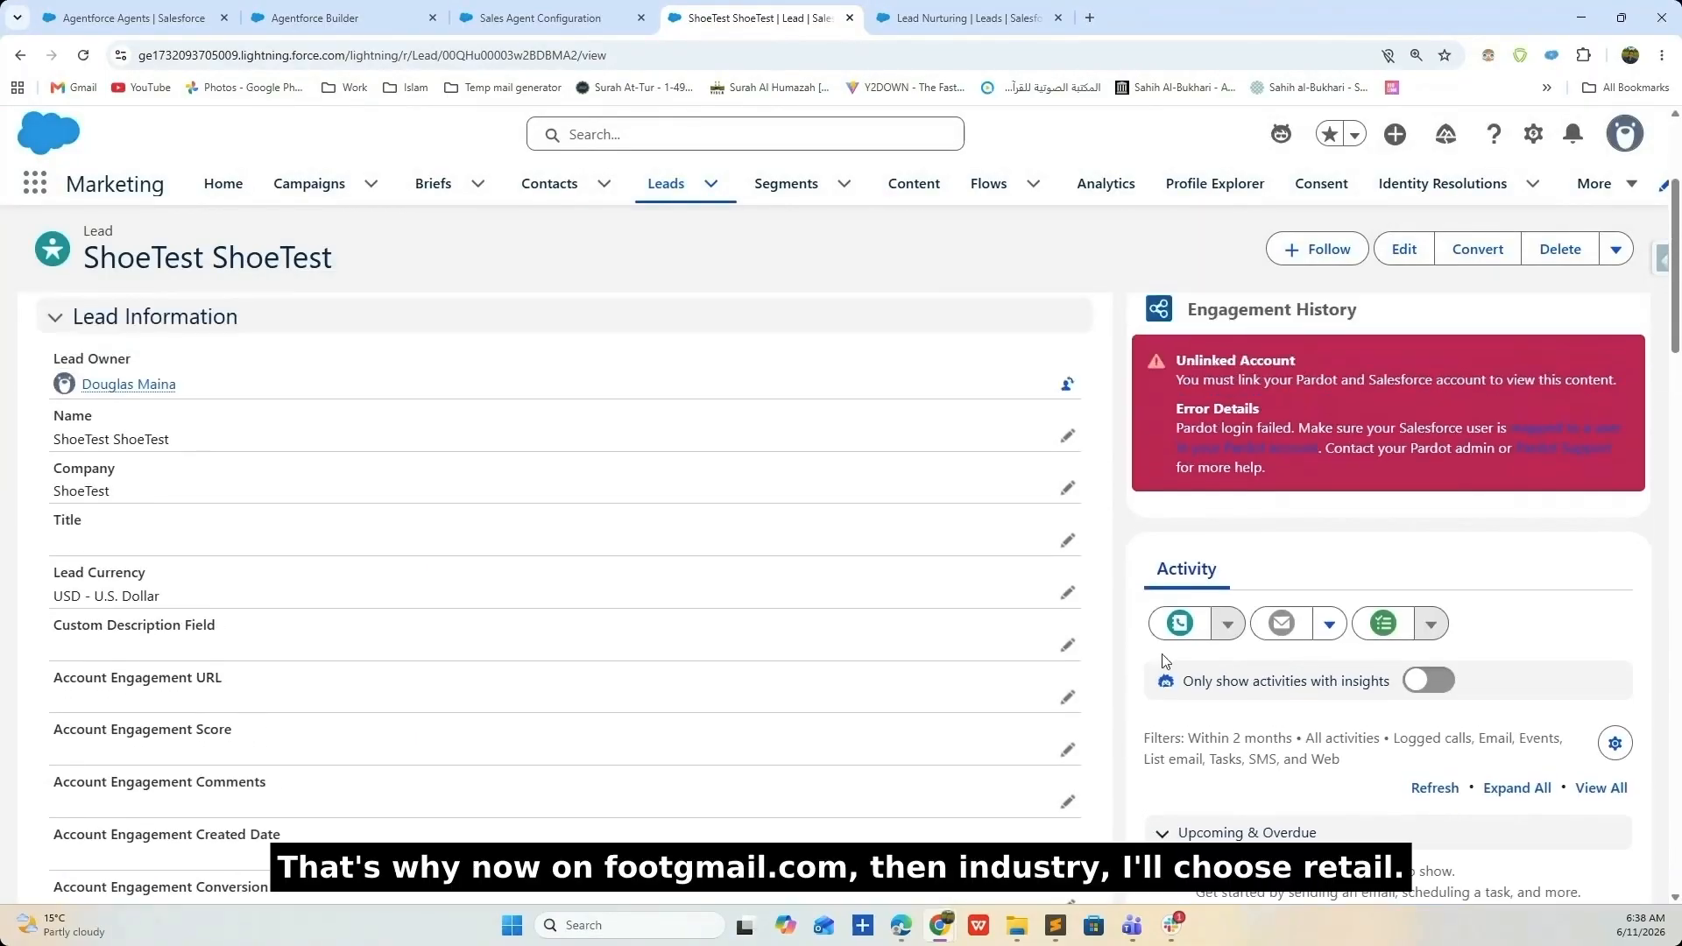
{"action": "scroll", "coordinate": [384, 655], "scroll_direction": "up", "scroll_amount": 3}
{"action": "scroll", "coordinate": [1077, 588], "scroll_direction": "down", "scroll_amount": 3}
{"action": "scroll", "coordinate": [837, 598], "scroll_direction": "down", "scroll_amount": 10}
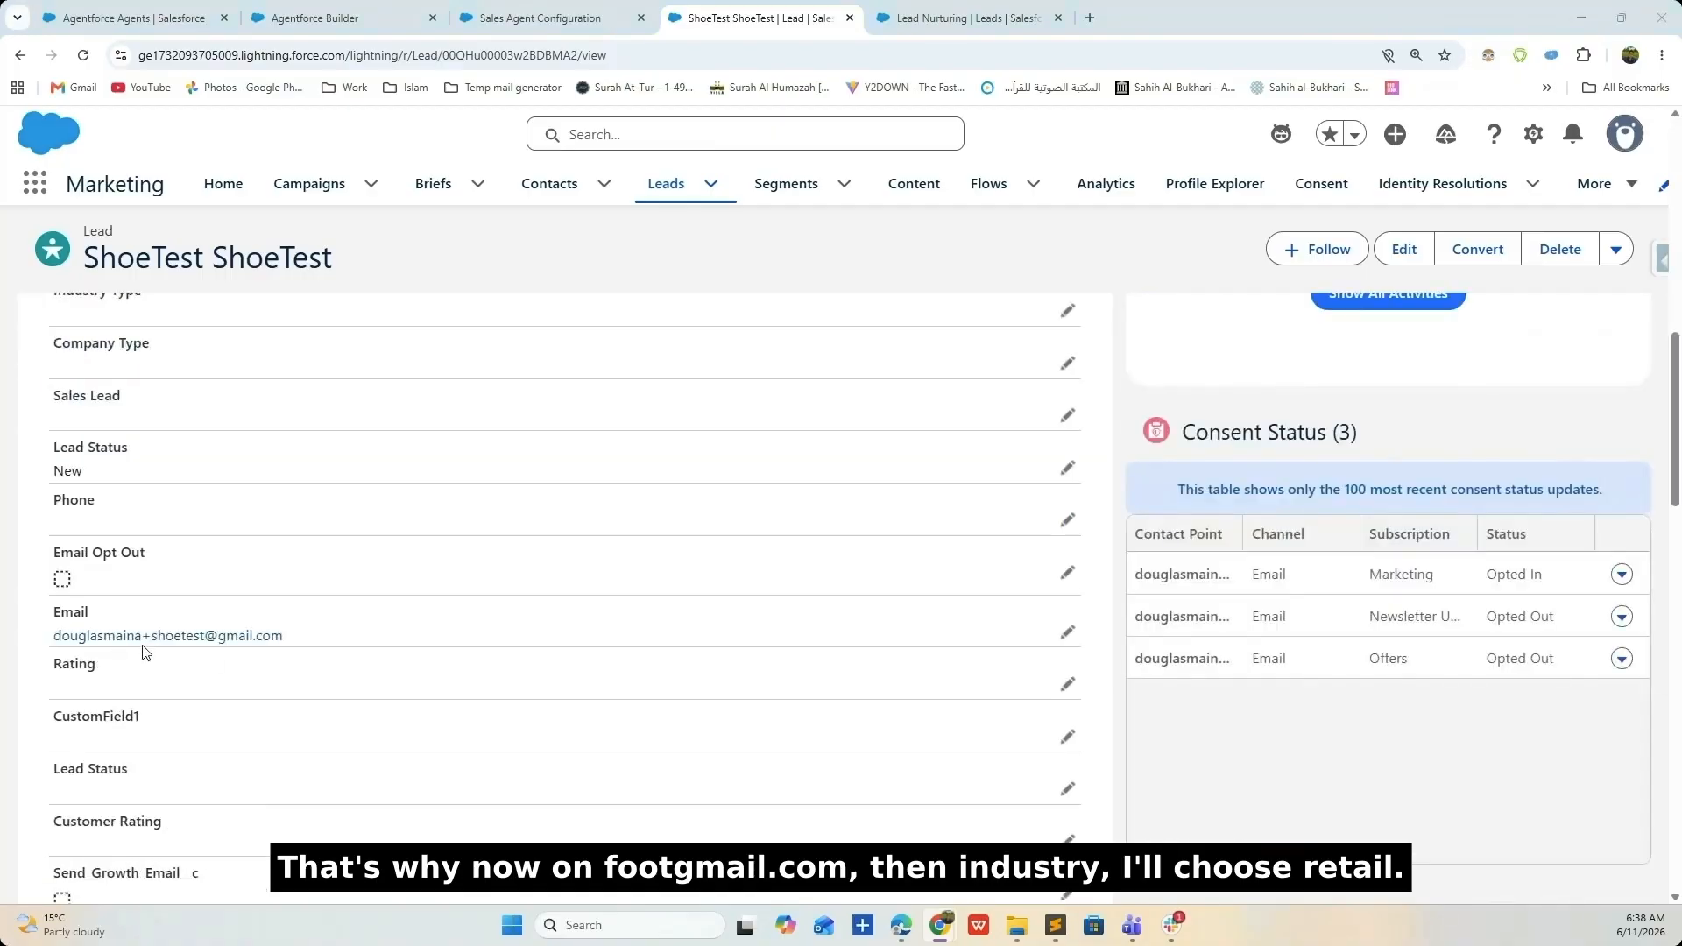
{"action": "left_click", "coordinate": [1066, 641]}
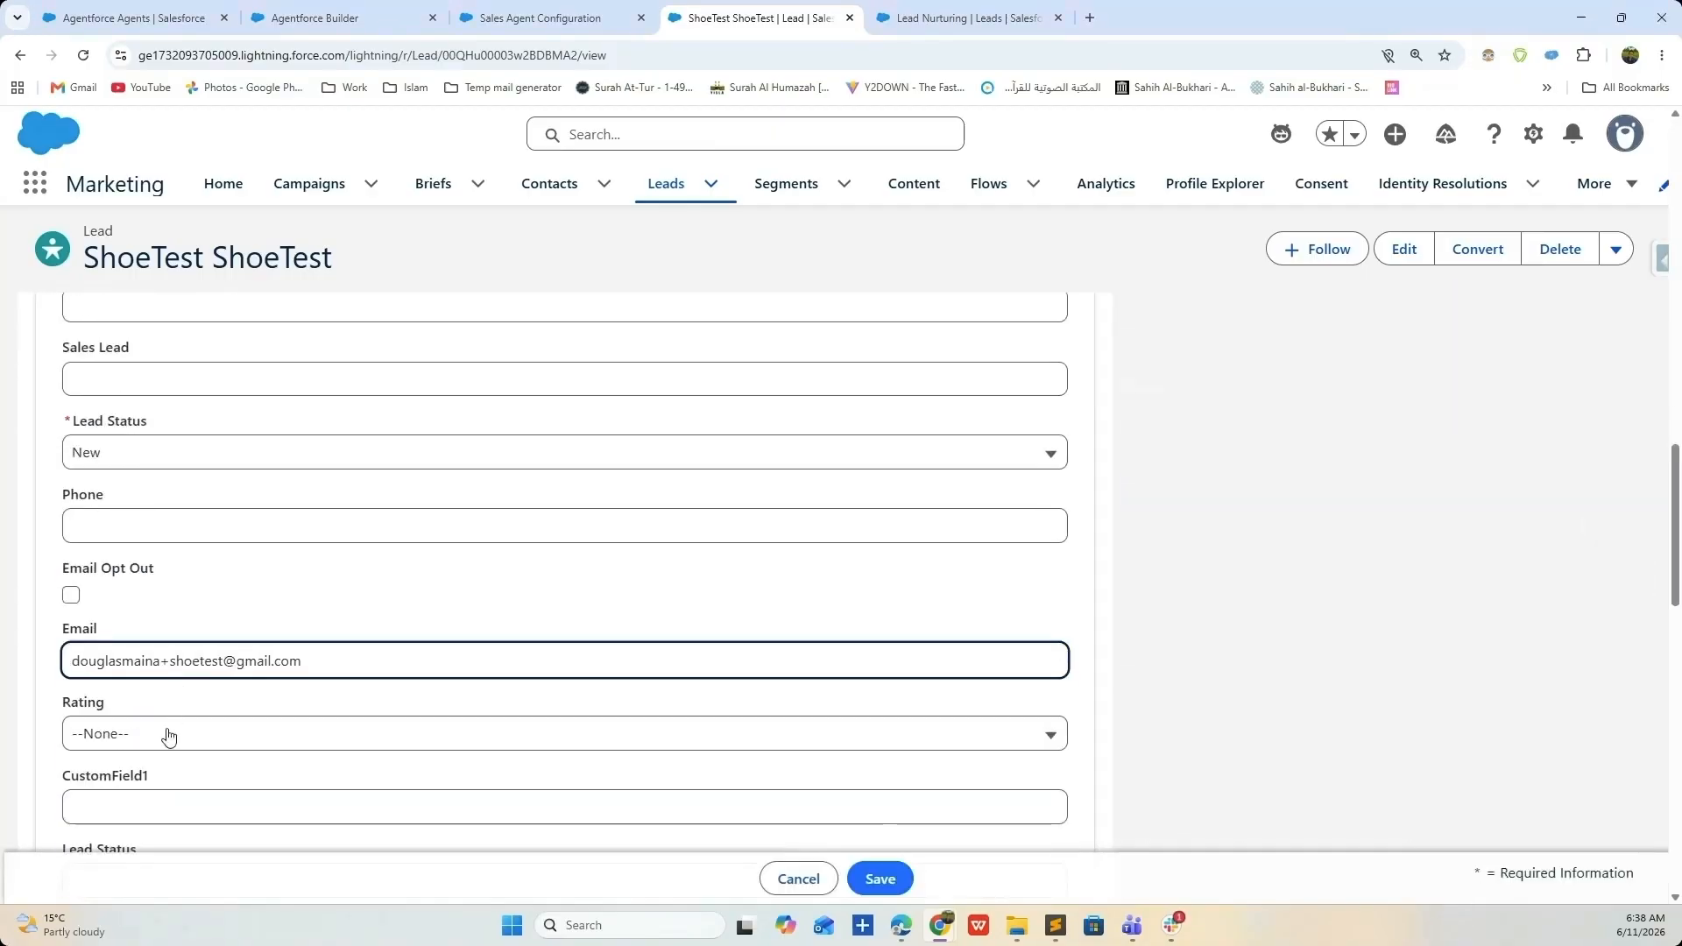
{"action": "left_click", "coordinate": [161, 668]}
{"action": "type", "text": "140"}
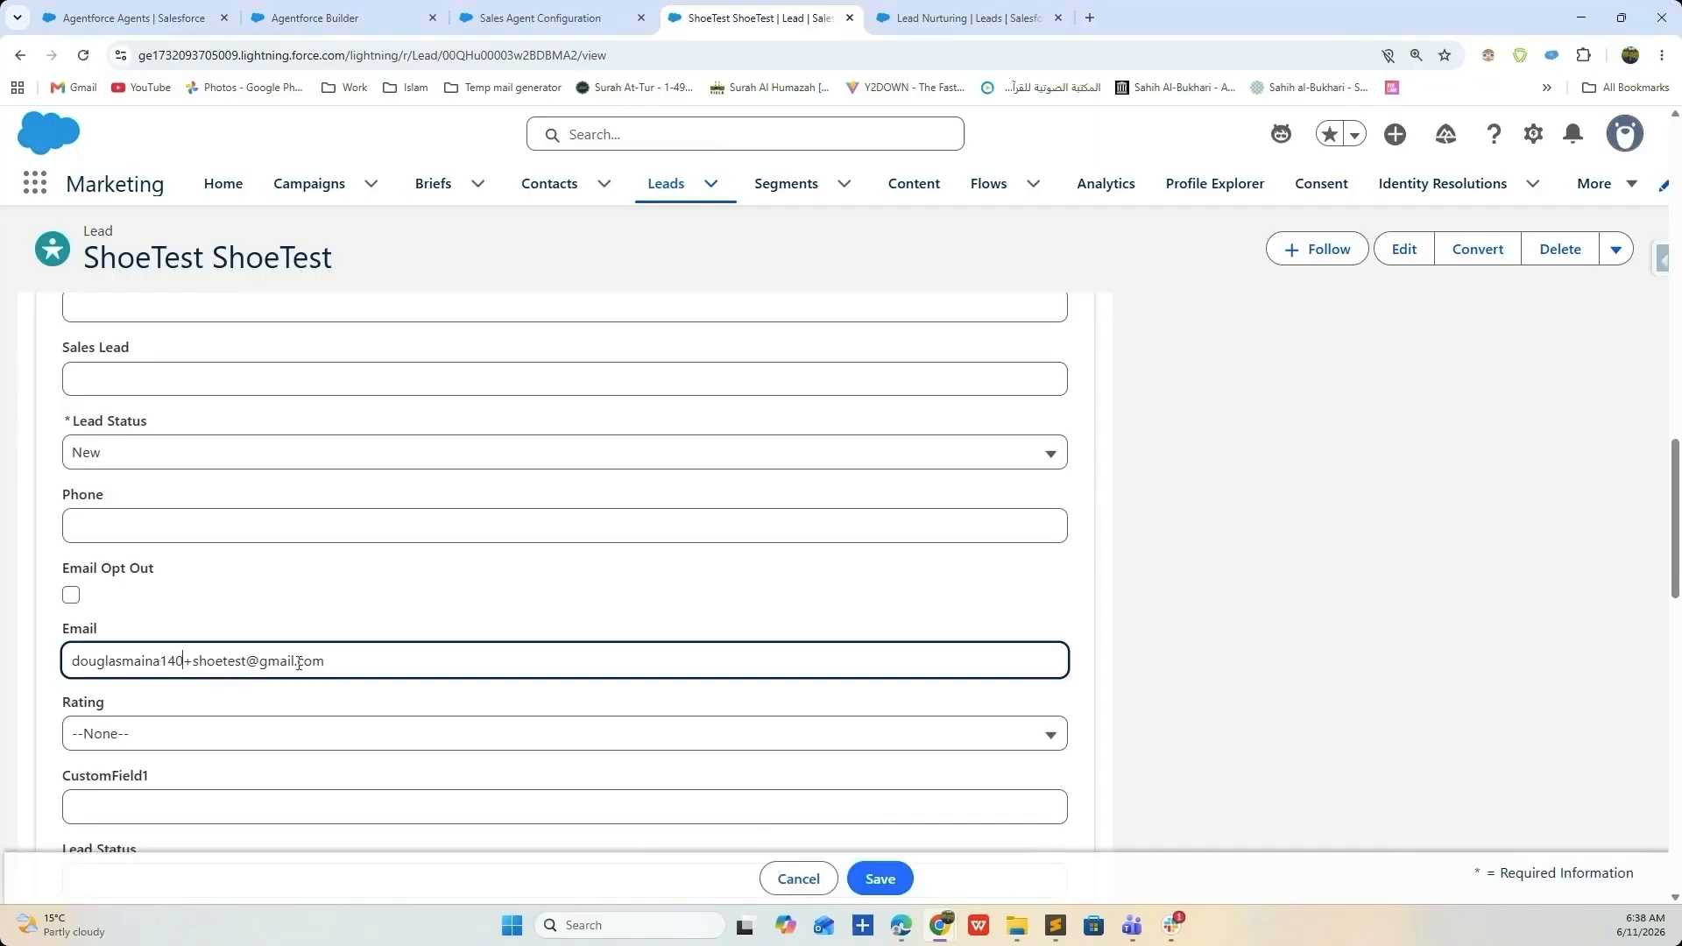
{"action": "scroll", "coordinate": [326, 652], "scroll_direction": "down", "scroll_amount": 2}
{"action": "scroll", "coordinate": [324, 652], "scroll_direction": "down", "scroll_amount": 10}
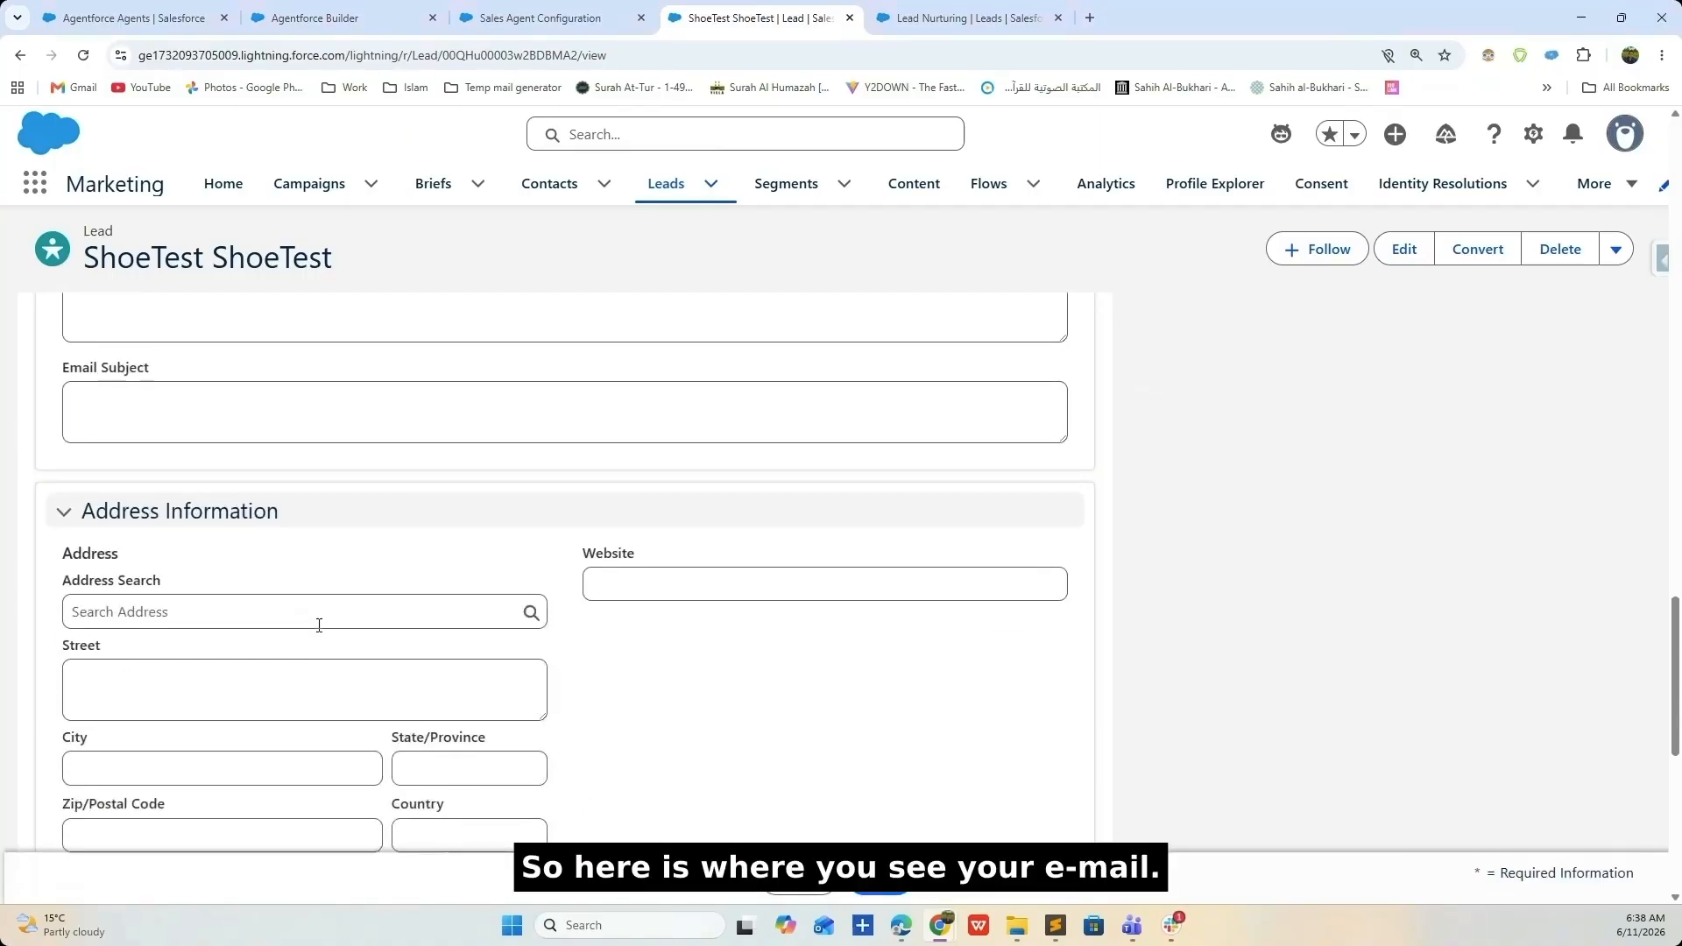
- Change the lead's industry to Retail, save, and expand the agent's scheduled email activity
{"action": "left_click", "coordinate": [692, 559]}
{"action": "scroll", "coordinate": [696, 648], "scroll_direction": "down", "scroll_amount": 4}
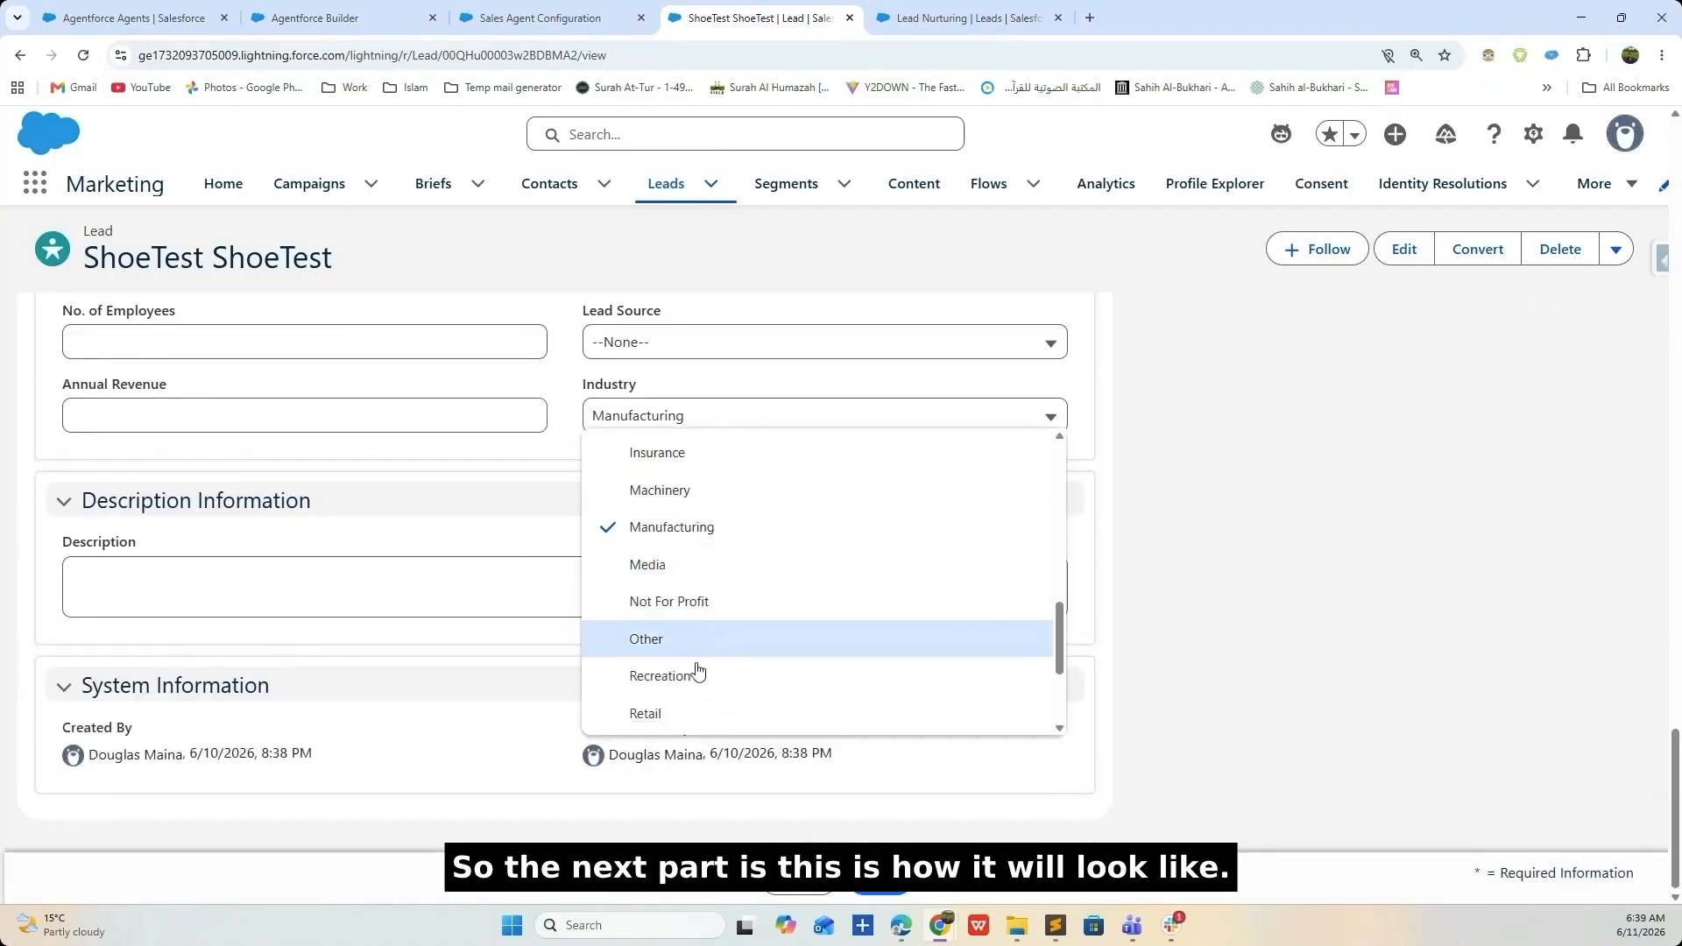
{"action": "left_click", "coordinate": [691, 585]}
{"action": "left_click", "coordinate": [719, 417]}
{"action": "left_click", "coordinate": [693, 554]}
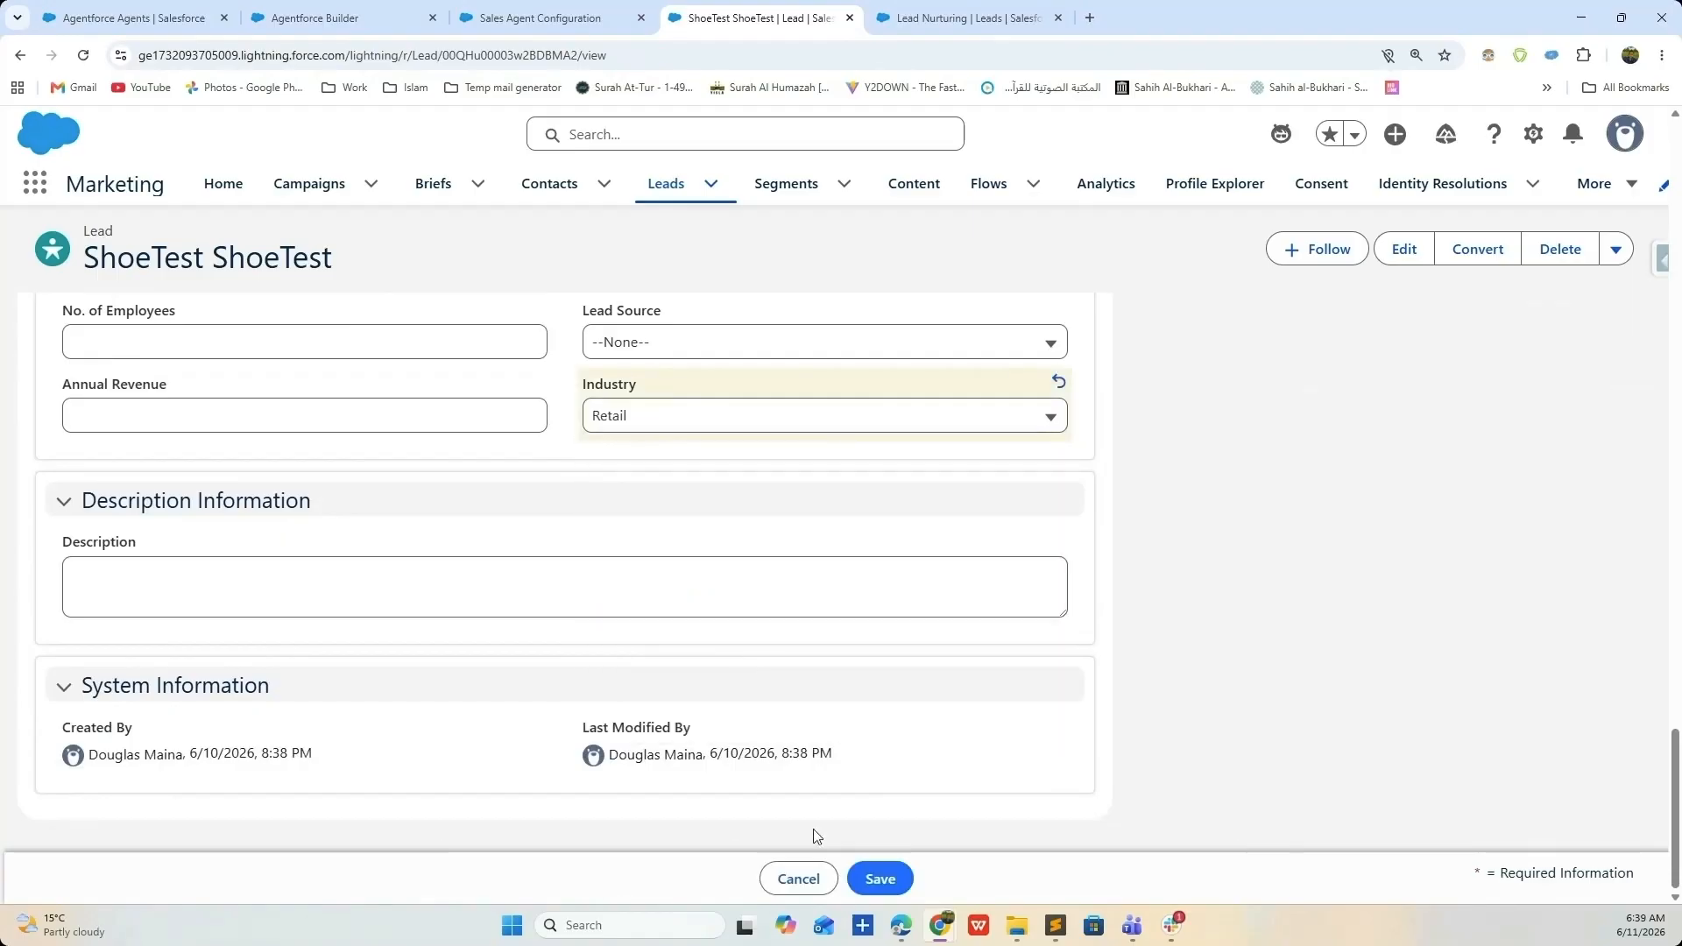
{"action": "left_click", "coordinate": [879, 878]}
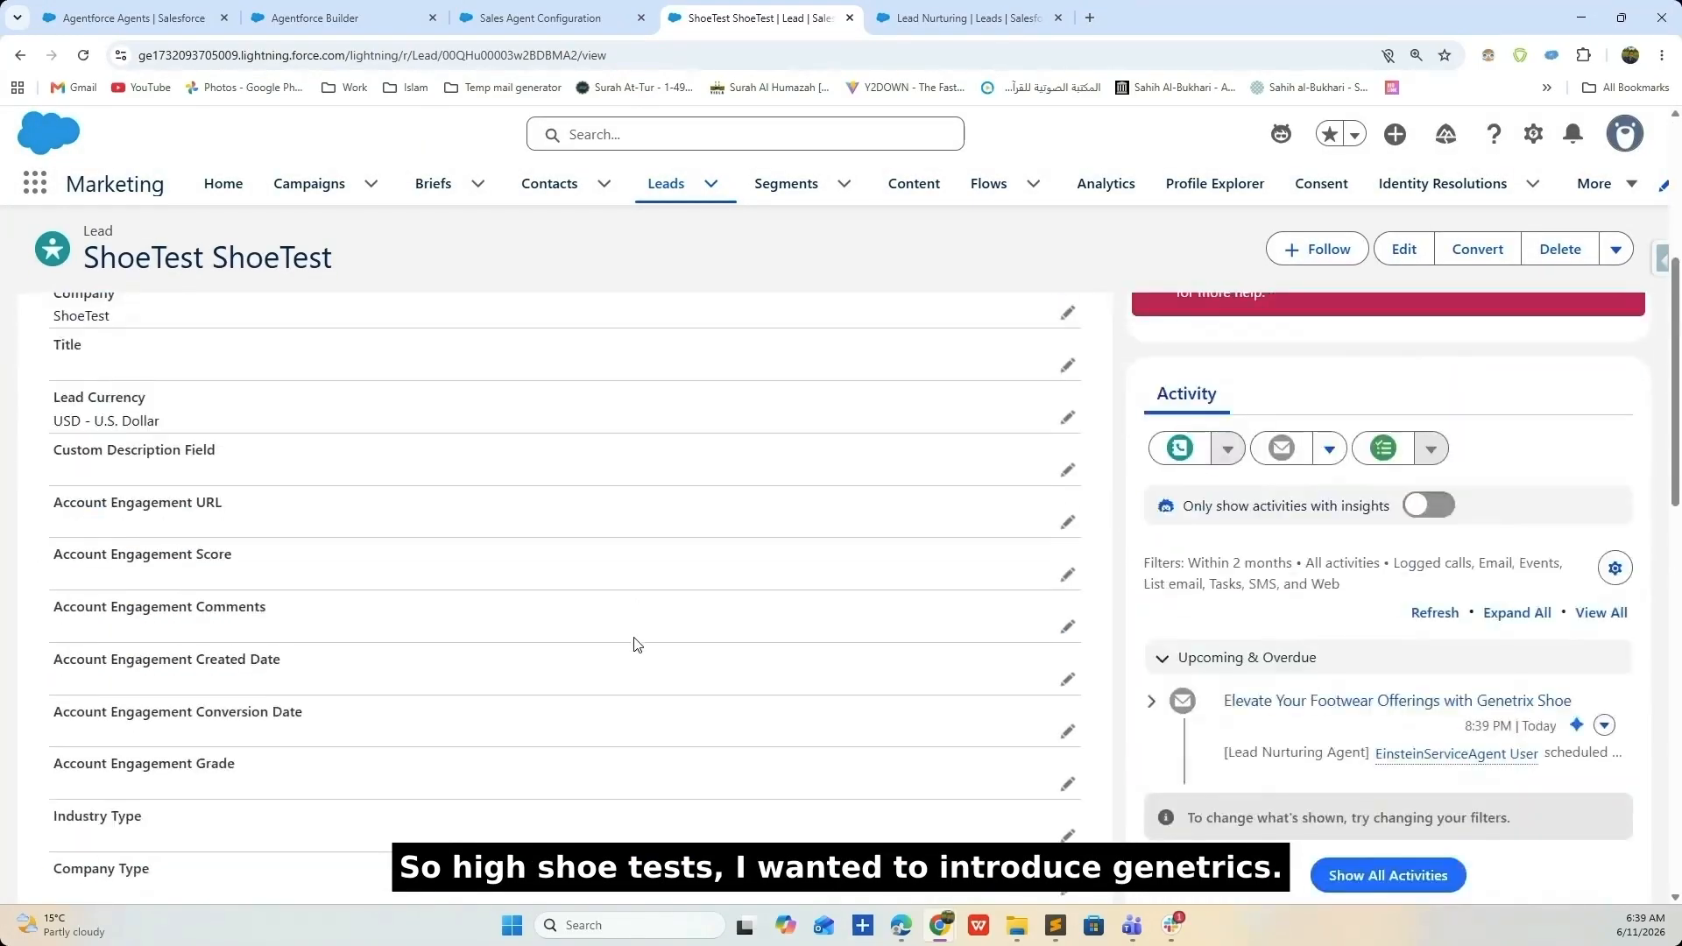
{"action": "scroll", "coordinate": [997, 532], "scroll_direction": "down", "scroll_amount": 2}
{"action": "left_click", "coordinate": [1150, 529]}
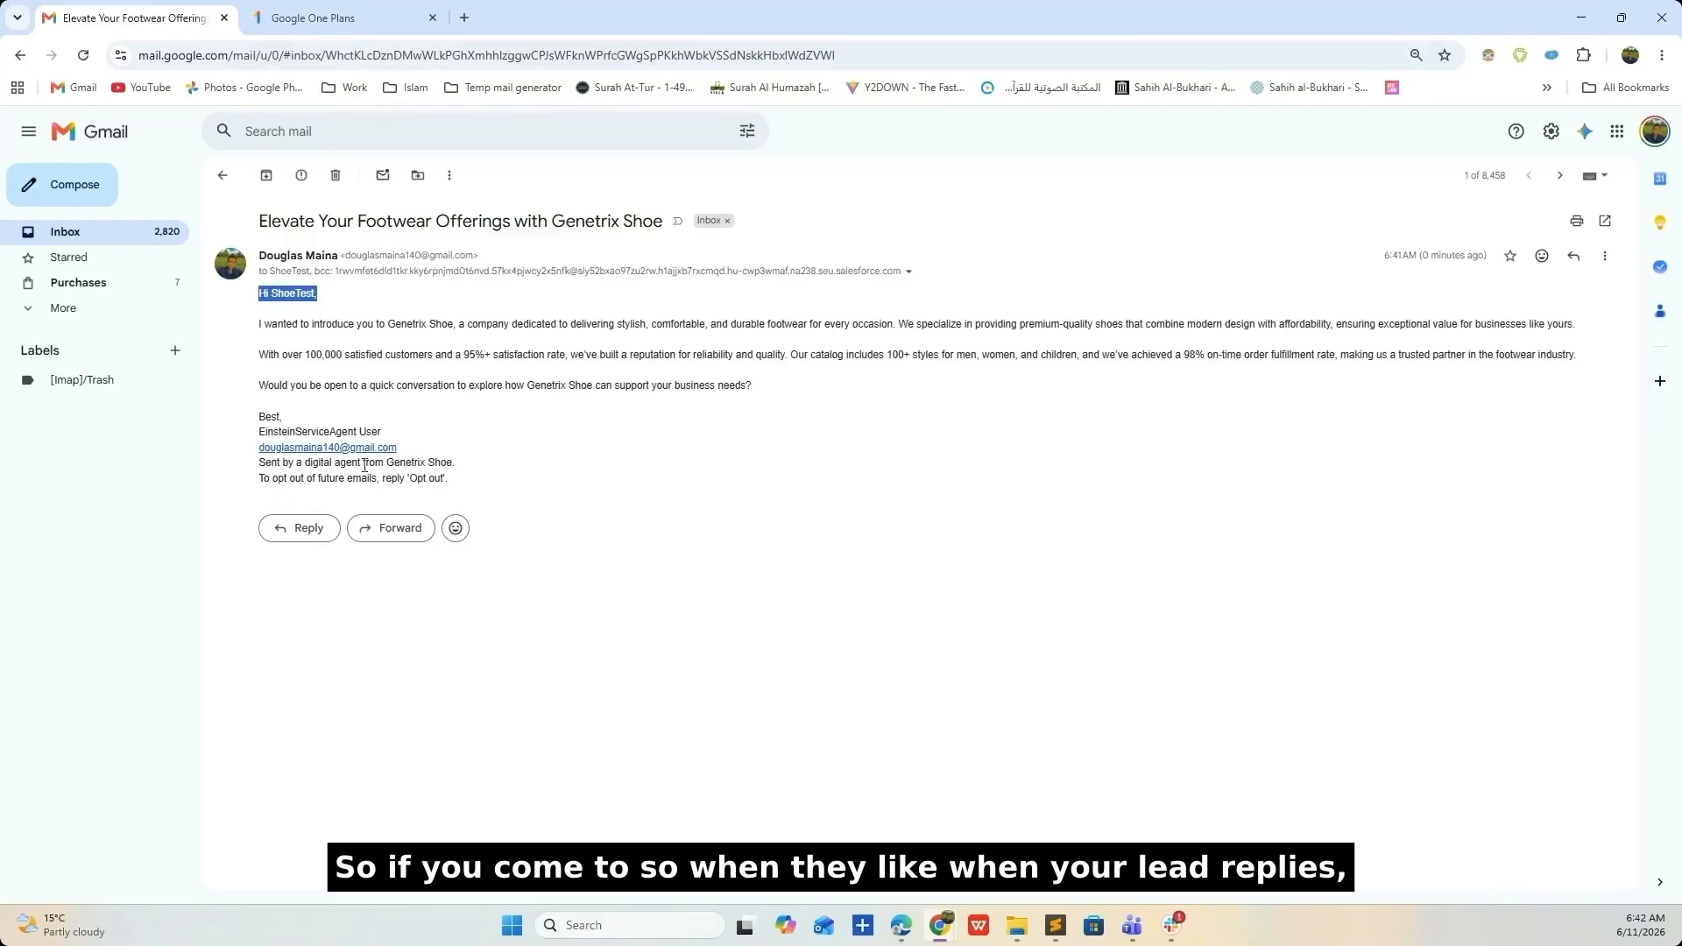
- Reply to the outreach email with 'Sure, I would be interested in your products'
{"action": "left_click", "coordinate": [1605, 261]}
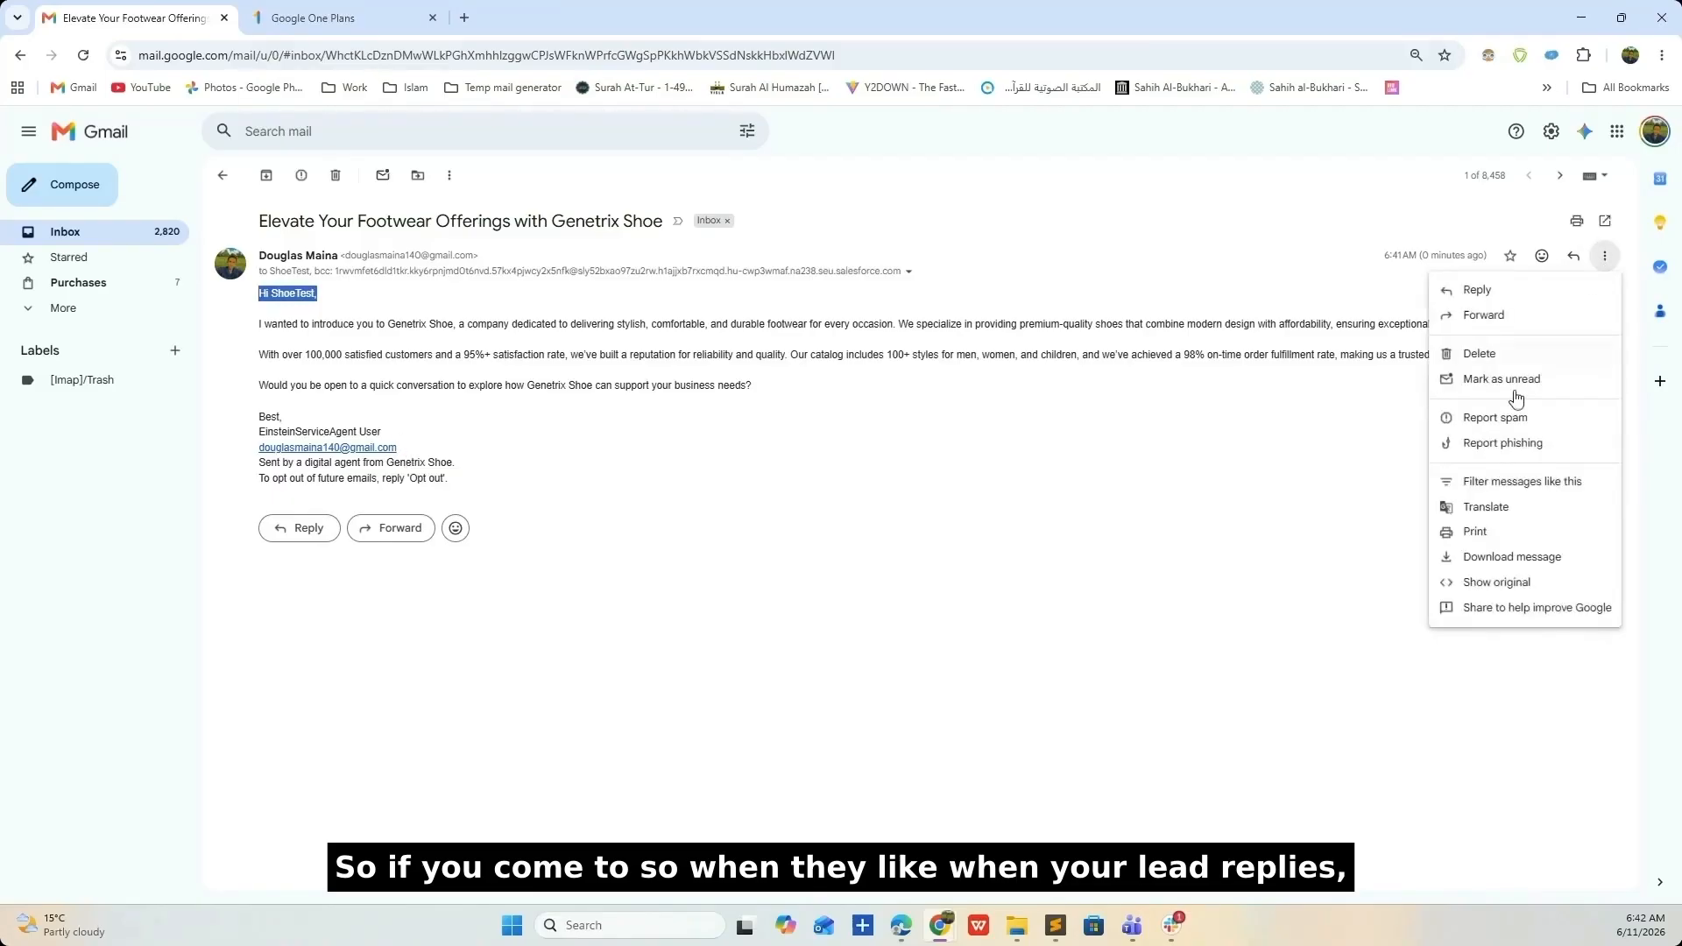
{"action": "left_click", "coordinate": [1484, 289]}
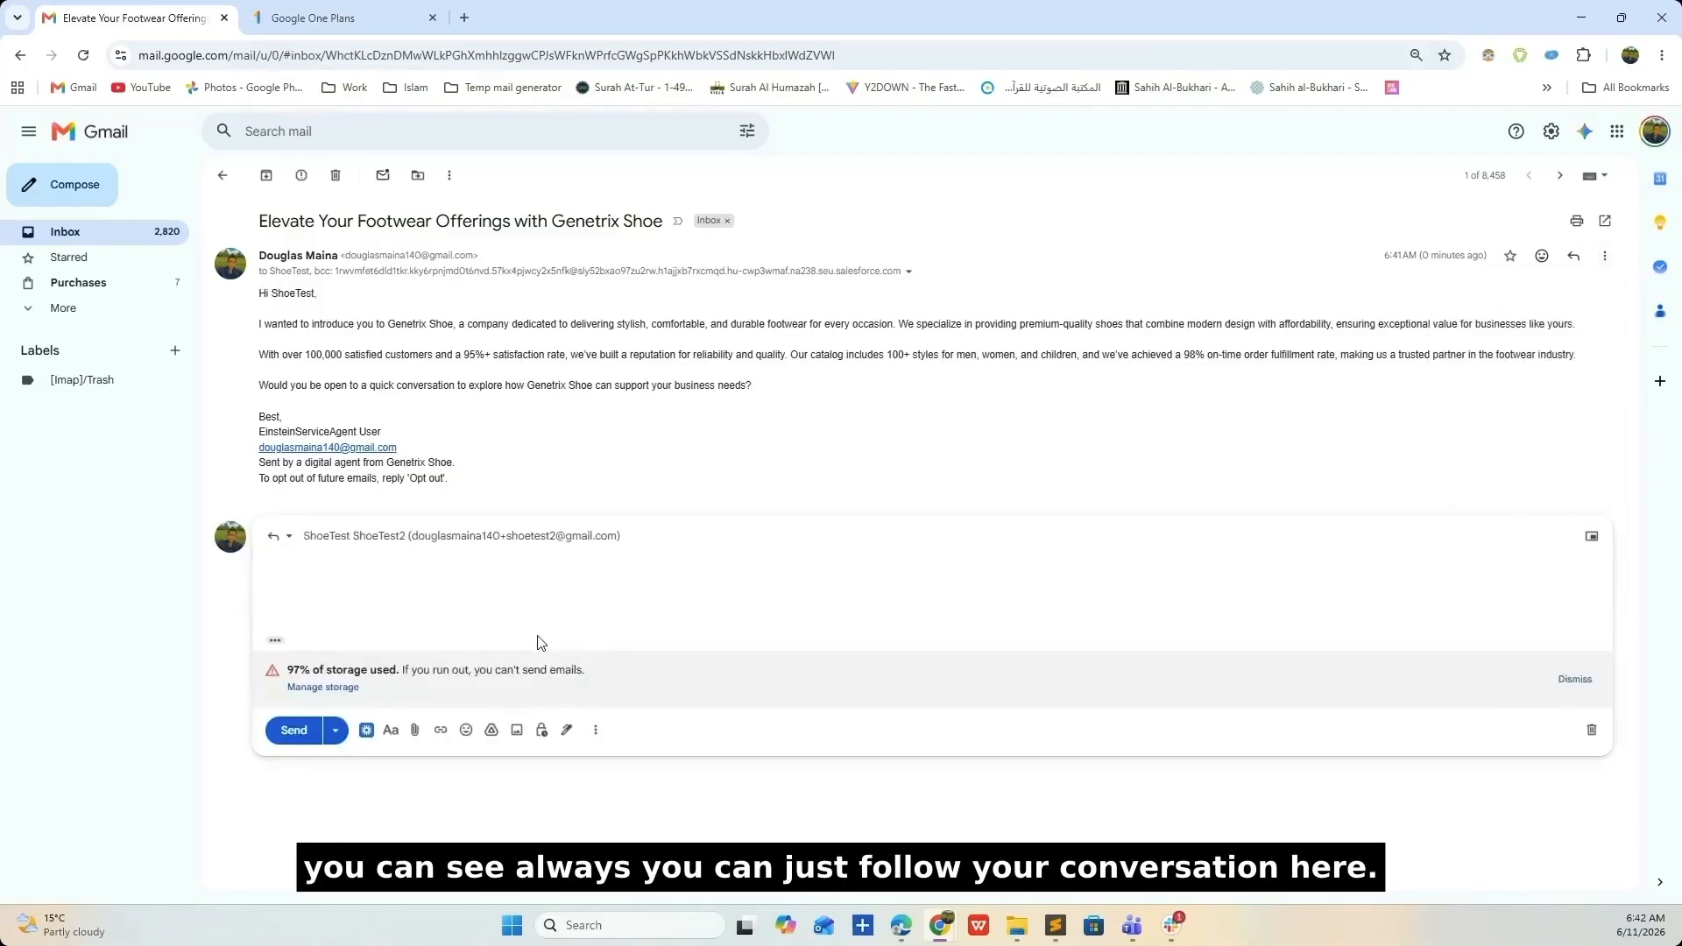
{"action": "type", "text": "Sure, I would be interested in t"}
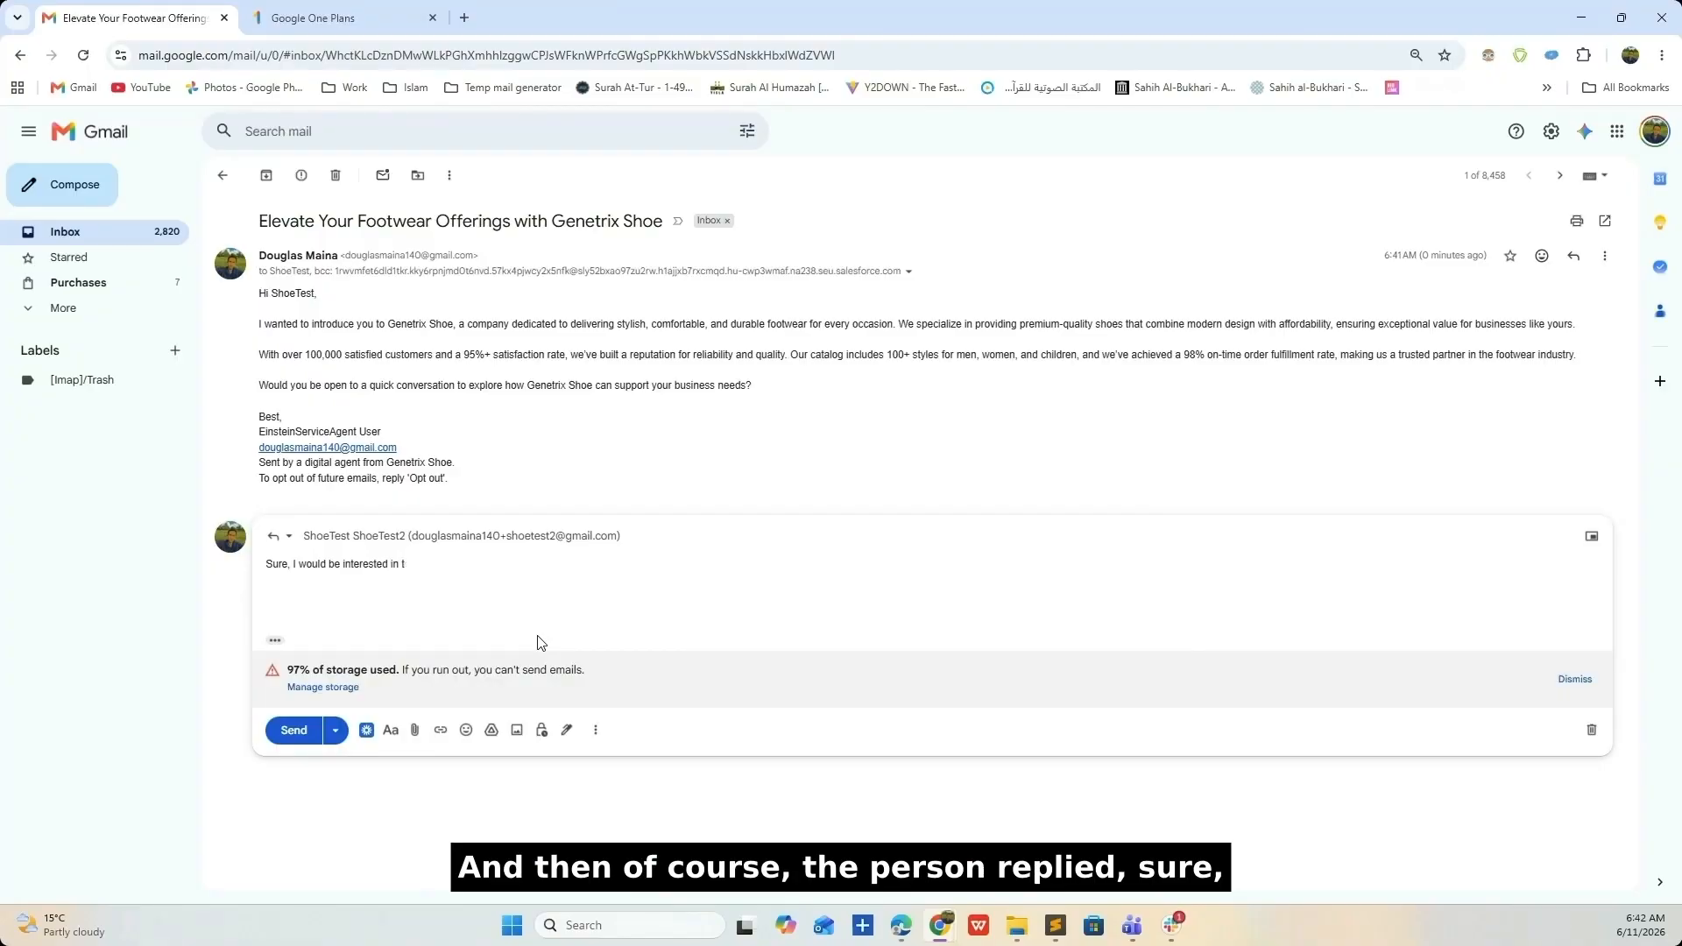
{"action": "key", "text": "BackSpace"}
{"action": "type", "text": "your pro"}
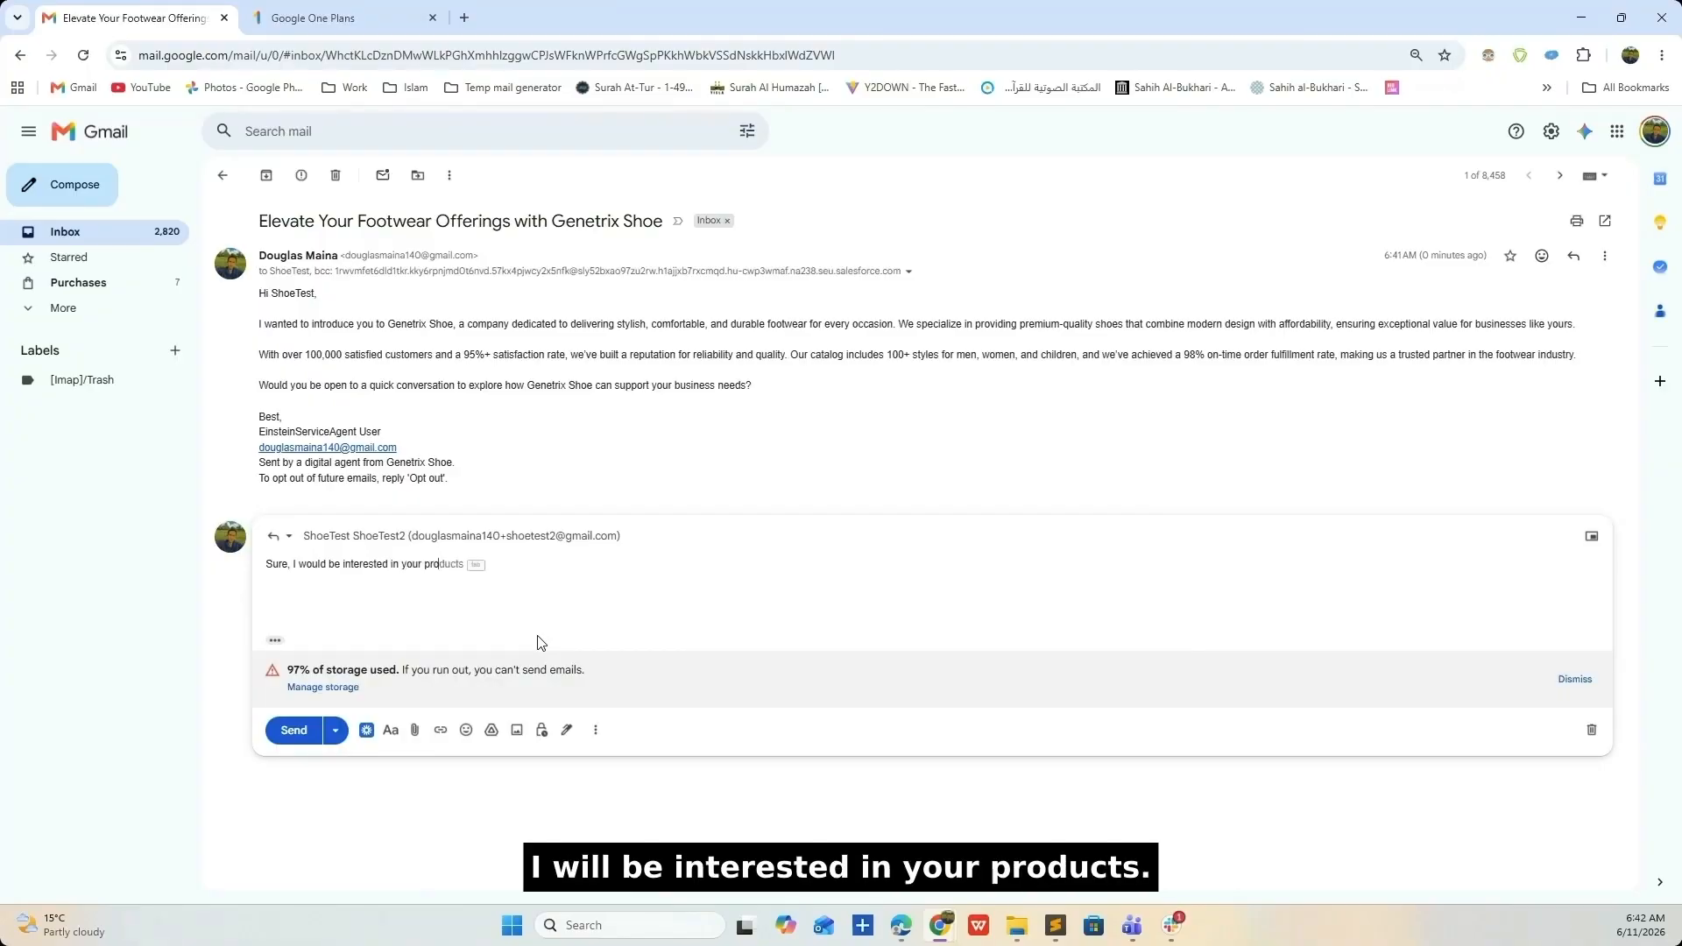
{"action": "key", "text": "Tab"}
{"action": "left_click", "coordinate": [294, 730]}
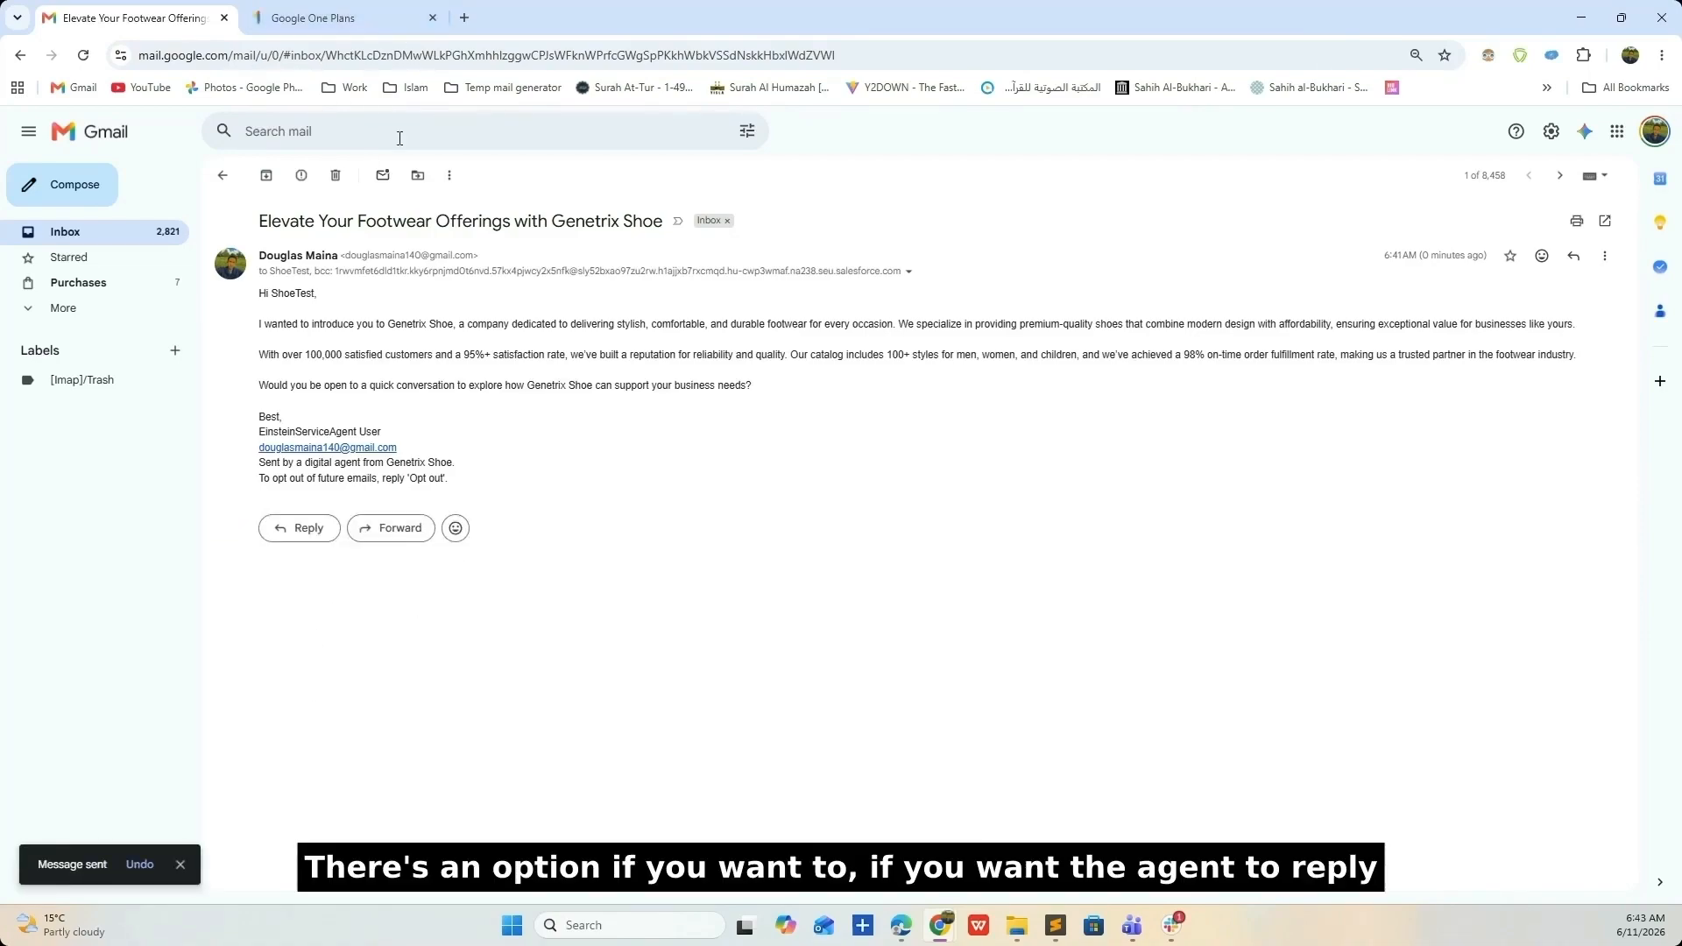
- Close the Google One Plans tab and return to the Salesforce lead window
{"action": "left_click", "coordinate": [433, 17]}
{"action": "key", "text": "alt+Tab"}
{"action": "scroll", "coordinate": [604, 596], "scroll_direction": "up", "scroll_amount": 10}
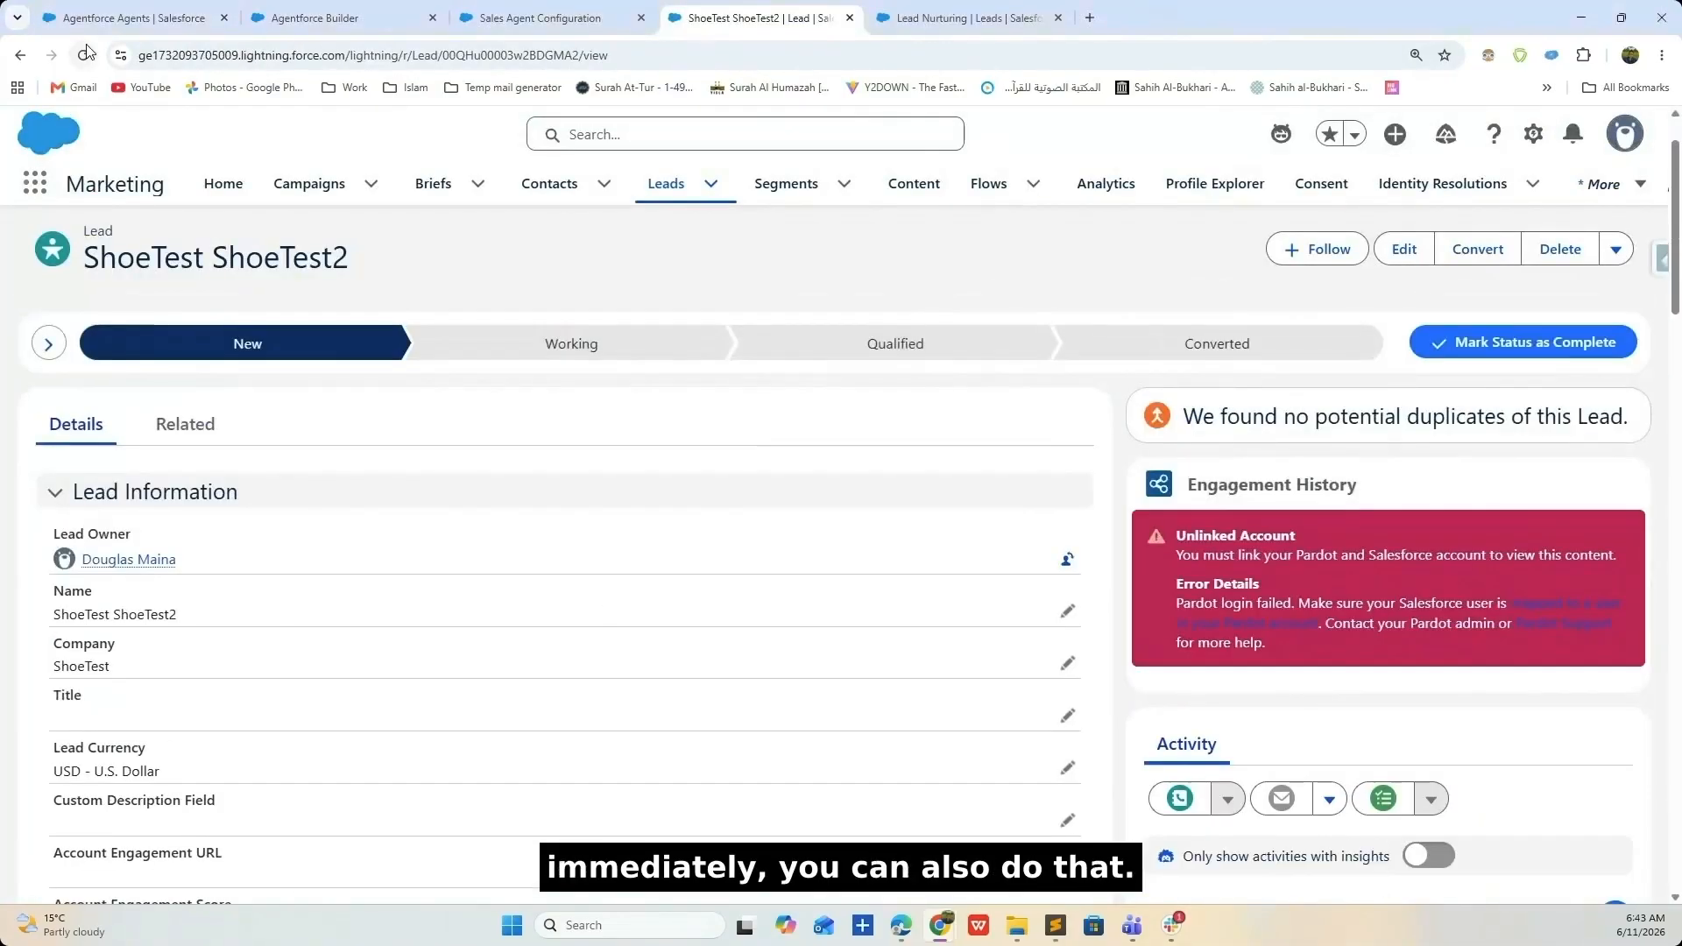
- Reload the ShoeTest lead and expand its logged email in the Activity timeline to read the reply
{"action": "left_click", "coordinate": [84, 52]}
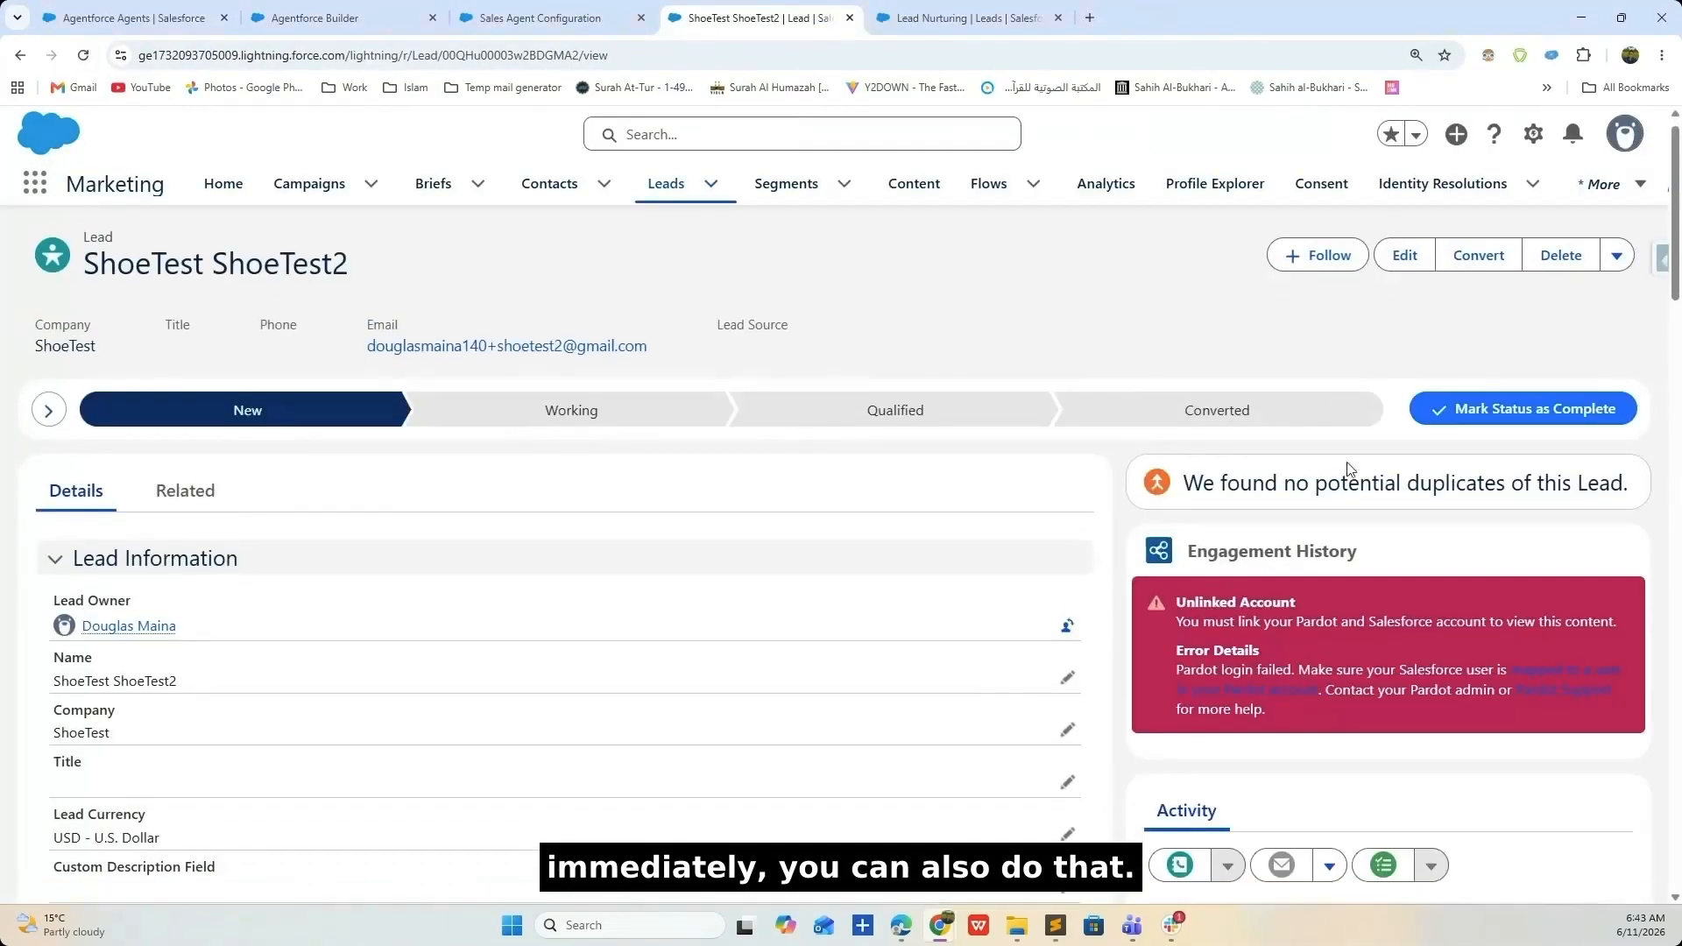
{"action": "scroll", "coordinate": [1349, 469], "scroll_direction": "down", "scroll_amount": 10}
{"action": "left_click", "coordinate": [1152, 360]}
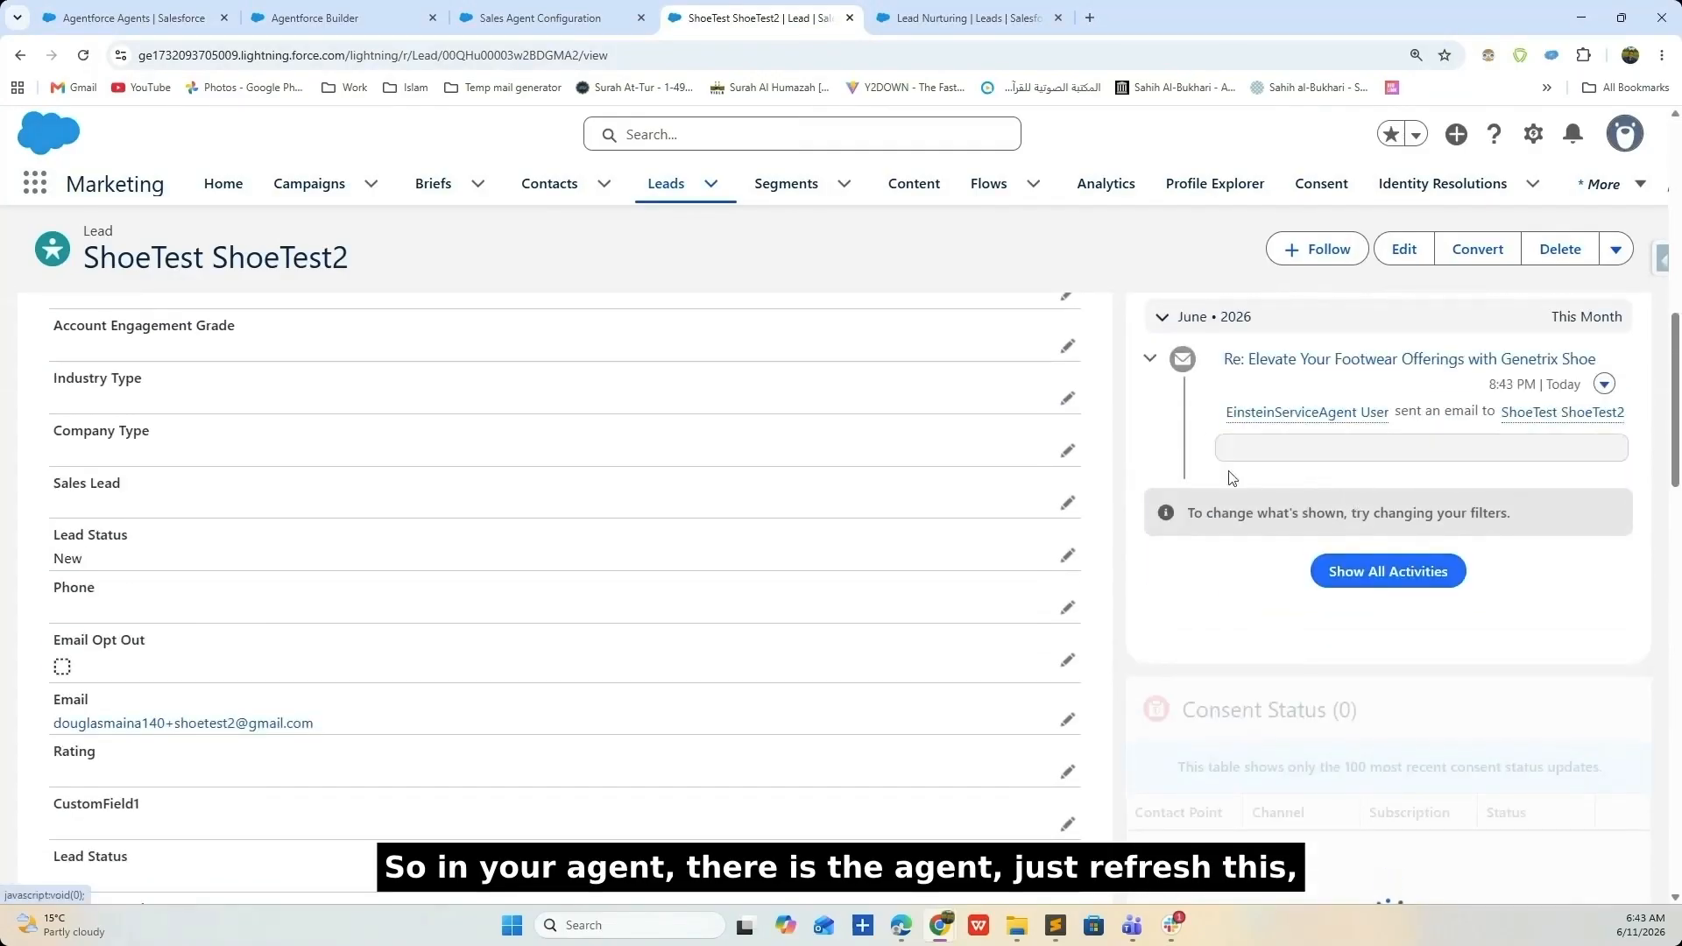
{"action": "scroll", "coordinate": [1357, 521], "scroll_direction": "down", "scroll_amount": 2}
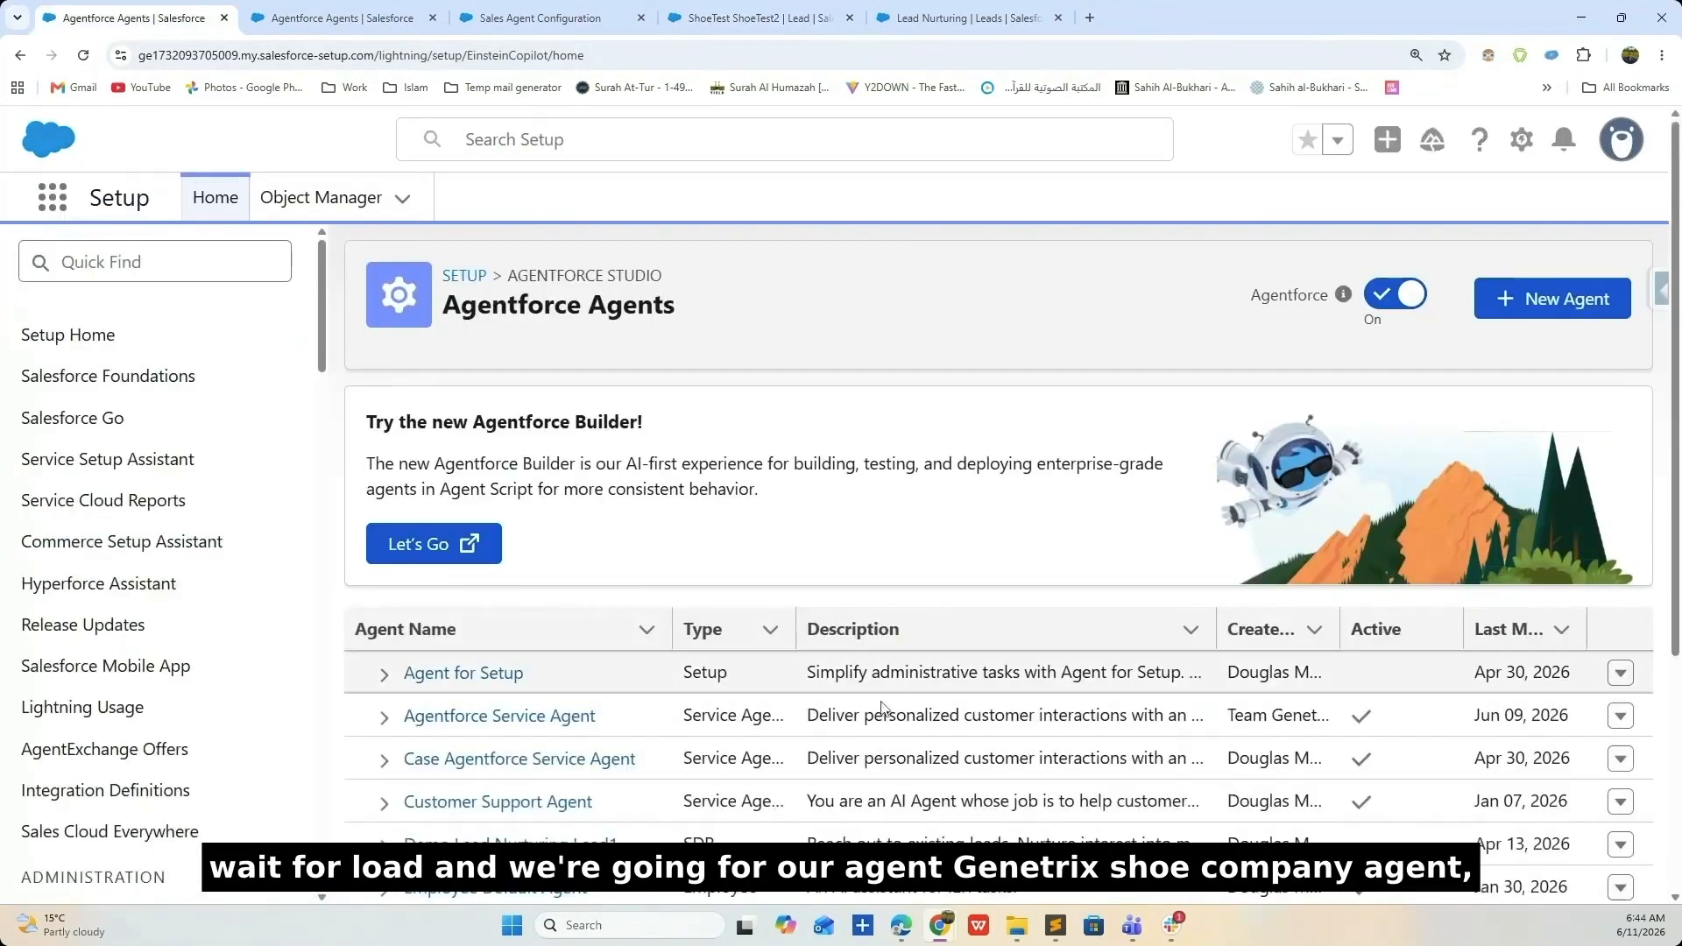
{"action": "scroll", "coordinate": [885, 706], "scroll_direction": "down", "scroll_amount": 3}
{"action": "scroll", "coordinate": [932, 741], "scroll_direction": "down", "scroll_amount": 1}
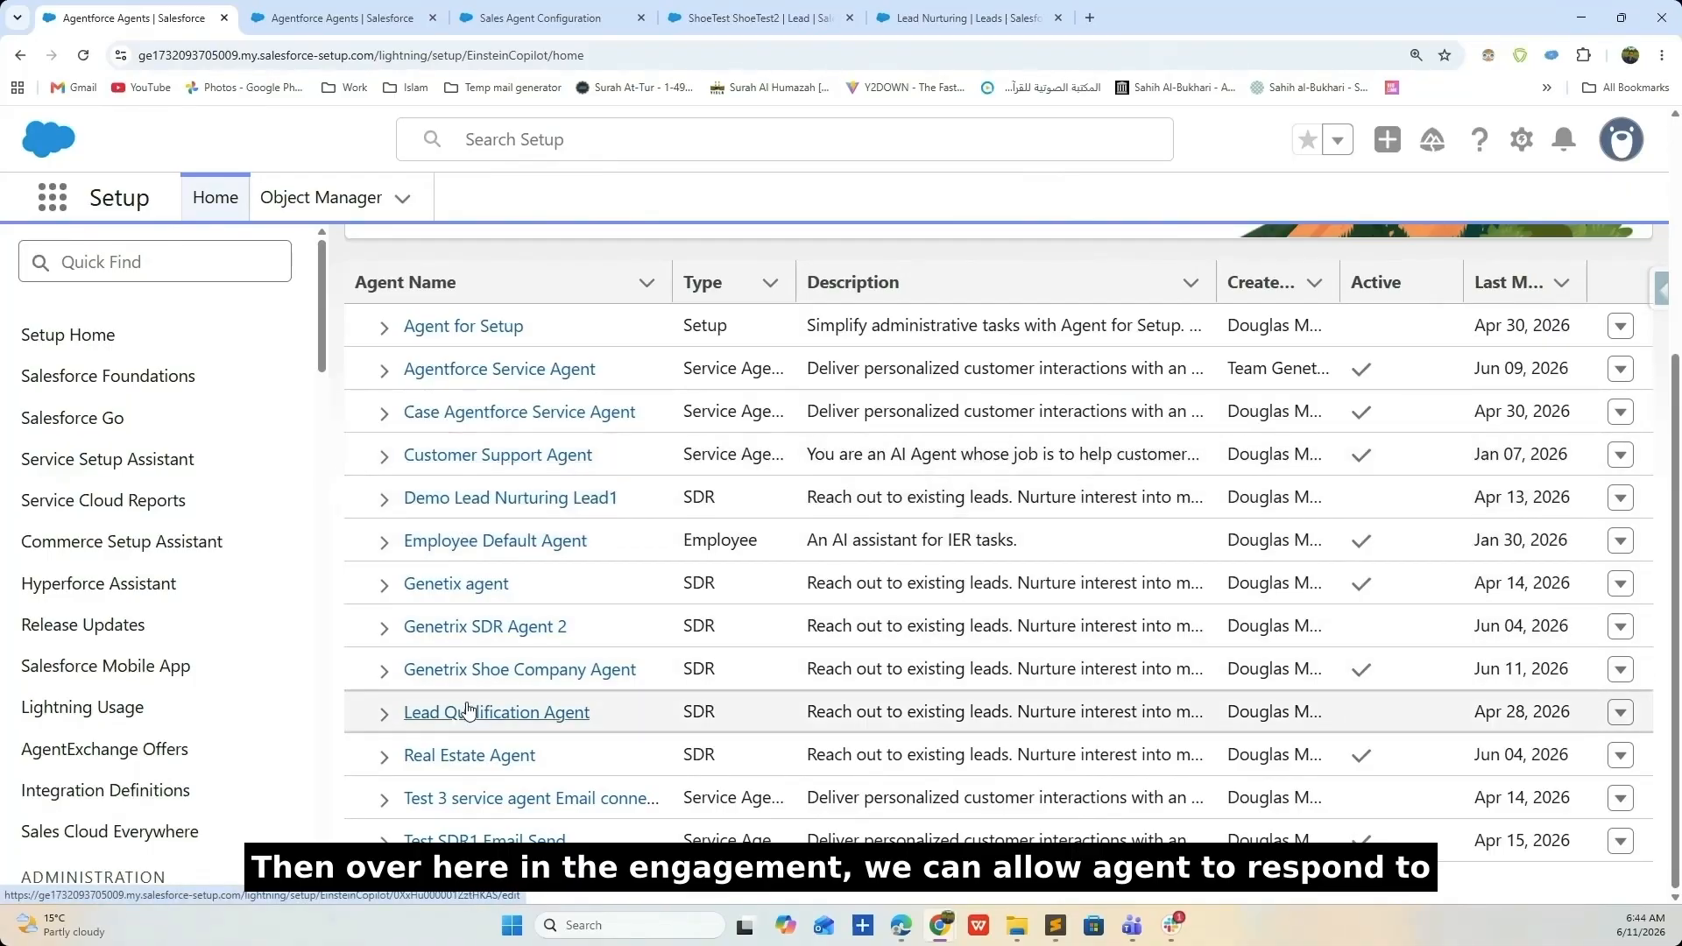
- In Version 1 of Genetrix Shoe Company Agent, enable immediate responses to customer replies and save
{"action": "left_click", "coordinate": [385, 670]}
{"action": "left_click", "coordinate": [478, 716]}
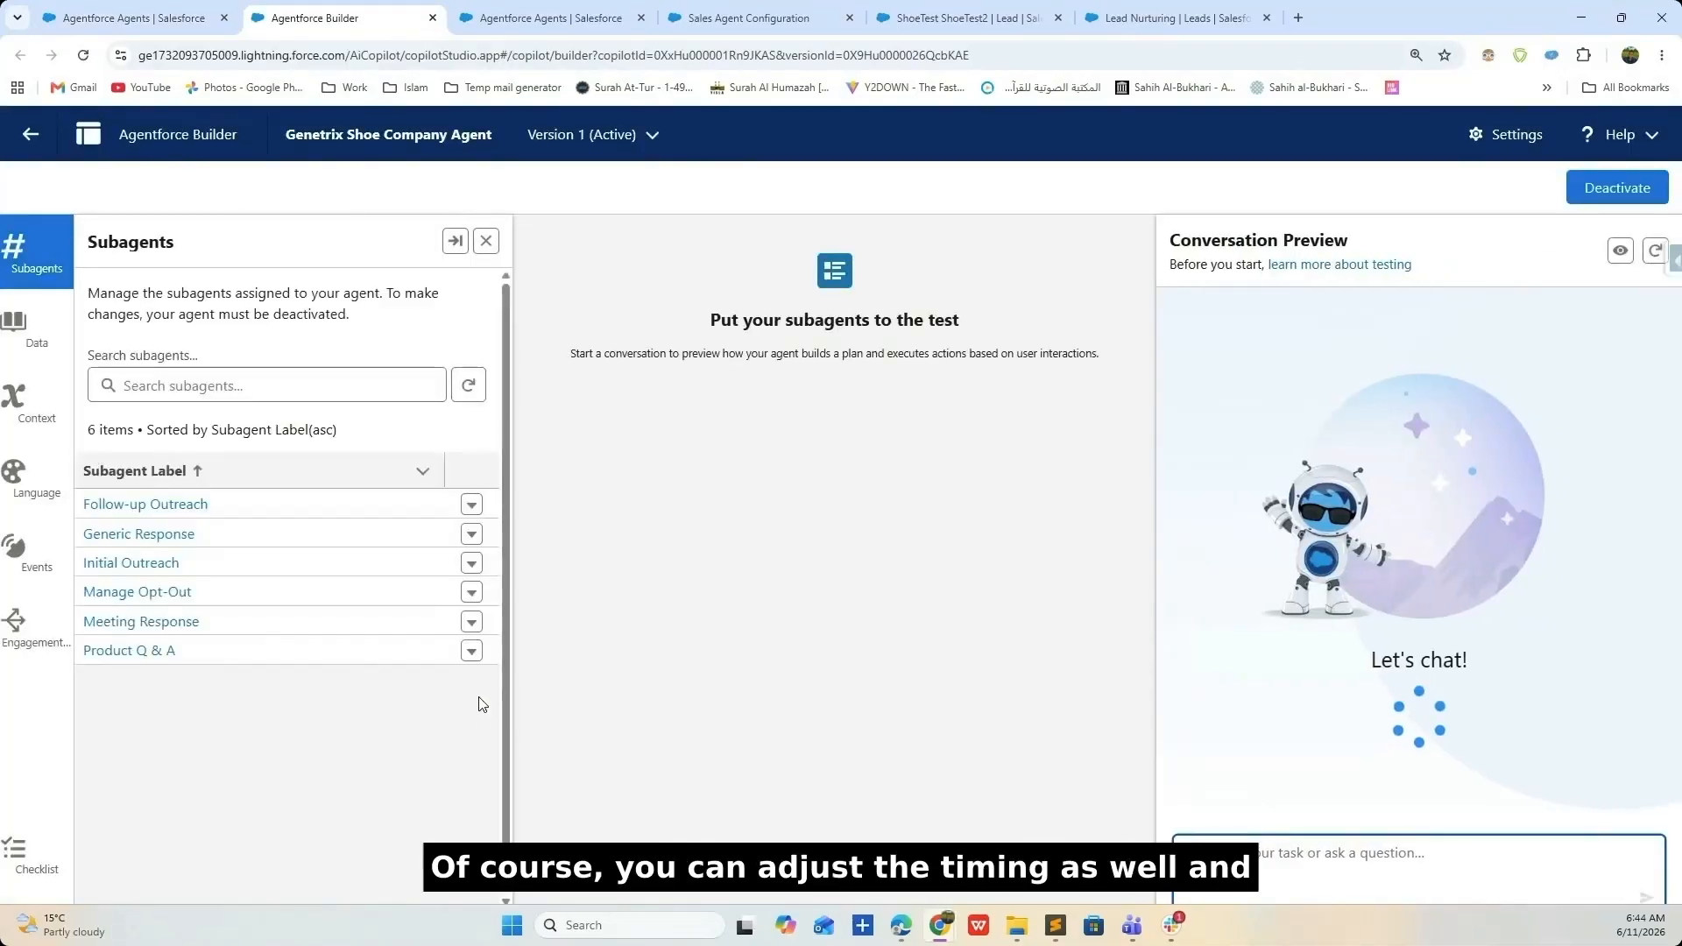
{"action": "left_click", "coordinate": [26, 631]}
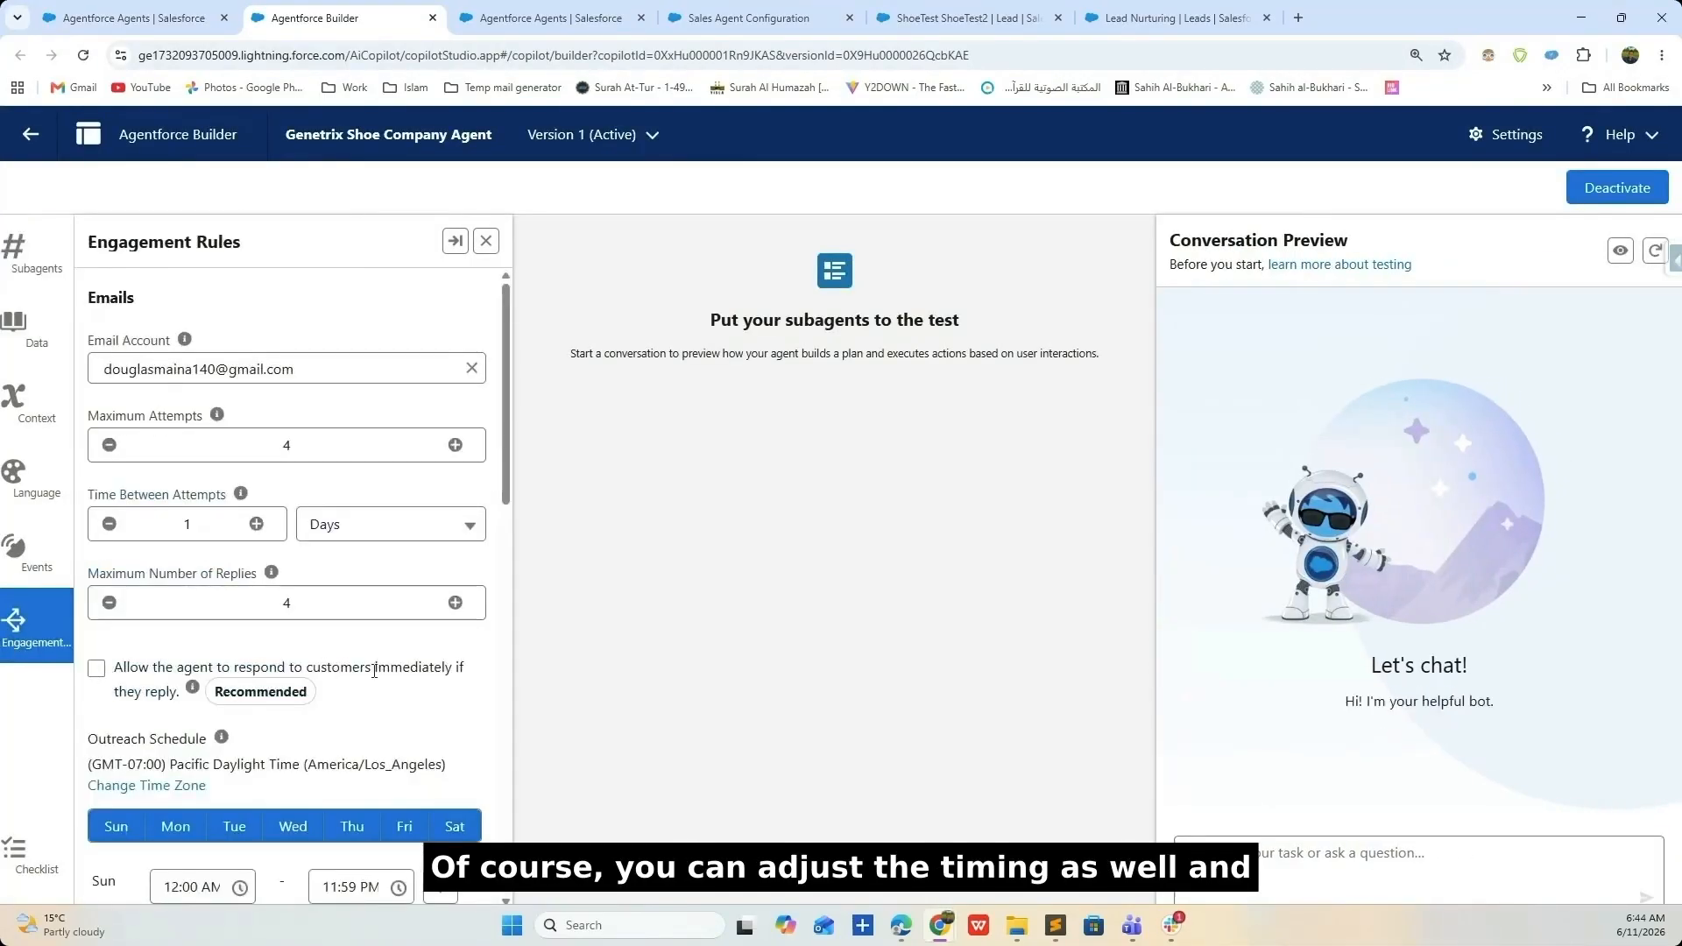
{"action": "left_click", "coordinate": [97, 669]}
{"action": "scroll", "coordinate": [261, 734], "scroll_direction": "down", "scroll_amount": 2}
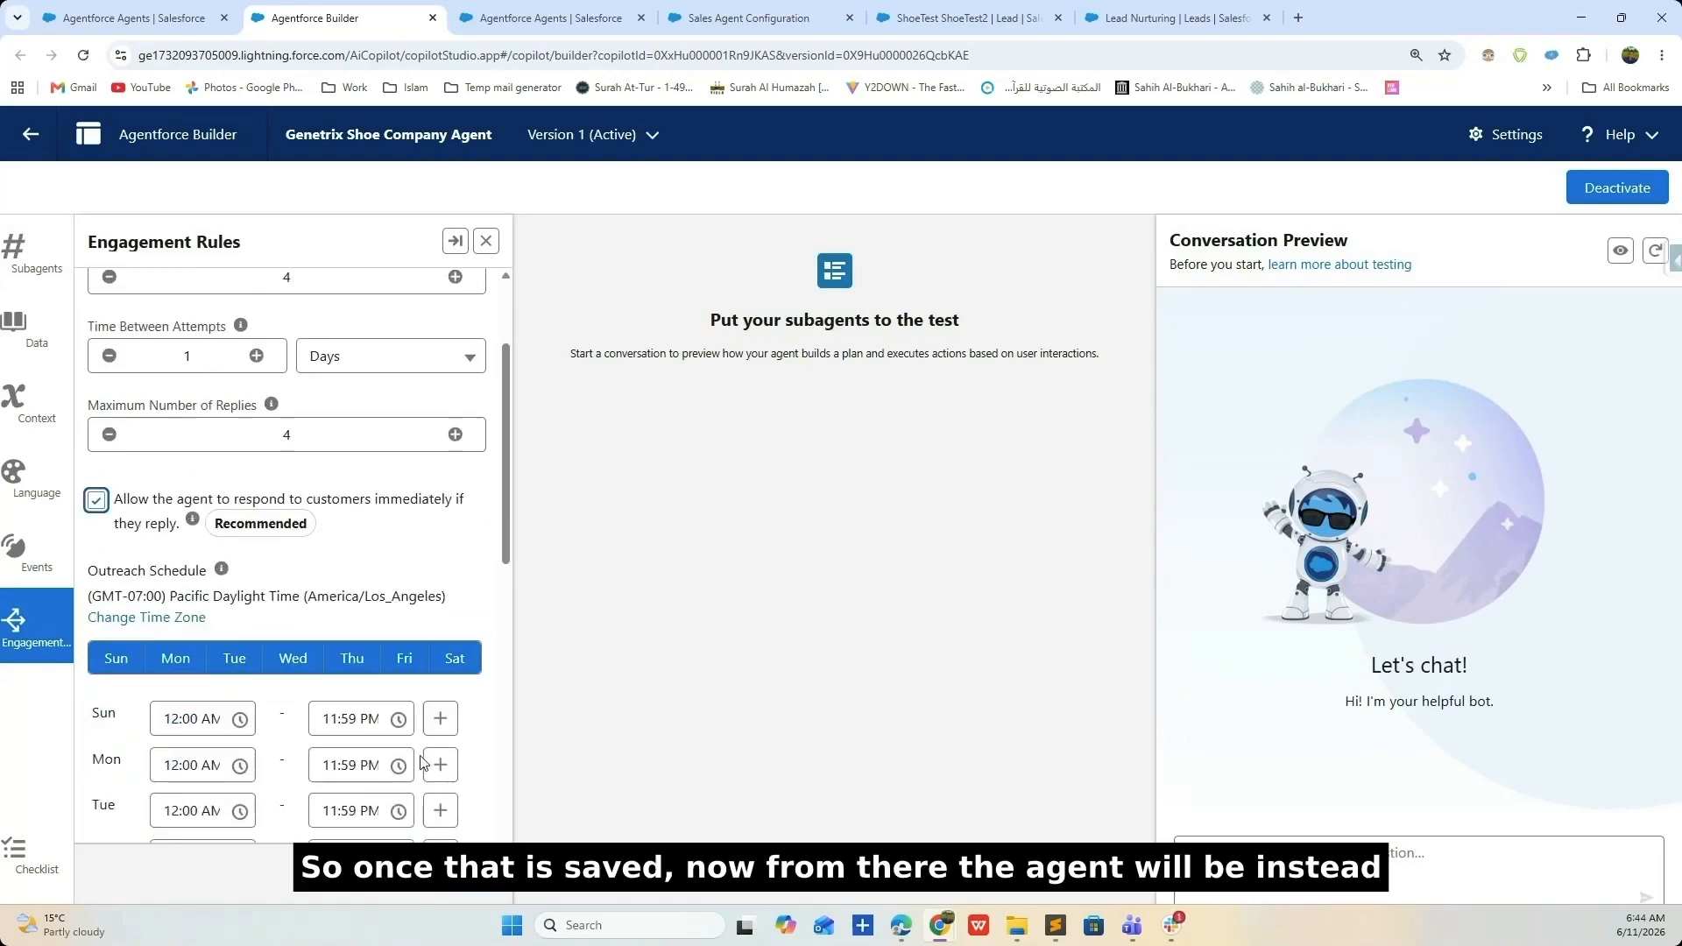
{"action": "left_click", "coordinate": [481, 891]}
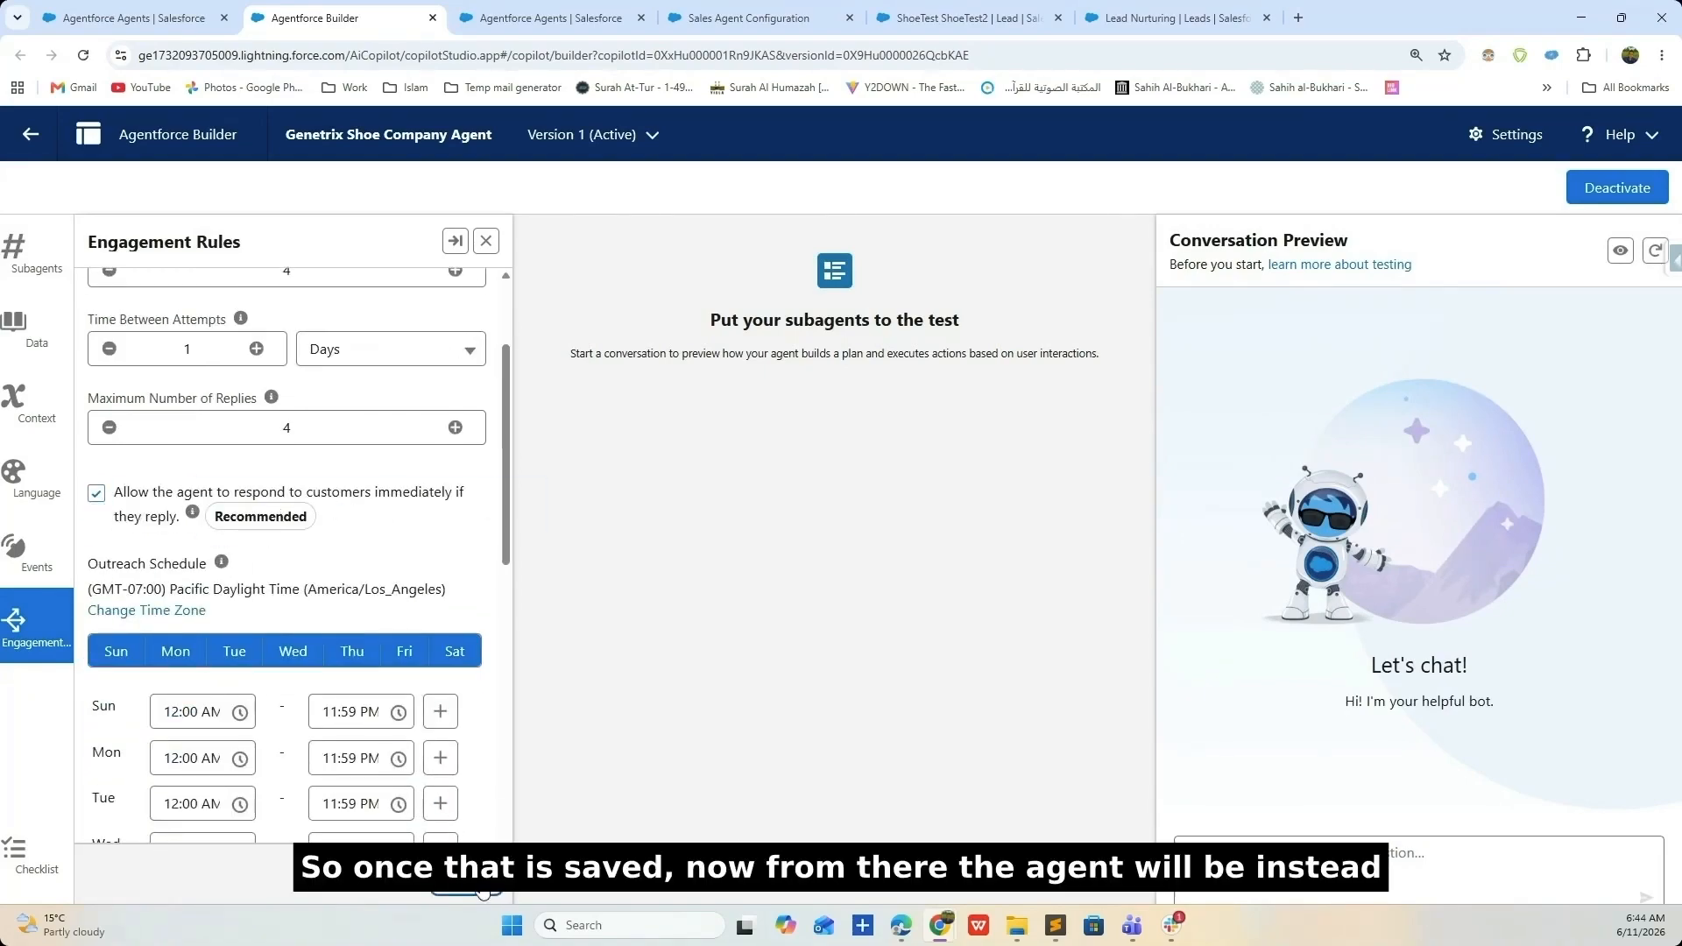
{"action": "scroll", "coordinate": [289, 614], "scroll_direction": "down", "scroll_amount": 9}
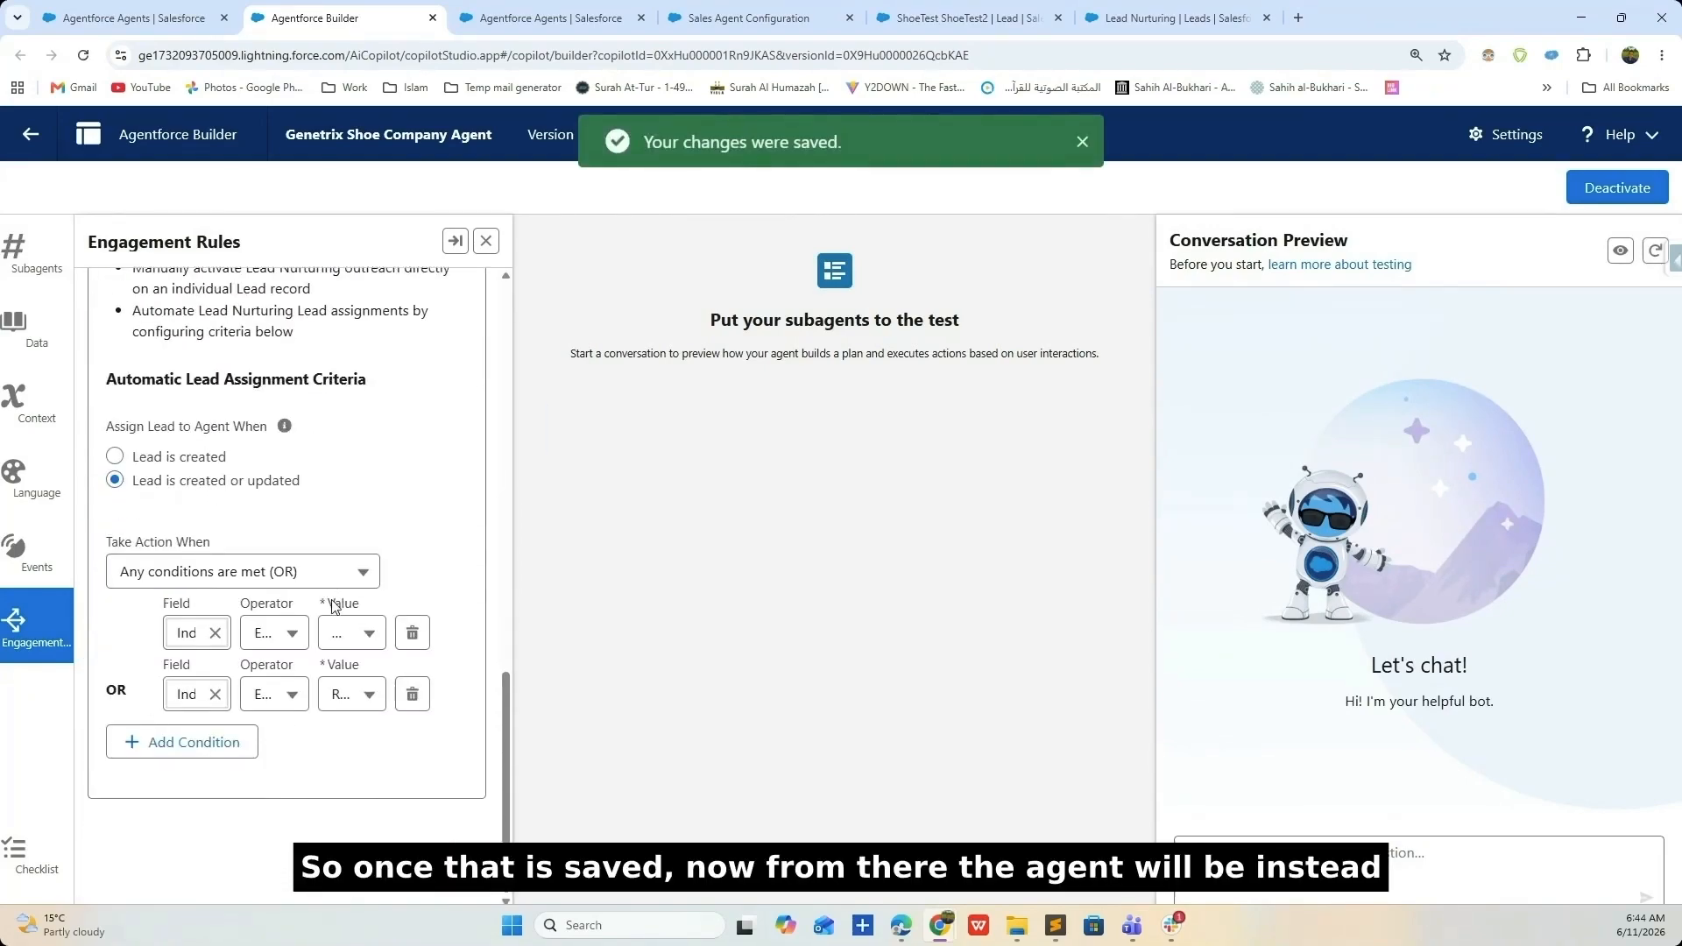
{"action": "scroll", "coordinate": [386, 717], "scroll_direction": "up", "scroll_amount": 2}
{"action": "scroll", "coordinate": [386, 717], "scroll_direction": "up", "scroll_amount": 5}
{"action": "scroll", "coordinate": [386, 701], "scroll_direction": "down", "scroll_amount": 6}
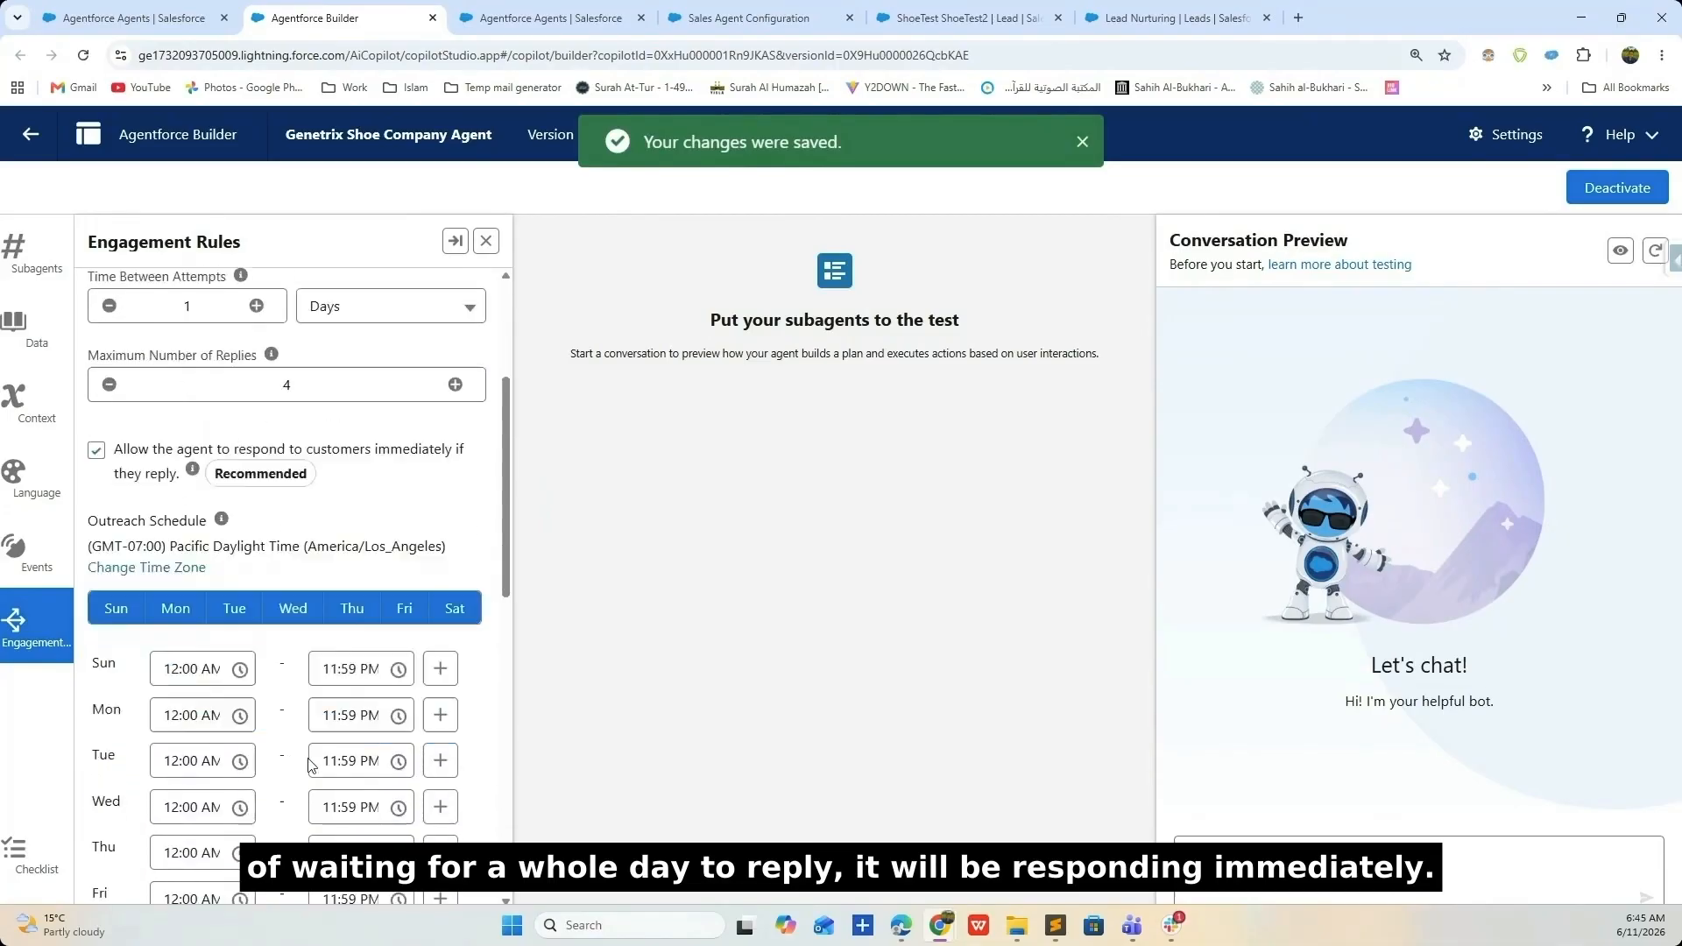
{"action": "left_click", "coordinate": [30, 134]}
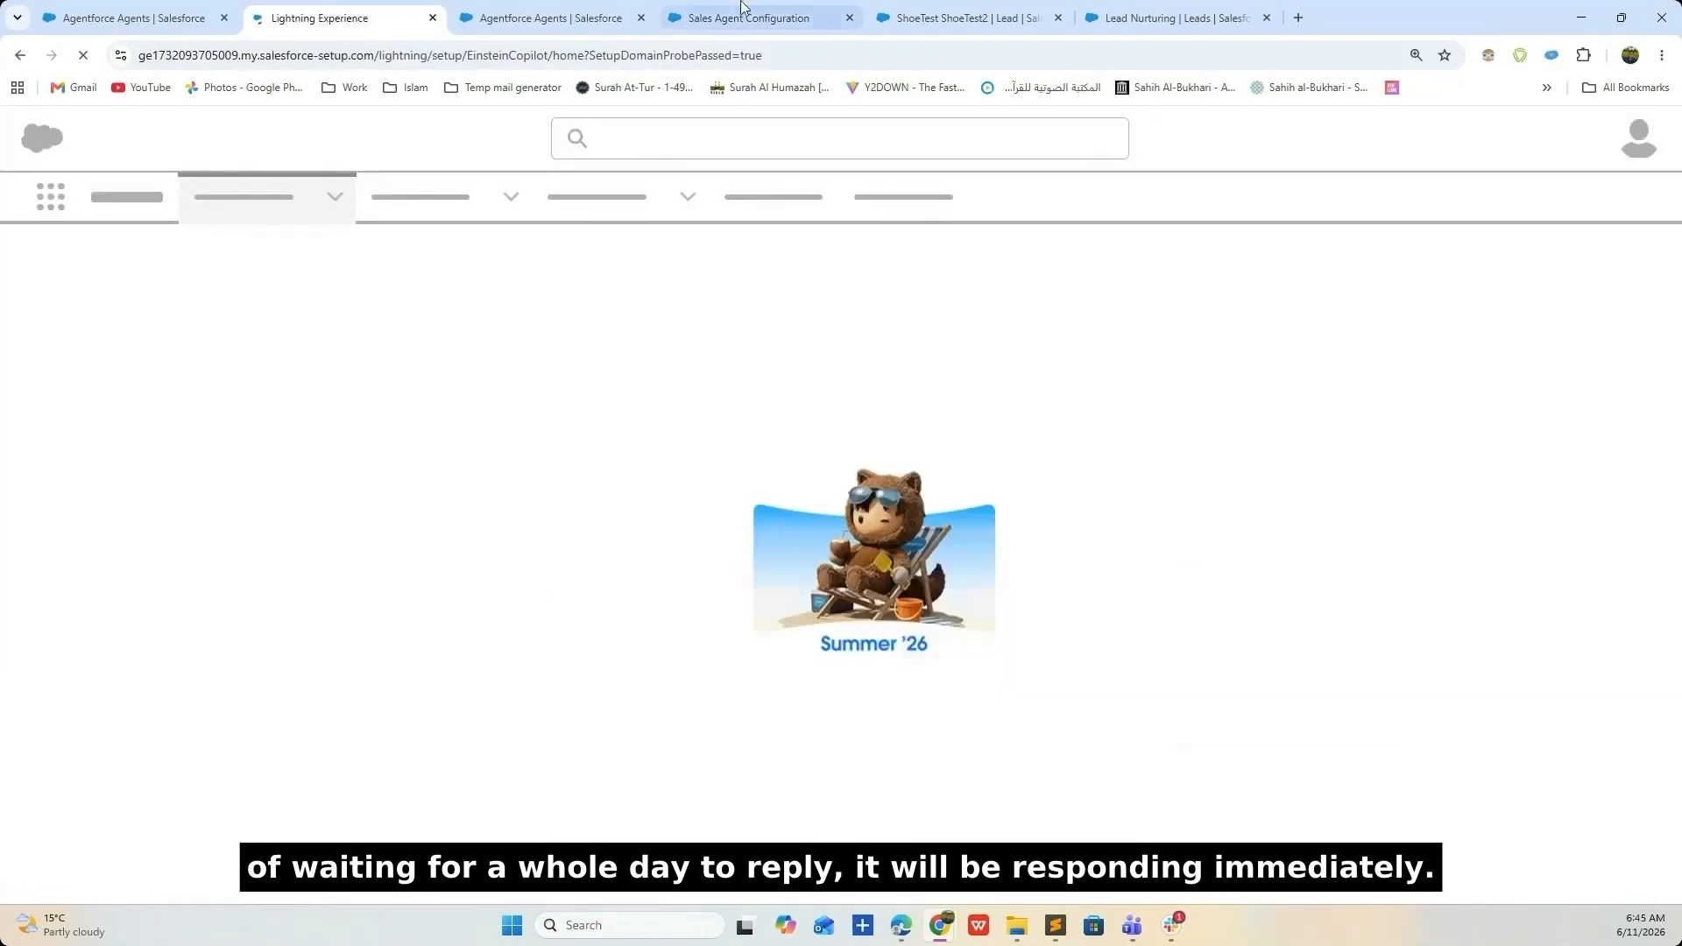
- Switch to the ShoeTest ShoeTest2 lead tab and scroll its activity timeline to the logged email reply
{"action": "left_click", "coordinate": [718, 18]}
{"action": "left_click", "coordinate": [584, 7]}
{"action": "left_click", "coordinate": [749, 17]}
{"action": "left_click", "coordinate": [964, 18]}
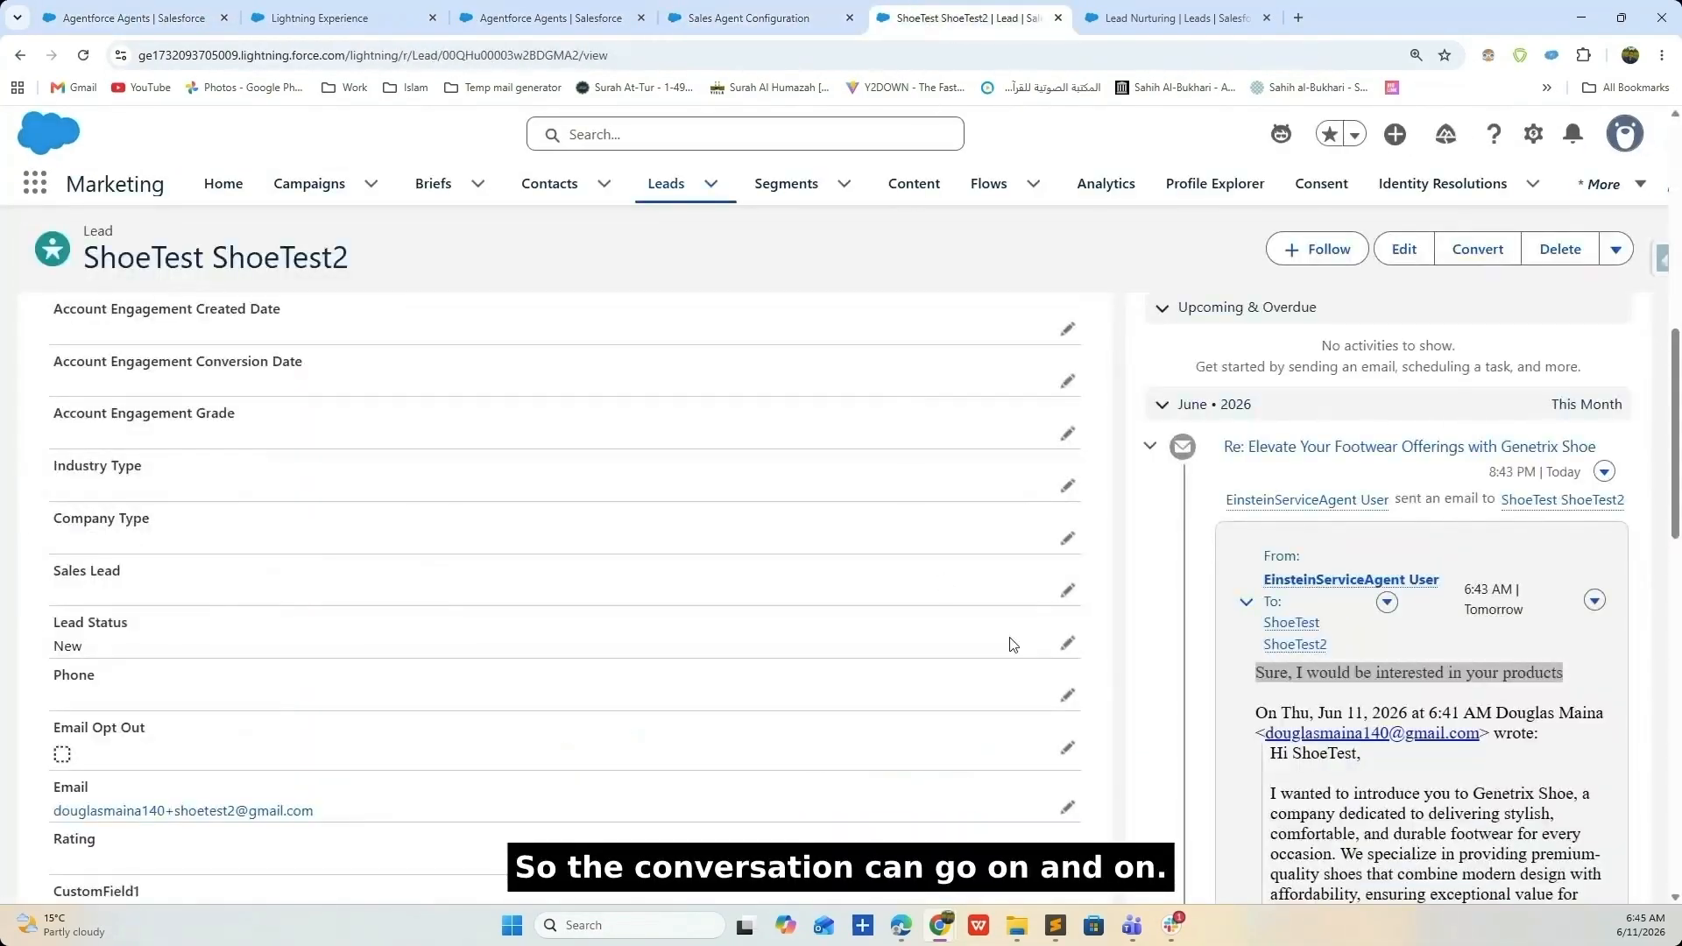
{"action": "scroll", "coordinate": [1447, 647], "scroll_direction": "down", "scroll_amount": 3}
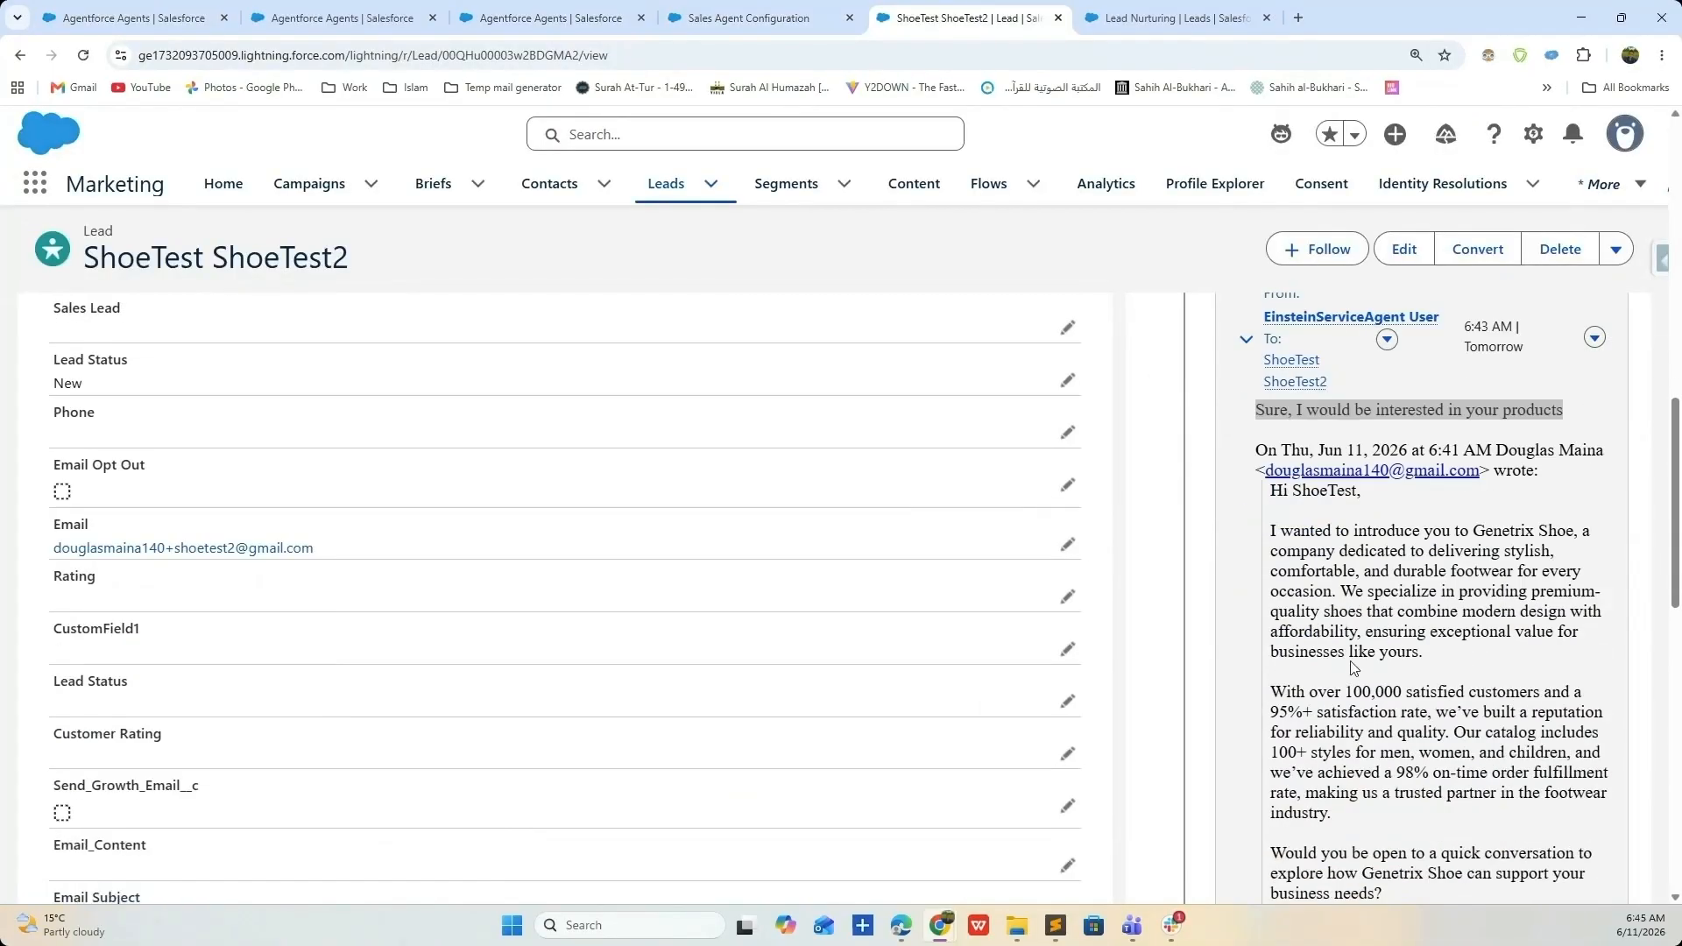
{"action": "left_click", "coordinate": [1386, 524]}
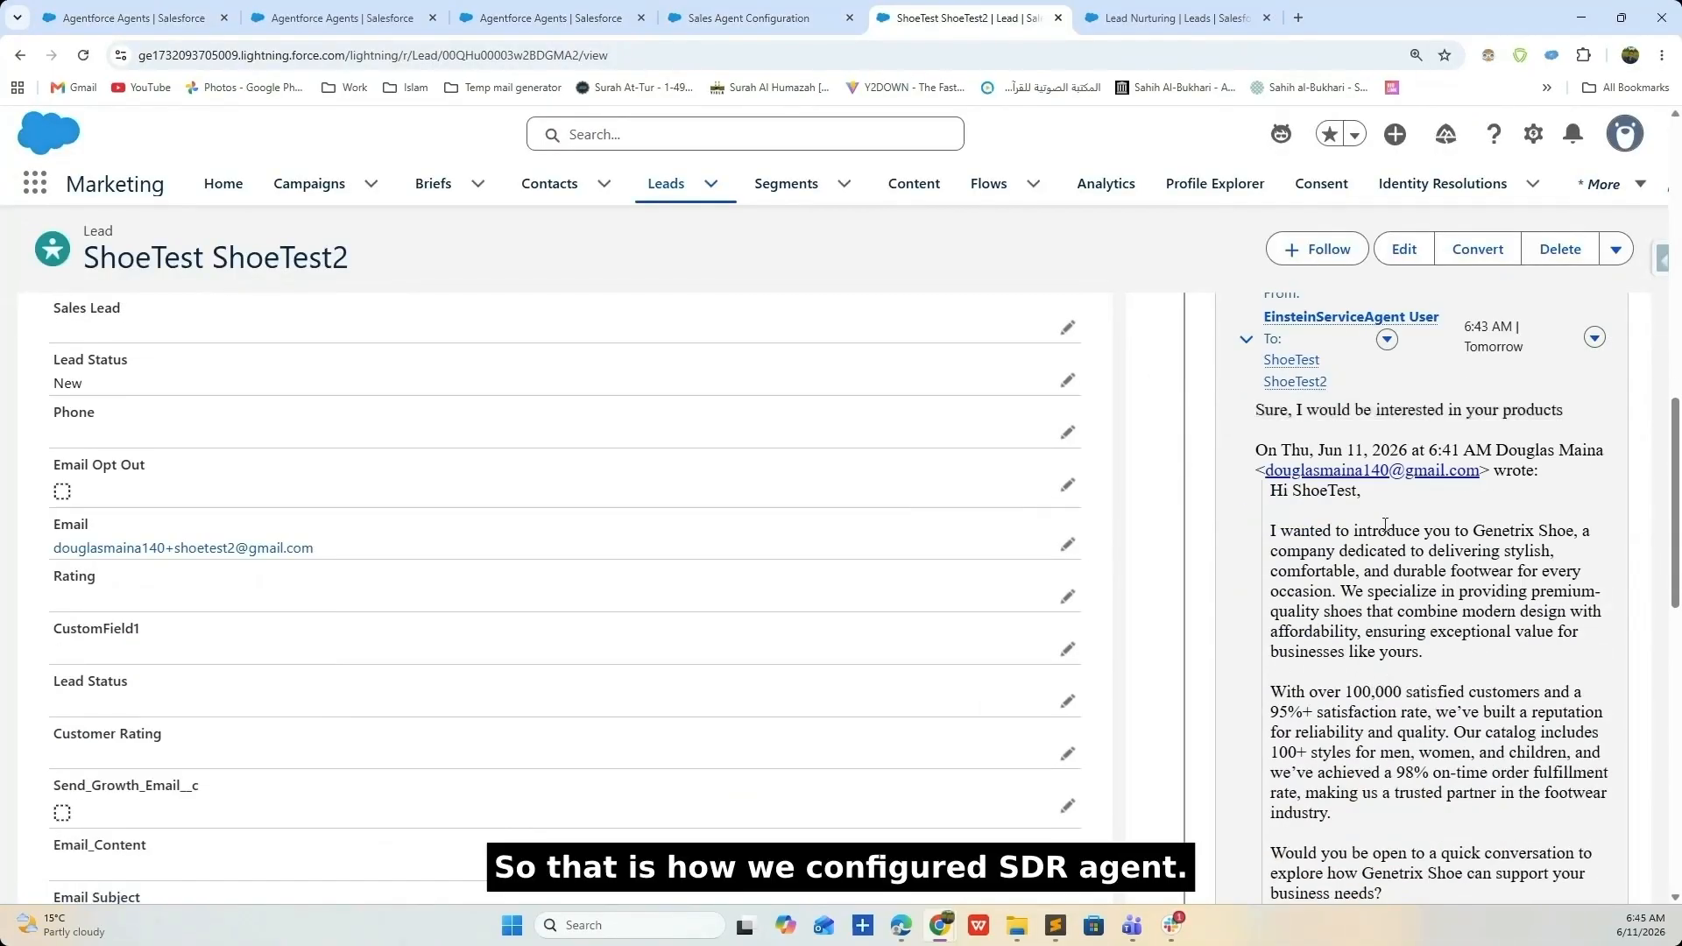
{"action": "scroll", "coordinate": [1385, 524], "scroll_direction": "up", "scroll_amount": 4}
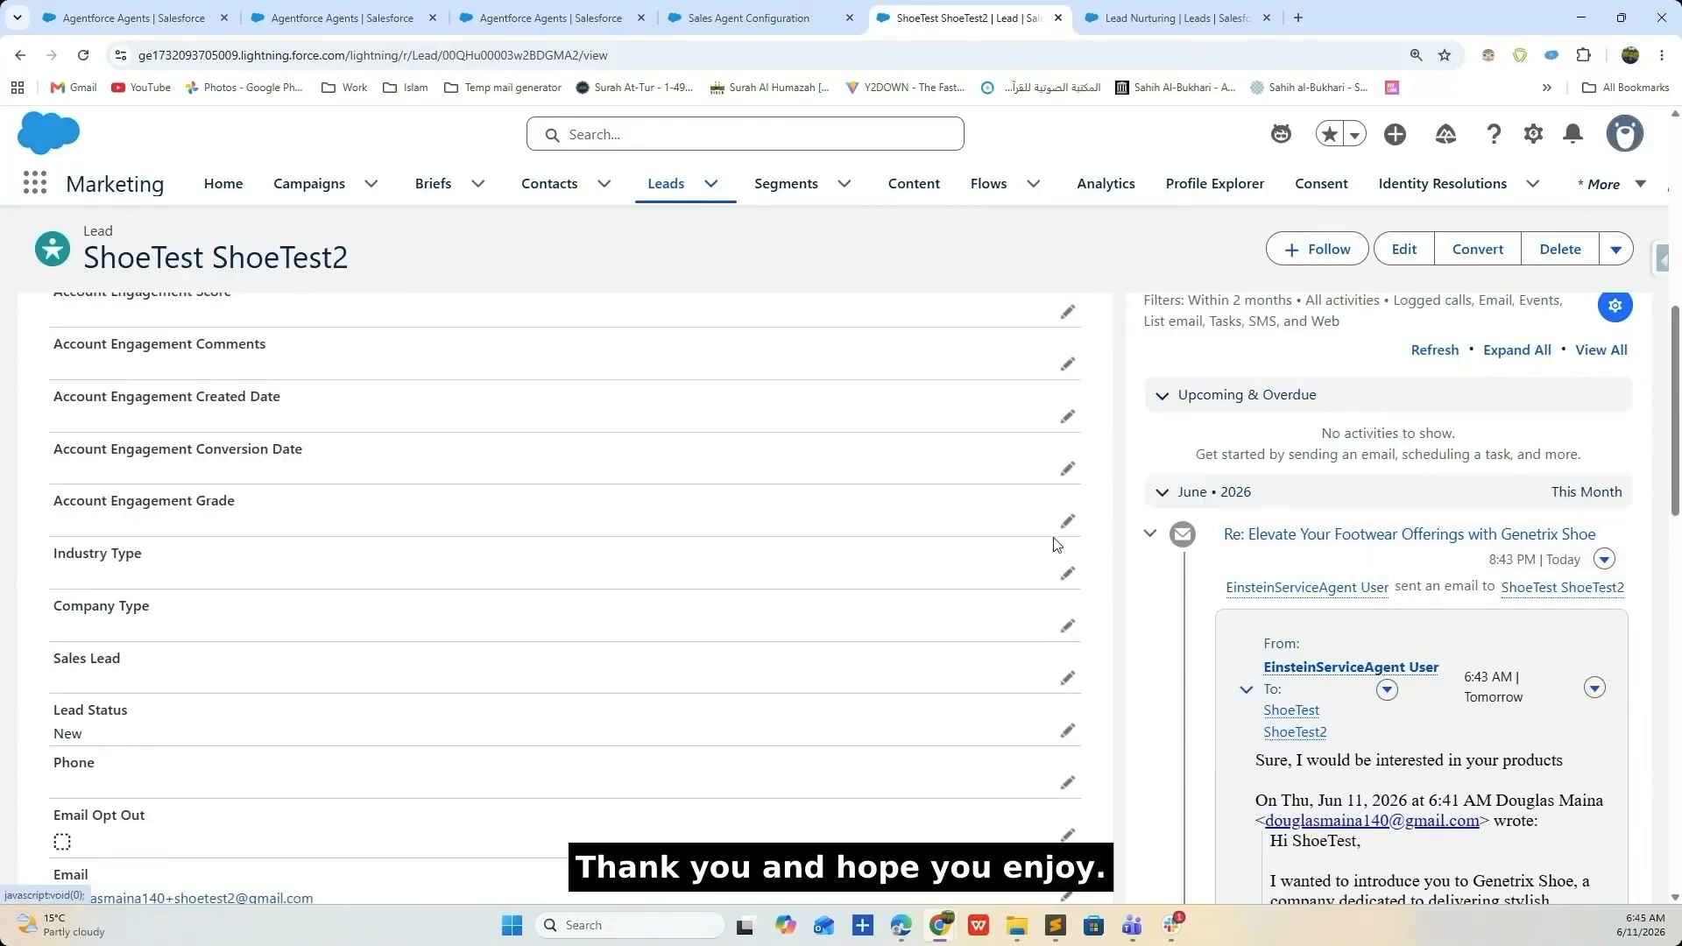
{"action": "scroll", "coordinate": [698, 499], "scroll_direction": "up", "scroll_amount": 7}
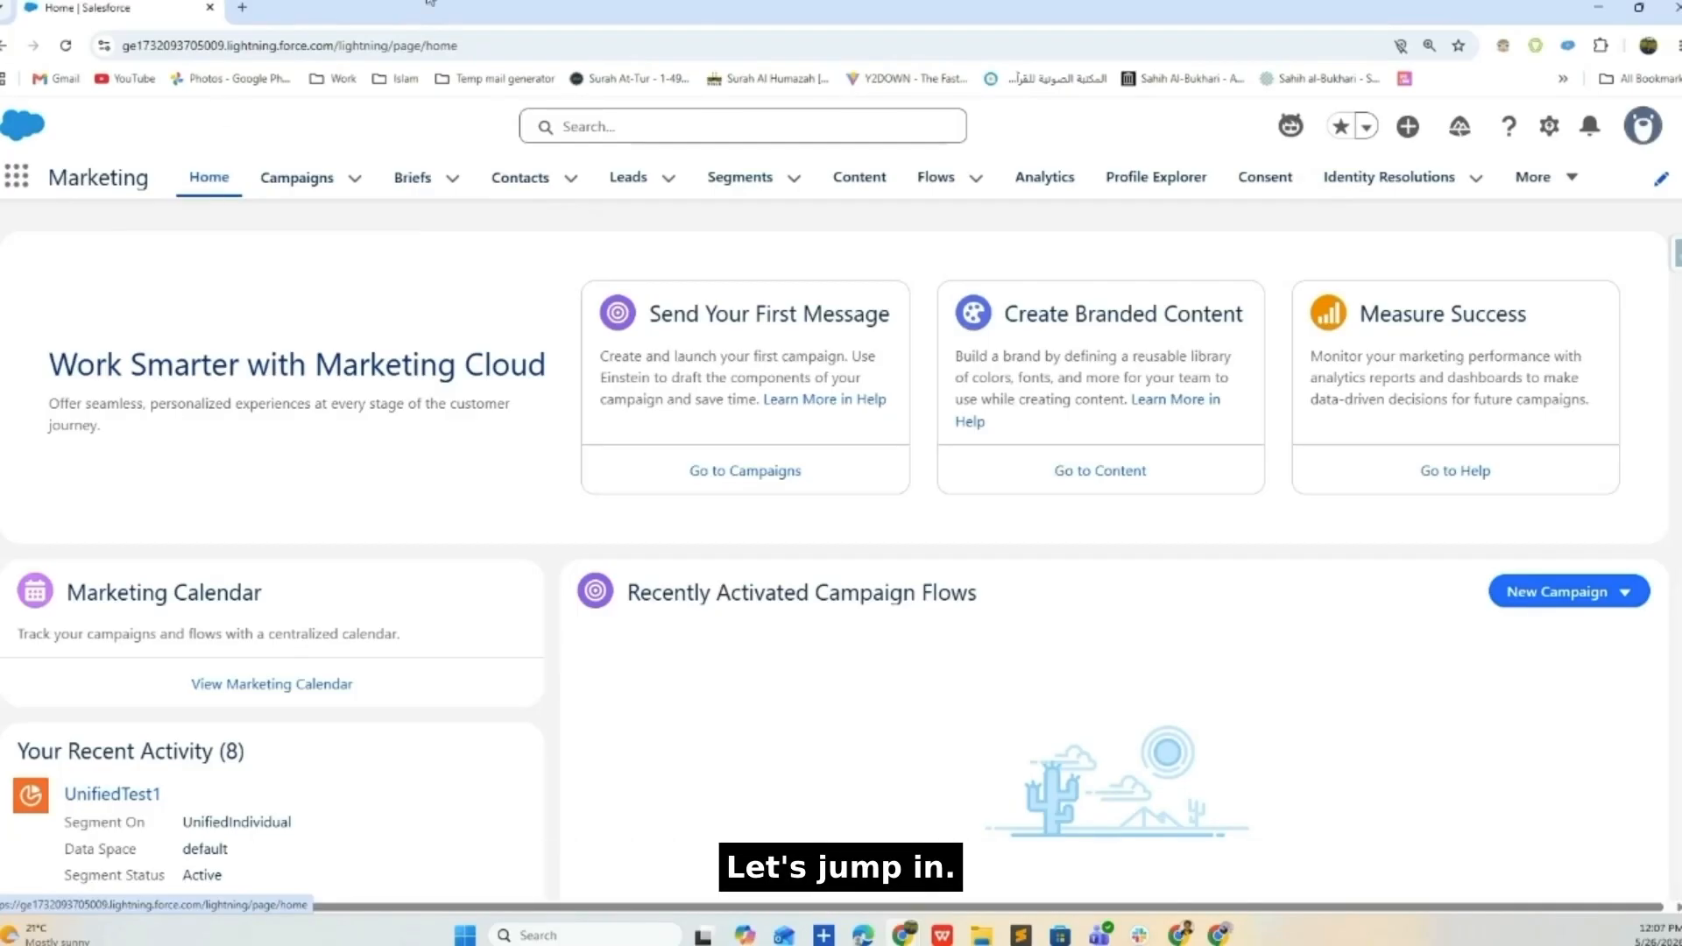
- Open Setup in a new tab and enlarge the browser page zoom
{"action": "left_click", "coordinate": [1551, 127]}
{"action": "left_click", "coordinate": [1487, 231]}
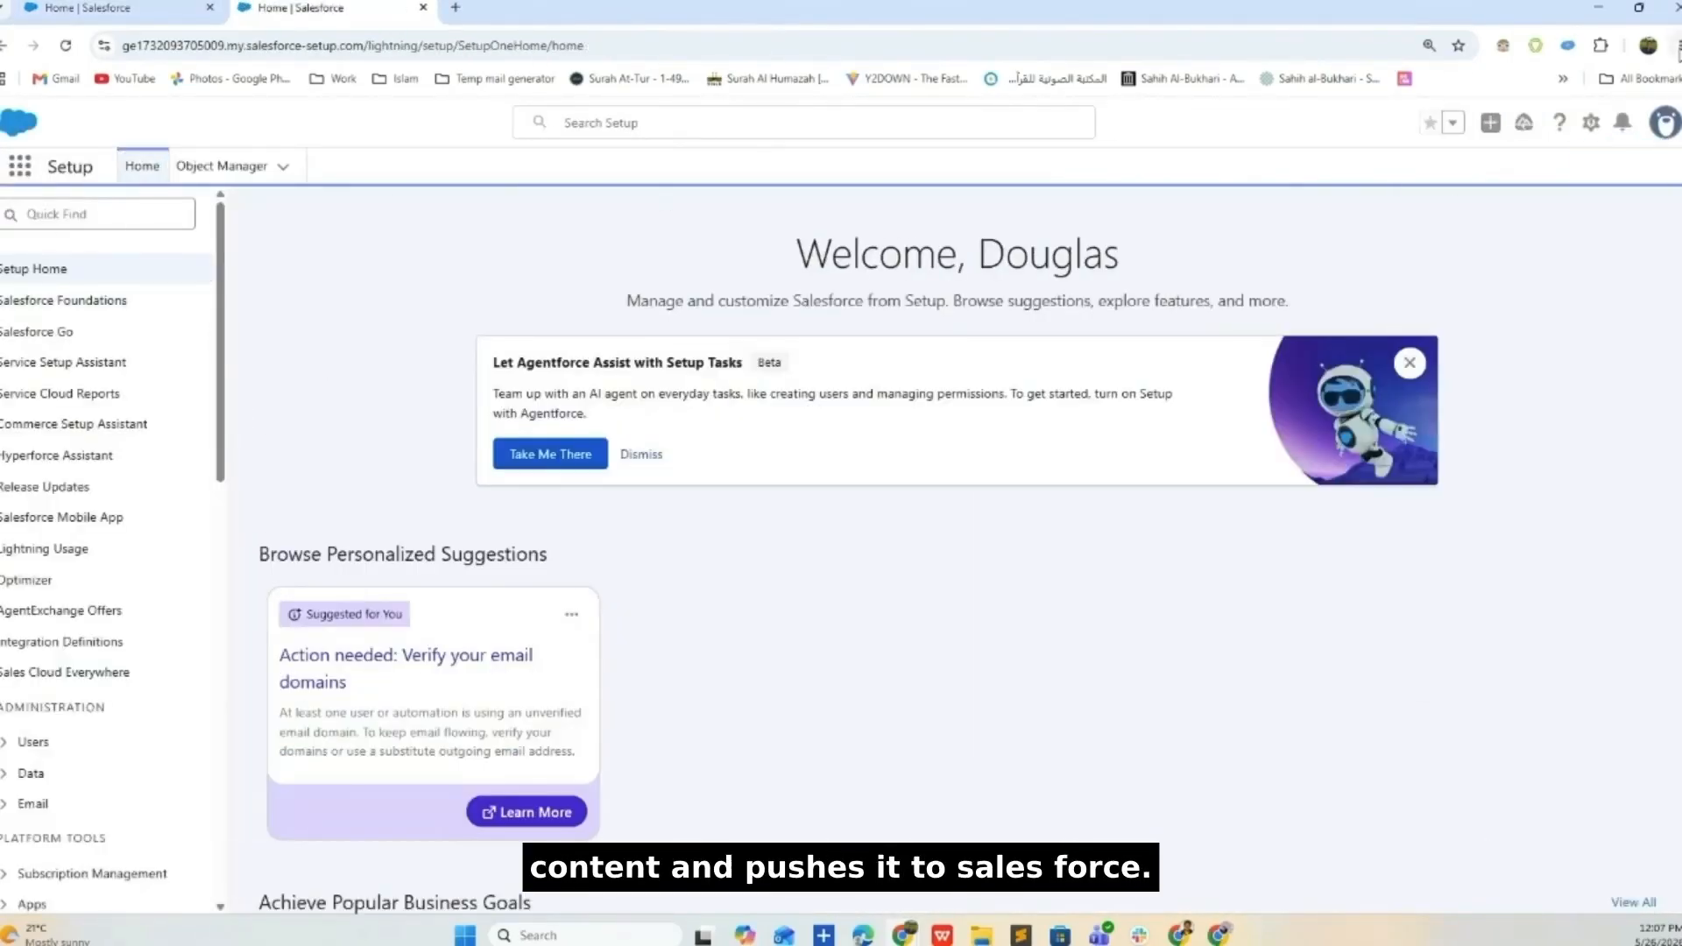
{"action": "left_click", "coordinate": [1680, 45]}
{"action": "left_click", "coordinate": [1643, 402]}
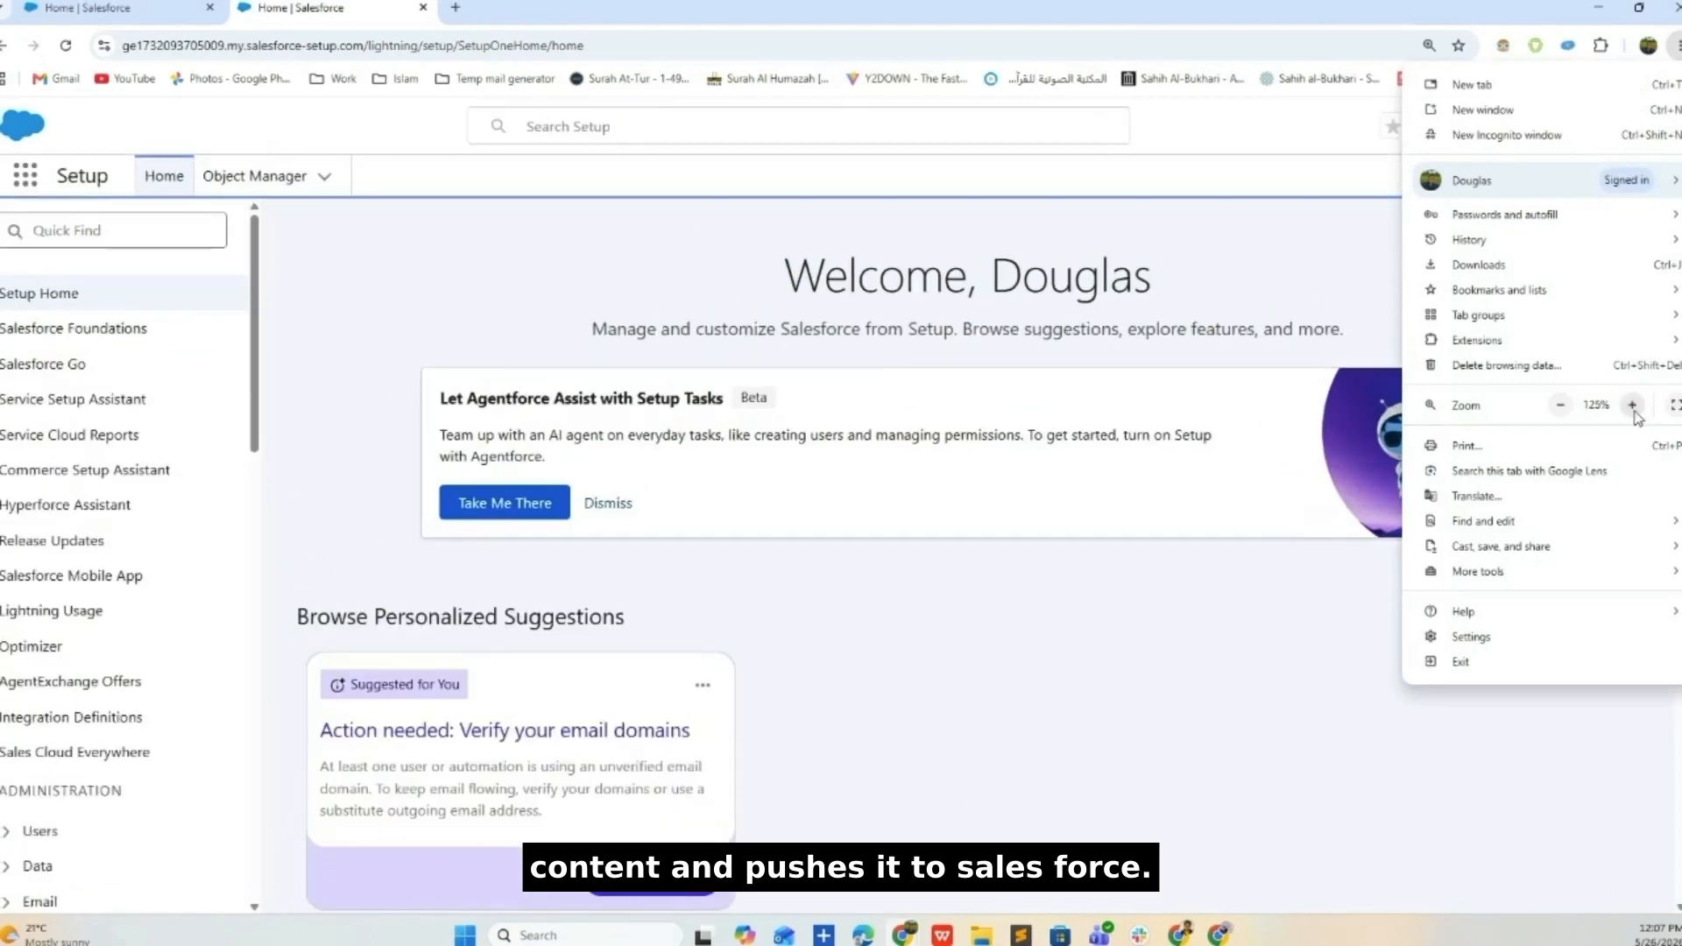
{"action": "left_click", "coordinate": [127, 4]}
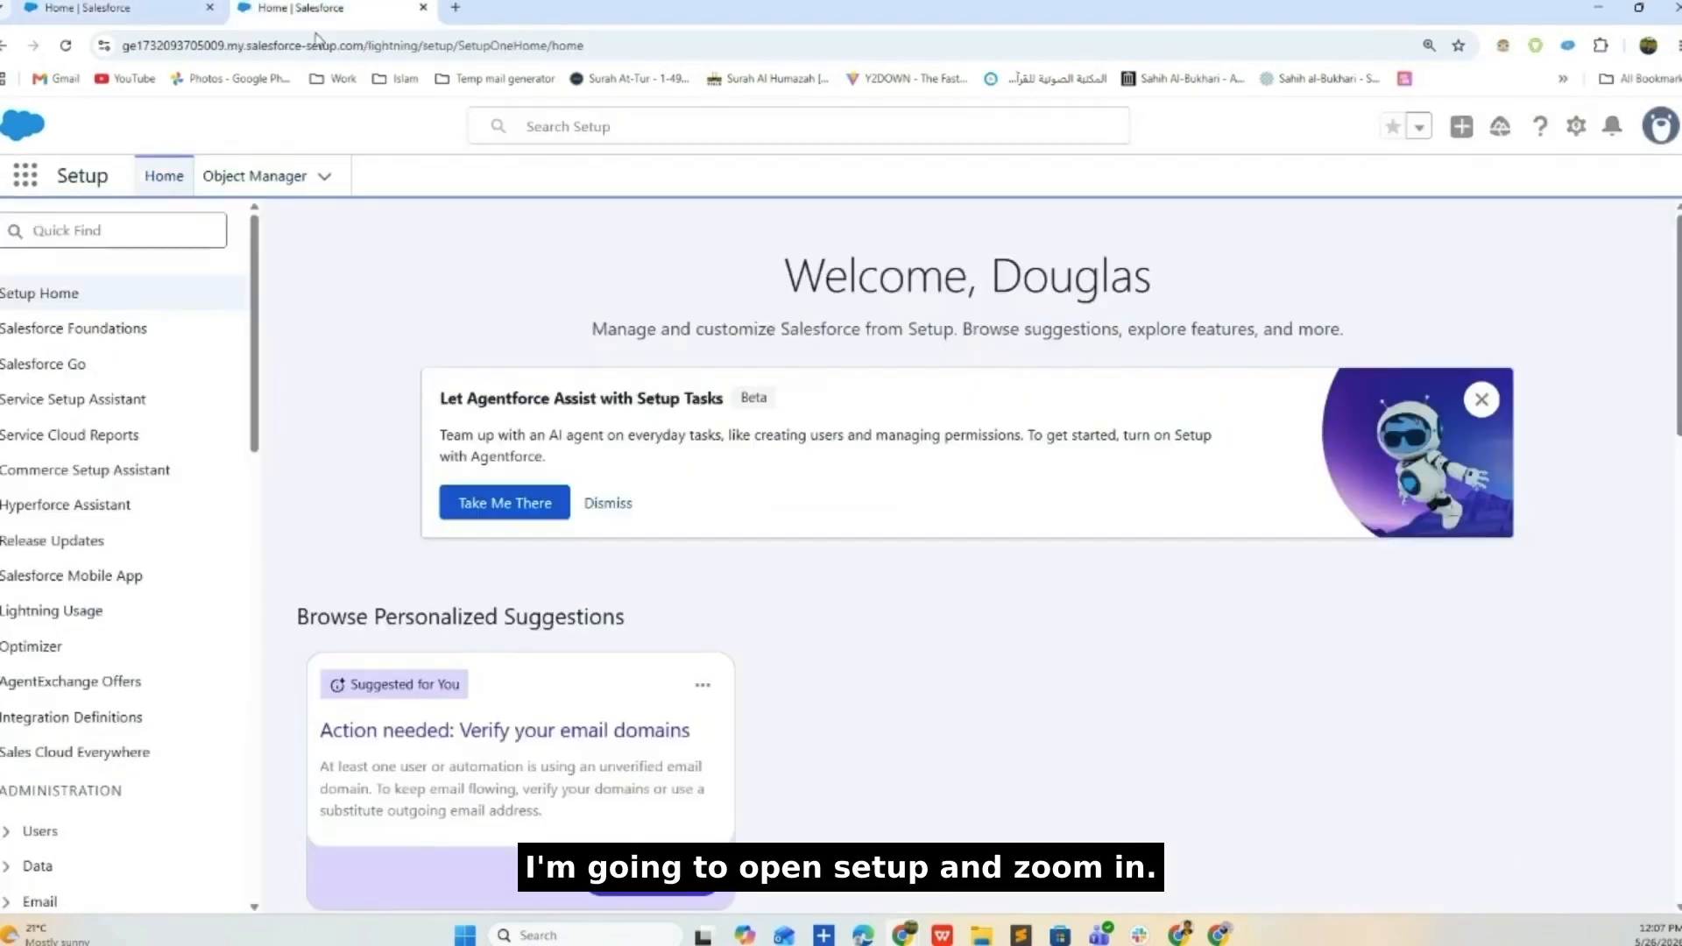
- Search Quick Find for 'agent', open Agentforce Agents, and open the Service Agent's Version 1
{"action": "left_click", "coordinate": [113, 232]}
{"action": "type", "text": "agent"}
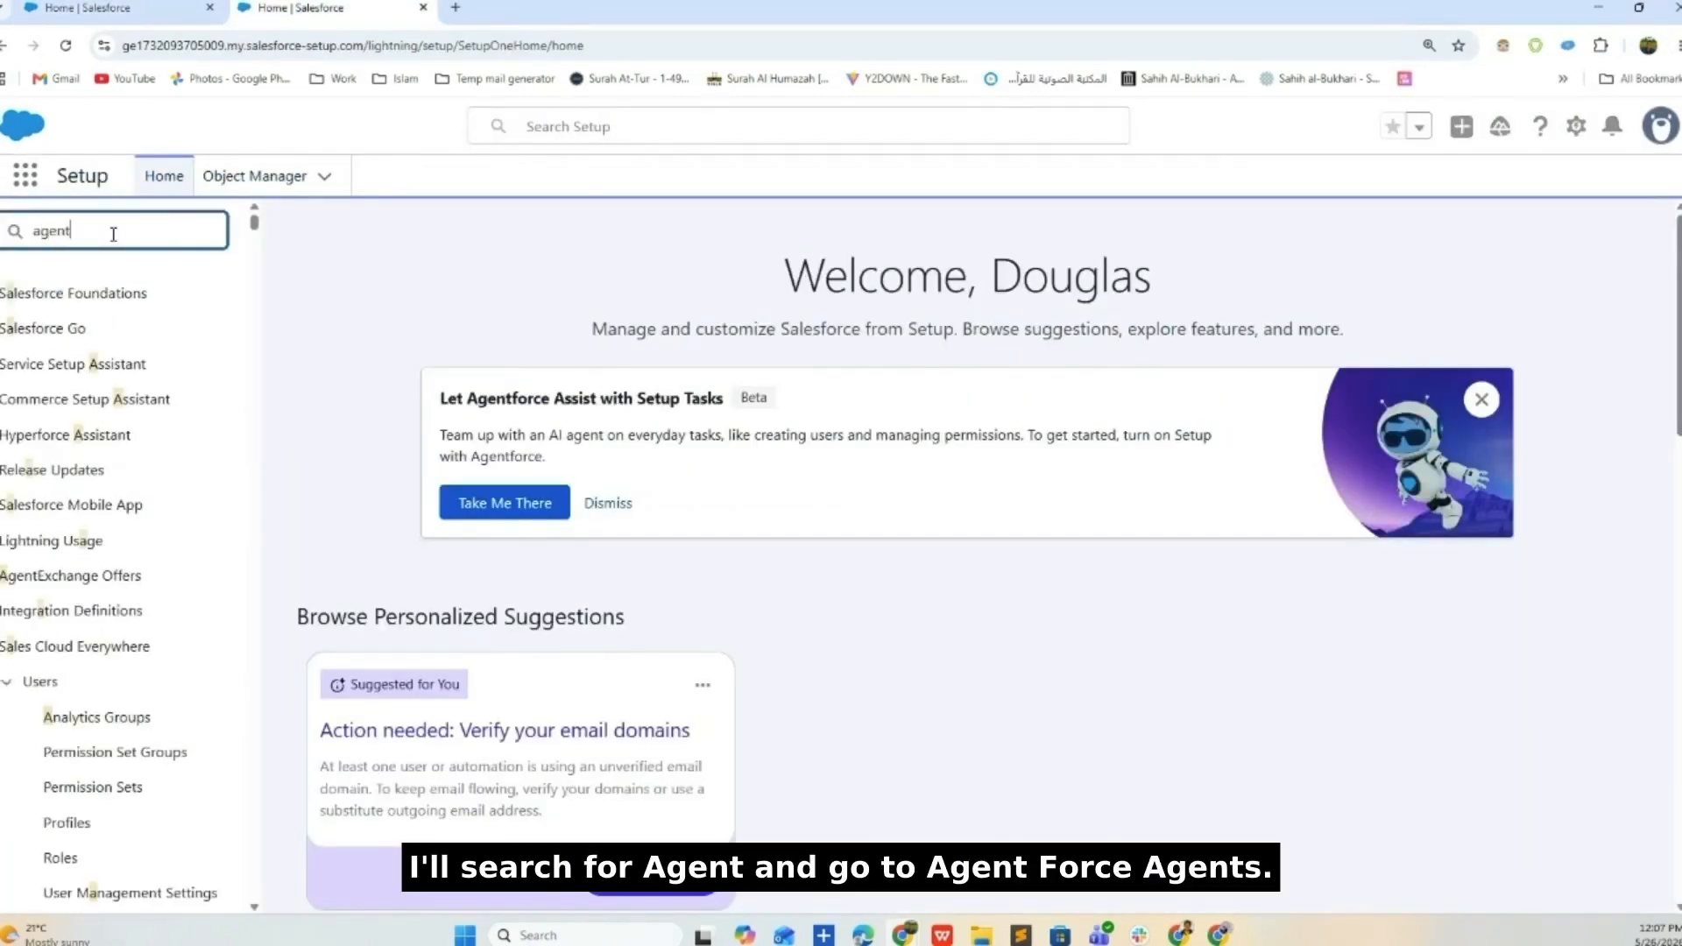
{"action": "scroll", "coordinate": [53, 550], "scroll_direction": "down", "scroll_amount": 5}
{"action": "scroll", "coordinate": [54, 549], "scroll_direction": "down", "scroll_amount": 4}
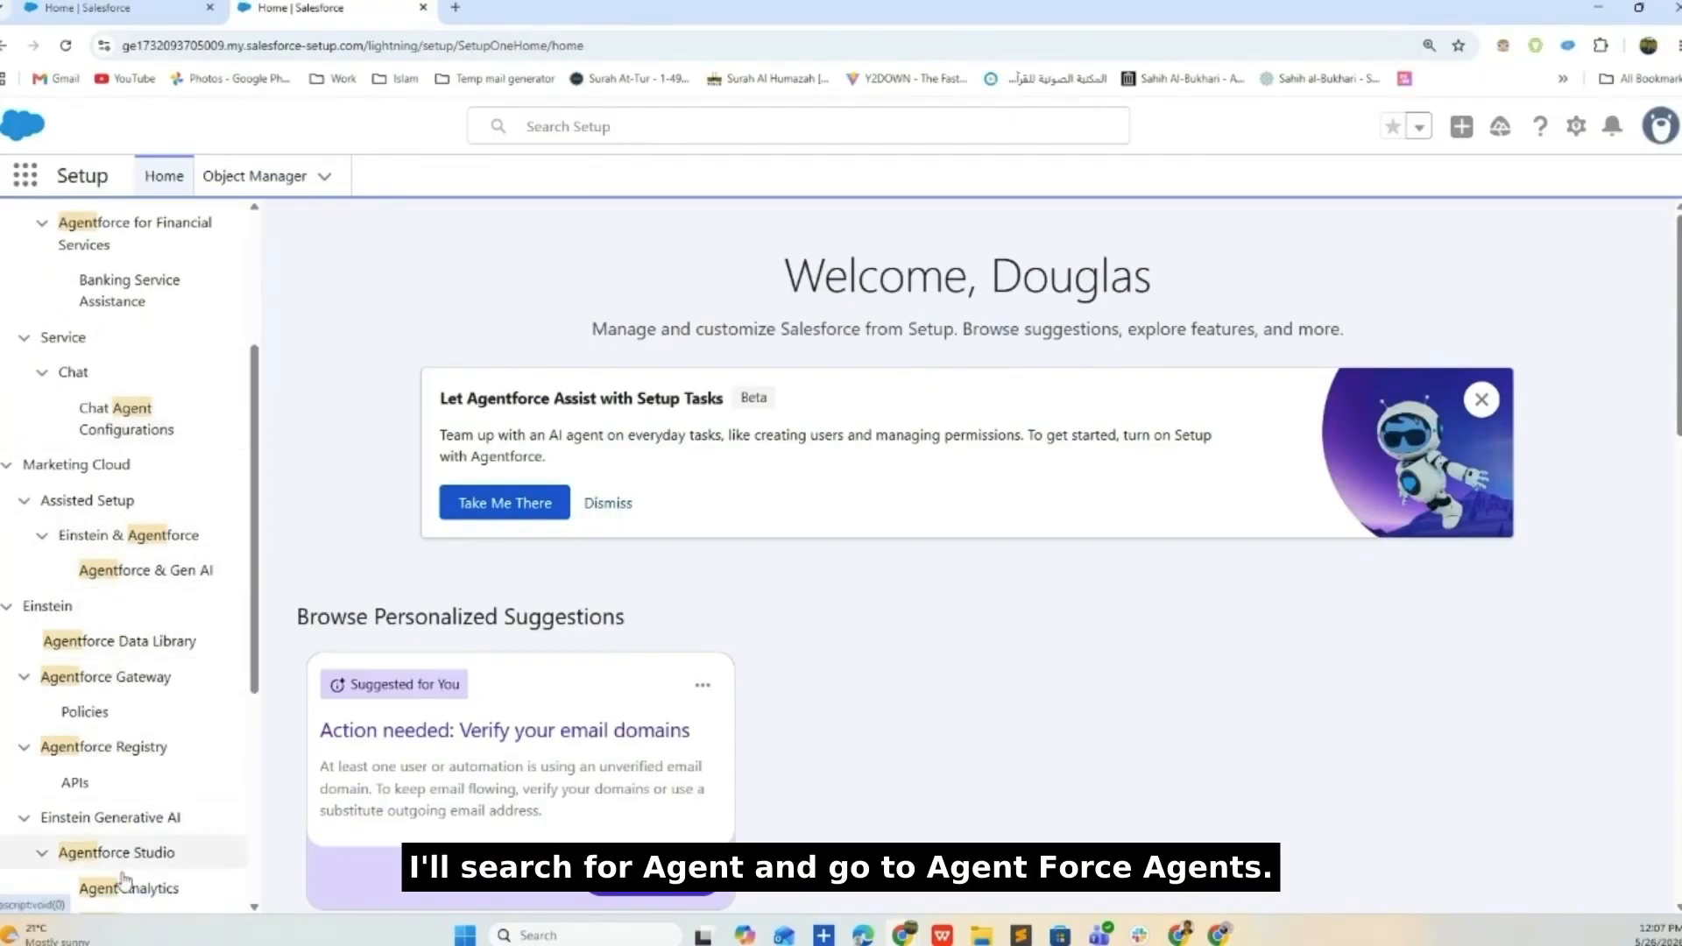
{"action": "left_click", "coordinate": [144, 745]}
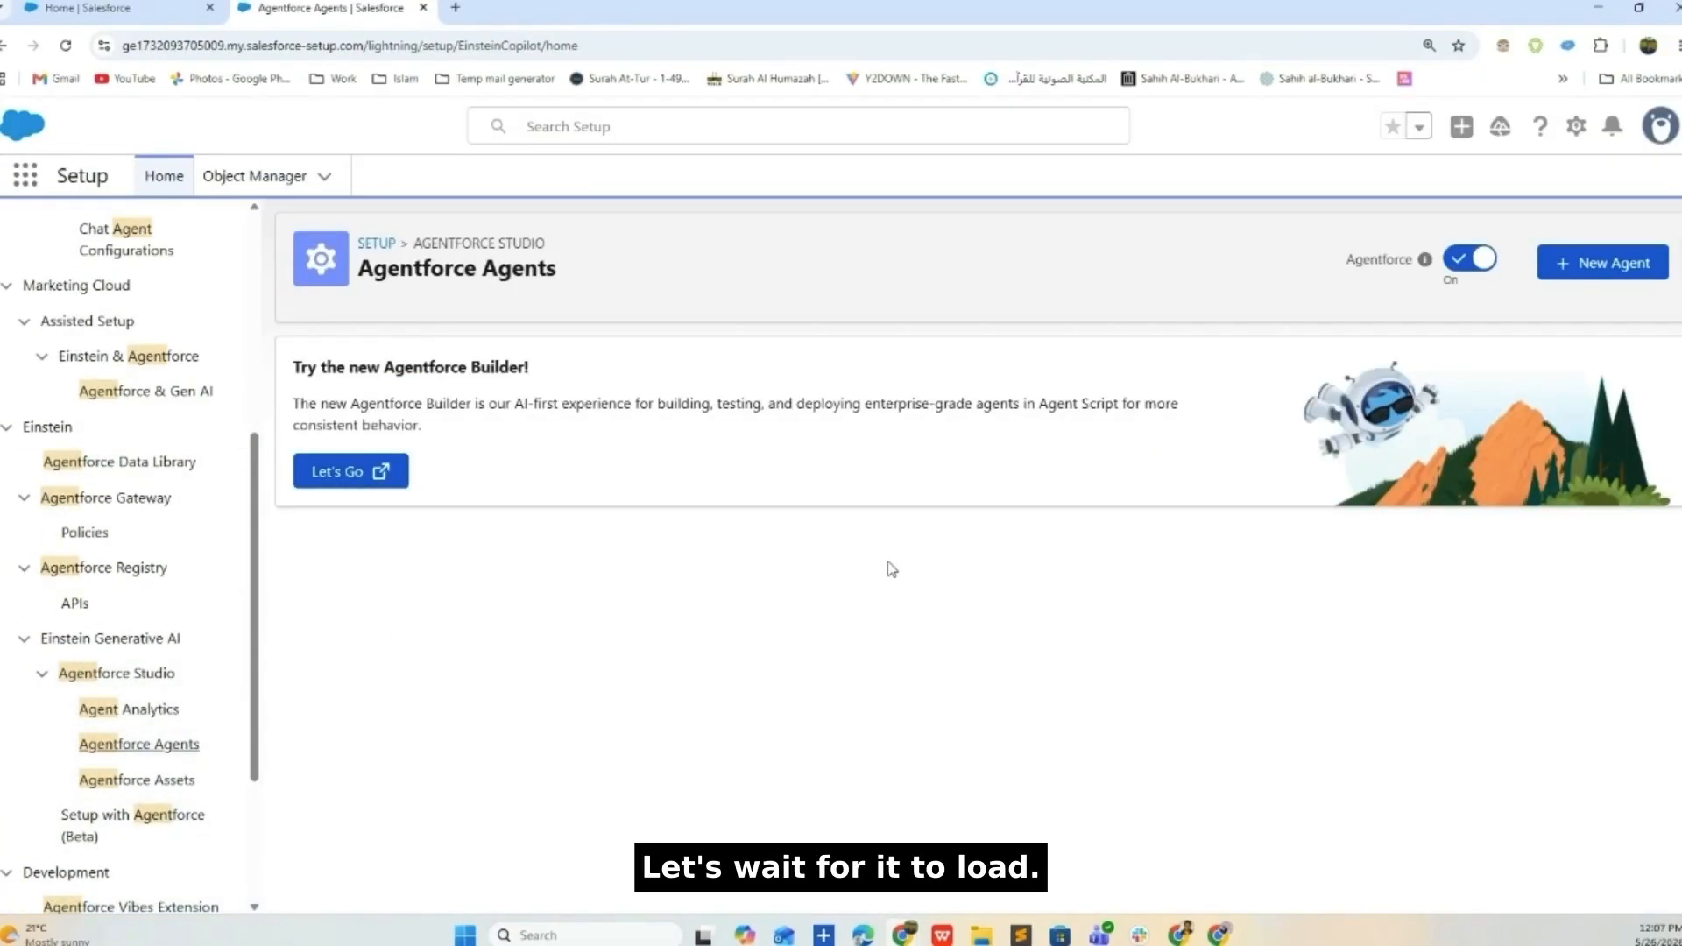
{"action": "scroll", "coordinate": [890, 565], "scroll_direction": "down", "scroll_amount": 2}
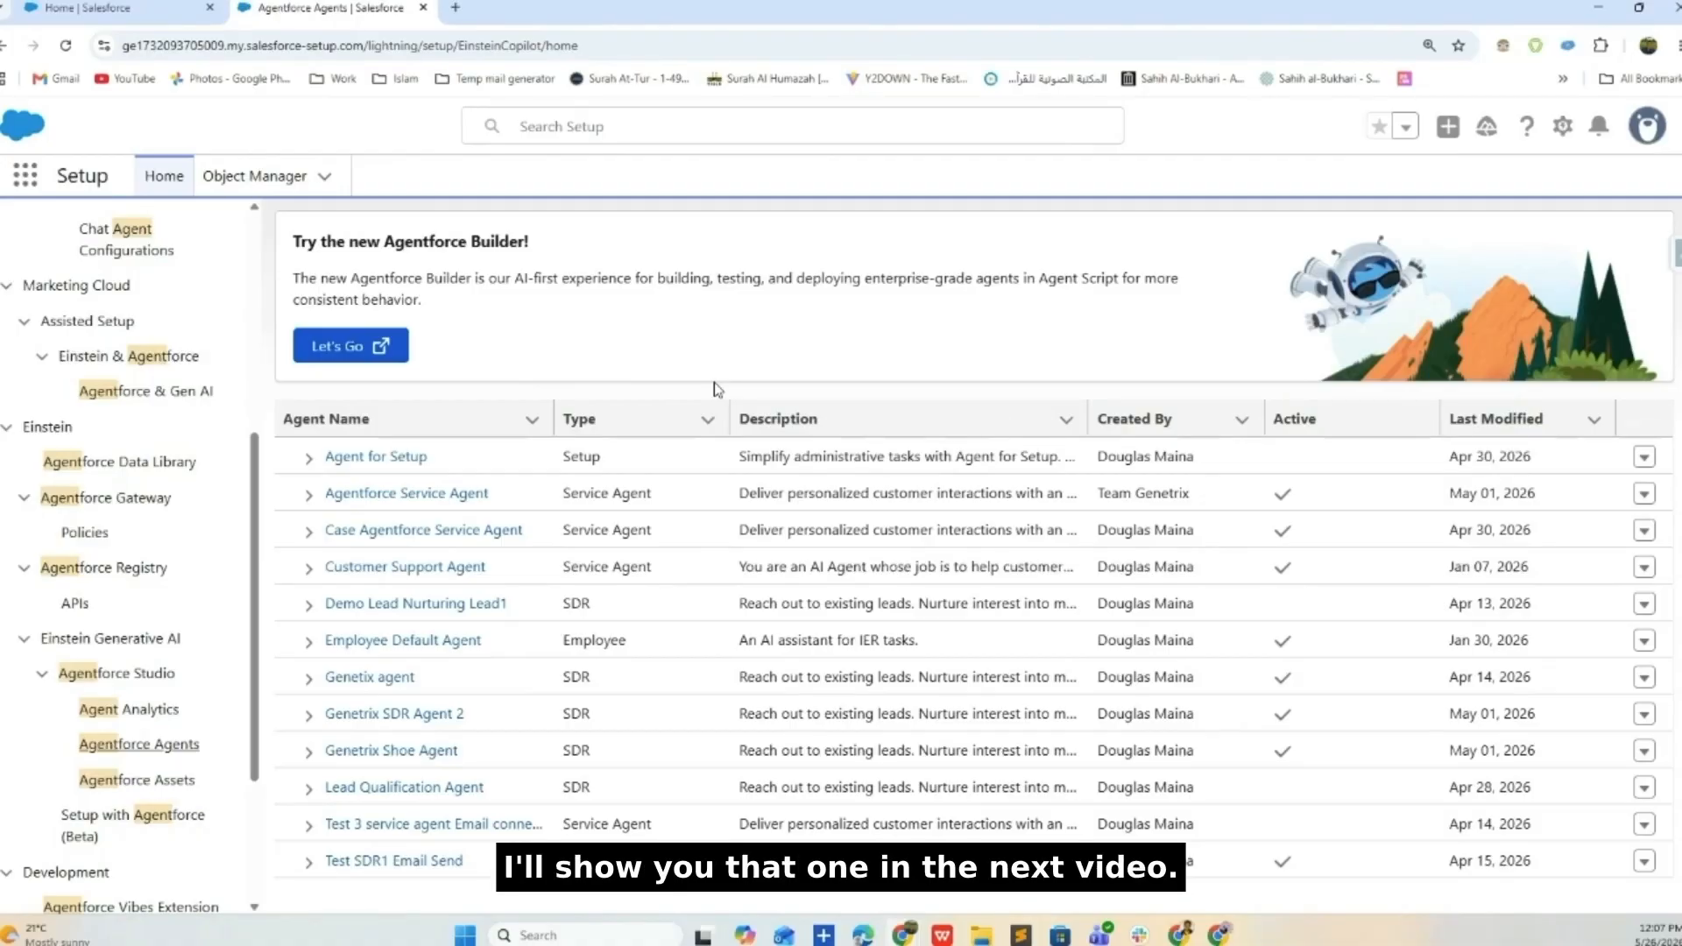
{"action": "left_click", "coordinate": [308, 495]}
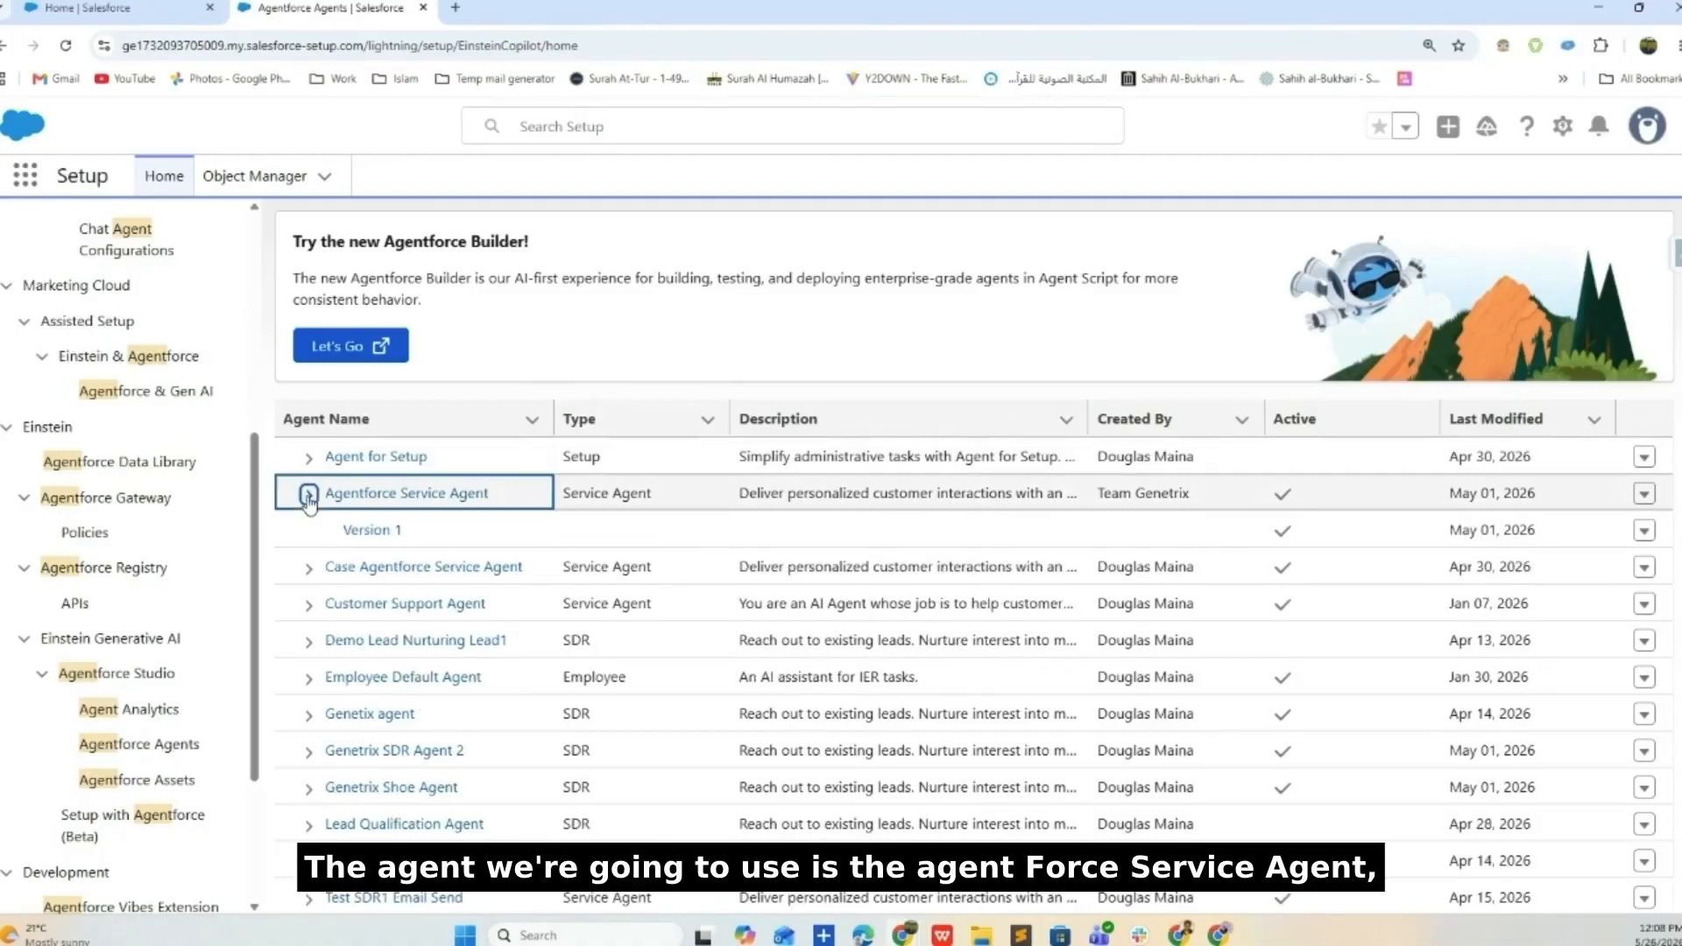
{"action": "left_click", "coordinate": [372, 531]}
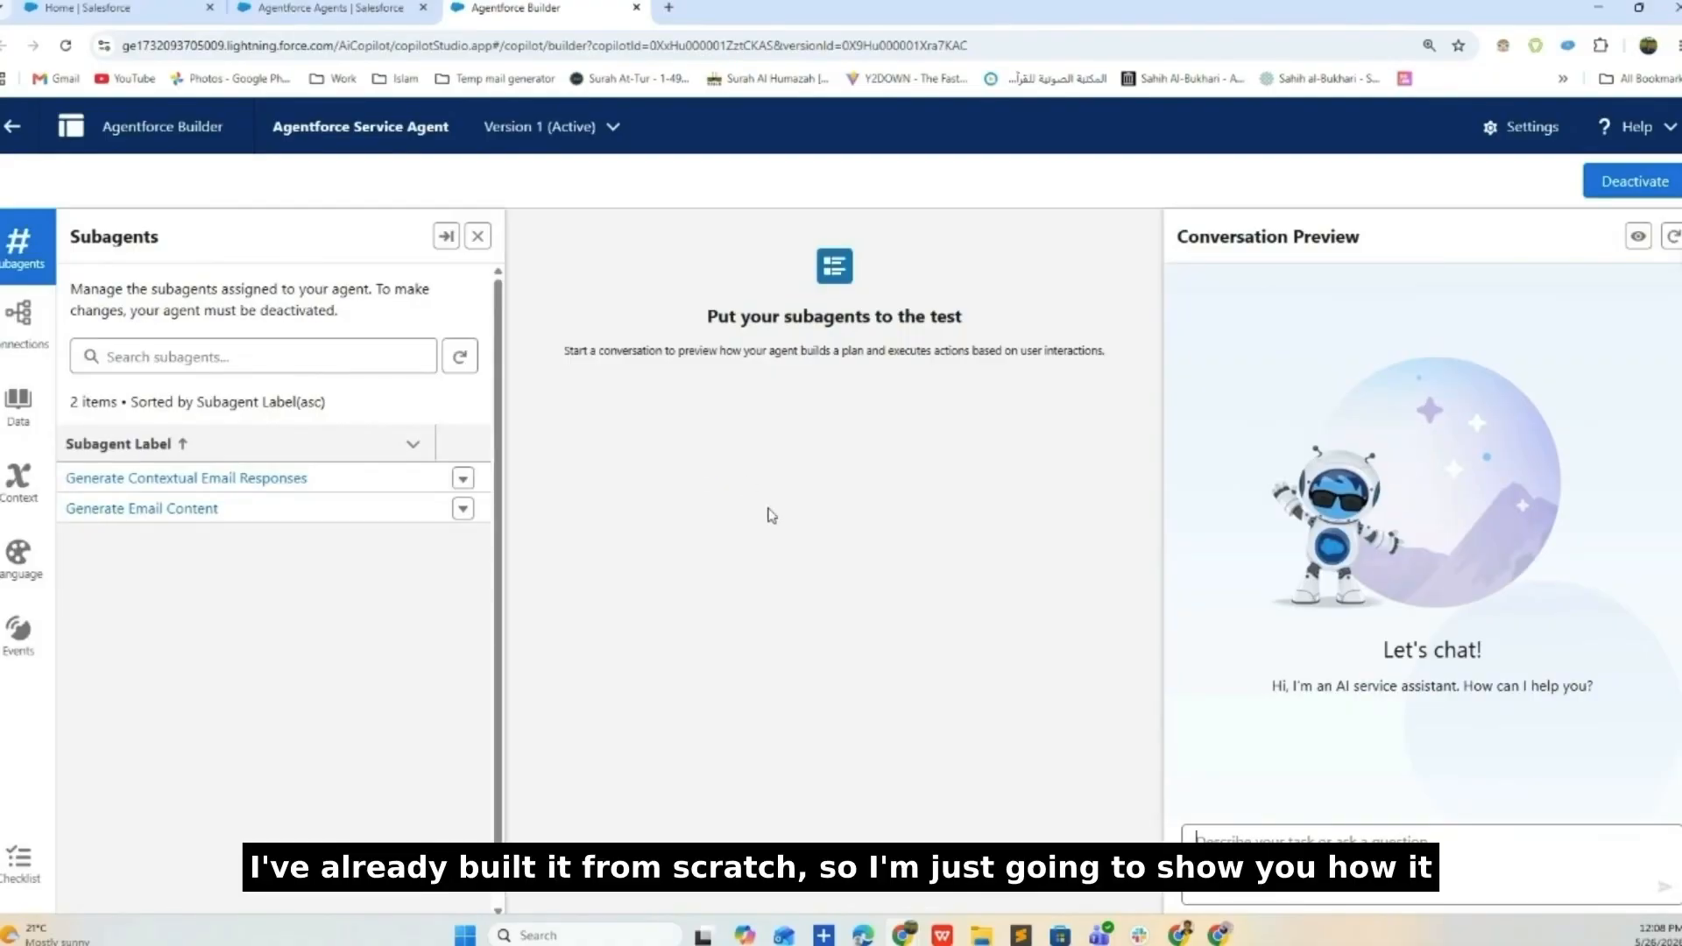
{"action": "left_click_drag", "start_coordinate": [165, 240], "coordinate": [70, 238]}
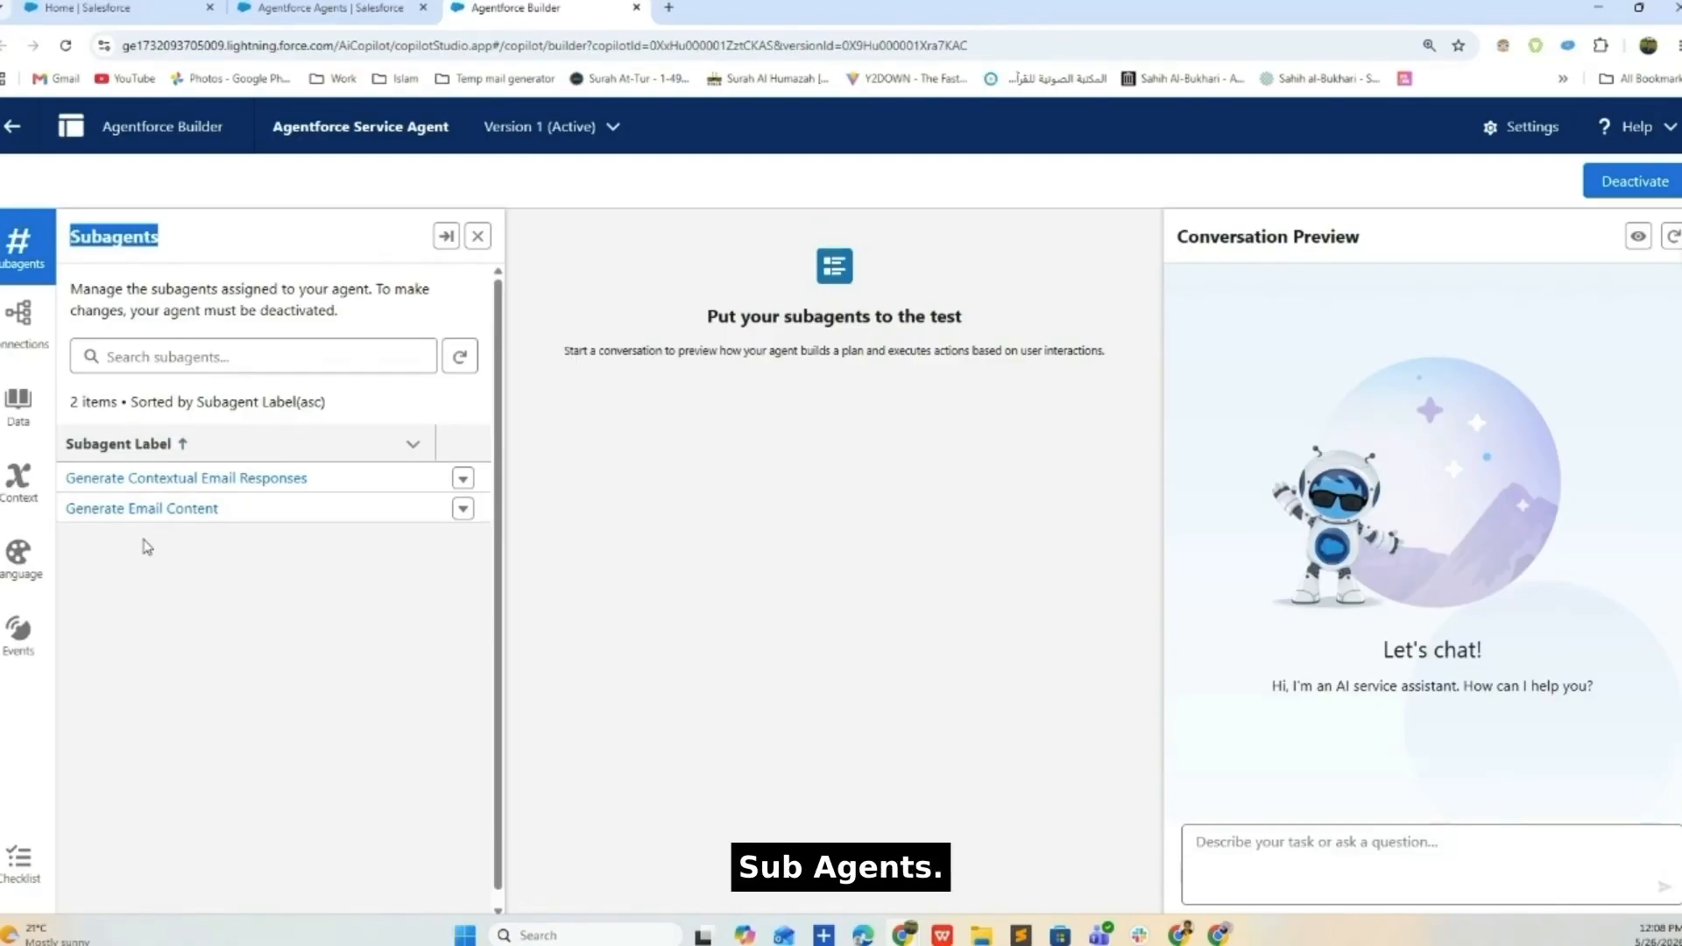
{"action": "left_click", "coordinate": [123, 509]}
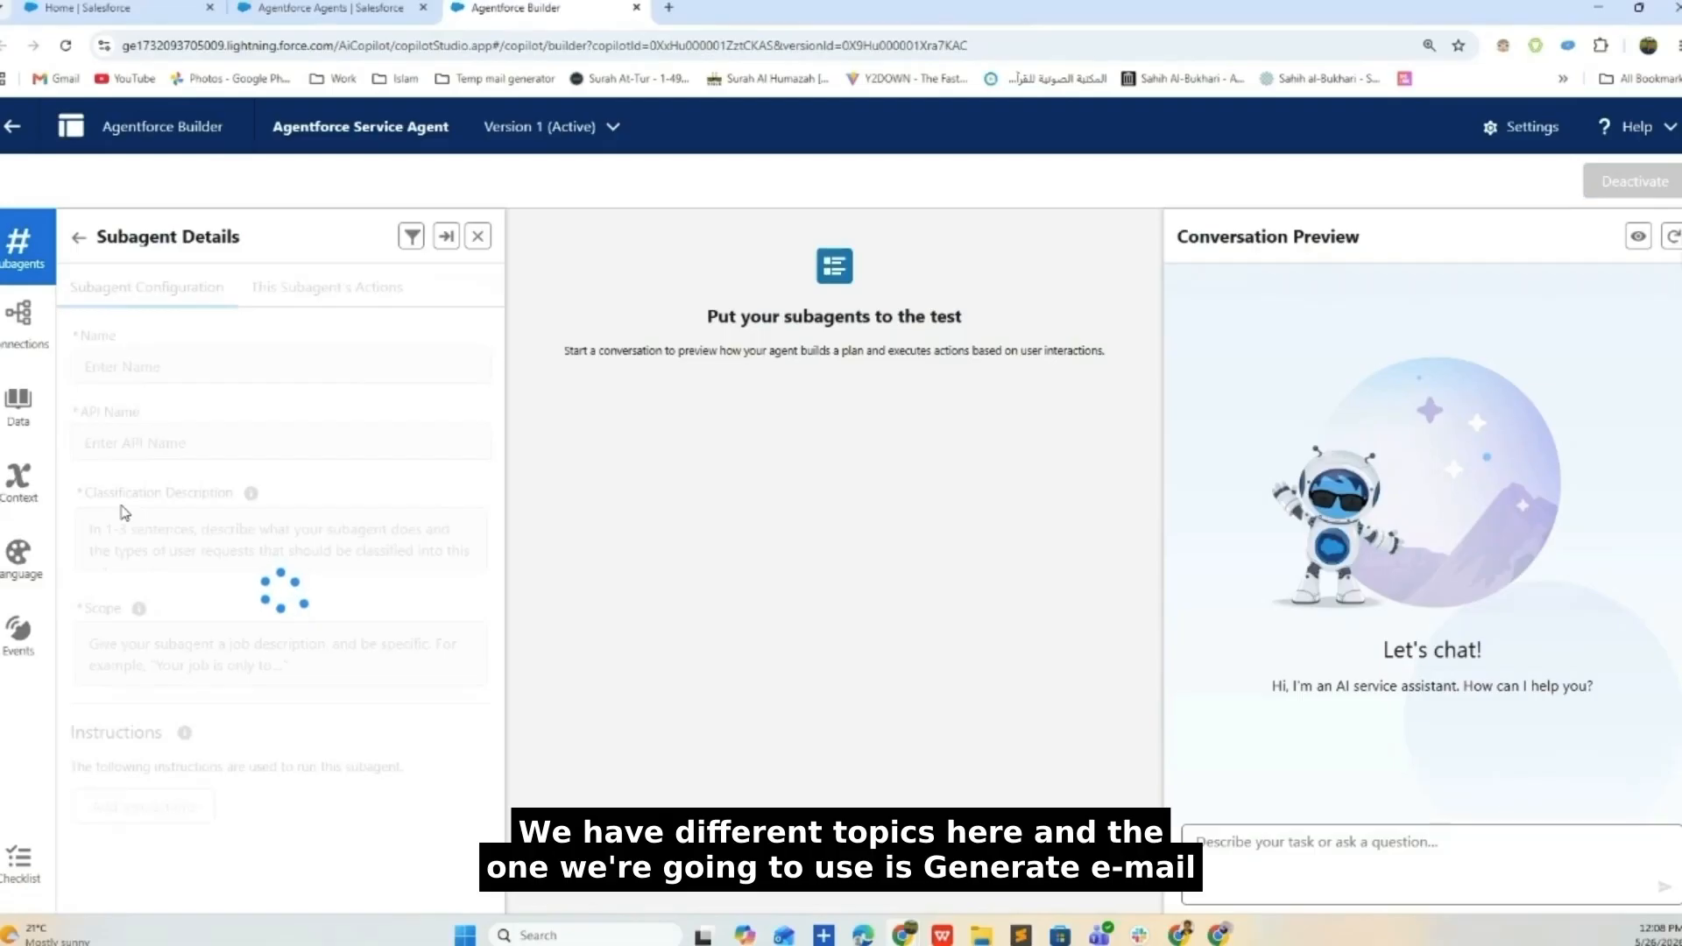
{"action": "scroll", "coordinate": [286, 515], "scroll_direction": "down", "scroll_amount": 1}
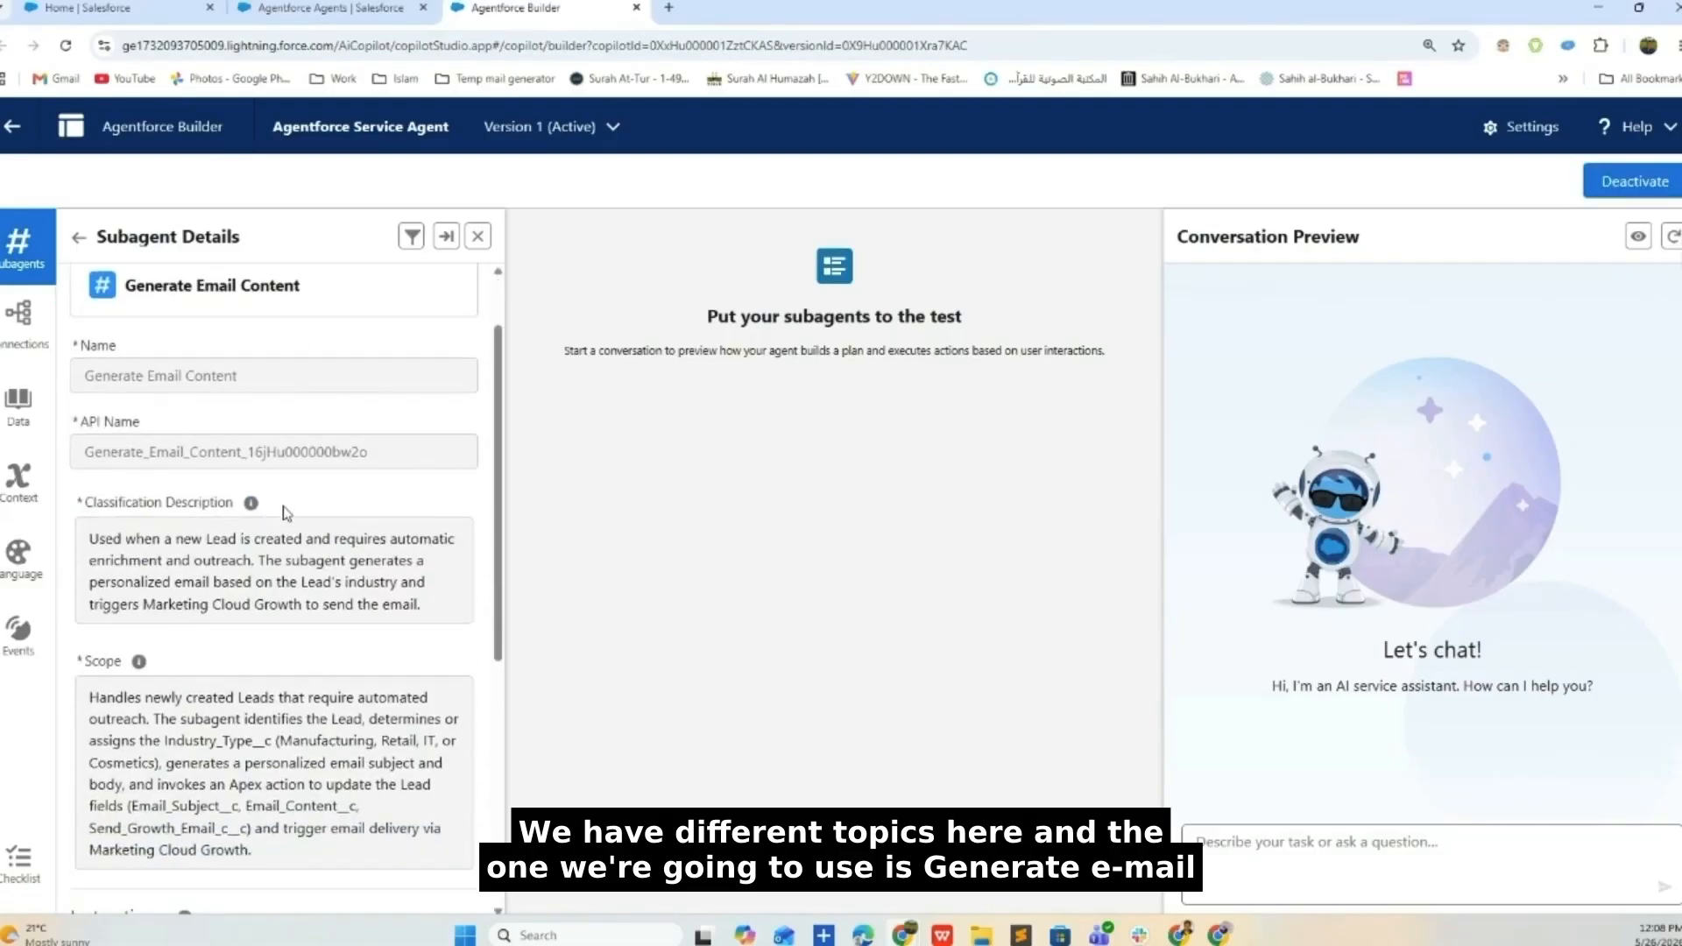
{"action": "scroll", "coordinate": [285, 508], "scroll_direction": "down", "scroll_amount": 3}
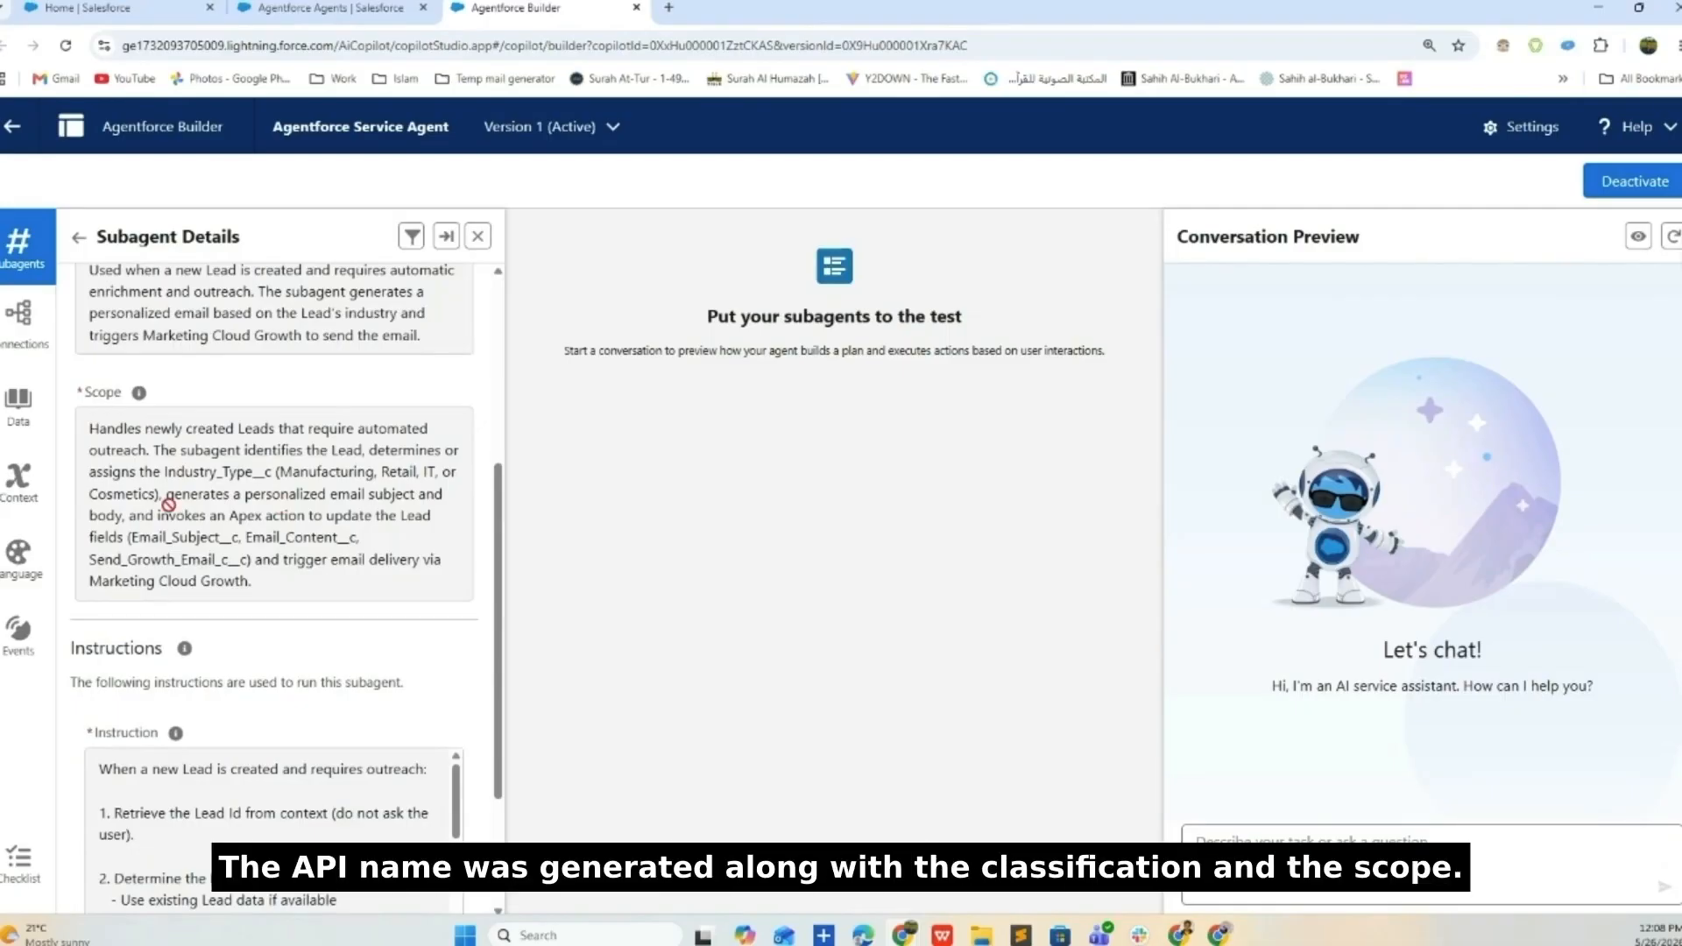
{"action": "left_click_drag", "start_coordinate": [301, 472], "coordinate": [335, 471]}
{"action": "left_click", "coordinate": [384, 472]}
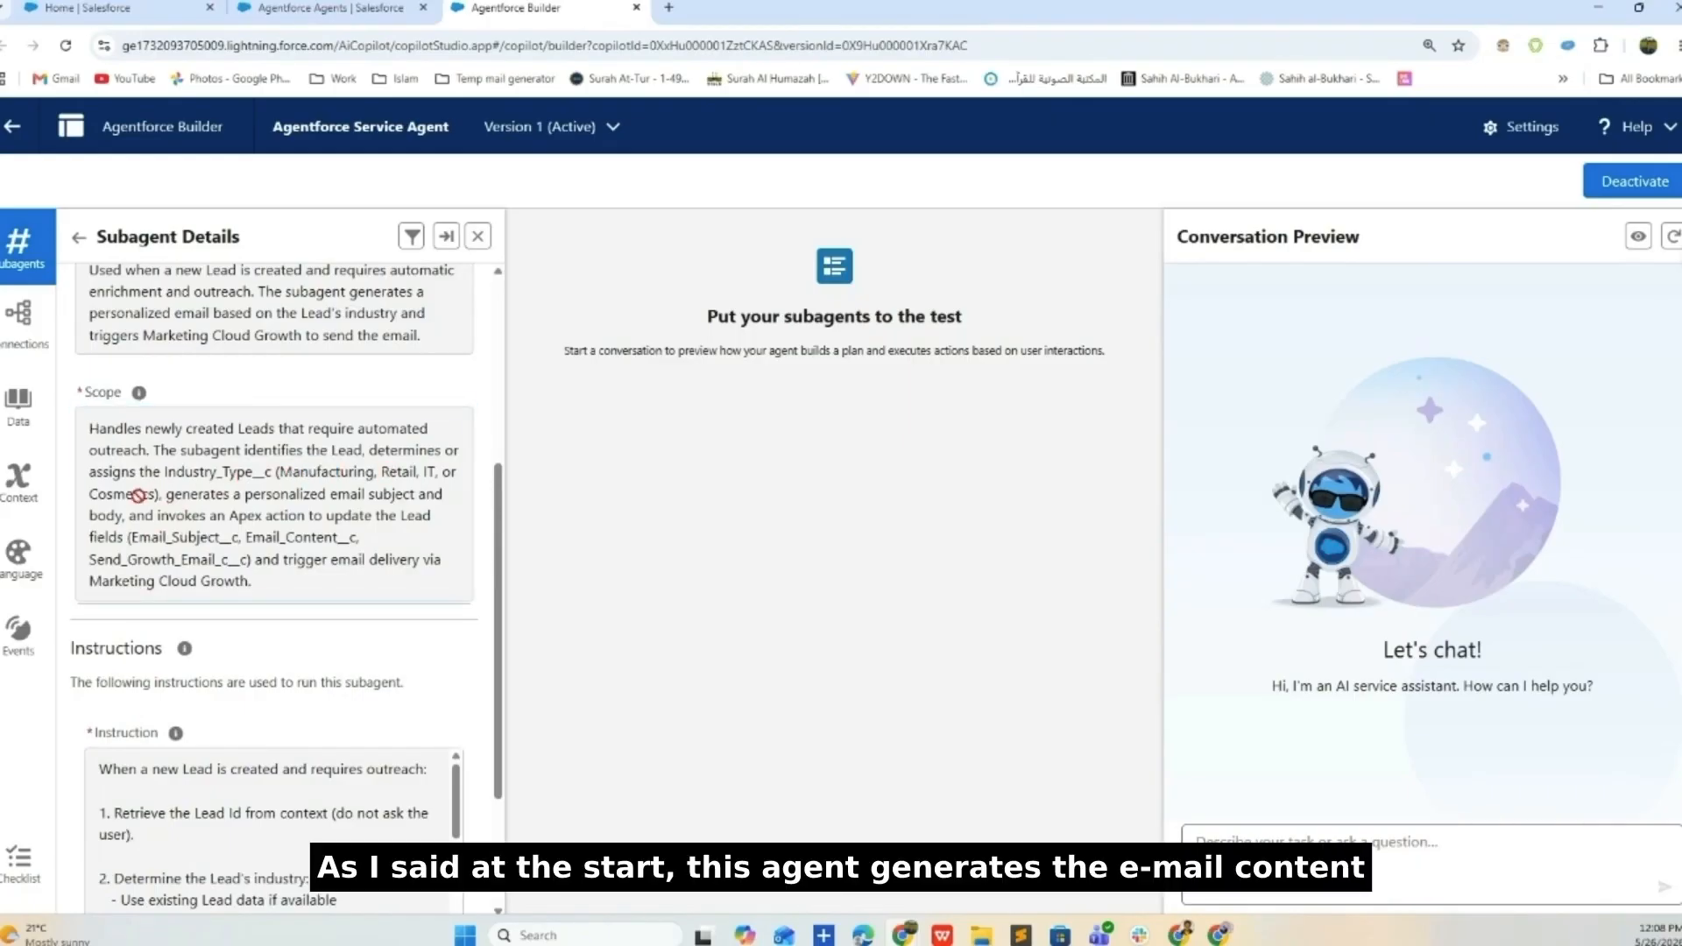
{"action": "scroll", "coordinate": [137, 524], "scroll_direction": "down", "scroll_amount": 2}
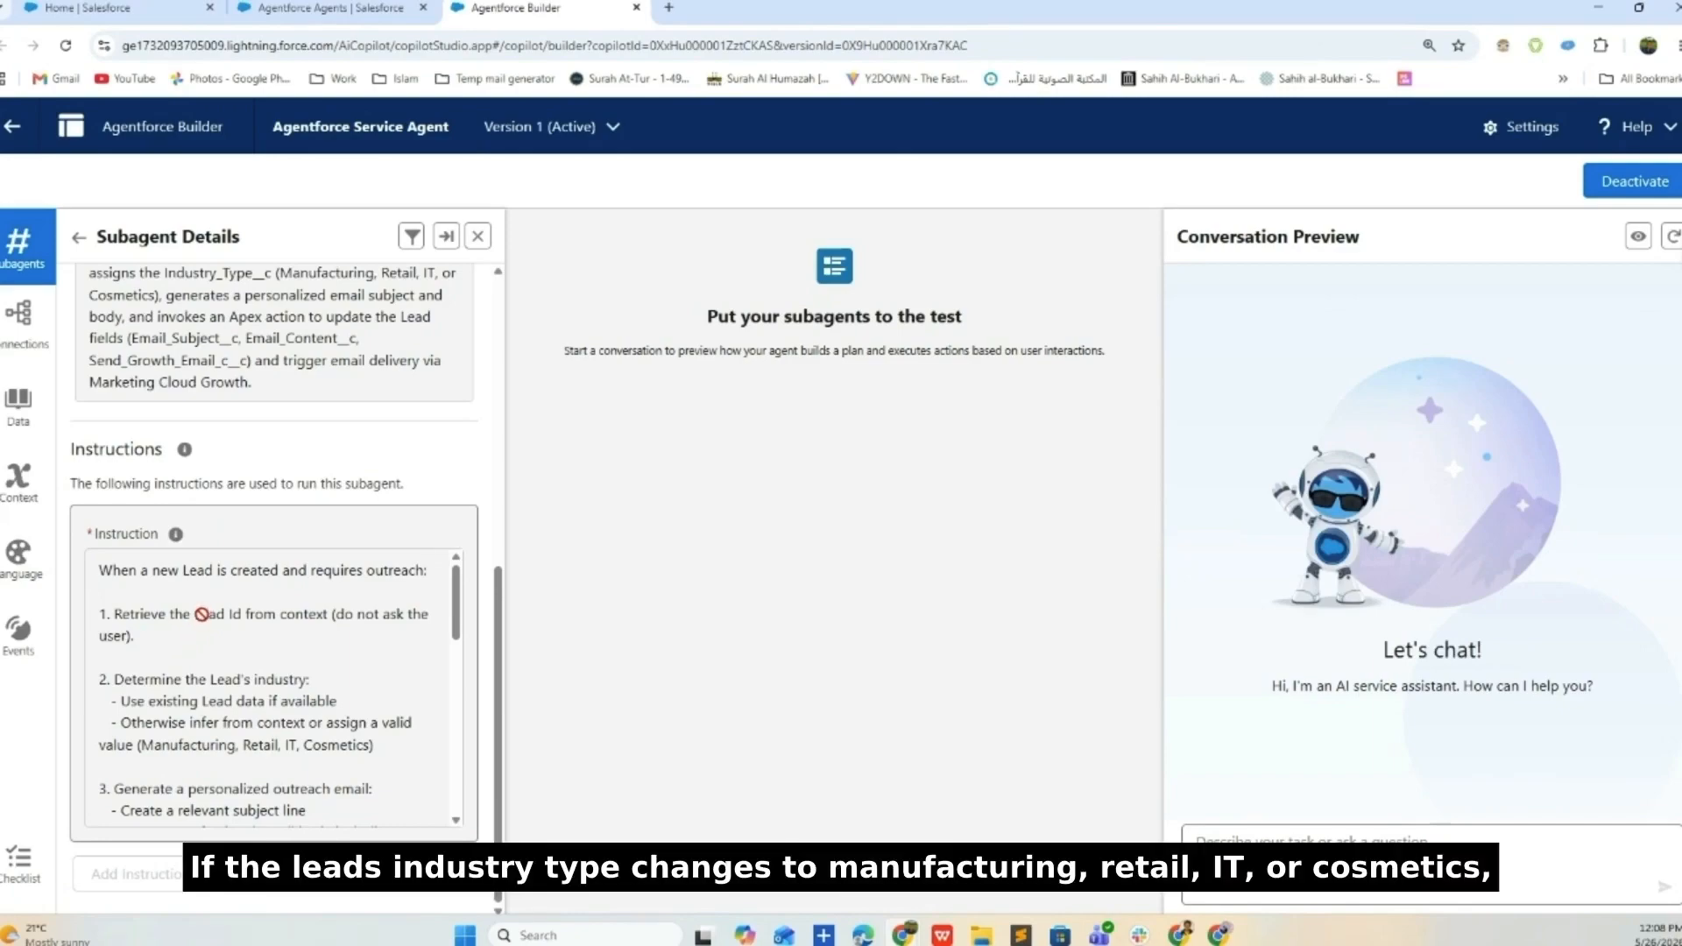
{"action": "left_click_drag", "start_coordinate": [192, 614], "coordinate": [236, 618]}
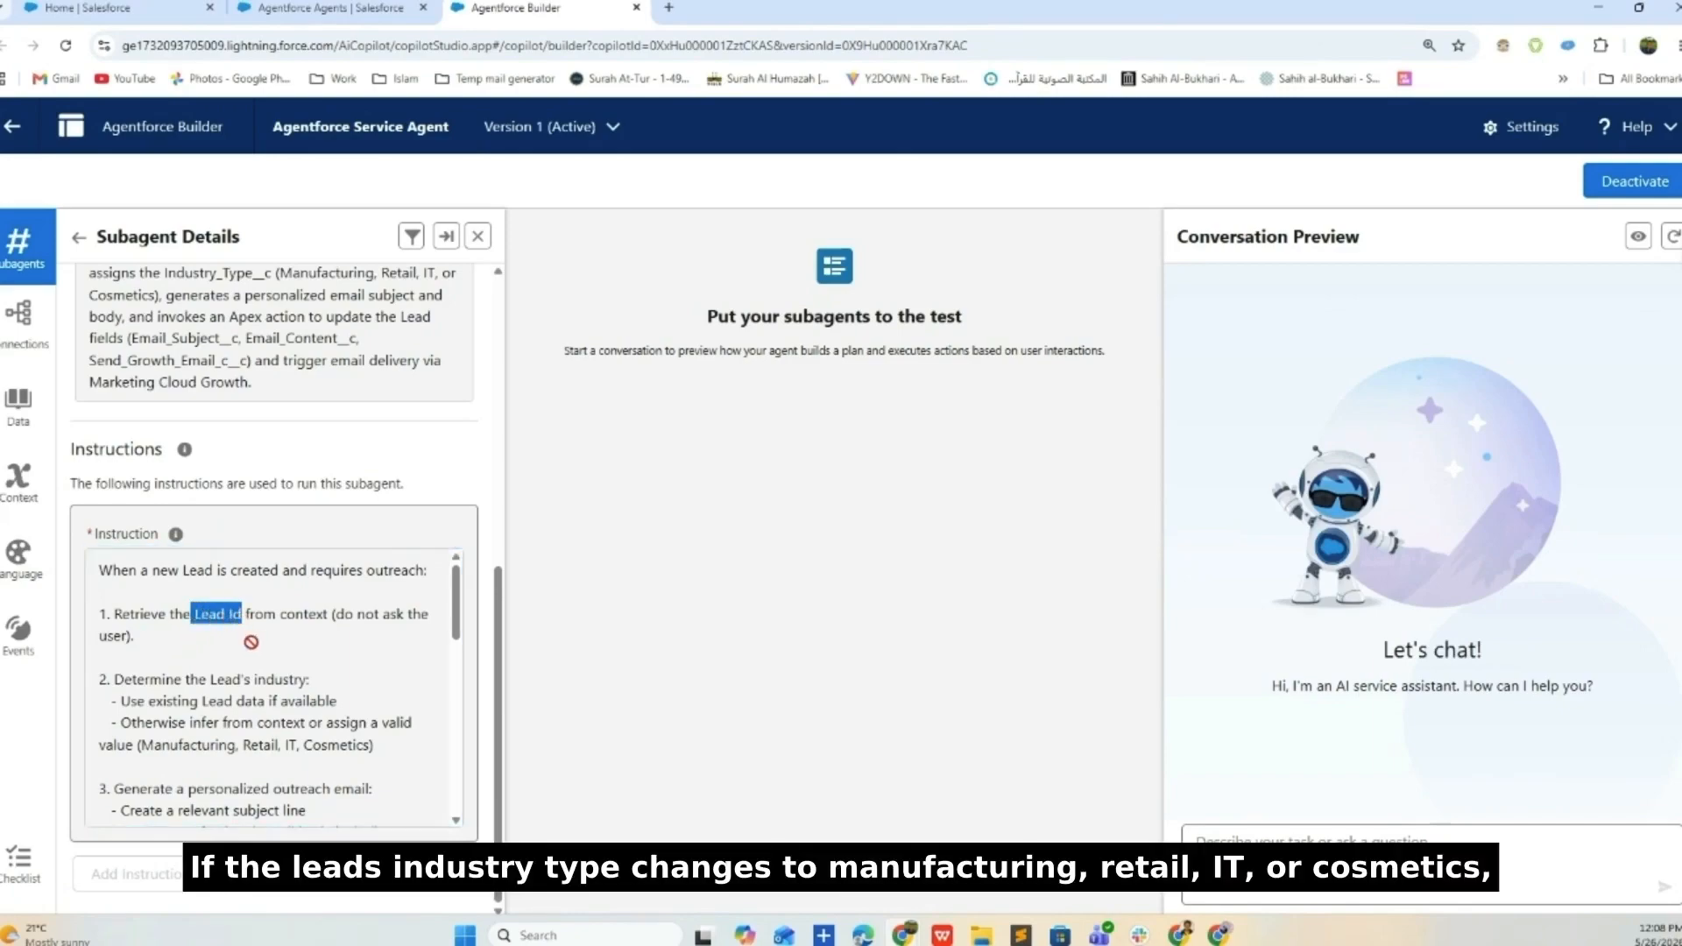
{"action": "scroll", "coordinate": [307, 673], "scroll_direction": "down", "scroll_amount": 2}
{"action": "scroll", "coordinate": [356, 671], "scroll_direction": "down", "scroll_amount": 4}
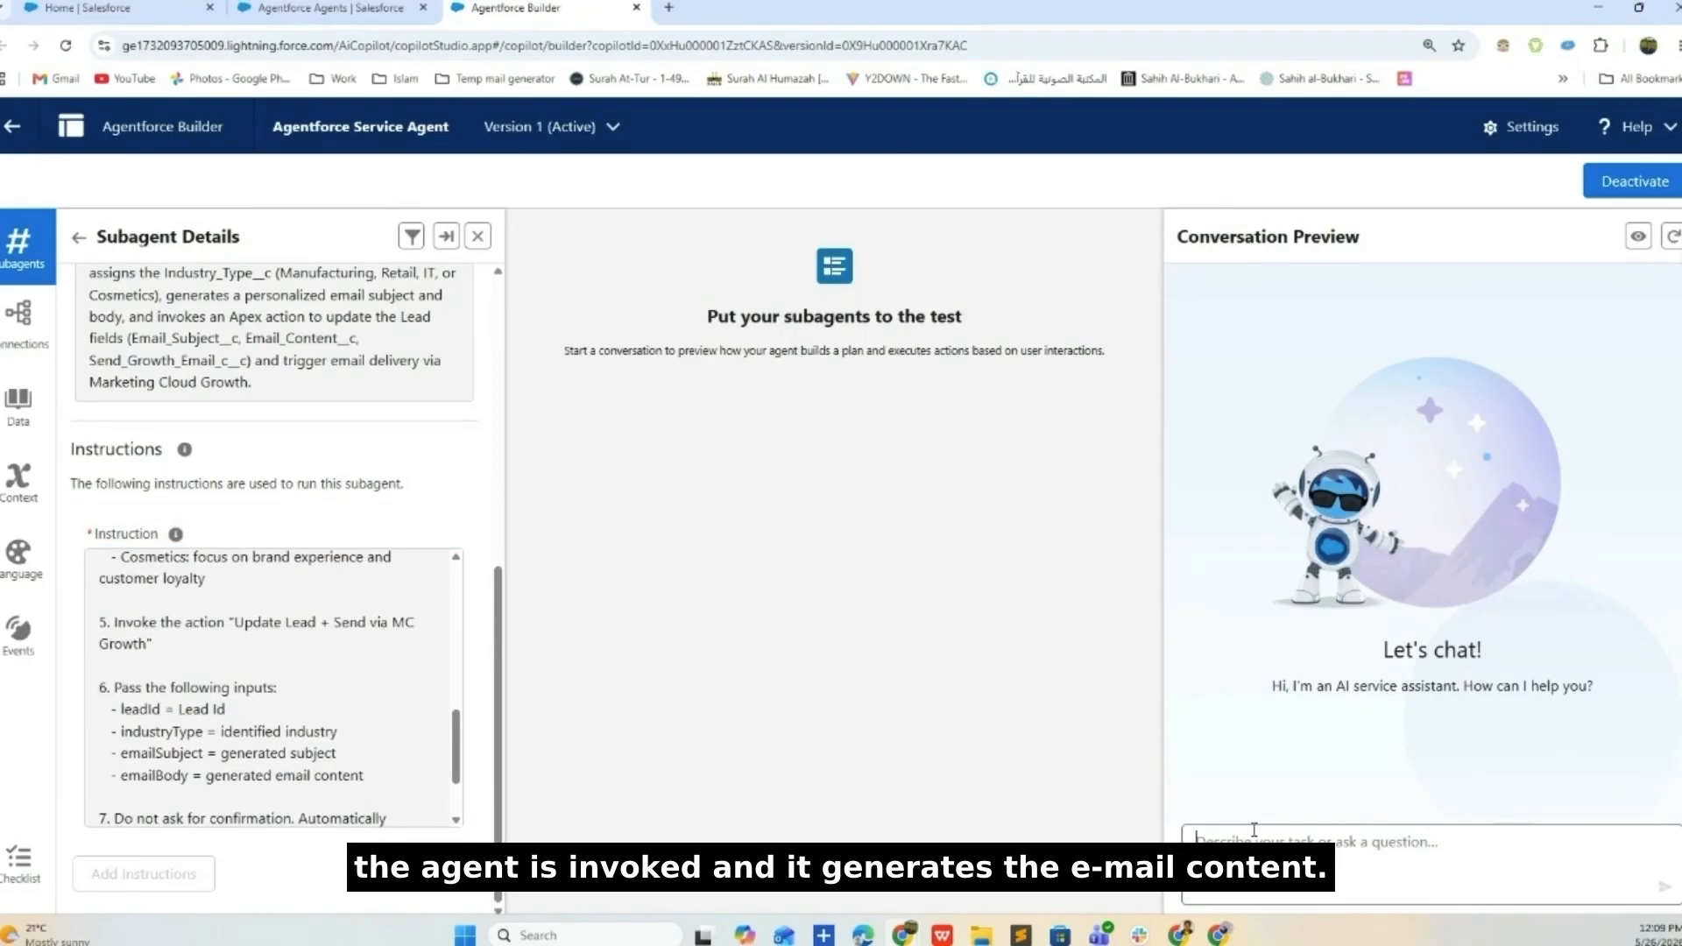
- Write a Conversation Preview test prompt asking to generate email content for Lead id 00Qaw with industry IT
{"action": "type", "text": "generate email contet"}
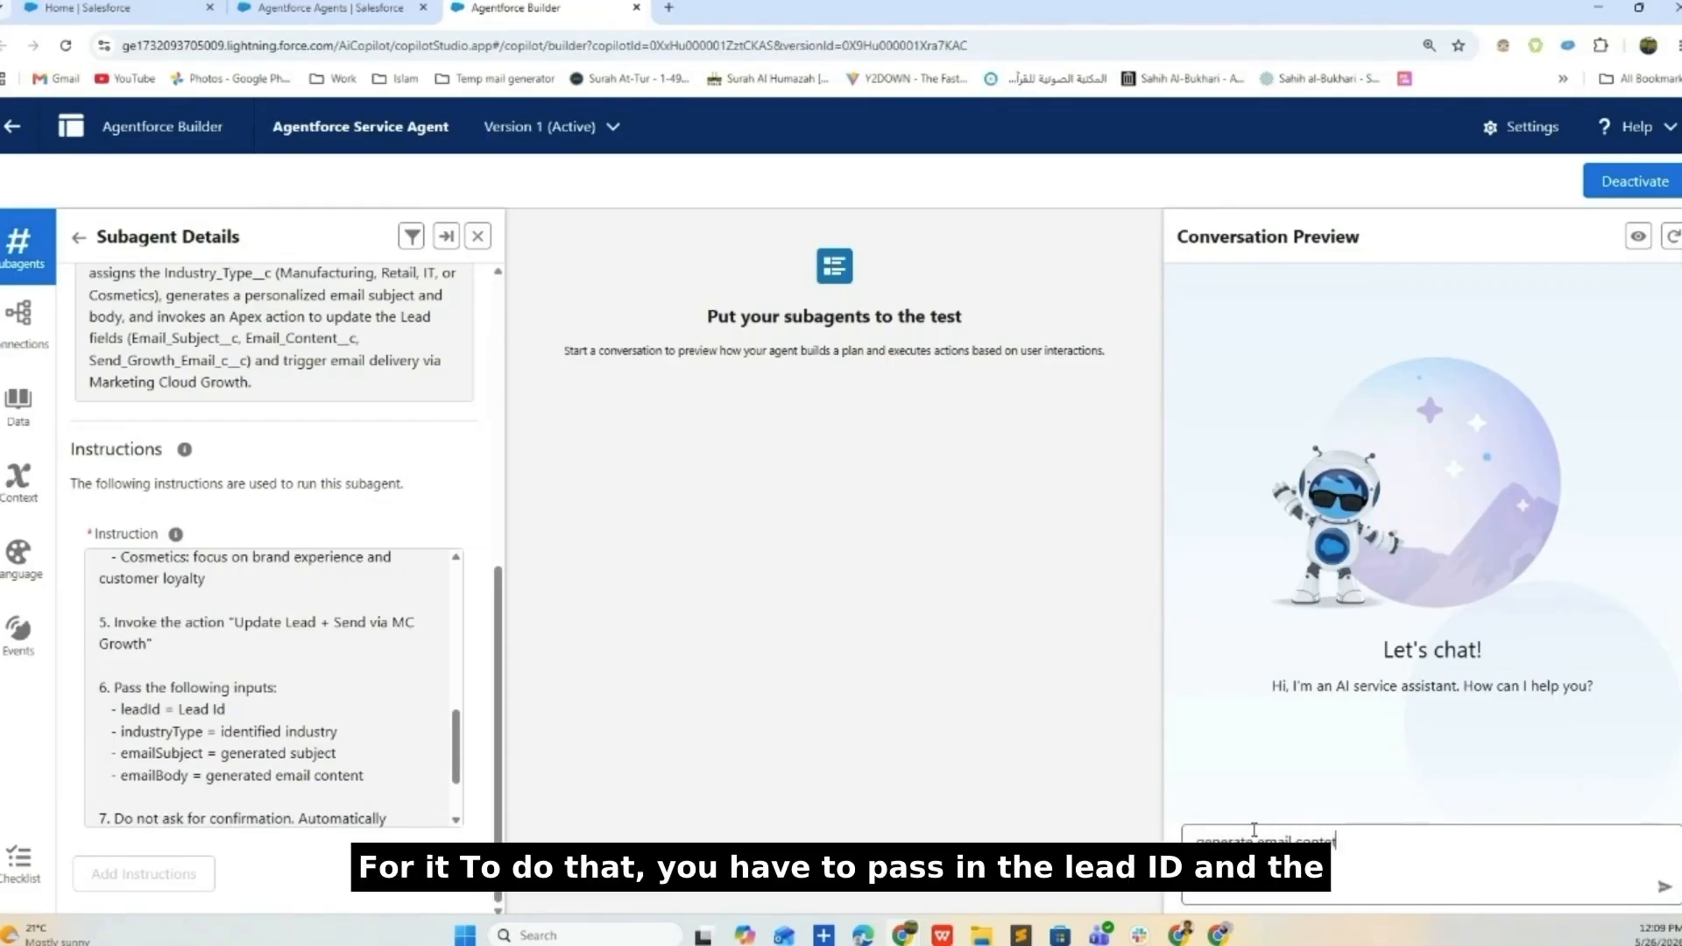
{"action": "key", "text": "BackSpace"}
{"action": "type", "text": "nt for"}
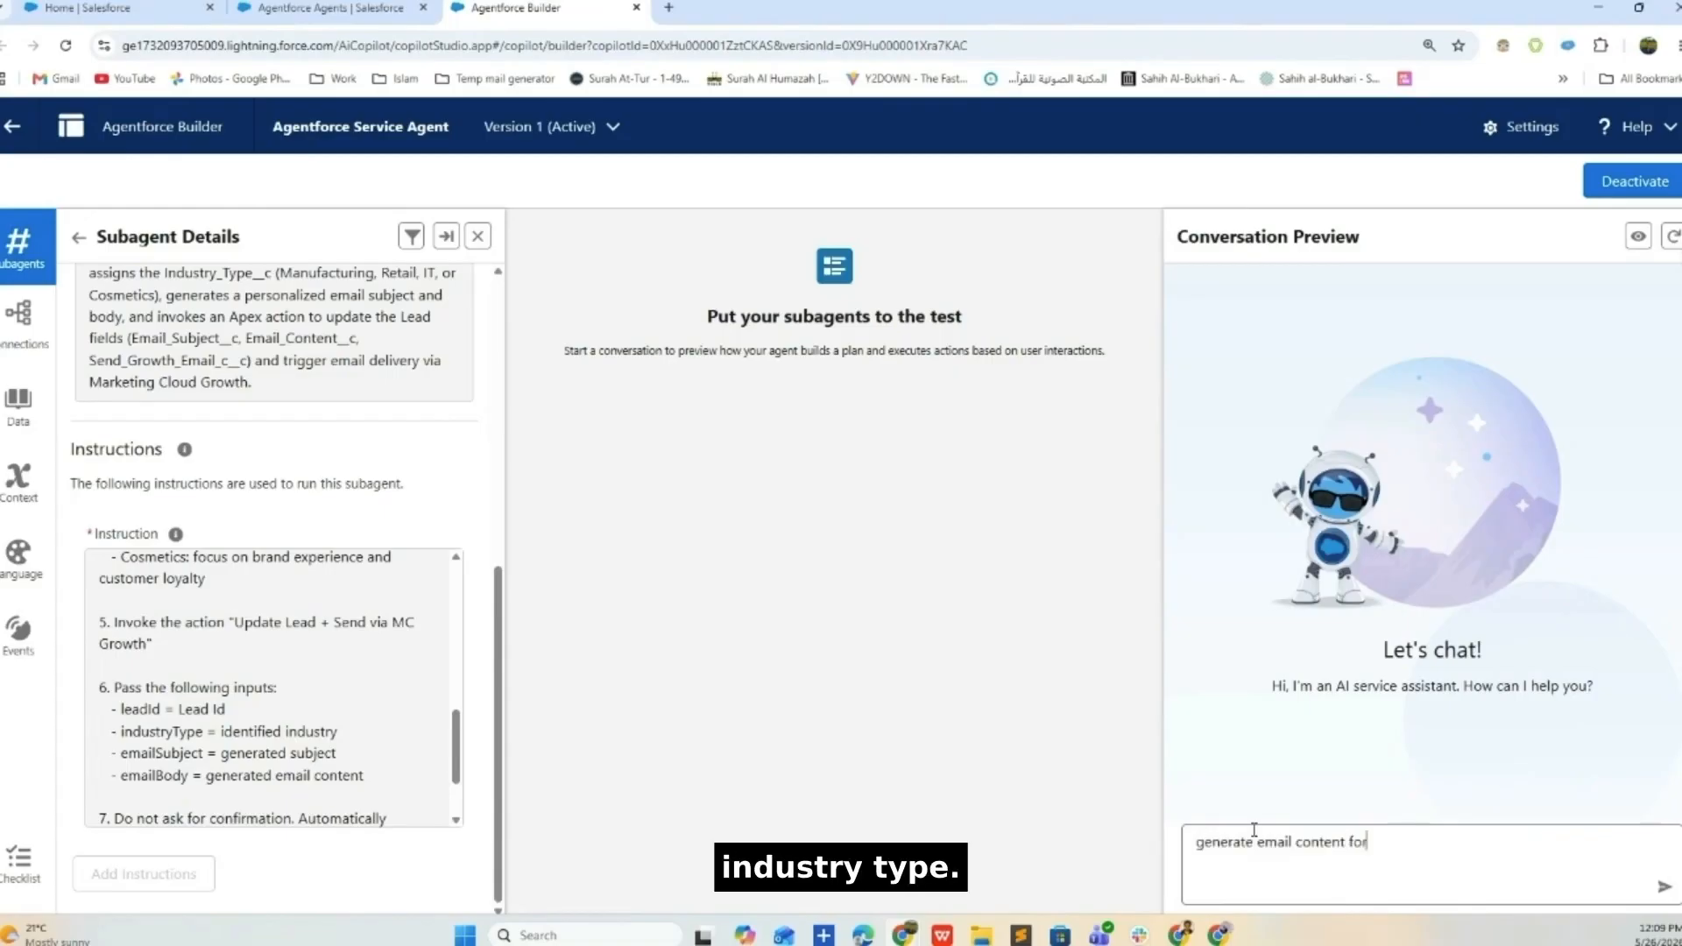
{"action": "type", "text": " Lead id 00Qaw"}
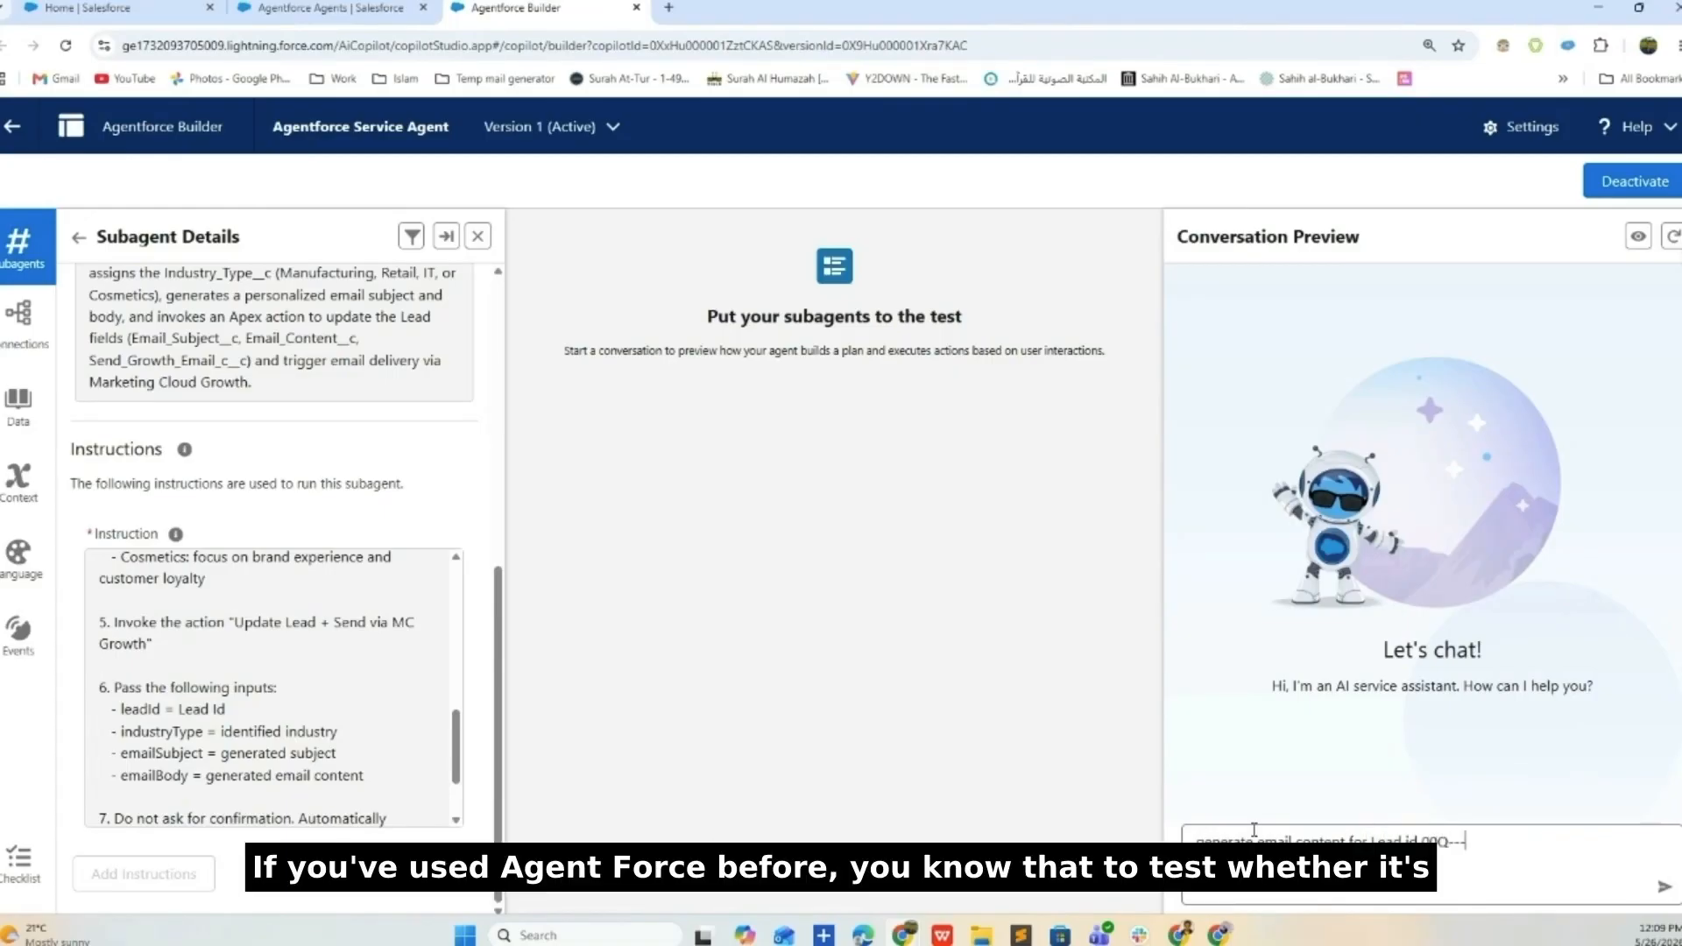
{"action": "type", "text": " with indus"}
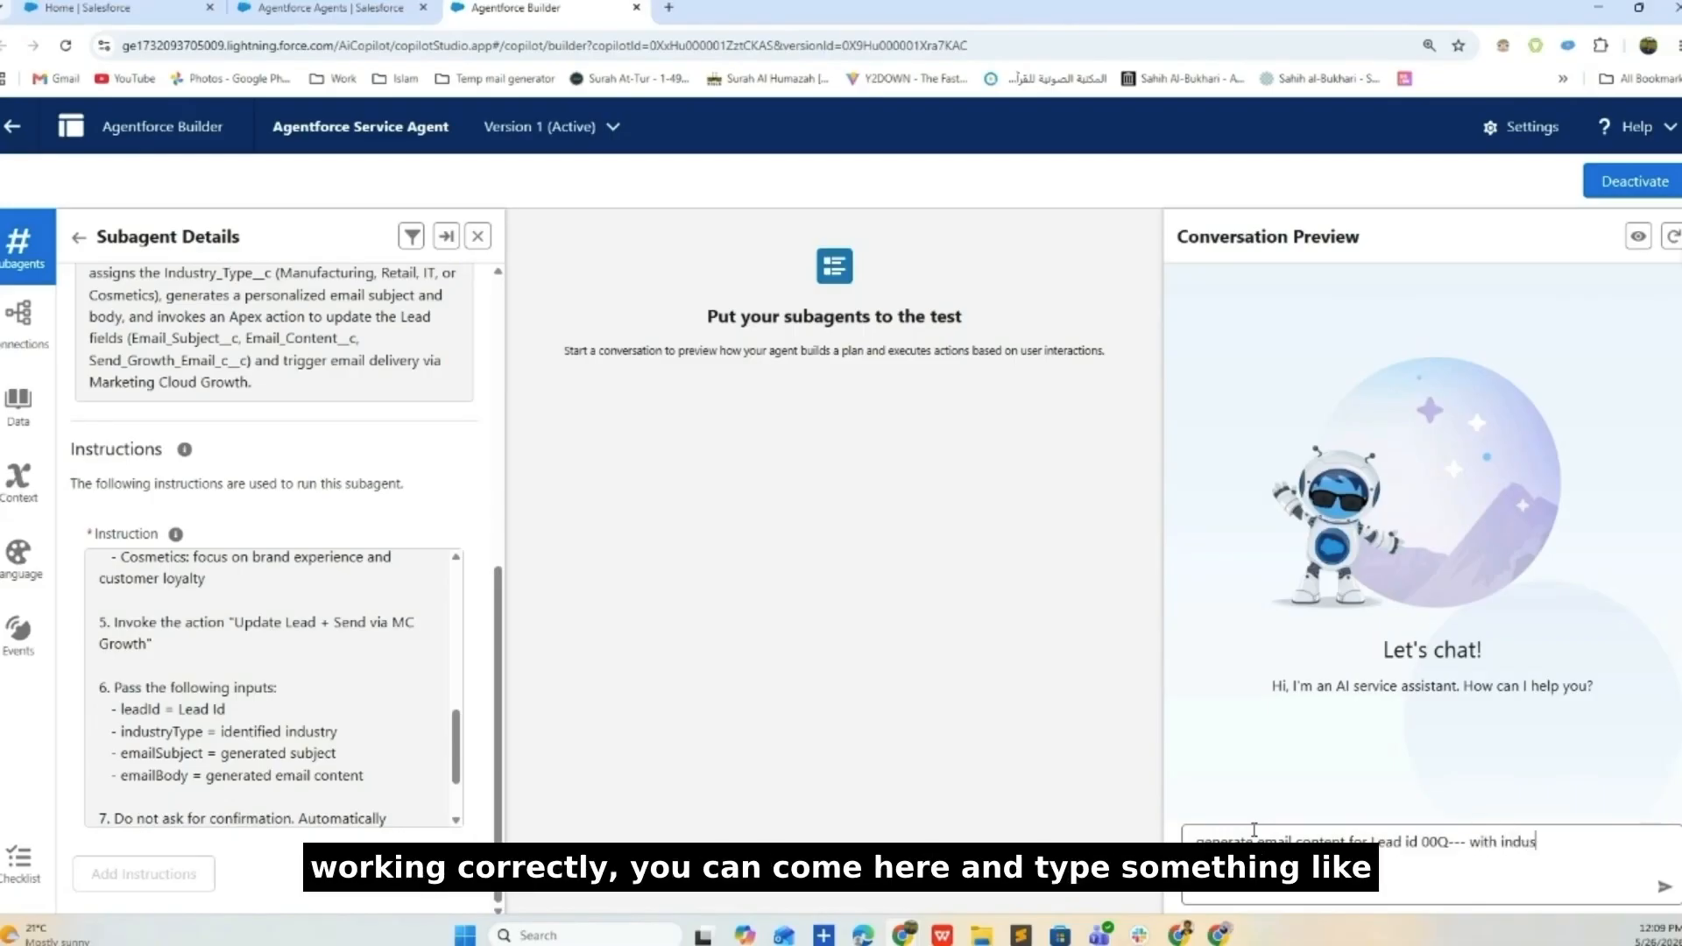
{"action": "type", "text": "tyy  = it"}
{"action": "key", "text": "BackSpace"}
{"action": "key", "text": "BackSpace"}
{"action": "type", "text": "IT"}
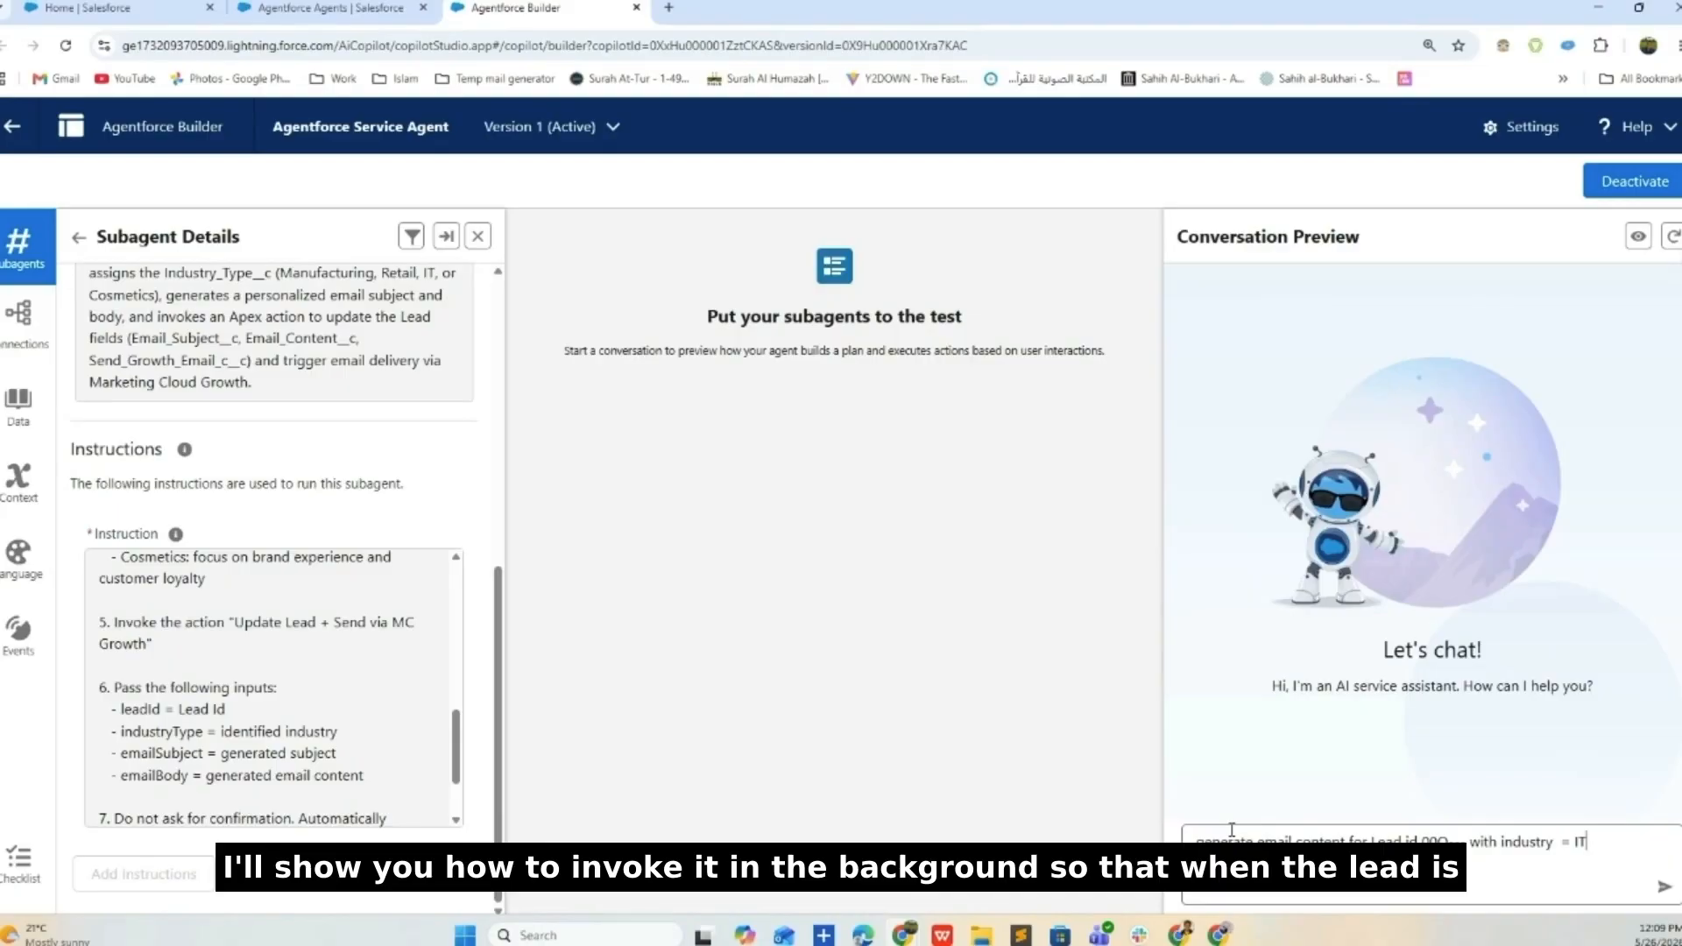
- Clear the test prompt and show the Generate Email Content subagent's assigned actions
{"action": "left_click_drag", "start_coordinate": [1590, 852], "coordinate": [1183, 863]}
{"action": "key", "text": "BackSpace"}
{"action": "scroll", "coordinate": [263, 383], "scroll_direction": "up", "scroll_amount": 10}
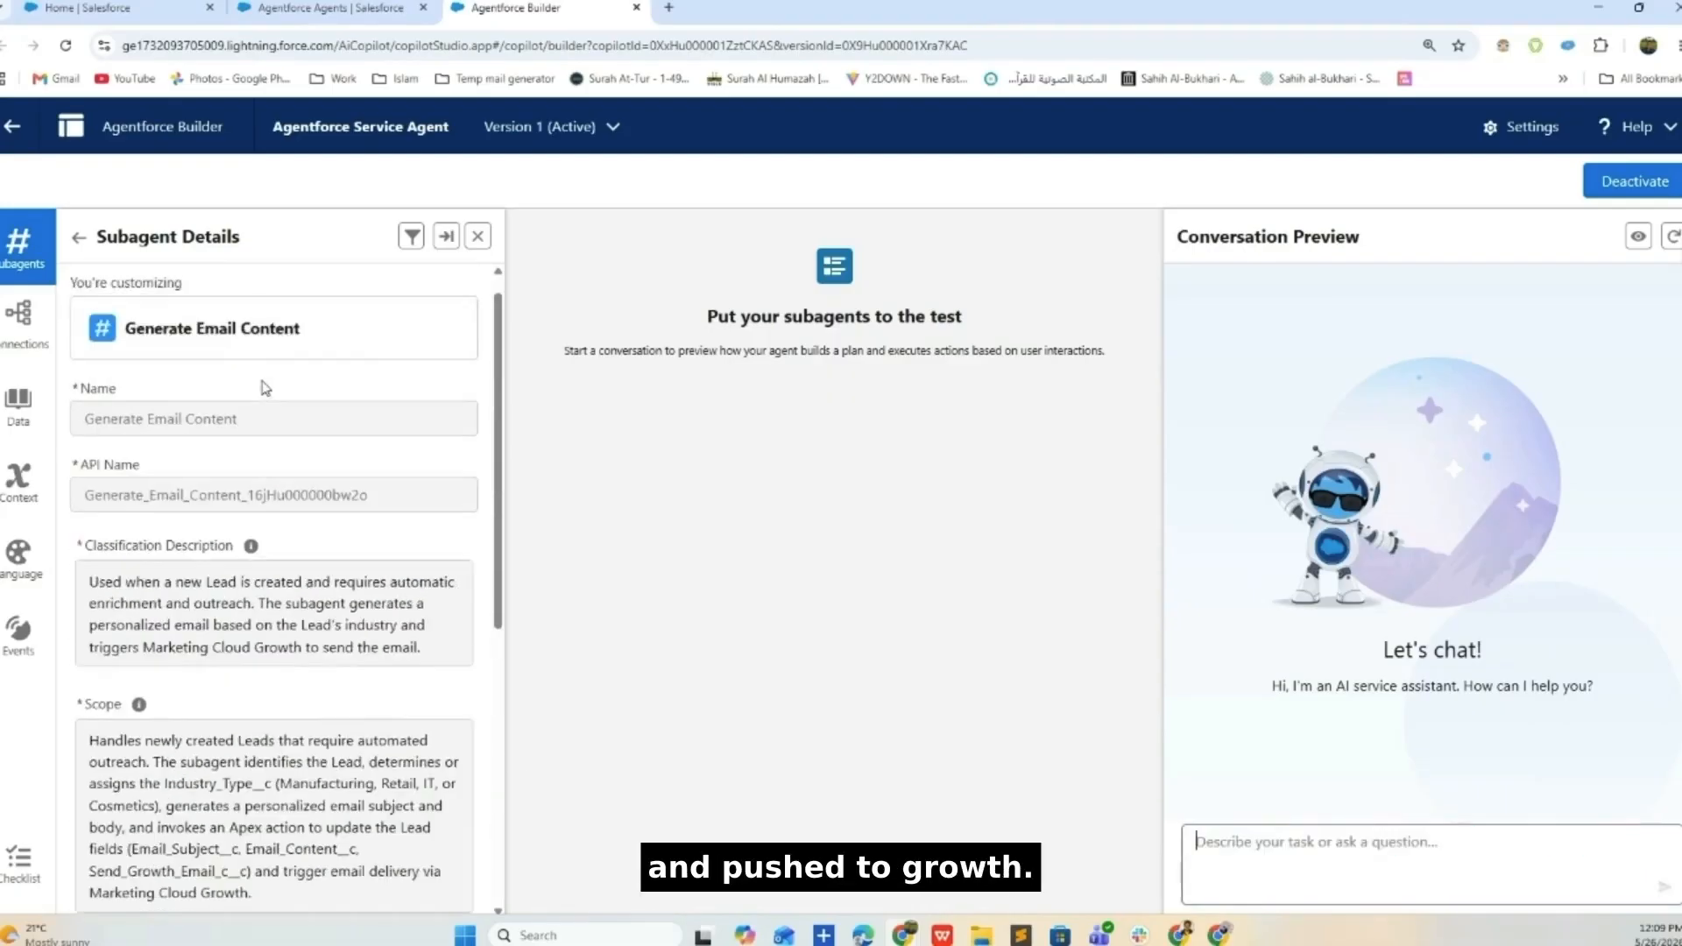
{"action": "left_click", "coordinate": [316, 289]}
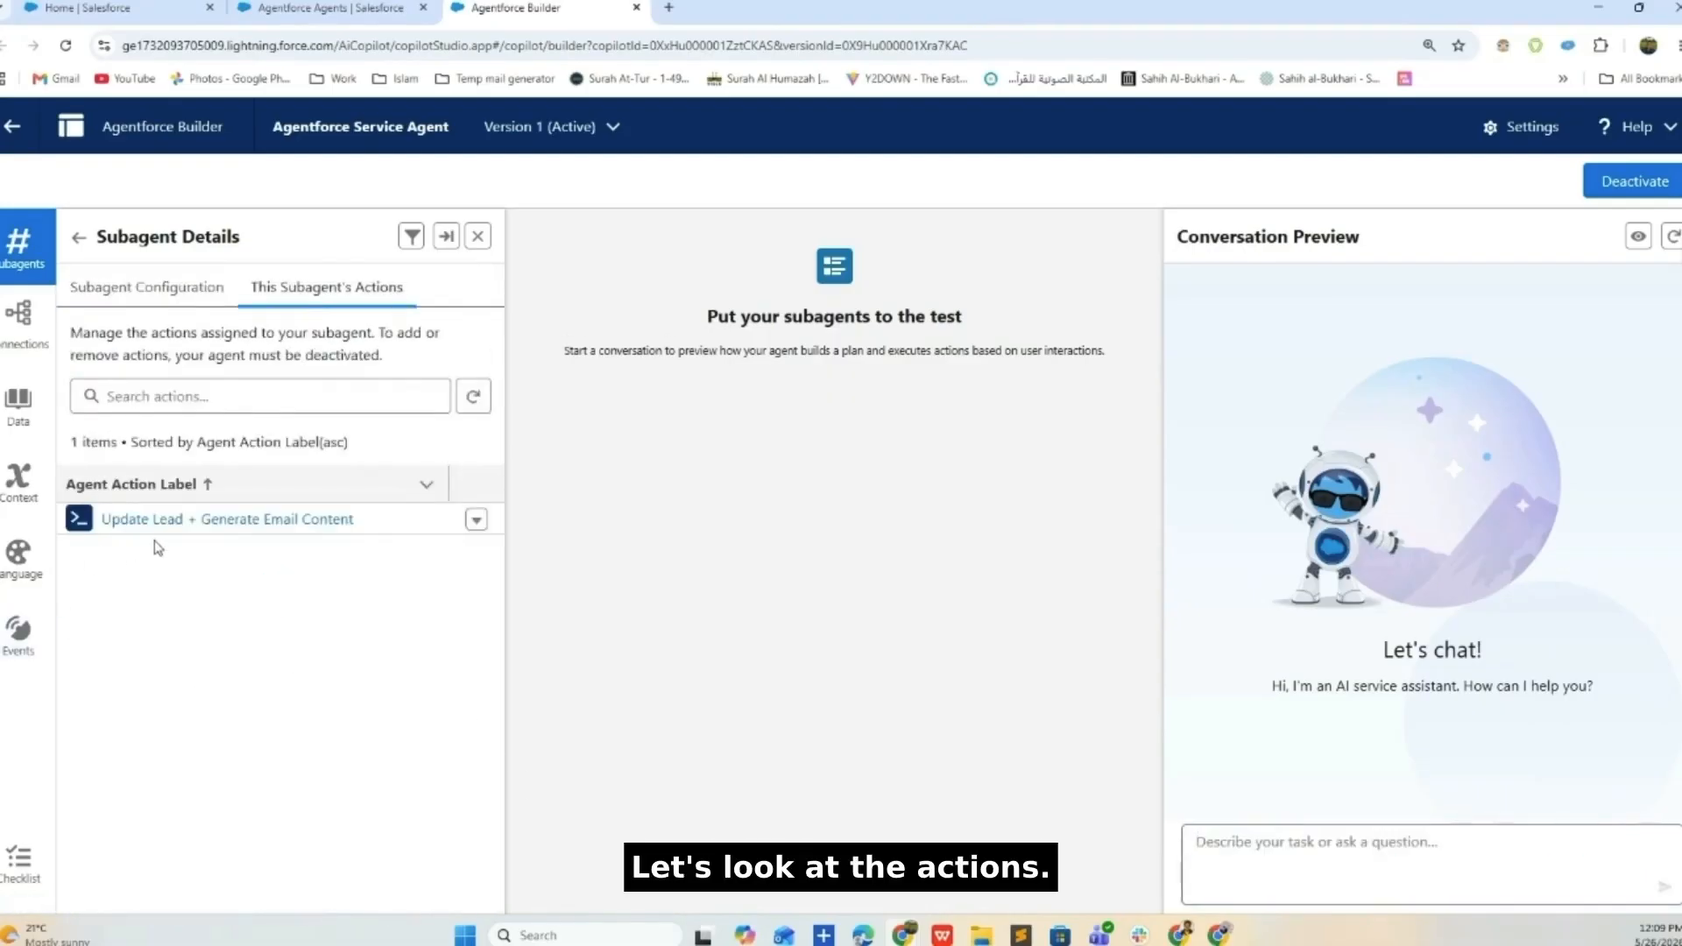
- Open the Update Lead + Generate Email Content action and review its reference action and inputs
{"action": "left_click", "coordinate": [198, 519]}
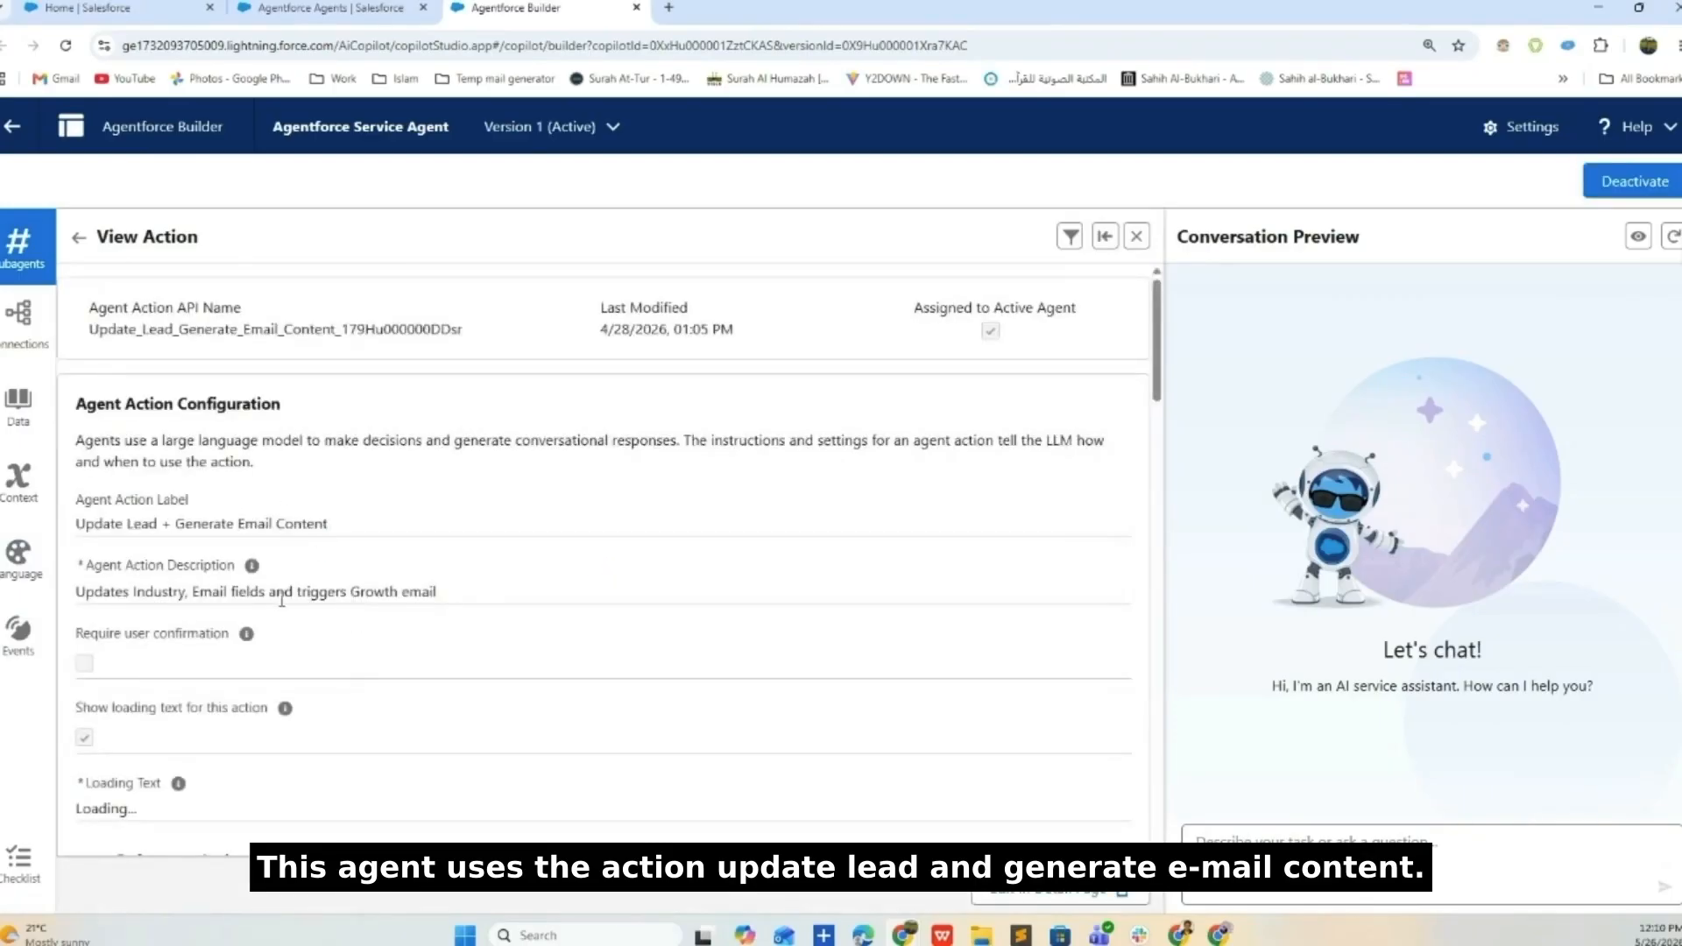
{"action": "scroll", "coordinate": [281, 600], "scroll_direction": "down", "scroll_amount": 3}
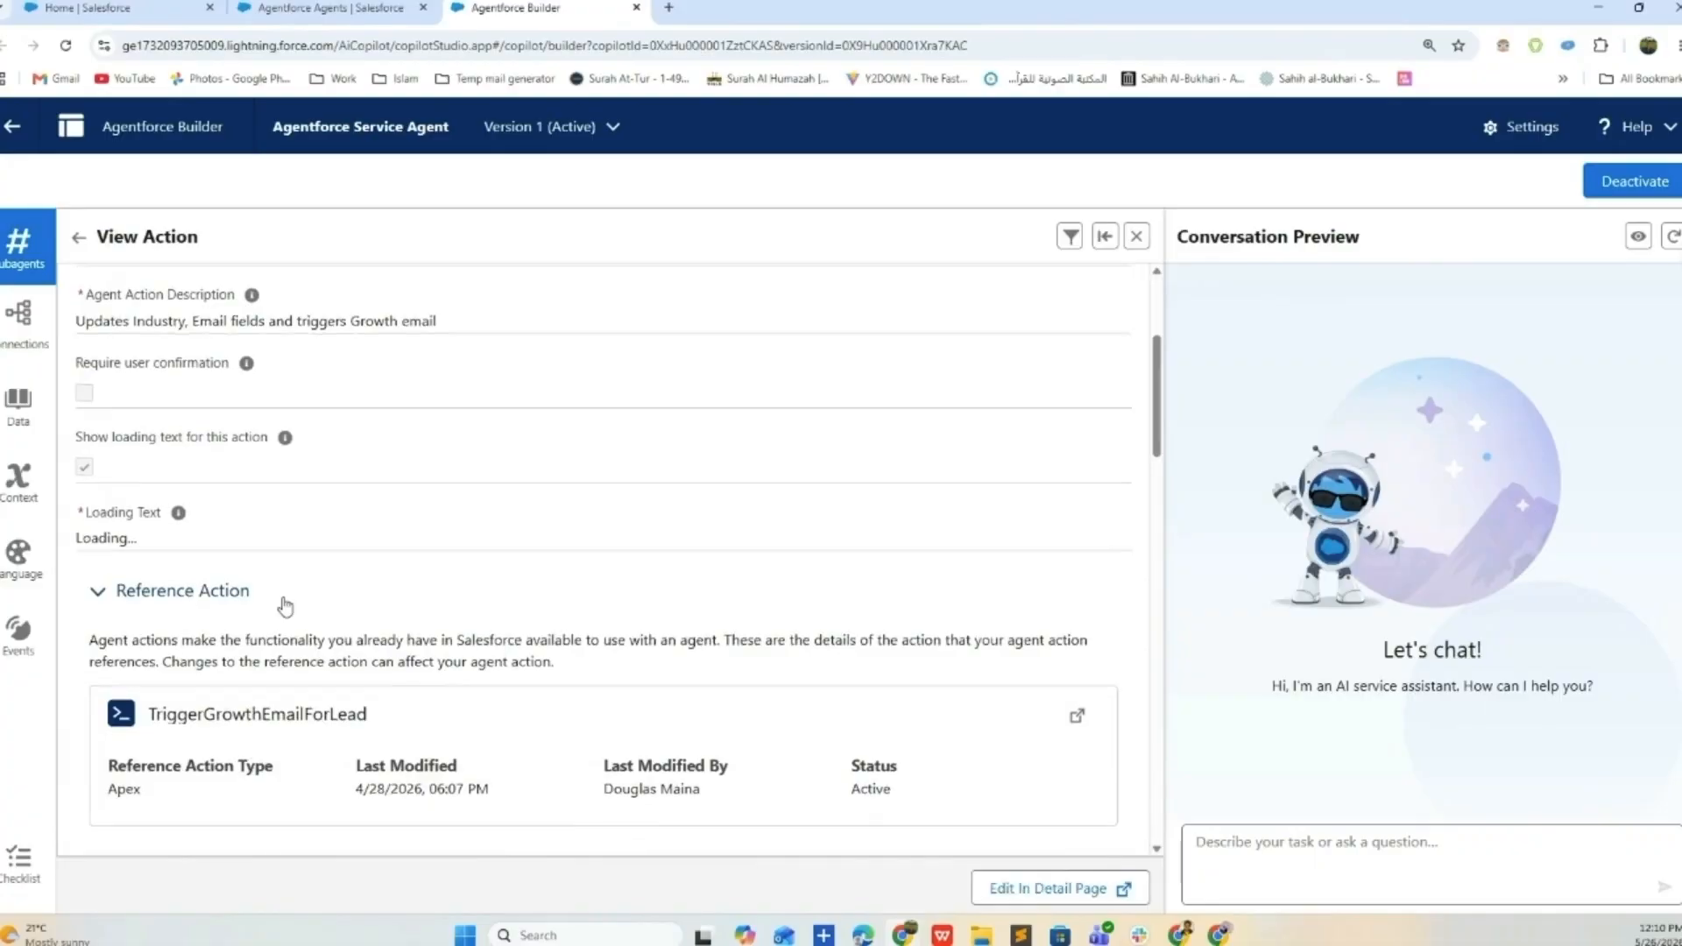
{"action": "scroll", "coordinate": [281, 605], "scroll_direction": "down", "scroll_amount": 2}
{"action": "left_click_drag", "start_coordinate": [386, 546], "coordinate": [140, 548]}
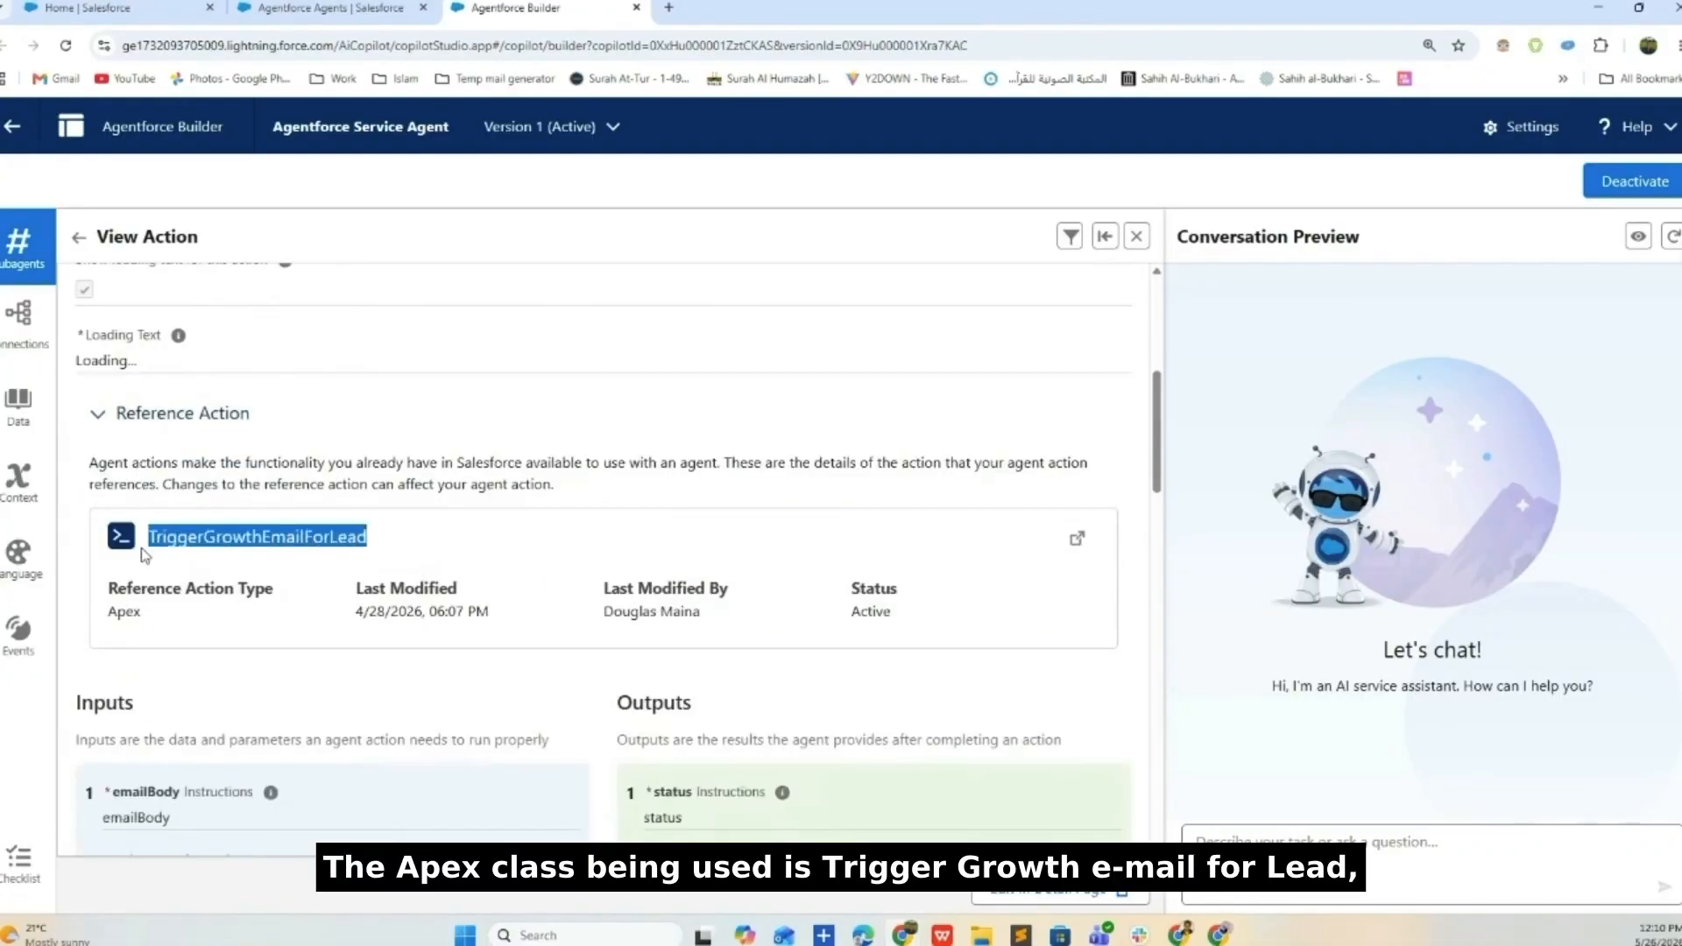
{"action": "scroll", "coordinate": [138, 508], "scroll_direction": "down", "scroll_amount": 4}
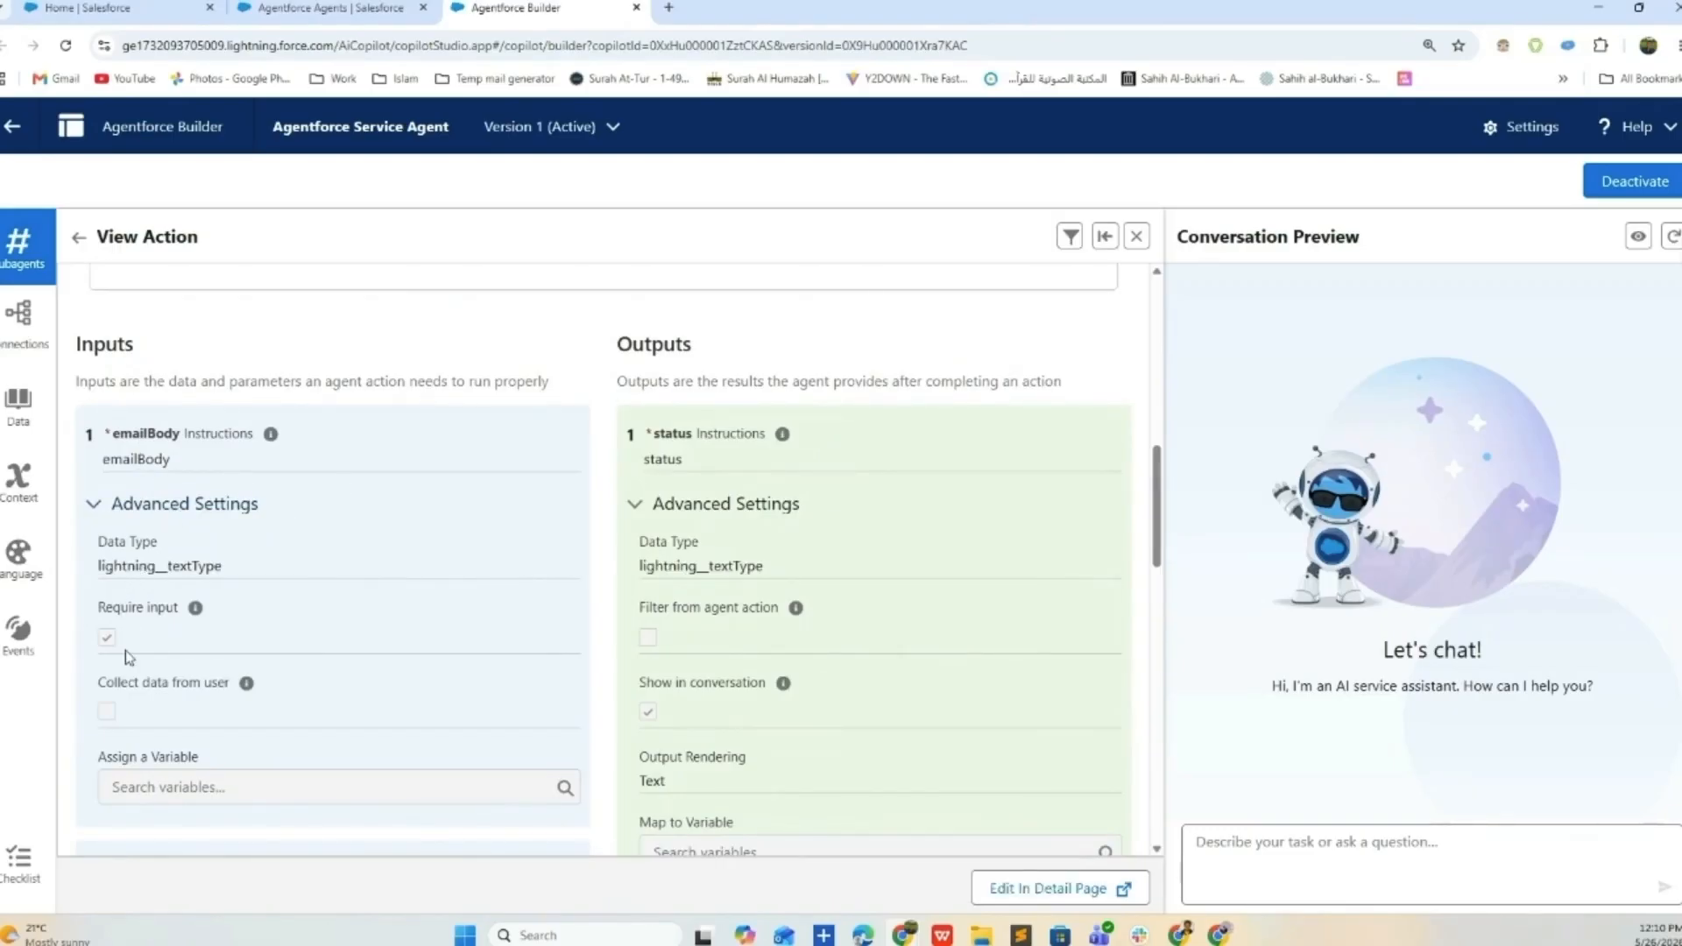
{"action": "scroll", "coordinate": [136, 662], "scroll_direction": "down", "scroll_amount": 4}
{"action": "scroll", "coordinate": [139, 666], "scroll_direction": "up", "scroll_amount": 1}
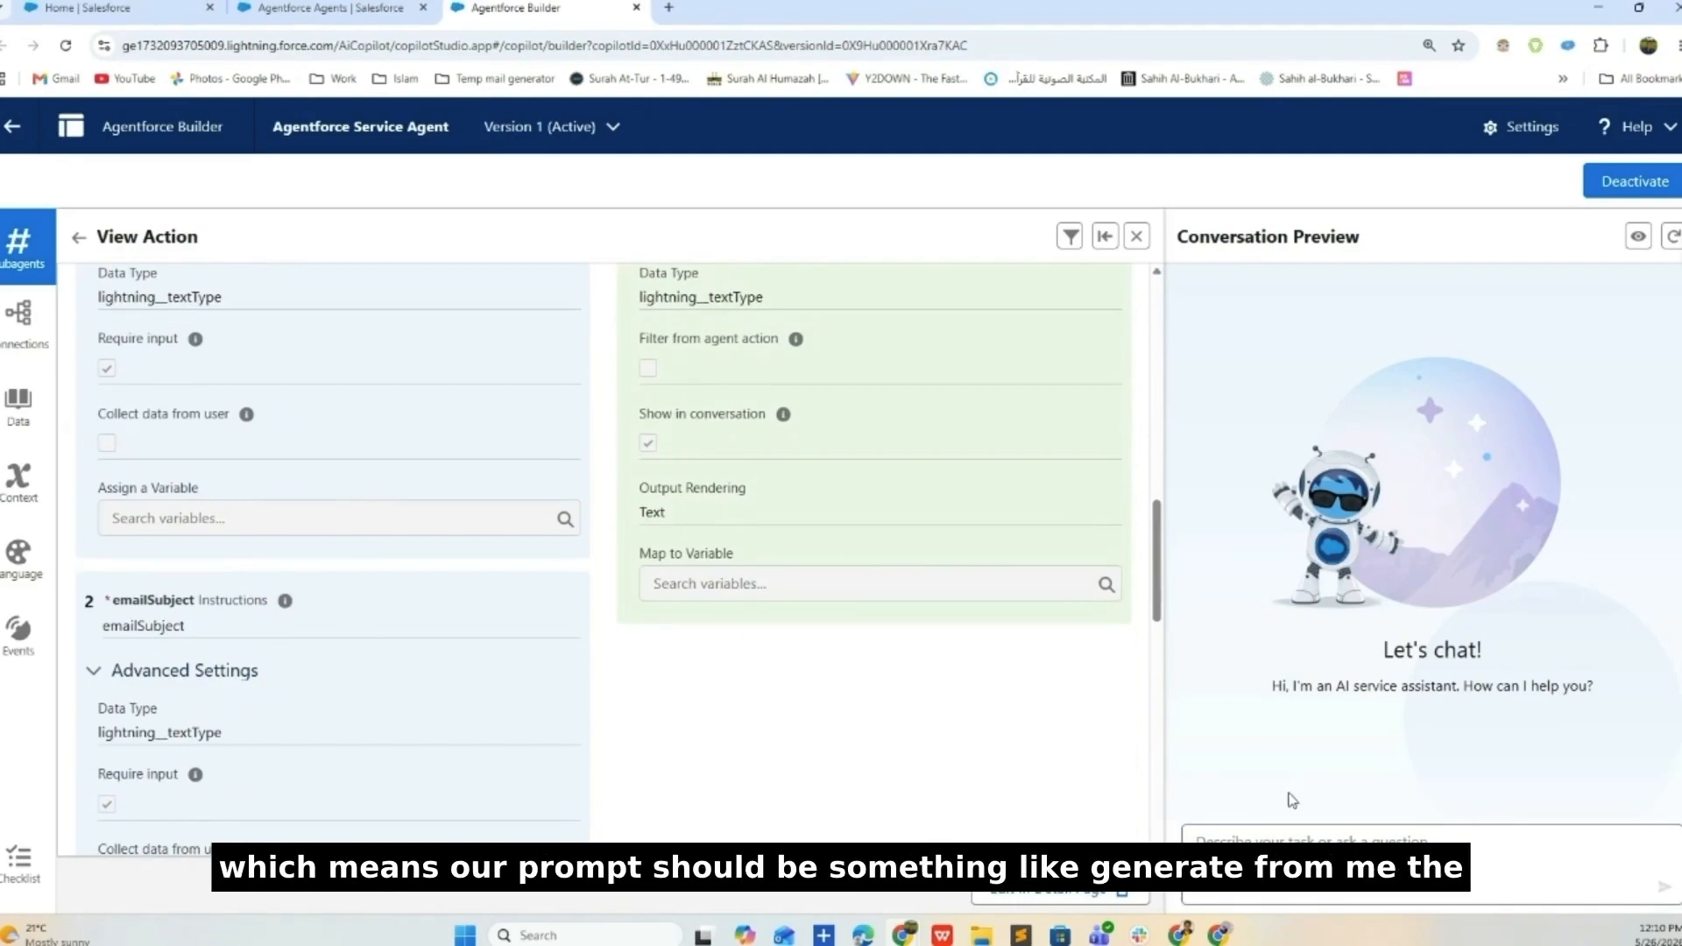
{"action": "scroll", "coordinate": [233, 687], "scroll_direction": "down", "scroll_amount": 4}
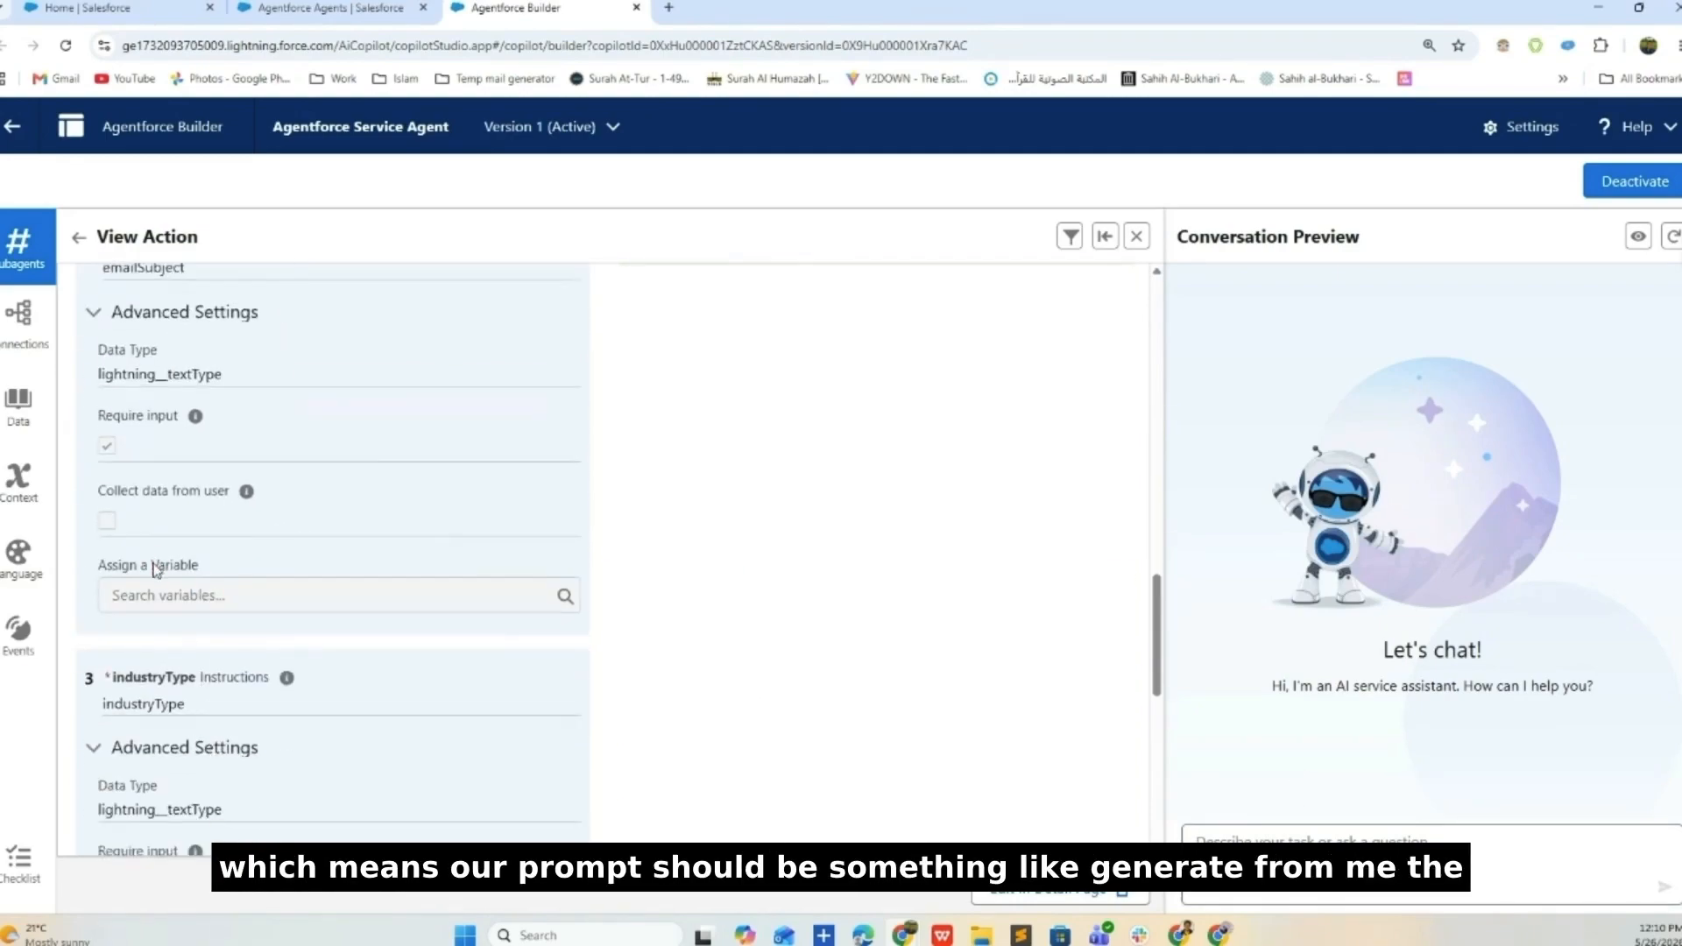
{"action": "scroll", "coordinate": [156, 570], "scroll_direction": "down", "scroll_amount": 2}
- Highlight the industryType and leadId inputs and the TriggerGrowthEmailForLead Apex class, then return to the agents list
{"action": "double_click", "coordinate": [140, 524]}
{"action": "scroll", "coordinate": [163, 518], "scroll_direction": "up", "scroll_amount": 4}
{"action": "scroll", "coordinate": [163, 526], "scroll_direction": "down", "scroll_amount": 9}
{"action": "double_click", "coordinate": [125, 507]}
{"action": "scroll", "coordinate": [231, 561], "scroll_direction": "down", "scroll_amount": 1}
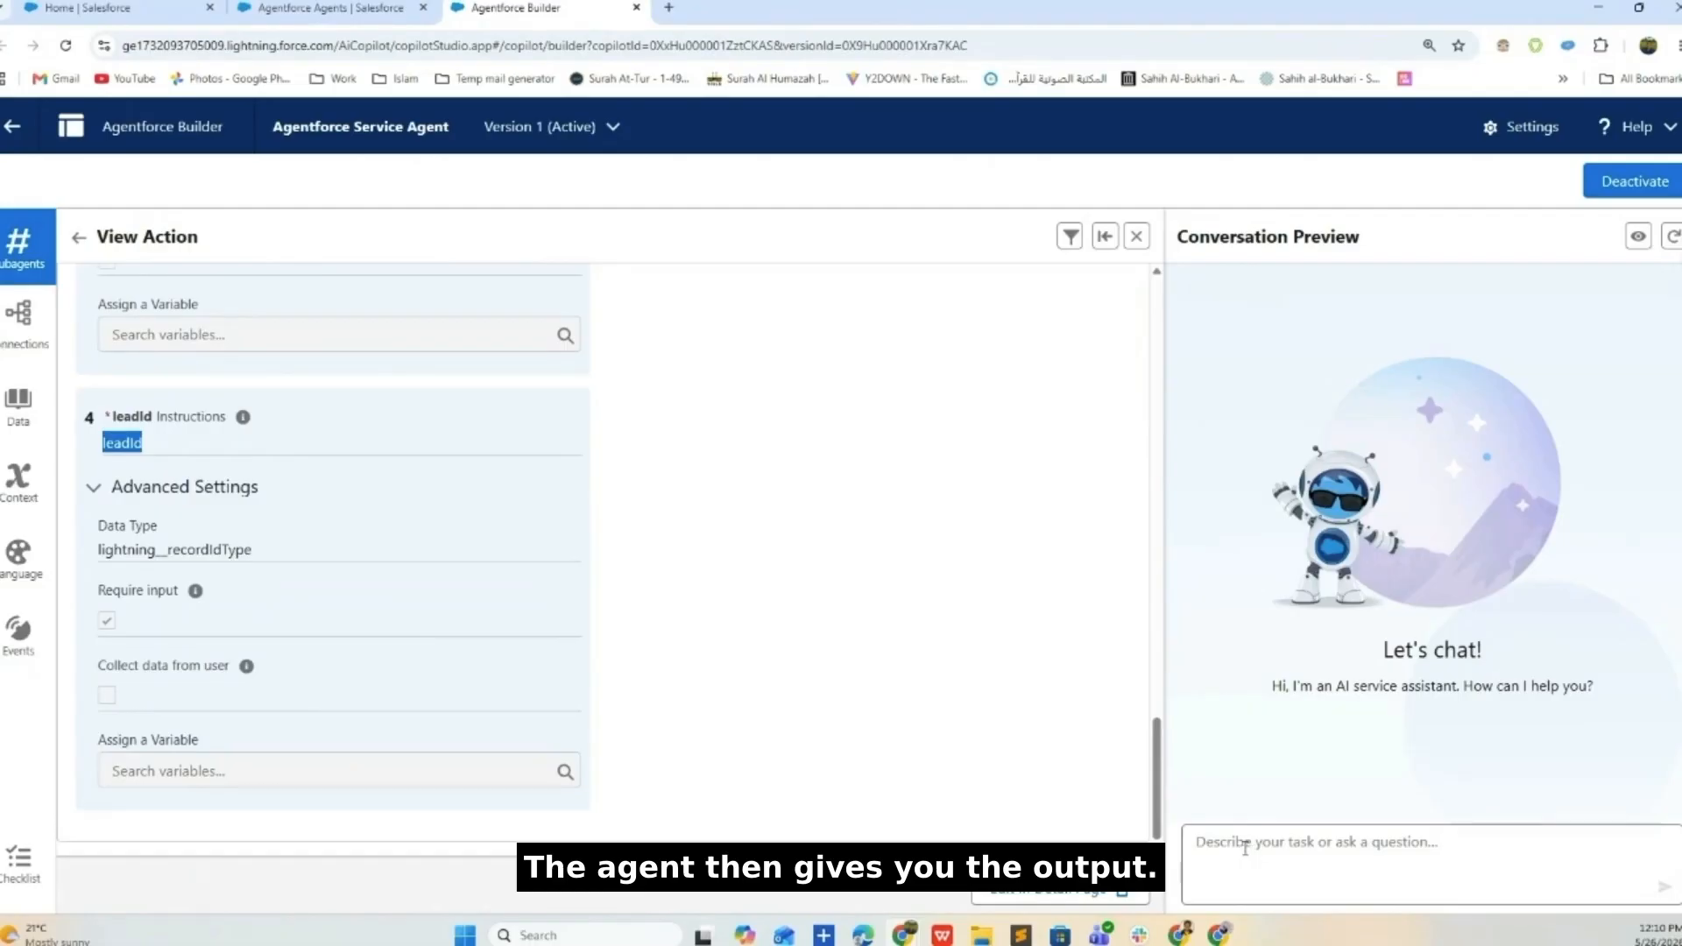
{"action": "scroll", "coordinate": [312, 751], "scroll_direction": "up", "scroll_amount": 15}
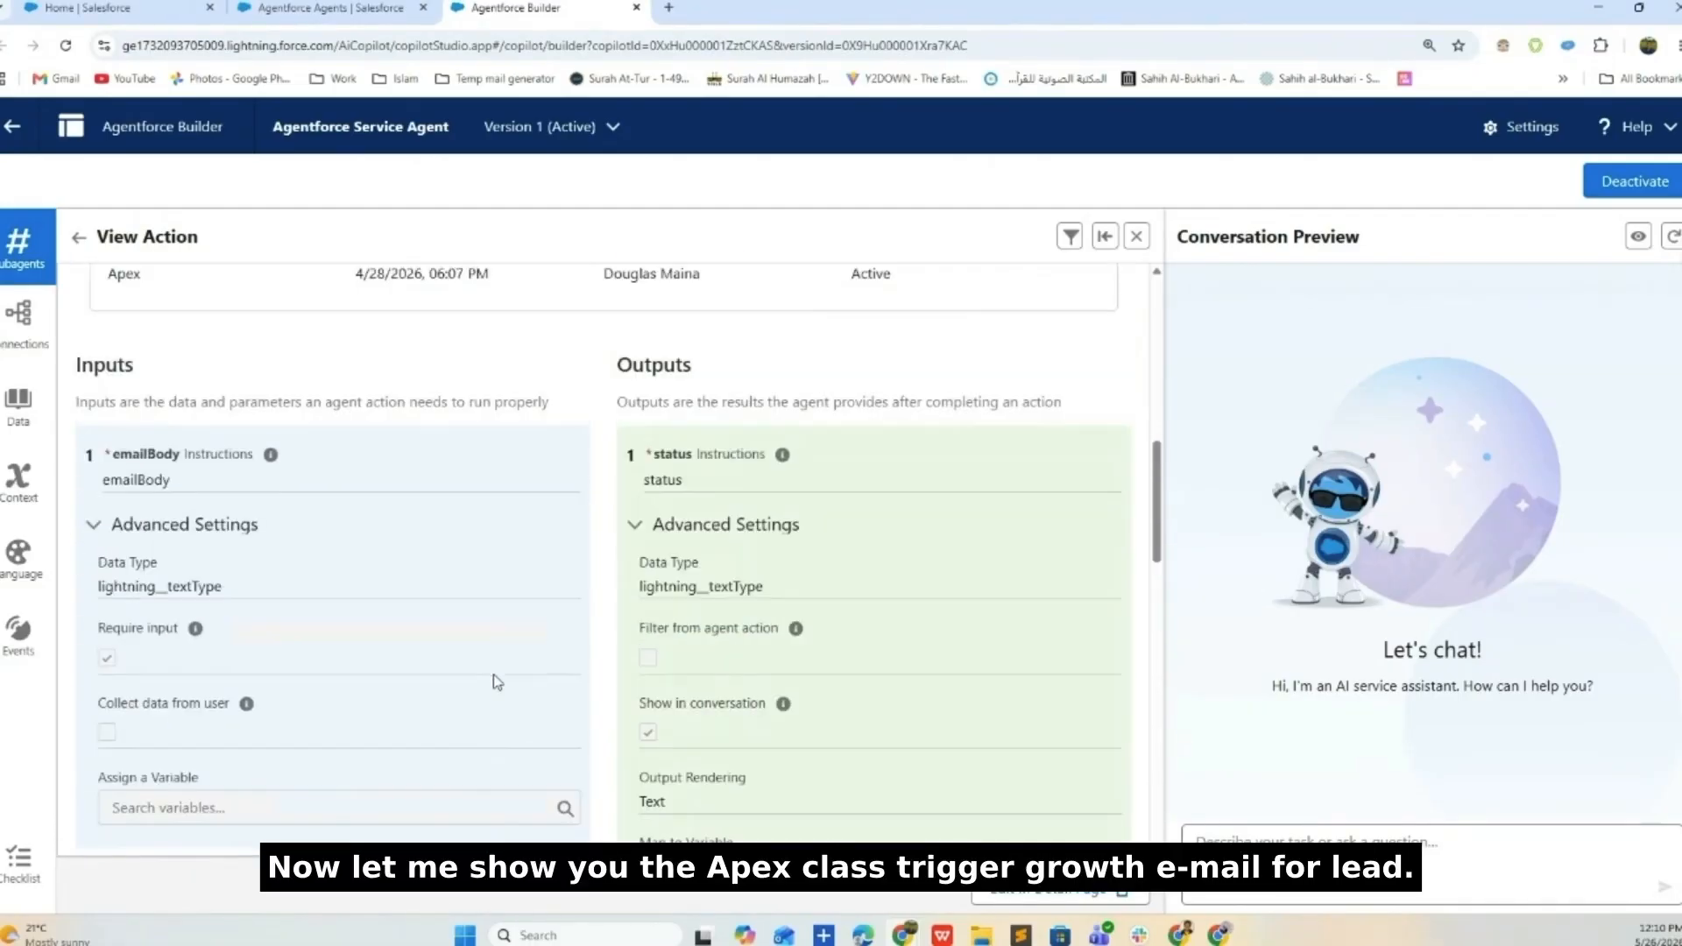
{"action": "scroll", "coordinate": [440, 680], "scroll_direction": "up", "scroll_amount": 10}
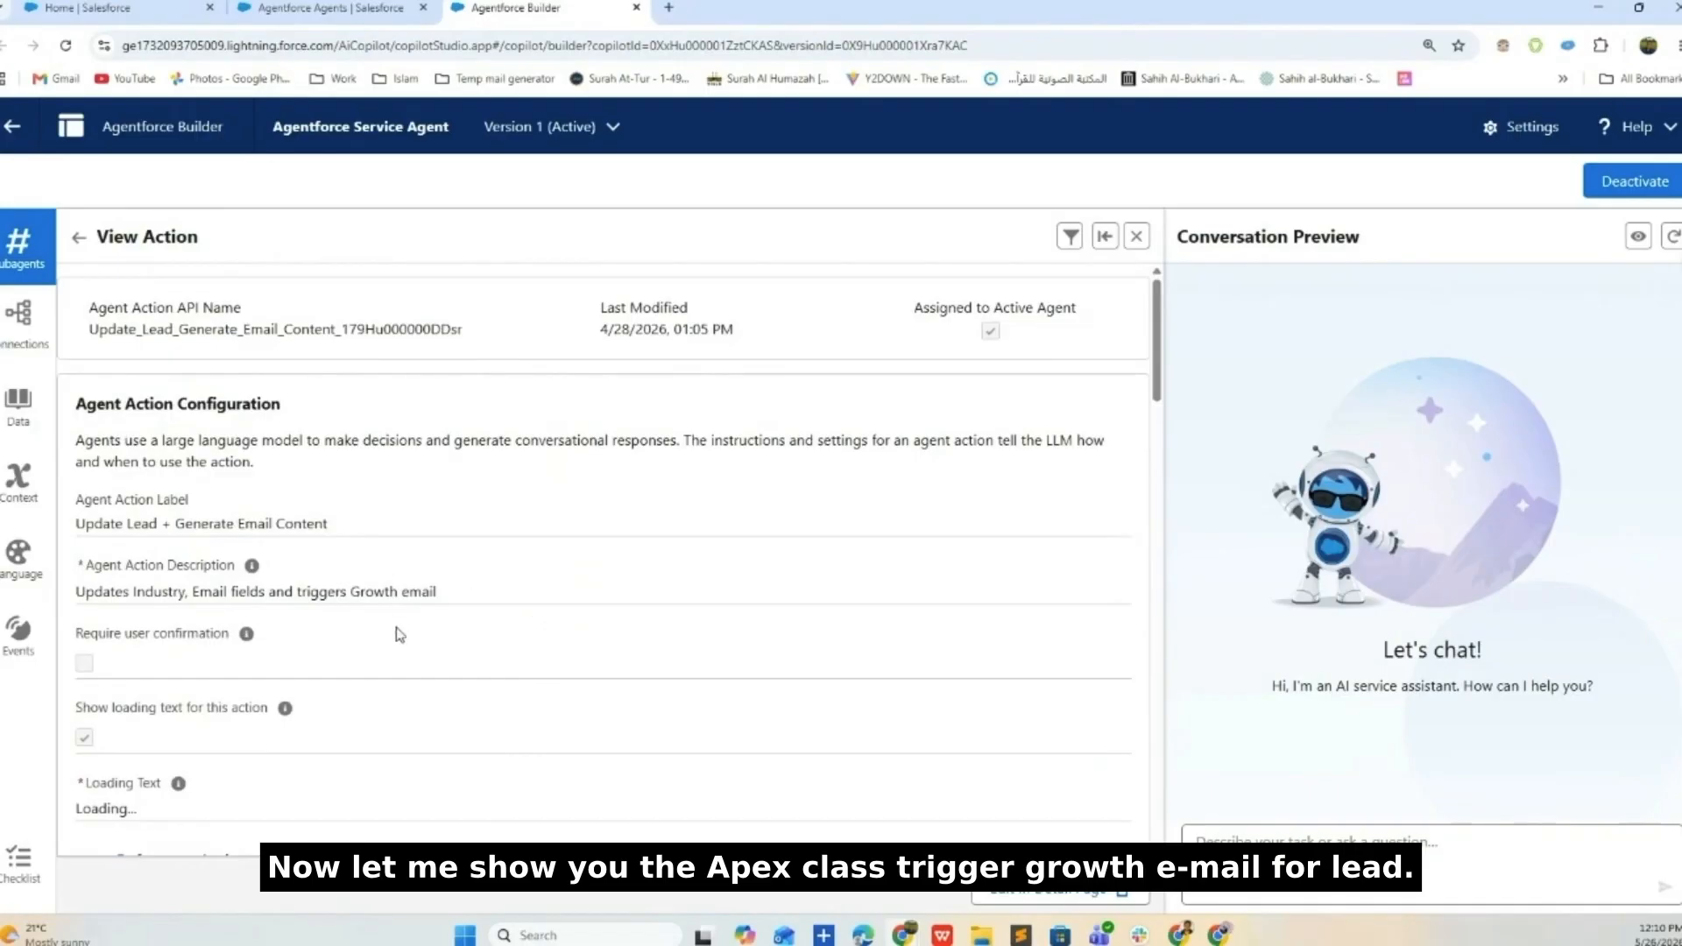
{"action": "scroll", "coordinate": [161, 663], "scroll_direction": "down", "scroll_amount": 6}
{"action": "double_click", "coordinate": [253, 447]}
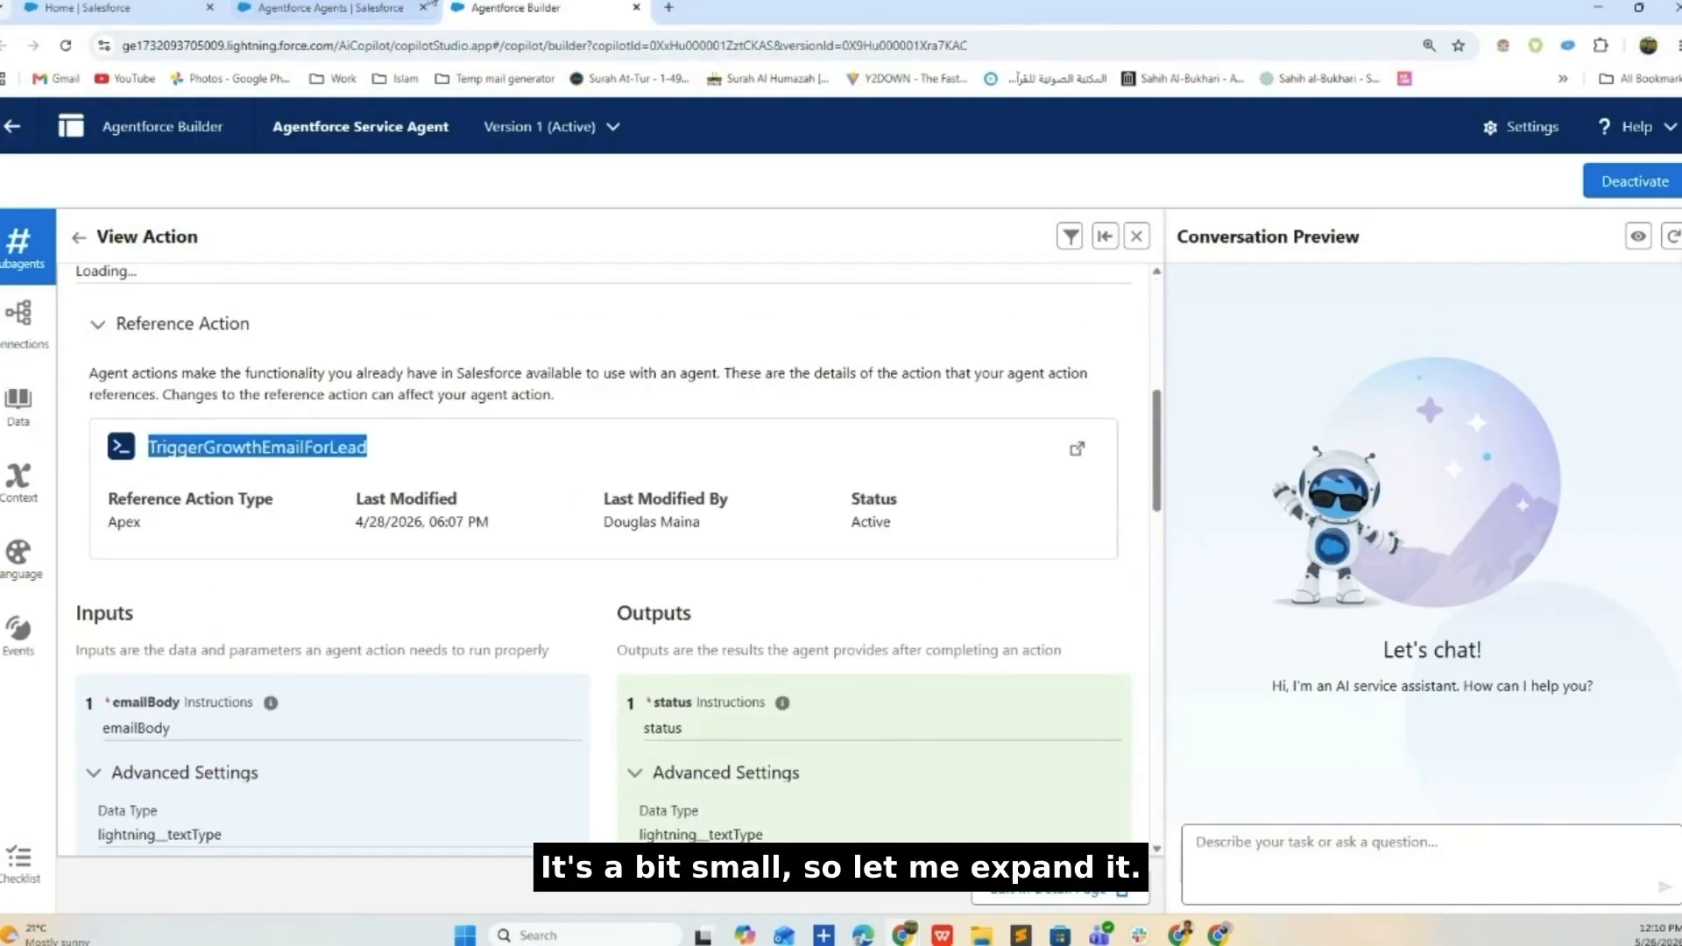
{"action": "left_click", "coordinate": [331, 7]}
{"action": "left_click", "coordinate": [1562, 127]}
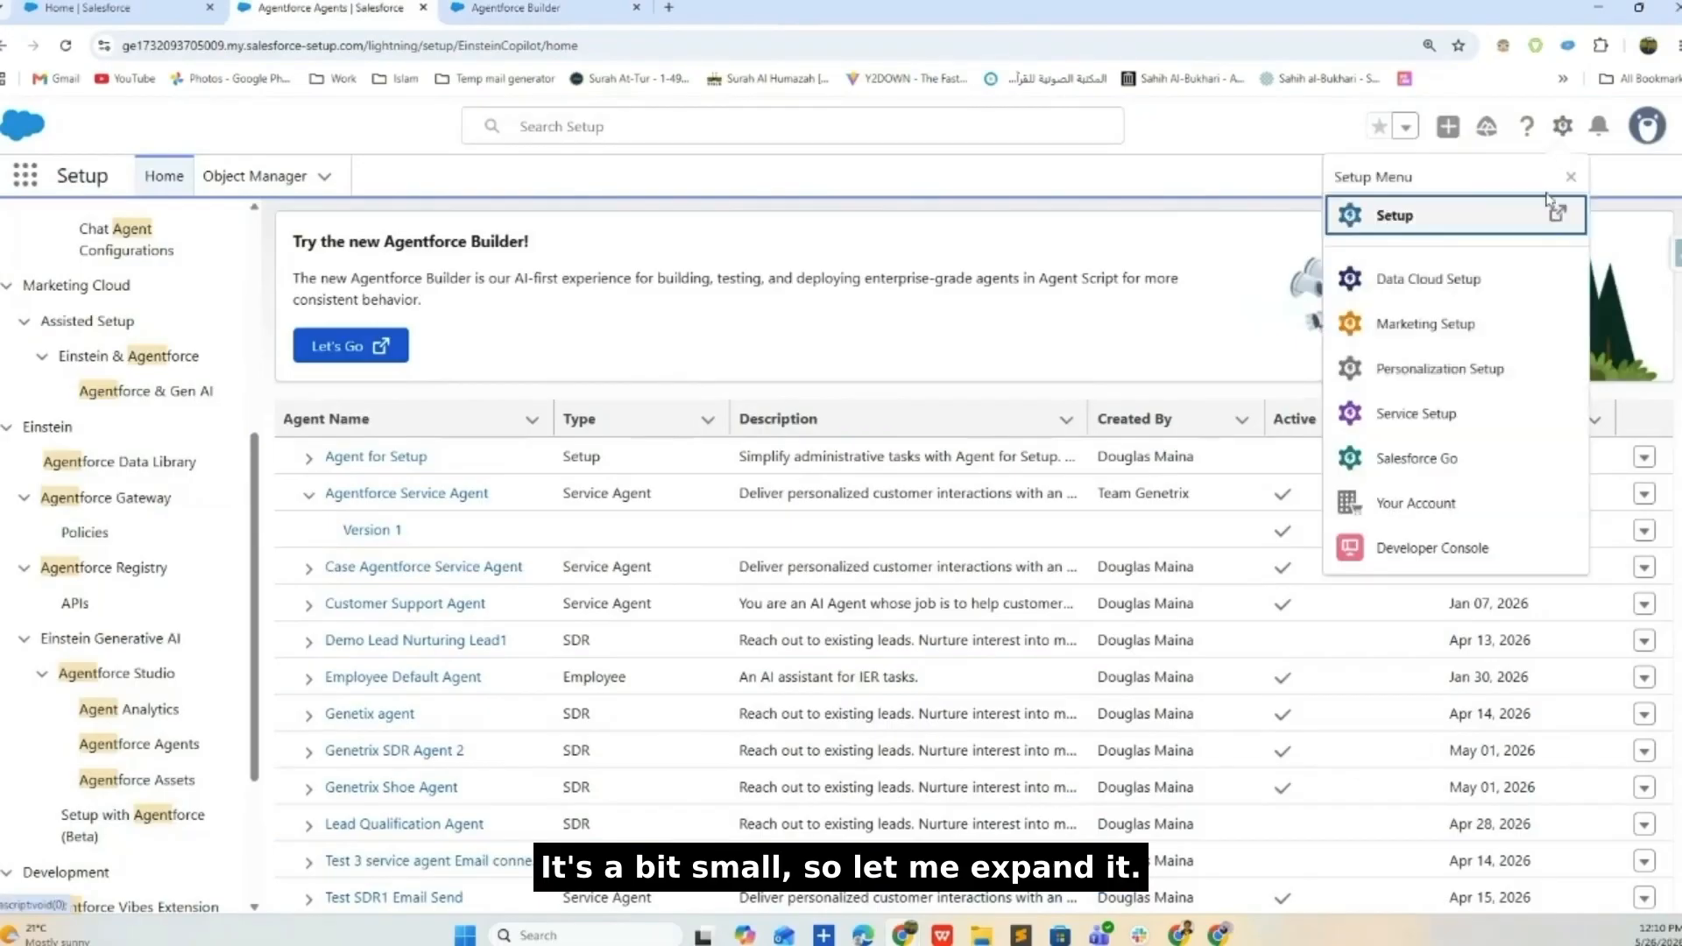
{"action": "left_click", "coordinate": [1457, 550]}
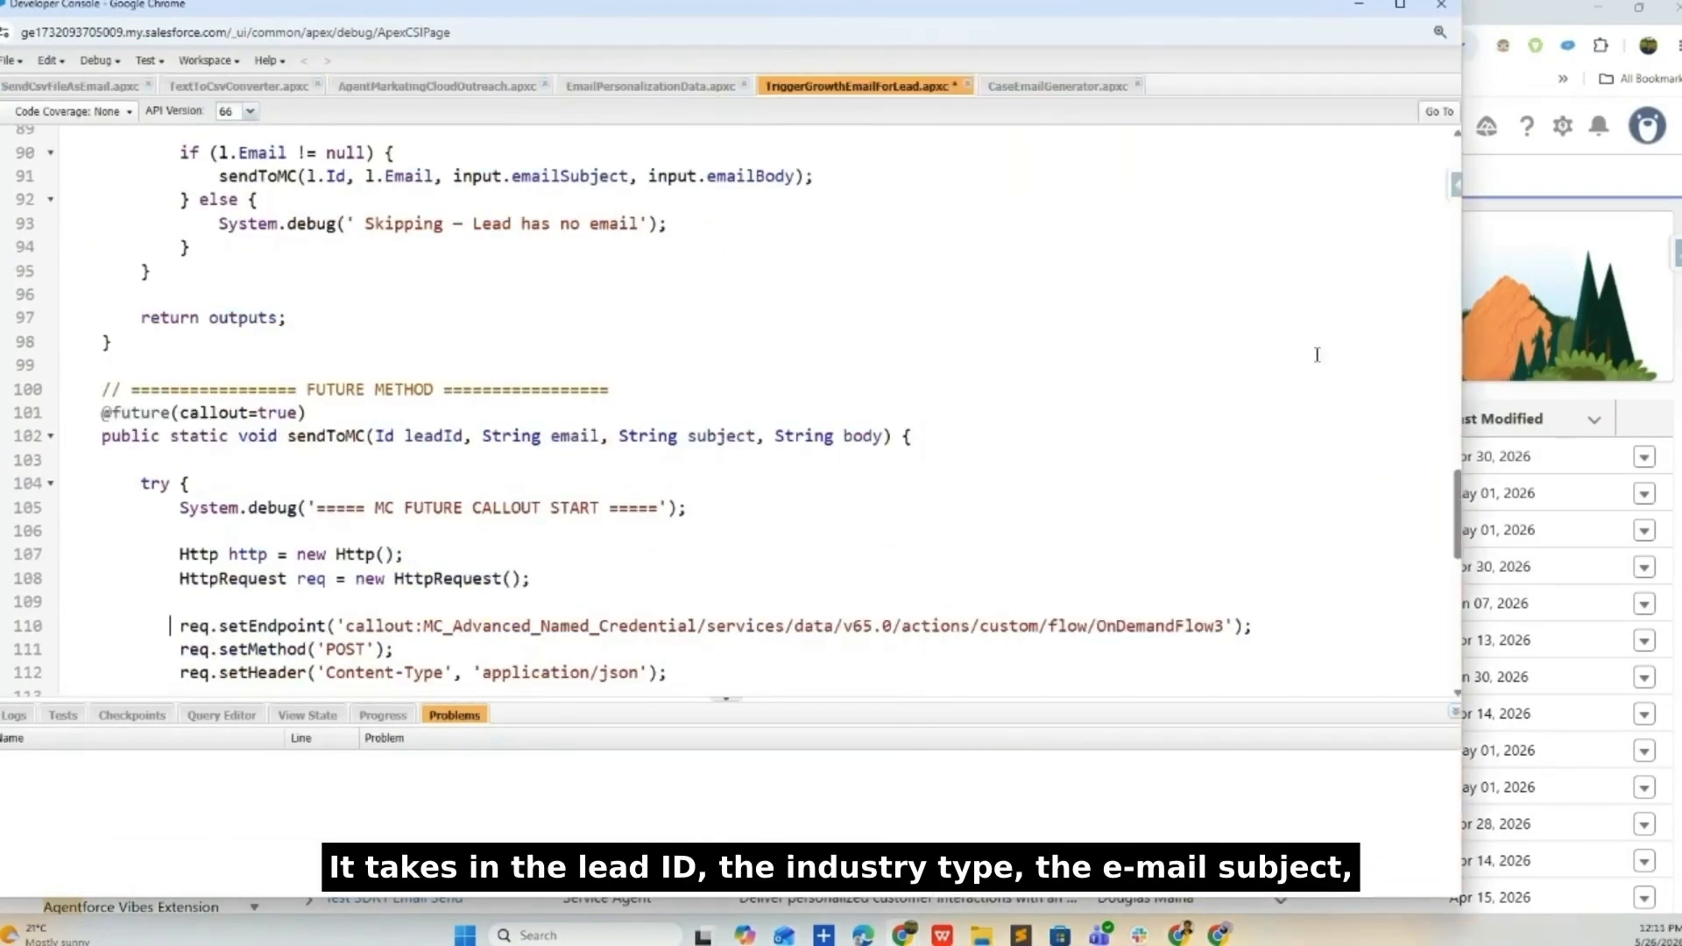
{"action": "left_click", "coordinate": [1440, 32]}
{"action": "left_click", "coordinate": [1367, 70]}
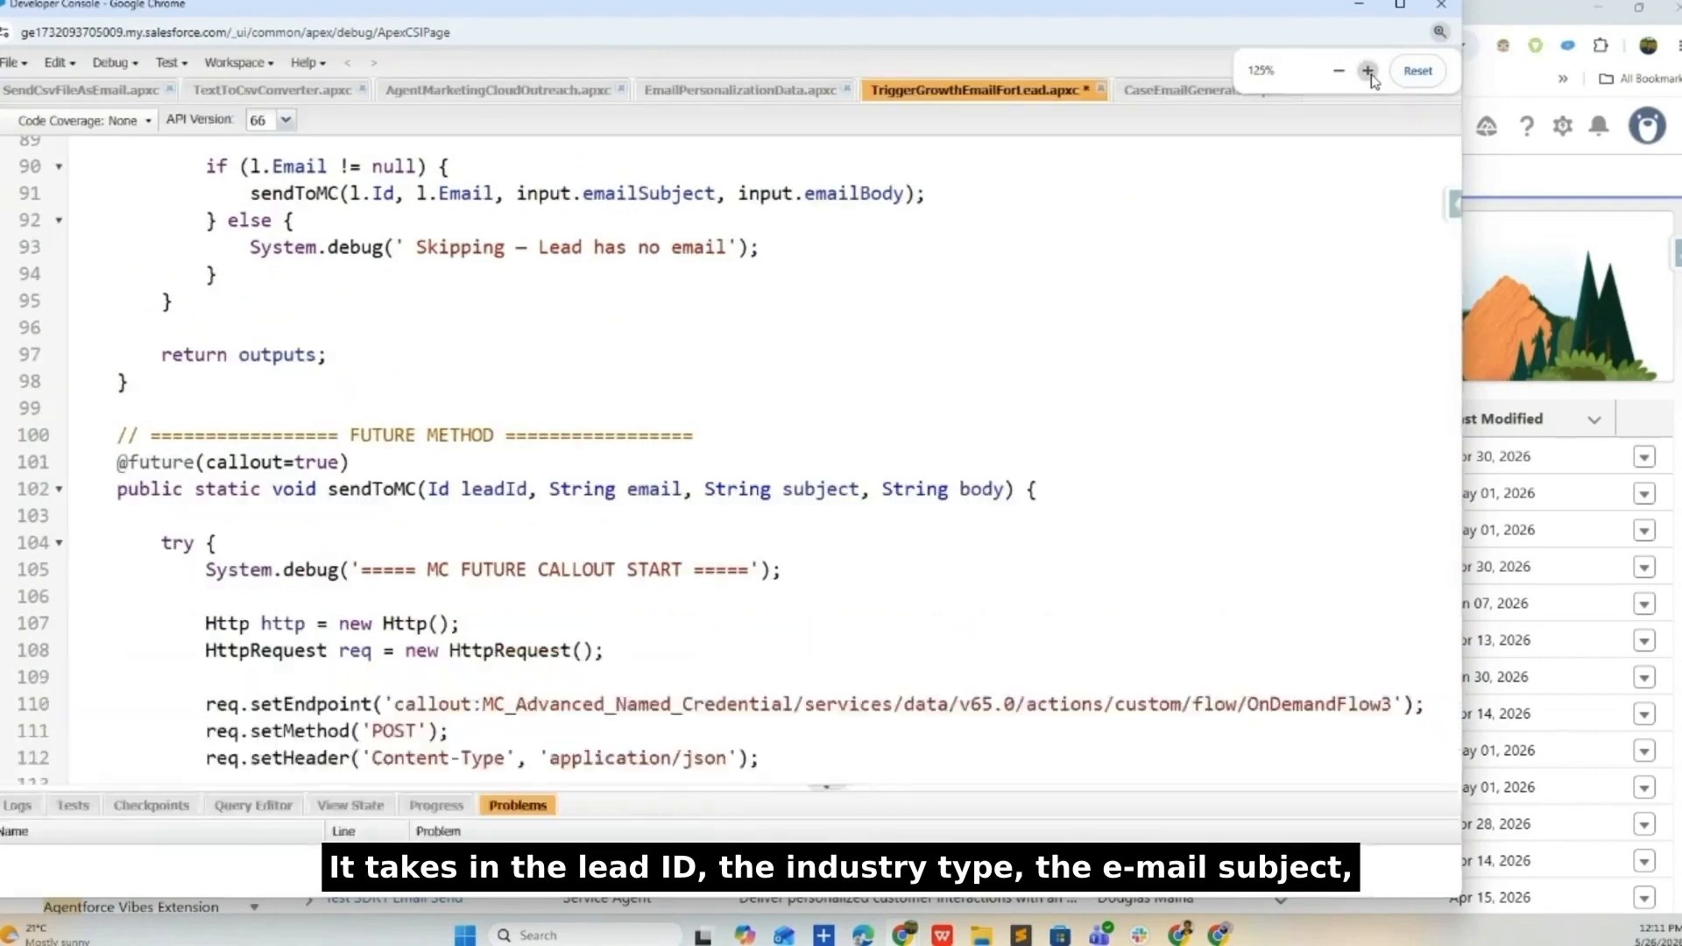
{"action": "scroll", "coordinate": [887, 312], "scroll_direction": "up", "scroll_amount": 20}
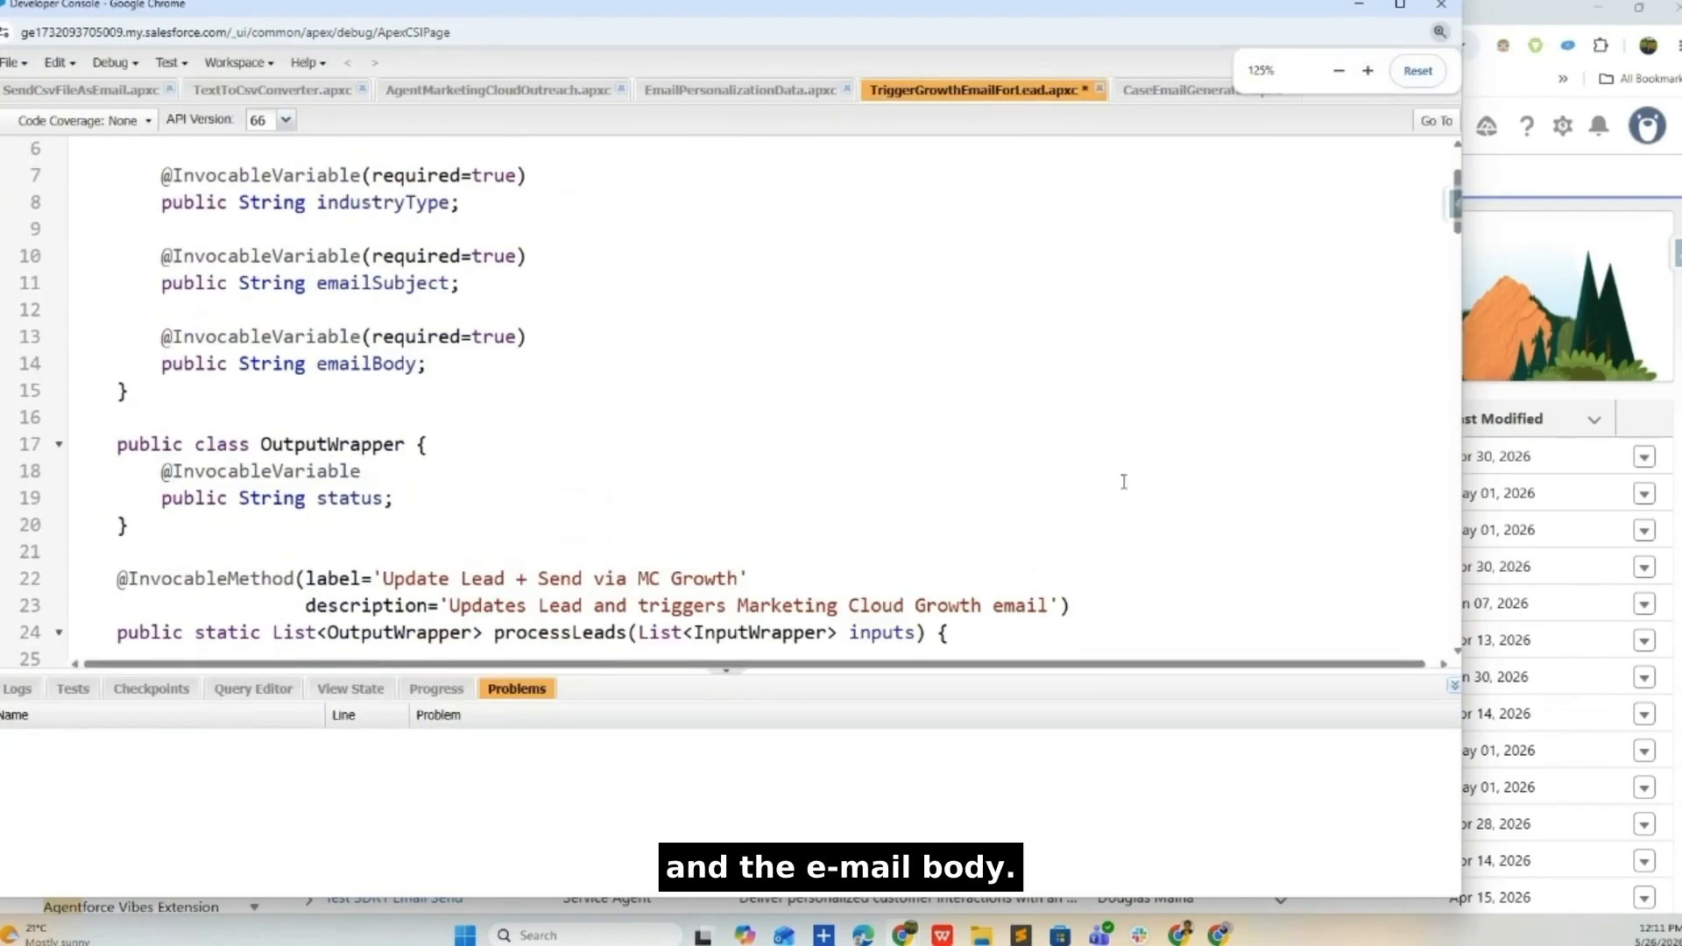
{"action": "left_click", "coordinate": [1395, 5]}
{"action": "scroll", "coordinate": [684, 430], "scroll_direction": "up", "scroll_amount": 2}
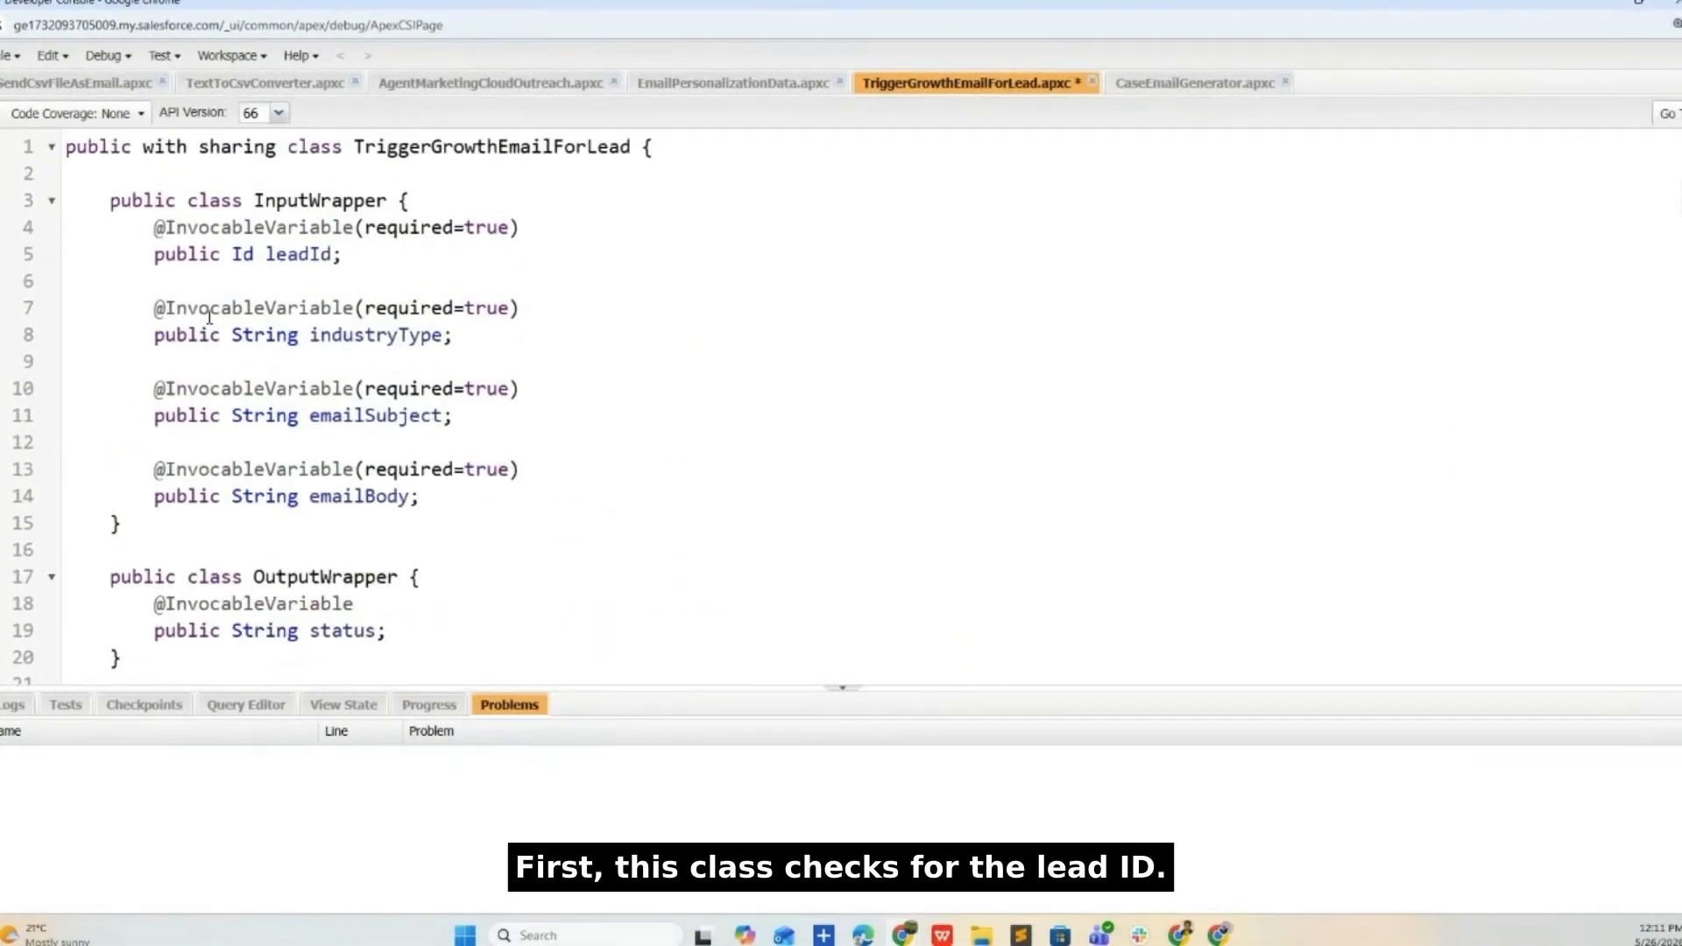
{"action": "double_click", "coordinate": [433, 151]}
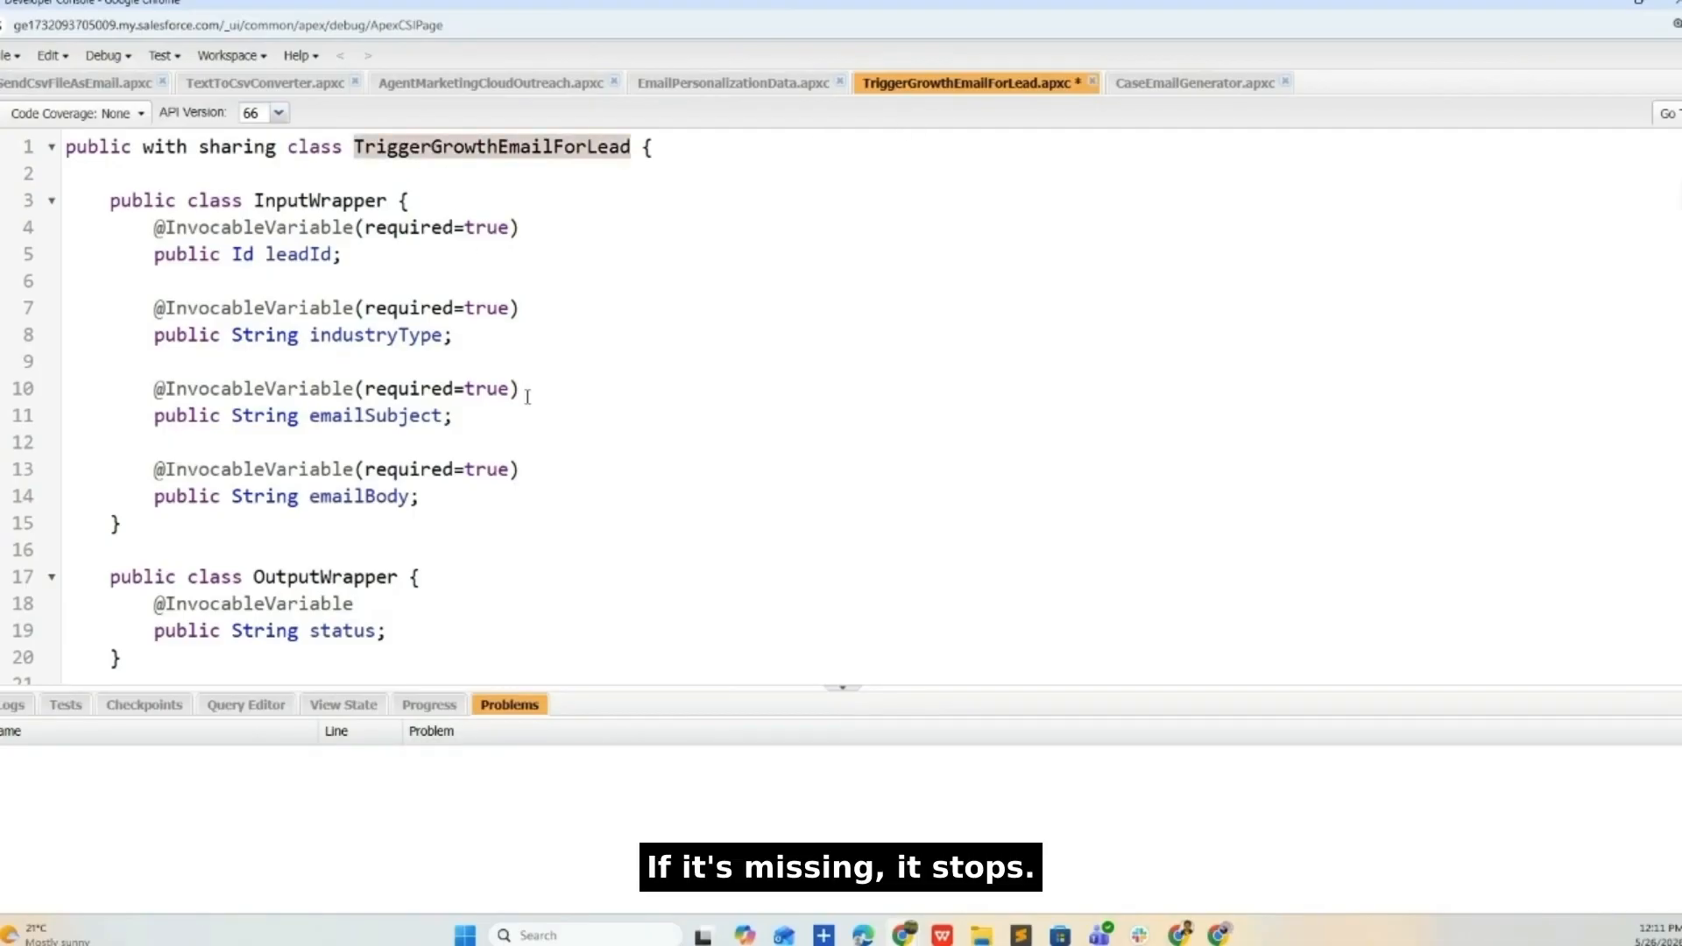
{"action": "left_click_drag", "start_coordinate": [372, 258], "coordinate": [155, 230]}
{"action": "left_click_drag", "start_coordinate": [470, 340], "coordinate": [80, 309]}
{"action": "left_click_drag", "start_coordinate": [454, 415], "coordinate": [222, 392]}
{"action": "left_click_drag", "start_coordinate": [423, 497], "coordinate": [132, 424]}
{"action": "scroll", "coordinate": [129, 443], "scroll_direction": "down", "scroll_amount": 5}
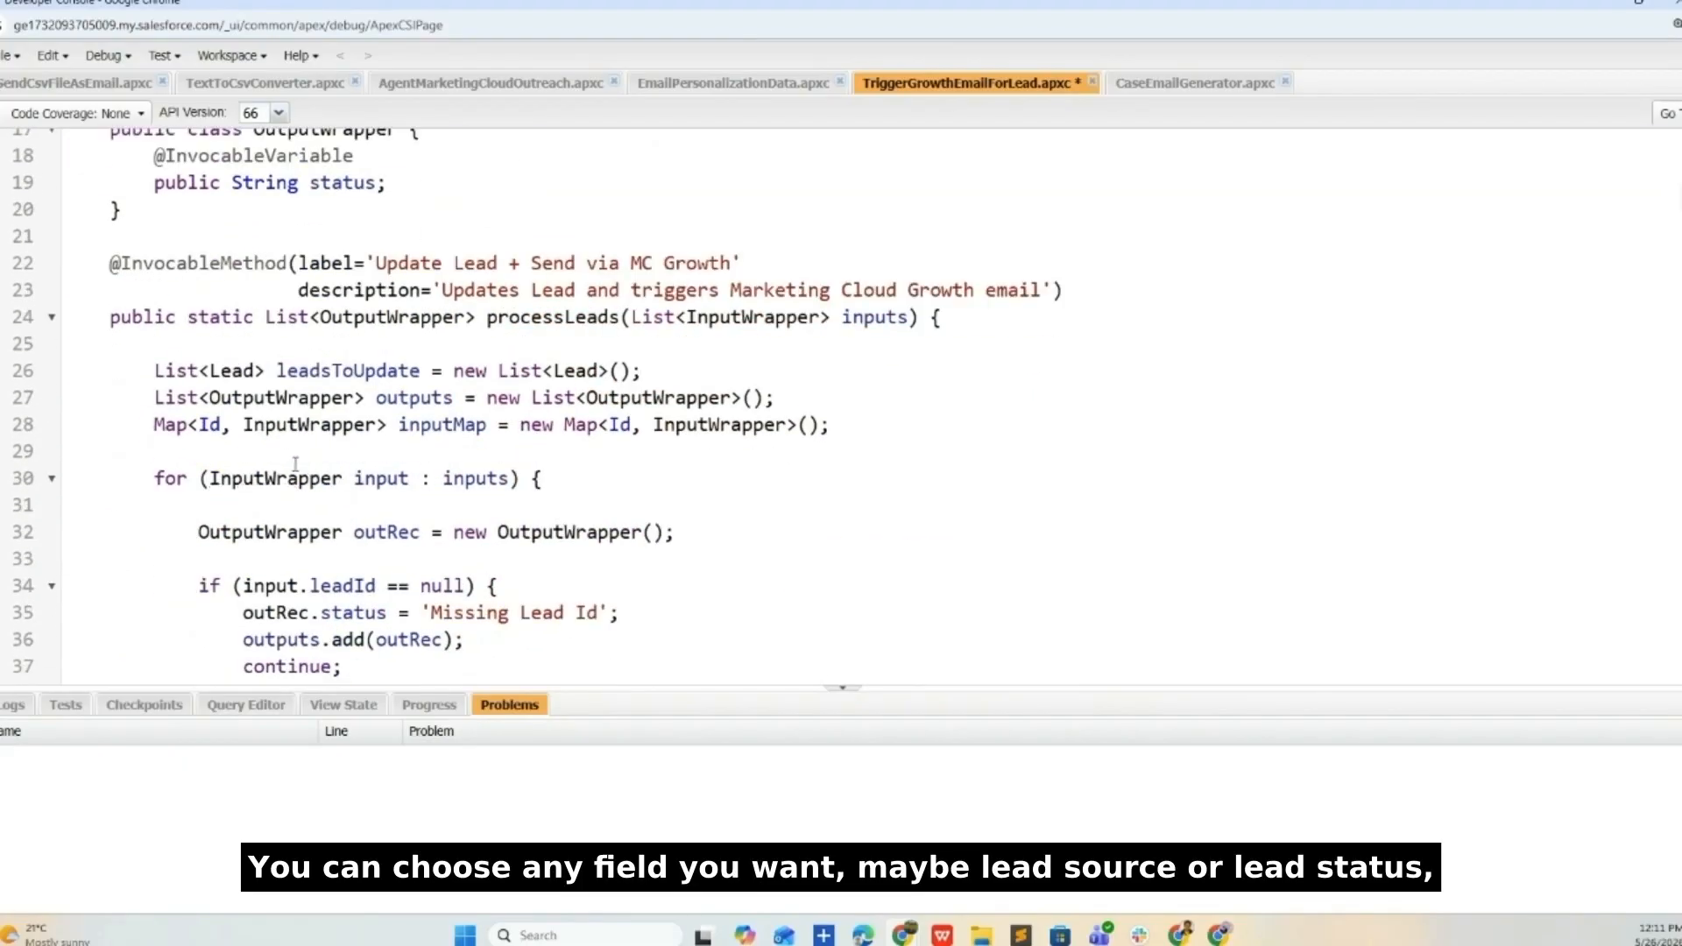
{"action": "scroll", "coordinate": [296, 463], "scroll_direction": "down", "scroll_amount": 1}
{"action": "scroll", "coordinate": [457, 385], "scroll_direction": "down", "scroll_amount": 1}
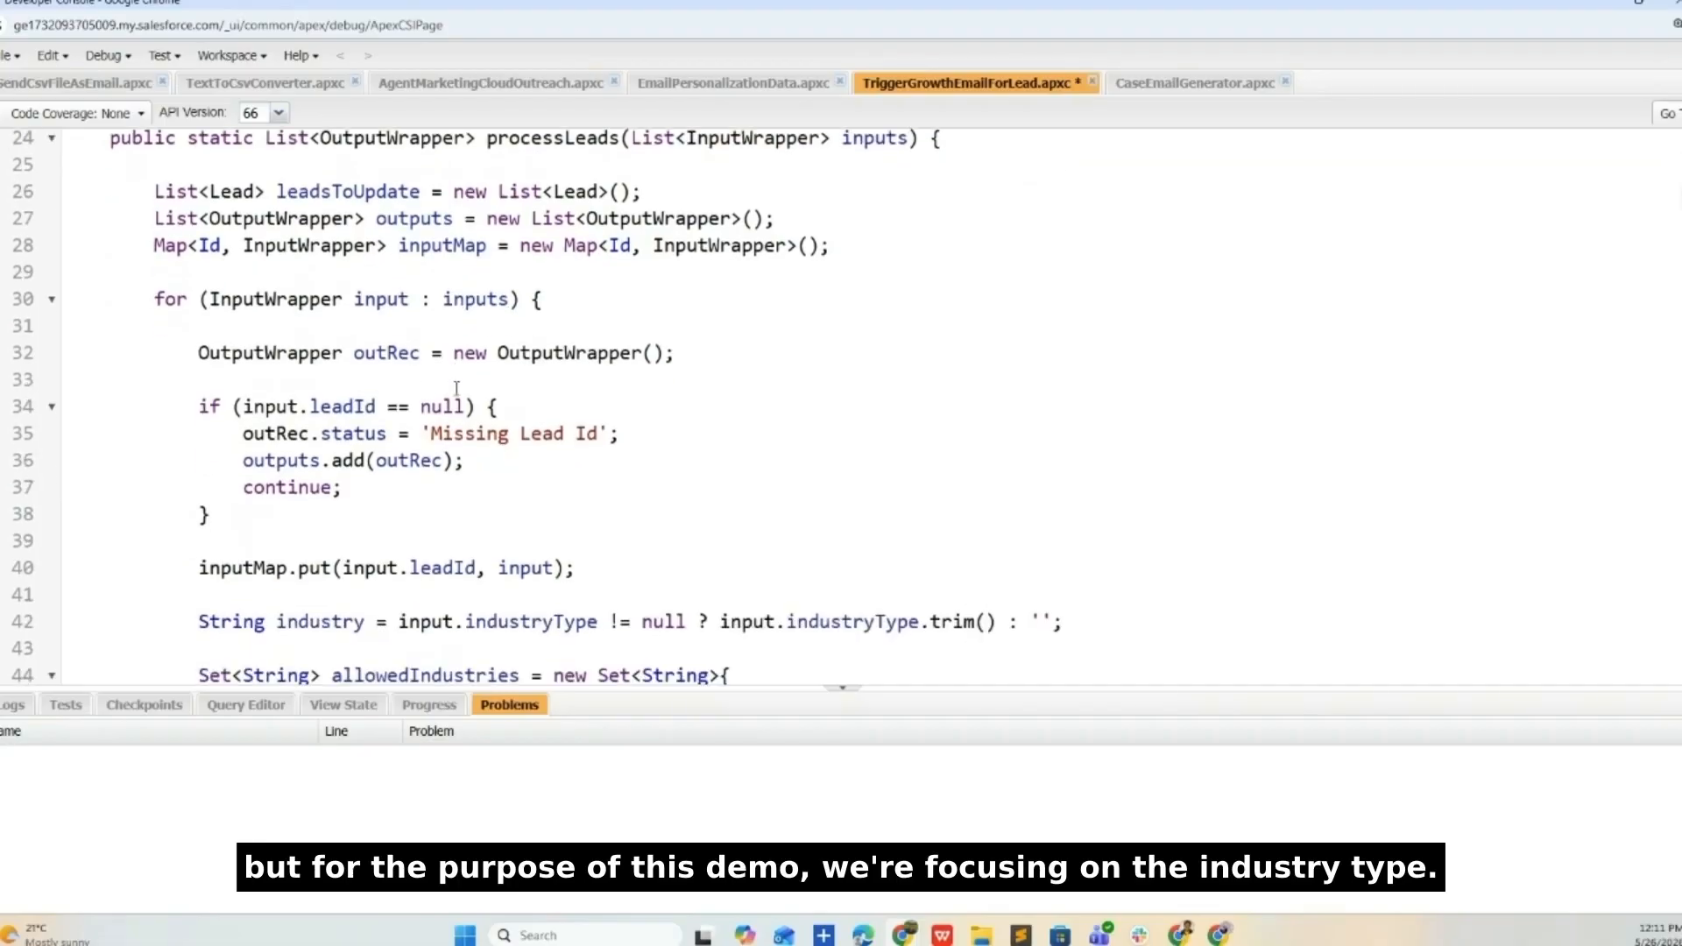
{"action": "left_click_drag", "start_coordinate": [275, 523], "coordinate": [35, 416]}
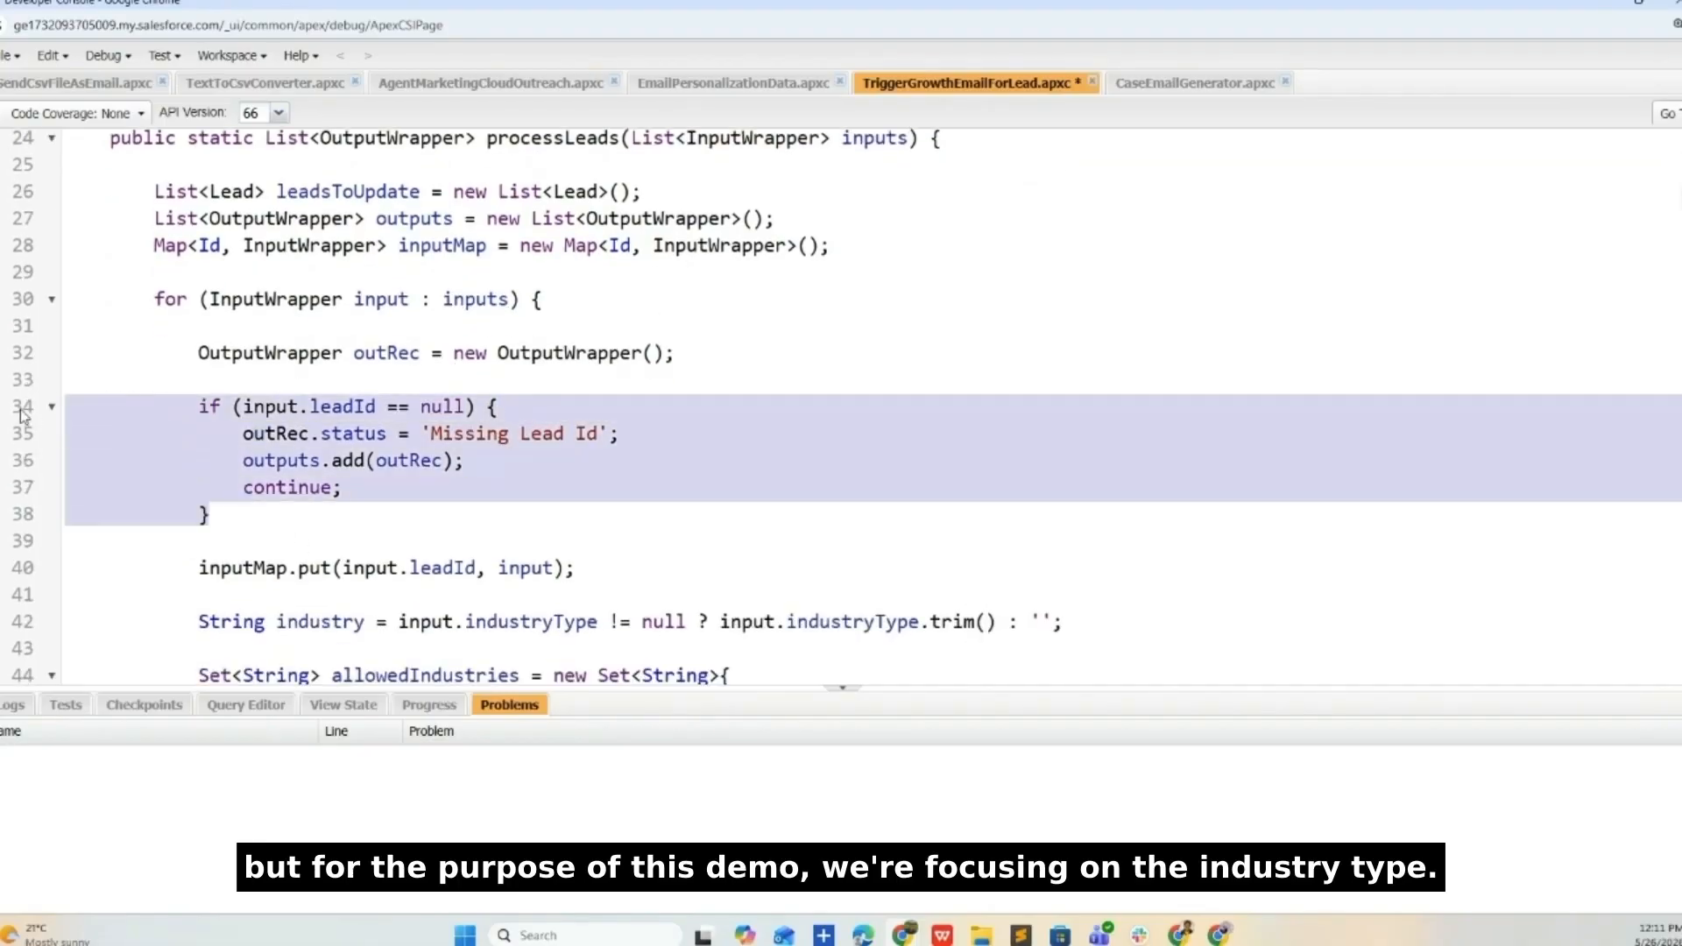
{"action": "scroll", "coordinate": [534, 417], "scroll_direction": "down", "scroll_amount": 2}
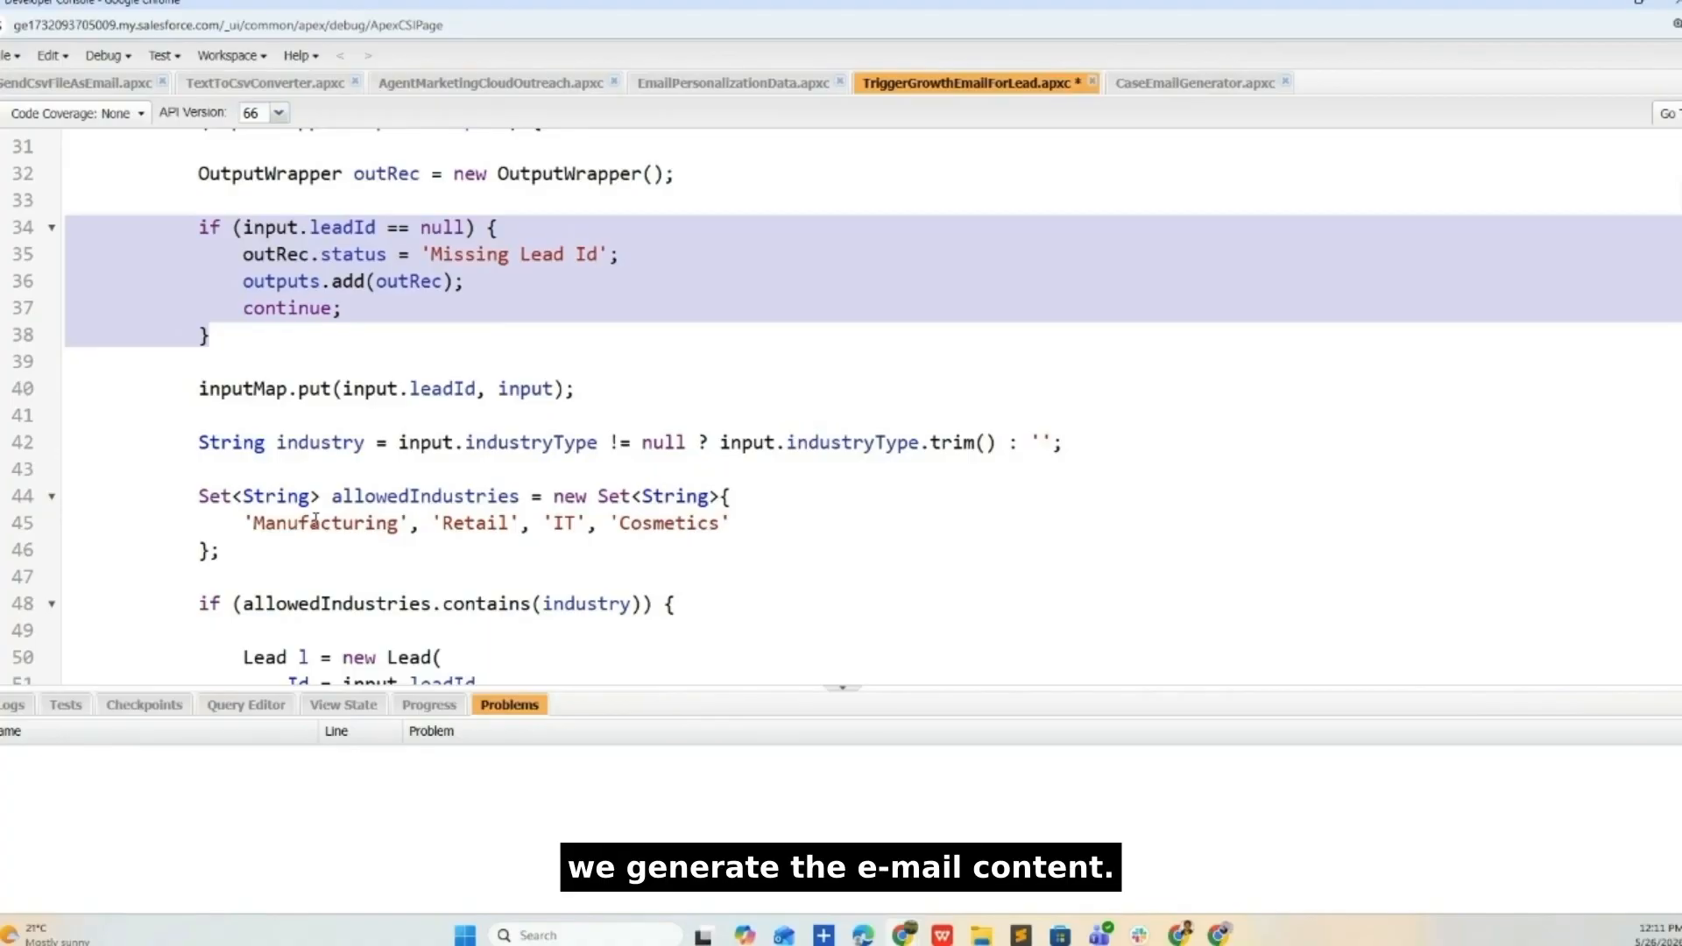
{"action": "left_click", "coordinate": [331, 526]}
{"action": "left_click", "coordinate": [482, 528]}
{"action": "left_click", "coordinate": [564, 524]}
{"action": "left_click", "coordinate": [666, 524]}
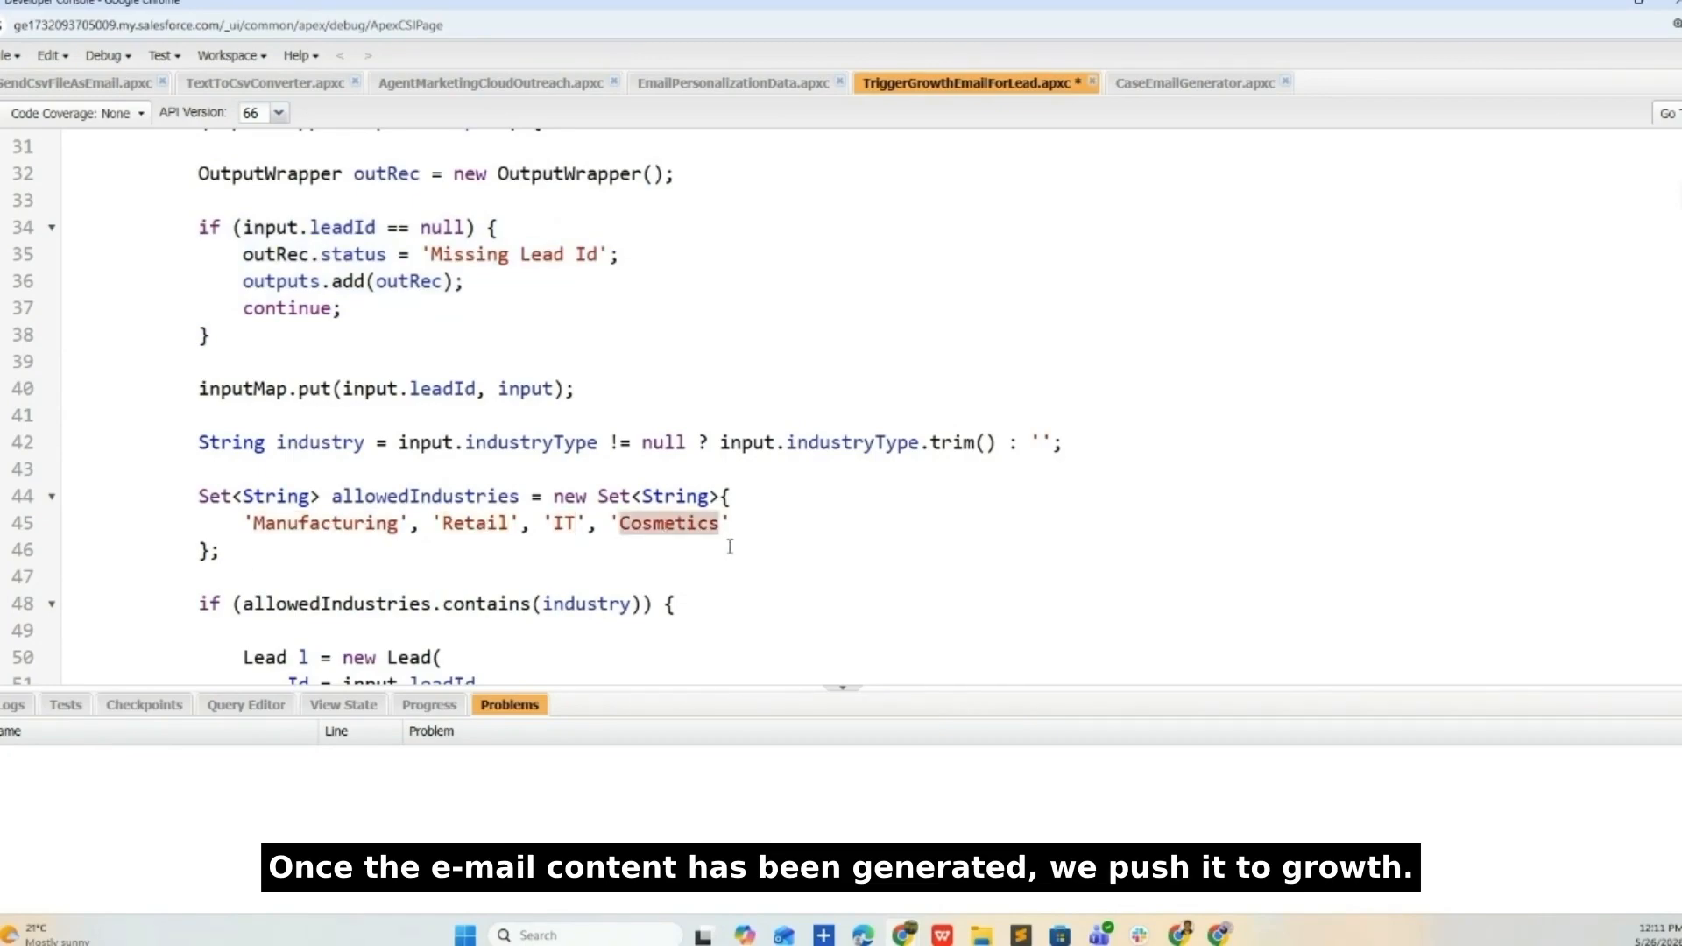
{"action": "scroll", "coordinate": [730, 547], "scroll_direction": "down", "scroll_amount": 5}
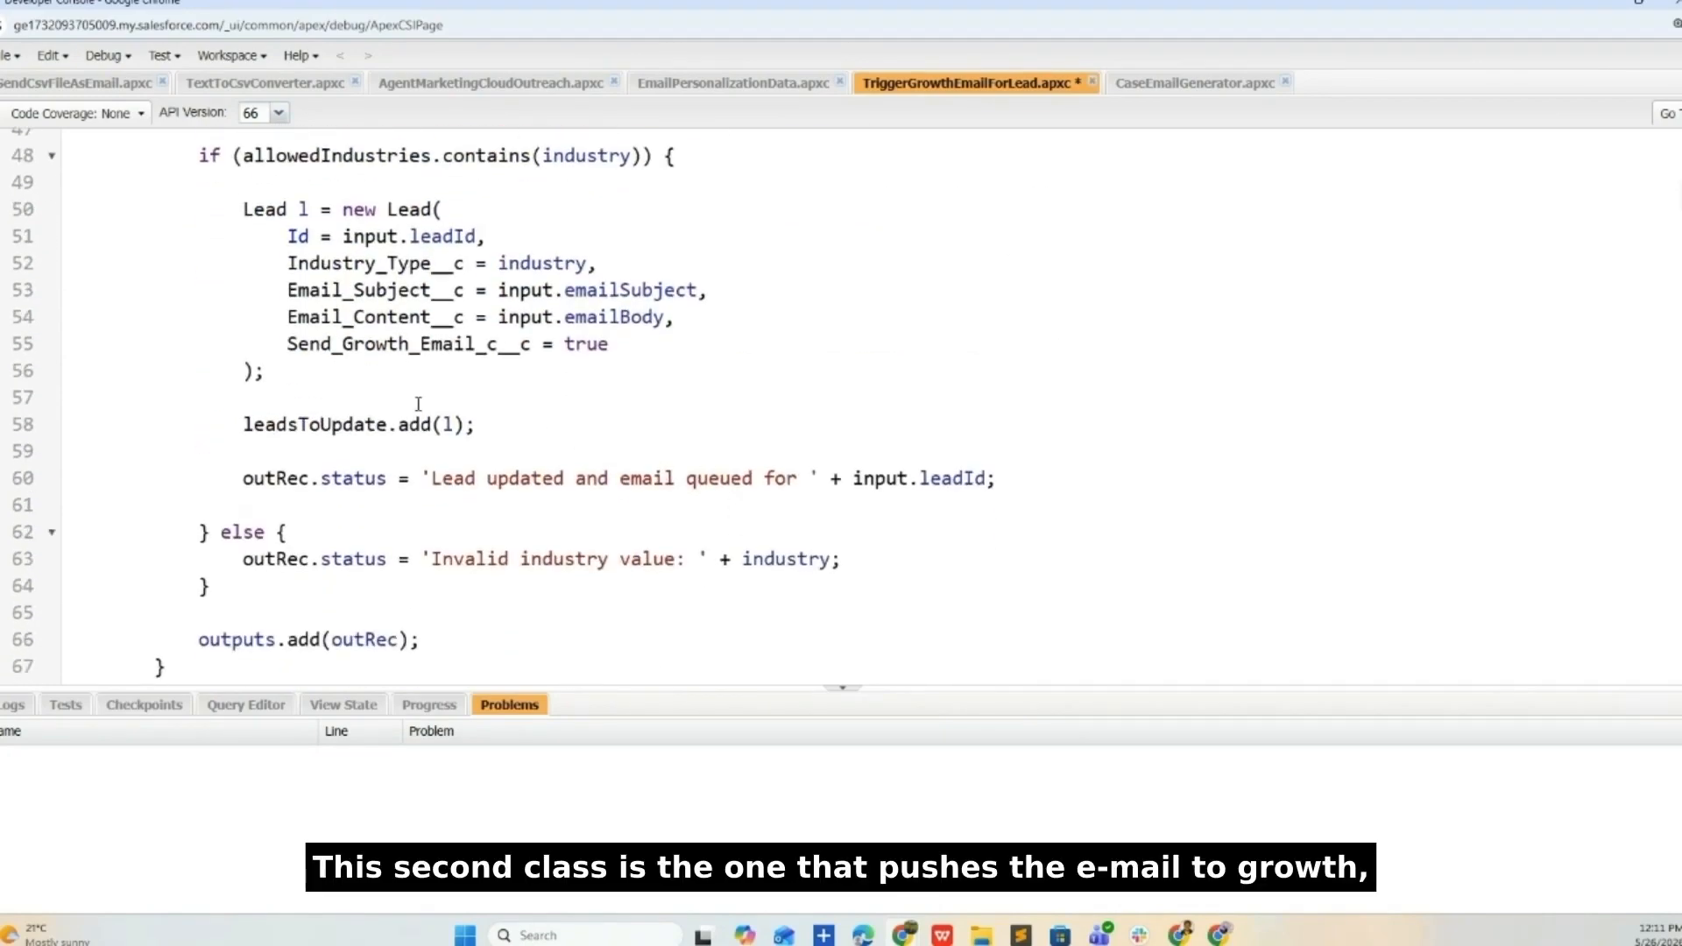
{"action": "scroll", "coordinate": [614, 441], "scroll_direction": "down", "scroll_amount": 5}
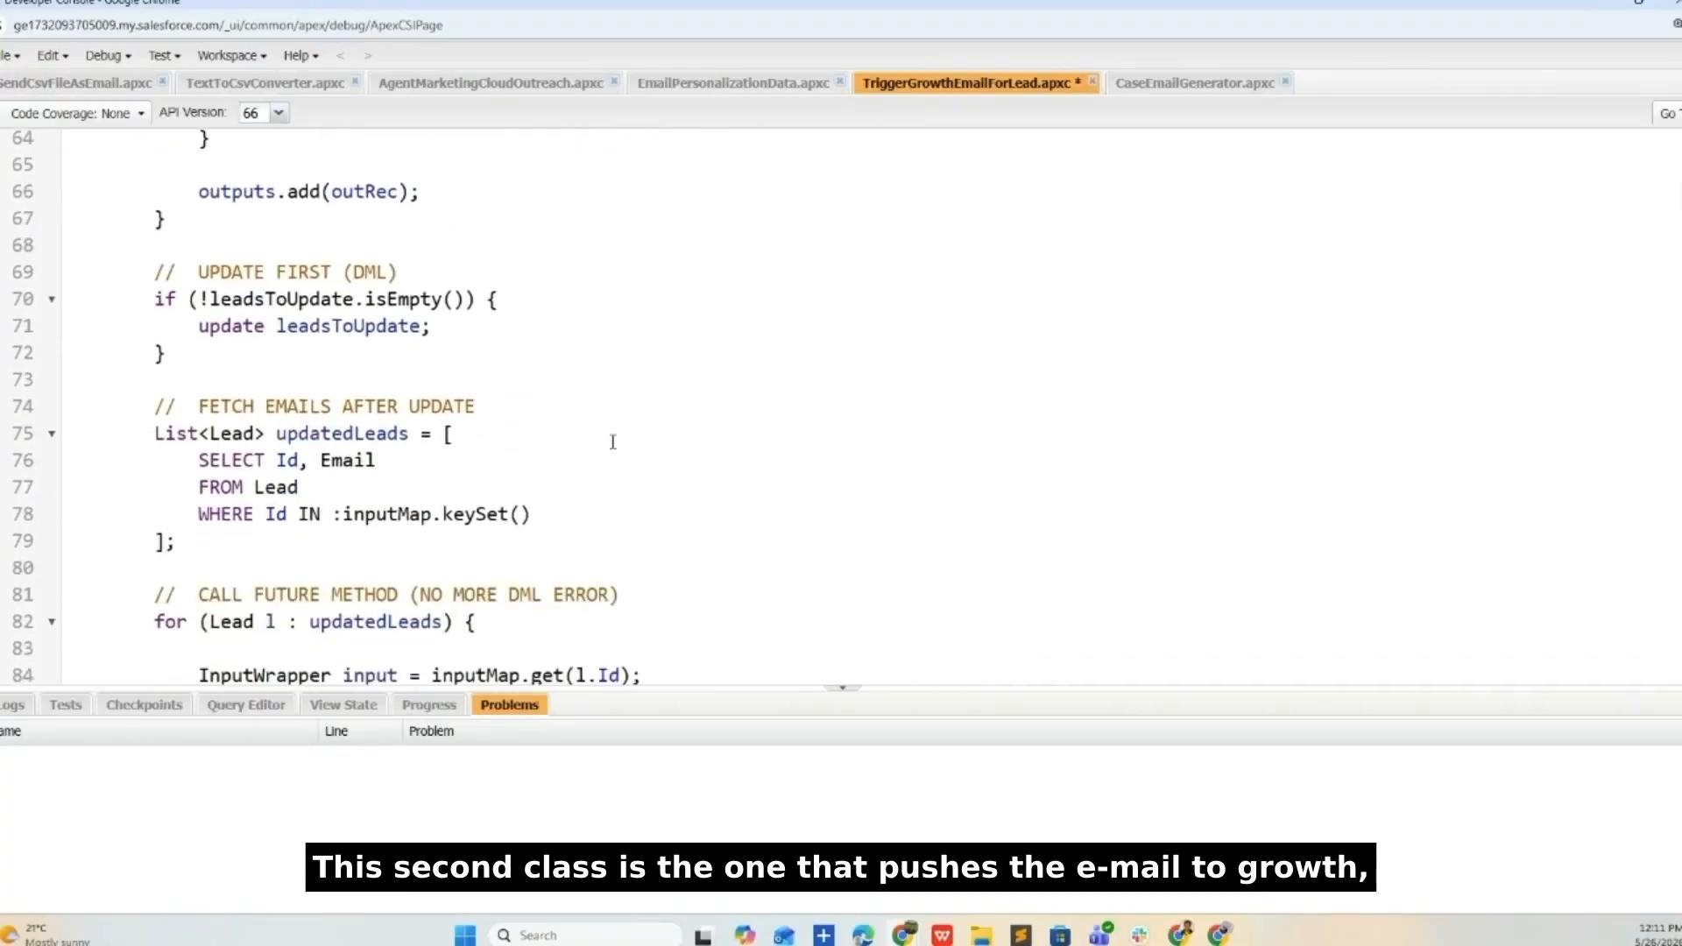
{"action": "scroll", "coordinate": [614, 441], "scroll_direction": "down", "scroll_amount": 3}
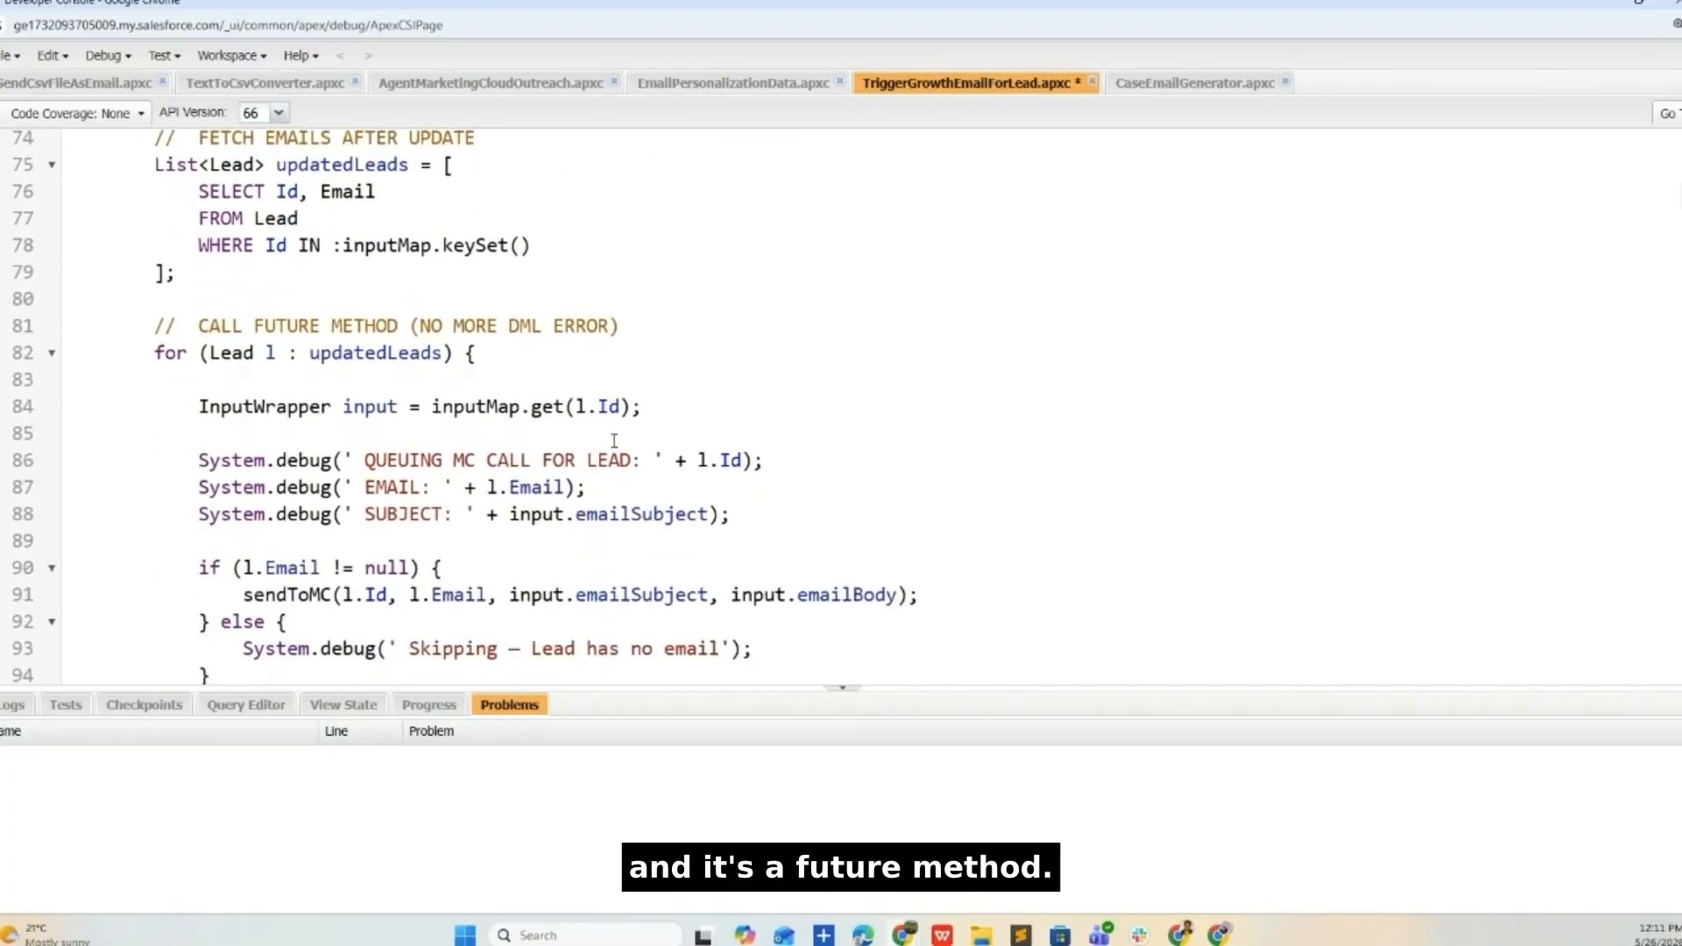
{"action": "scroll", "coordinate": [888, 446], "scroll_direction": "down", "scroll_amount": 6}
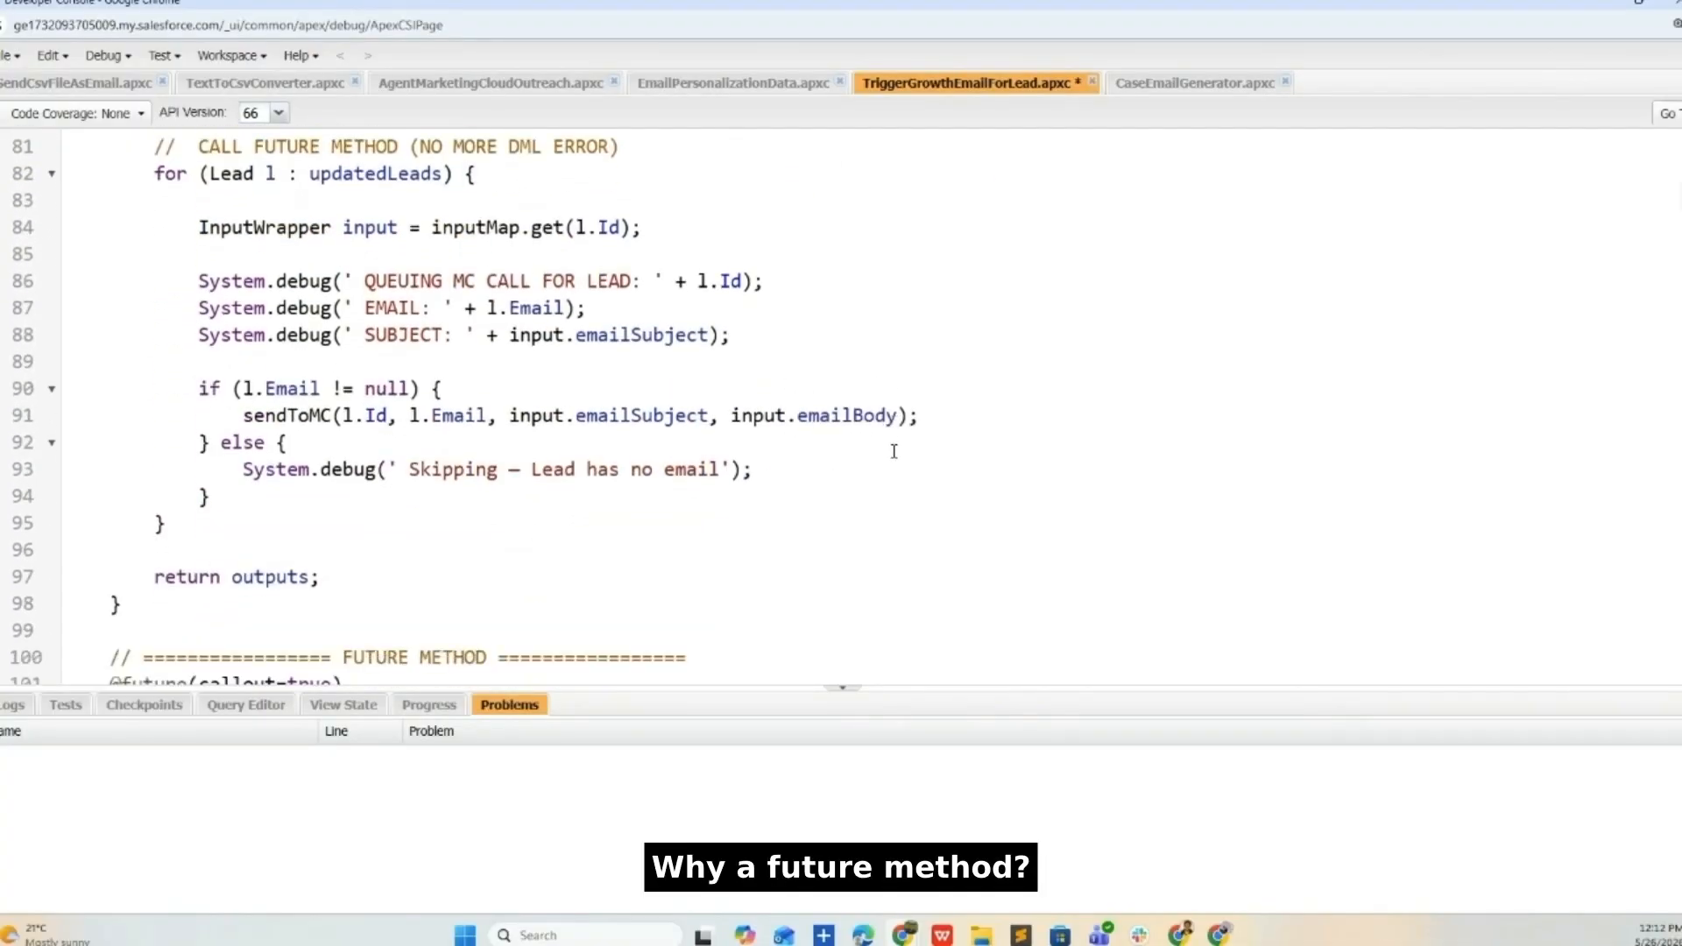
{"action": "left_click_drag", "start_coordinate": [113, 296], "coordinate": [883, 538]}
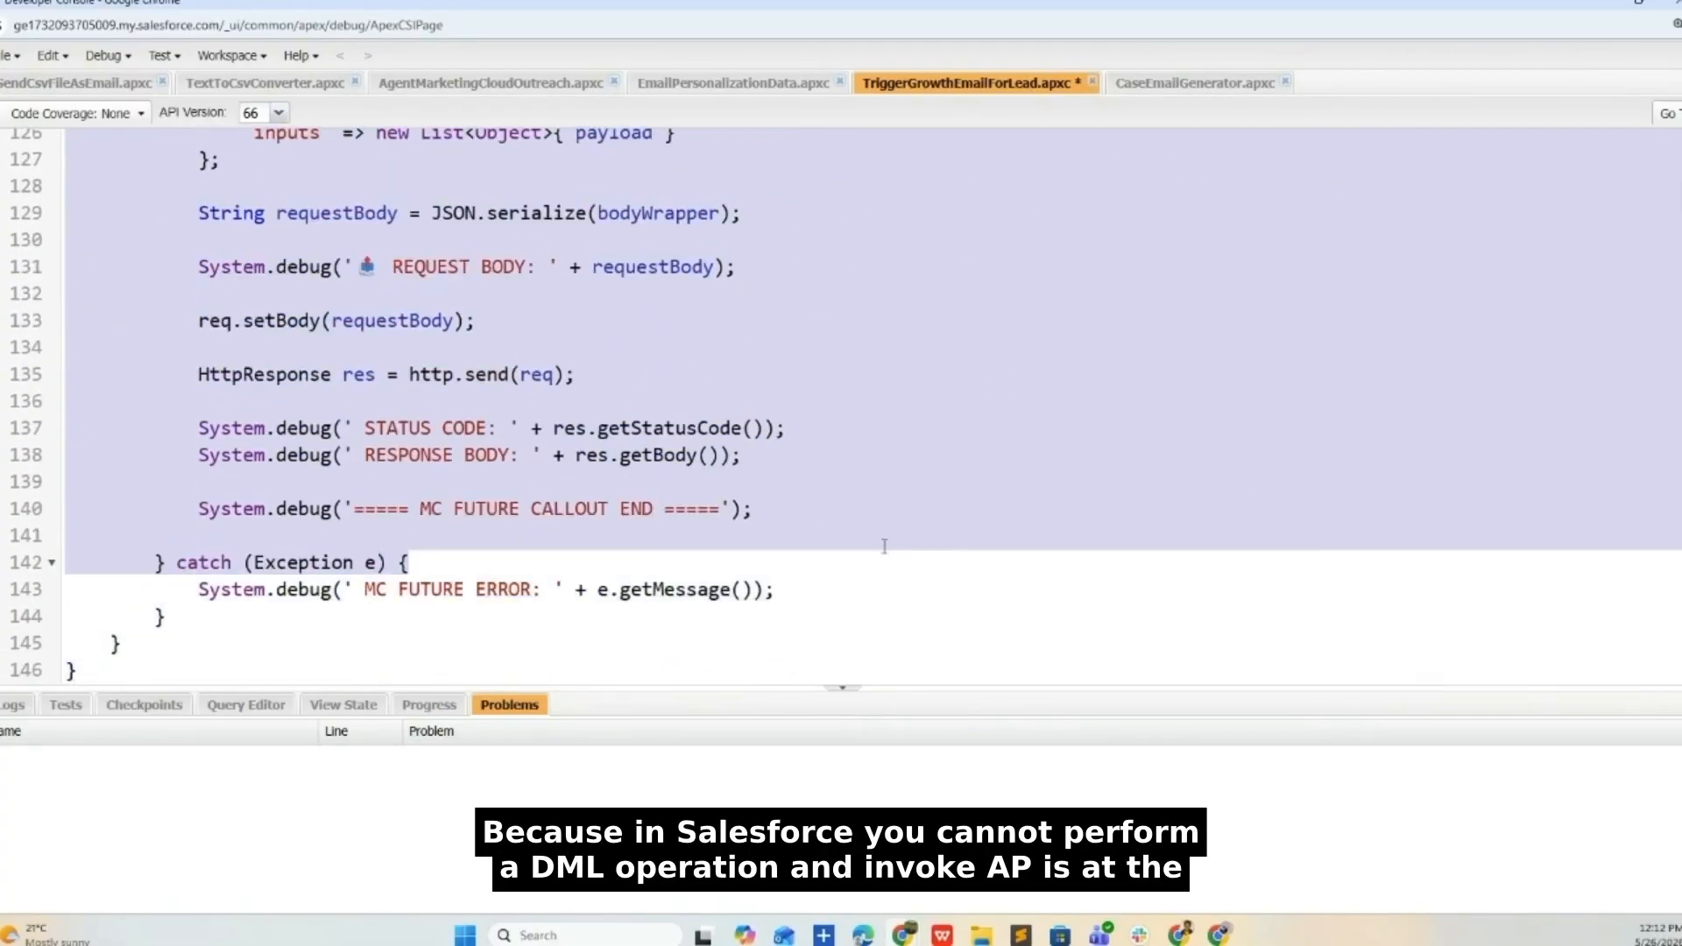
{"action": "scroll", "coordinate": [943, 633], "scroll_direction": "up", "scroll_amount": 12}
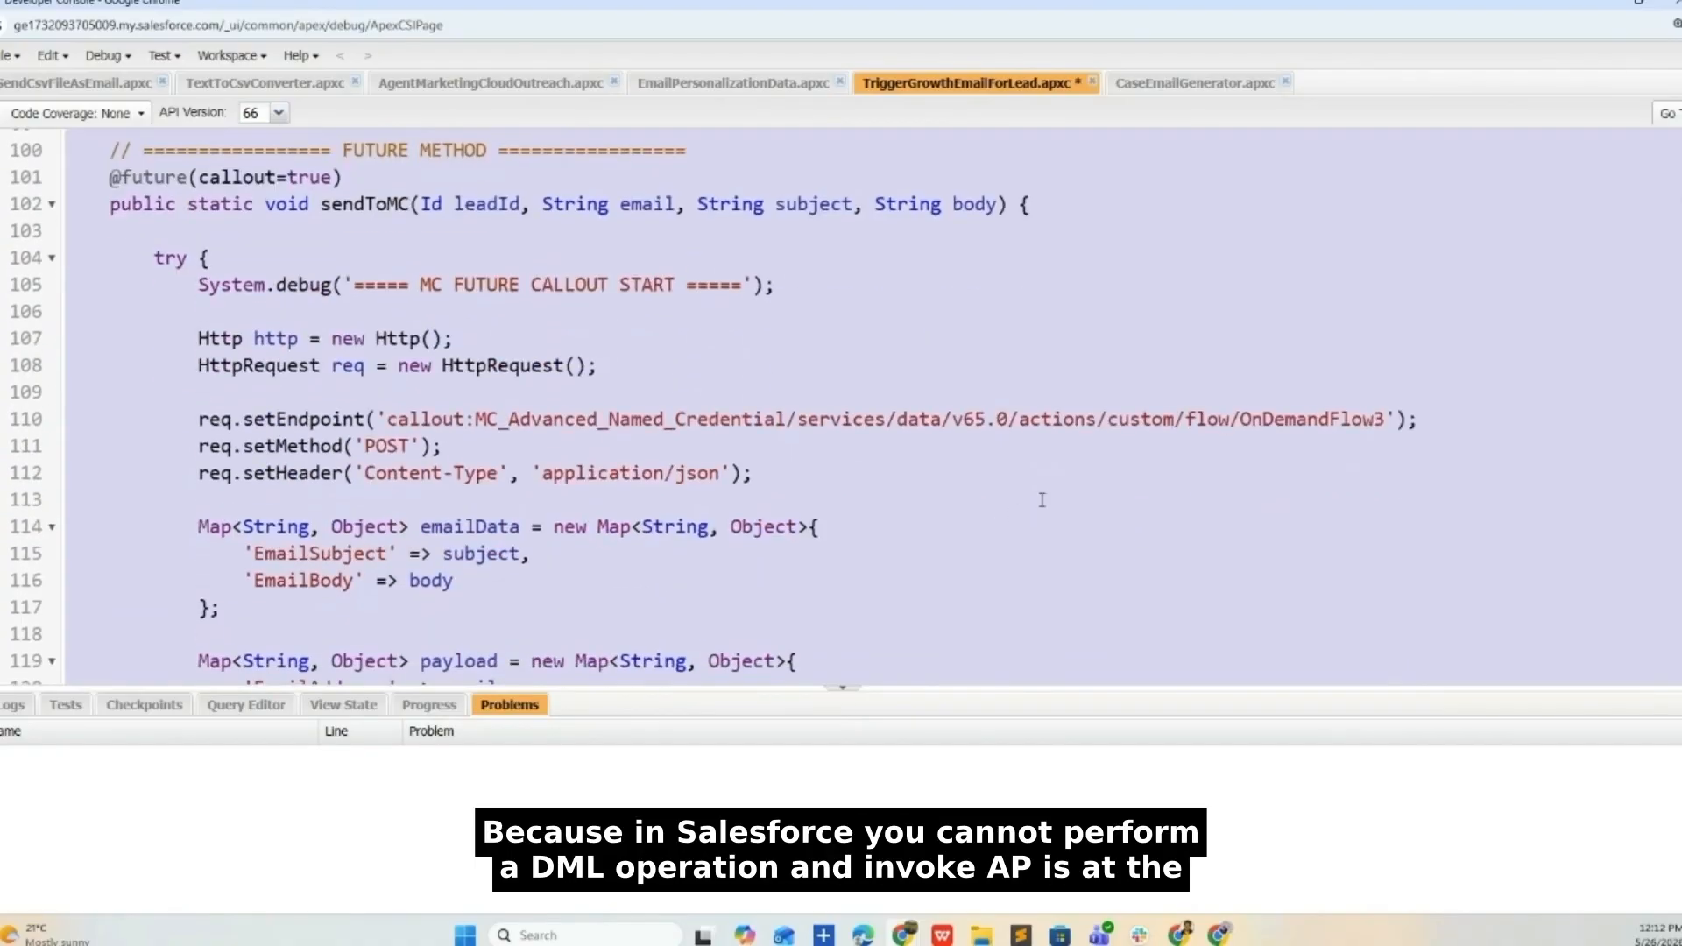
{"action": "left_click_drag", "start_coordinate": [710, 418], "coordinate": [29, 406]}
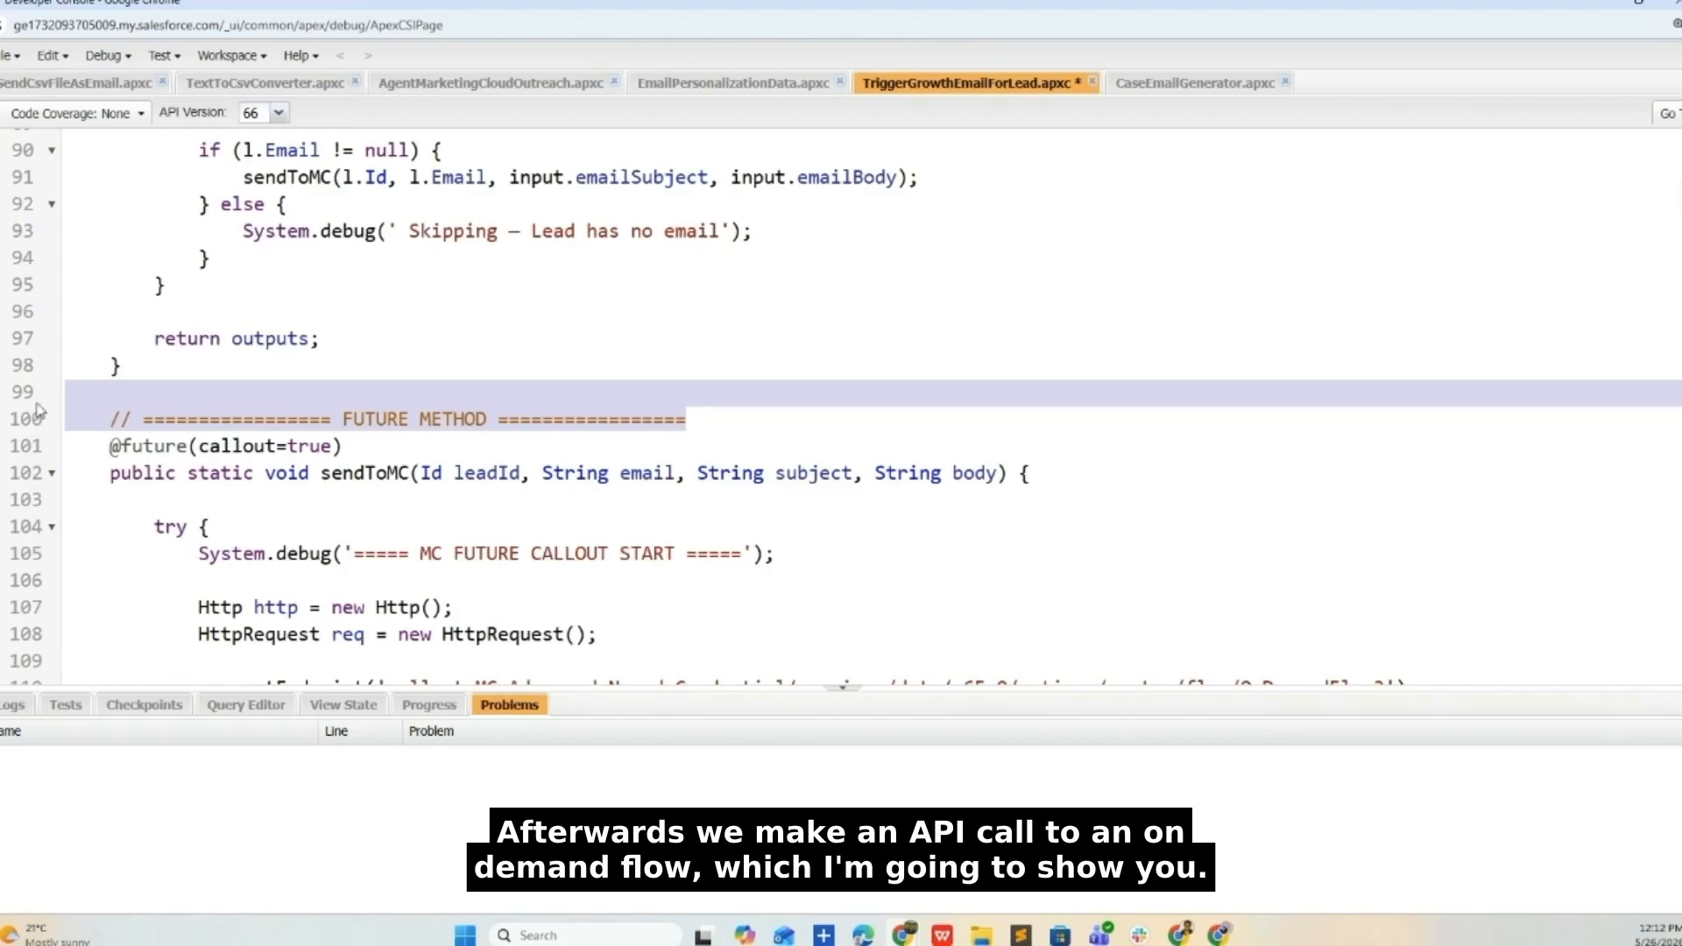
{"action": "scroll", "coordinate": [165, 380], "scroll_direction": "down", "scroll_amount": 3}
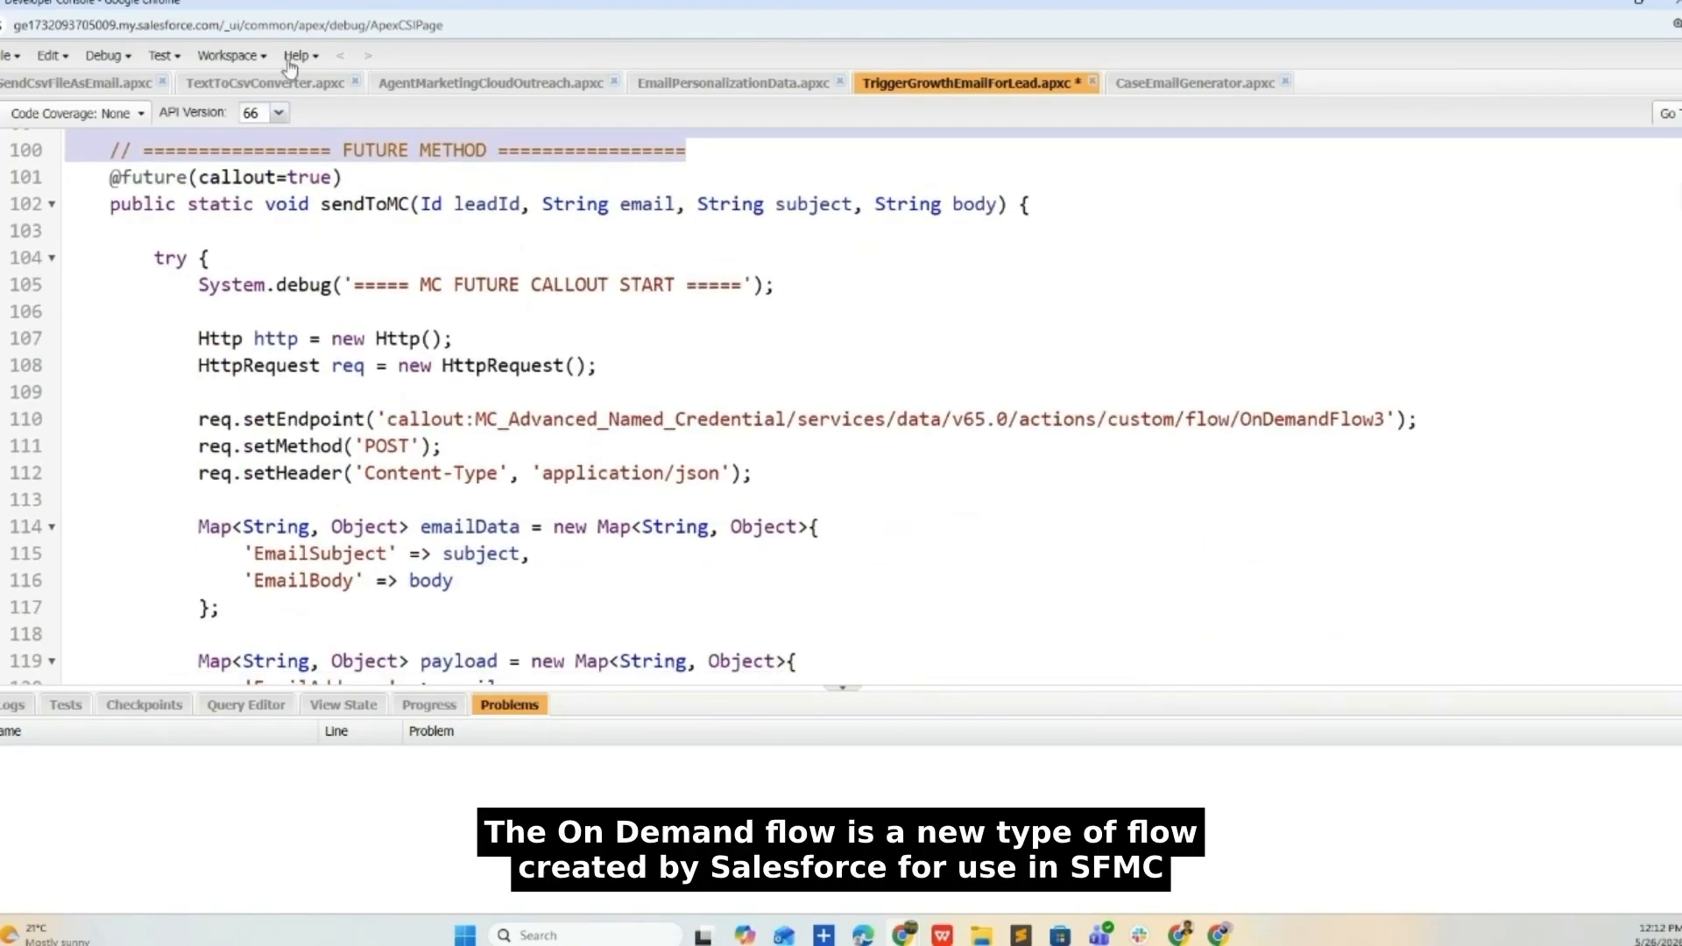
- Highlight the OnDemandFlow3 name in the sendToMC endpoint
{"action": "left_click", "coordinate": [1314, 418]}
{"action": "double_click", "coordinate": [1314, 420]}
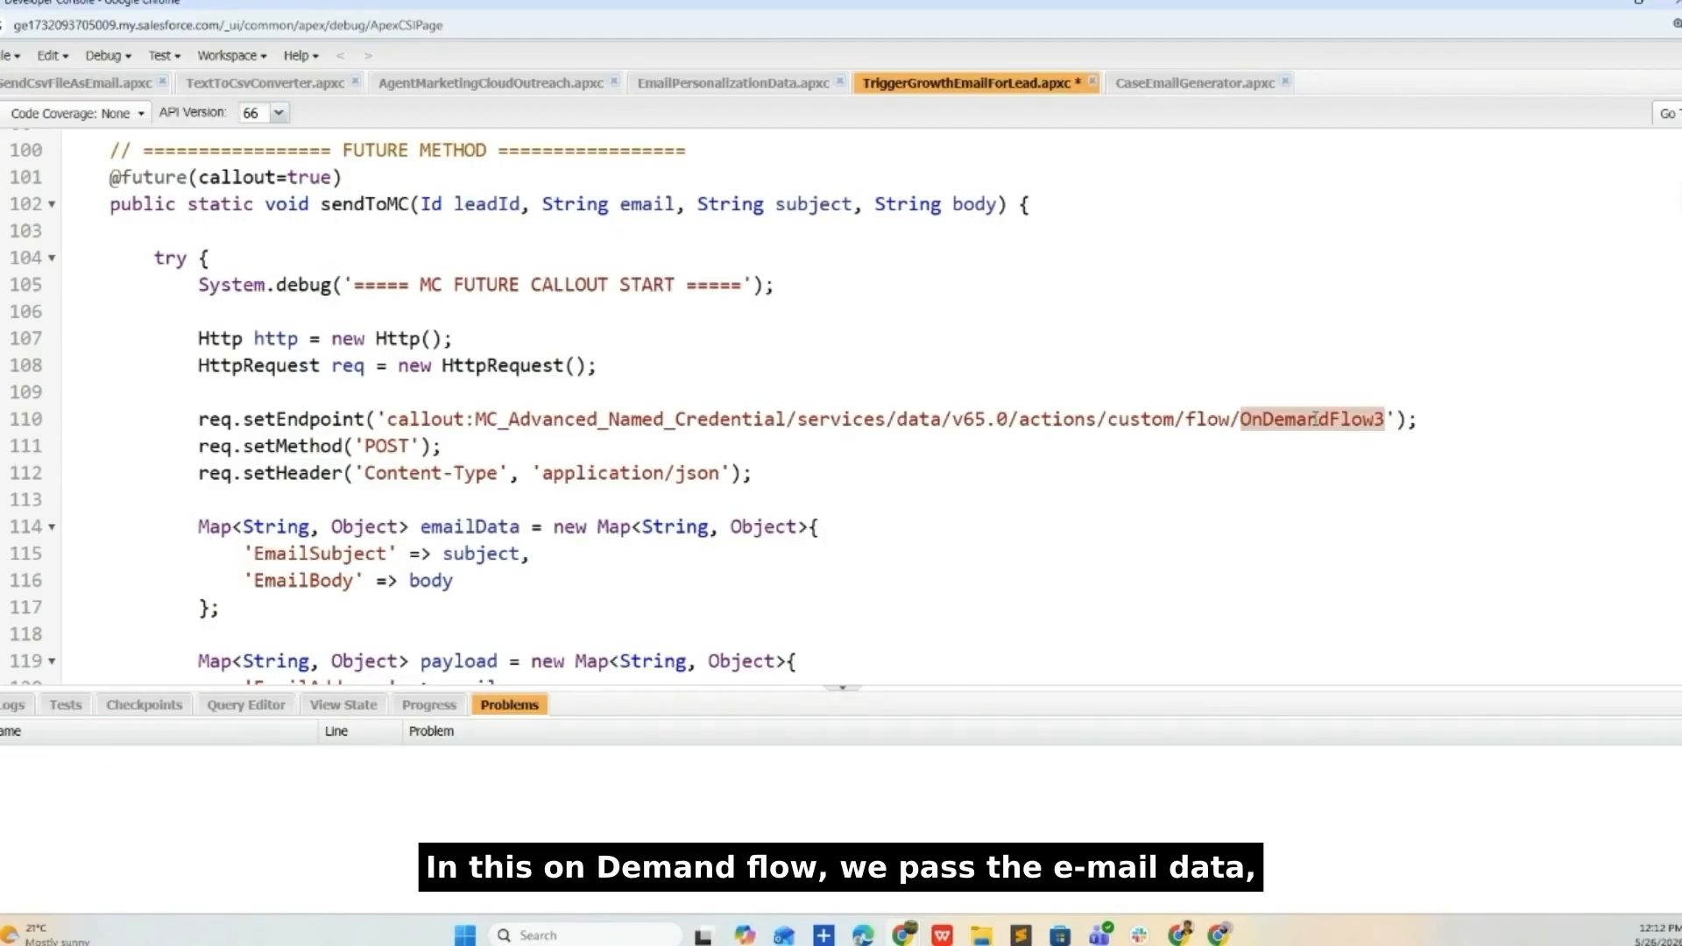
{"action": "scroll", "coordinate": [1032, 473], "scroll_direction": "down", "scroll_amount": 3}
{"action": "scroll", "coordinate": [1033, 474], "scroll_direction": "down", "scroll_amount": 1}
- Highlight the emailData map and its EmailBody, IndividualId, EmailAddress and EmailData keys
{"action": "double_click", "coordinate": [488, 256]}
{"action": "left_click", "coordinate": [319, 289]}
{"action": "double_click", "coordinate": [303, 312]}
{"action": "double_click", "coordinate": [342, 446]}
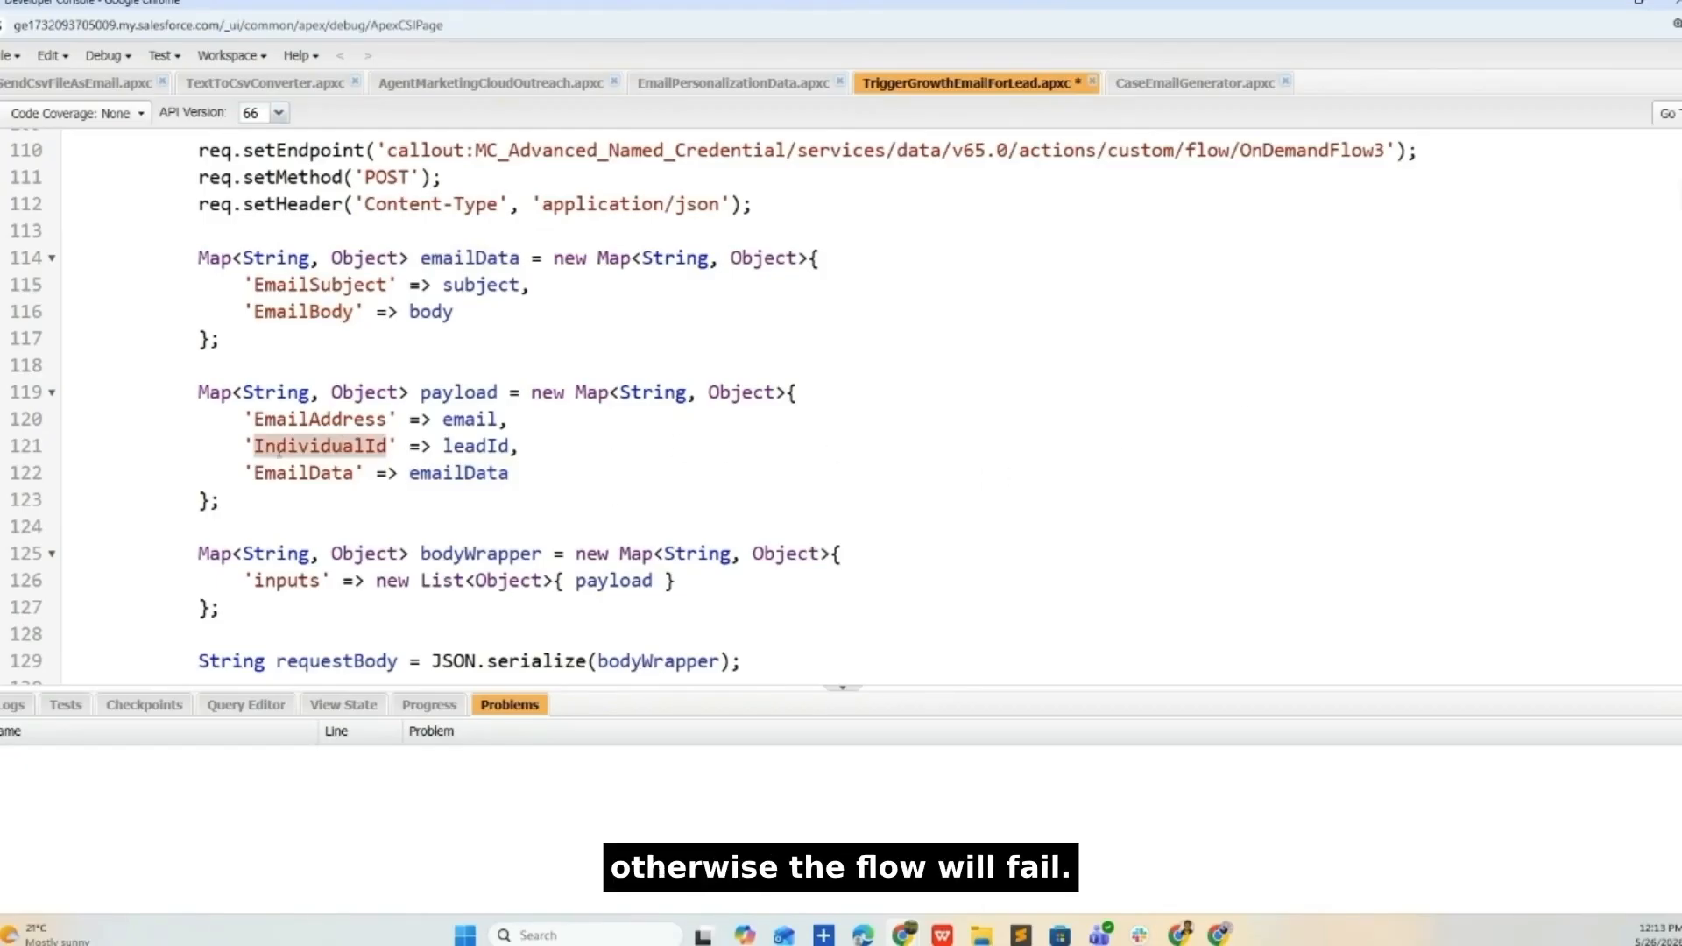
{"action": "double_click", "coordinate": [326, 423]}
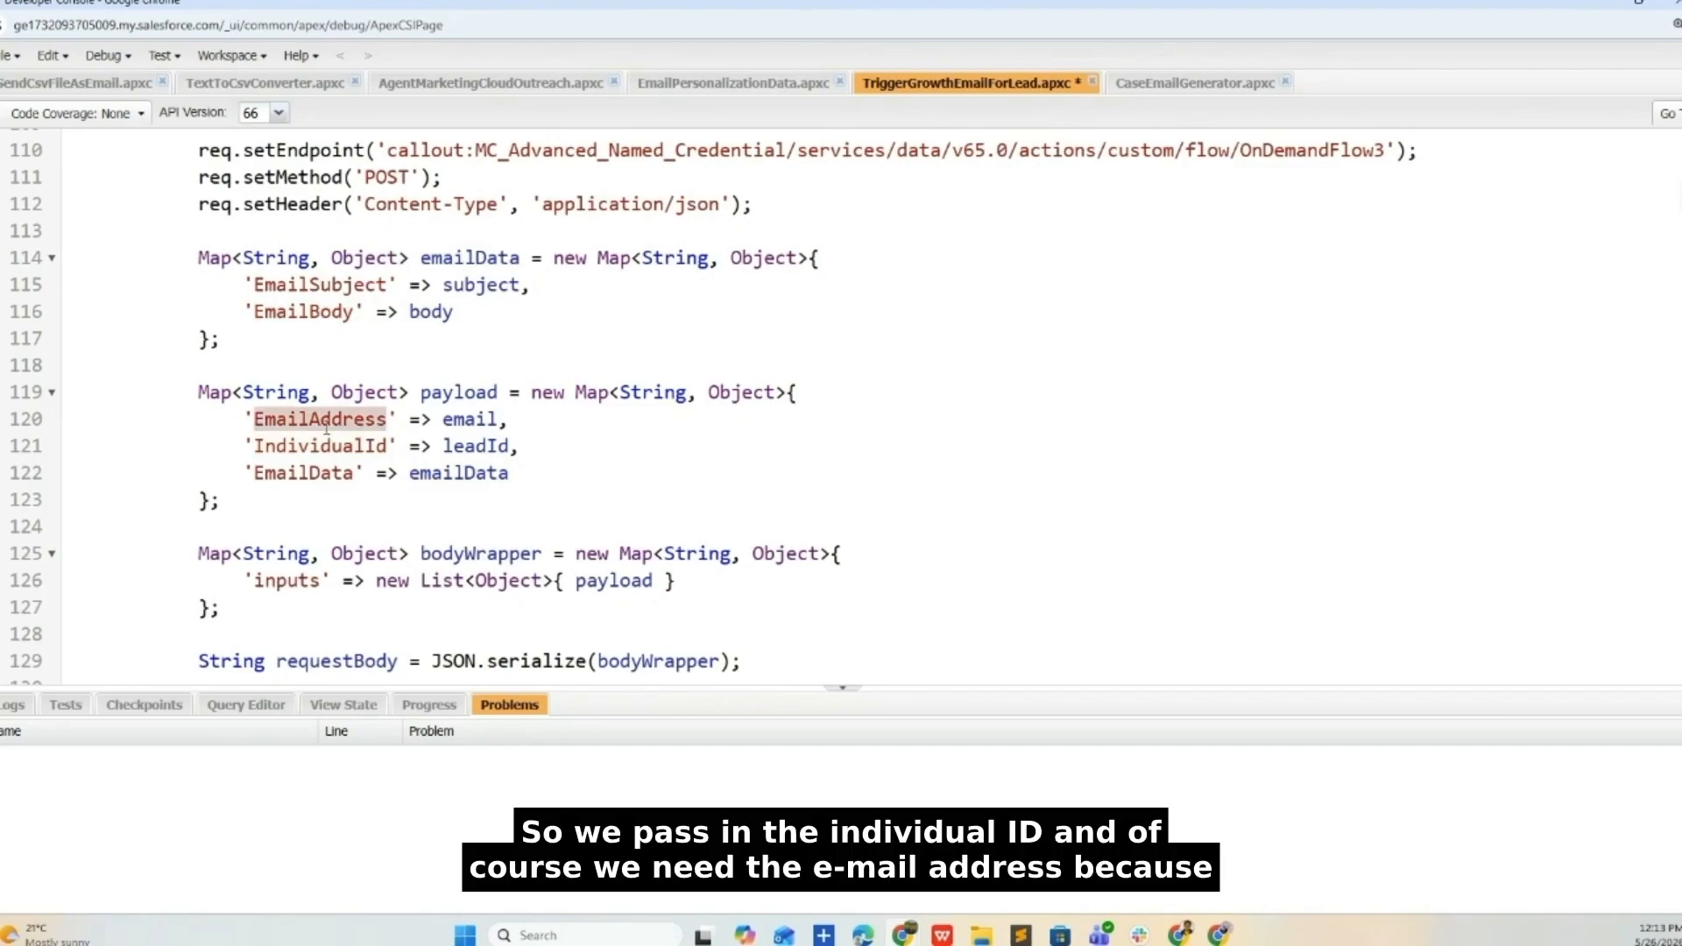
{"action": "left_click", "coordinate": [329, 474]}
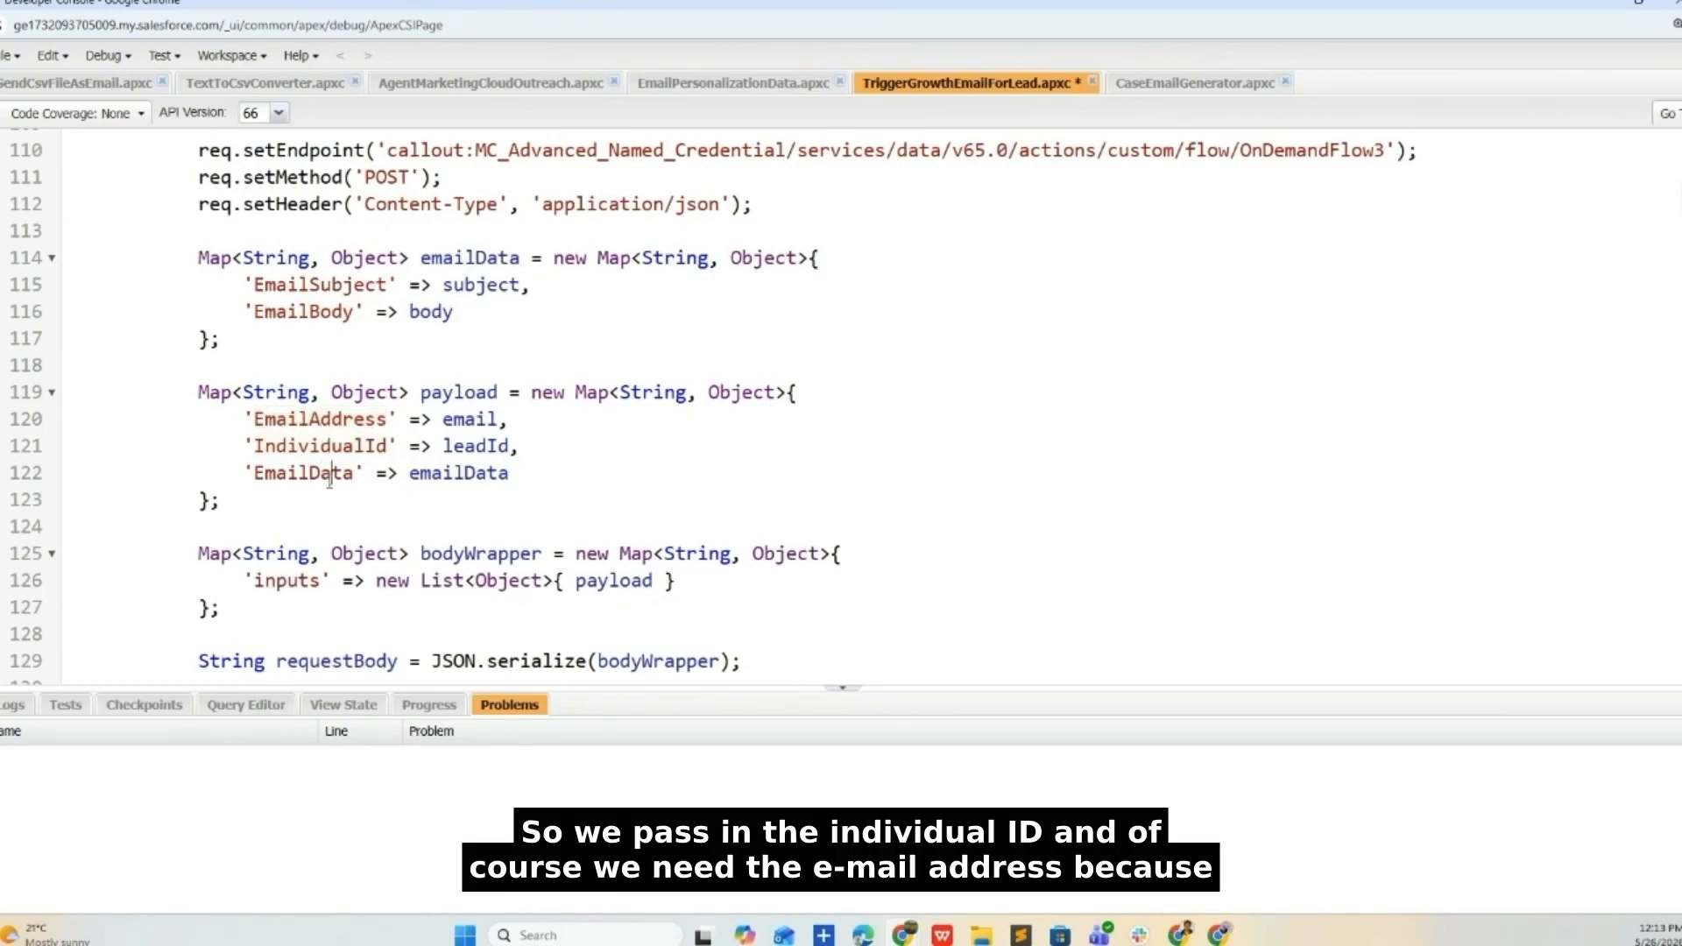
{"action": "double_click", "coordinate": [329, 474]}
- Resize and then minimize the Developer Console to bring back the Agentforce Agents page
{"action": "scroll", "coordinate": [330, 479], "scroll_direction": "down", "scroll_amount": 2}
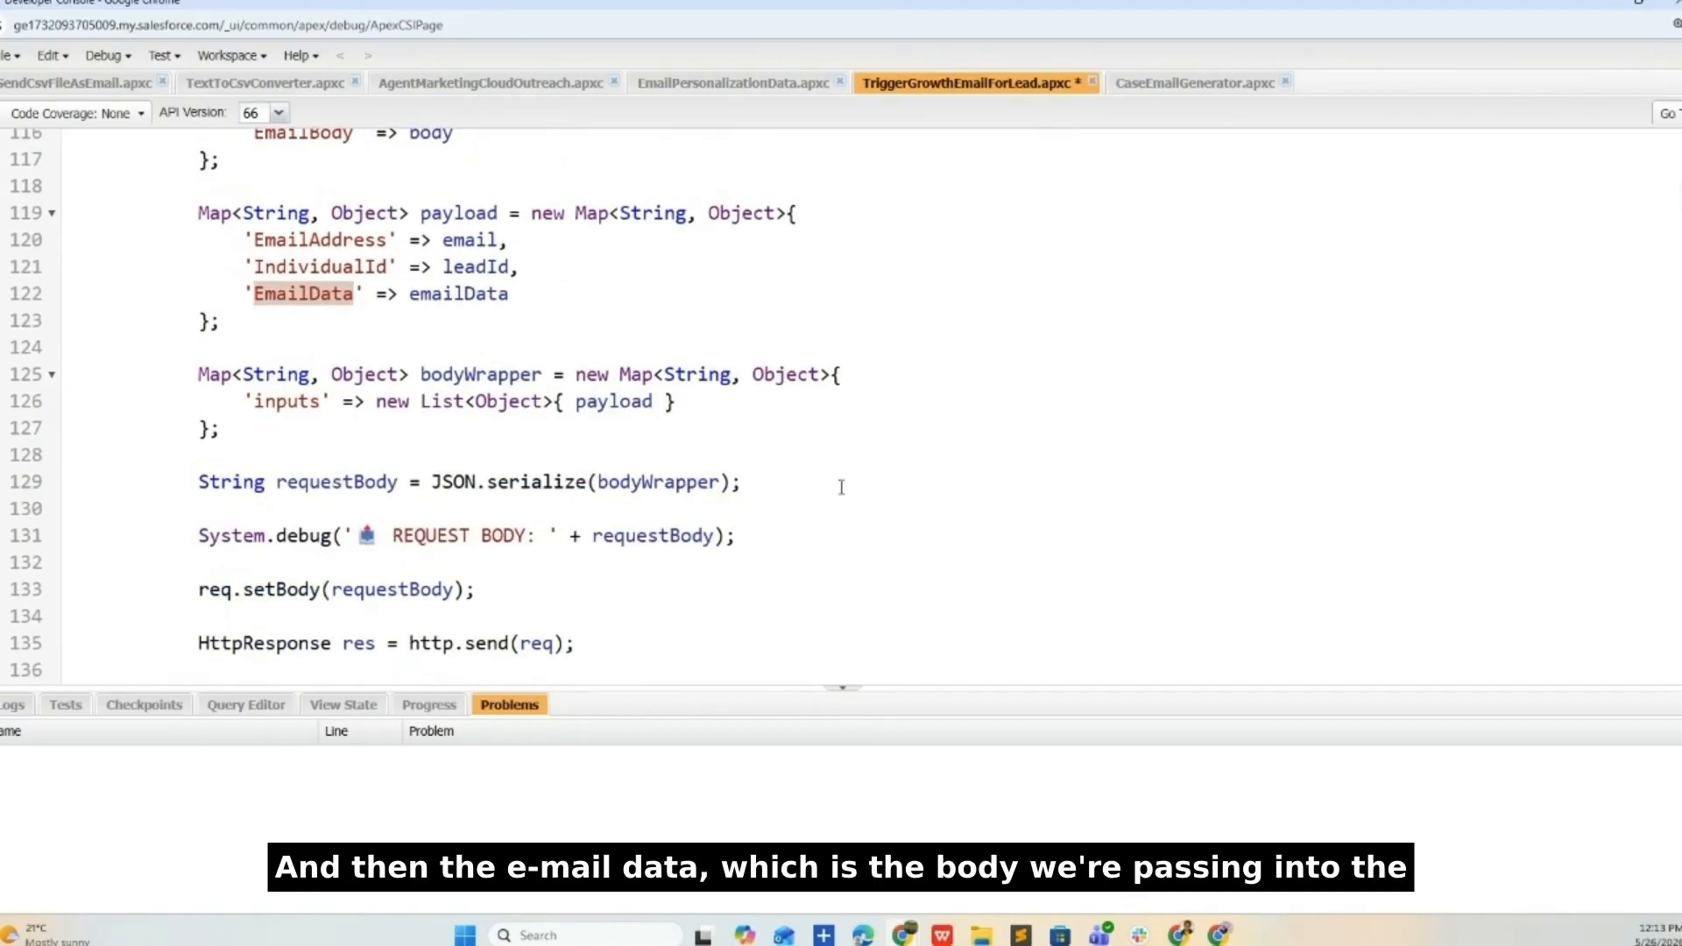
{"action": "scroll", "coordinate": [845, 483], "scroll_direction": "down", "scroll_amount": 3}
{"action": "scroll", "coordinate": [845, 482], "scroll_direction": "up", "scroll_amount": 6}
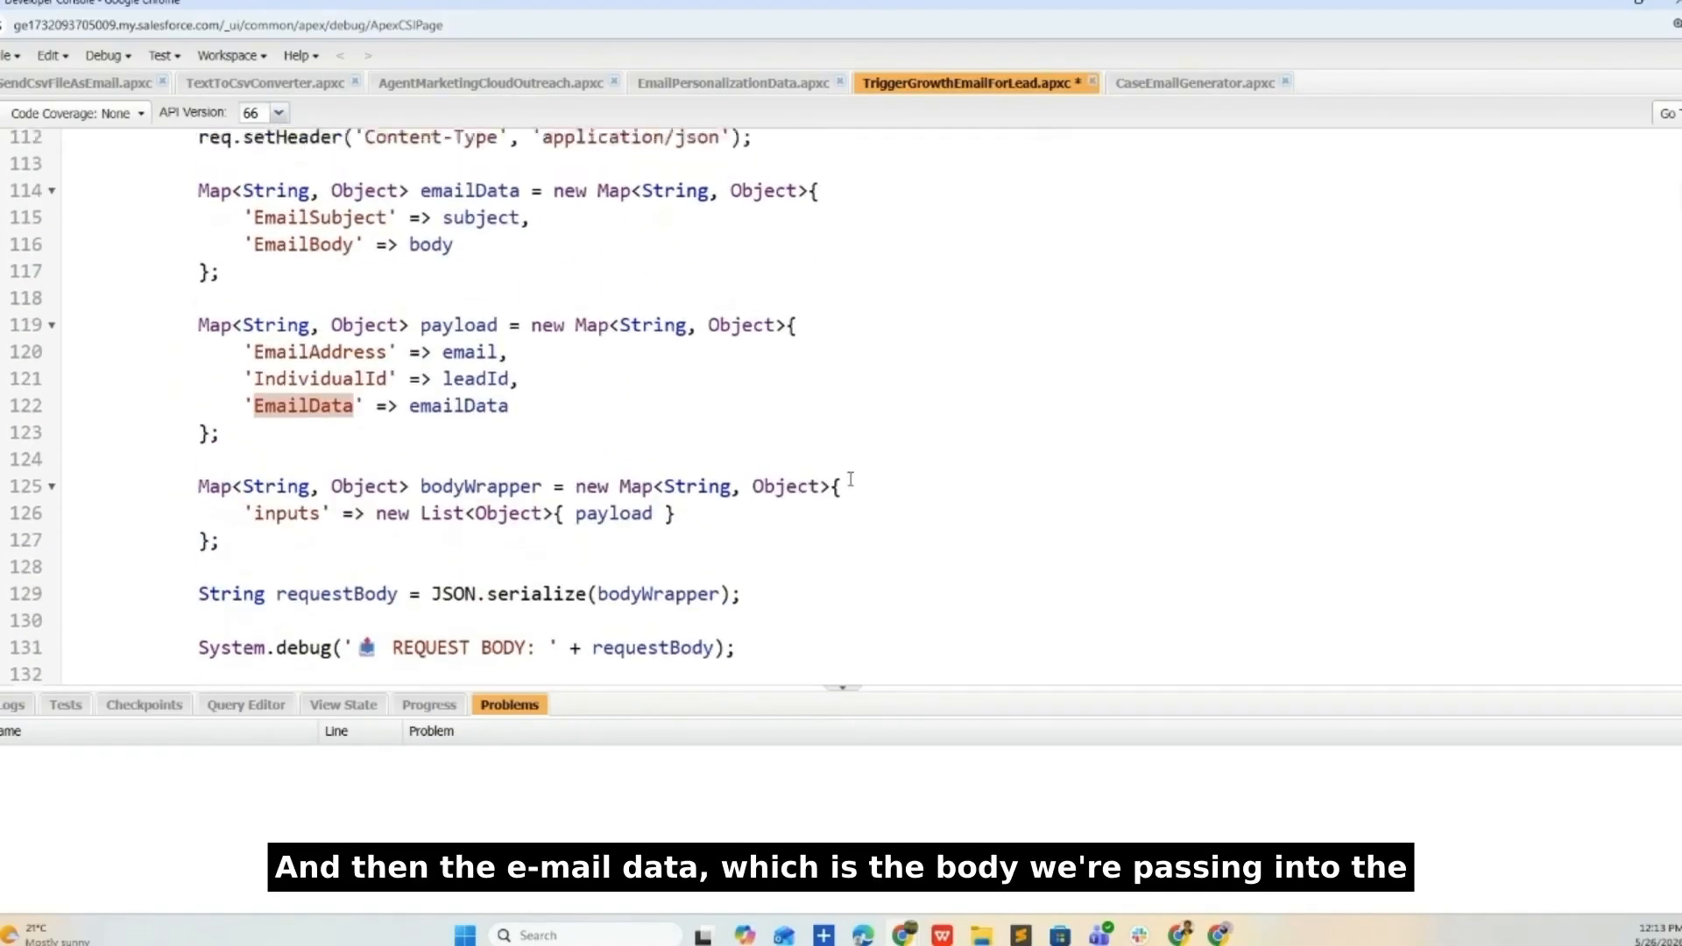
{"action": "left_click", "coordinate": [1641, 11]}
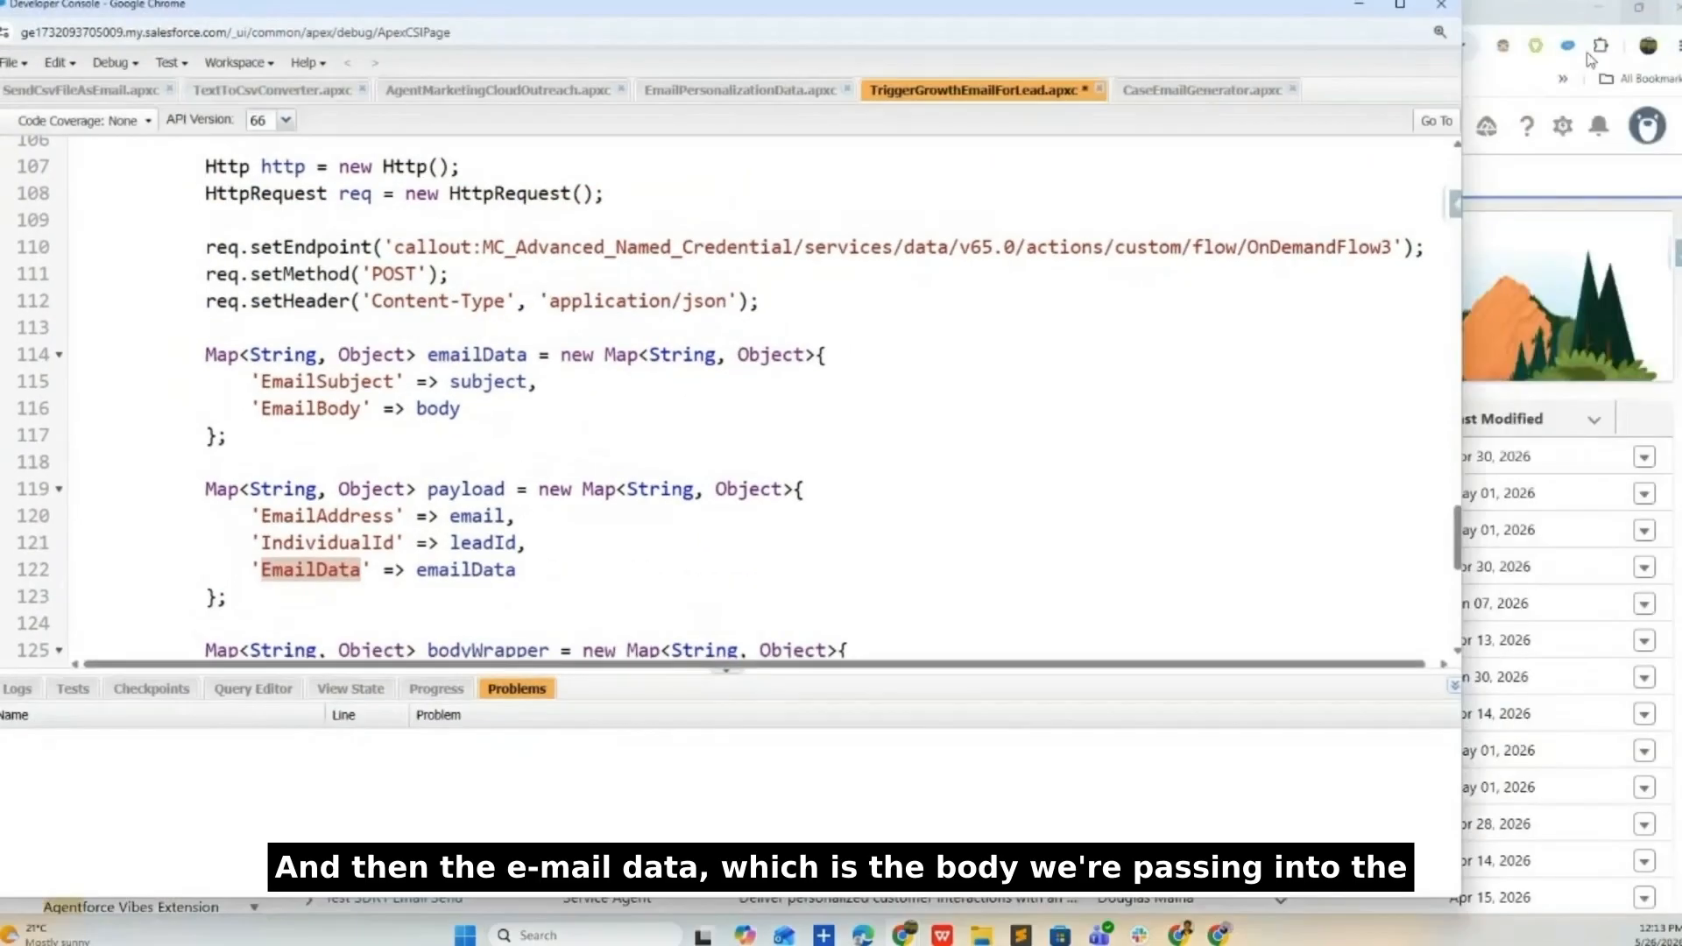
{"action": "left_click", "coordinate": [1400, 5]}
{"action": "left_click", "coordinate": [1600, 7]}
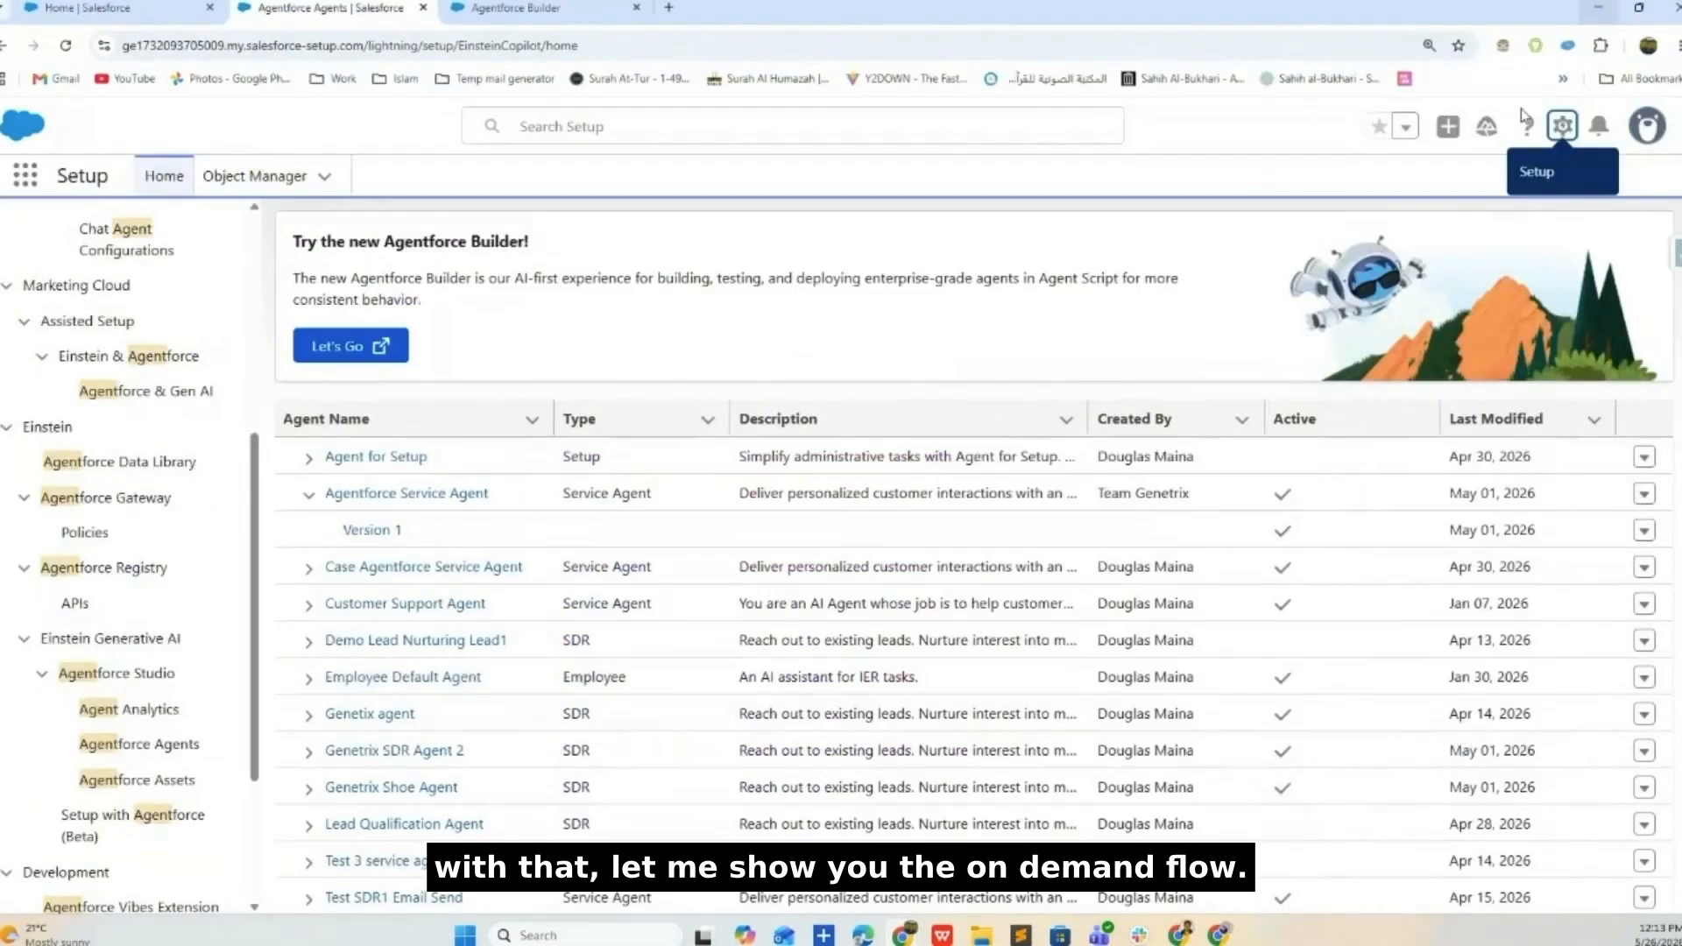
- Go to the Home tab's flows list, zoom the page in, and open the OnDemandFlow3 record
{"action": "left_click", "coordinate": [105, 10]}
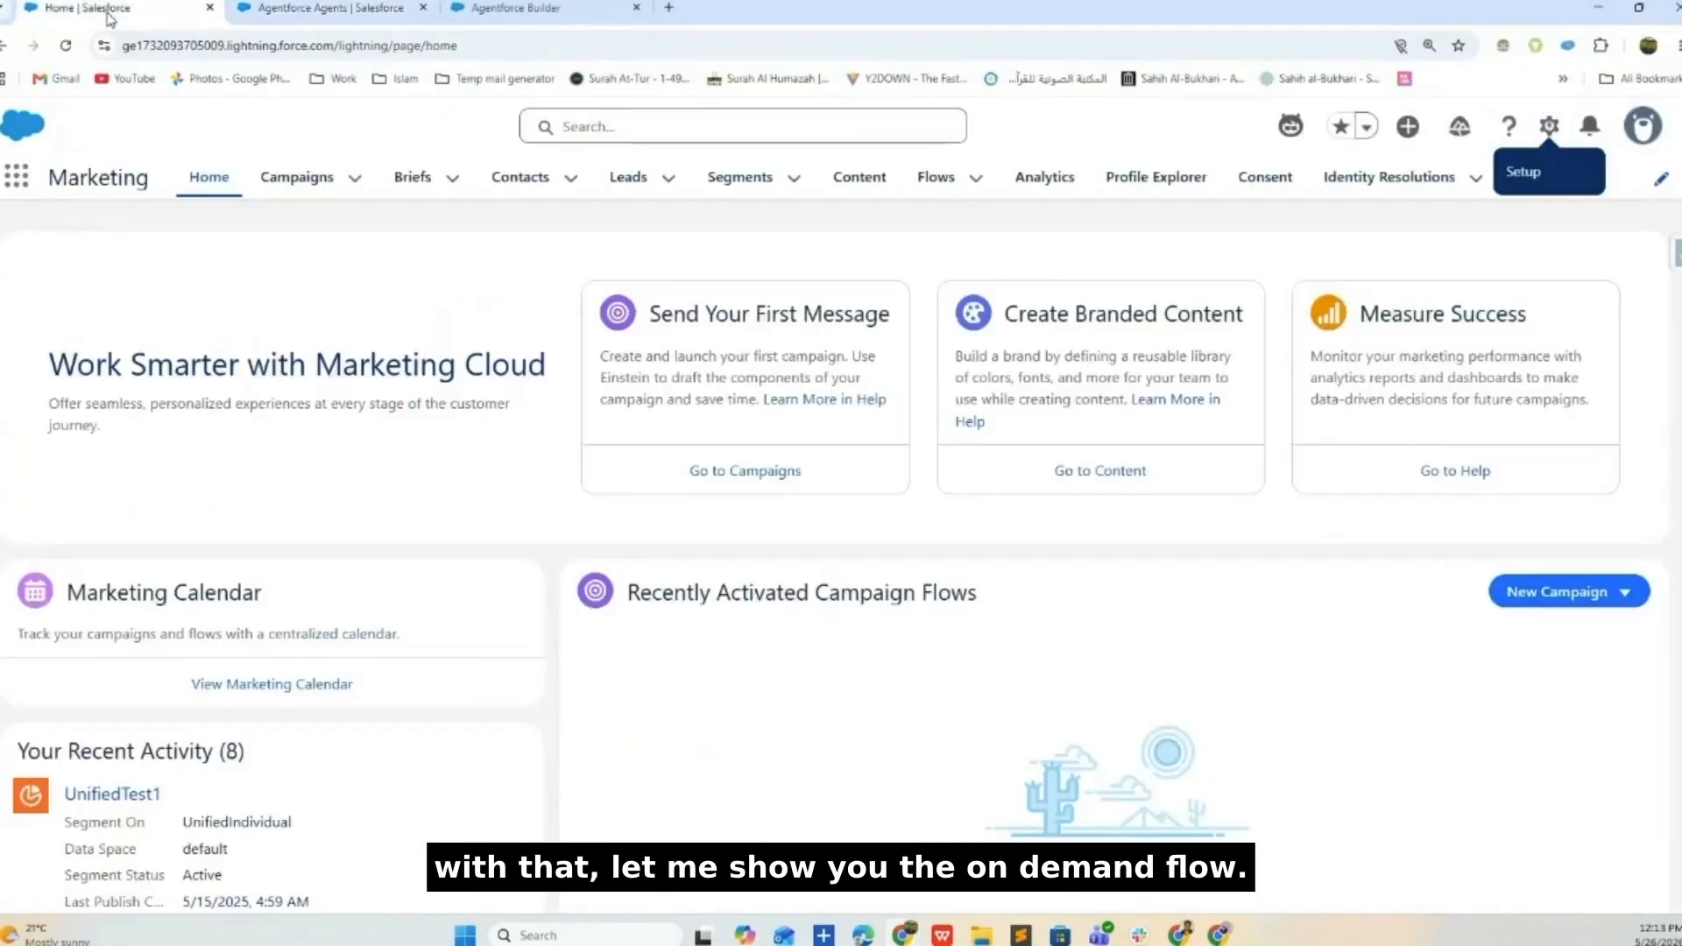
{"action": "left_click", "coordinate": [929, 178]}
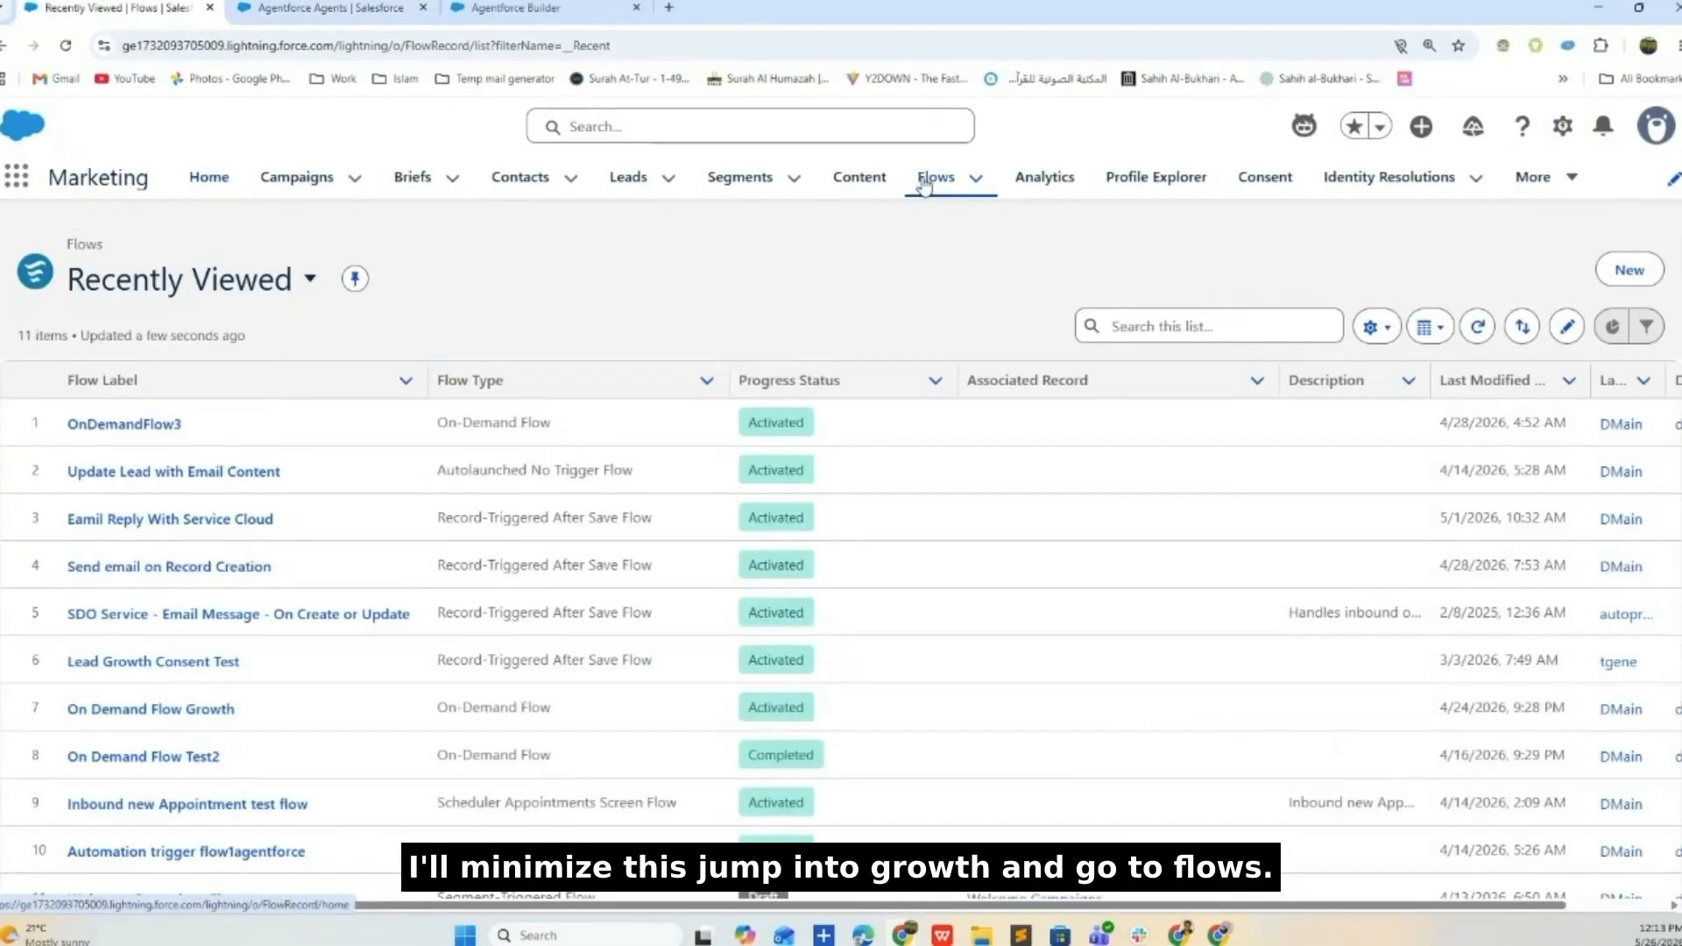
{"action": "left_click", "coordinate": [1674, 45]}
{"action": "left_click", "coordinate": [1632, 405]}
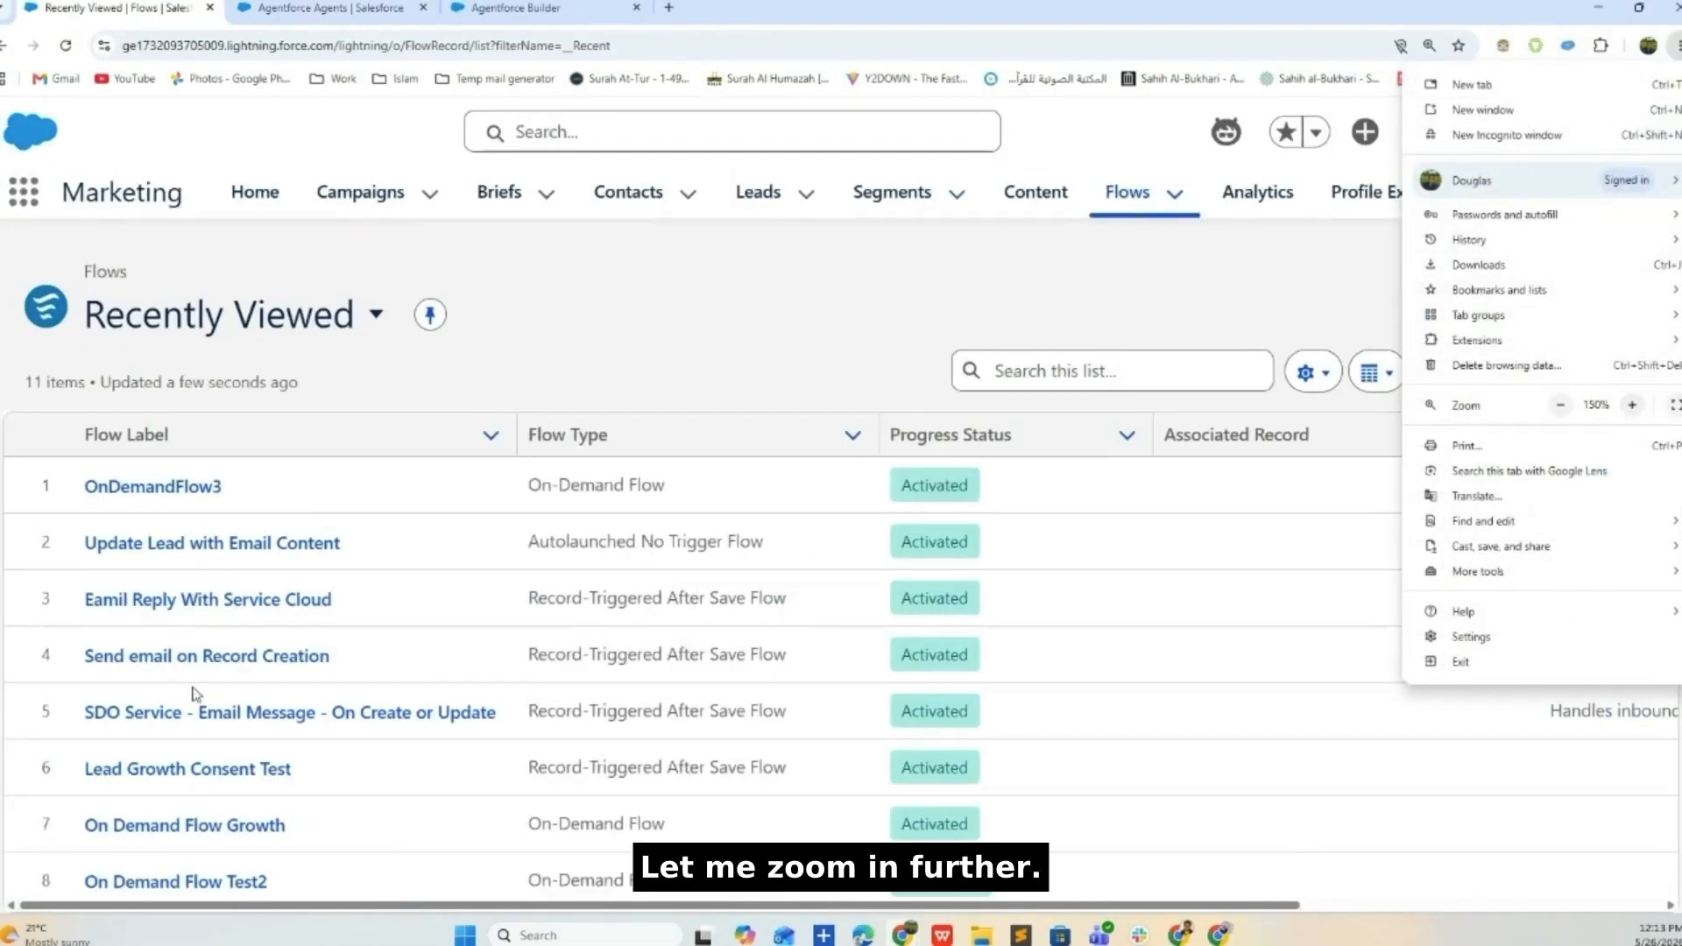
{"action": "left_click", "coordinate": [204, 488]}
{"action": "left_click", "coordinate": [204, 488]}
- Launch OnDemandFlow3 in Flow Builder and switch to its loading tab
{"action": "scroll", "coordinate": [987, 221], "scroll_direction": "down", "scroll_amount": 3}
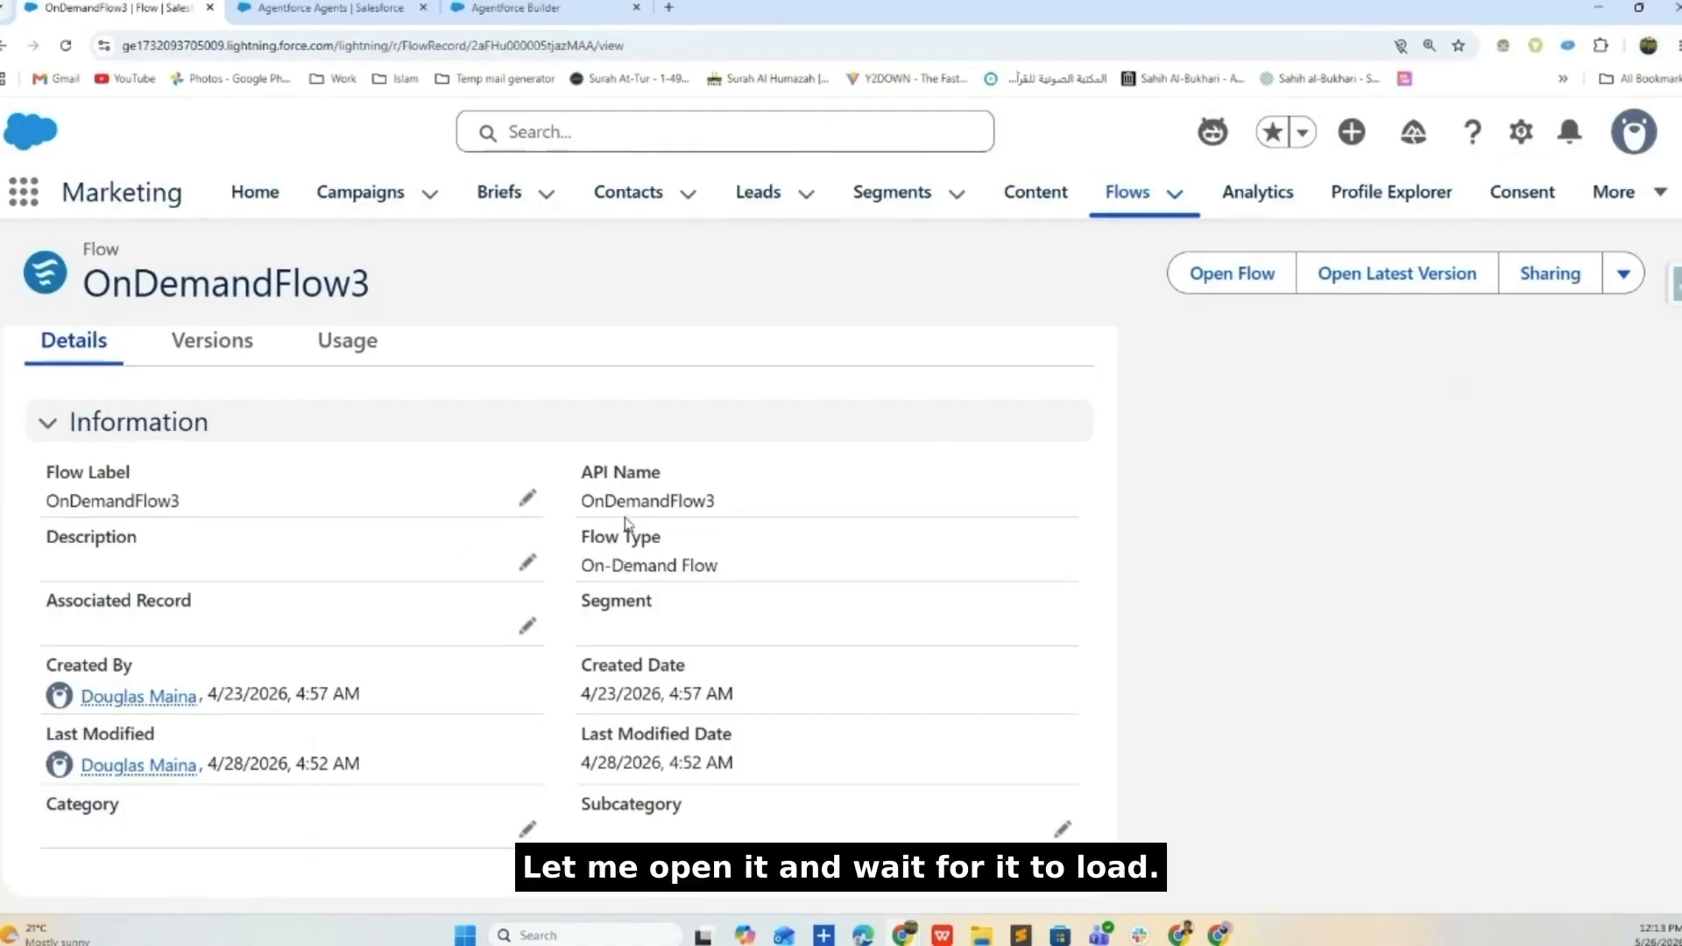
{"action": "left_click", "coordinate": [1233, 275]}
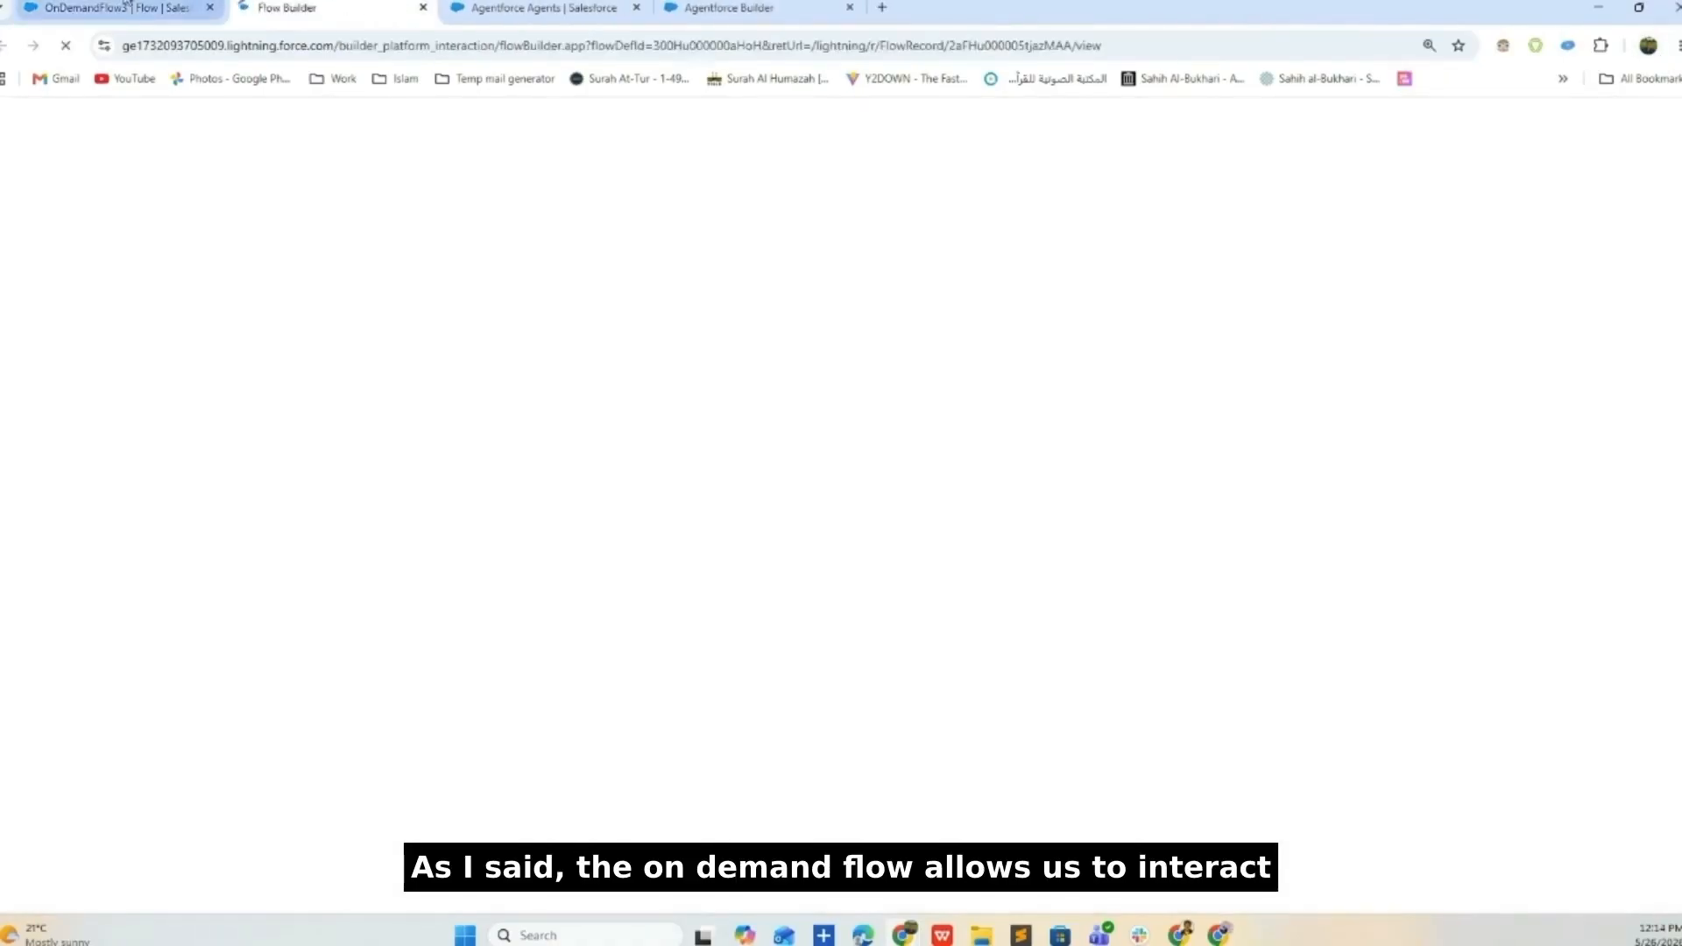
{"action": "left_click", "coordinate": [127, 7]}
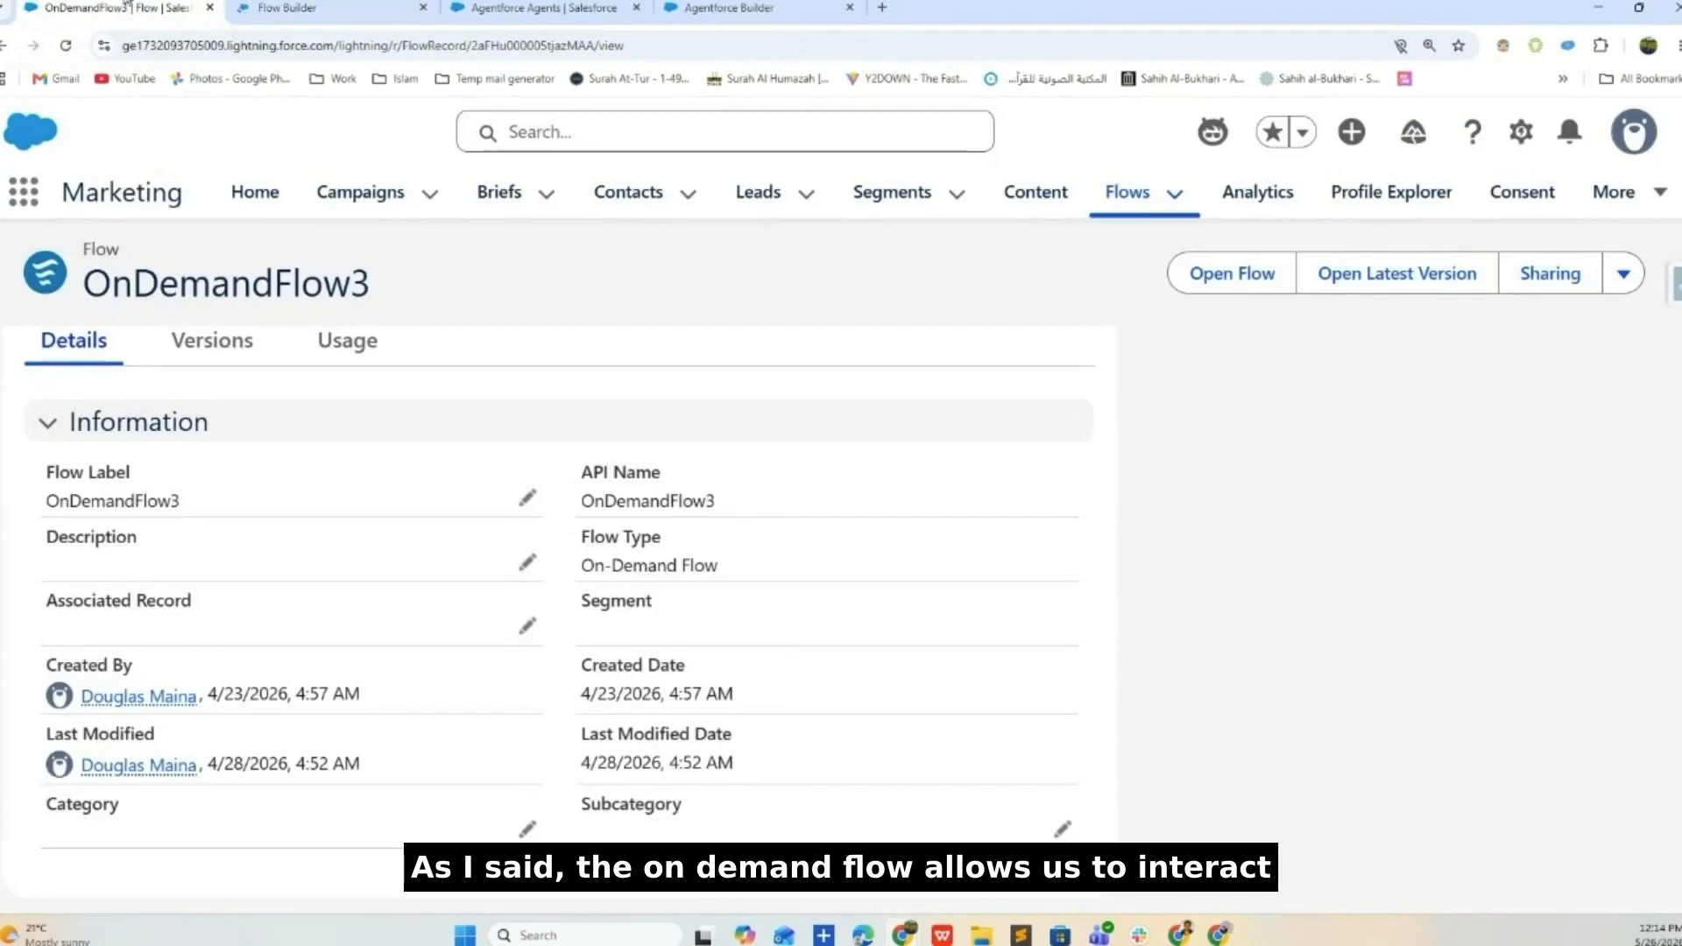
{"action": "left_click", "coordinate": [263, 7]}
{"action": "left_click", "coordinate": [114, 7]}
{"action": "left_click", "coordinate": [280, 7]}
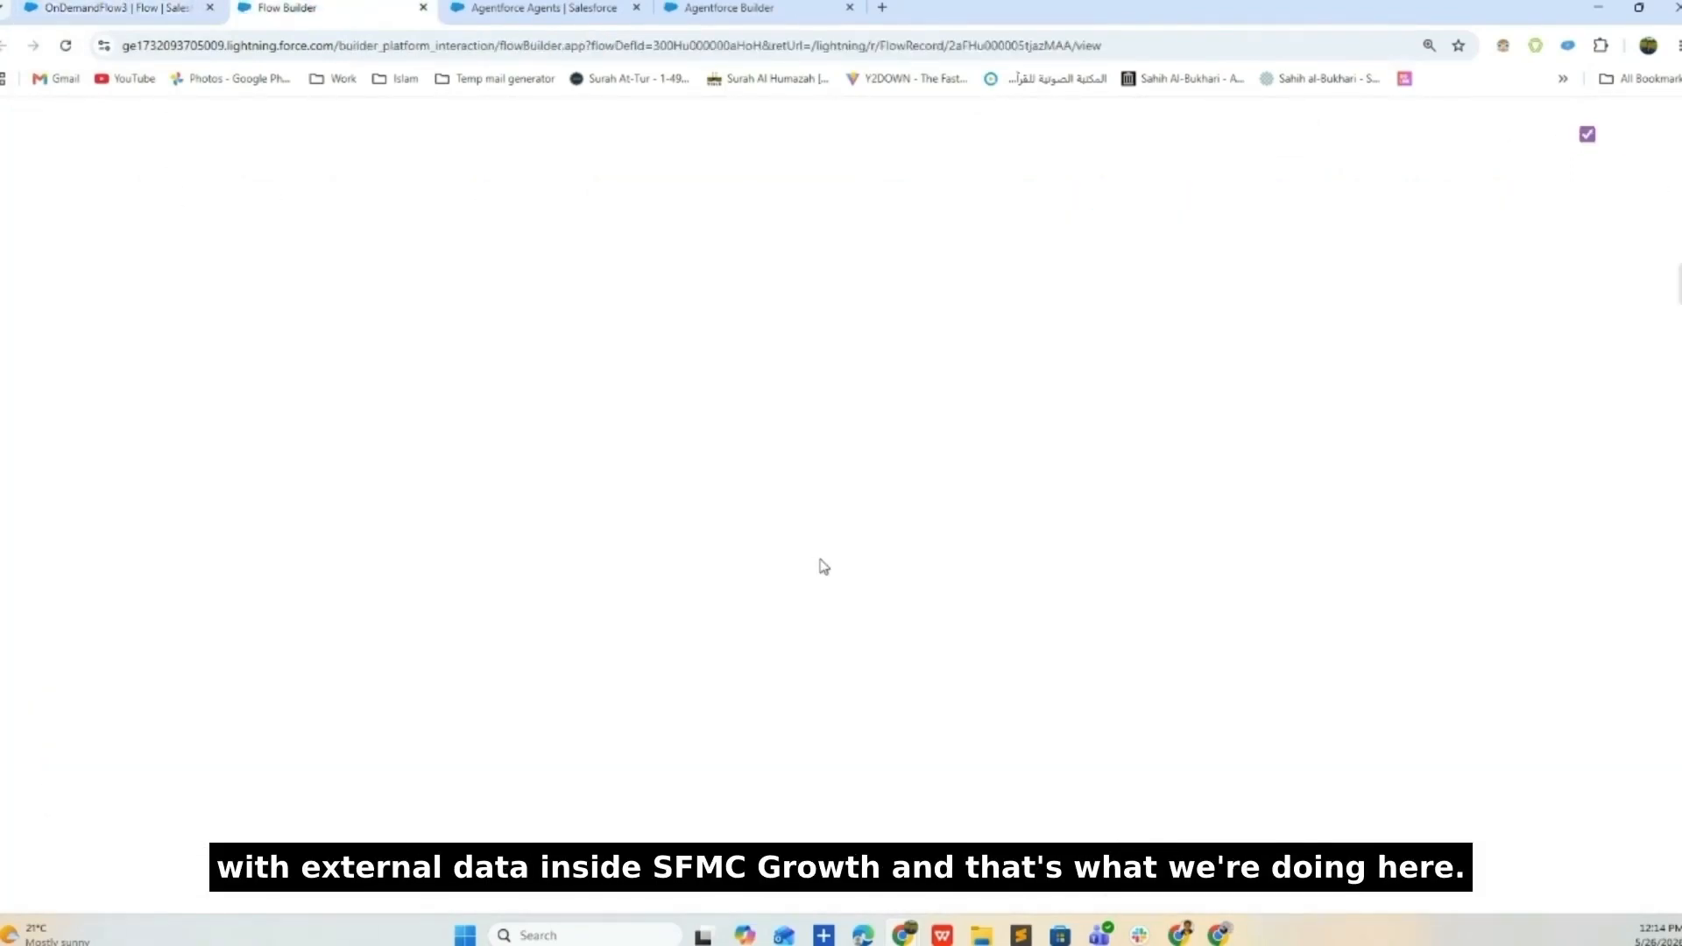
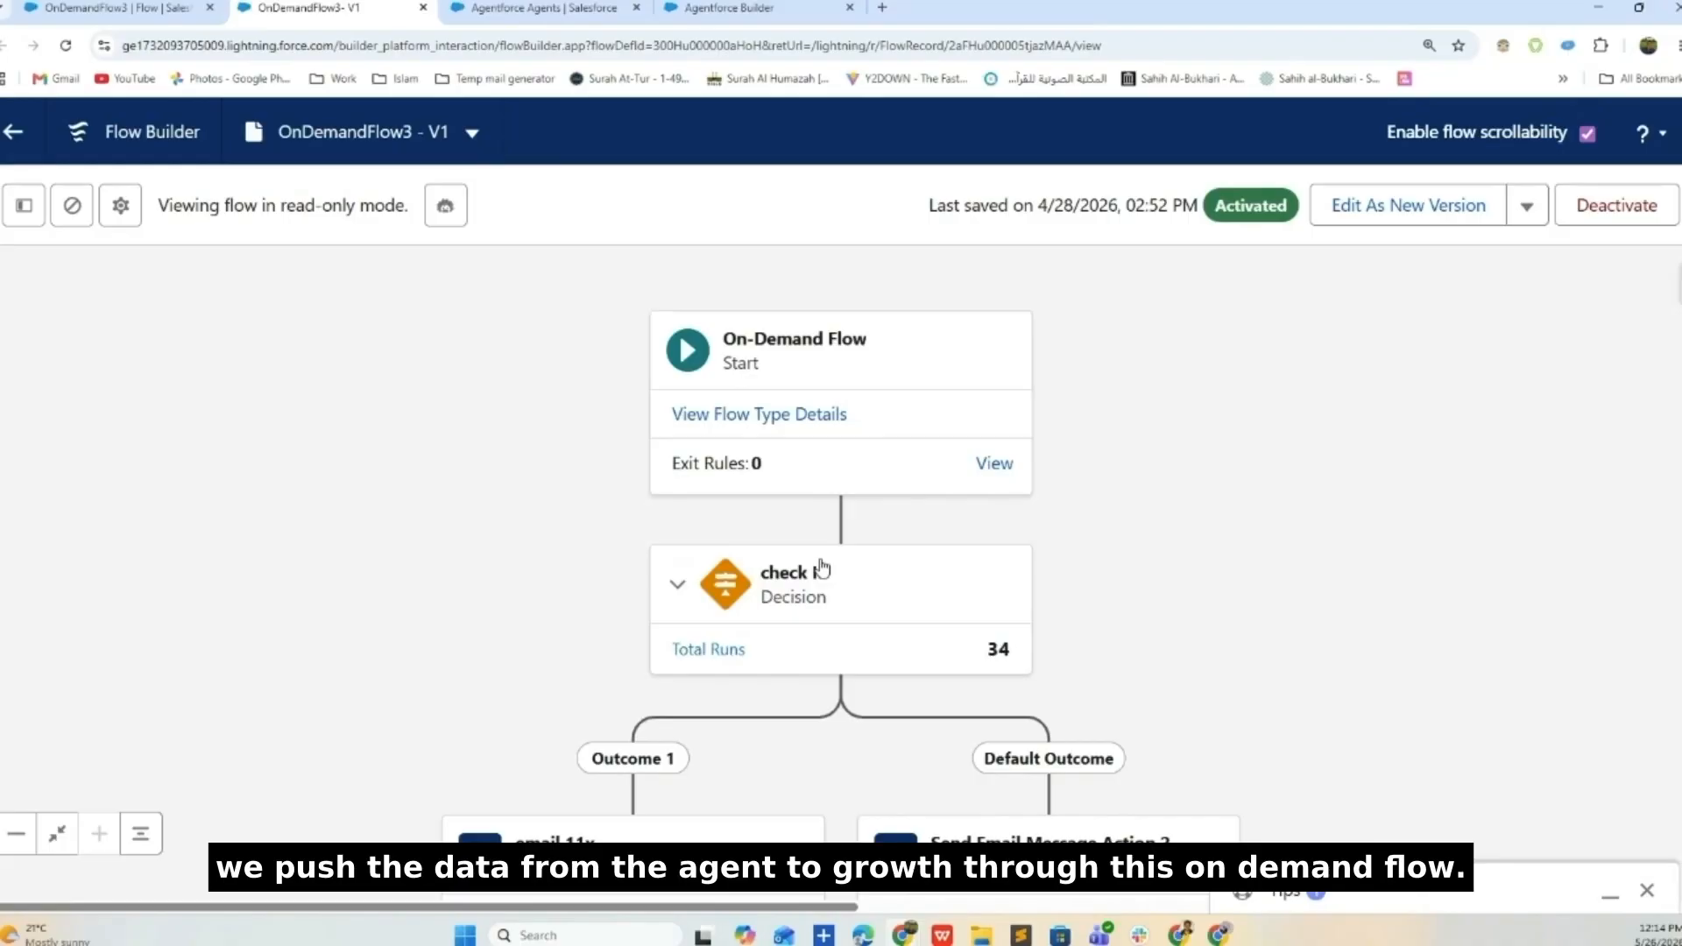
- Inspect the check ID decision's condition, zooming the browser out to see its settings
{"action": "scroll", "coordinate": [1227, 444], "scroll_direction": "down", "scroll_amount": 2}
{"action": "scroll", "coordinate": [1232, 526], "scroll_direction": "up", "scroll_amount": 1}
{"action": "scroll", "coordinate": [1259, 546], "scroll_direction": "down", "scroll_amount": 2}
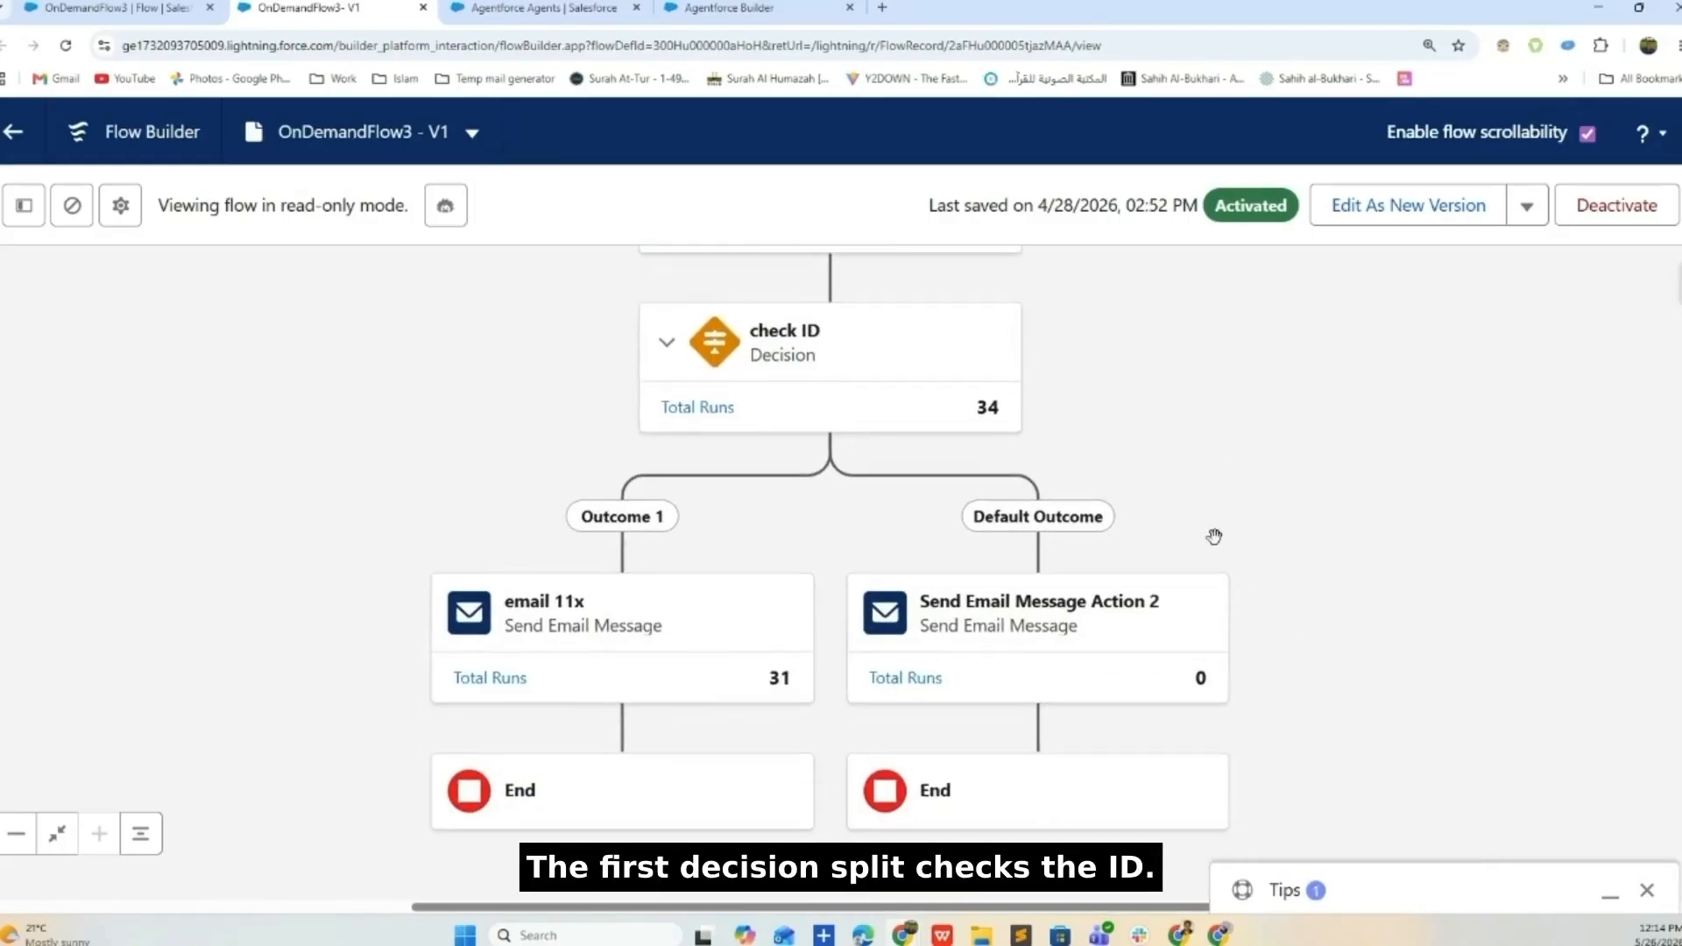
{"action": "left_click", "coordinate": [849, 360]}
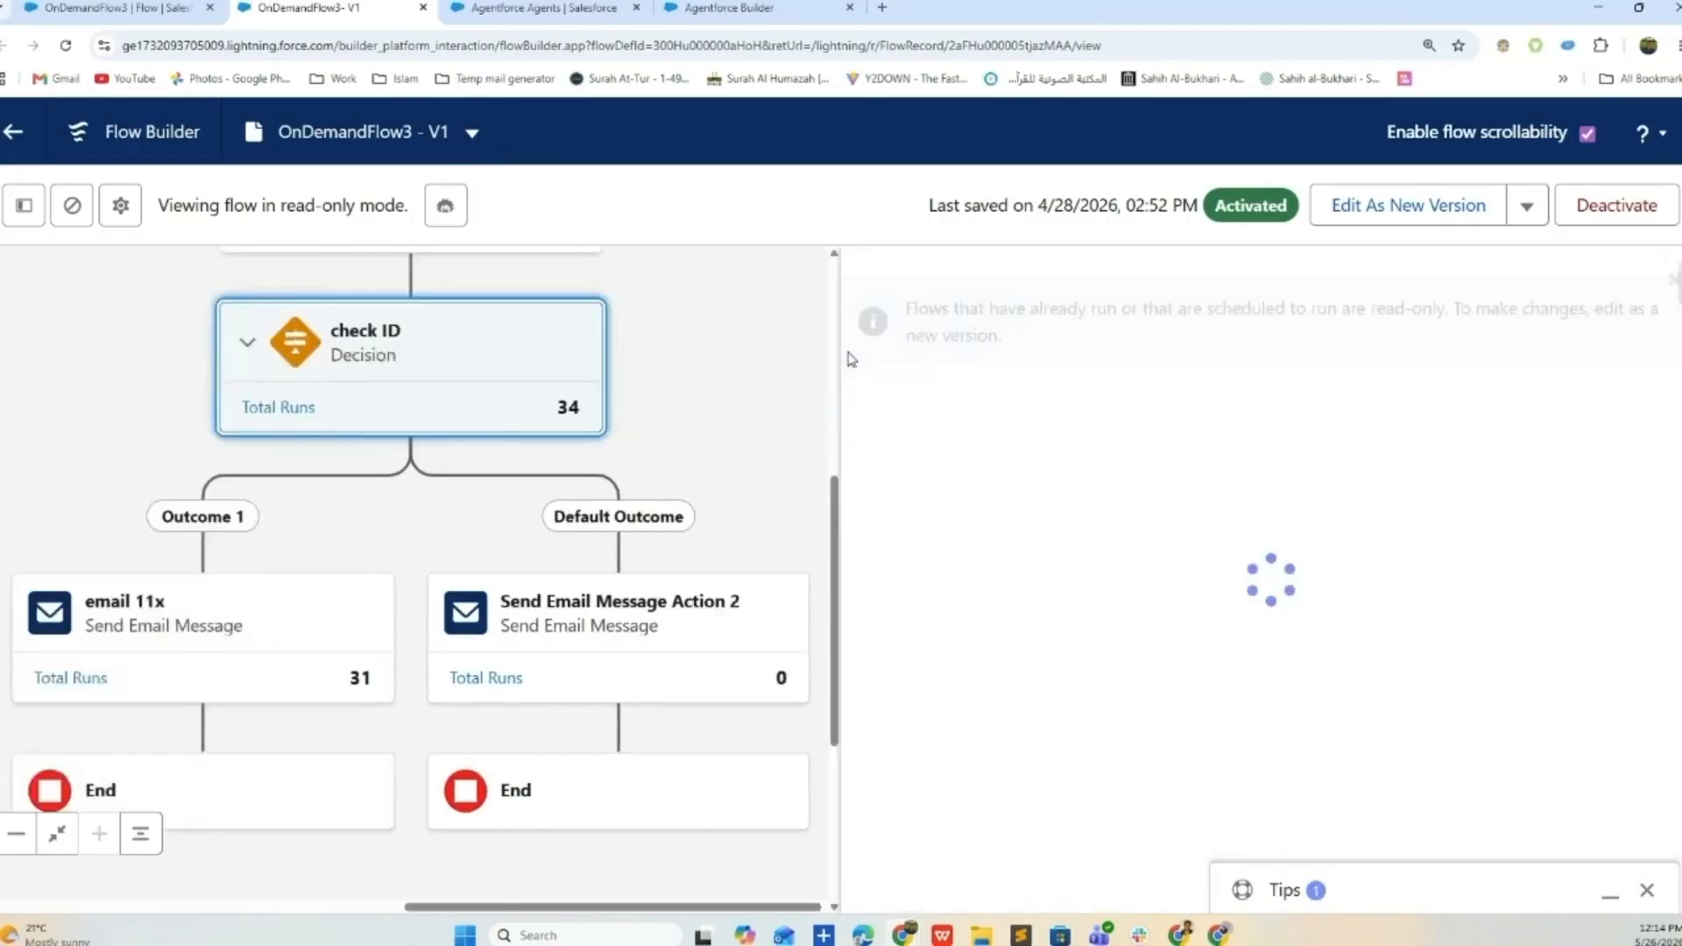
{"action": "scroll", "coordinate": [899, 708], "scroll_direction": "down", "scroll_amount": 2}
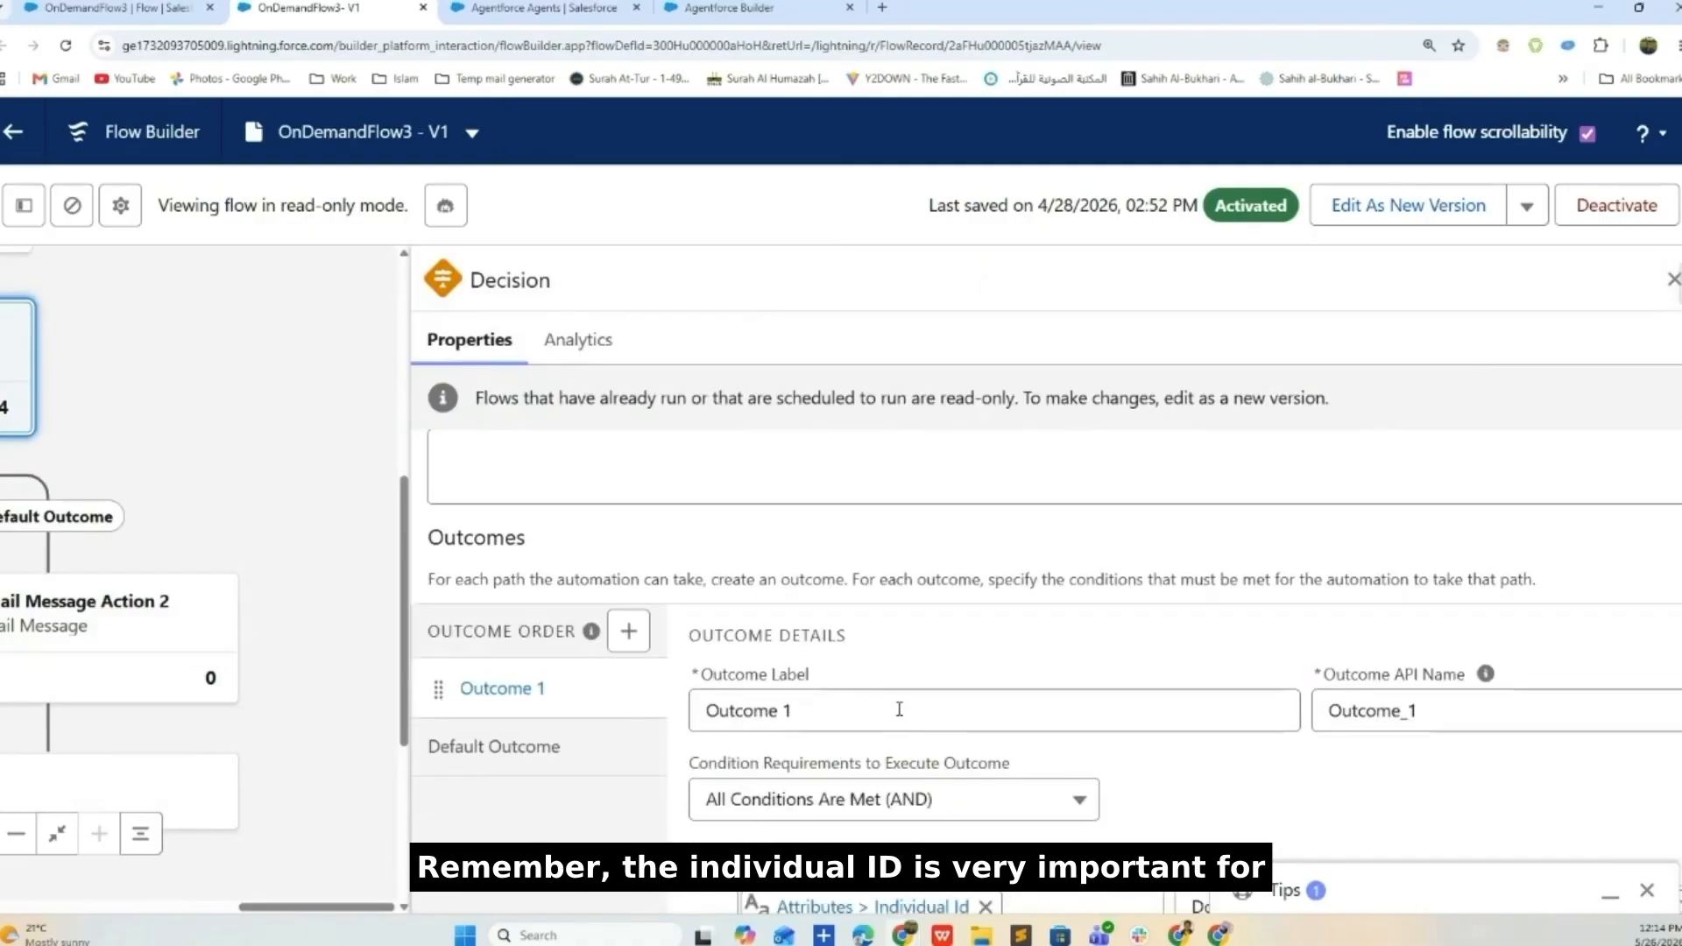
{"action": "left_click", "coordinate": [1648, 890]}
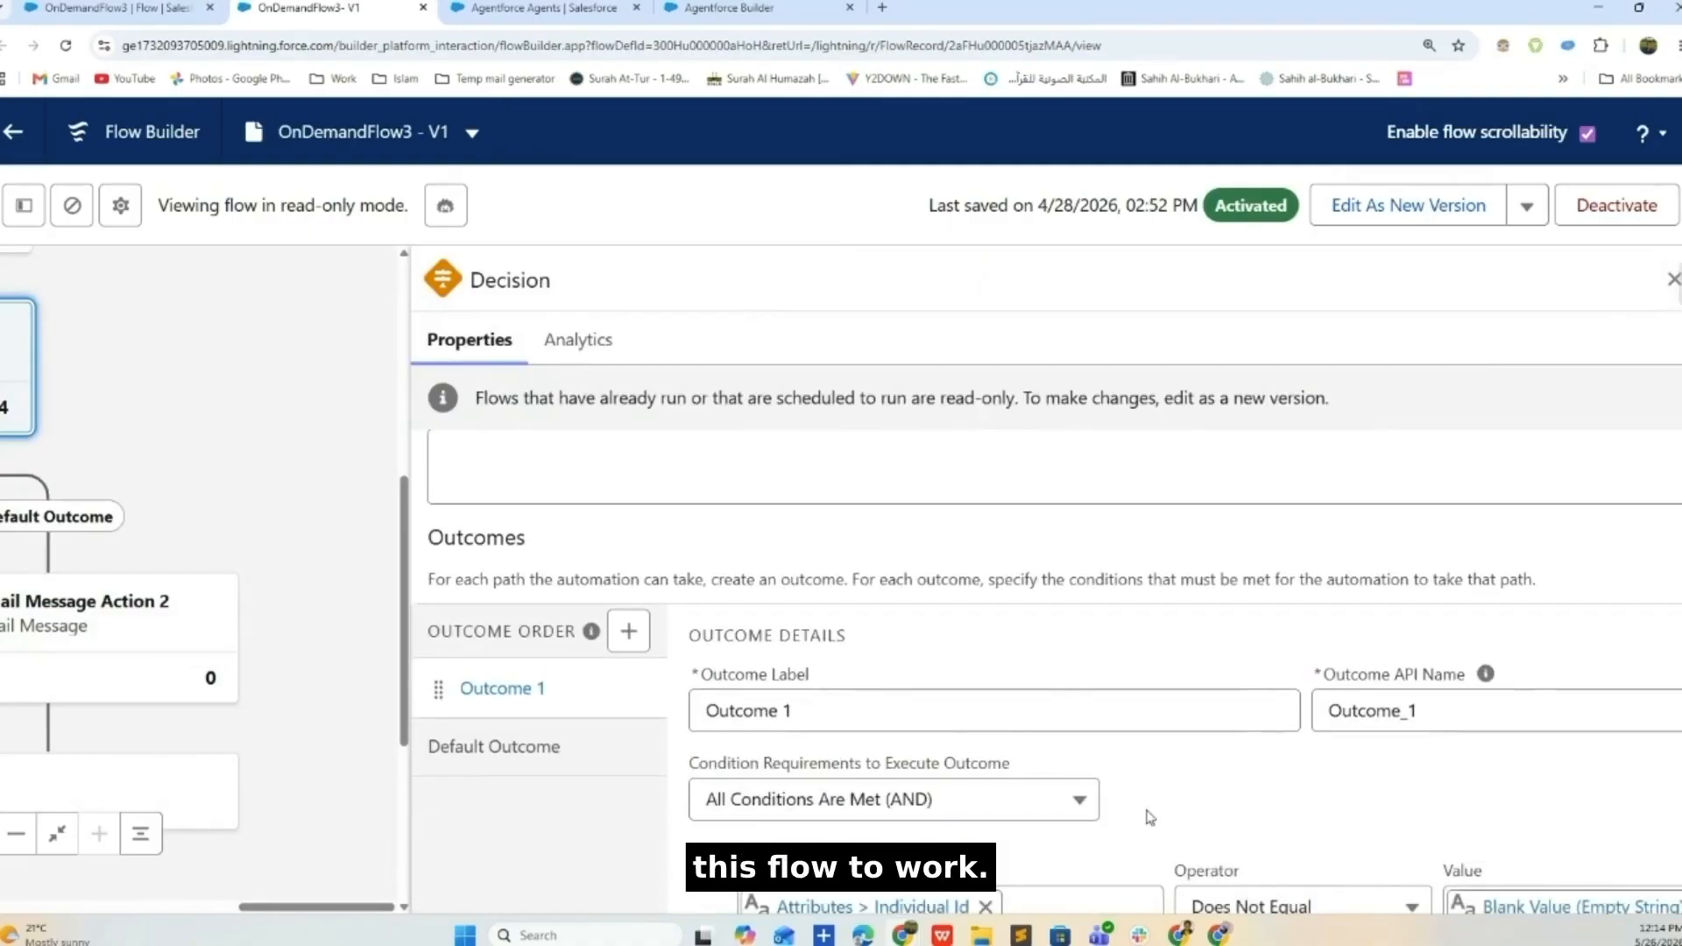
{"action": "left_click", "coordinate": [1676, 45]}
{"action": "left_click", "coordinate": [1559, 405]}
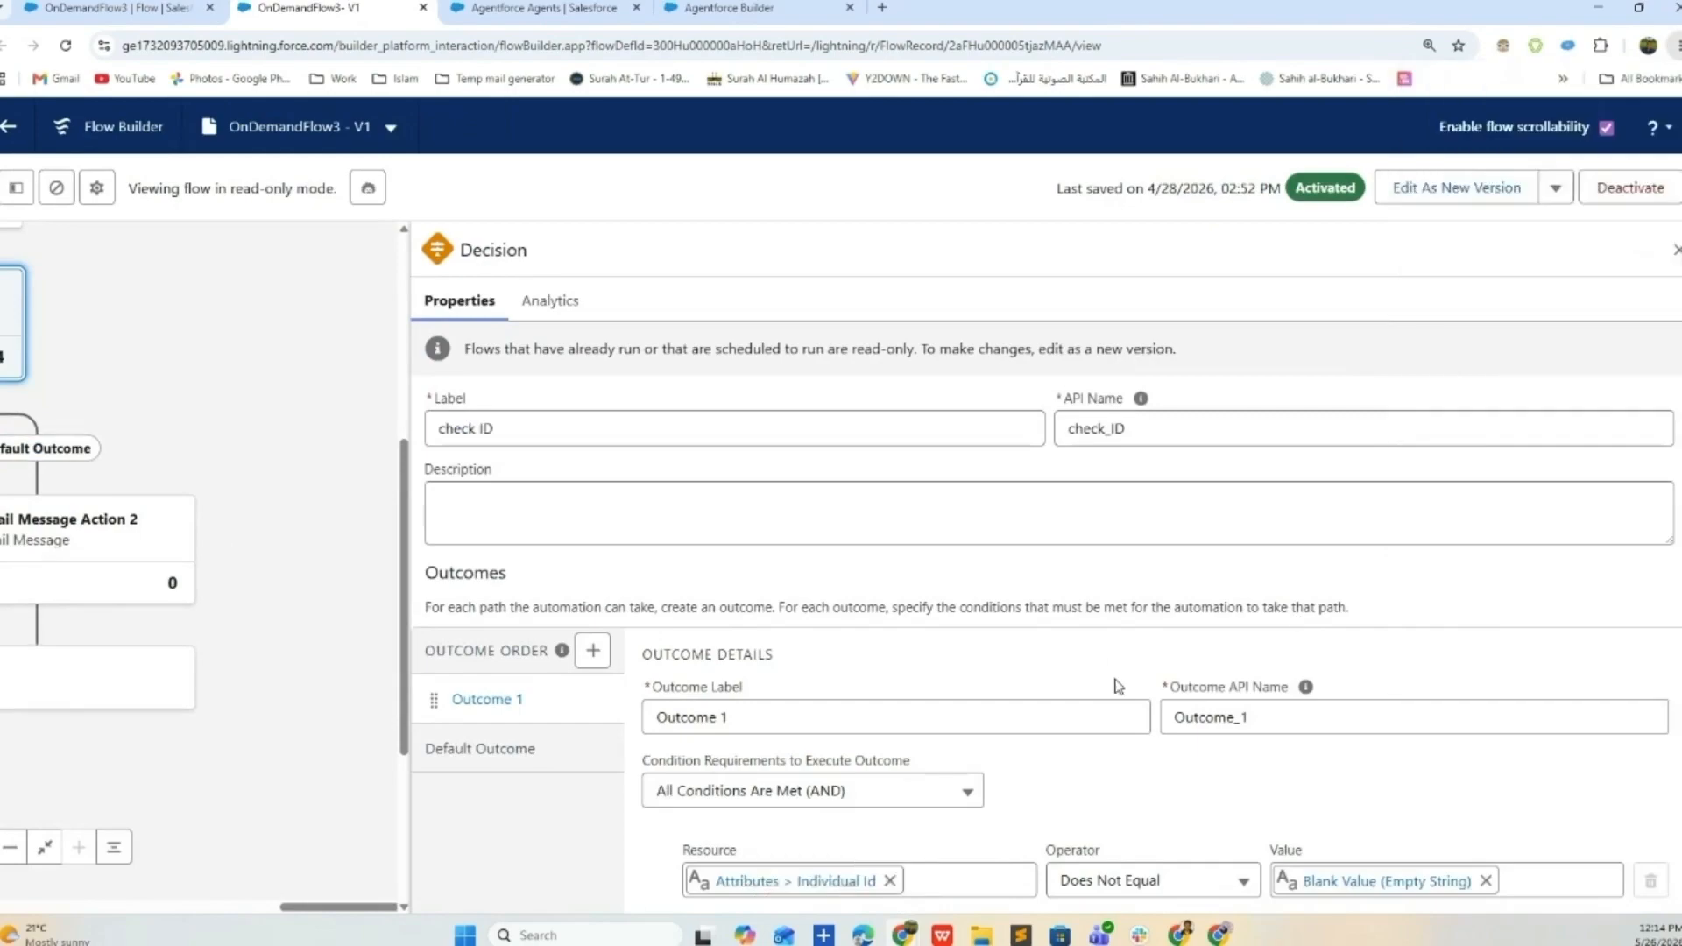
{"action": "left_click", "coordinate": [1127, 687]}
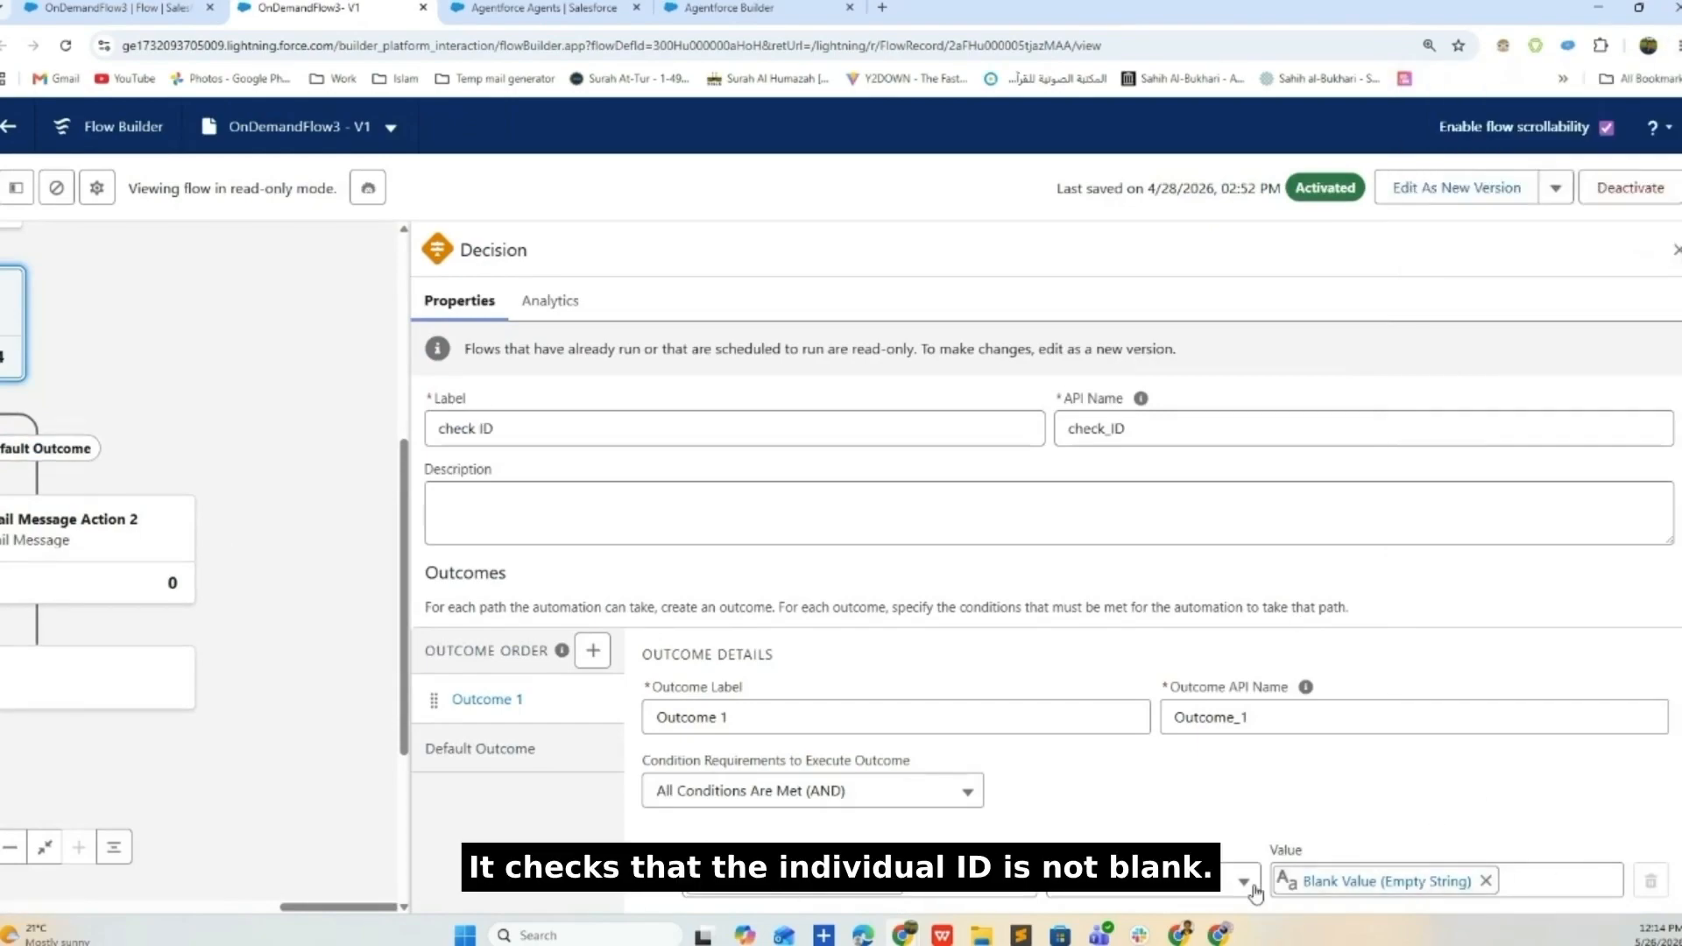
{"action": "left_click", "coordinate": [1676, 250]}
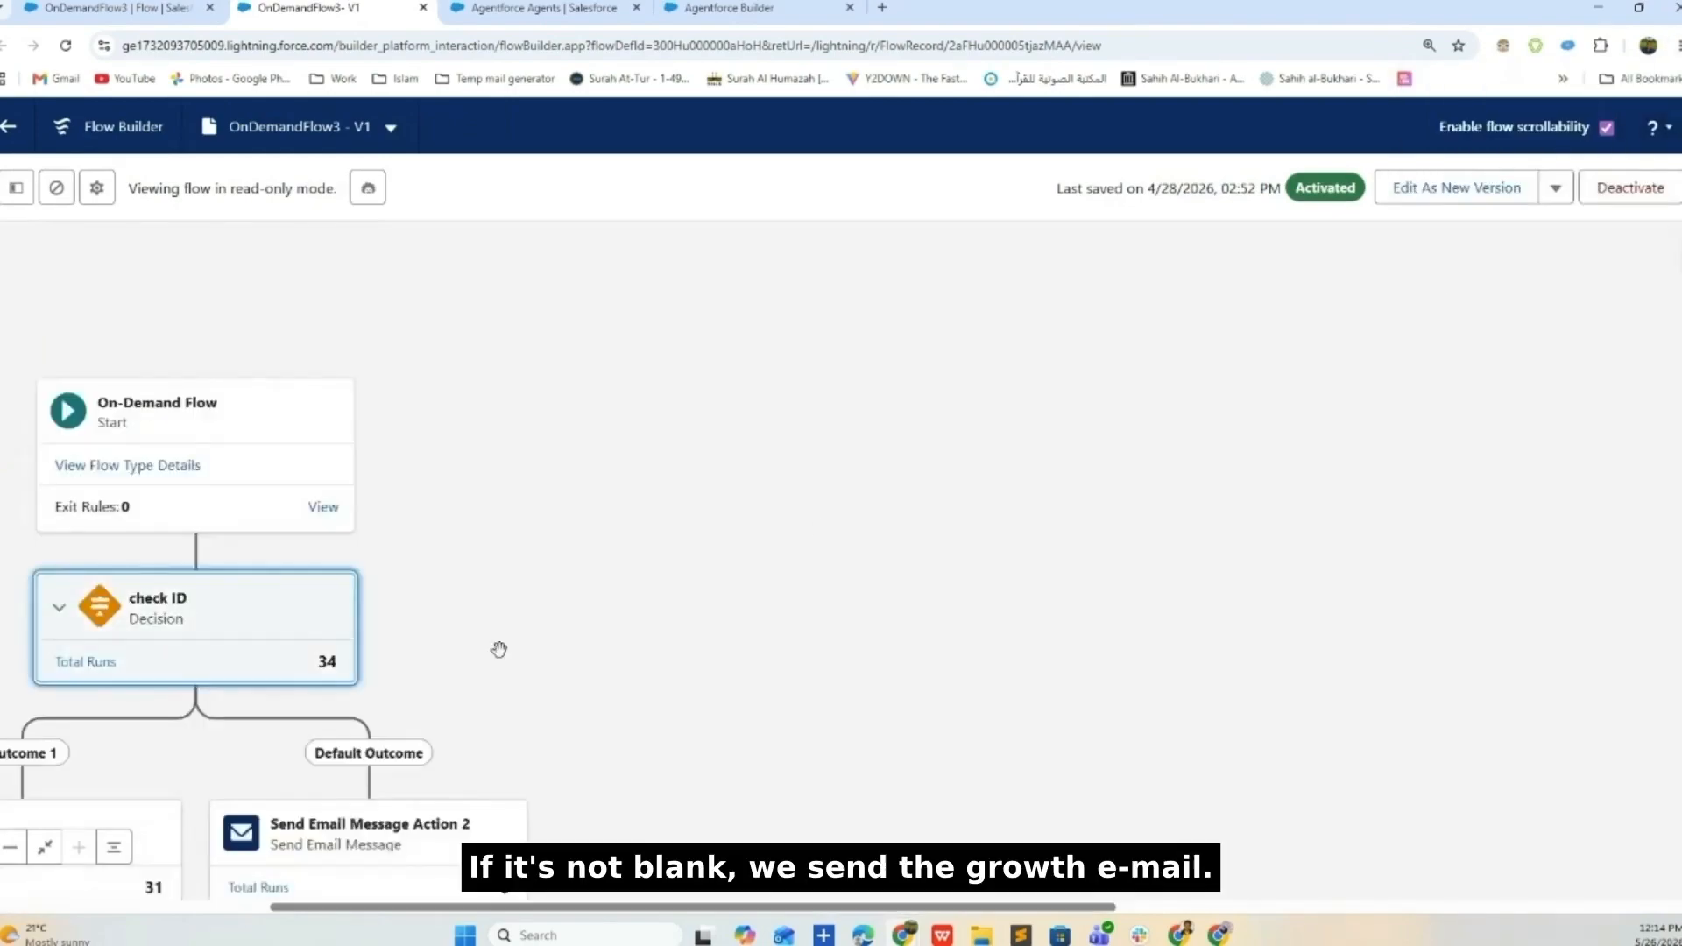
- Inspect the email 11x step's settings that send Email 4
{"action": "left_click_drag", "start_coordinate": [499, 650], "coordinate": [1089, 380]}
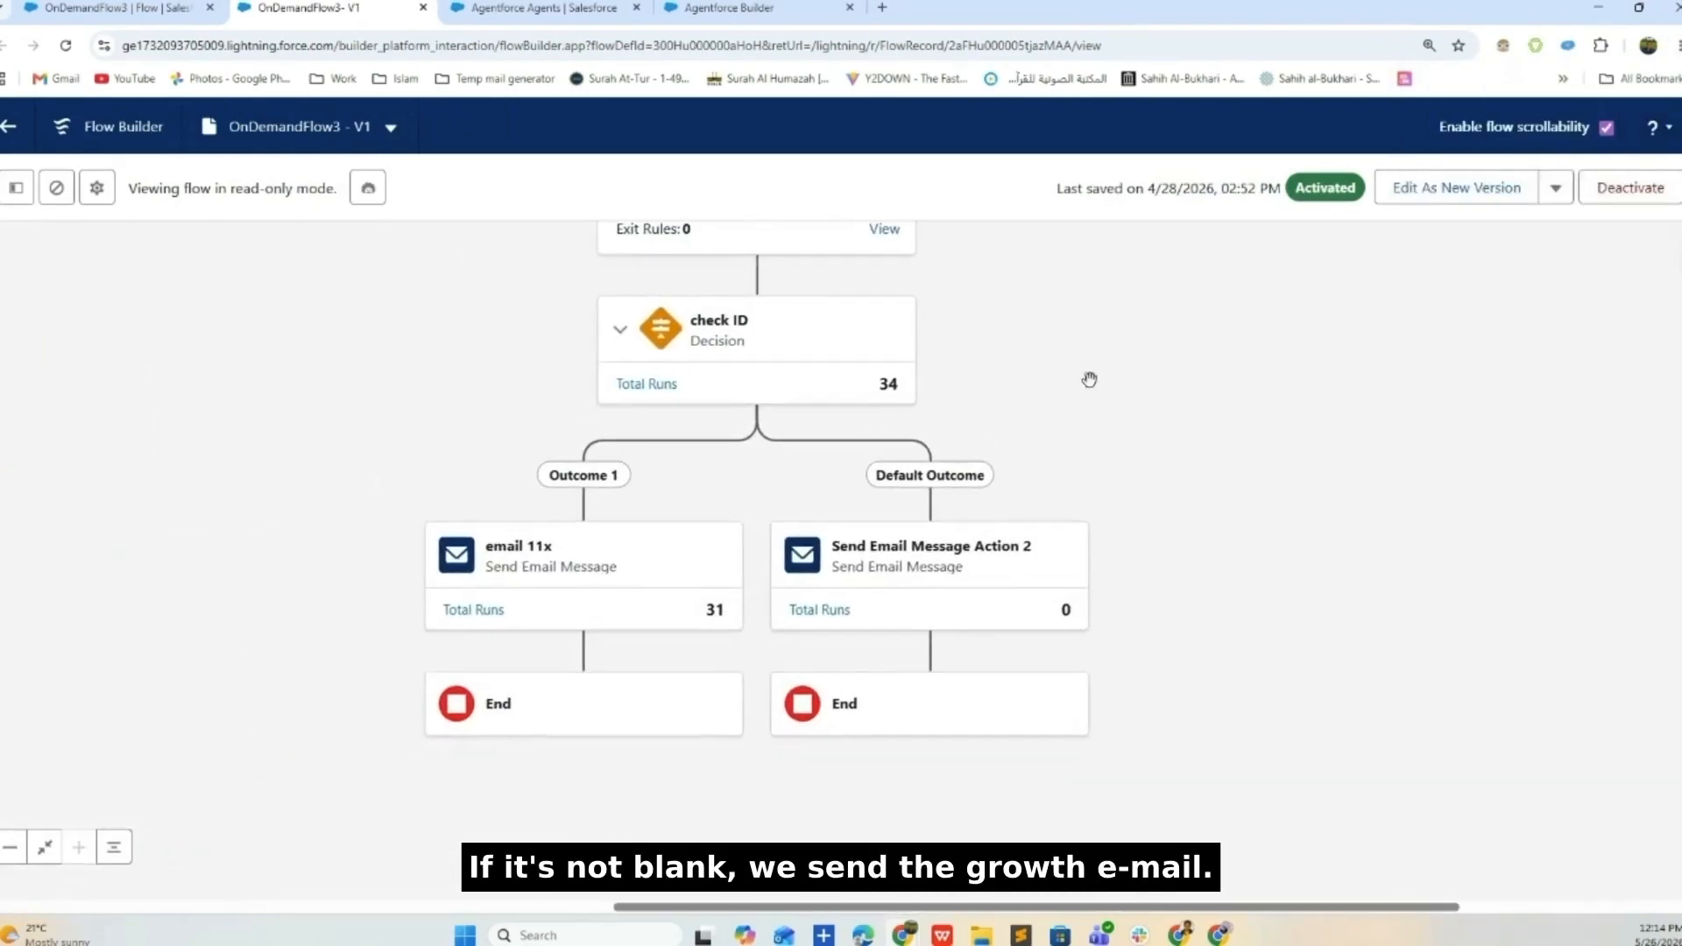
{"action": "left_click", "coordinate": [514, 560]}
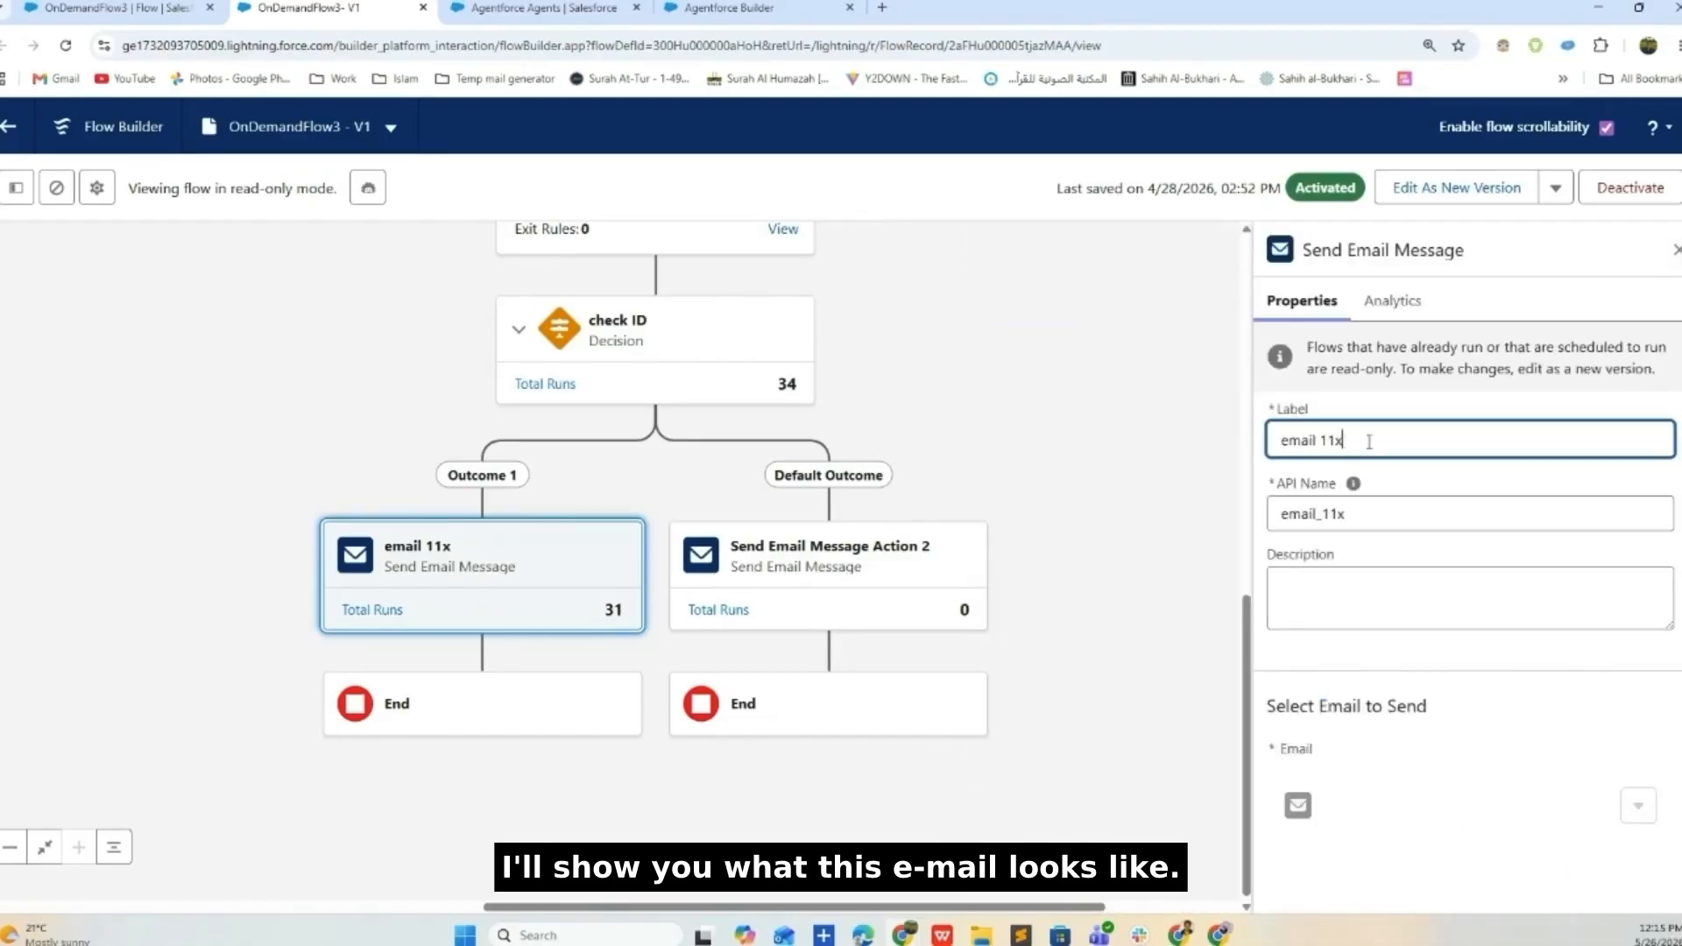
{"action": "scroll", "coordinate": [1365, 648], "scroll_direction": "down", "scroll_amount": 4}
{"action": "scroll", "coordinate": [1367, 626], "scroll_direction": "up", "scroll_amount": 3}
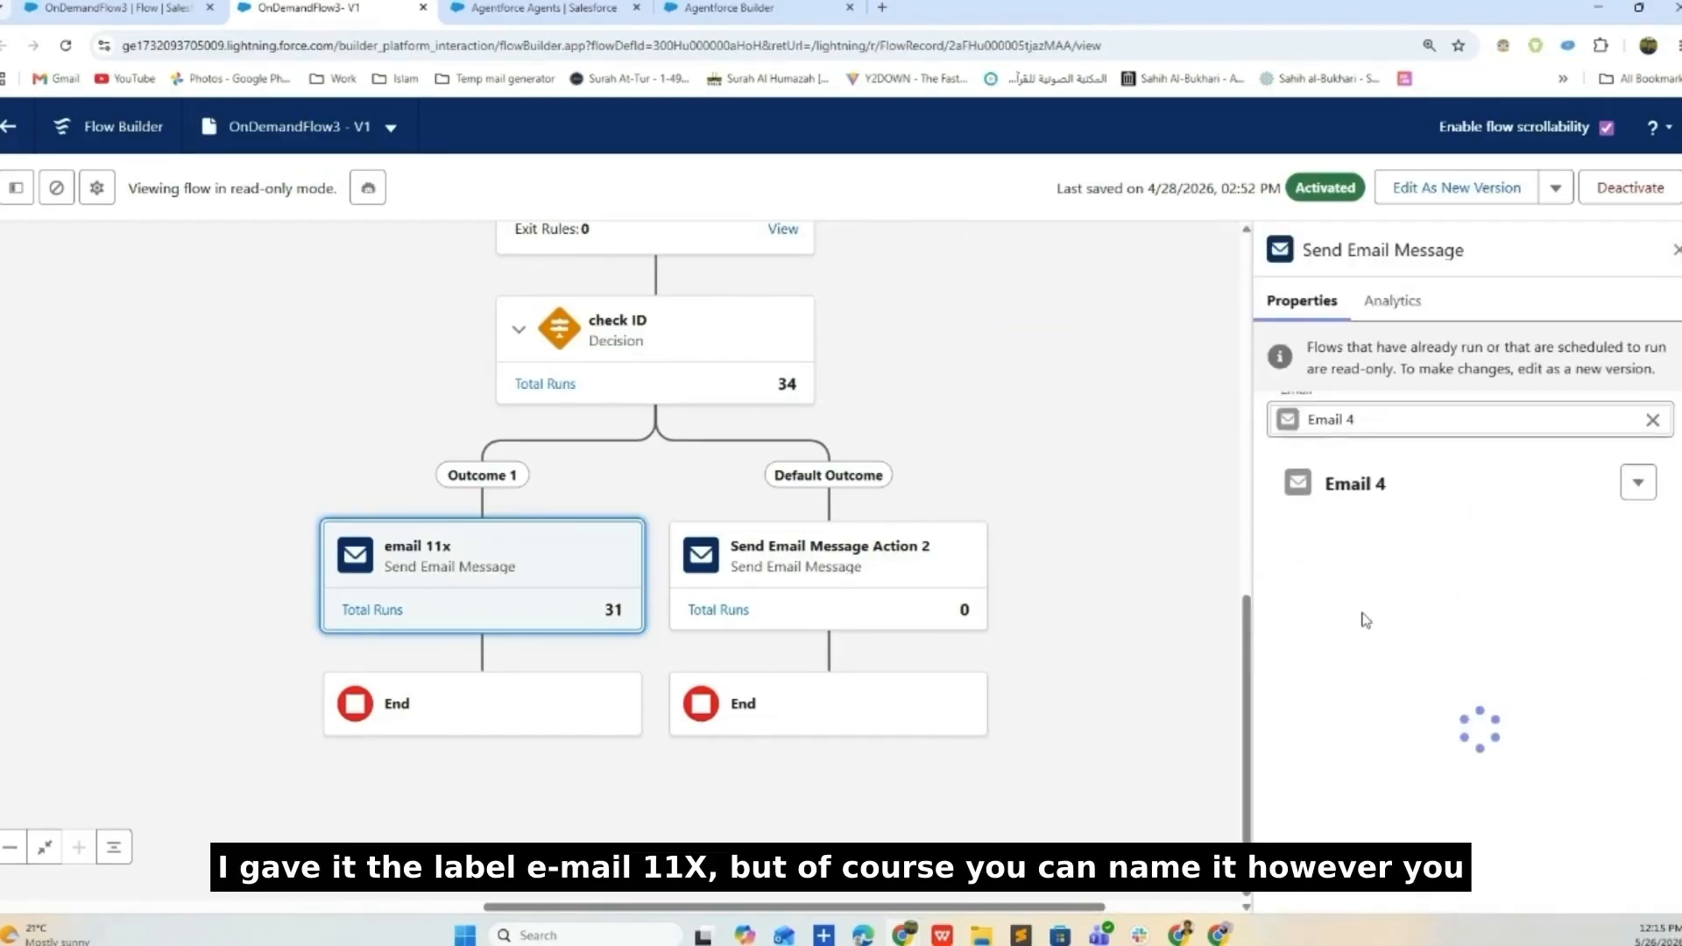
{"action": "left_click_drag", "start_coordinate": [1401, 758], "coordinate": [1312, 755]}
{"action": "scroll", "coordinate": [1355, 723], "scroll_direction": "down", "scroll_amount": 8}
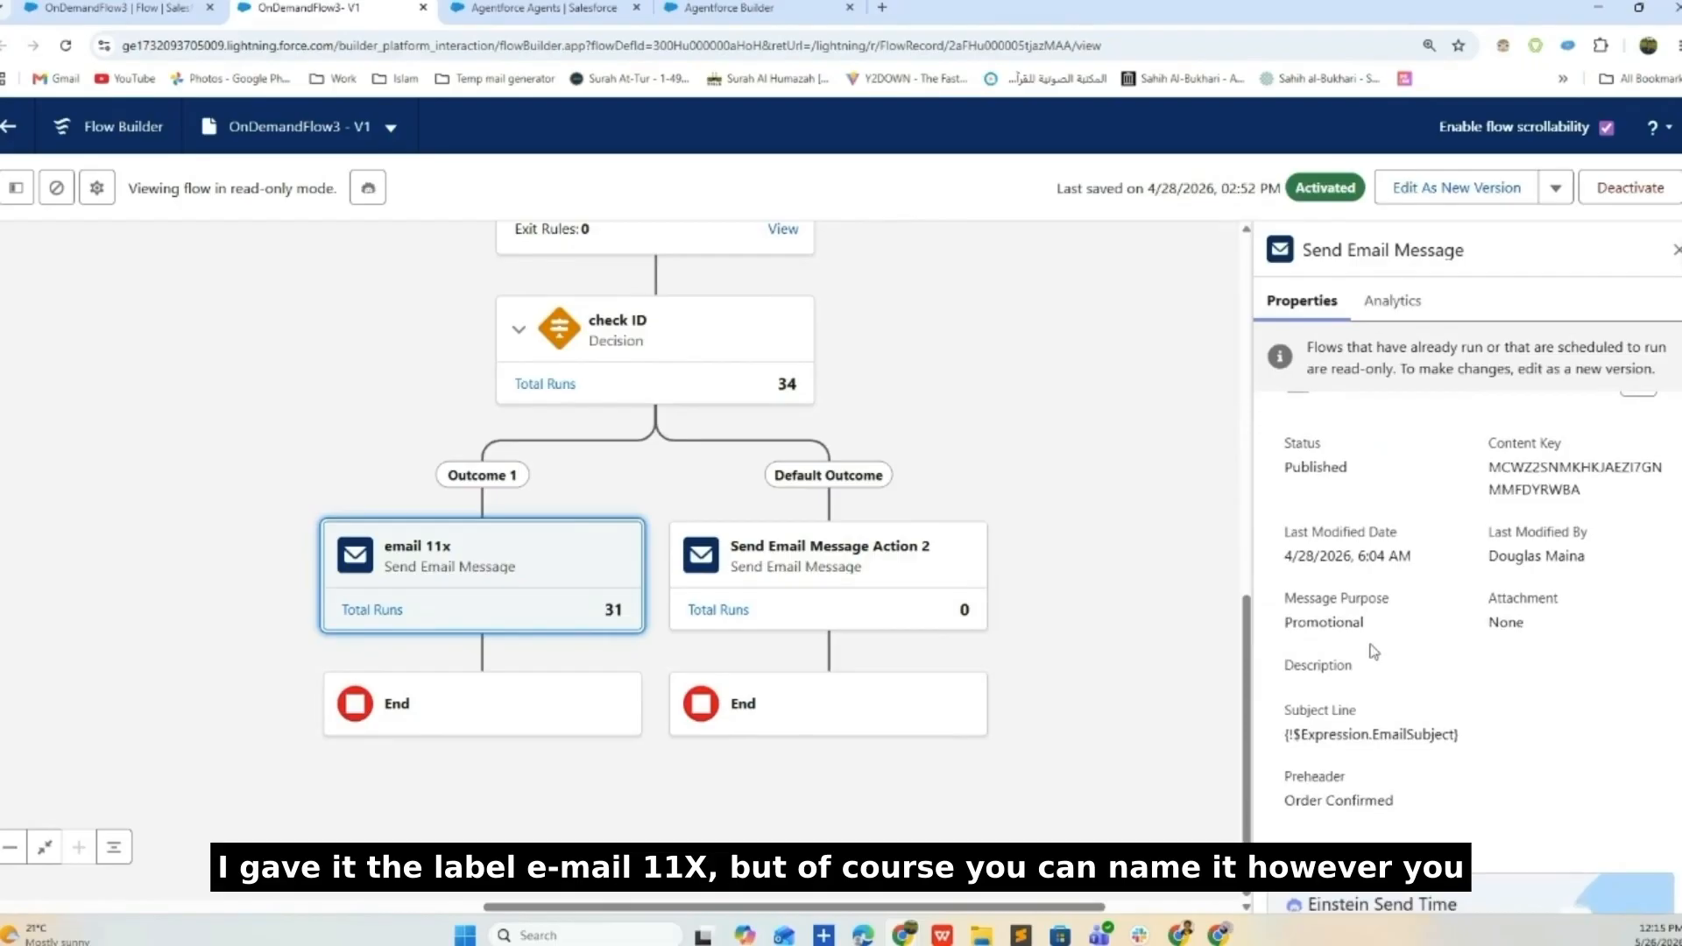
{"action": "scroll", "coordinate": [1403, 605], "scroll_direction": "down", "scroll_amount": 1}
{"action": "scroll", "coordinate": [1424, 650], "scroll_direction": "down", "scroll_amount": 1}
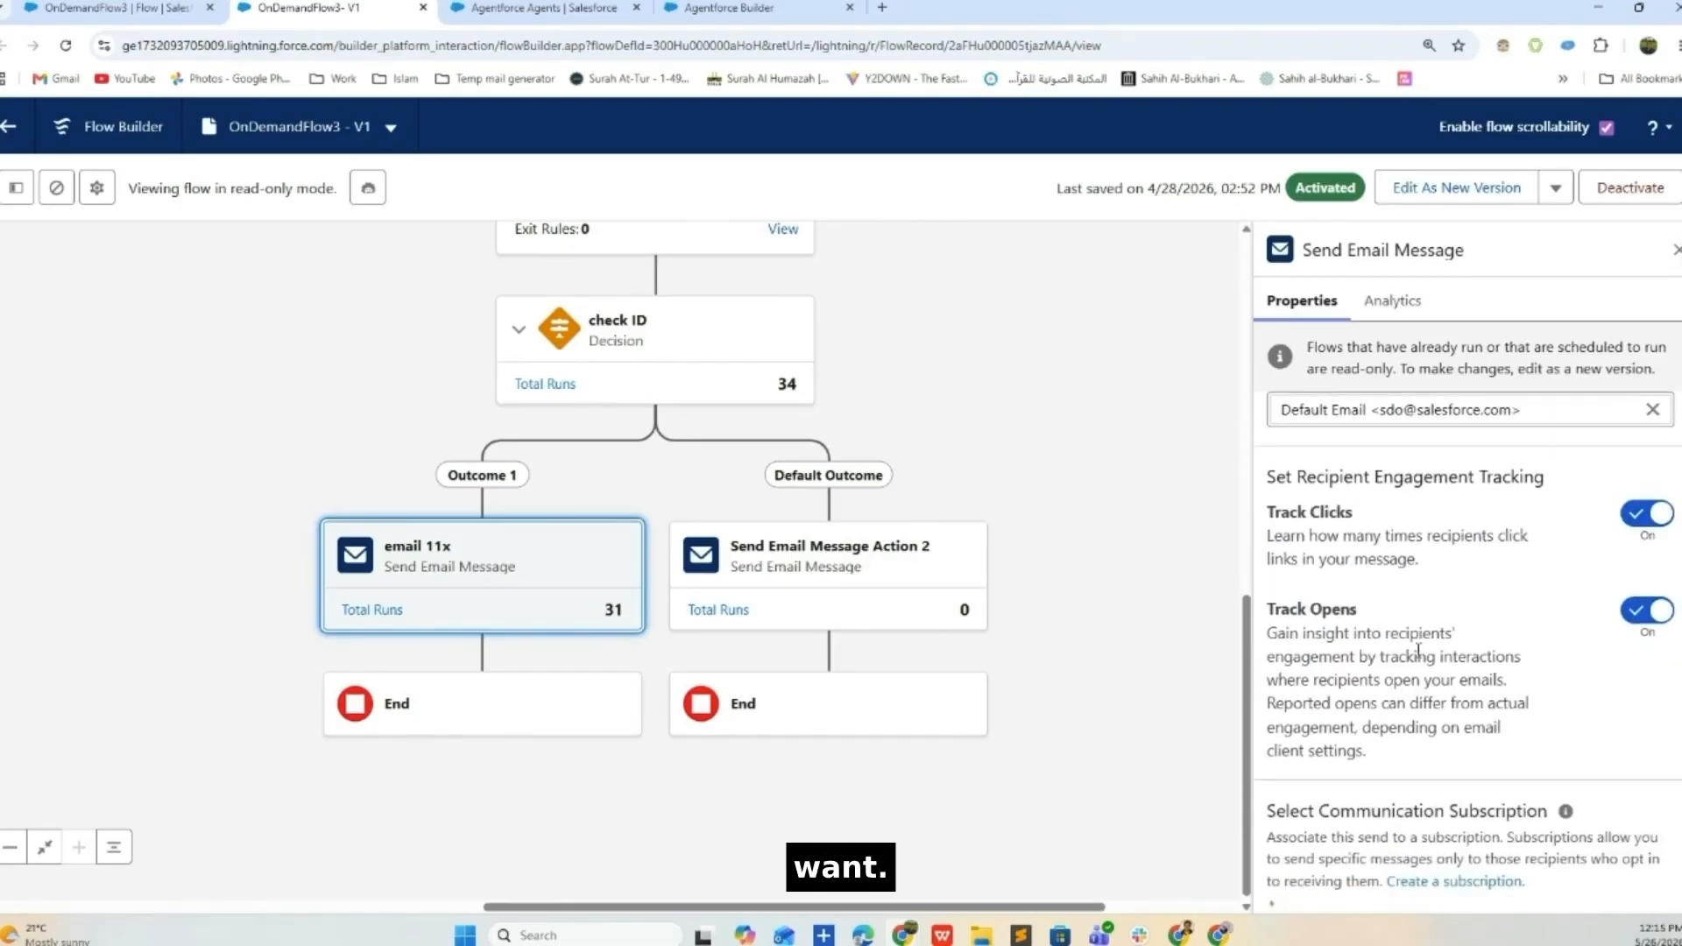
{"action": "scroll", "coordinate": [1411, 647], "scroll_direction": "up", "scroll_amount": 5}
{"action": "scroll", "coordinate": [774, 597], "scroll_direction": "up", "scroll_amount": 3}
{"action": "scroll", "coordinate": [890, 579], "scroll_direction": "down", "scroll_amount": 2}
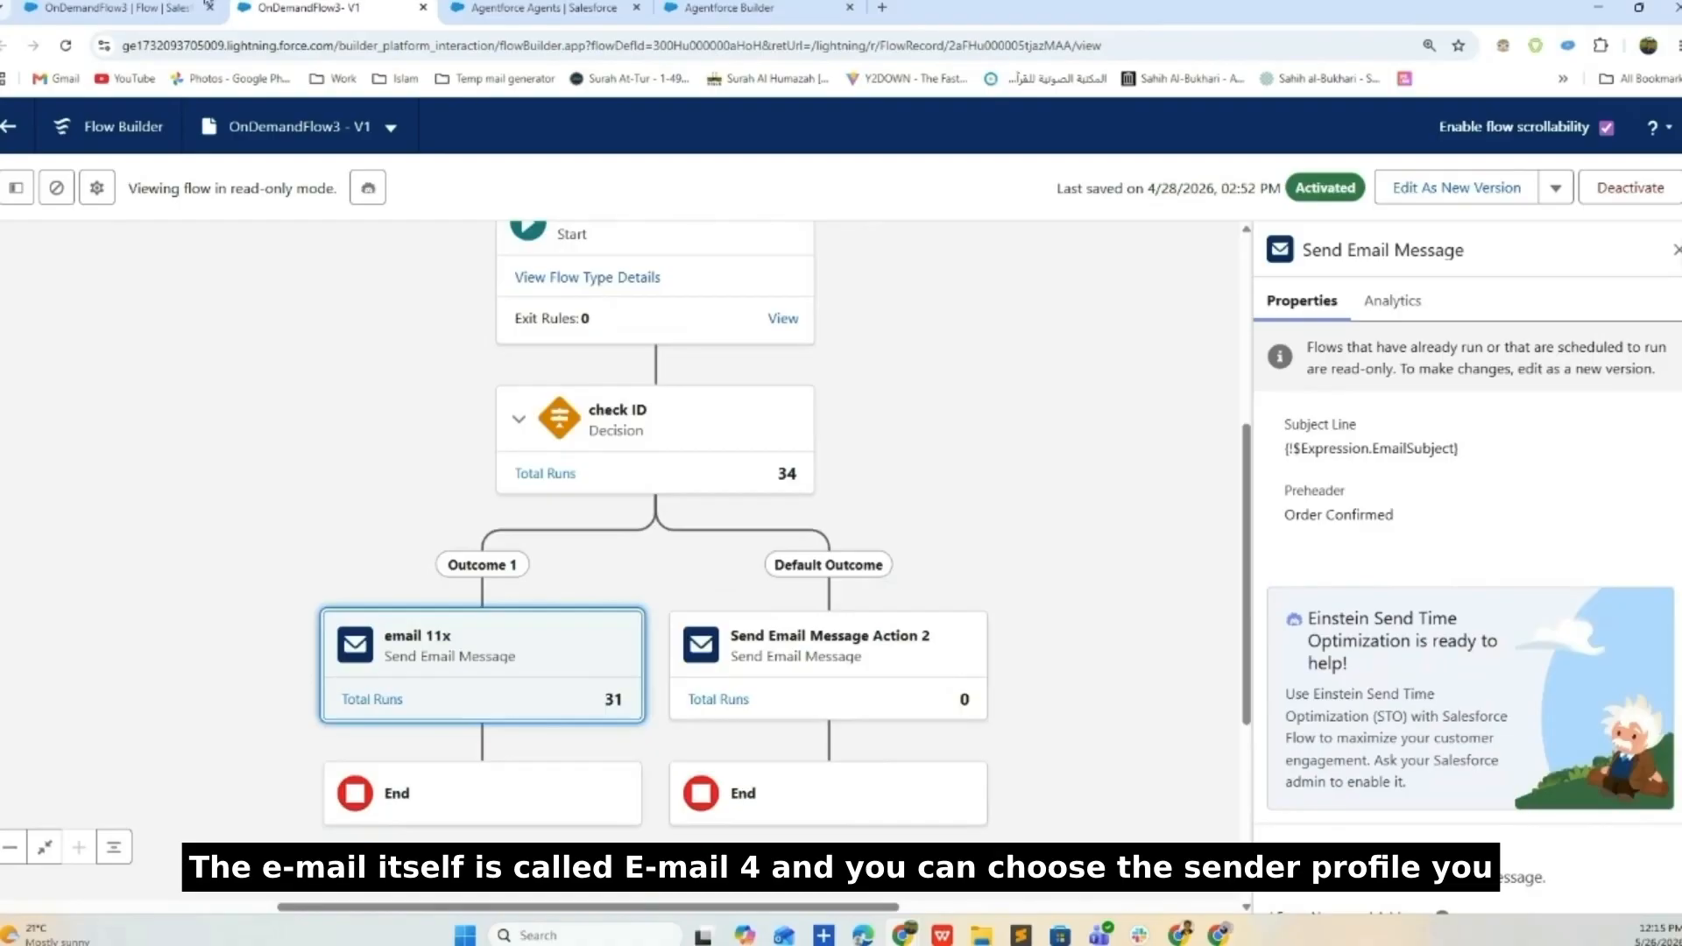
- Switch to the OnDemandFlow3 record page and duplicate its tab
{"action": "left_click", "coordinate": [116, 8]}
{"action": "right_click", "coordinate": [131, 7]}
{"action": "left_click", "coordinate": [219, 166]}
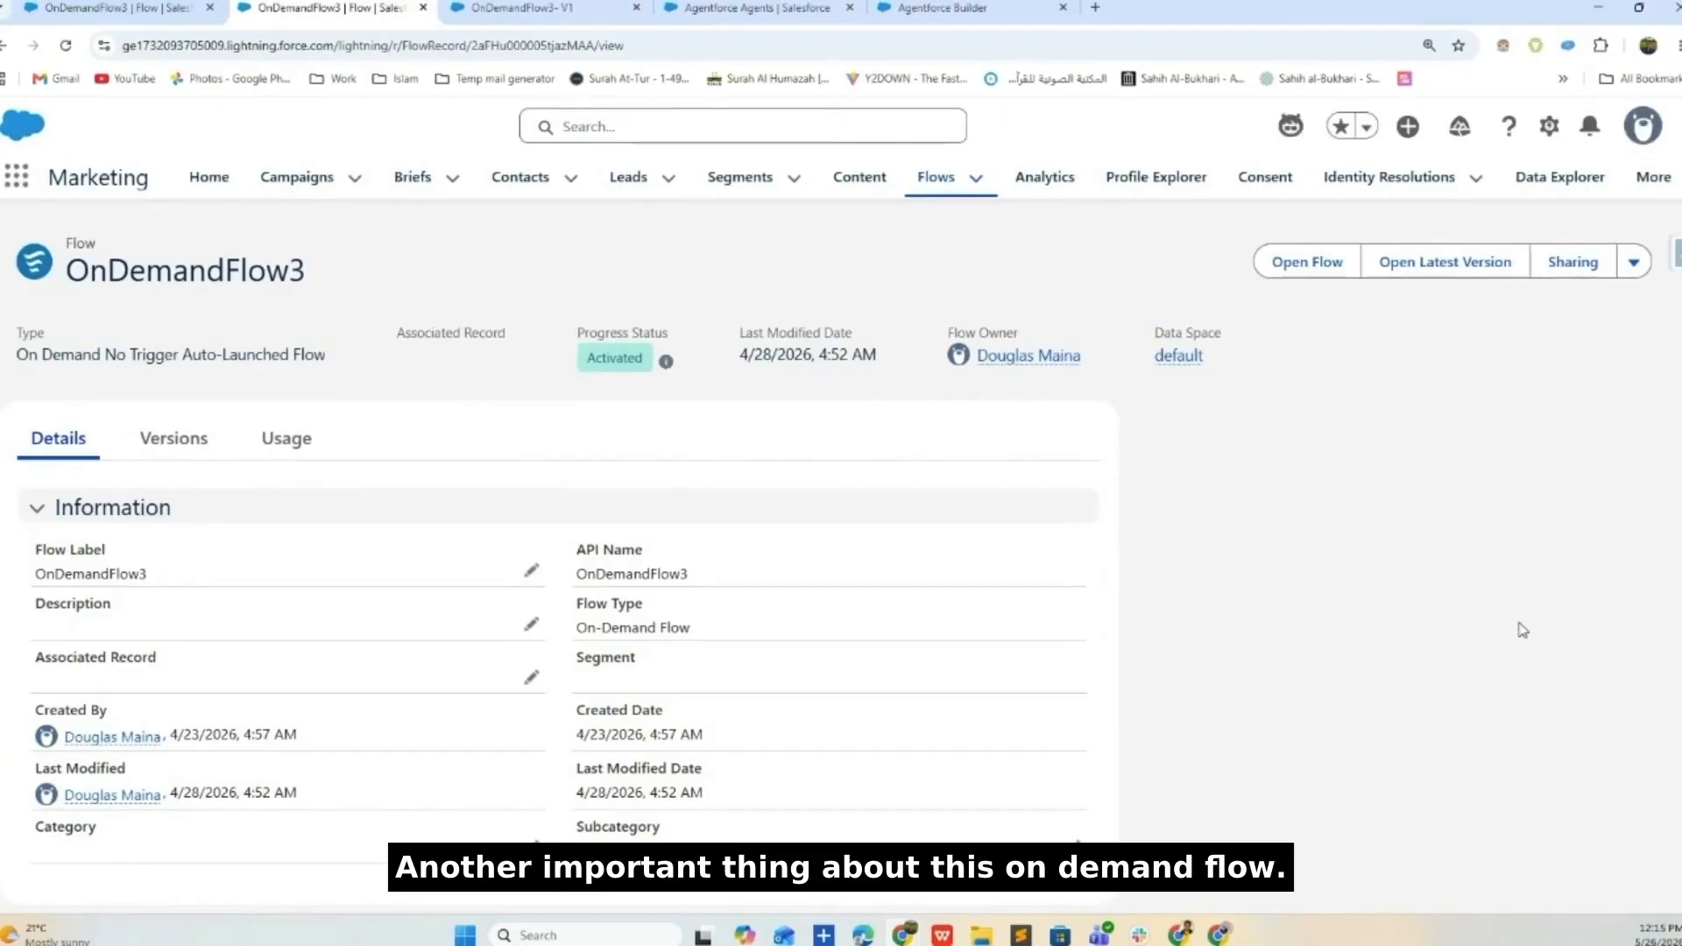
{"action": "left_click", "coordinate": [1633, 261]}
{"action": "left_click", "coordinate": [1302, 520]}
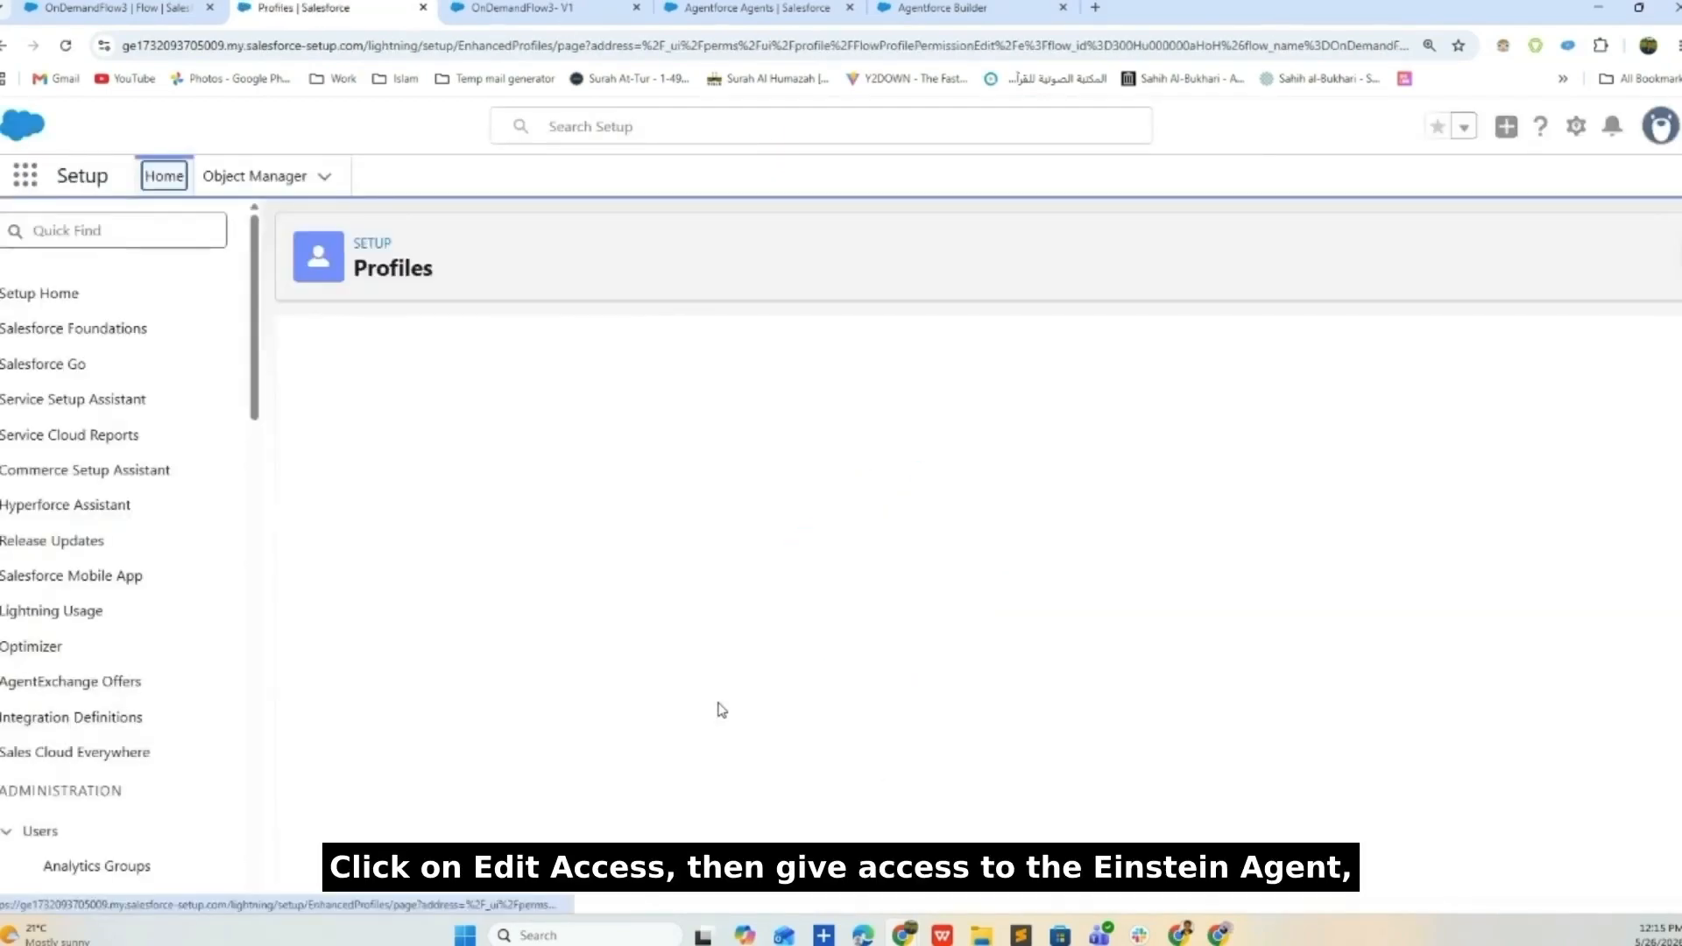
{"action": "left_click", "coordinate": [771, 587]}
{"action": "left_click", "coordinate": [766, 490]}
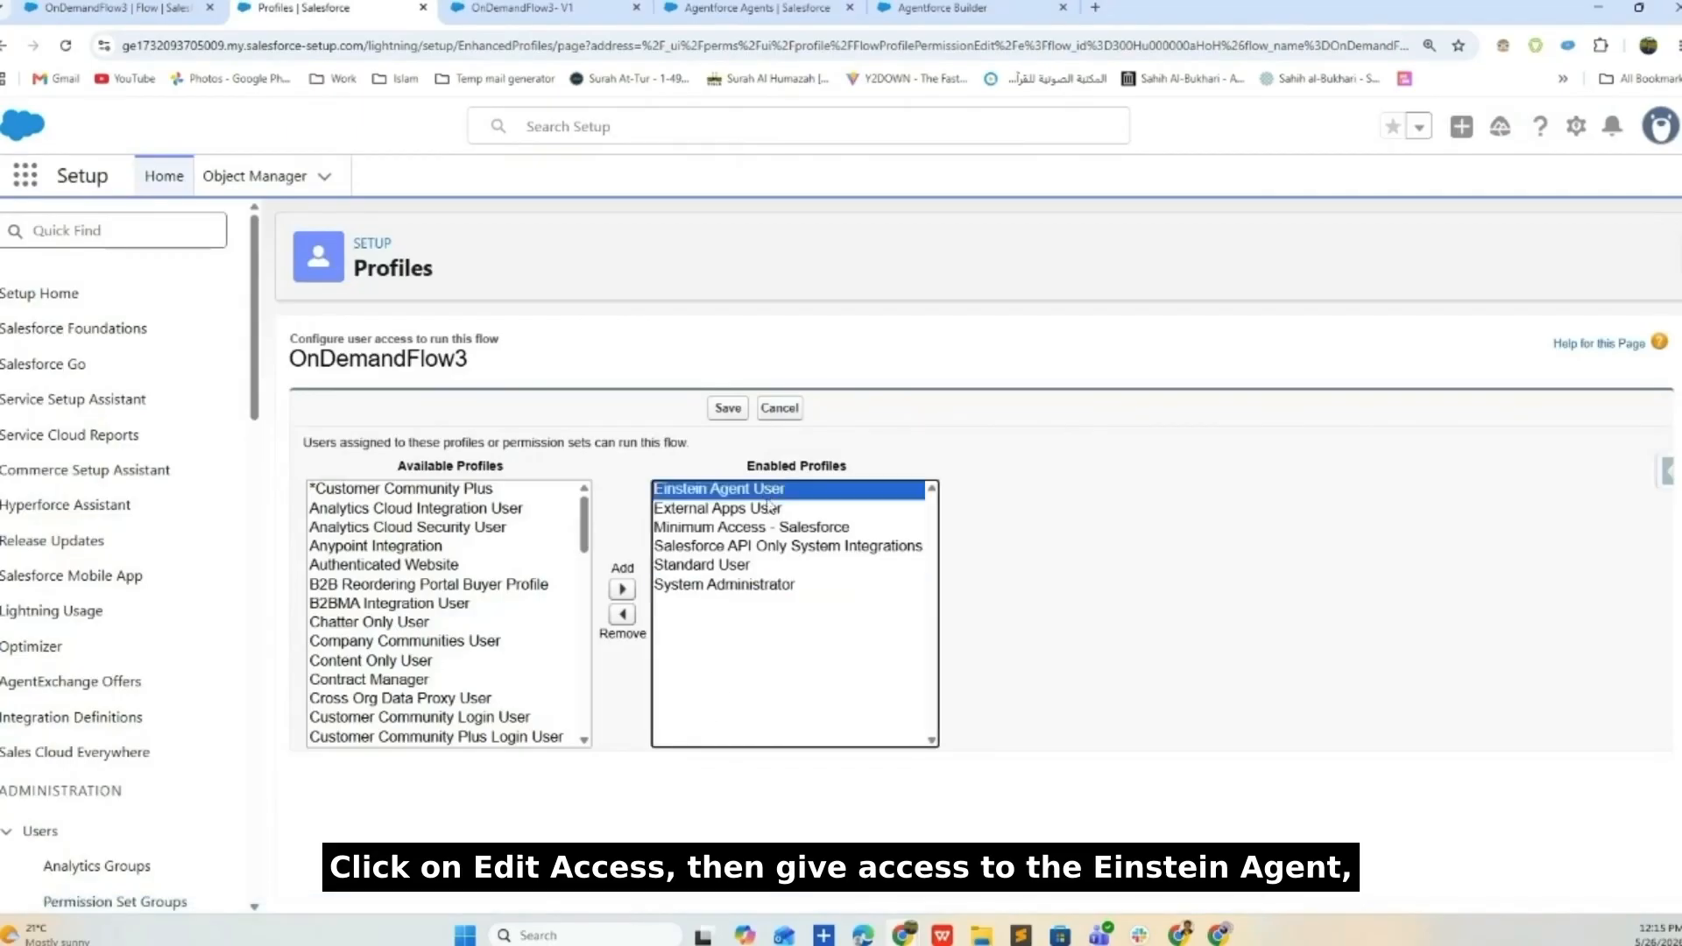
{"action": "left_click", "coordinate": [776, 585]}
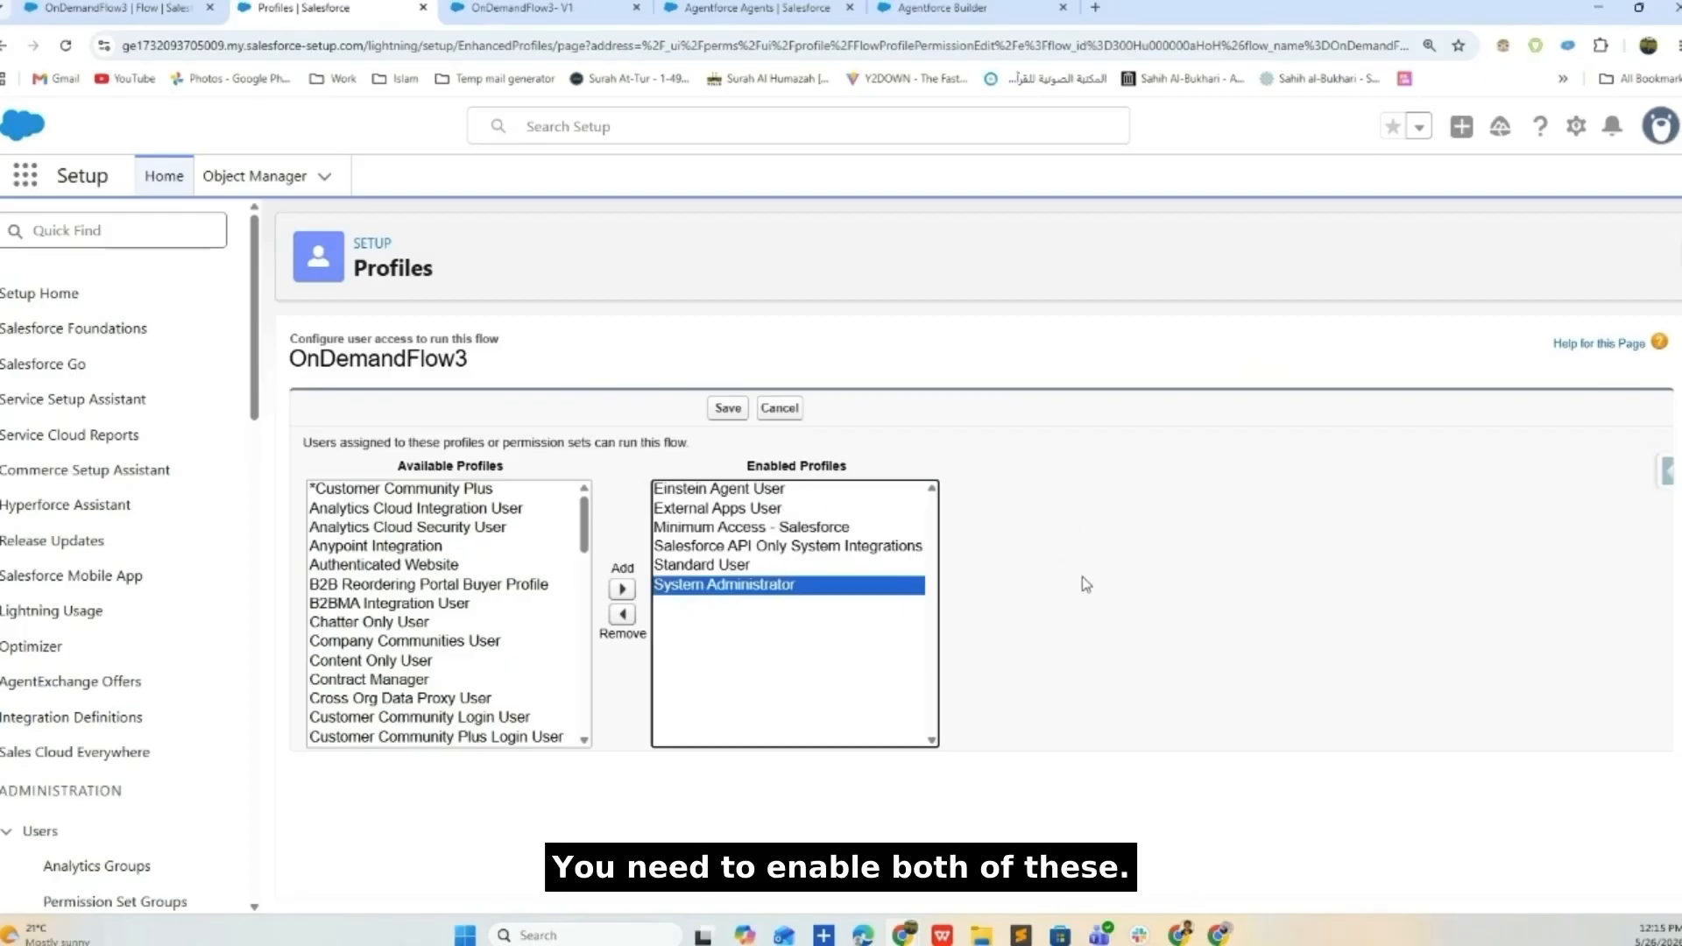
{"action": "left_click", "coordinate": [123, 9]}
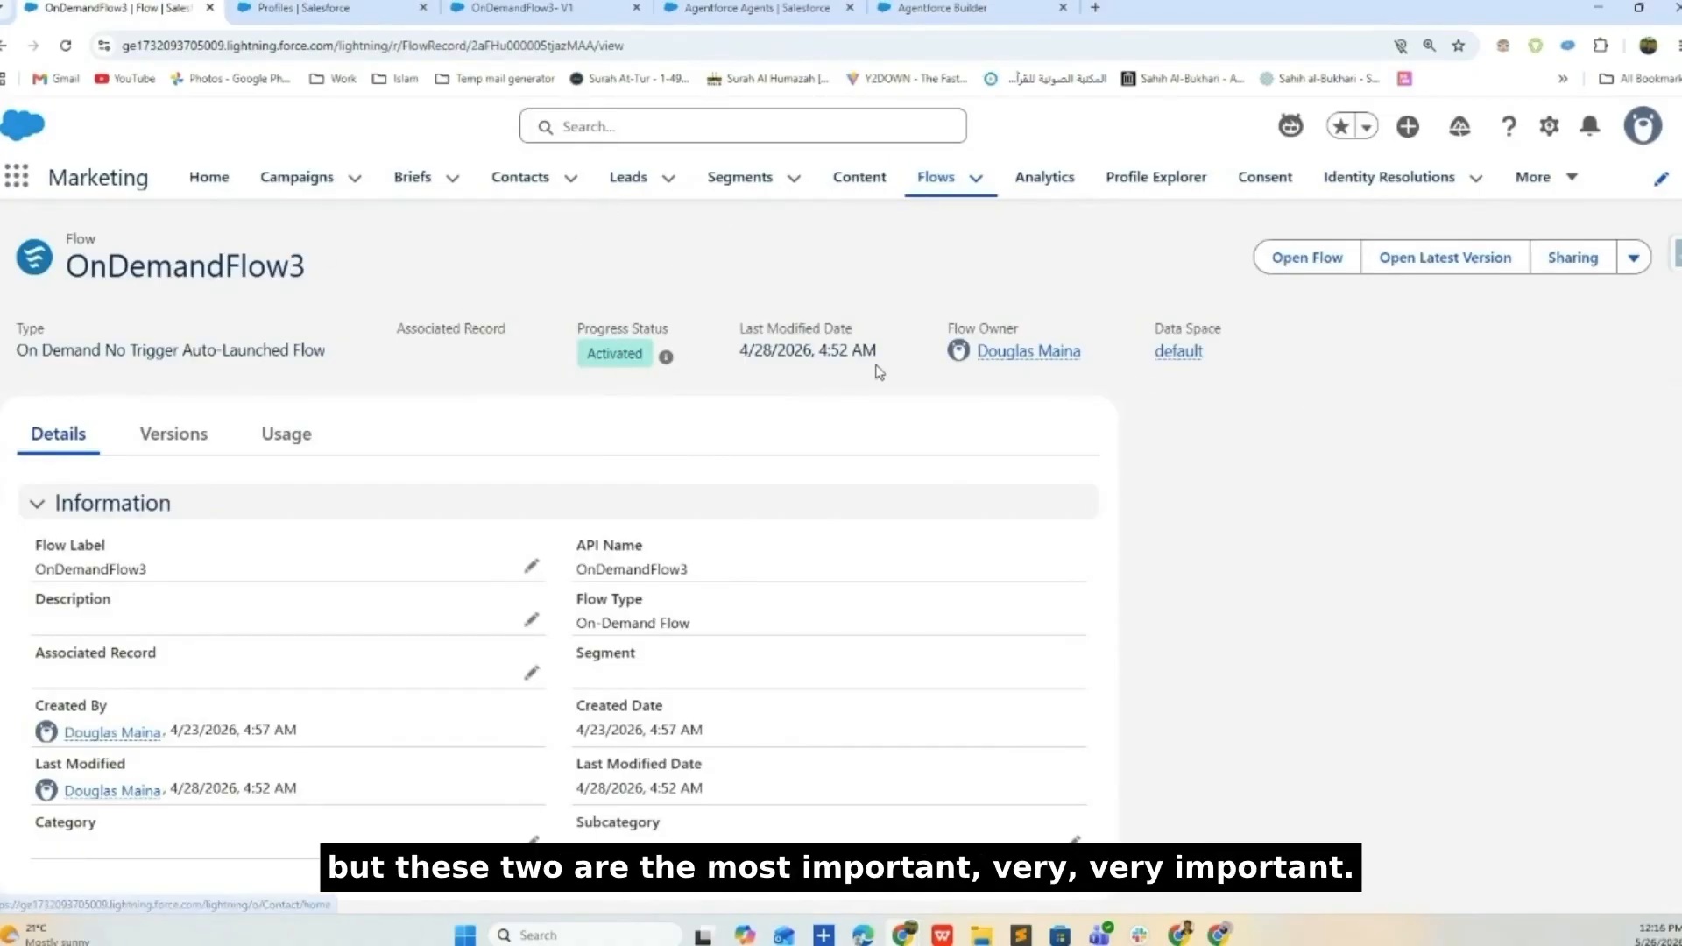
{"action": "left_click", "coordinate": [856, 180]}
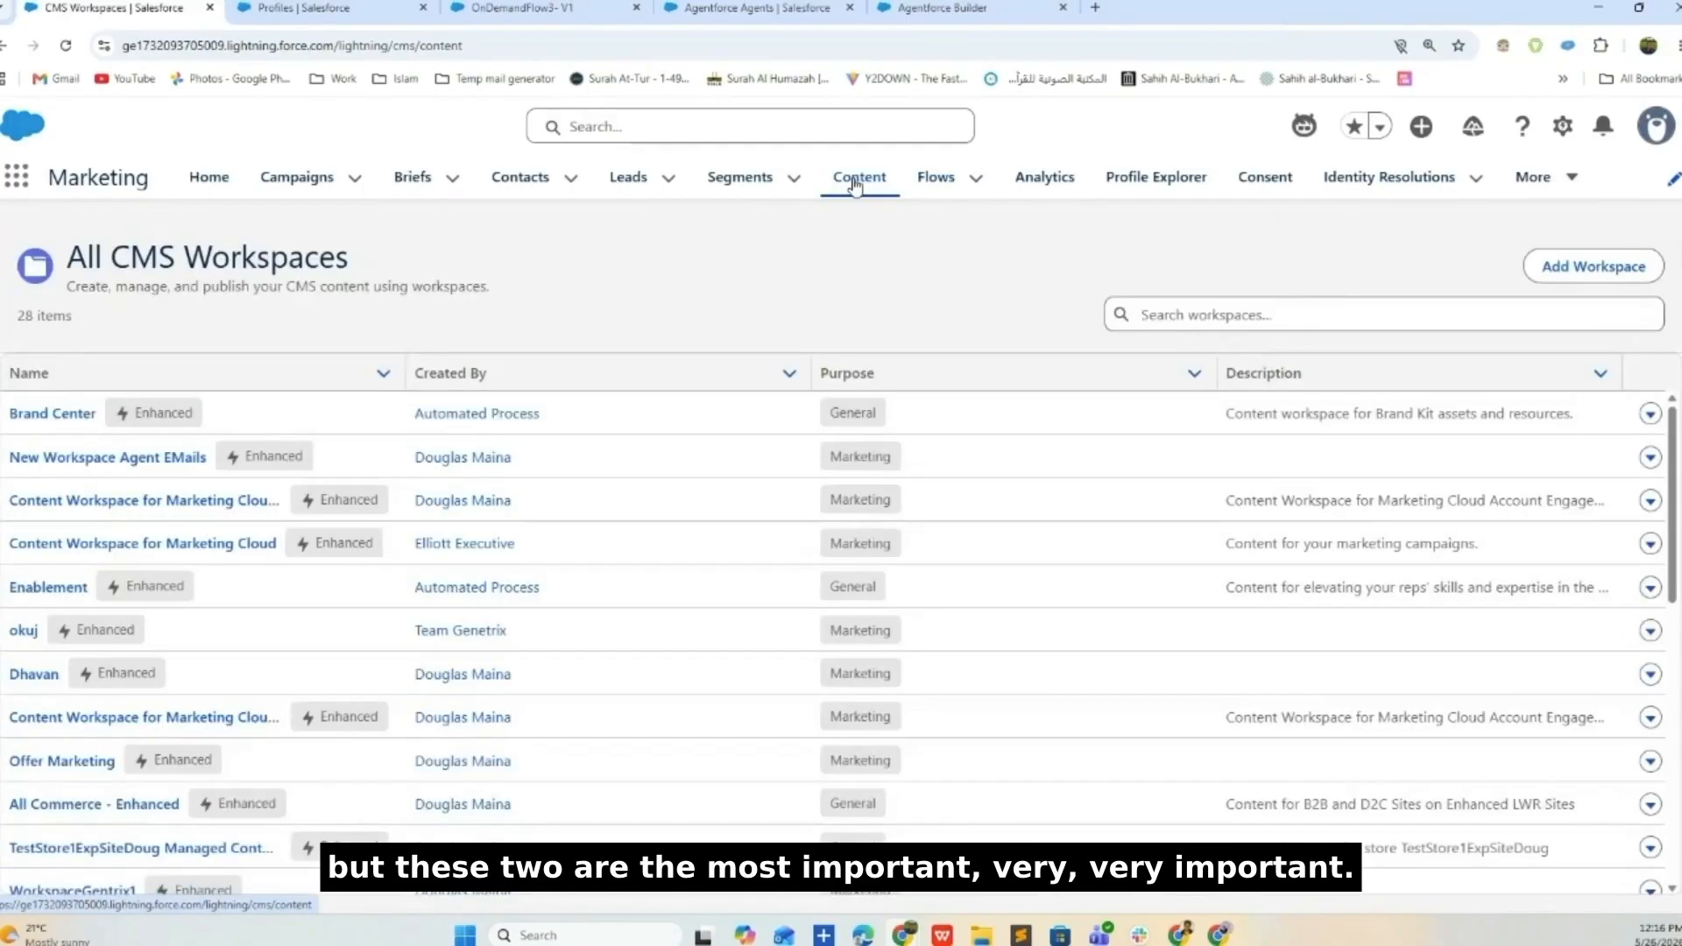
- Browse New Workspace Agent EMails > INside Folder and open Email 4 in the editor
{"action": "left_click", "coordinate": [153, 470]}
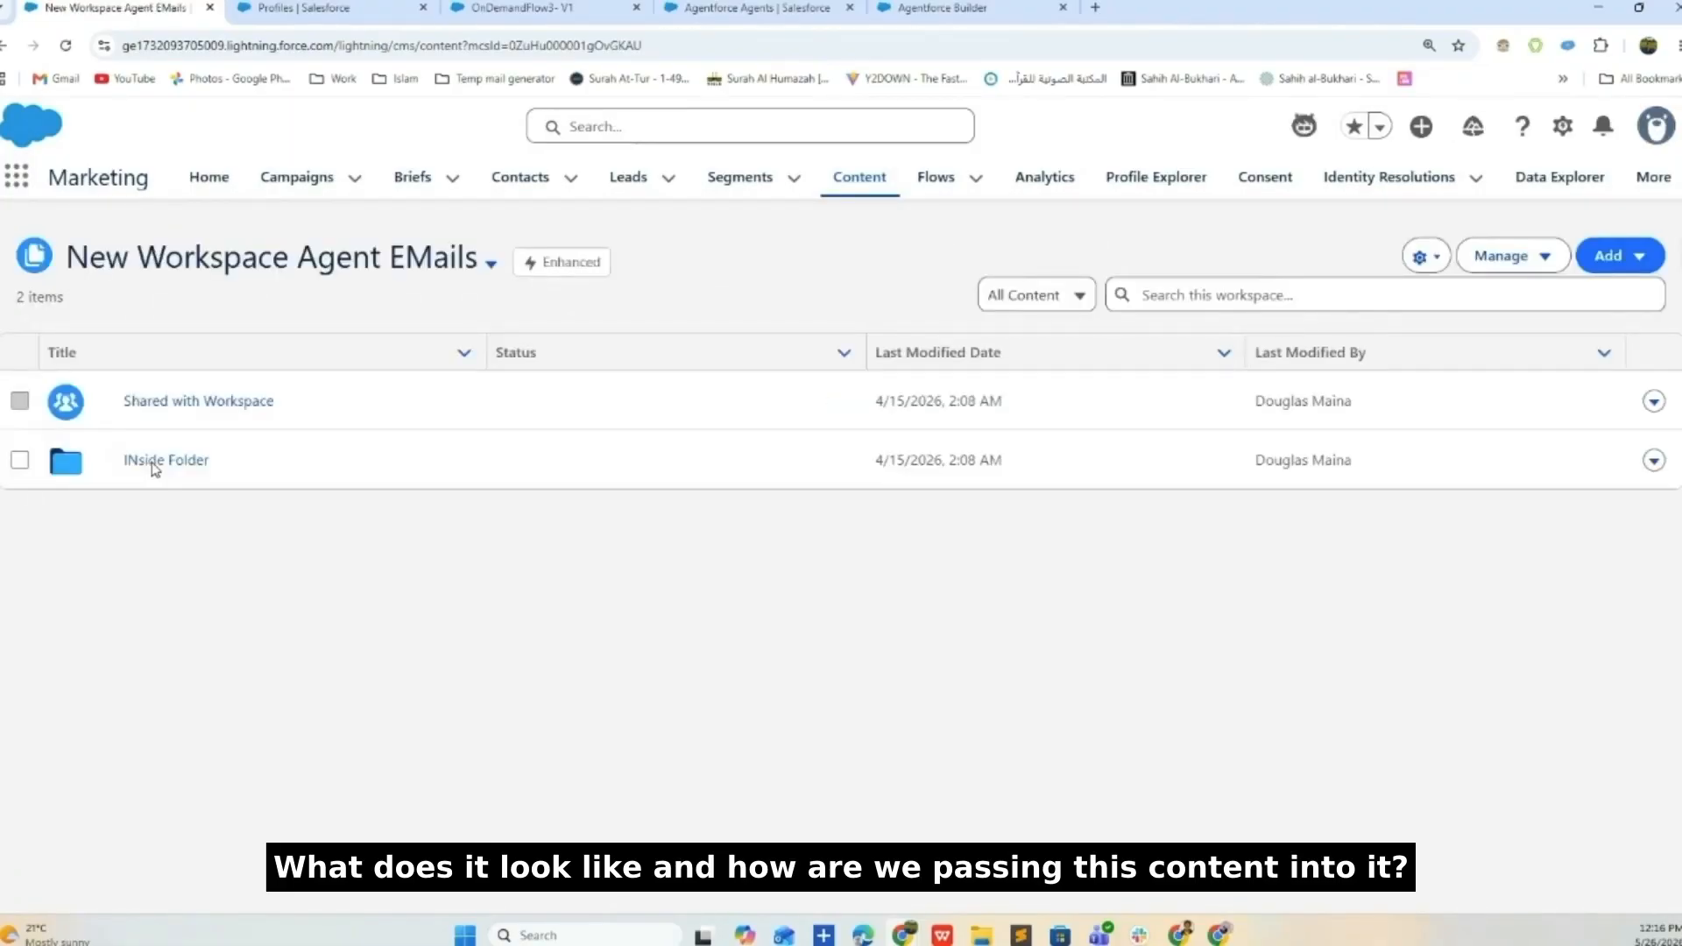
{"action": "left_click", "coordinate": [154, 466]}
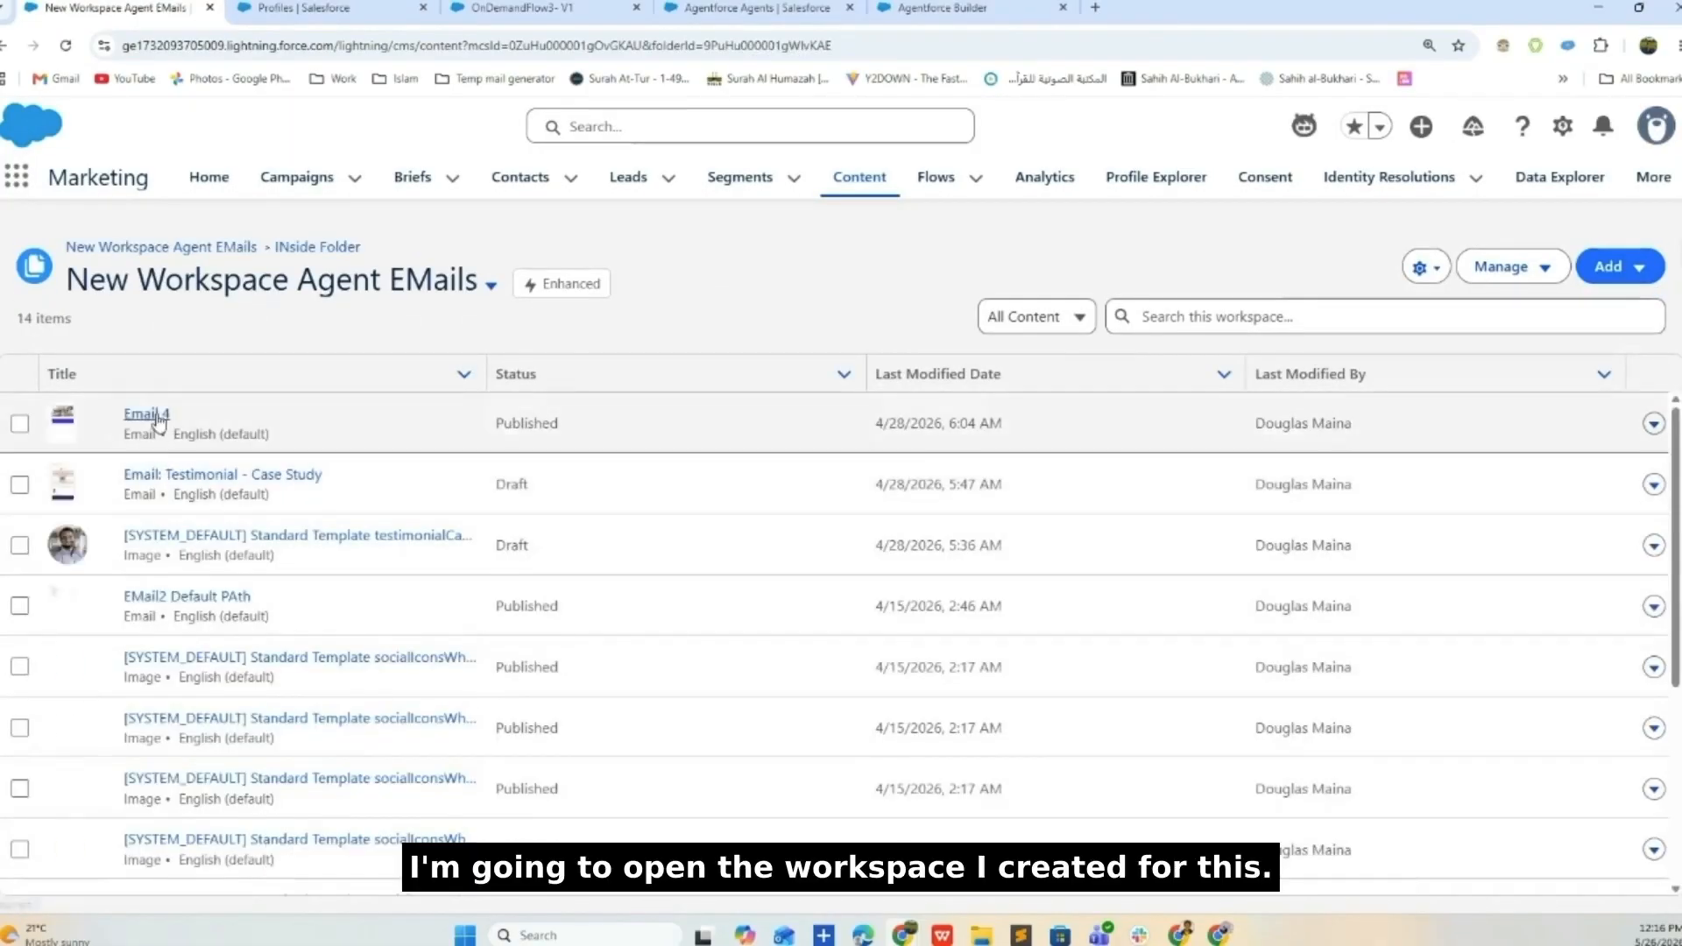
{"action": "left_click", "coordinate": [145, 414]}
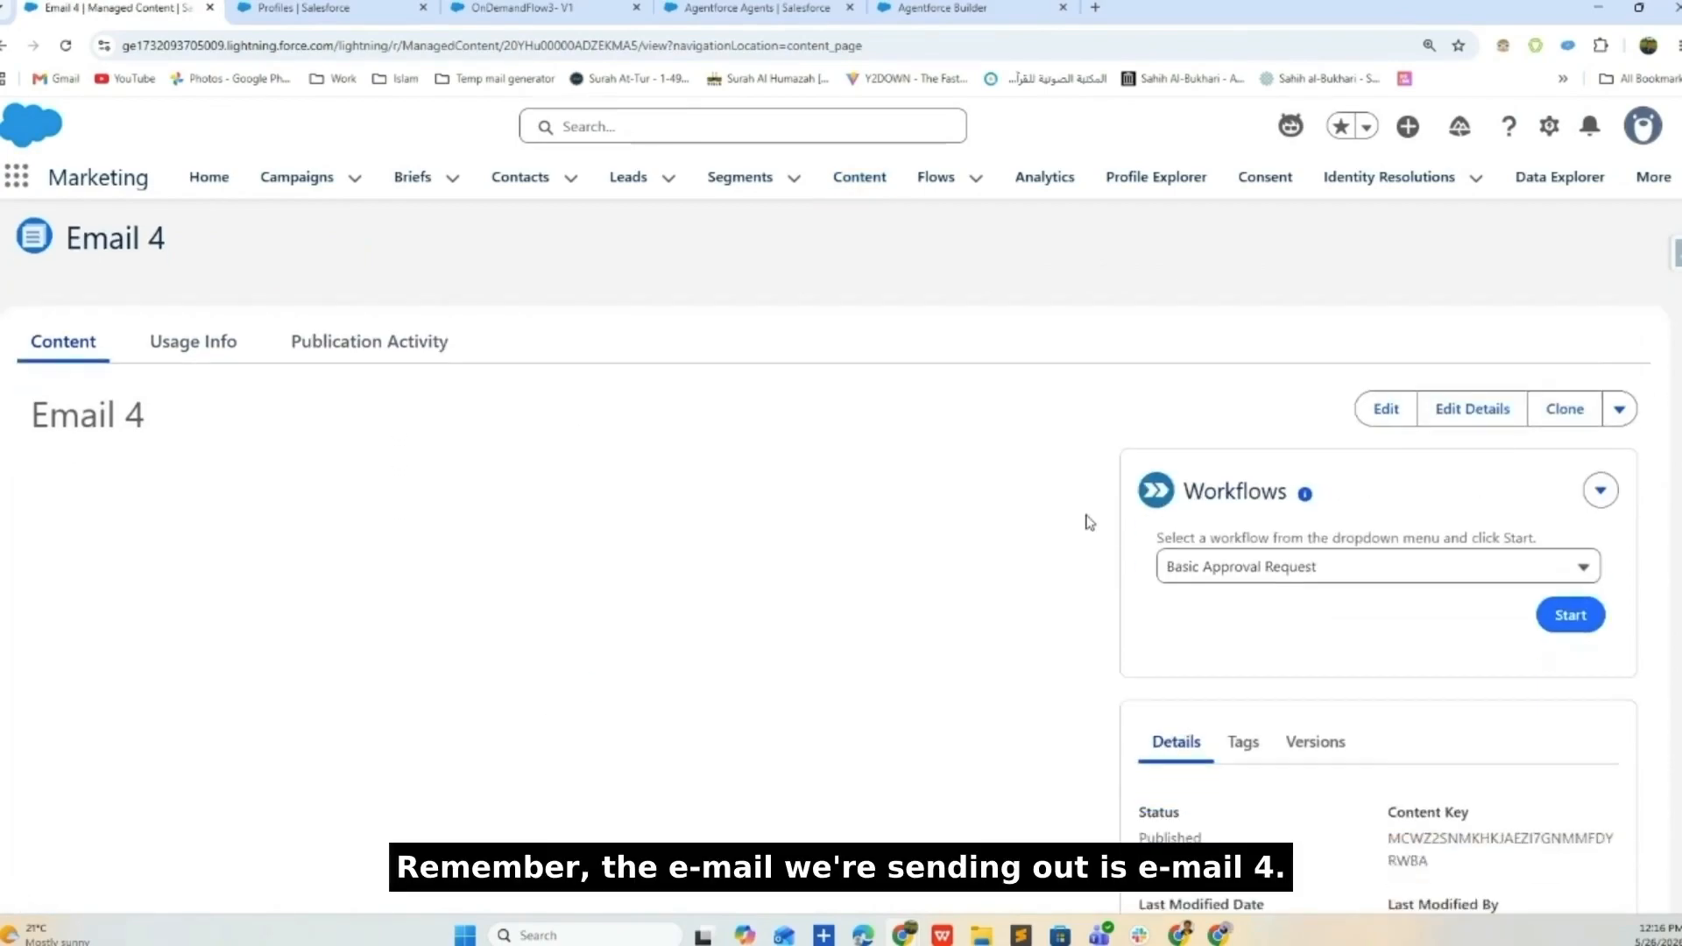
{"action": "left_click", "coordinate": [1376, 489]}
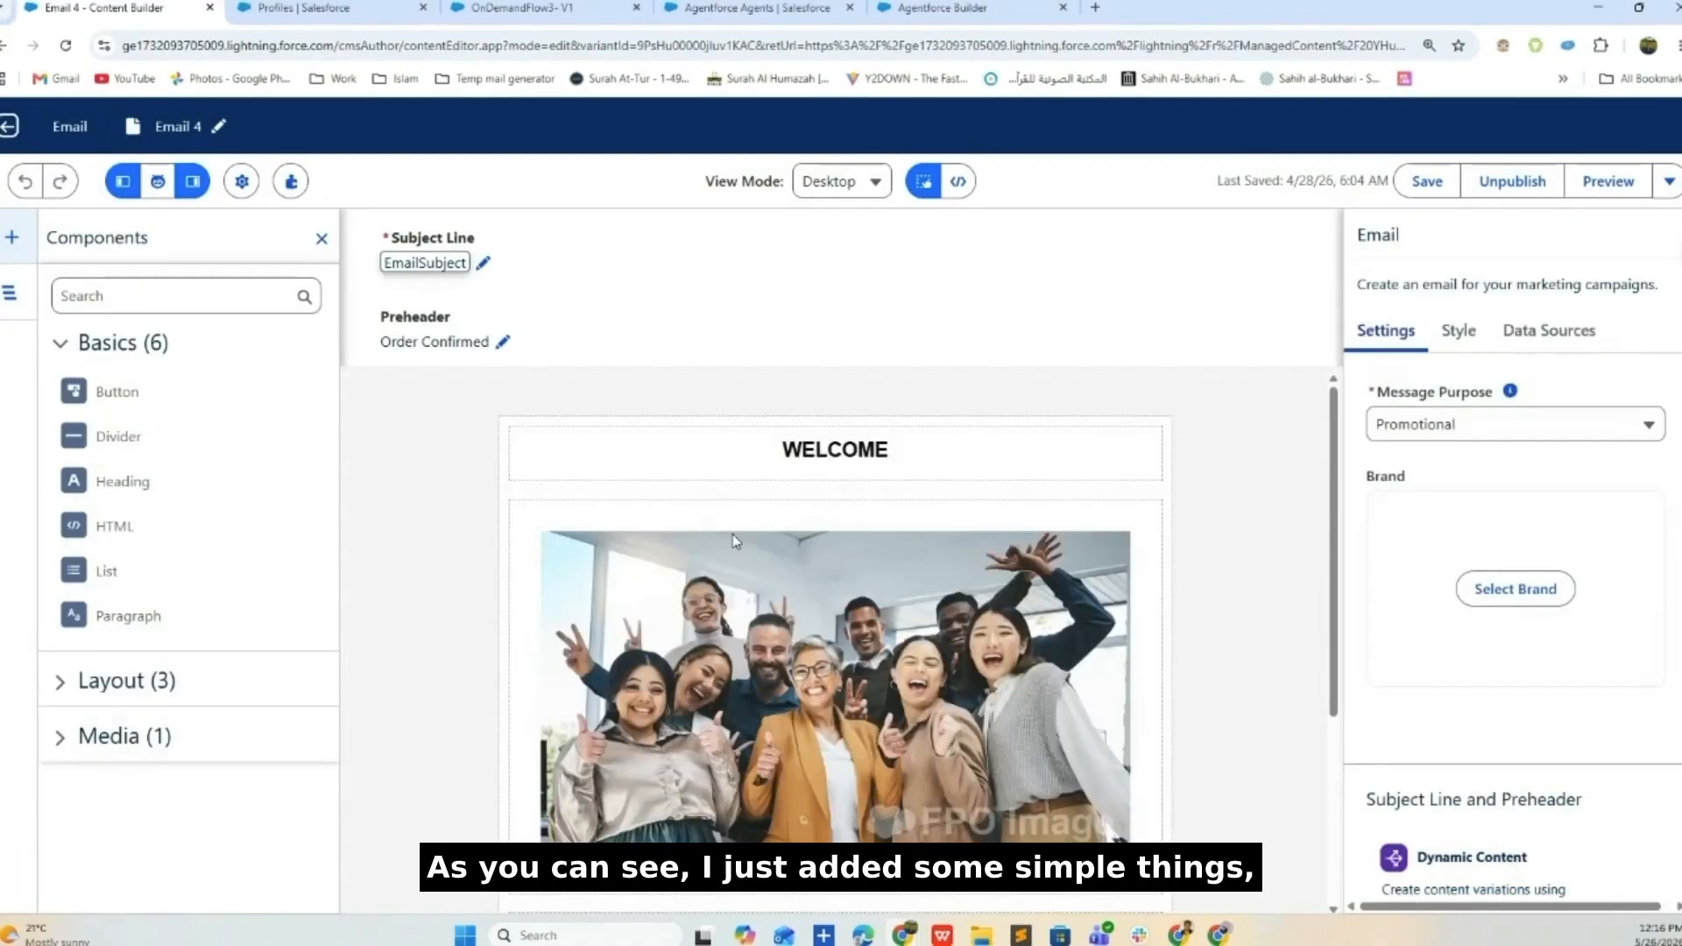
- Inspect Email 4's EmailBody paragraph, EmailSubject subject line and the image under WELCOME
{"action": "scroll", "coordinate": [786, 504], "scroll_direction": "down", "scroll_amount": 3}
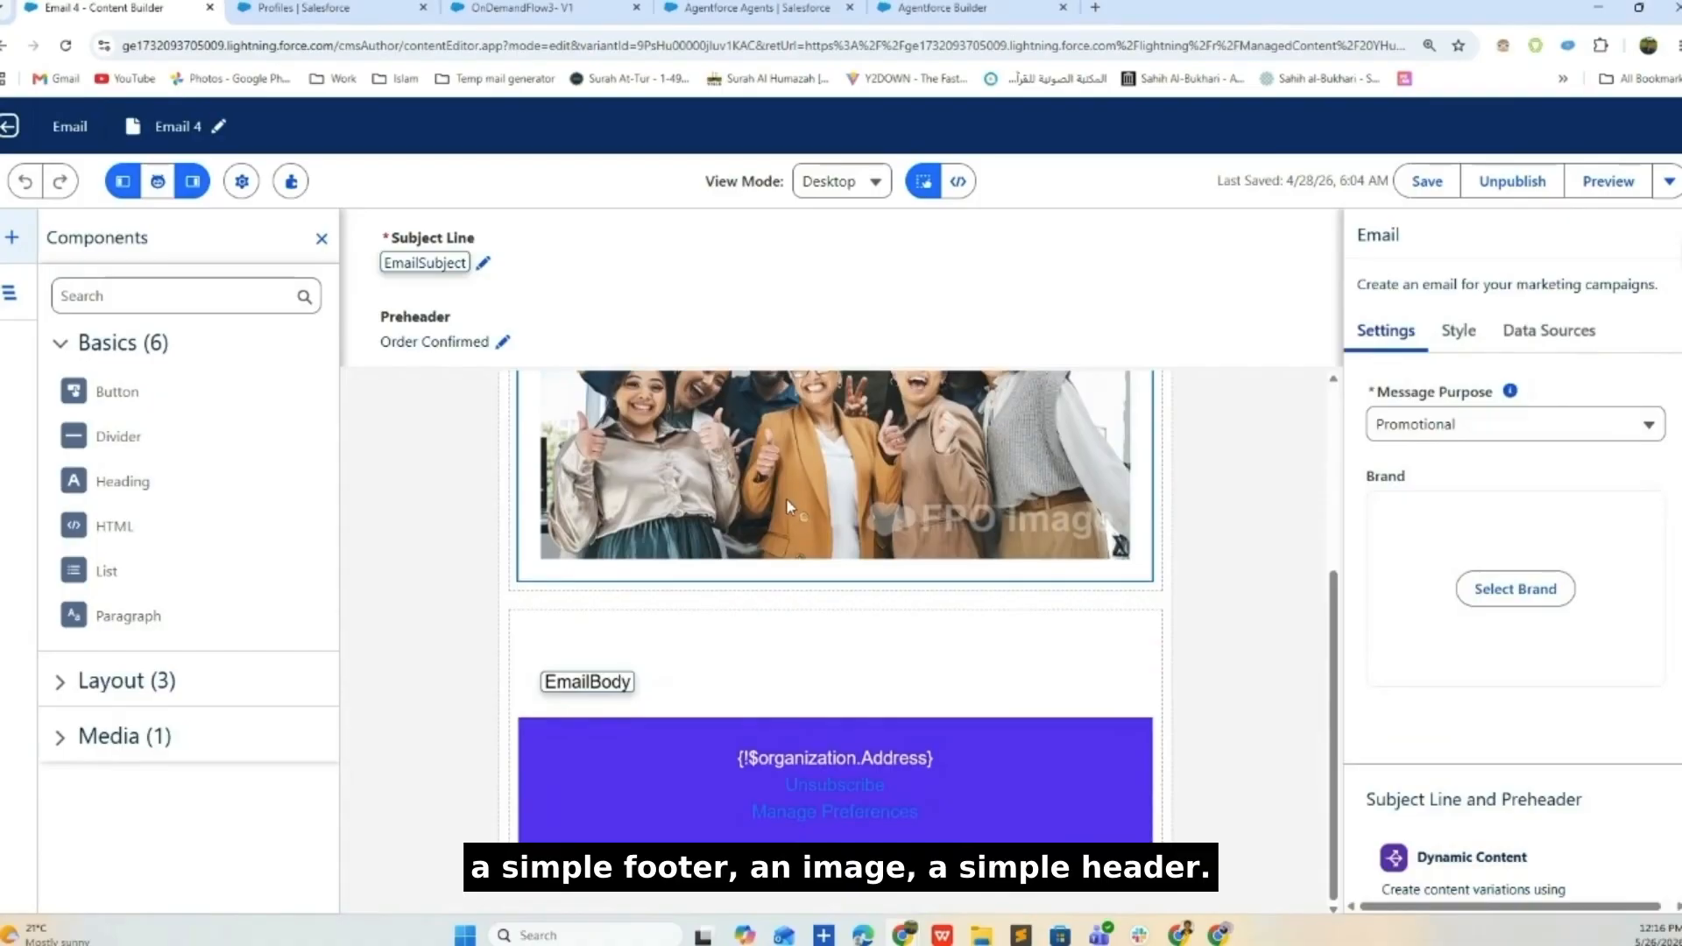
{"action": "scroll", "coordinate": [813, 689], "scroll_direction": "up", "scroll_amount": 3}
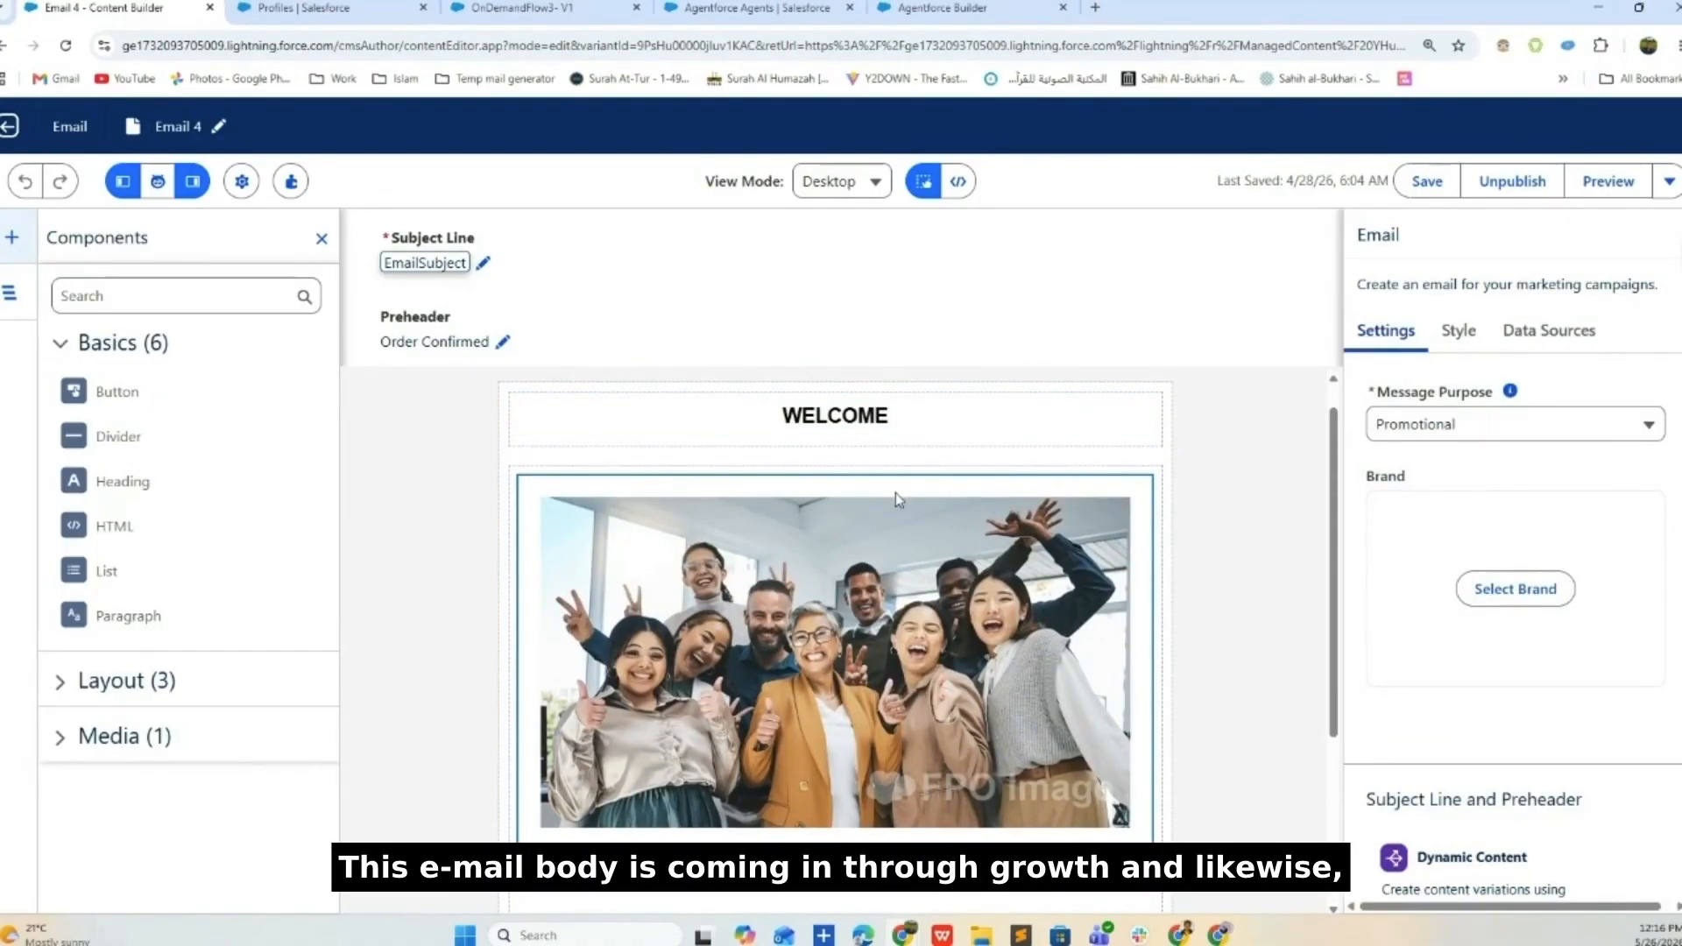
{"action": "scroll", "coordinate": [918, 554], "scroll_direction": "down", "scroll_amount": 3}
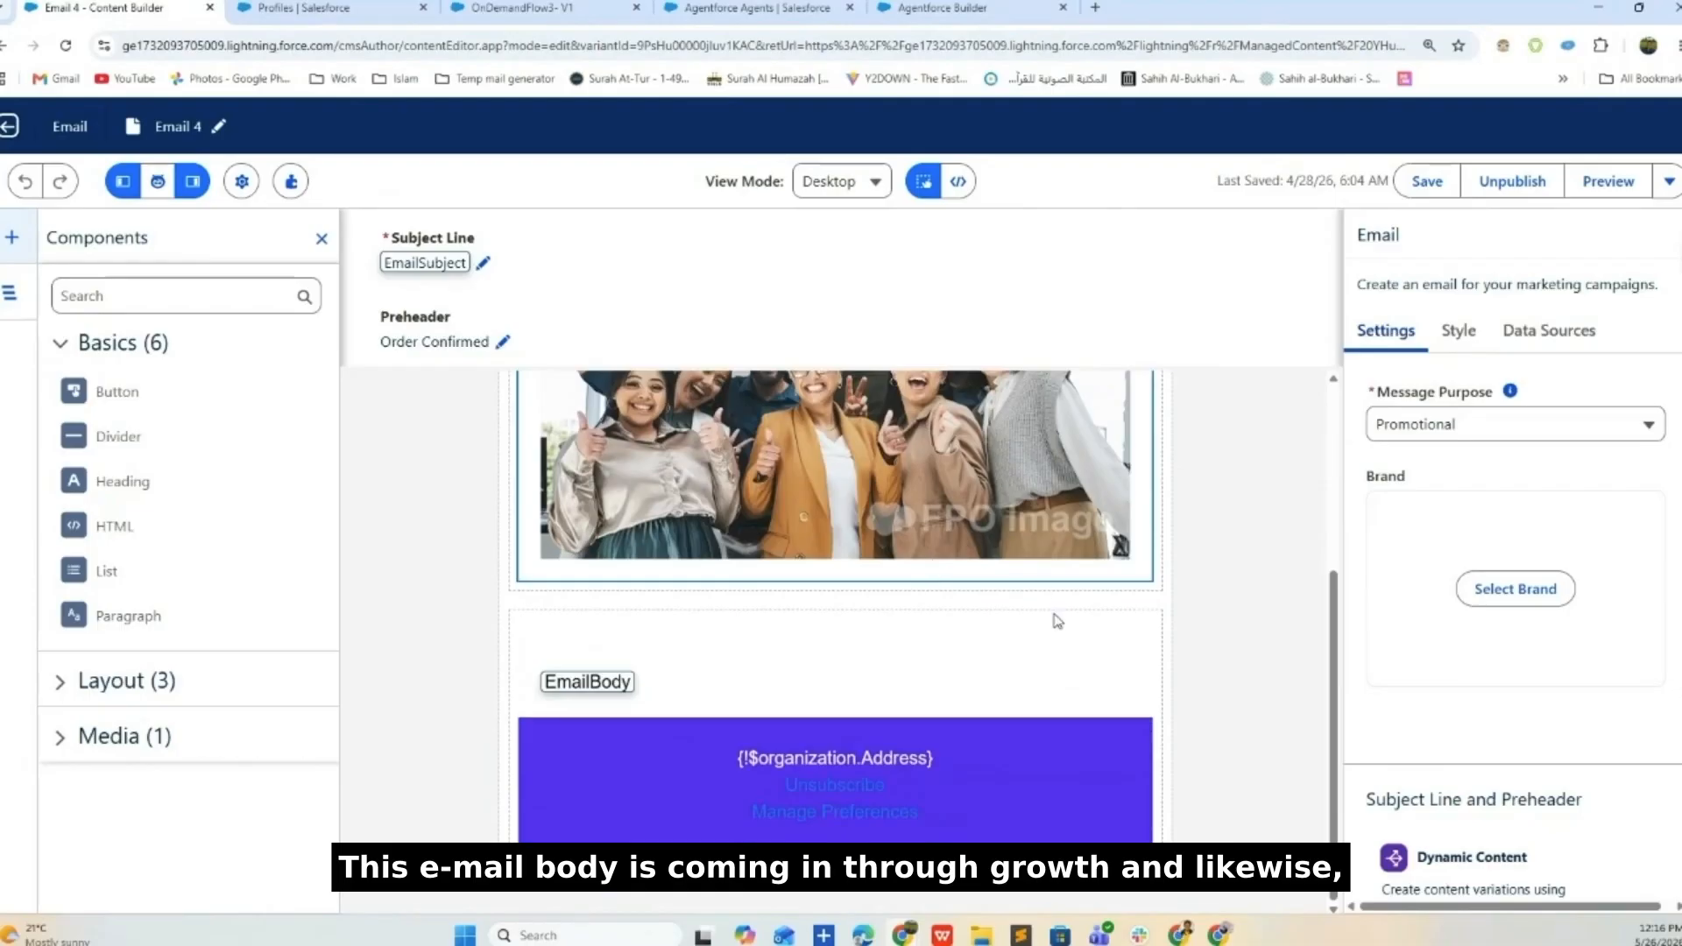
{"action": "left_click", "coordinate": [634, 687]}
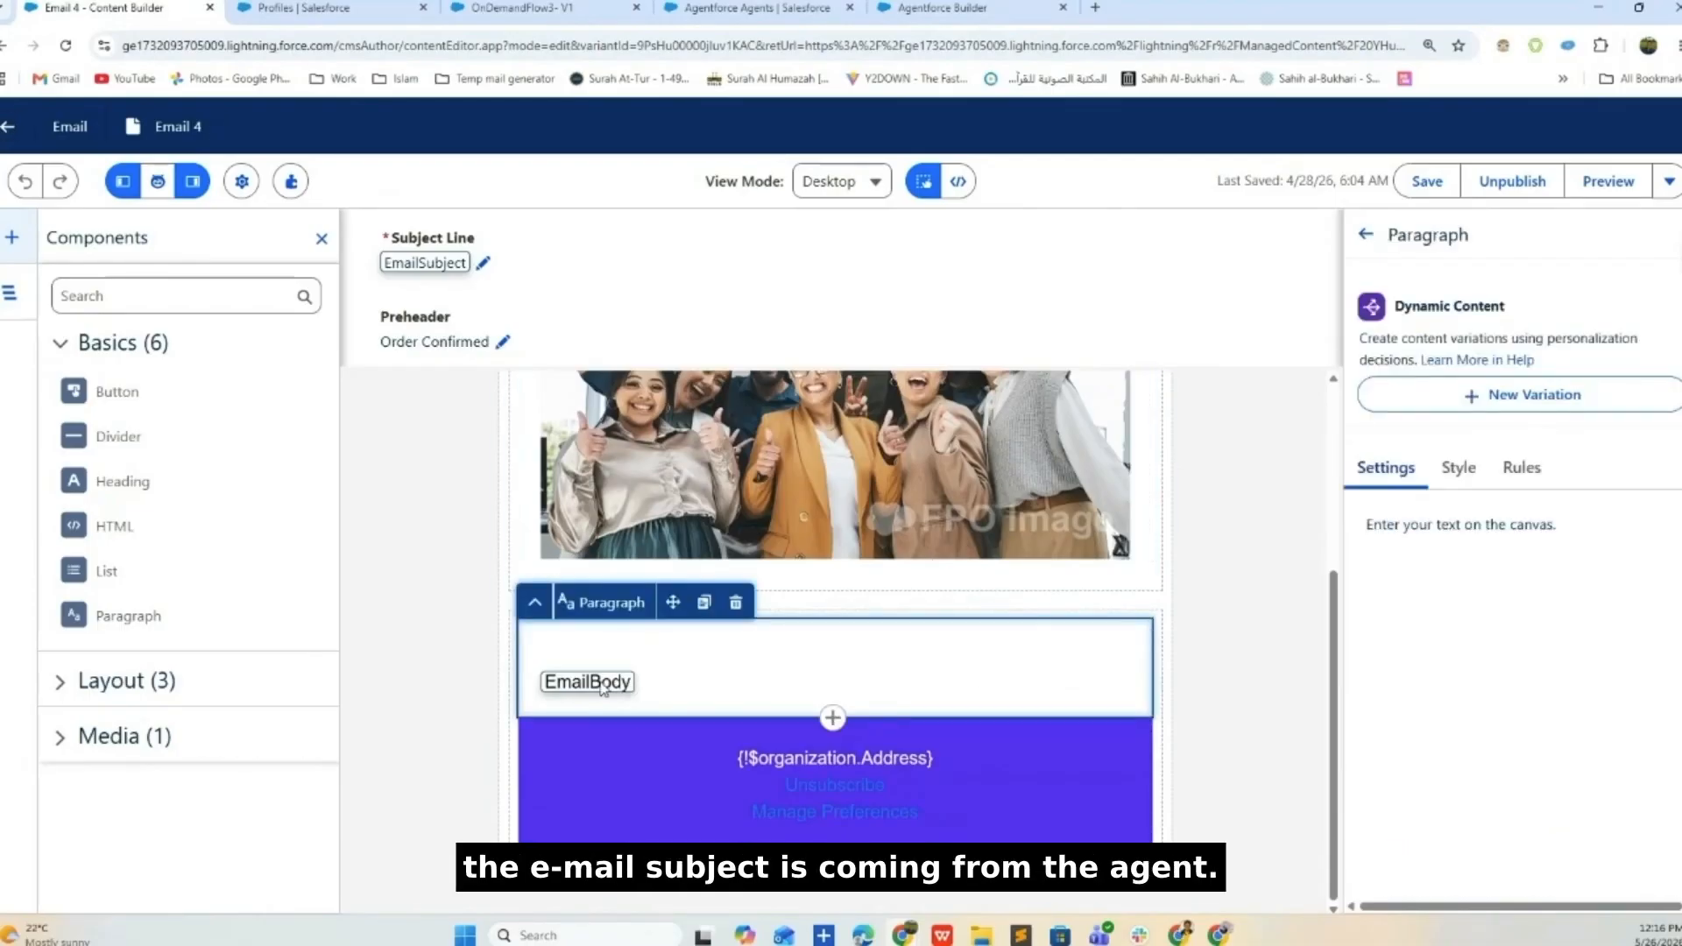
{"action": "left_click", "coordinate": [604, 689]}
{"action": "left_click", "coordinate": [439, 264]}
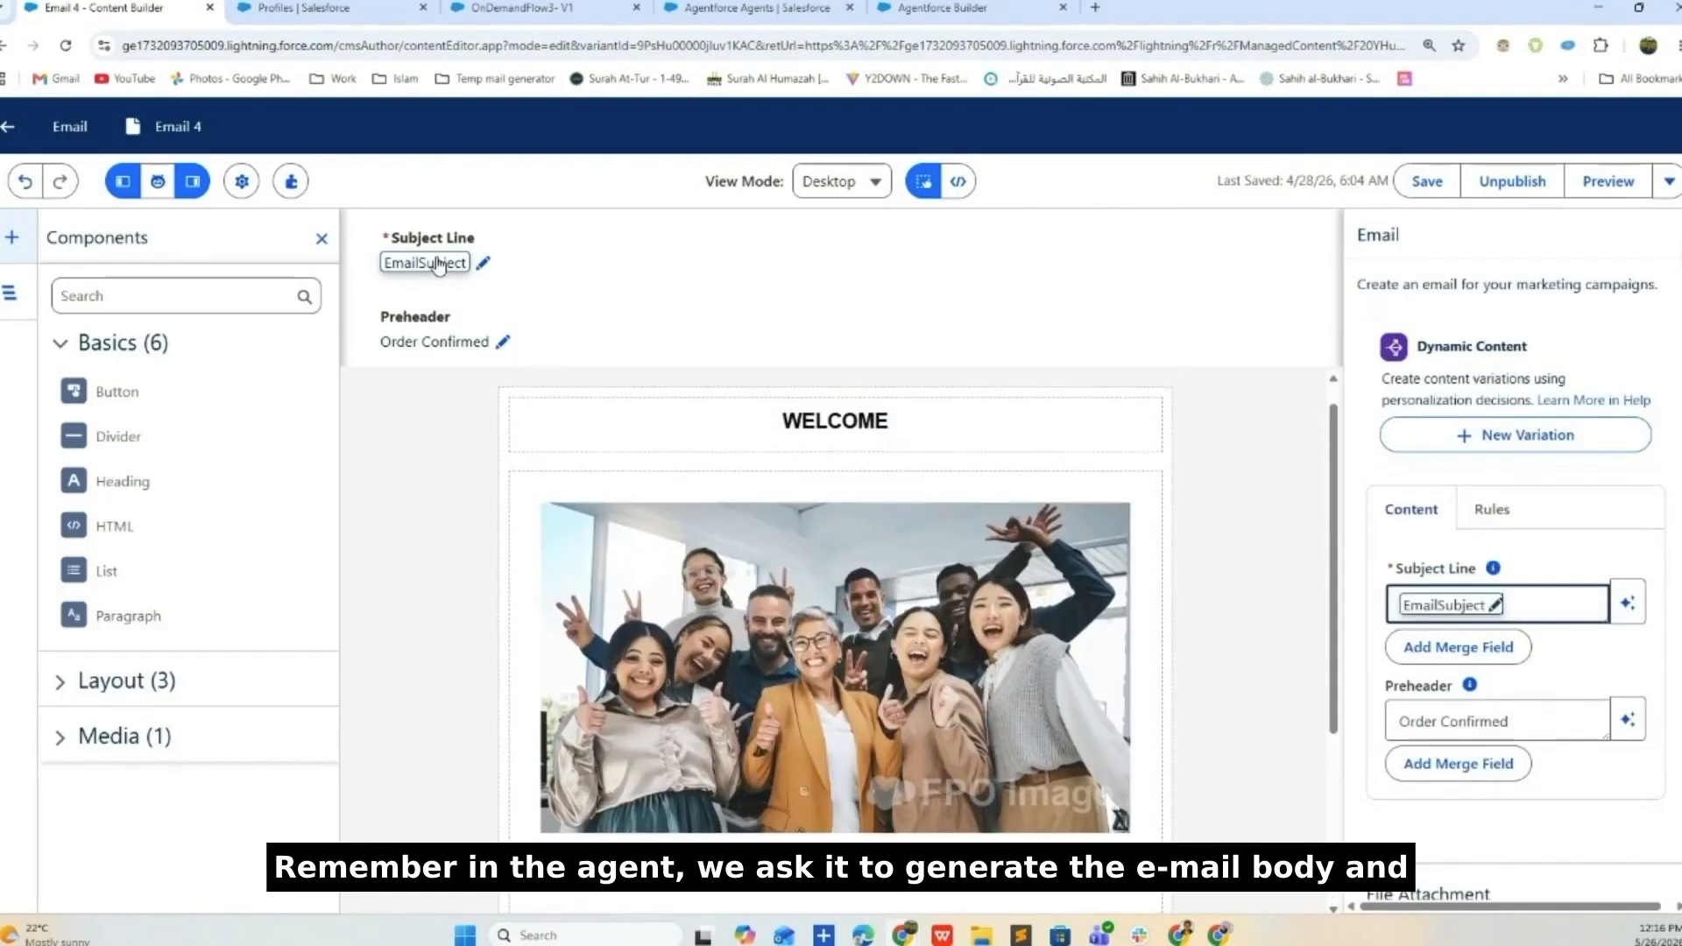
{"action": "scroll", "coordinate": [540, 564], "scroll_direction": "down", "scroll_amount": 3}
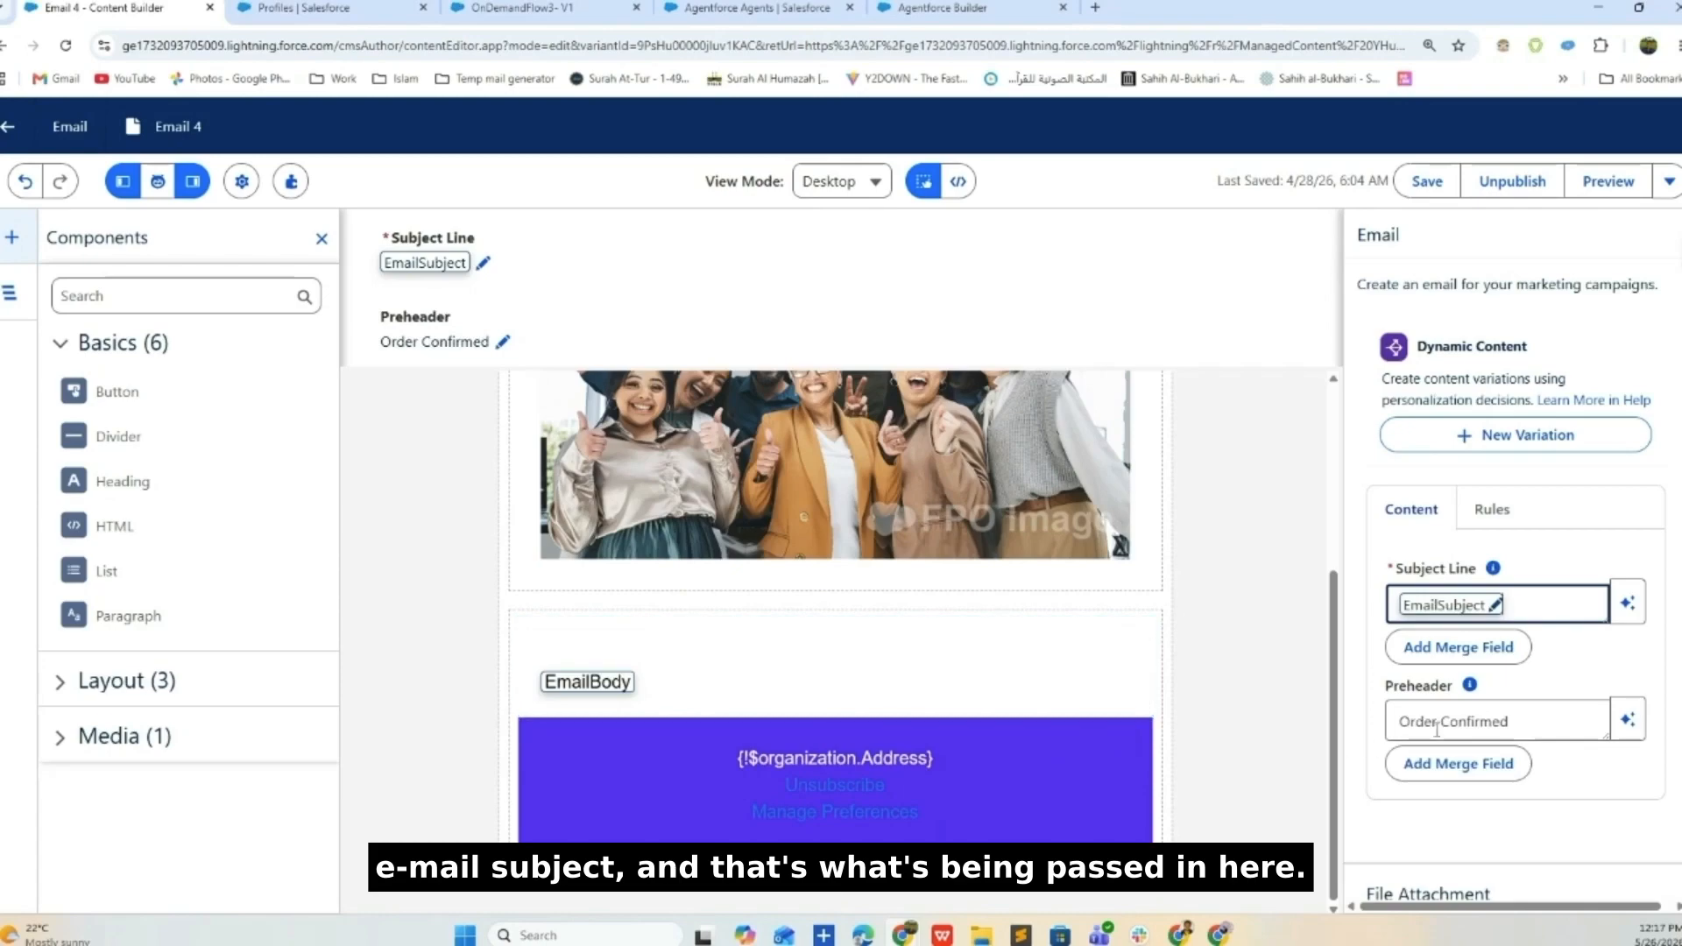
{"action": "scroll", "coordinate": [1198, 445], "scroll_direction": "up", "scroll_amount": 1}
{"action": "scroll", "coordinate": [1198, 445], "scroll_direction": "up", "scroll_amount": 4}
{"action": "left_click", "coordinate": [387, 549]}
{"action": "scroll", "coordinate": [1554, 432], "scroll_direction": "up", "scroll_amount": 6}
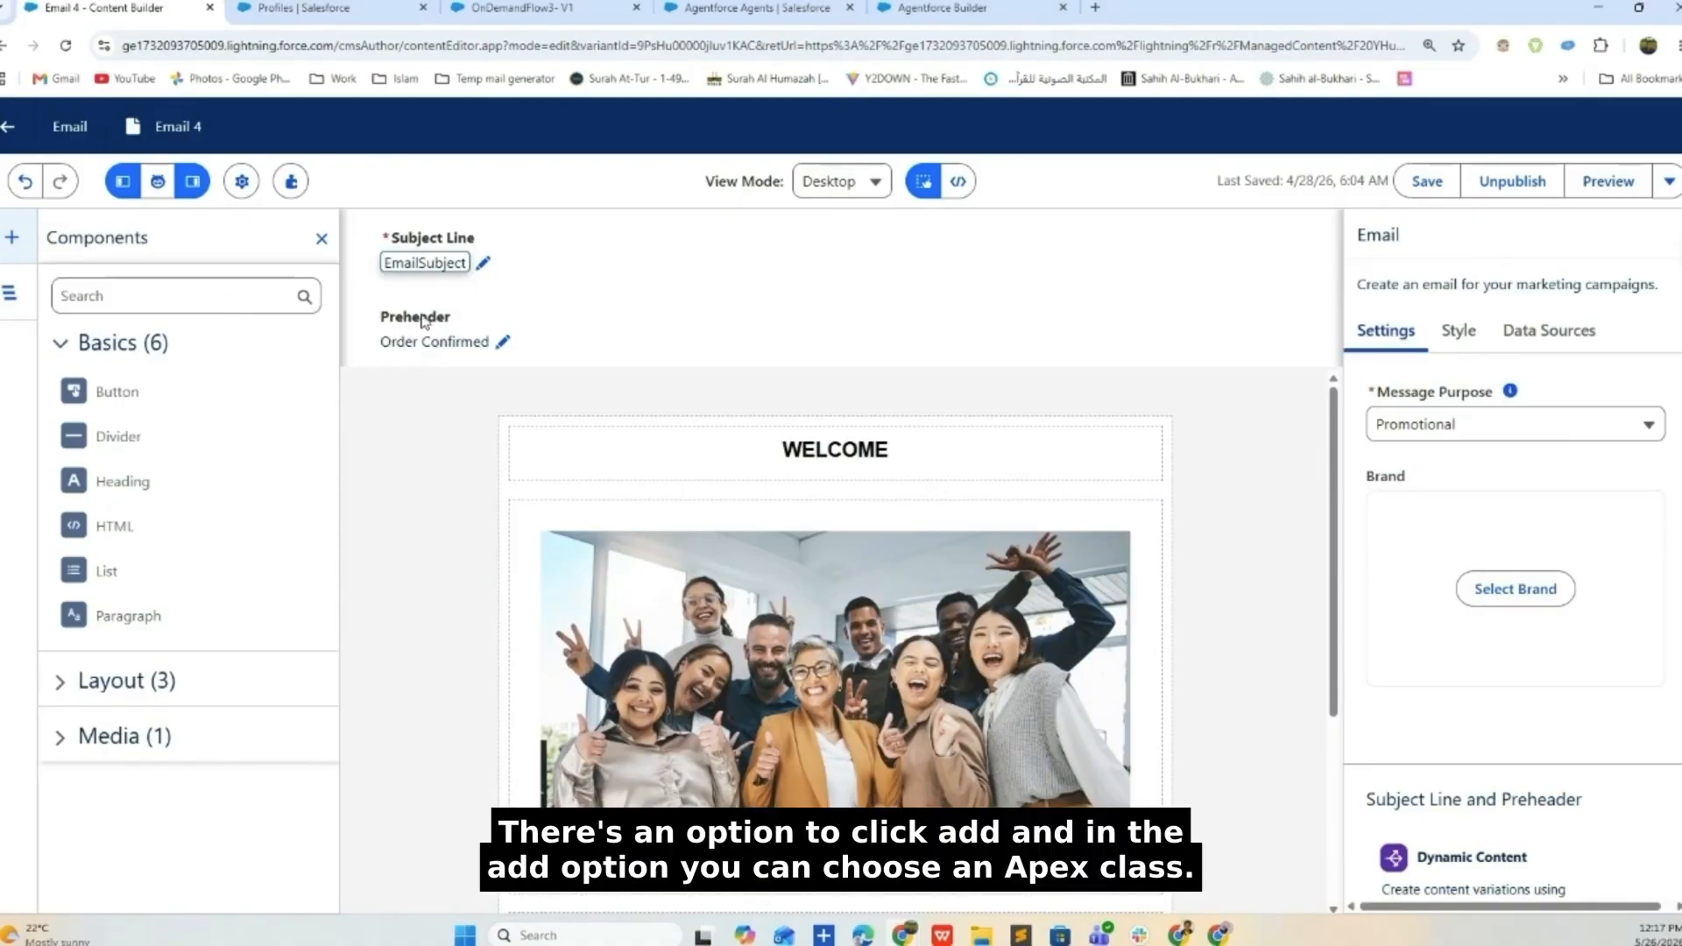
{"action": "left_click", "coordinate": [1078, 591]}
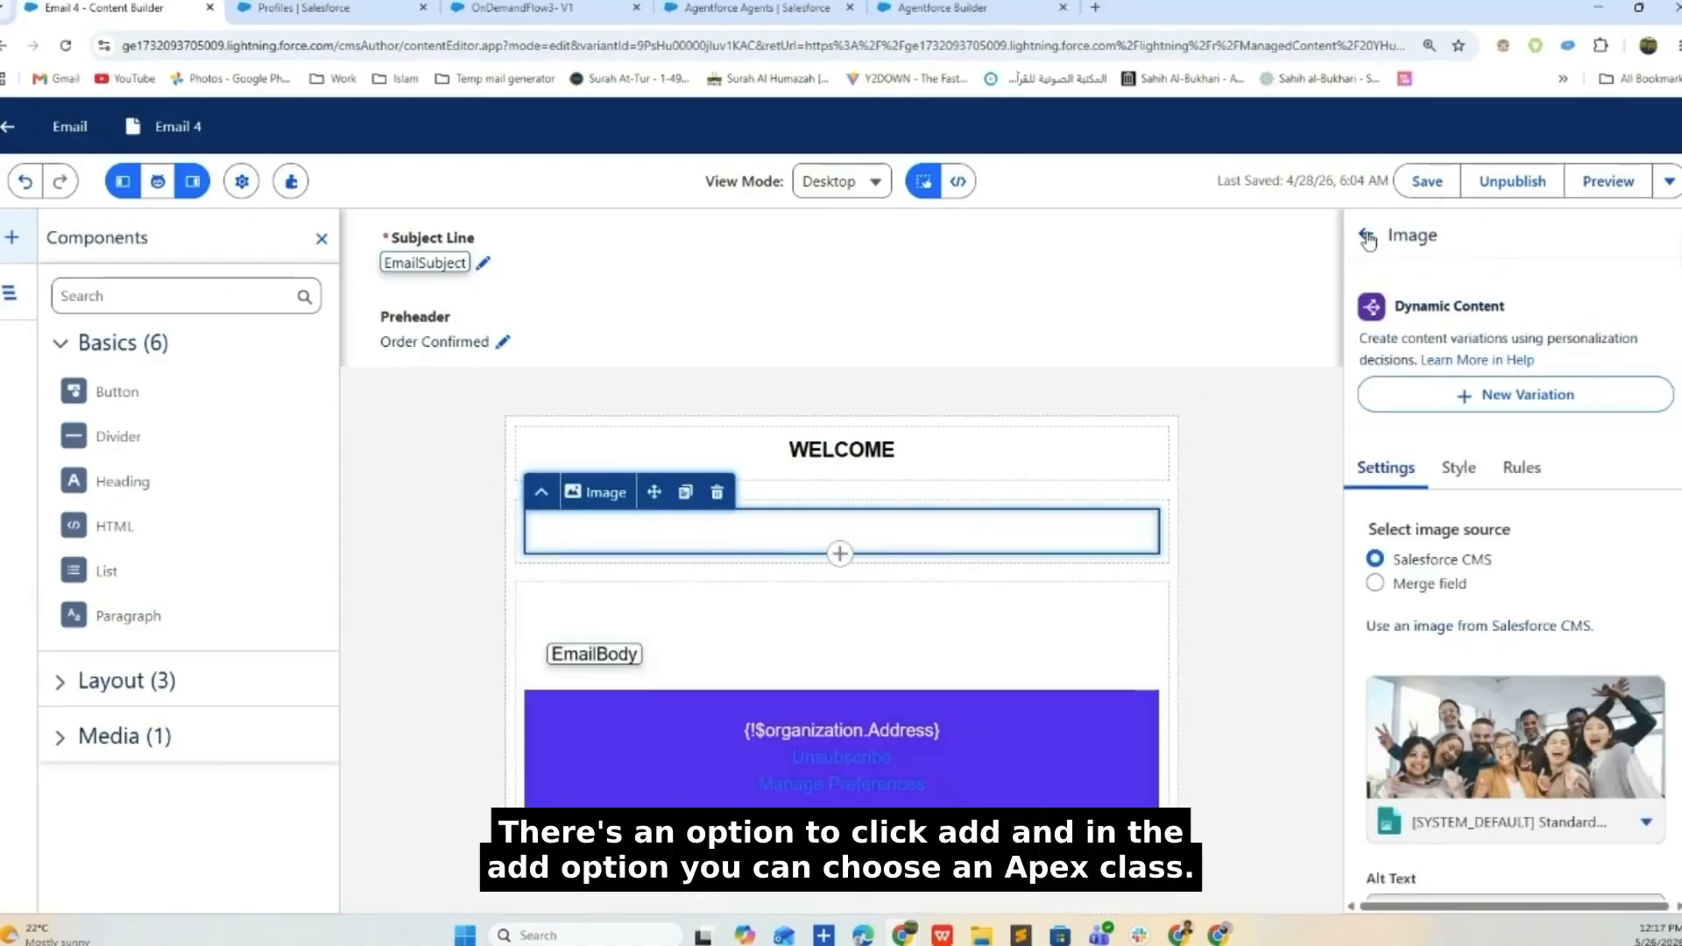
{"action": "left_click", "coordinate": [1368, 239]}
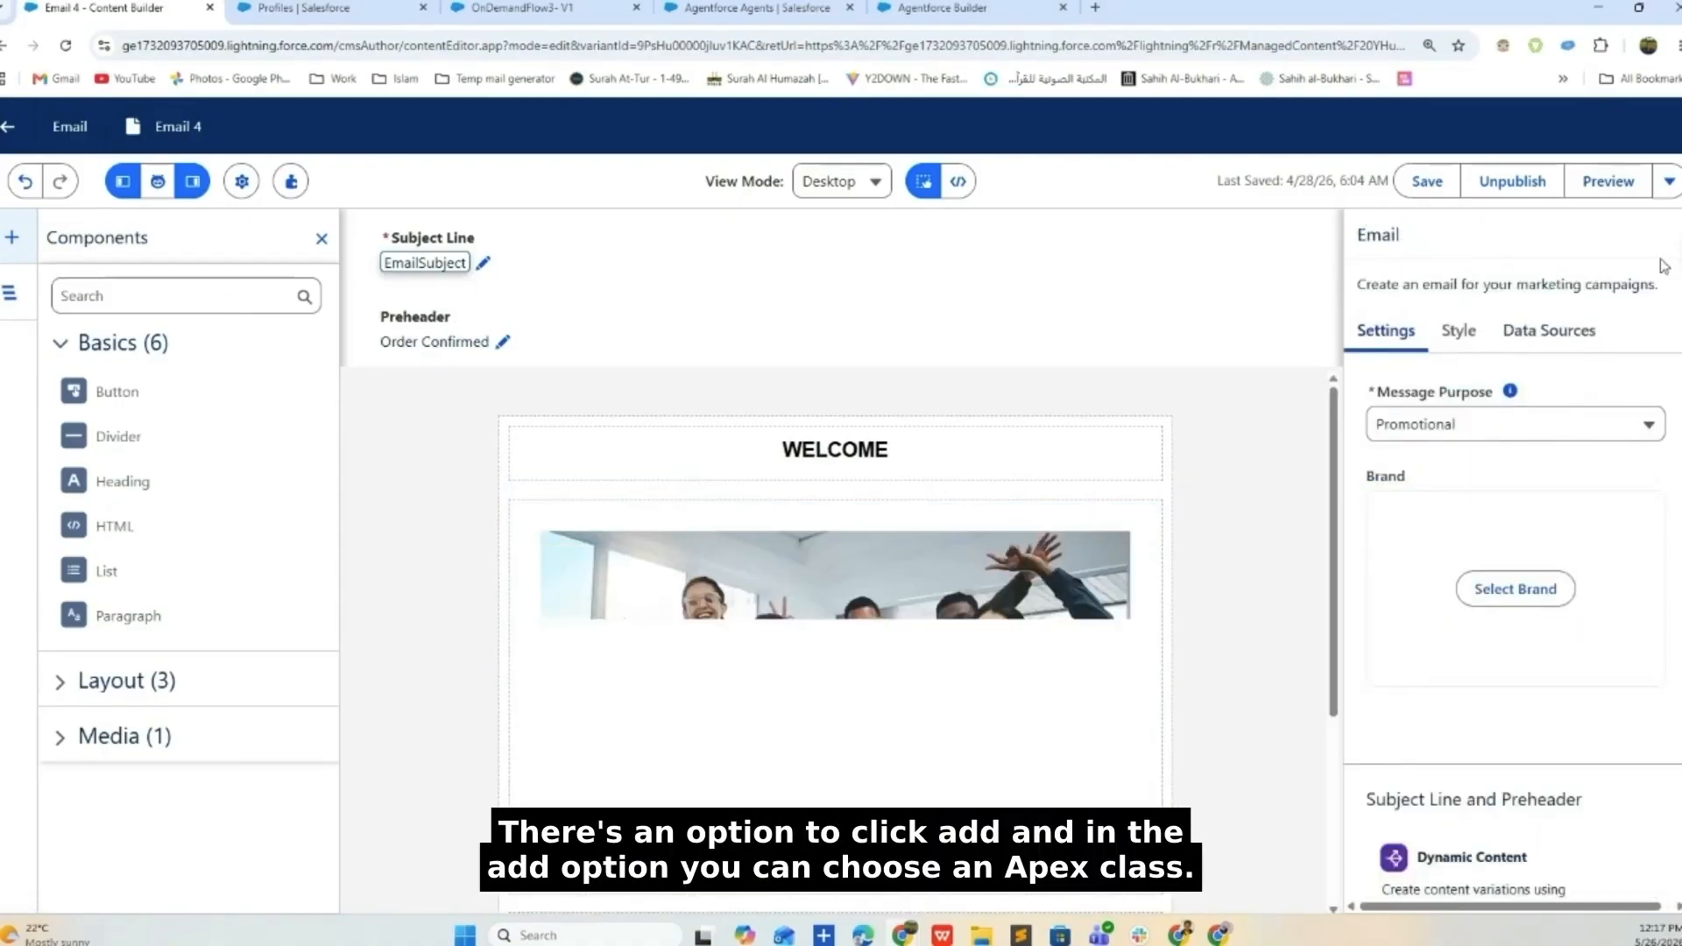
- List the data sources, preview provider types, cancel, and highlight EmailPersonalizationData
{"action": "left_click", "coordinate": [1549, 330]}
{"action": "left_click", "coordinate": [1651, 388]}
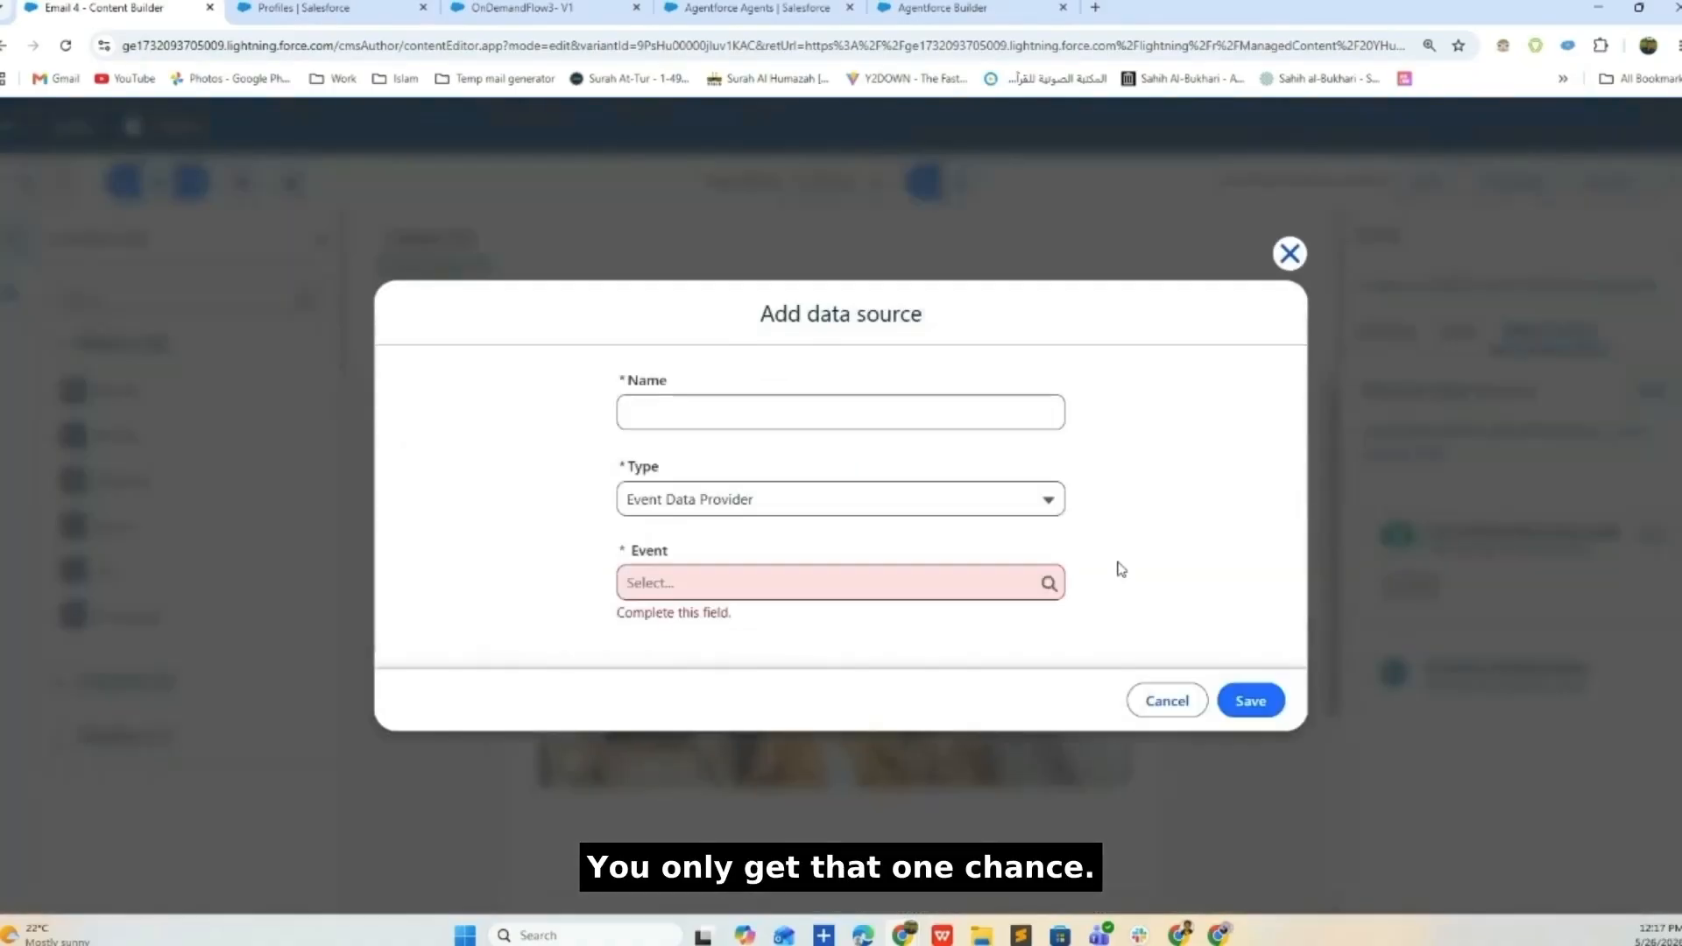
{"action": "left_click", "coordinate": [999, 499]}
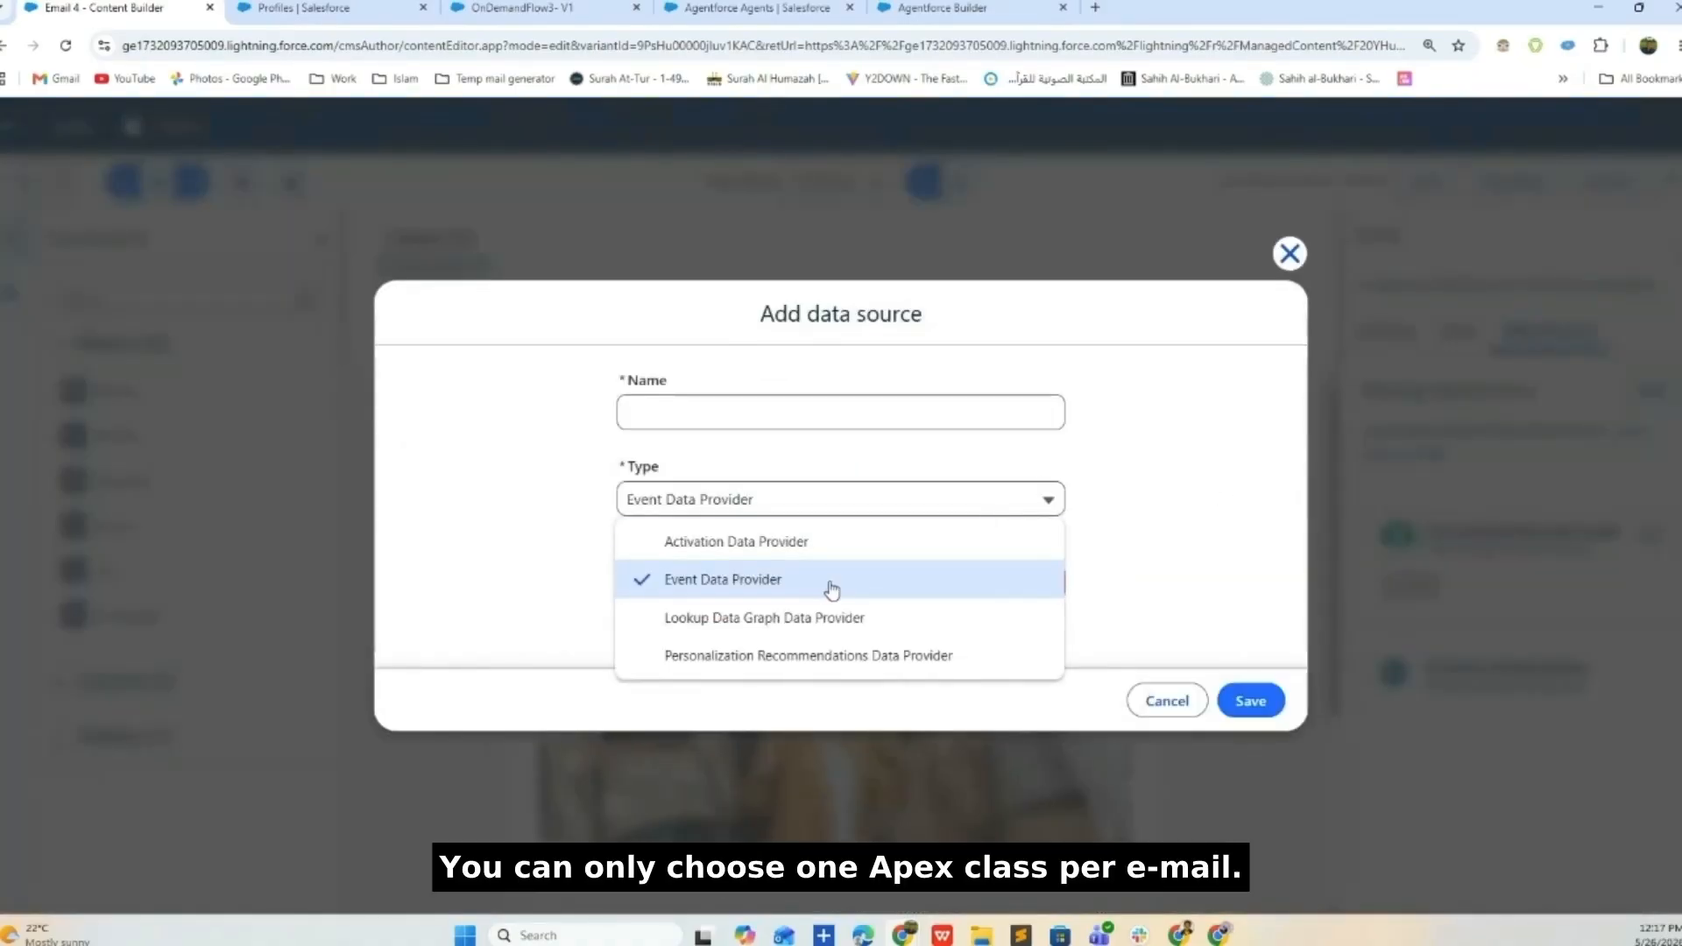
{"action": "left_click", "coordinate": [1290, 254]}
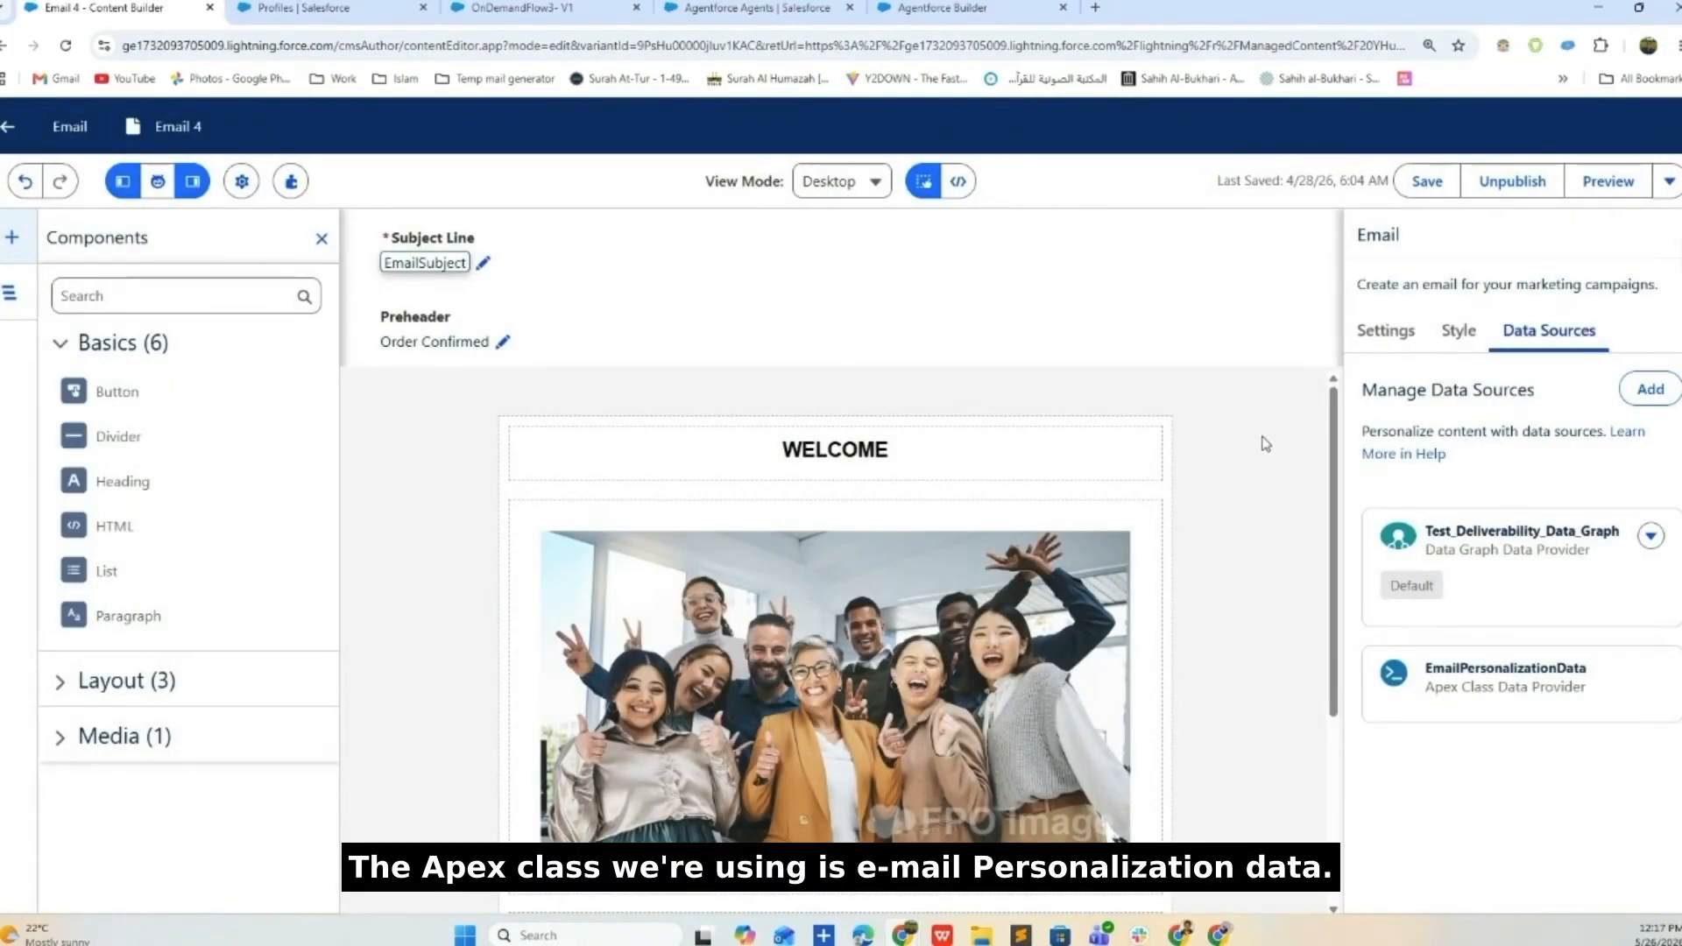
{"action": "left_click_drag", "start_coordinate": [1591, 673], "coordinate": [1422, 677]}
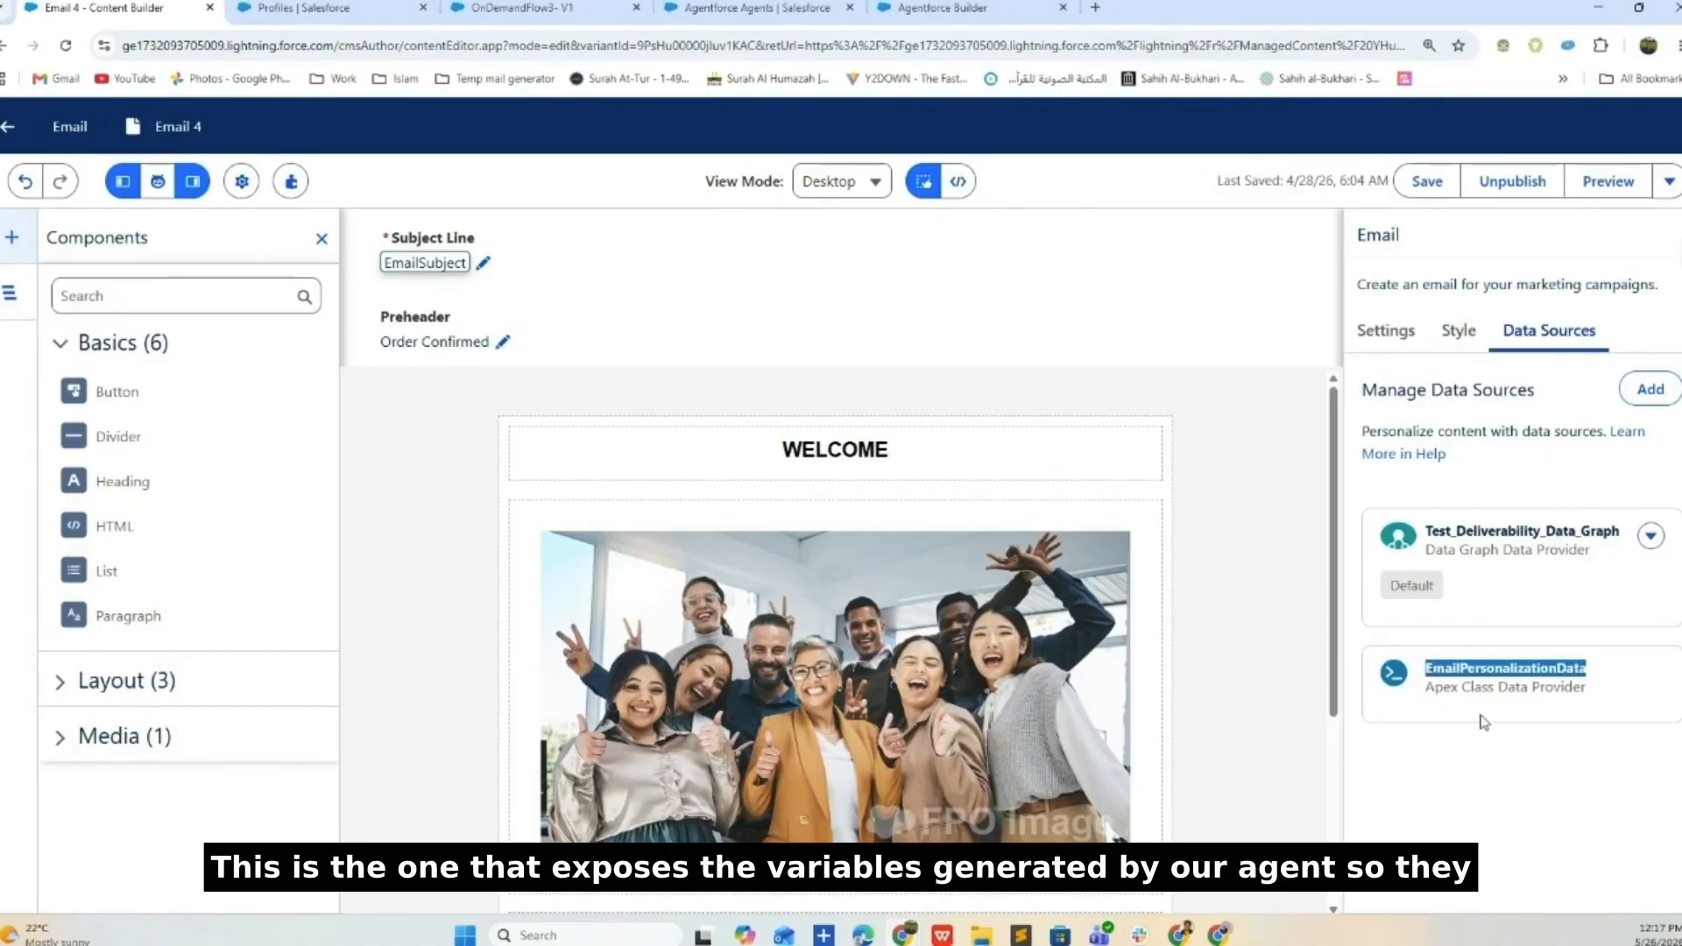
{"action": "scroll", "coordinate": [1108, 681], "scroll_direction": "down", "scroll_amount": 3}
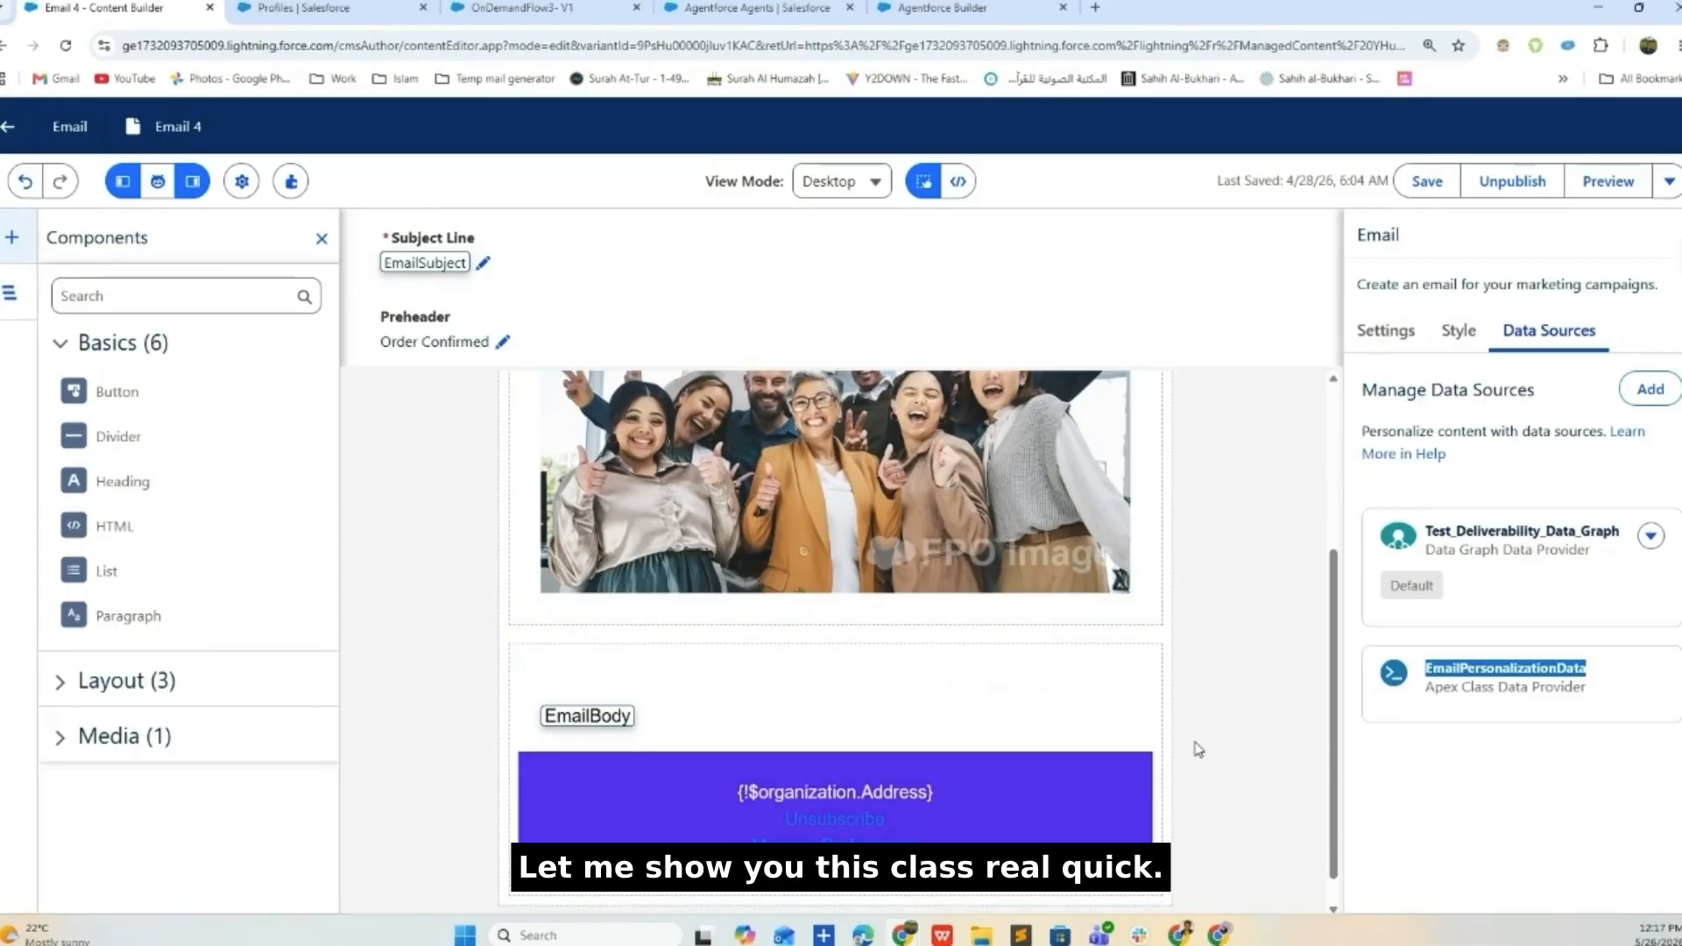
- In EmailPersonalizationData.apxc, highlight the EmailSubject and EmailBody properties, then minimize the console
{"action": "mouse_move", "coordinate": [902, 935]}
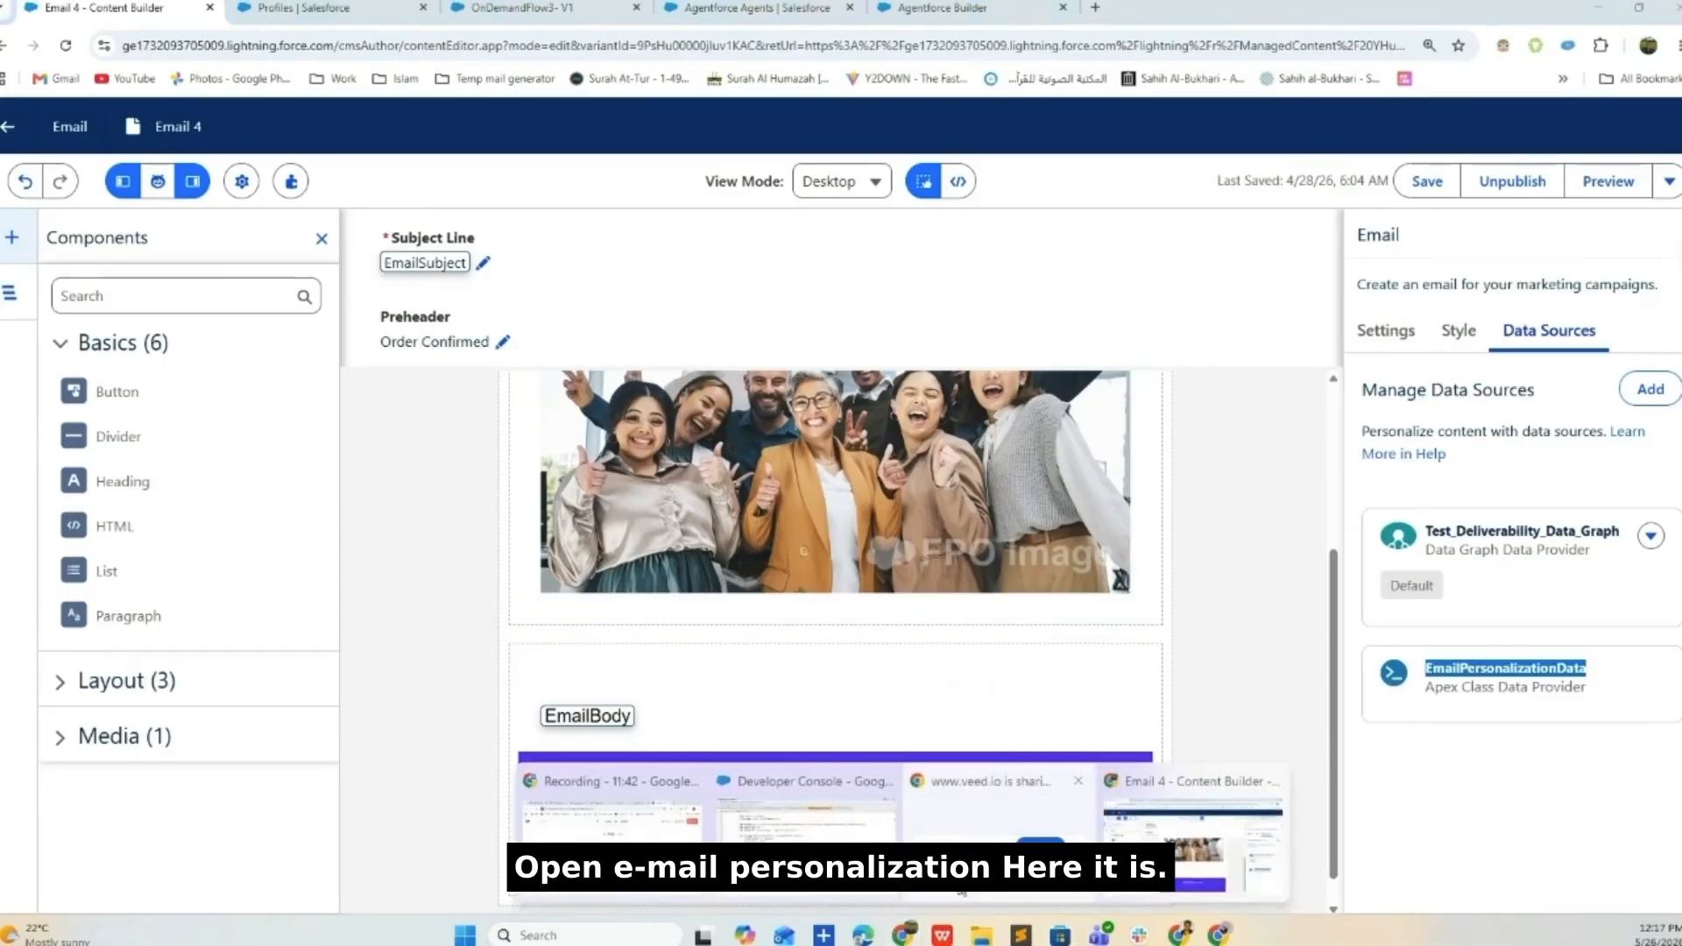
{"action": "left_click", "coordinate": [800, 807]}
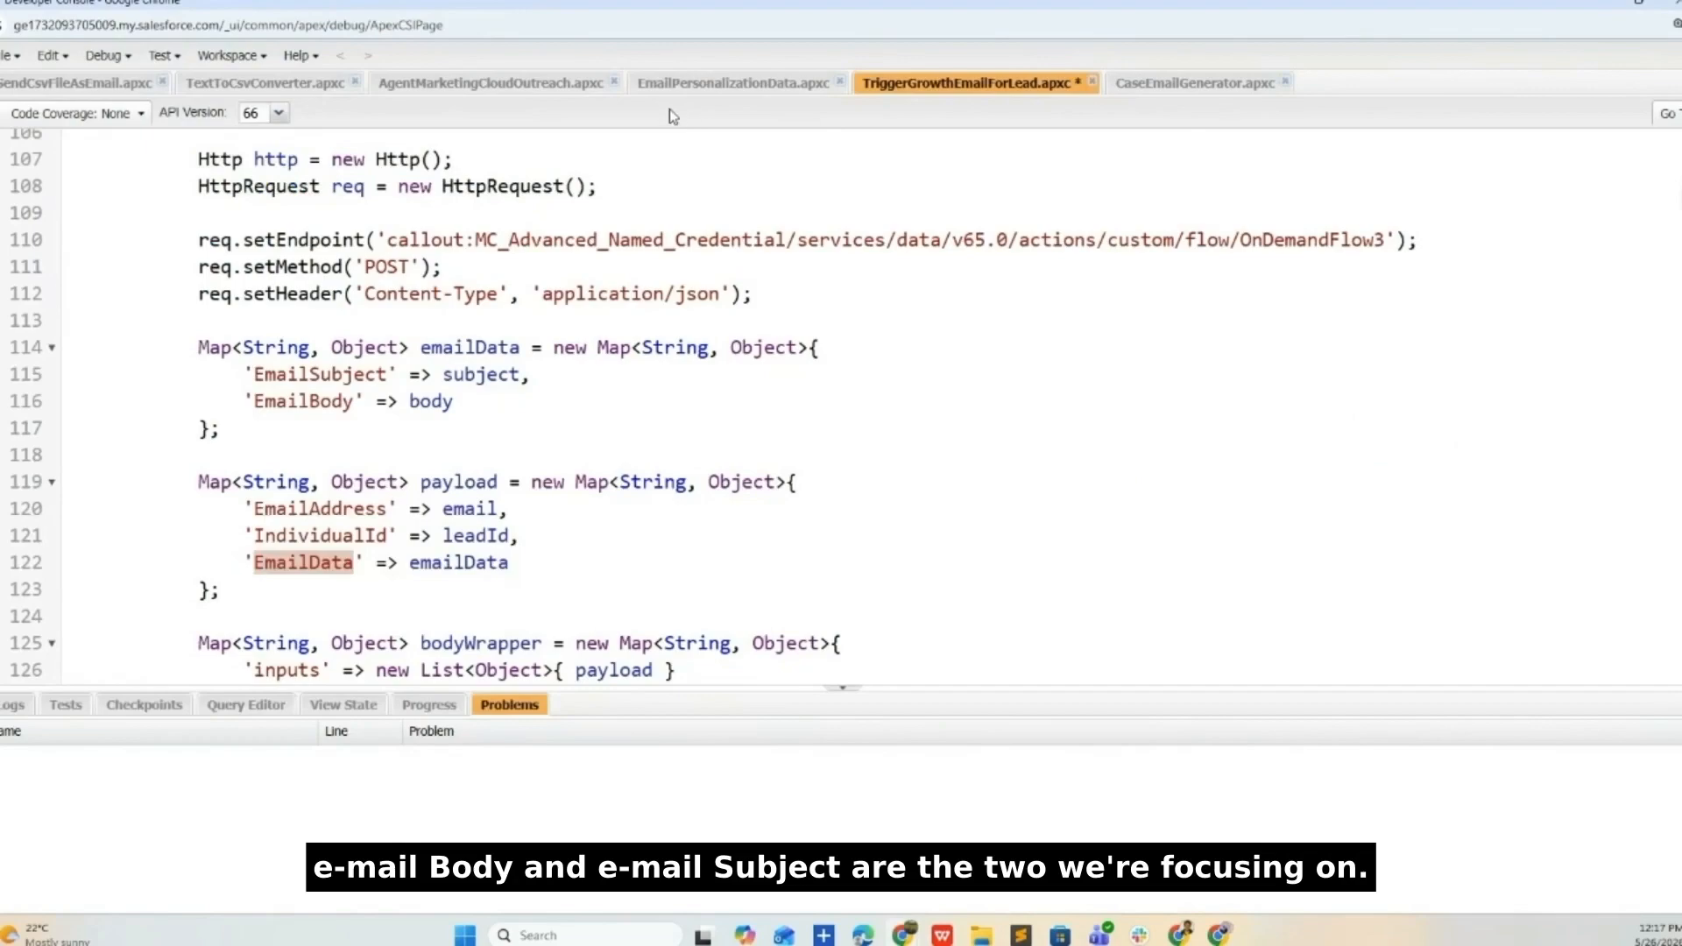
{"action": "left_click", "coordinate": [695, 84]}
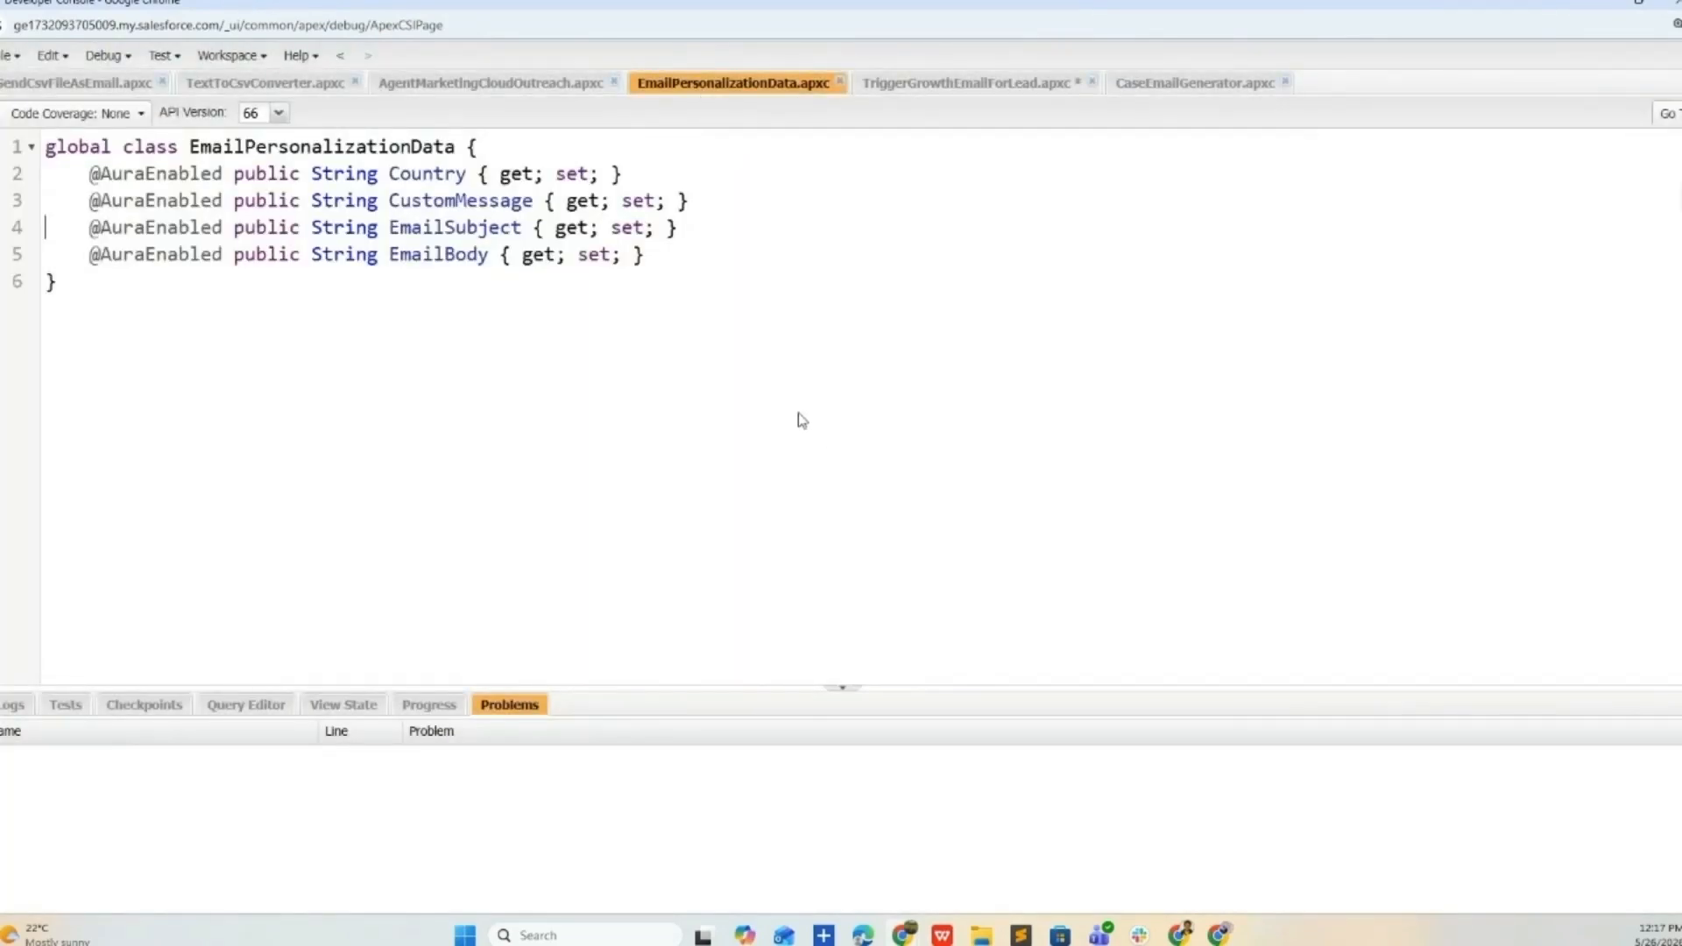
{"action": "double_click", "coordinate": [473, 227]}
{"action": "double_click", "coordinate": [413, 255]}
{"action": "double_click", "coordinate": [432, 227]}
{"action": "left_click_drag", "start_coordinate": [696, 263], "coordinate": [26, 240]}
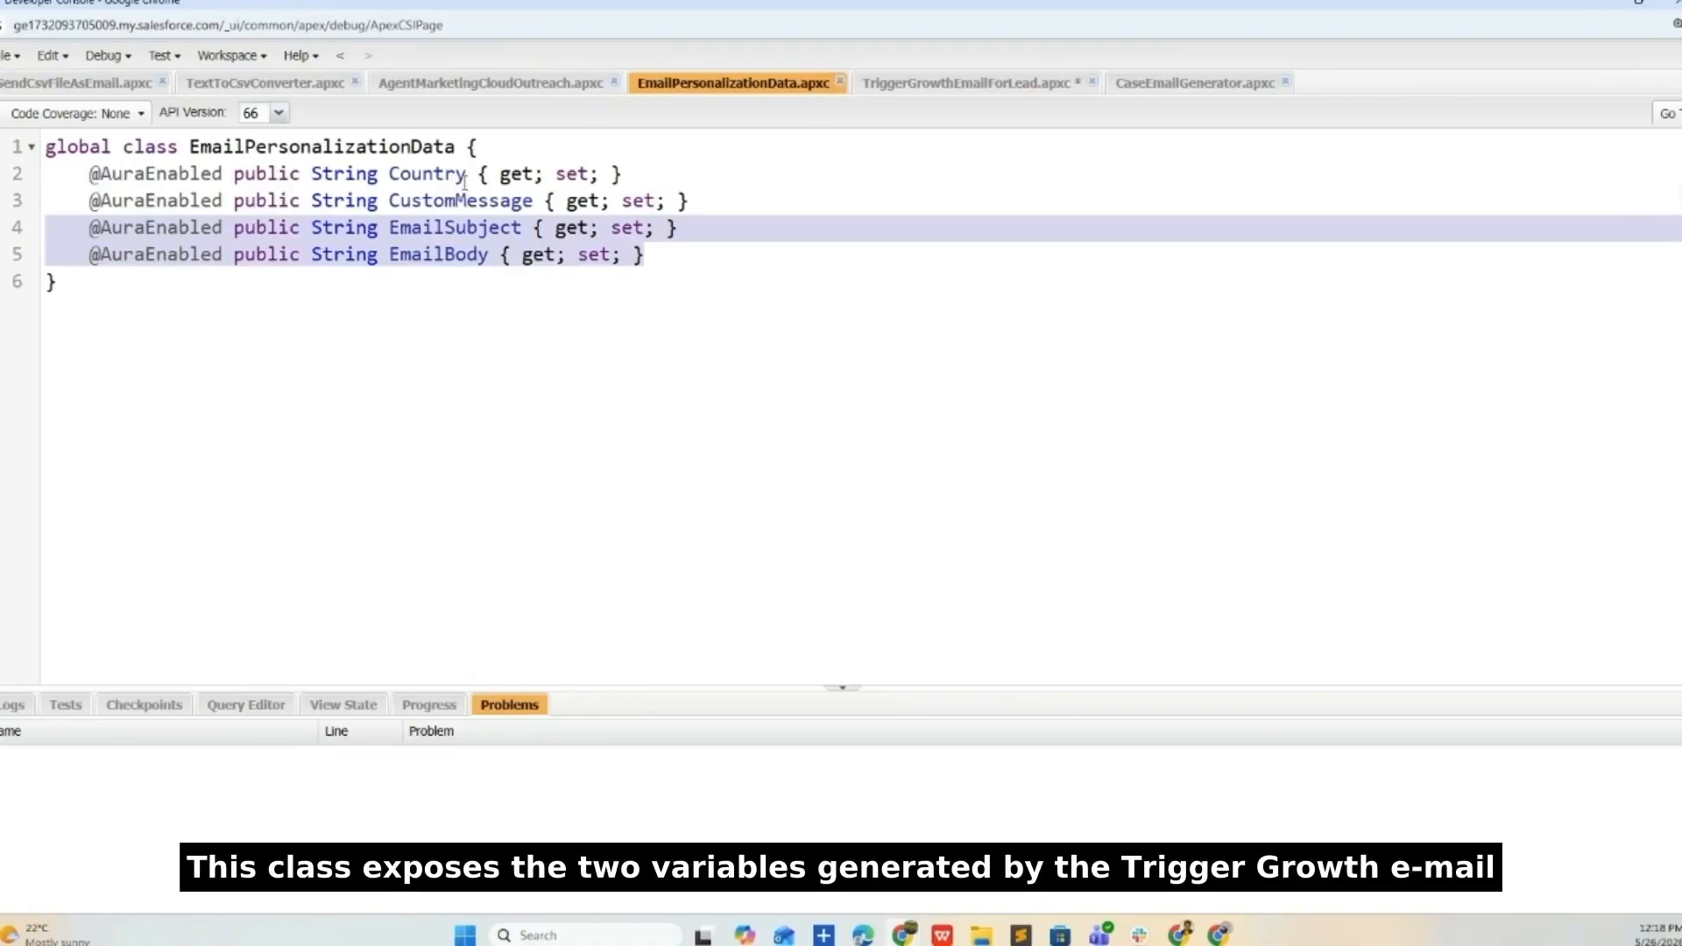
{"action": "double_click", "coordinate": [450, 255]}
{"action": "double_click", "coordinate": [455, 228]}
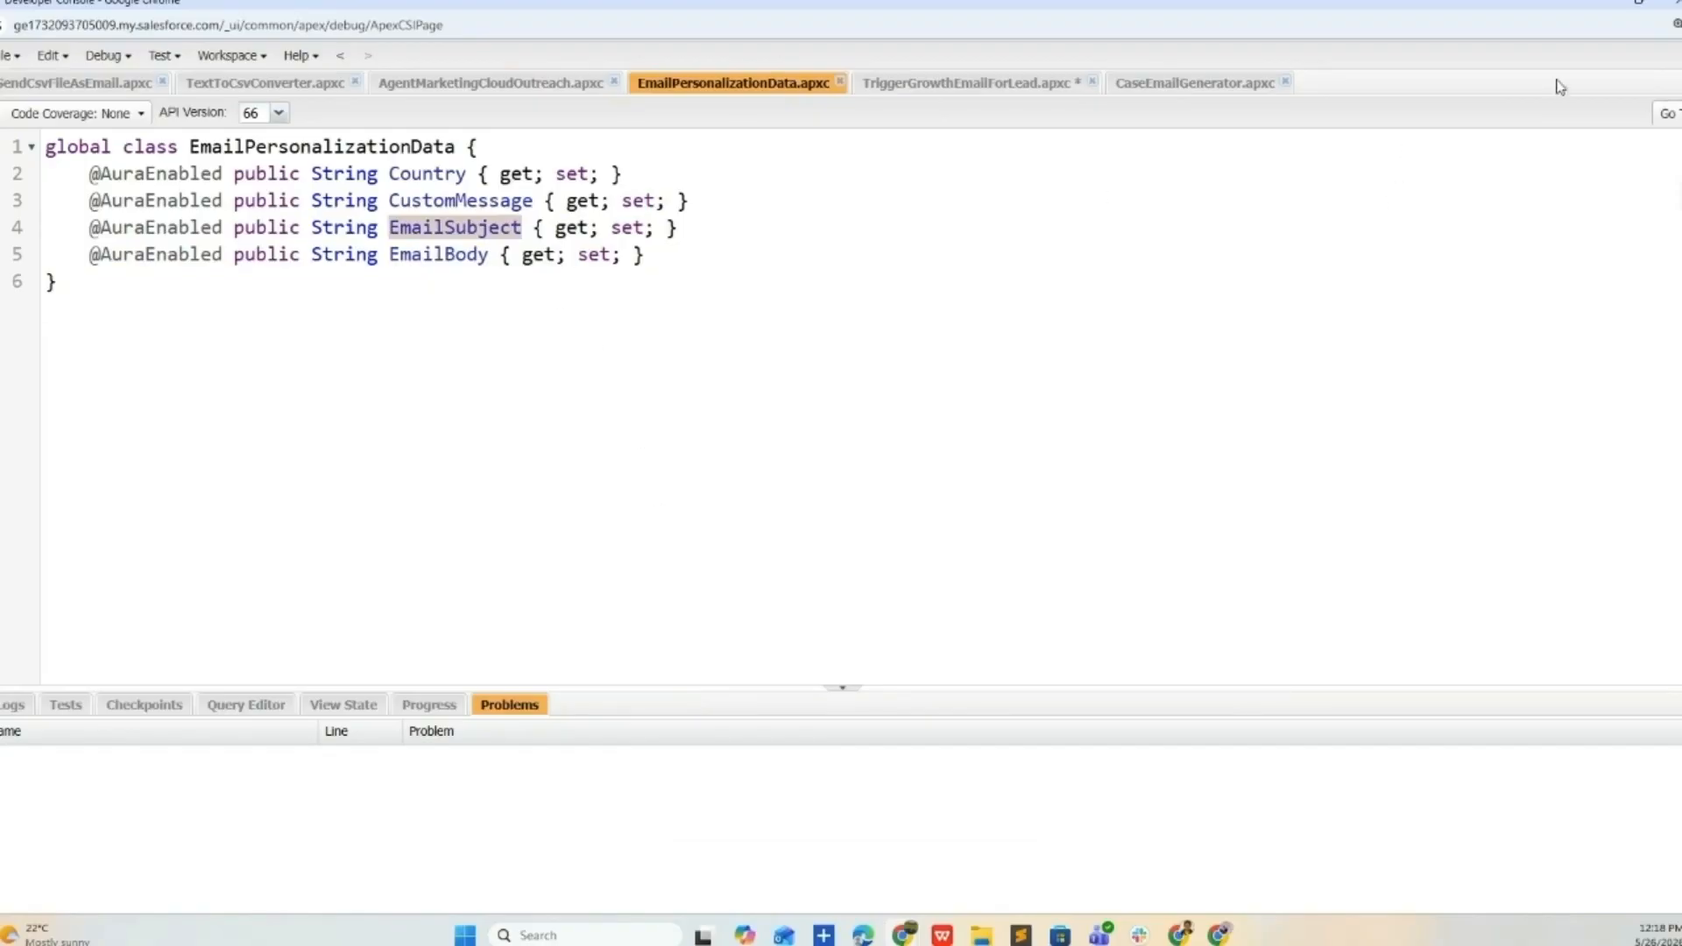
{"action": "left_click", "coordinate": [1595, 6]}
{"action": "scroll", "coordinate": [1137, 597], "scroll_direction": "up", "scroll_amount": 3}
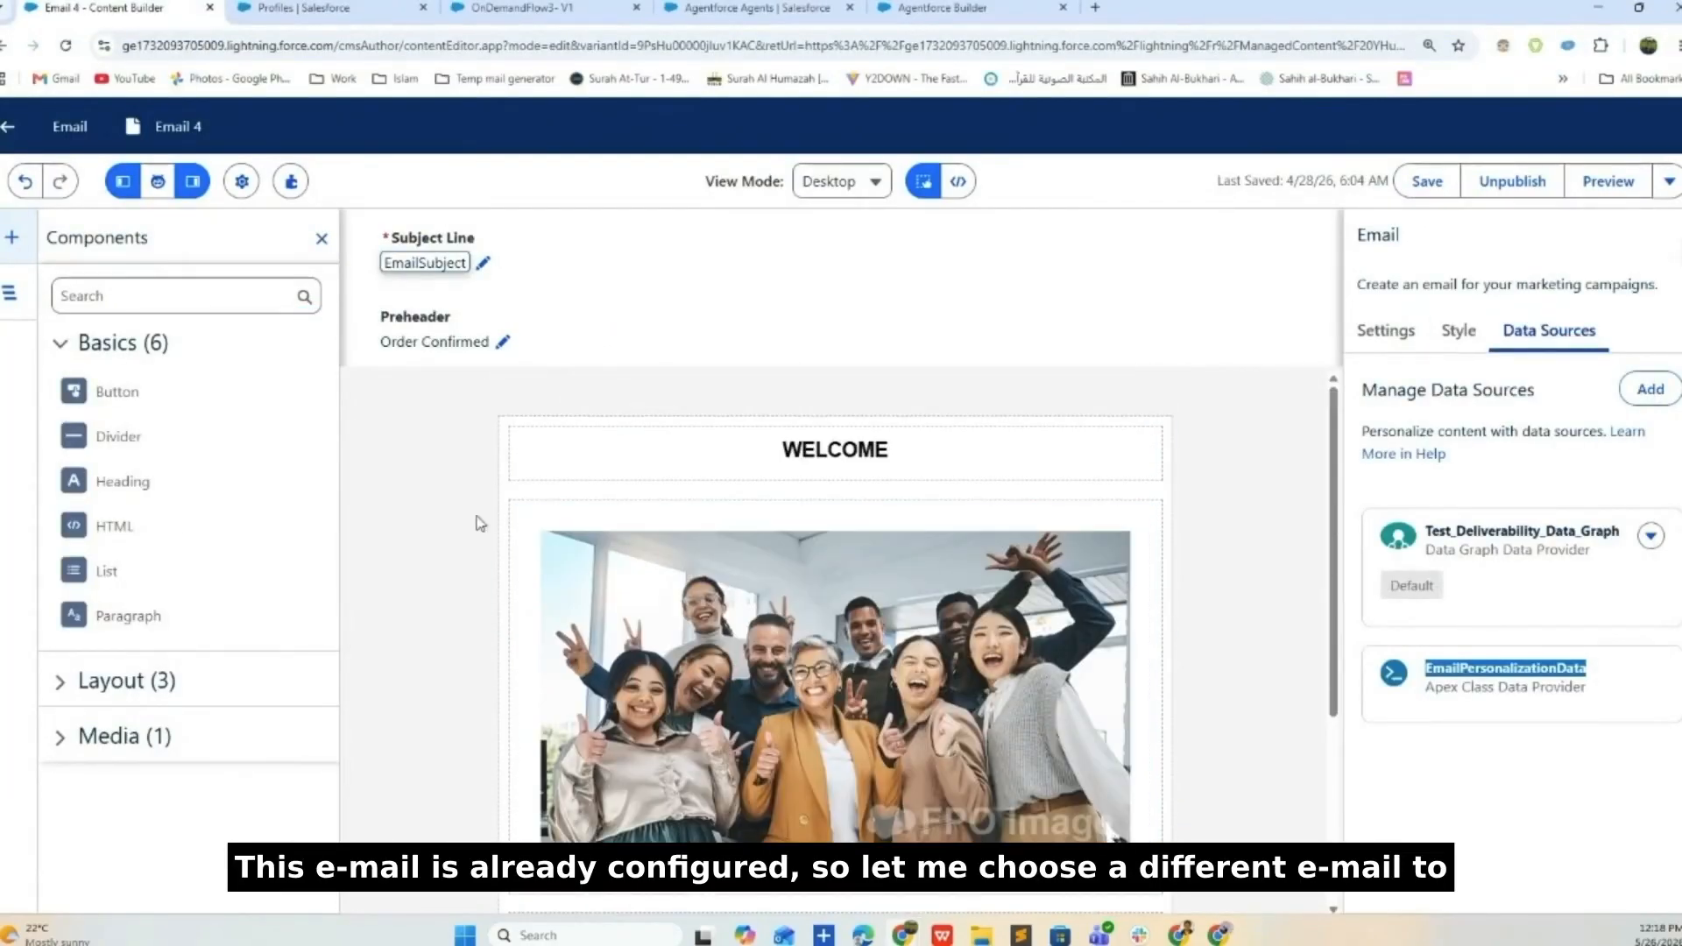
- Unpin the Email 4 tab and duplicate it into a new tab
{"action": "right_click", "coordinate": [28, 12]}
{"action": "left_click", "coordinate": [82, 197]}
{"action": "right_click", "coordinate": [138, 5]}
{"action": "left_click", "coordinate": [189, 159]}
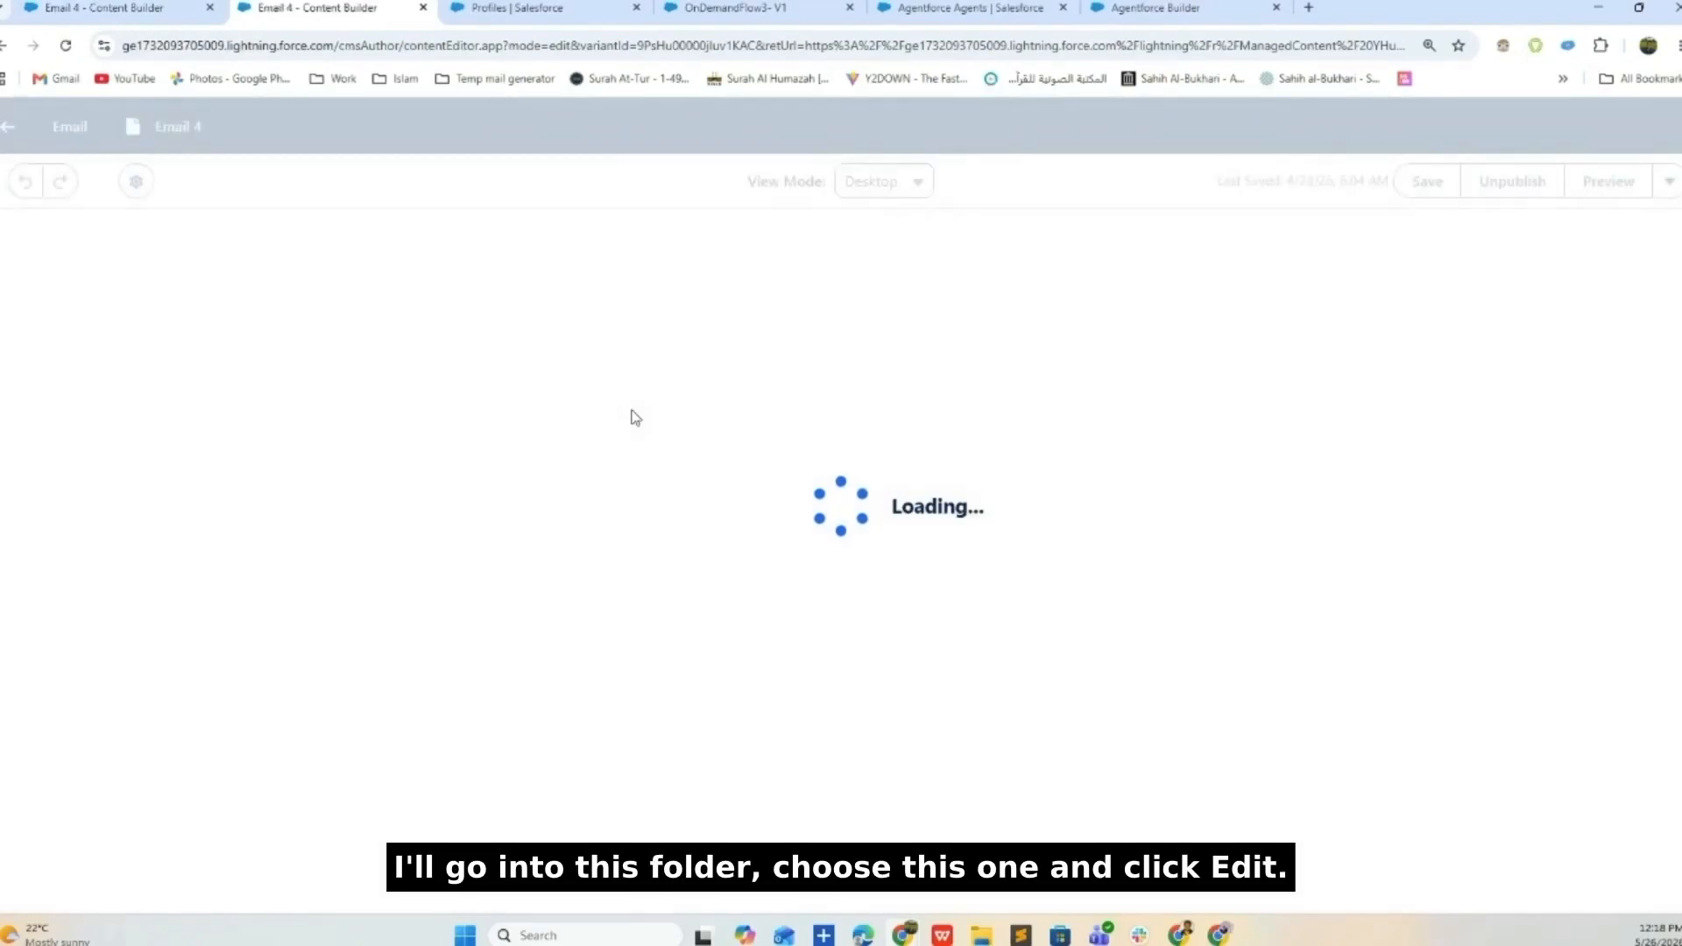
- Open EMail2 Default PAth from the email folder in the editor and show its data sources
{"action": "left_click", "coordinate": [13, 128]}
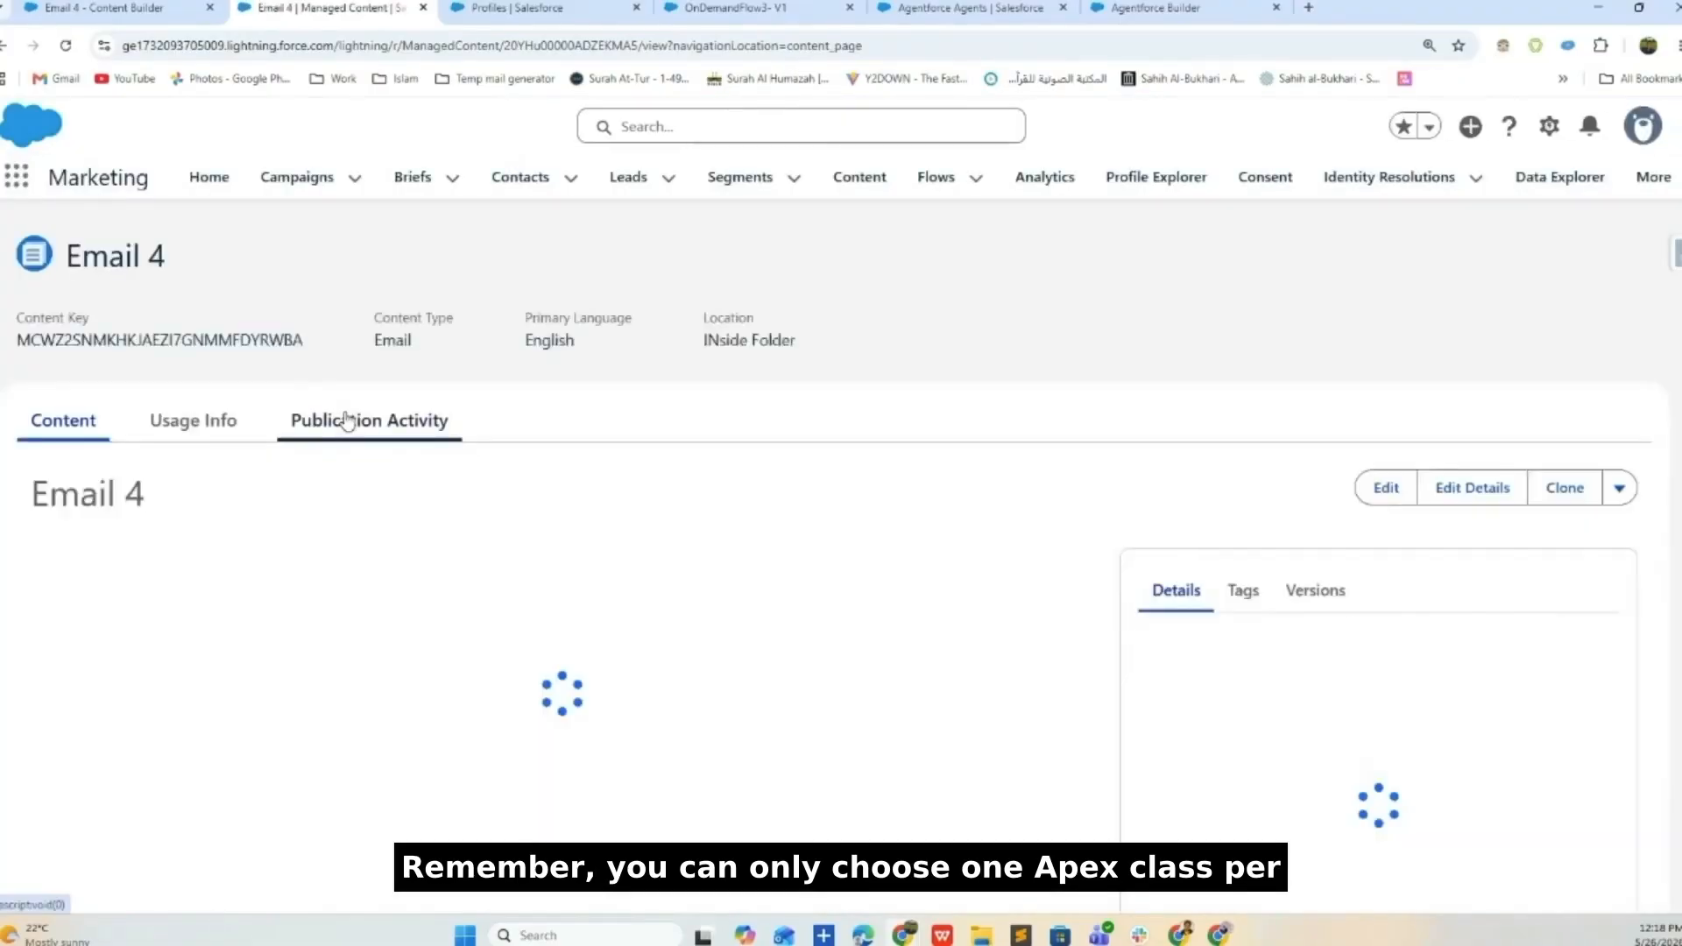
{"action": "left_click", "coordinate": [806, 346]}
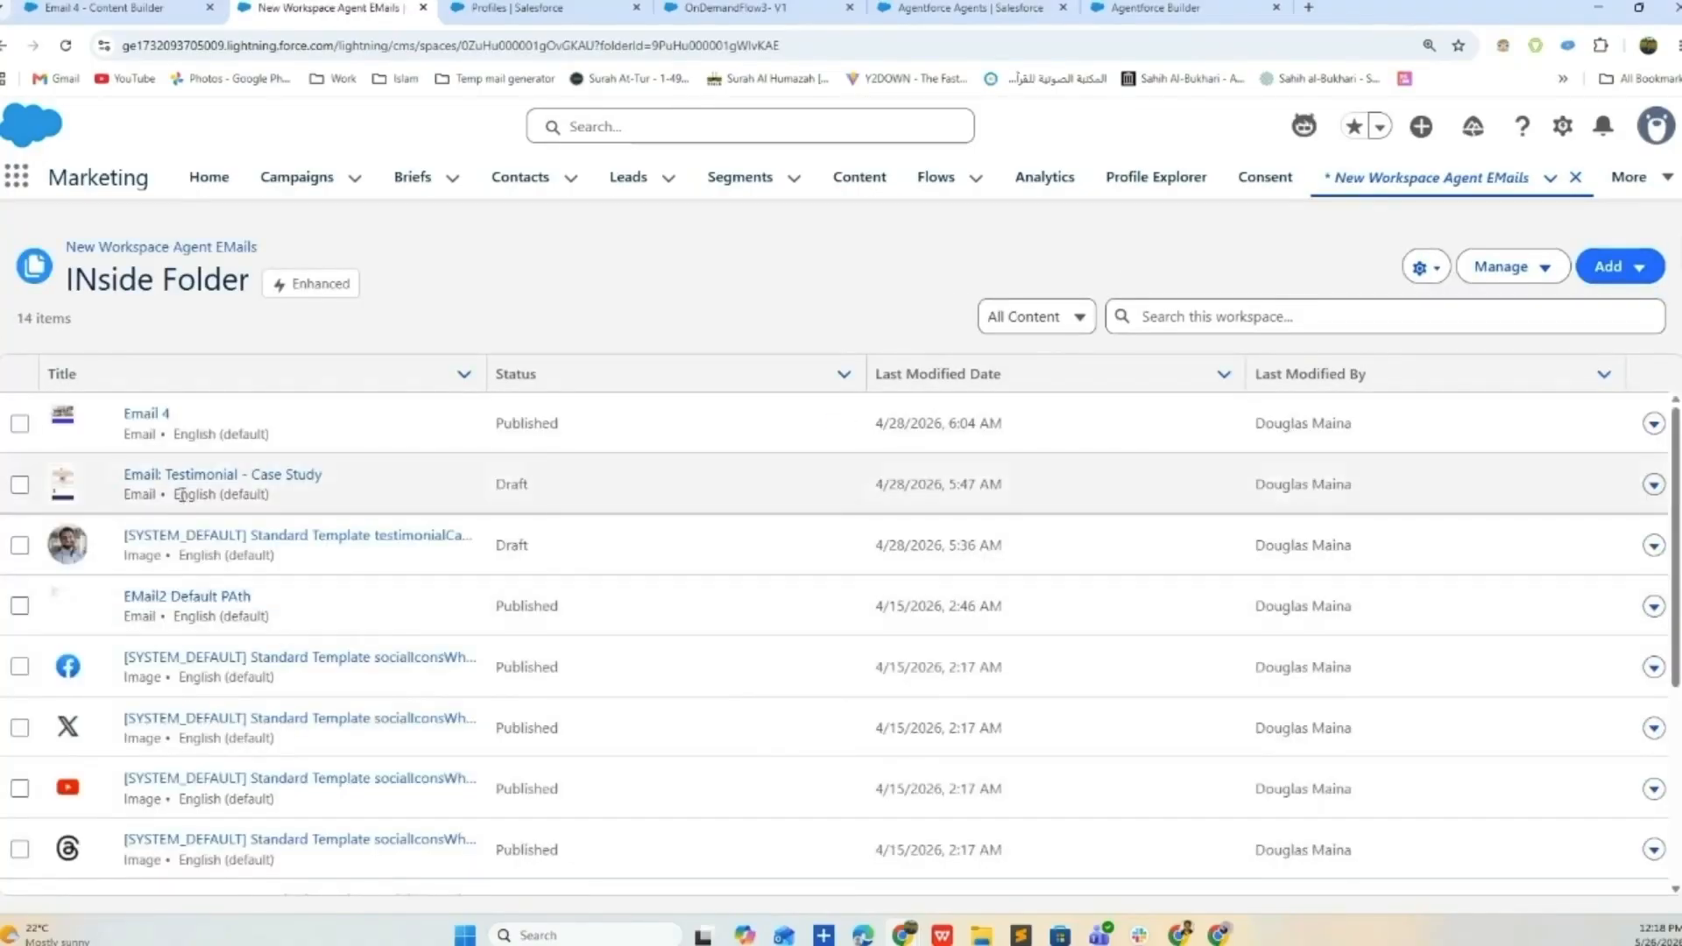
{"action": "left_click", "coordinate": [162, 597]}
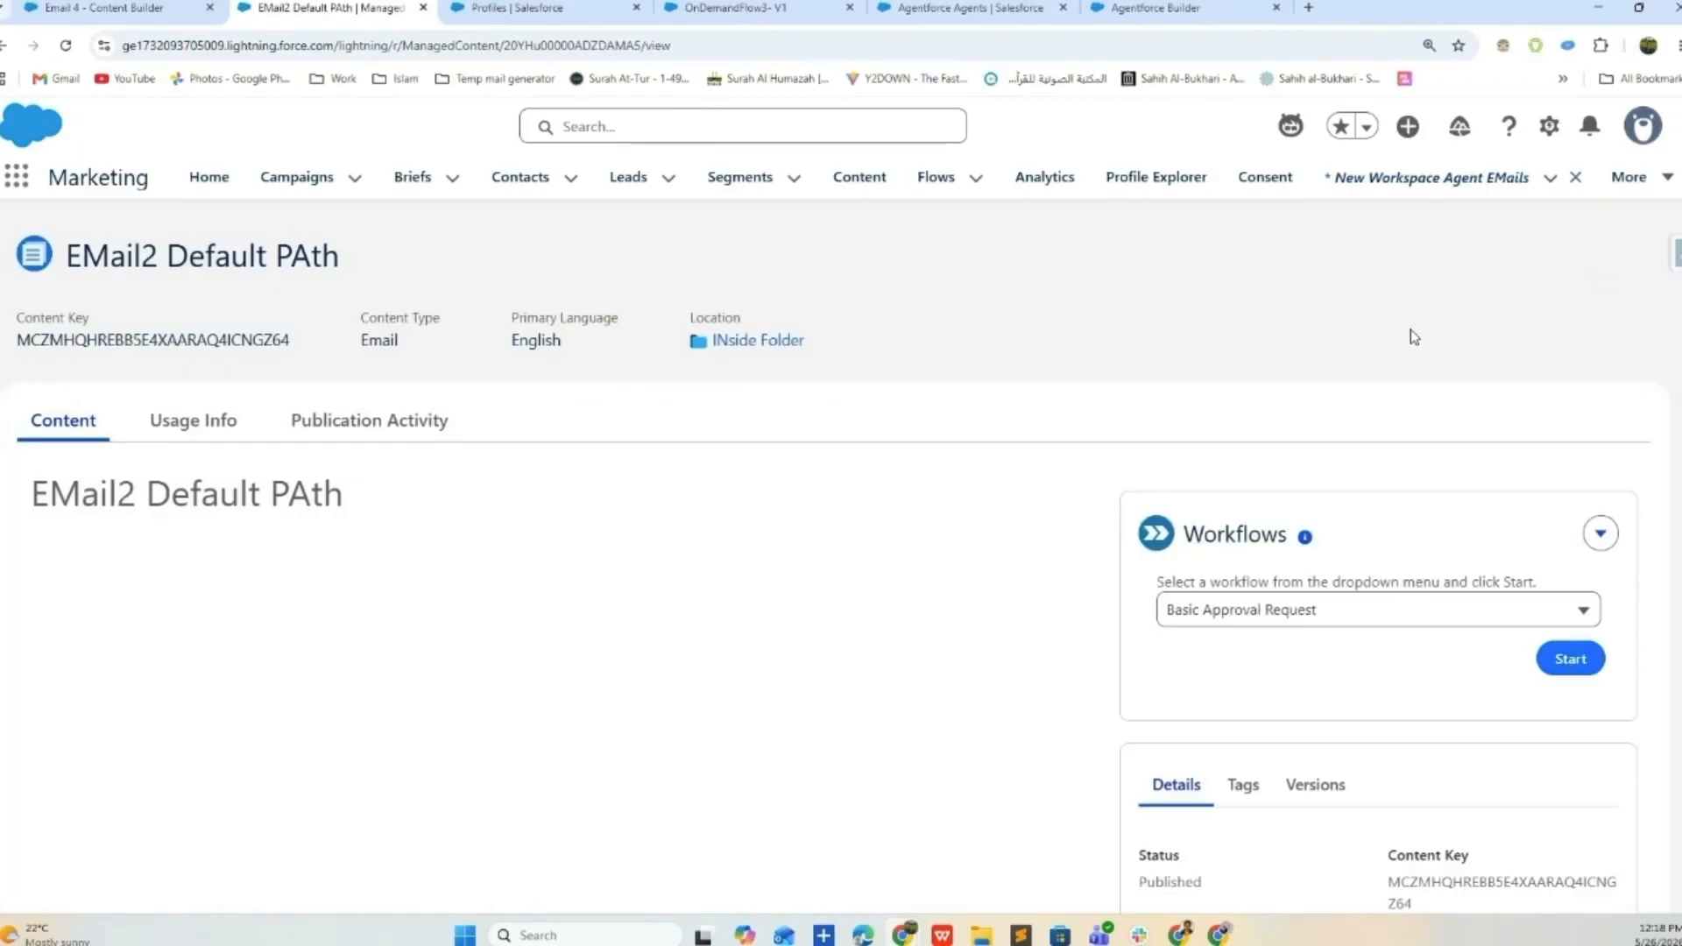
{"action": "left_click", "coordinate": [1386, 487]}
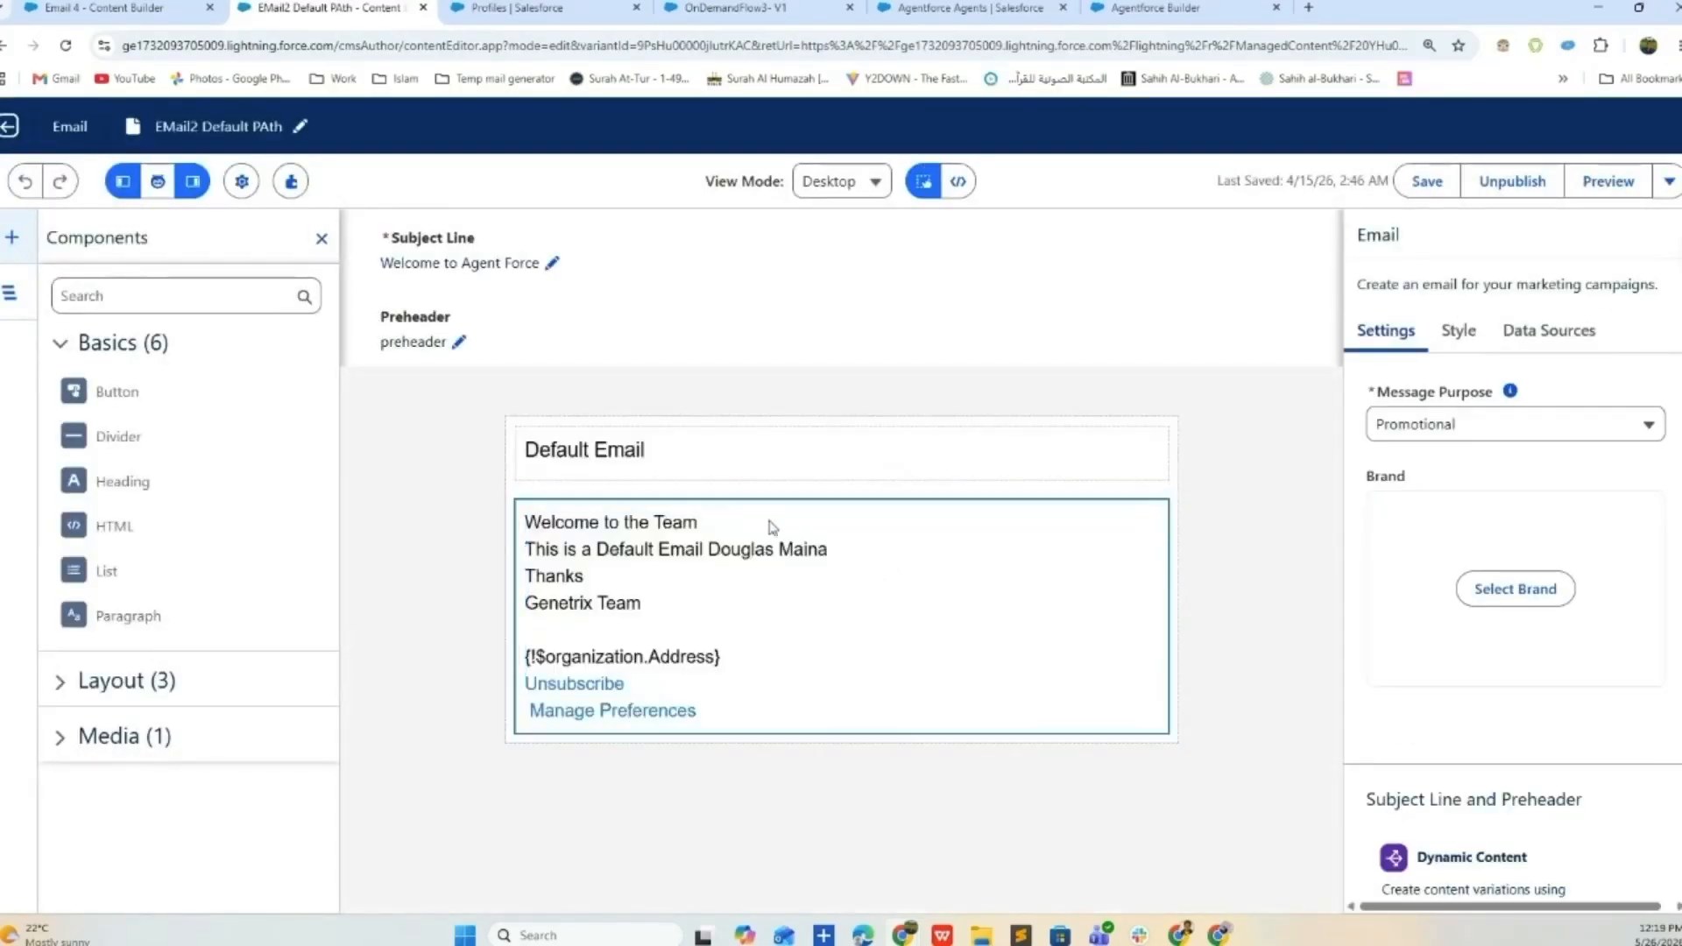
{"action": "left_click", "coordinate": [677, 621]}
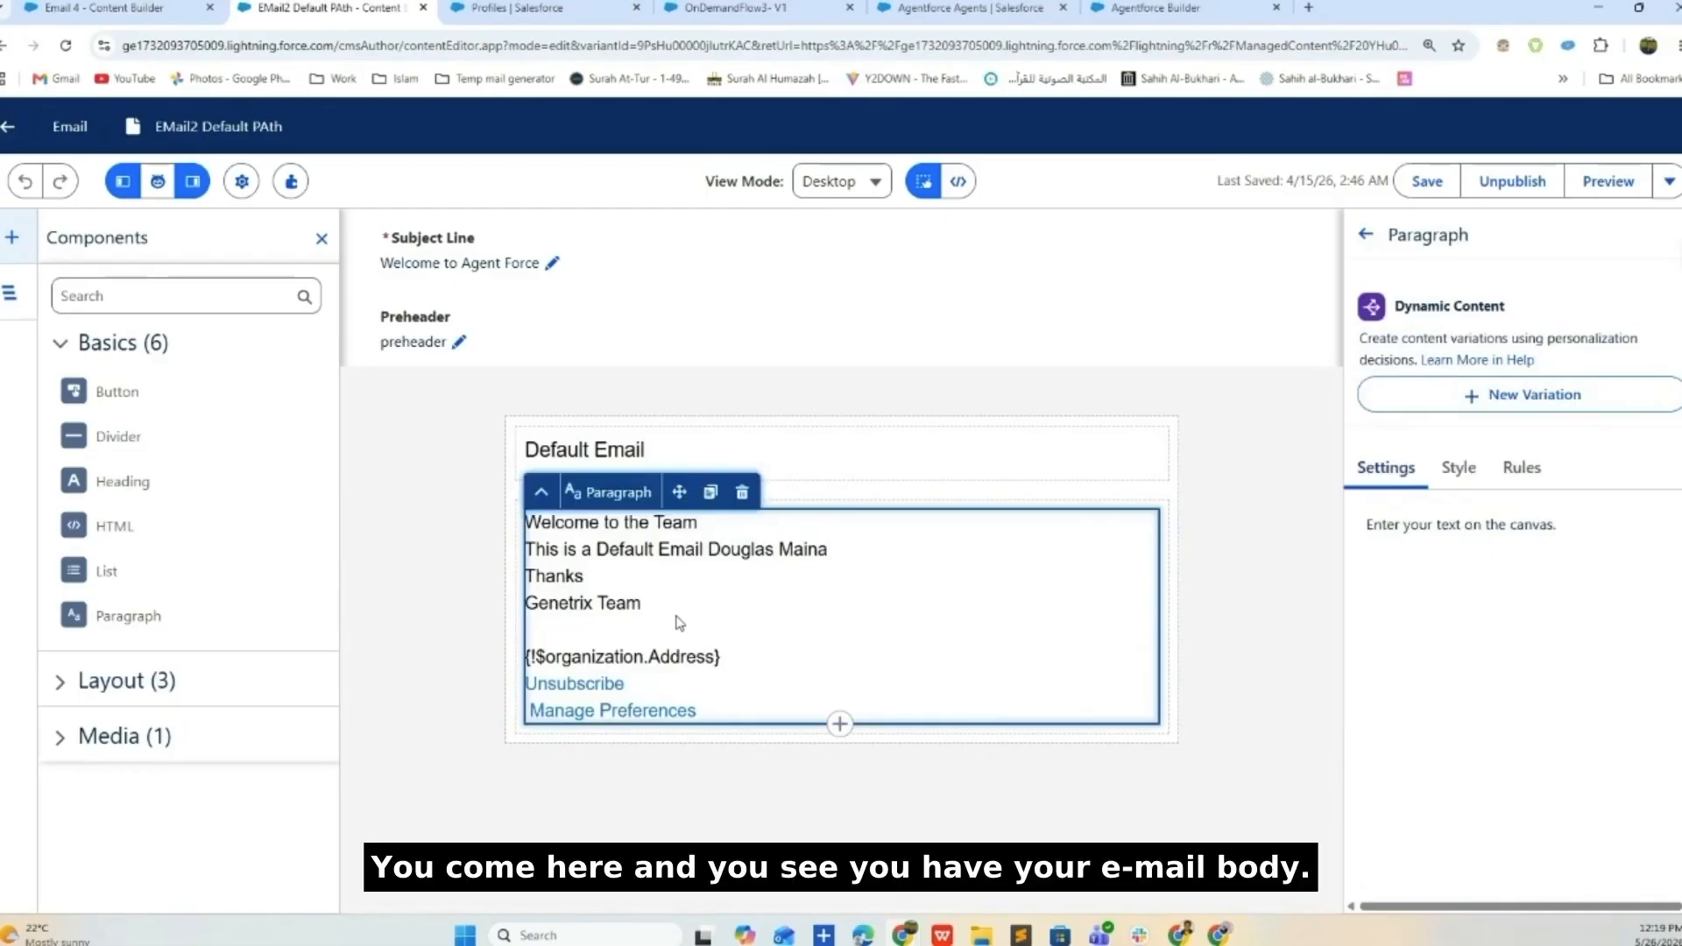
{"action": "left_click", "coordinate": [1369, 241]}
{"action": "left_click", "coordinate": [1549, 330]}
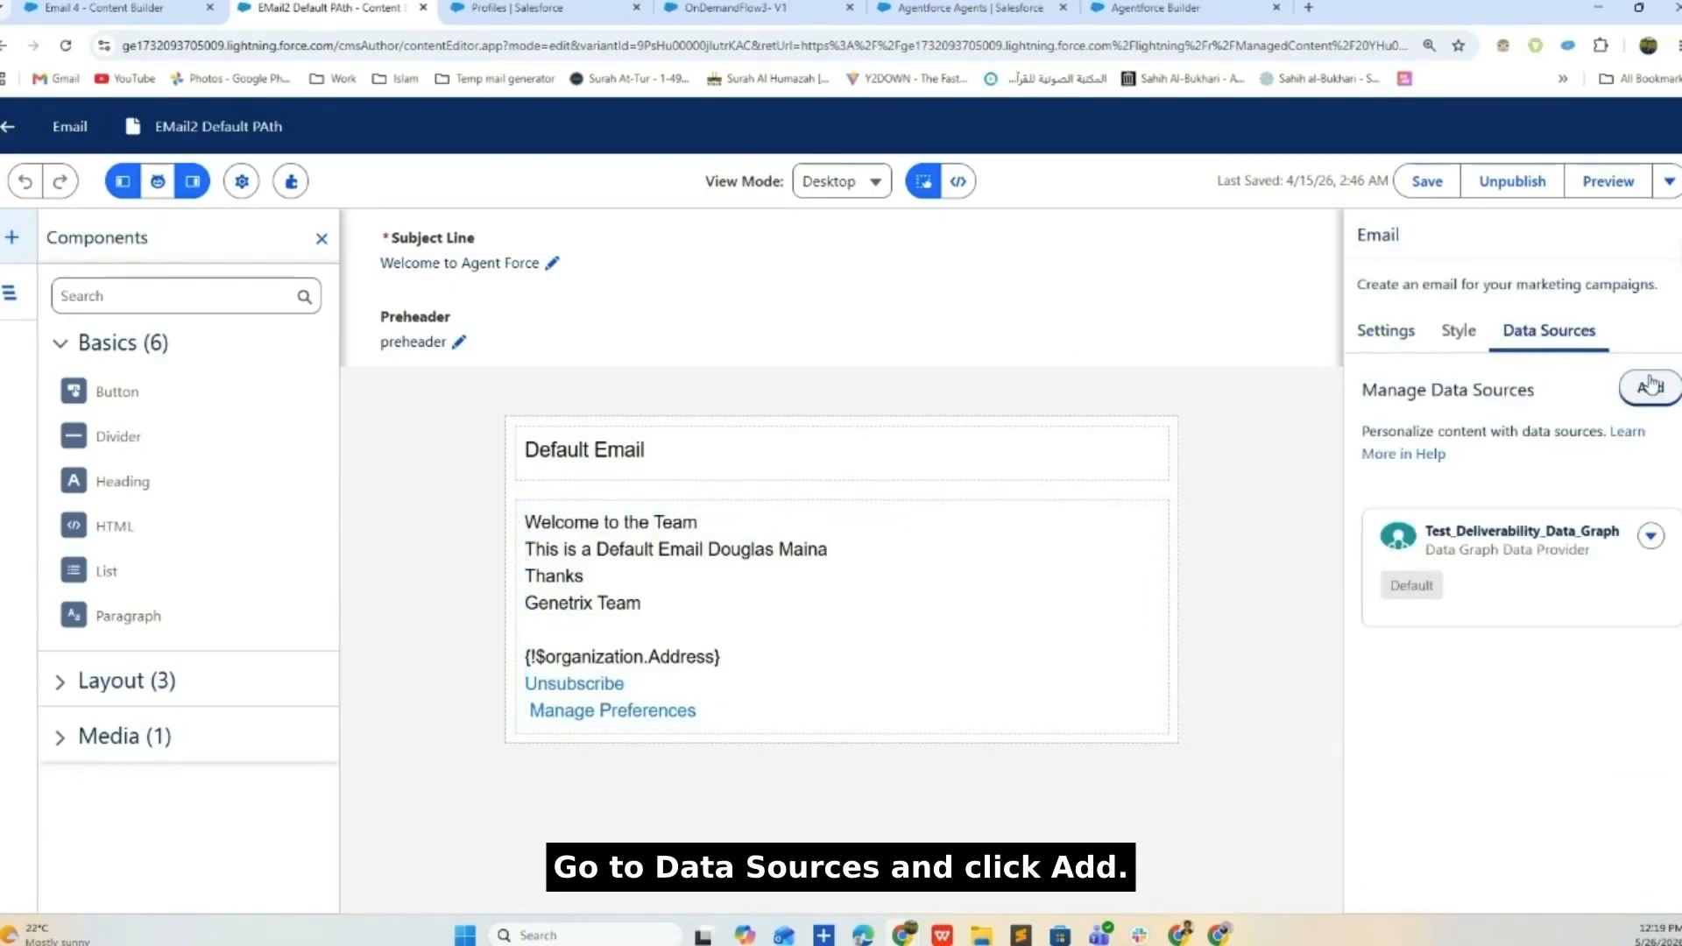
{"action": "left_click", "coordinate": [1648, 386]}
- Fill the add data source form with Apex Class EmailPersonalizationData, then close it
{"action": "left_click", "coordinate": [833, 507]}
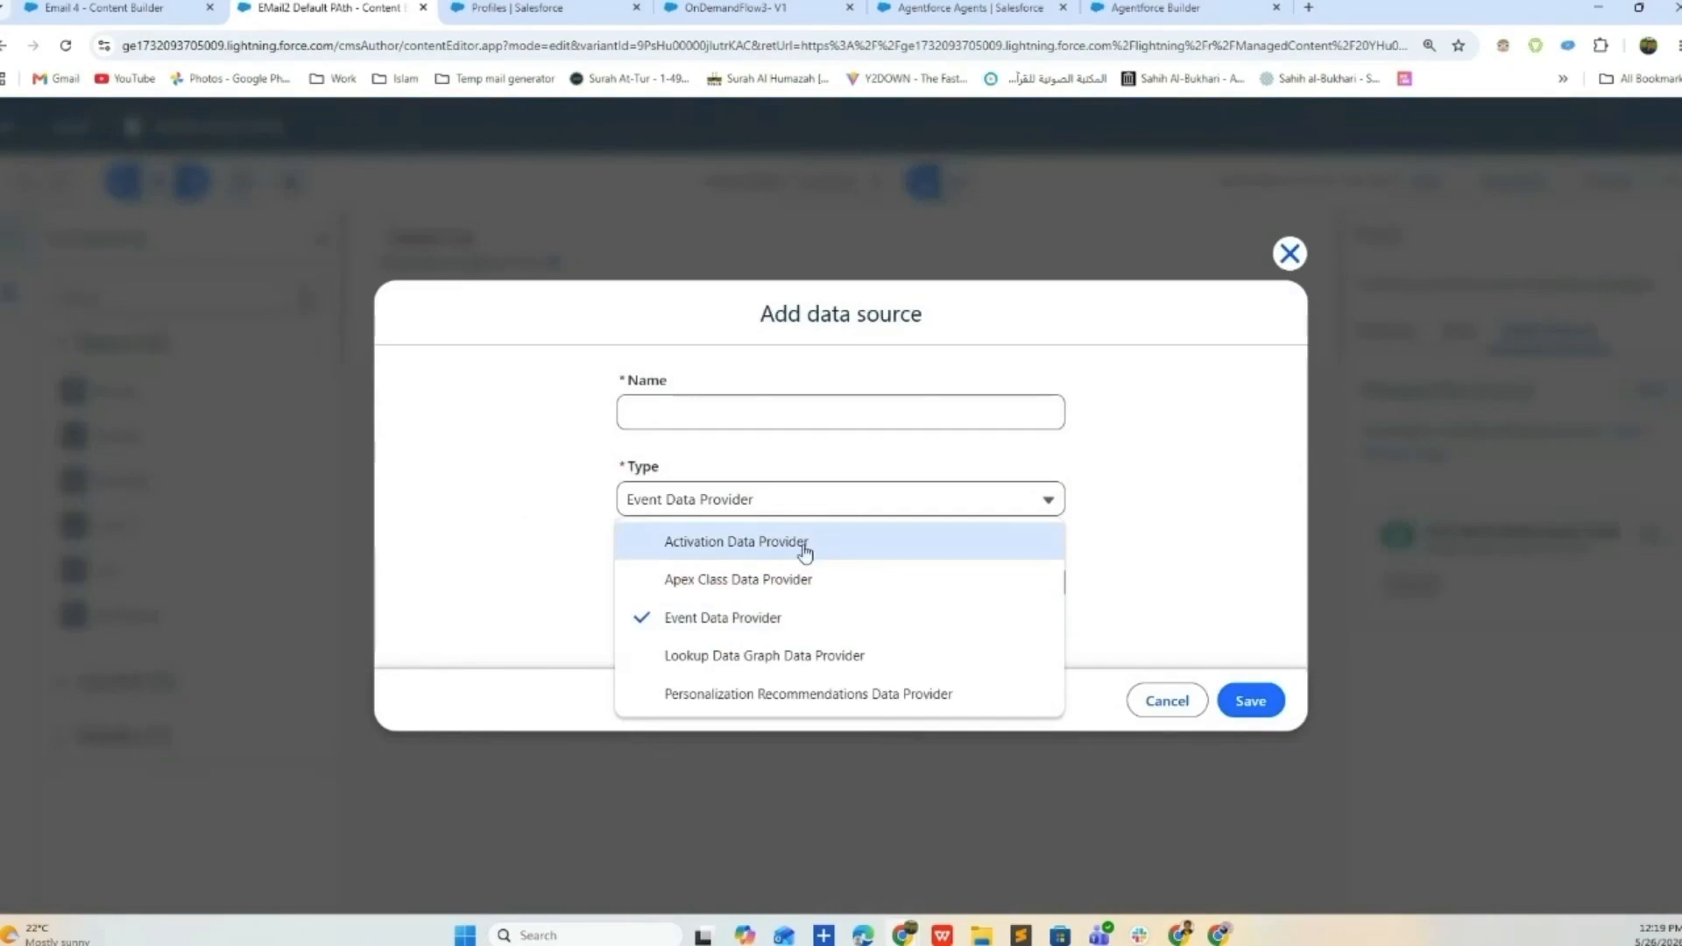
{"action": "left_click", "coordinate": [783, 581]}
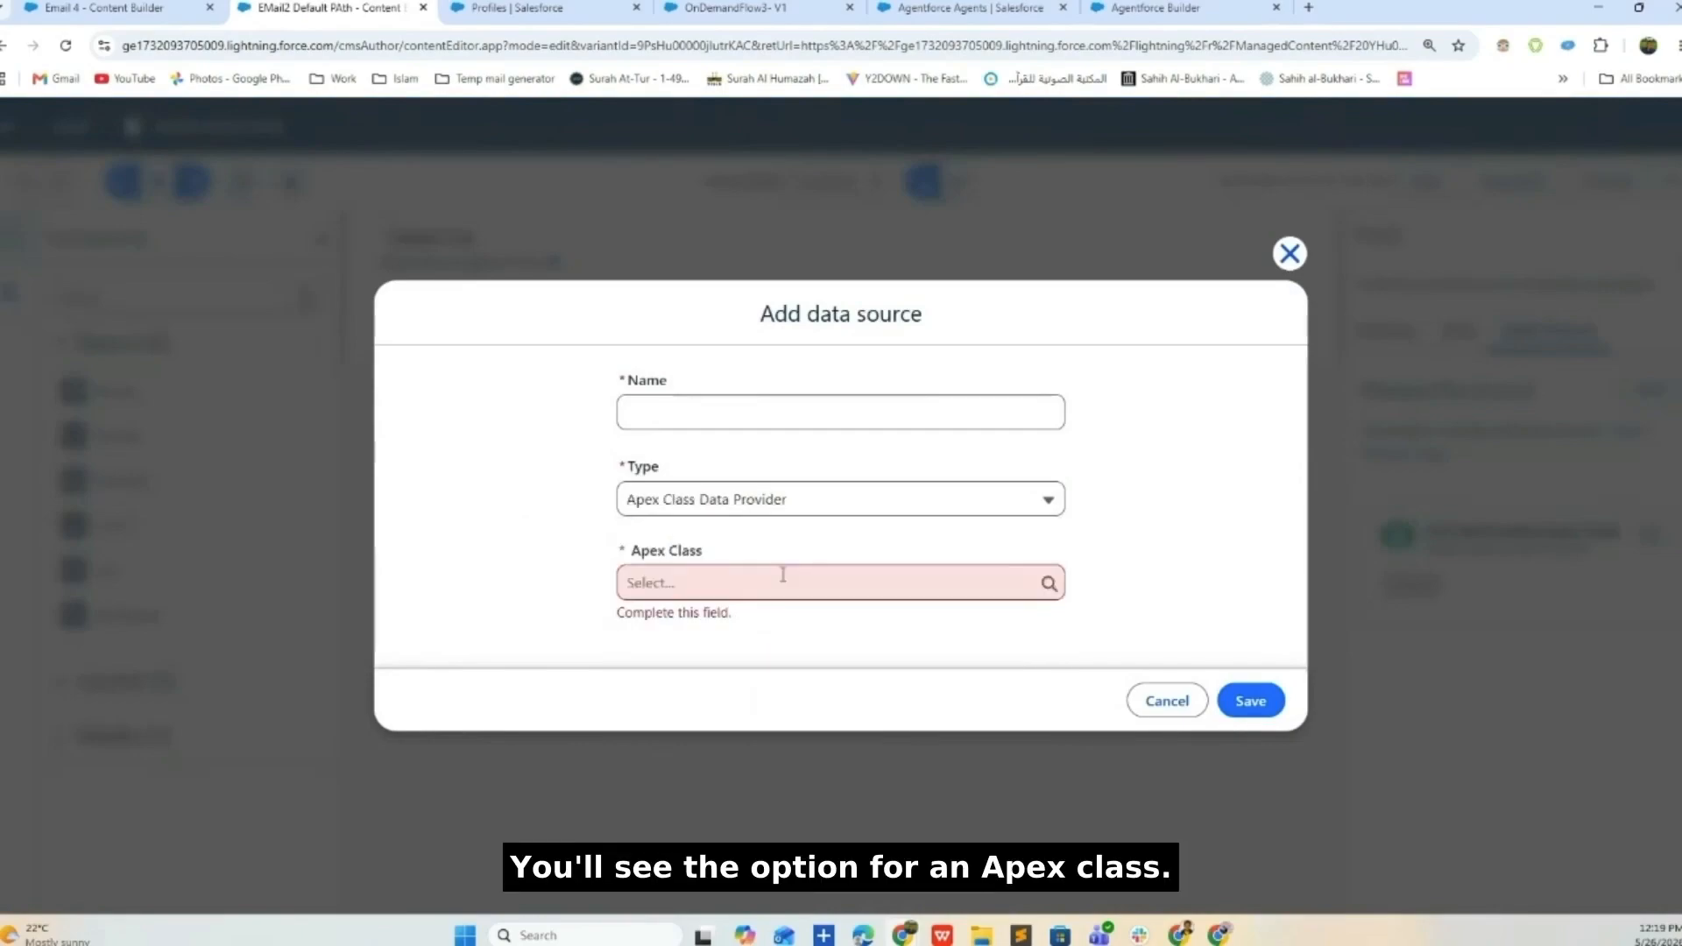
{"action": "left_click", "coordinate": [785, 582]}
{"action": "type", "text": "email"}
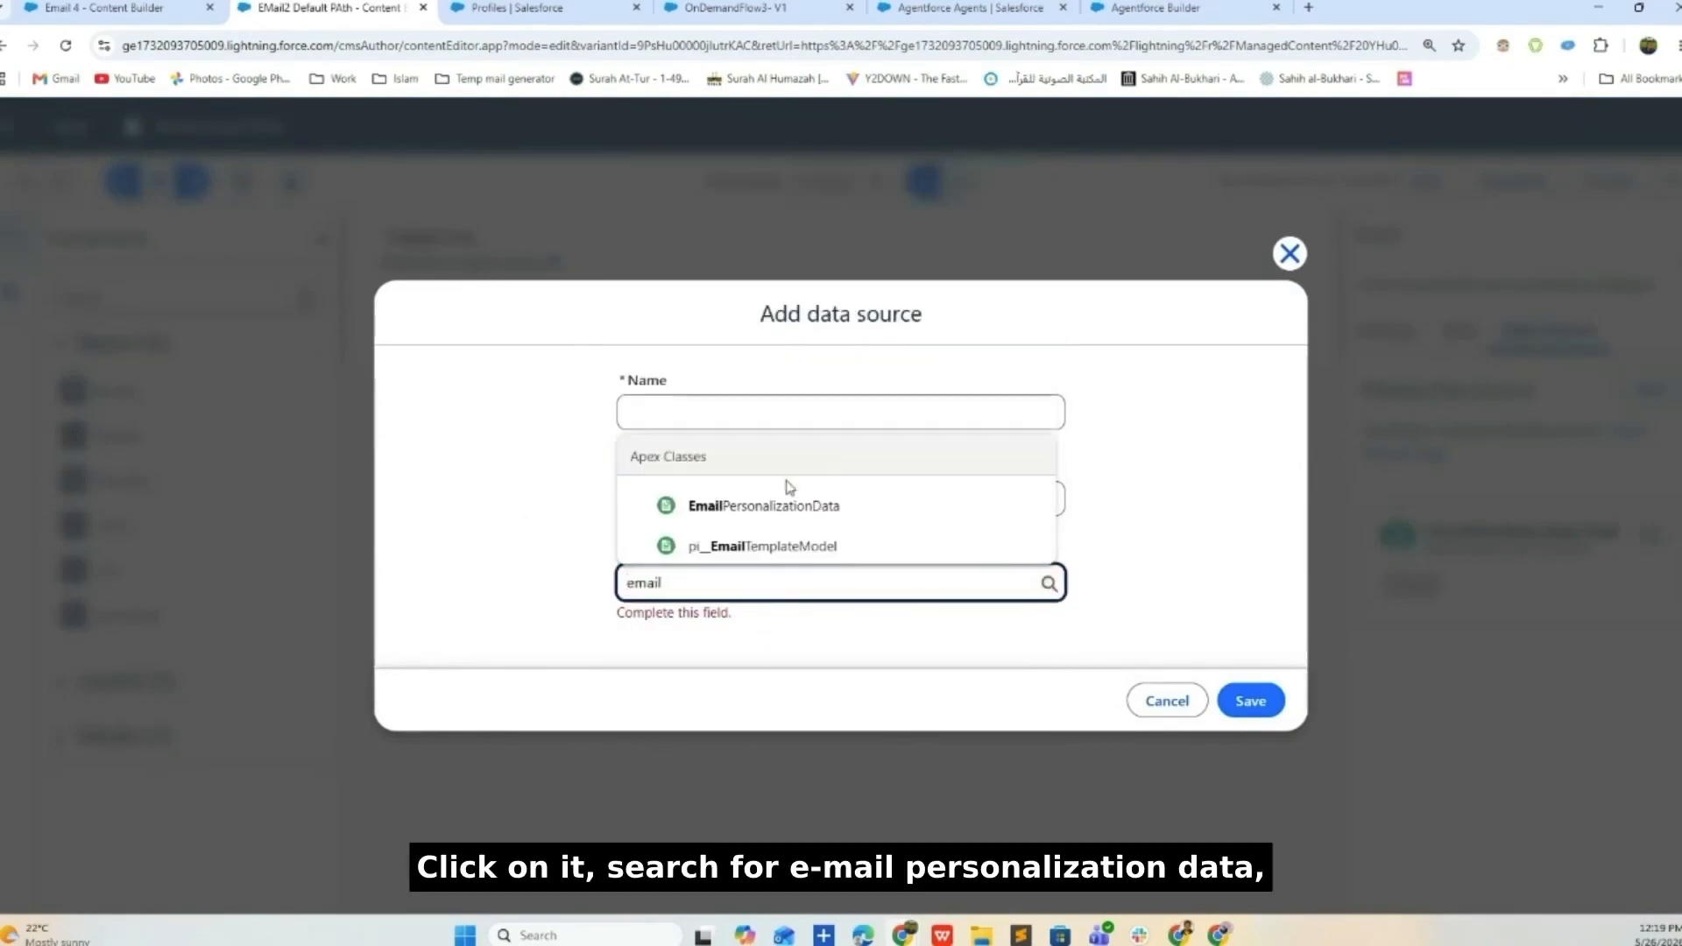
{"action": "left_click", "coordinate": [788, 501]}
{"action": "left_click", "coordinate": [776, 410]}
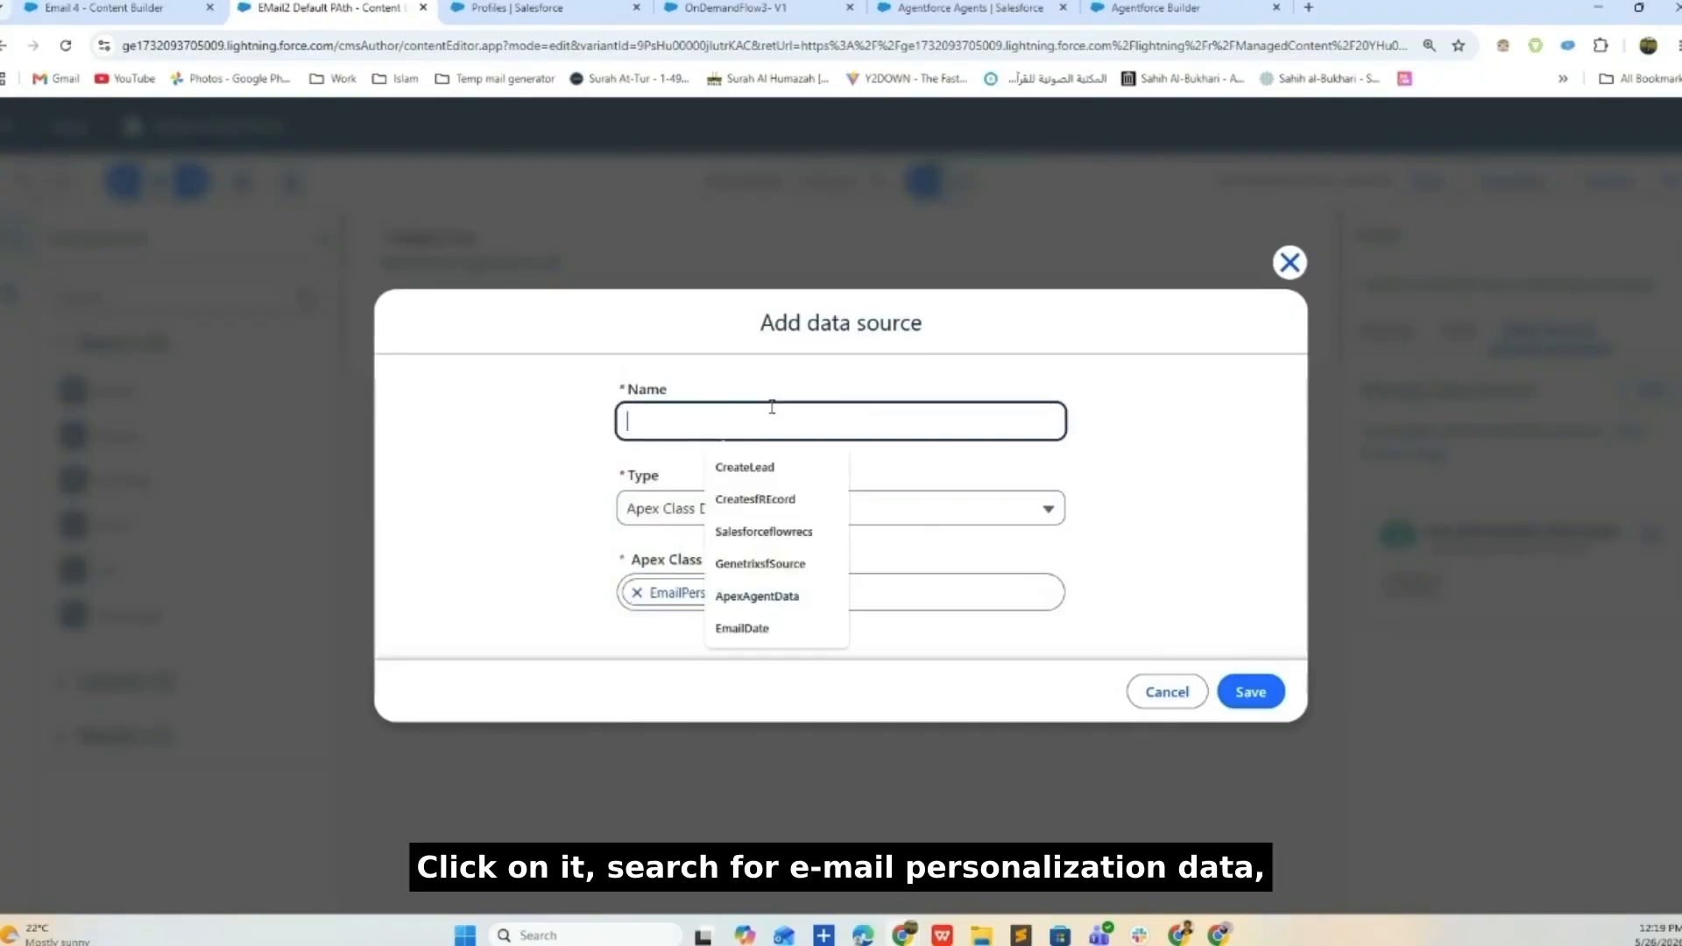
{"action": "type", "text": "emai"}
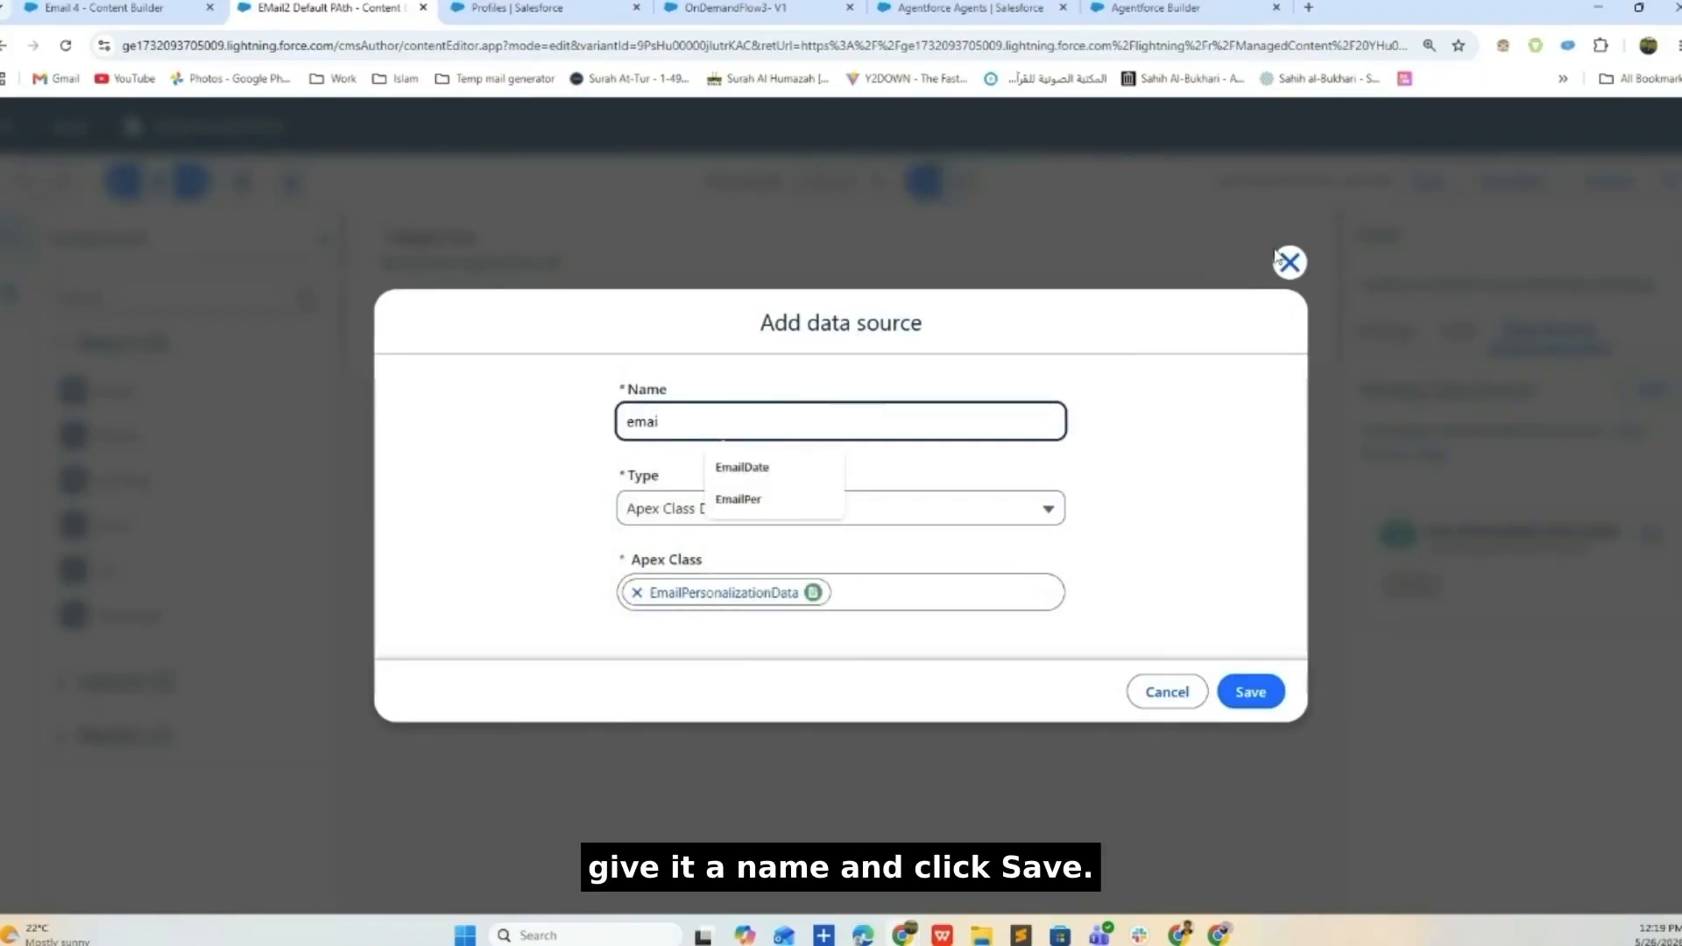
{"action": "left_click", "coordinate": [1288, 261]}
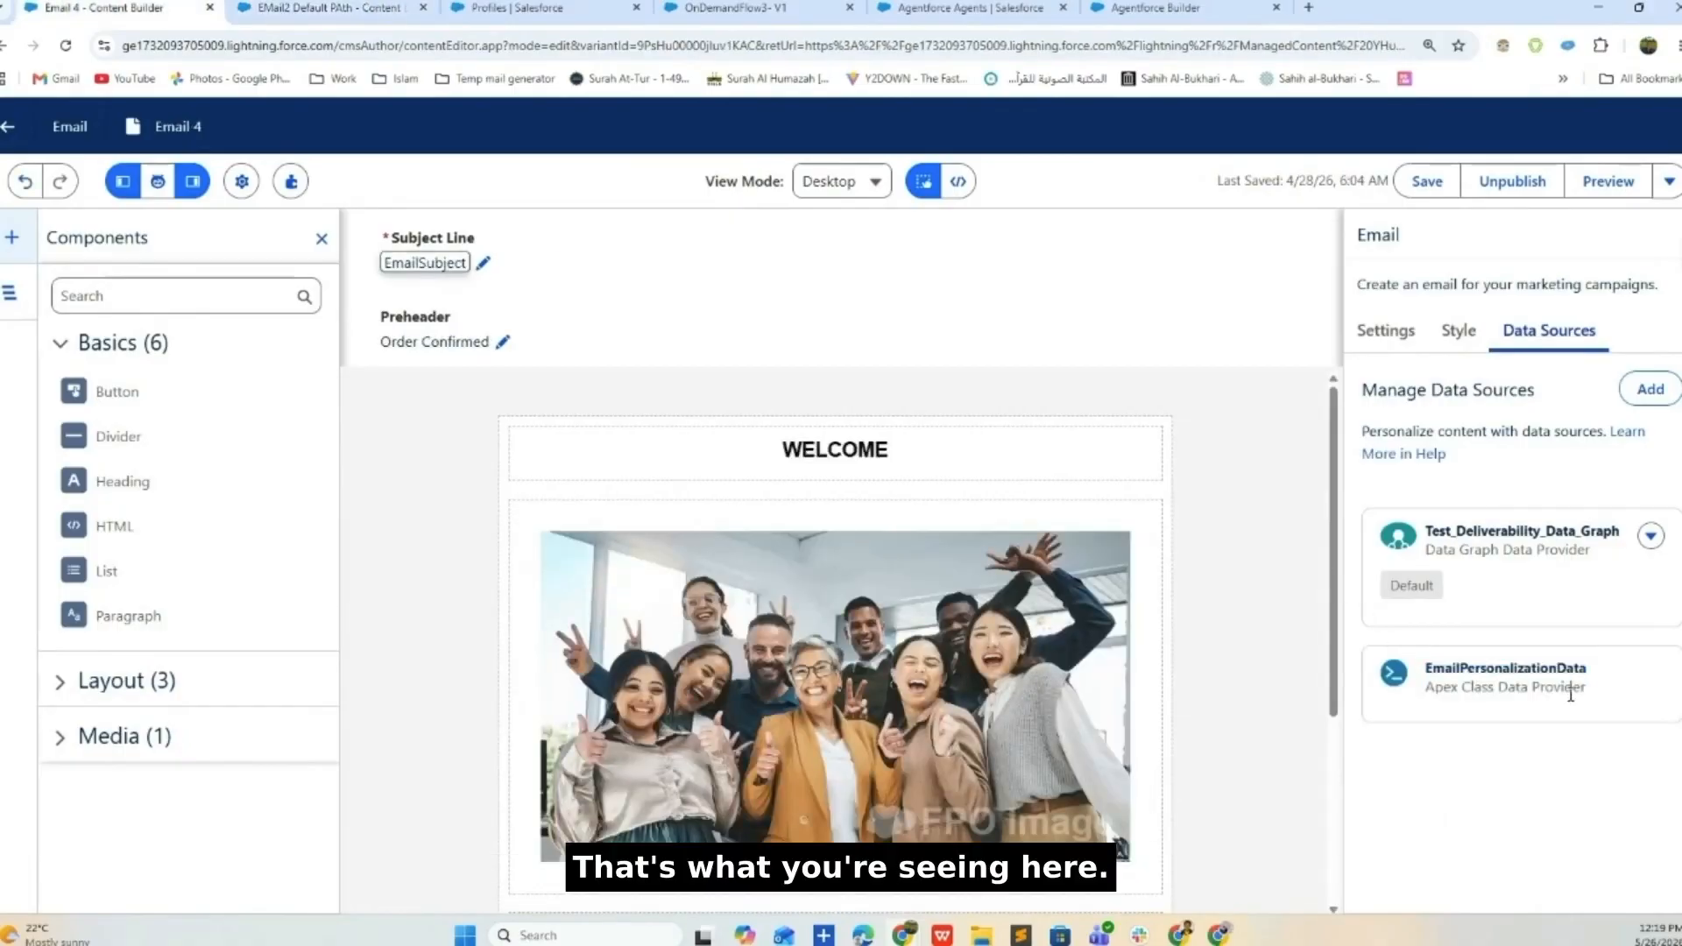
{"action": "left_click_drag", "start_coordinate": [1571, 689], "coordinate": [1425, 664]}
{"action": "scroll", "coordinate": [651, 663], "scroll_direction": "down", "scroll_amount": 3}
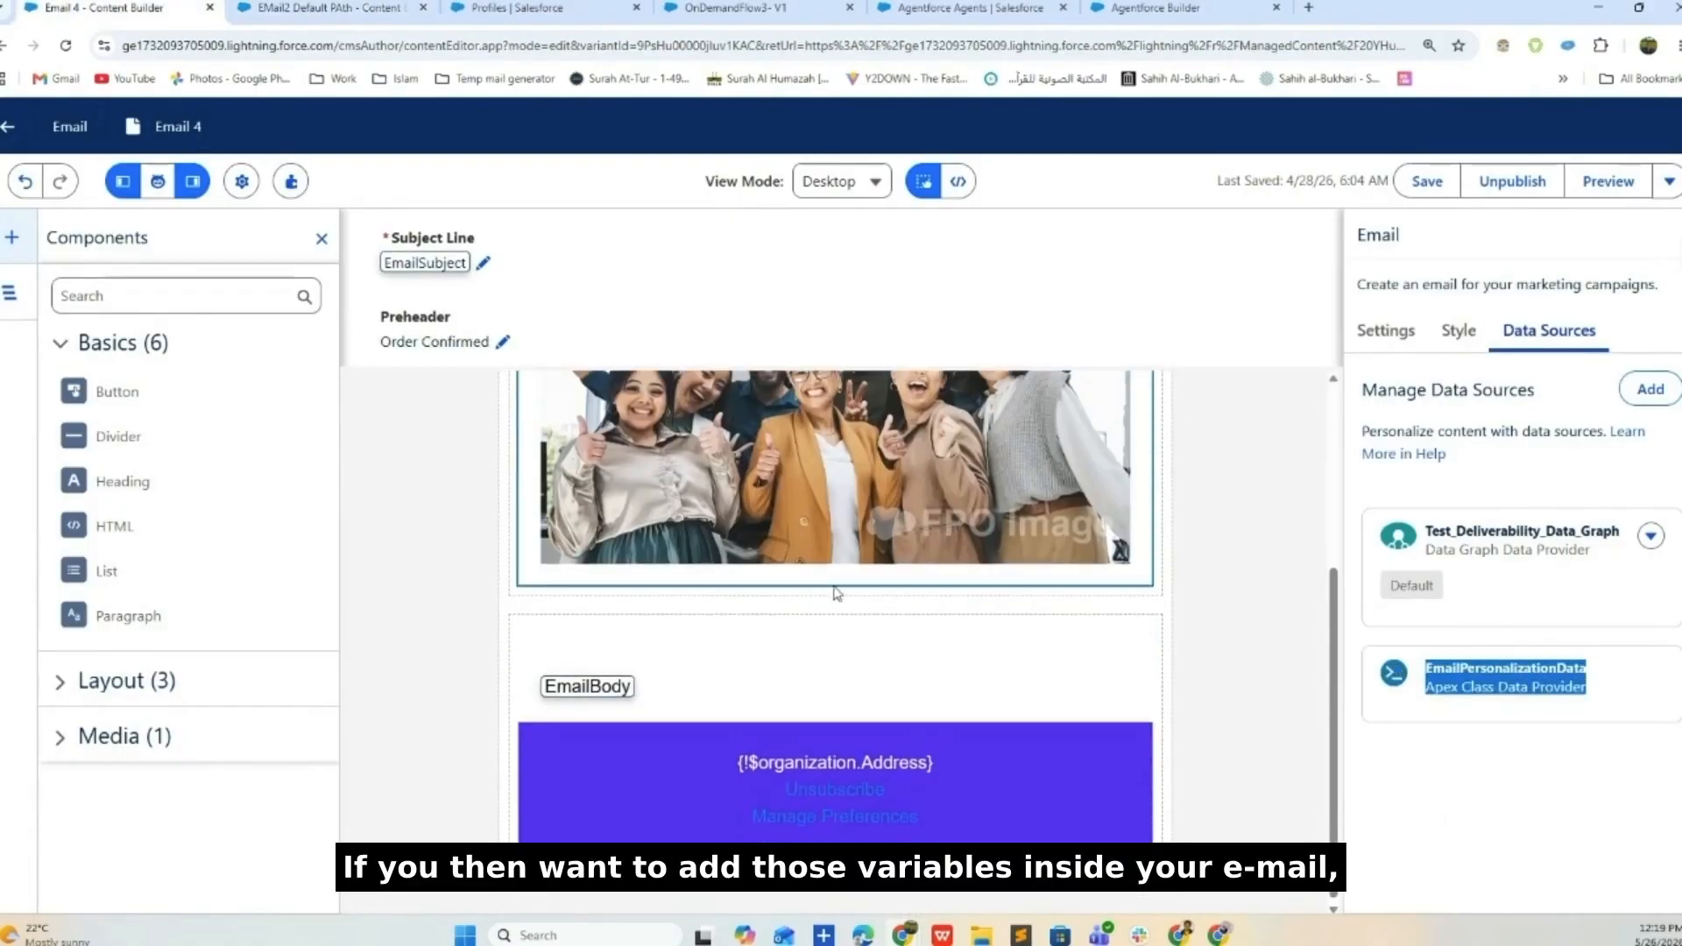
- Insert the Apex class EmailBody field as a merge field in the body paragraph
{"action": "left_click", "coordinate": [652, 664]}
{"action": "left_click", "coordinate": [610, 650]}
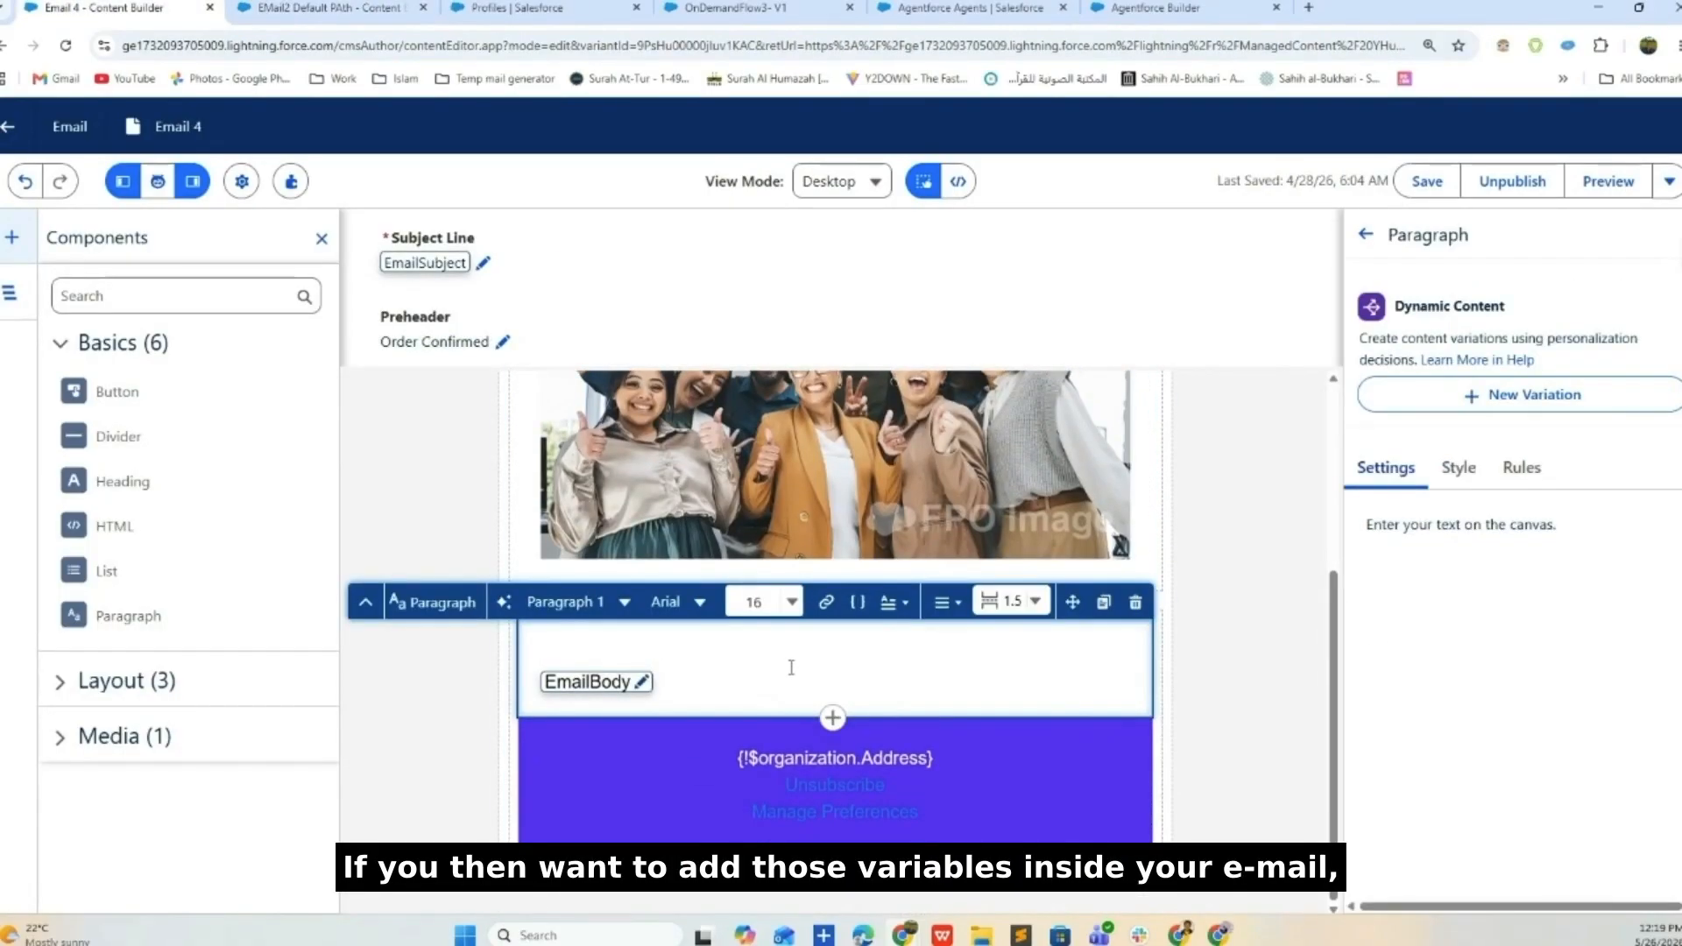
{"action": "left_click", "coordinate": [857, 603]}
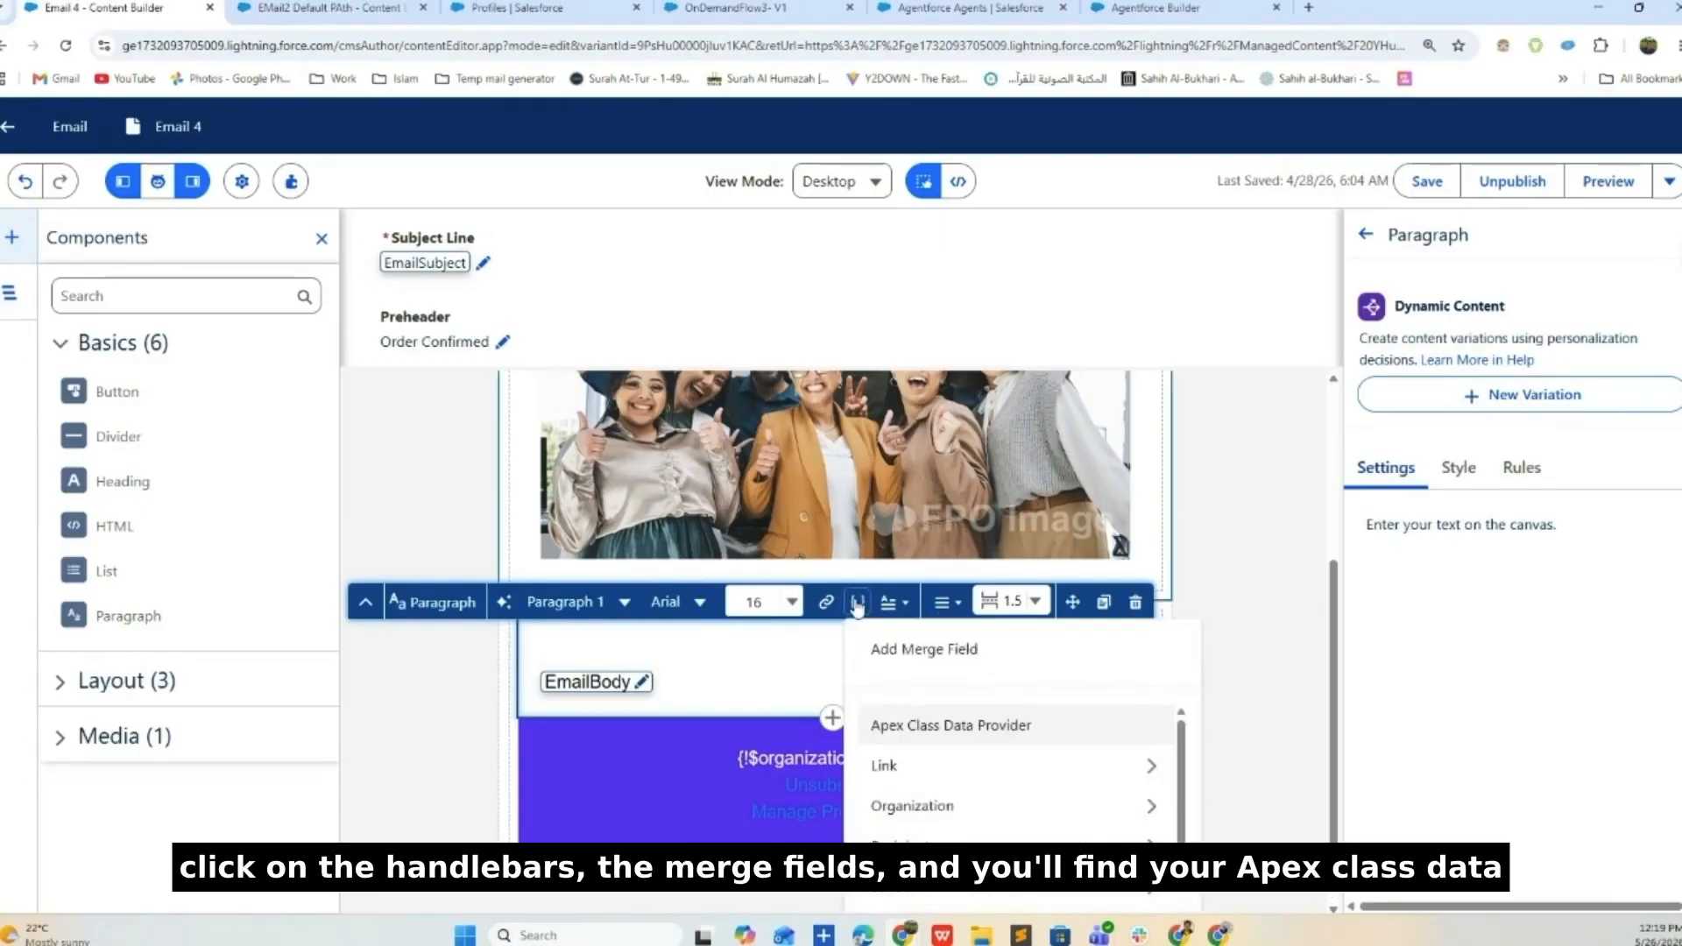
{"action": "scroll", "coordinate": [950, 736], "scroll_direction": "down", "scroll_amount": 2}
{"action": "scroll", "coordinate": [964, 745], "scroll_direction": "up", "scroll_amount": 2}
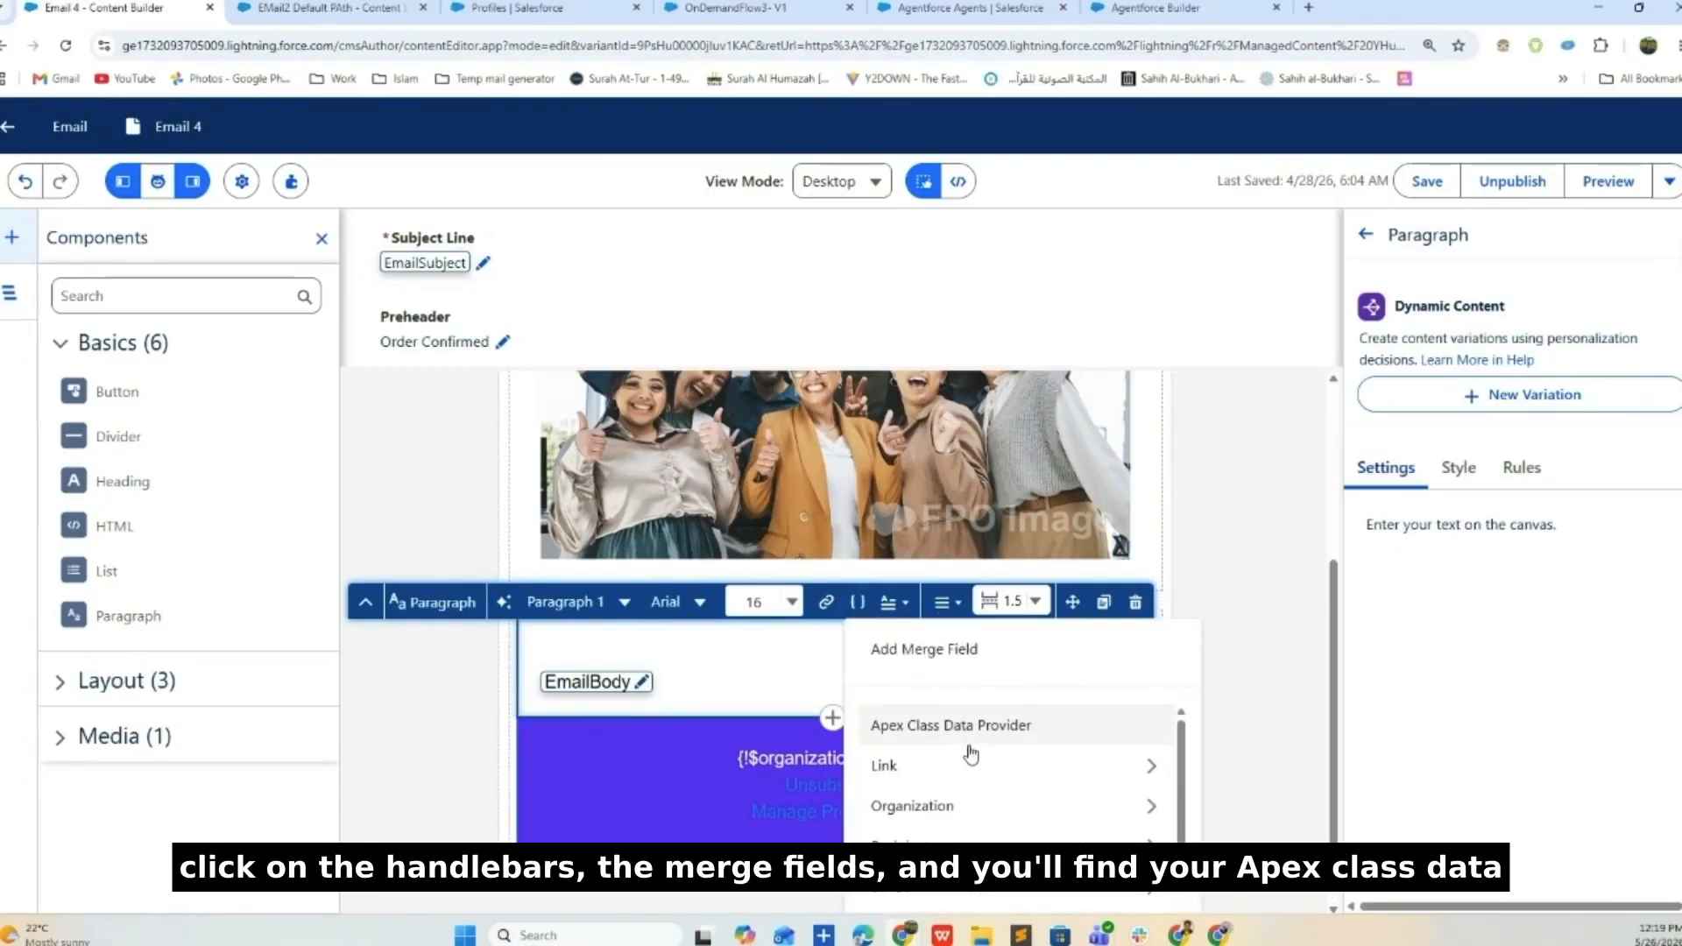
{"action": "left_click", "coordinate": [969, 740]}
{"action": "left_click", "coordinate": [982, 711]}
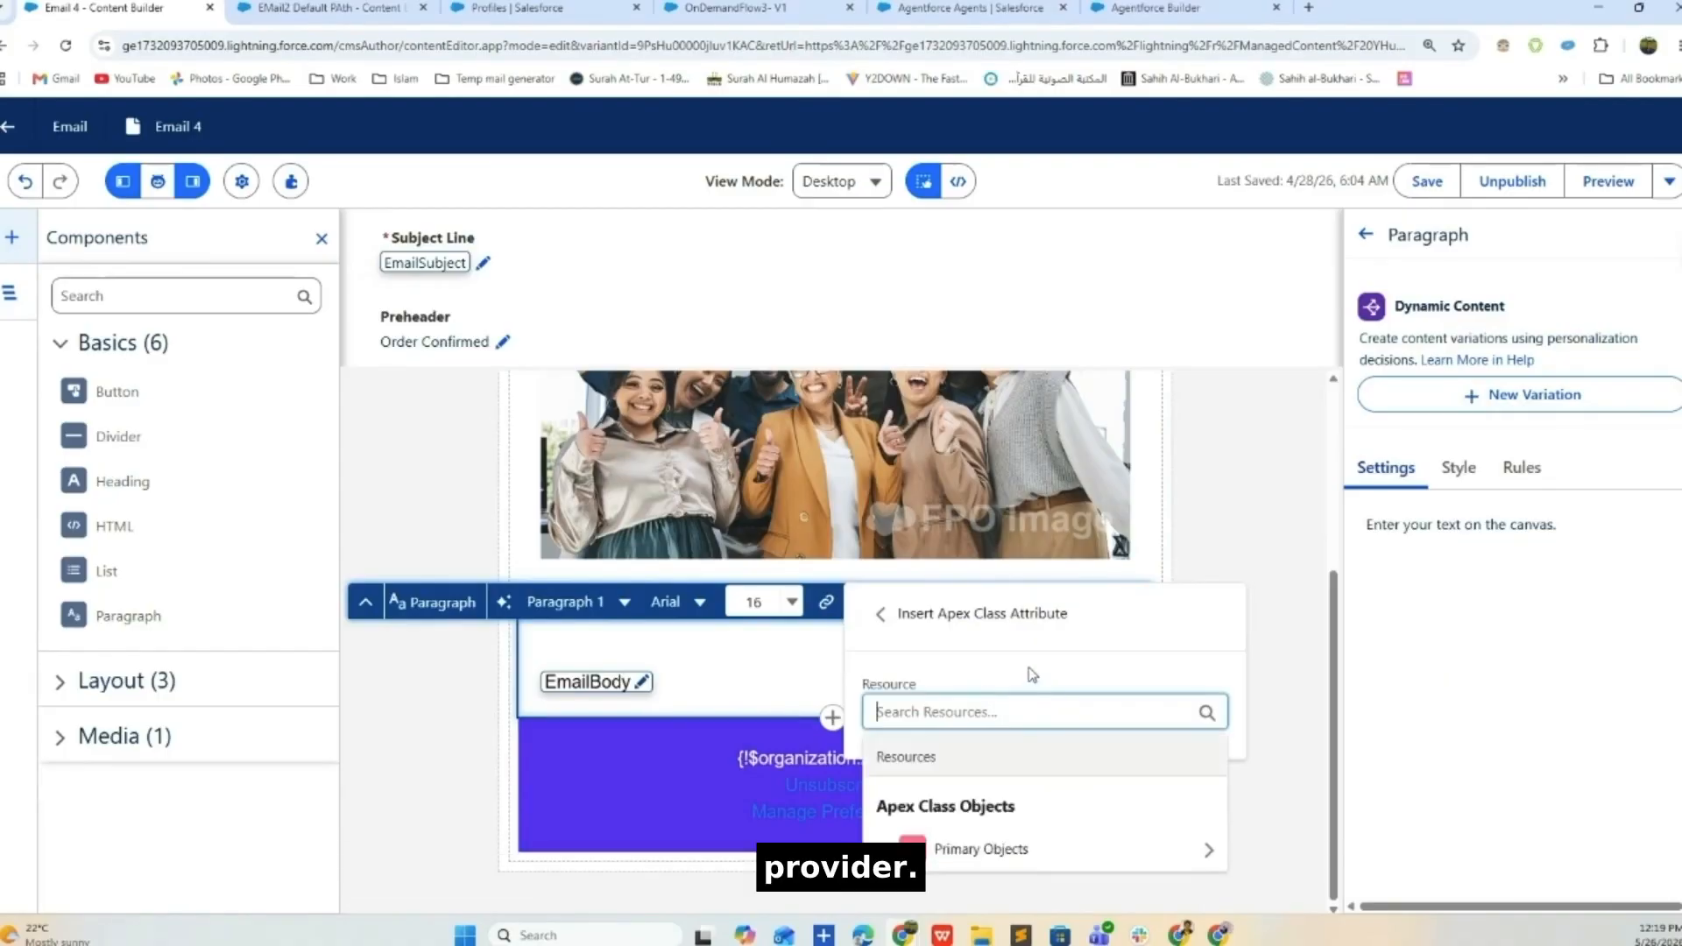
{"action": "left_click", "coordinate": [1139, 846]}
{"action": "scroll", "coordinate": [1095, 679], "scroll_direction": "down", "scroll_amount": 1}
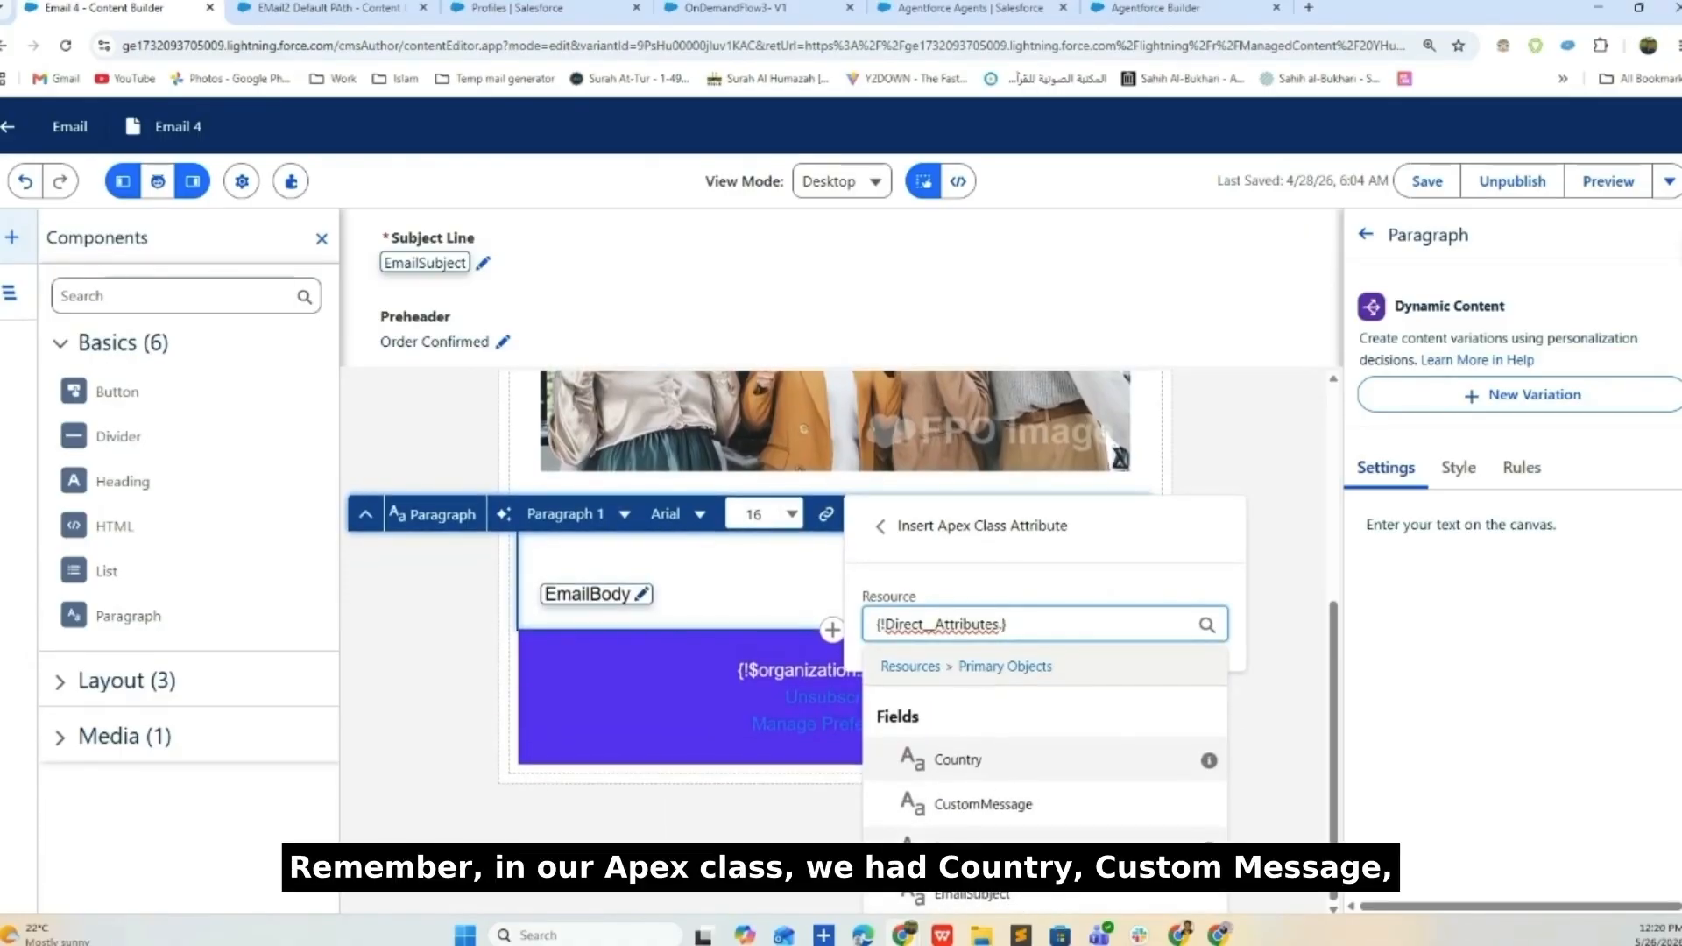
{"action": "left_click", "coordinate": [973, 836]}
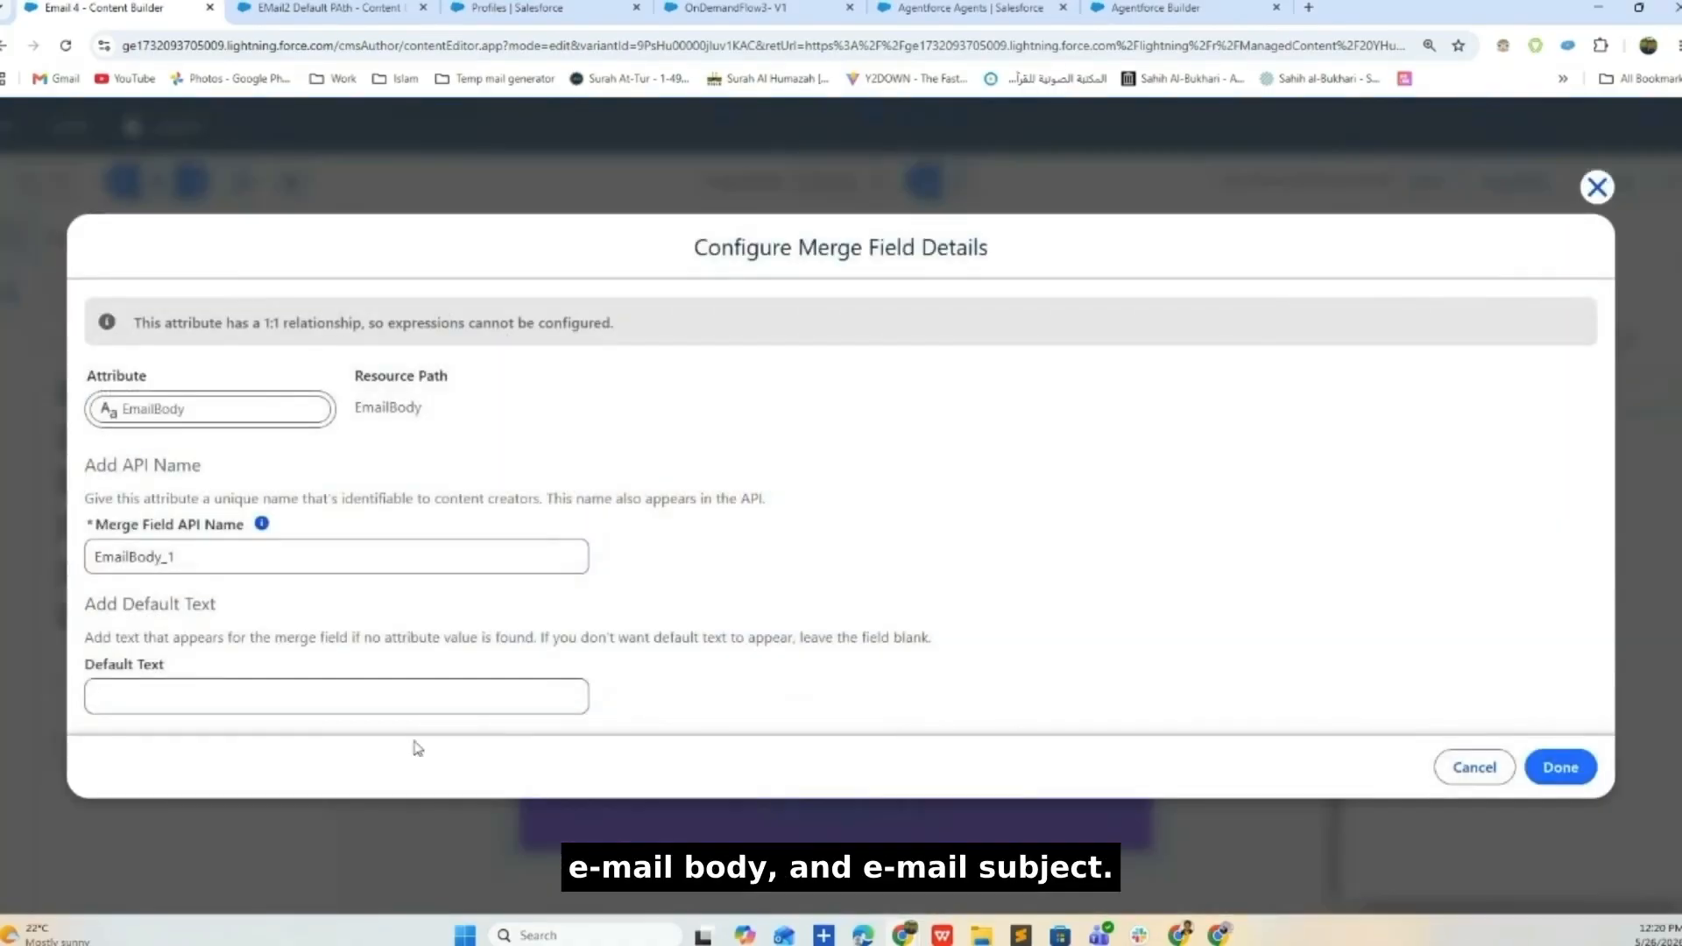
- Set the merge field's default text to 'Default Email Body' and return to email settings
{"action": "left_click", "coordinate": [194, 691]}
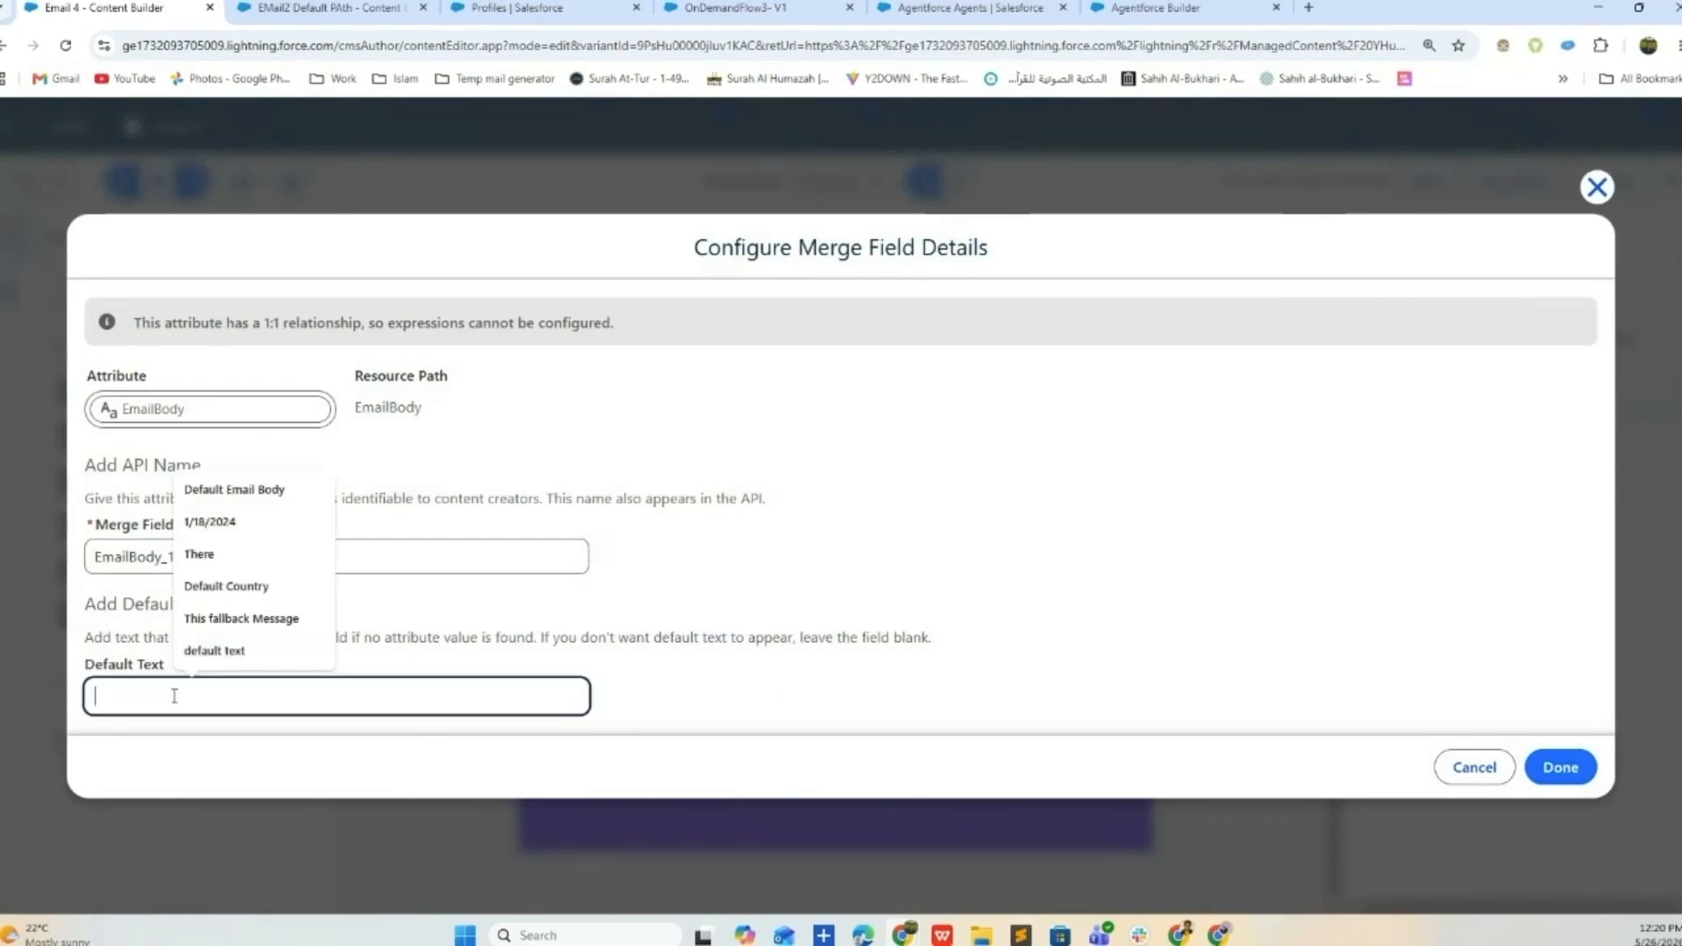
{"action": "left_click", "coordinate": [250, 489]}
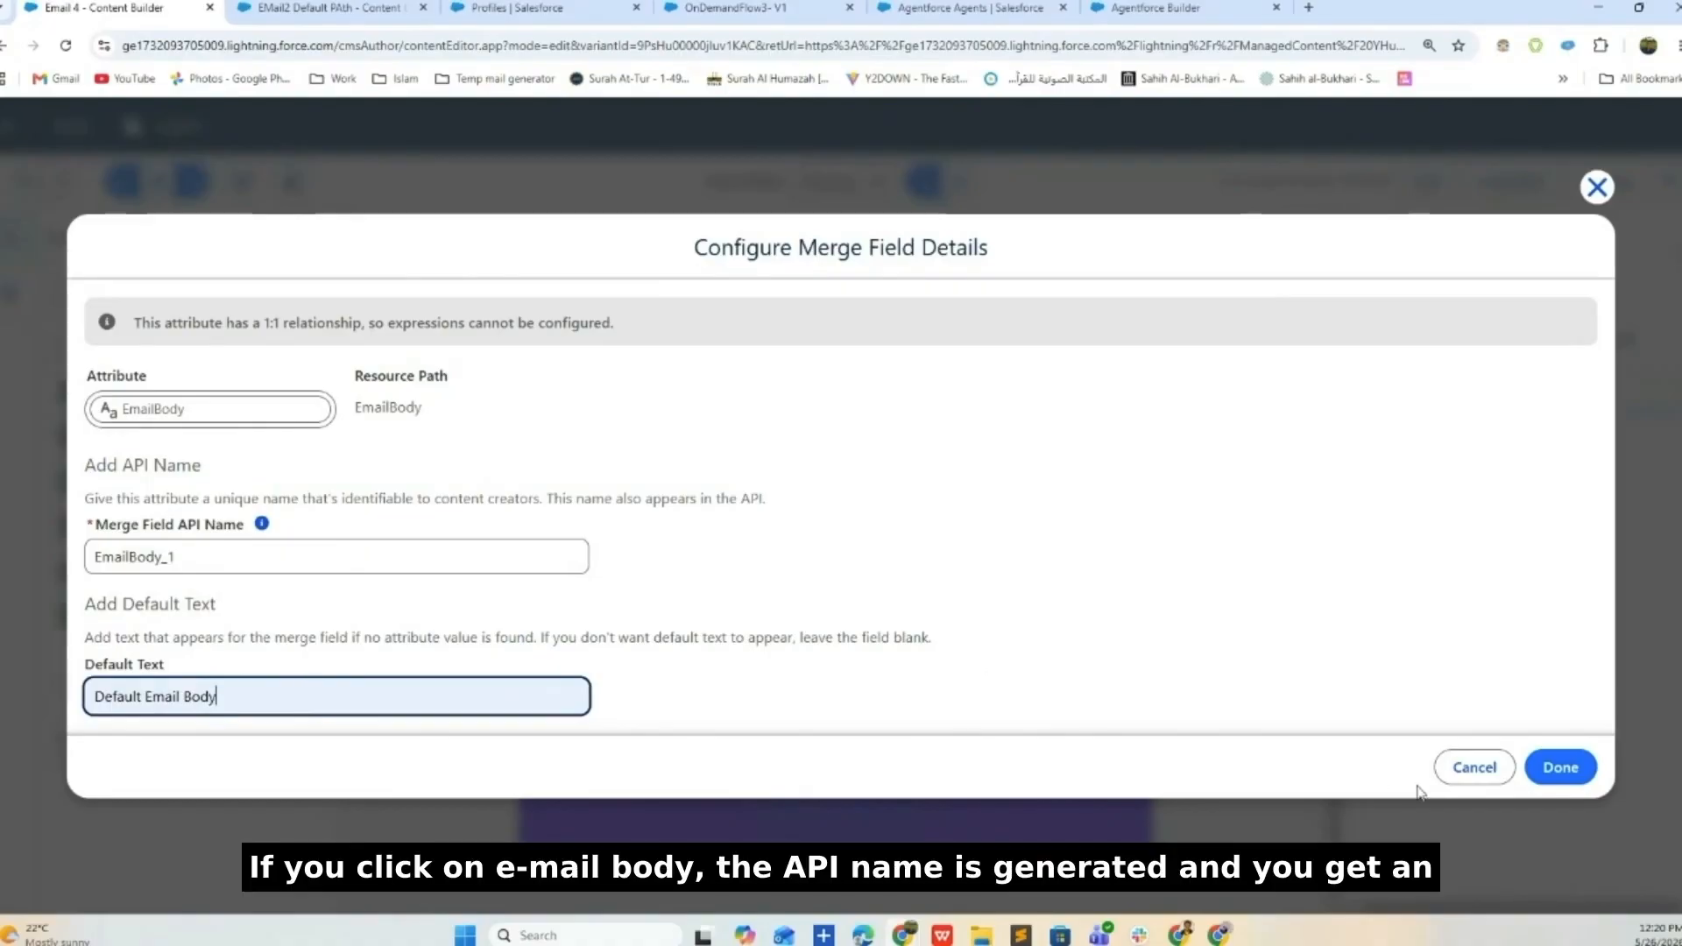
{"action": "left_click", "coordinate": [1561, 768]}
{"action": "left_click", "coordinate": [1275, 624]}
{"action": "scroll", "coordinate": [1187, 611], "scroll_direction": "up", "scroll_amount": 4}
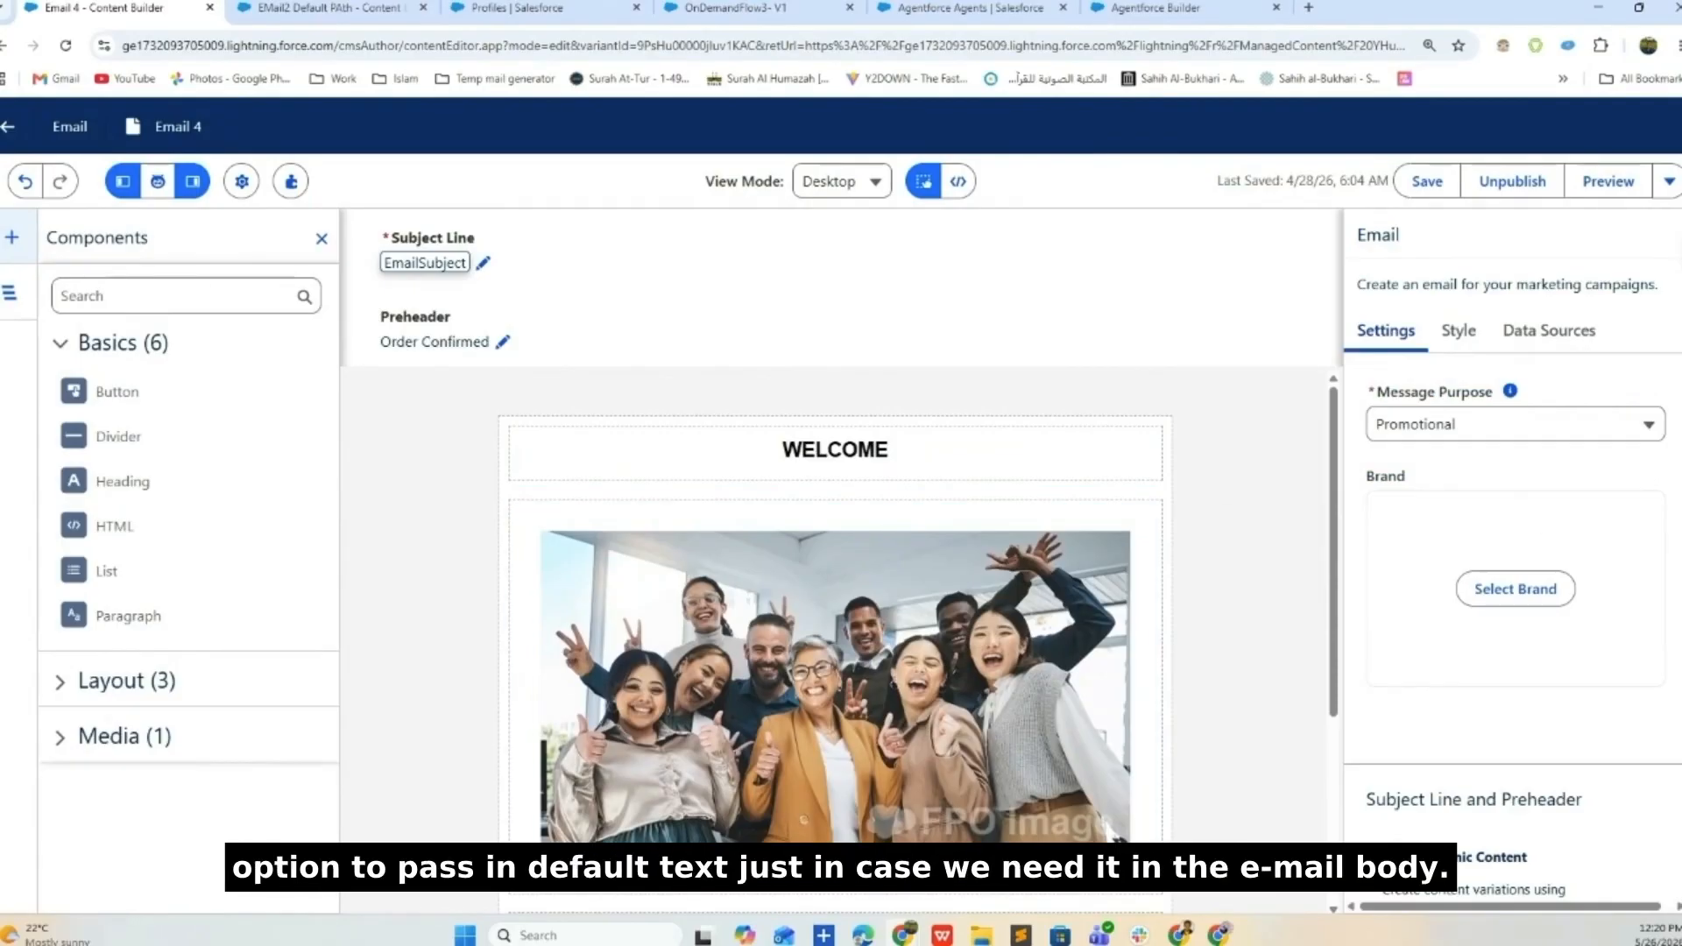
{"action": "left_click", "coordinate": [320, 7]}
- Flip between the Email 4, OnDemandFlow3 and EMail2 Default PAth tabs
{"action": "left_click", "coordinate": [122, 7]}
{"action": "left_click", "coordinate": [716, 7]}
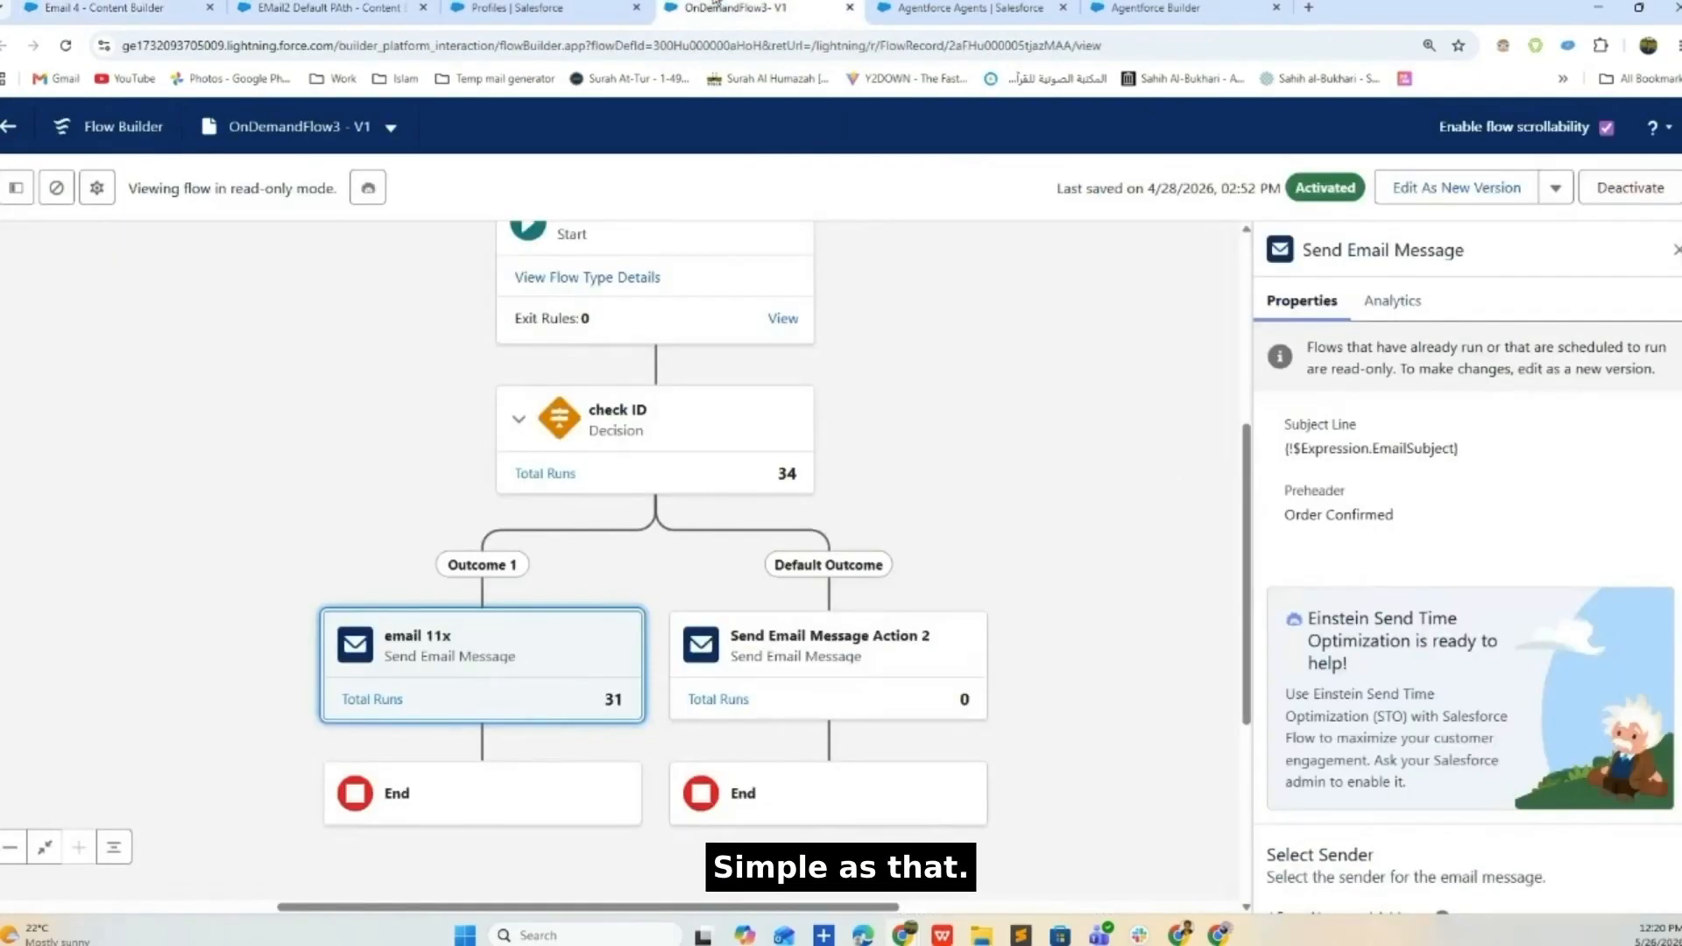
{"action": "left_click", "coordinate": [517, 7]}
{"action": "left_click", "coordinate": [701, 7]}
{"action": "left_click", "coordinate": [118, 8]}
{"action": "left_click", "coordinate": [329, 10]}
{"action": "left_click", "coordinate": [8, 128]}
{"action": "left_click", "coordinate": [81, 5]}
- Leave the EMail2 Default PAth editor without saving and open the Flows list
{"action": "left_click", "coordinate": [272, 9]}
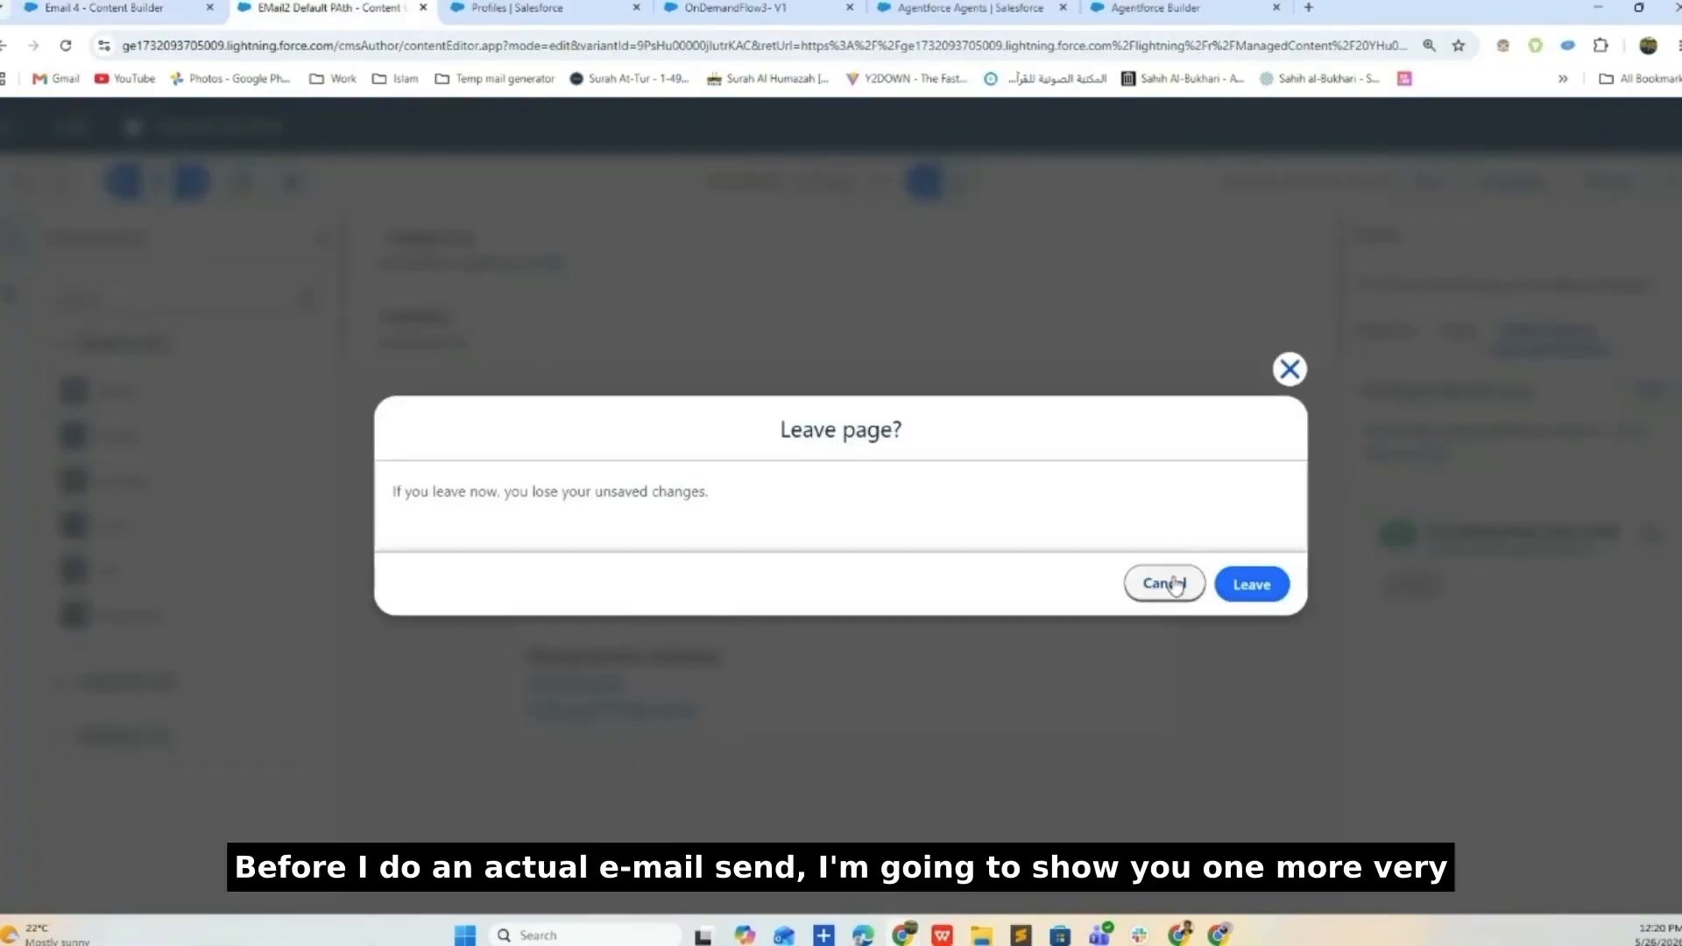
{"action": "left_click", "coordinate": [1252, 585]}
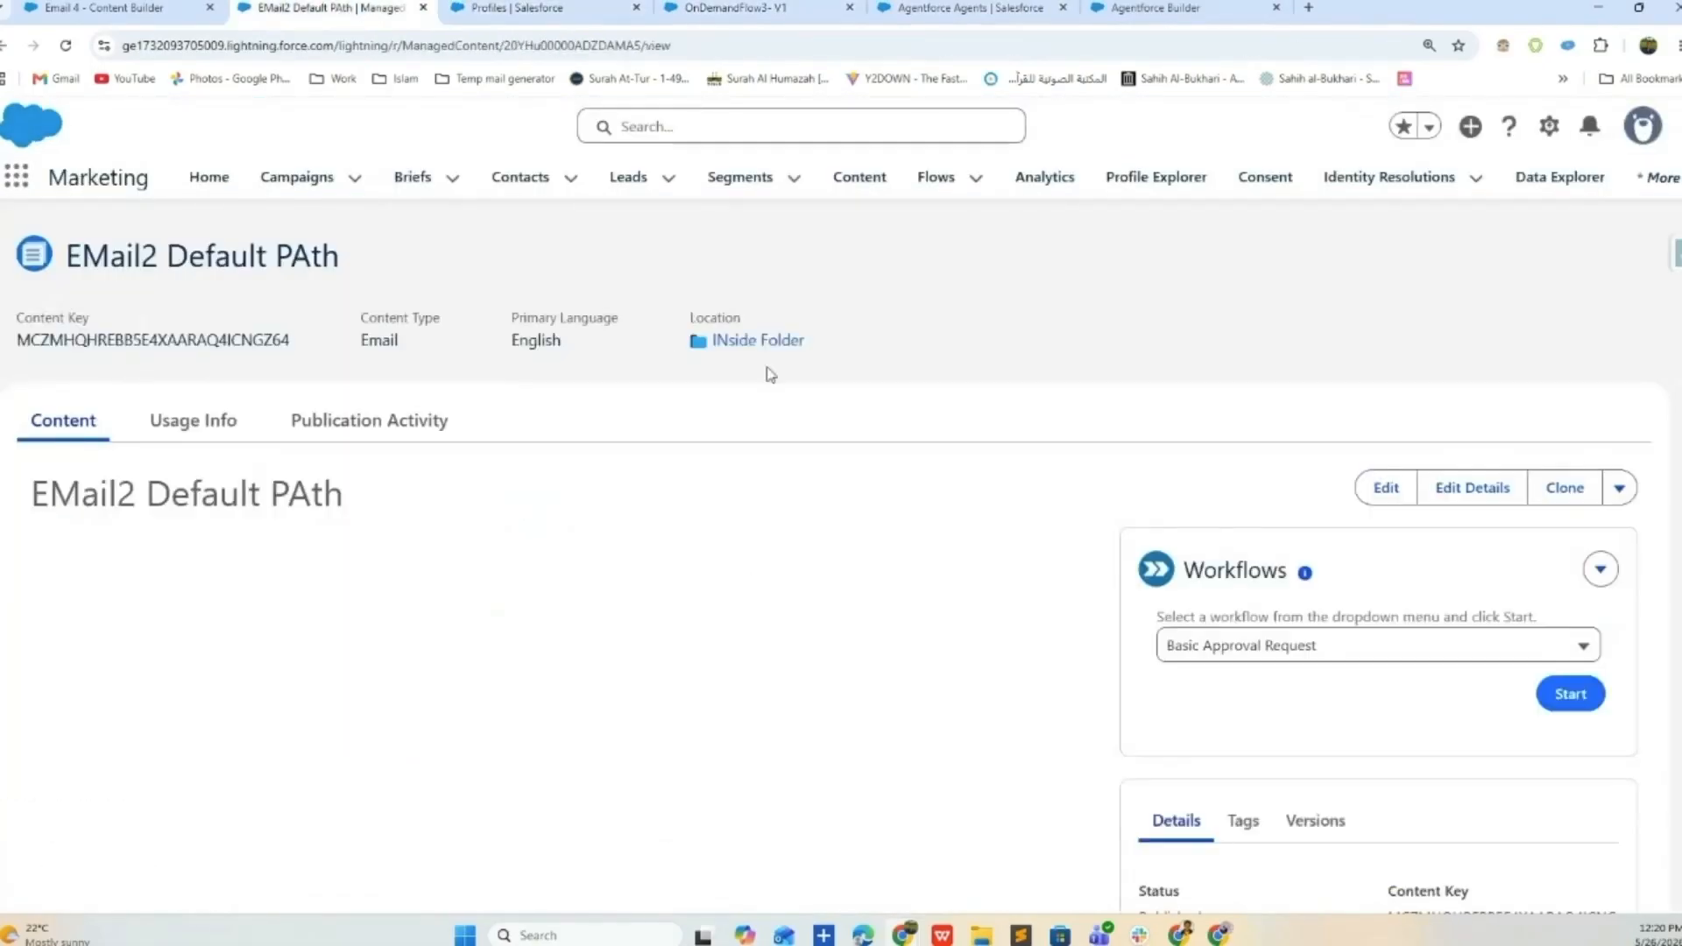
{"action": "left_click", "coordinate": [935, 191]}
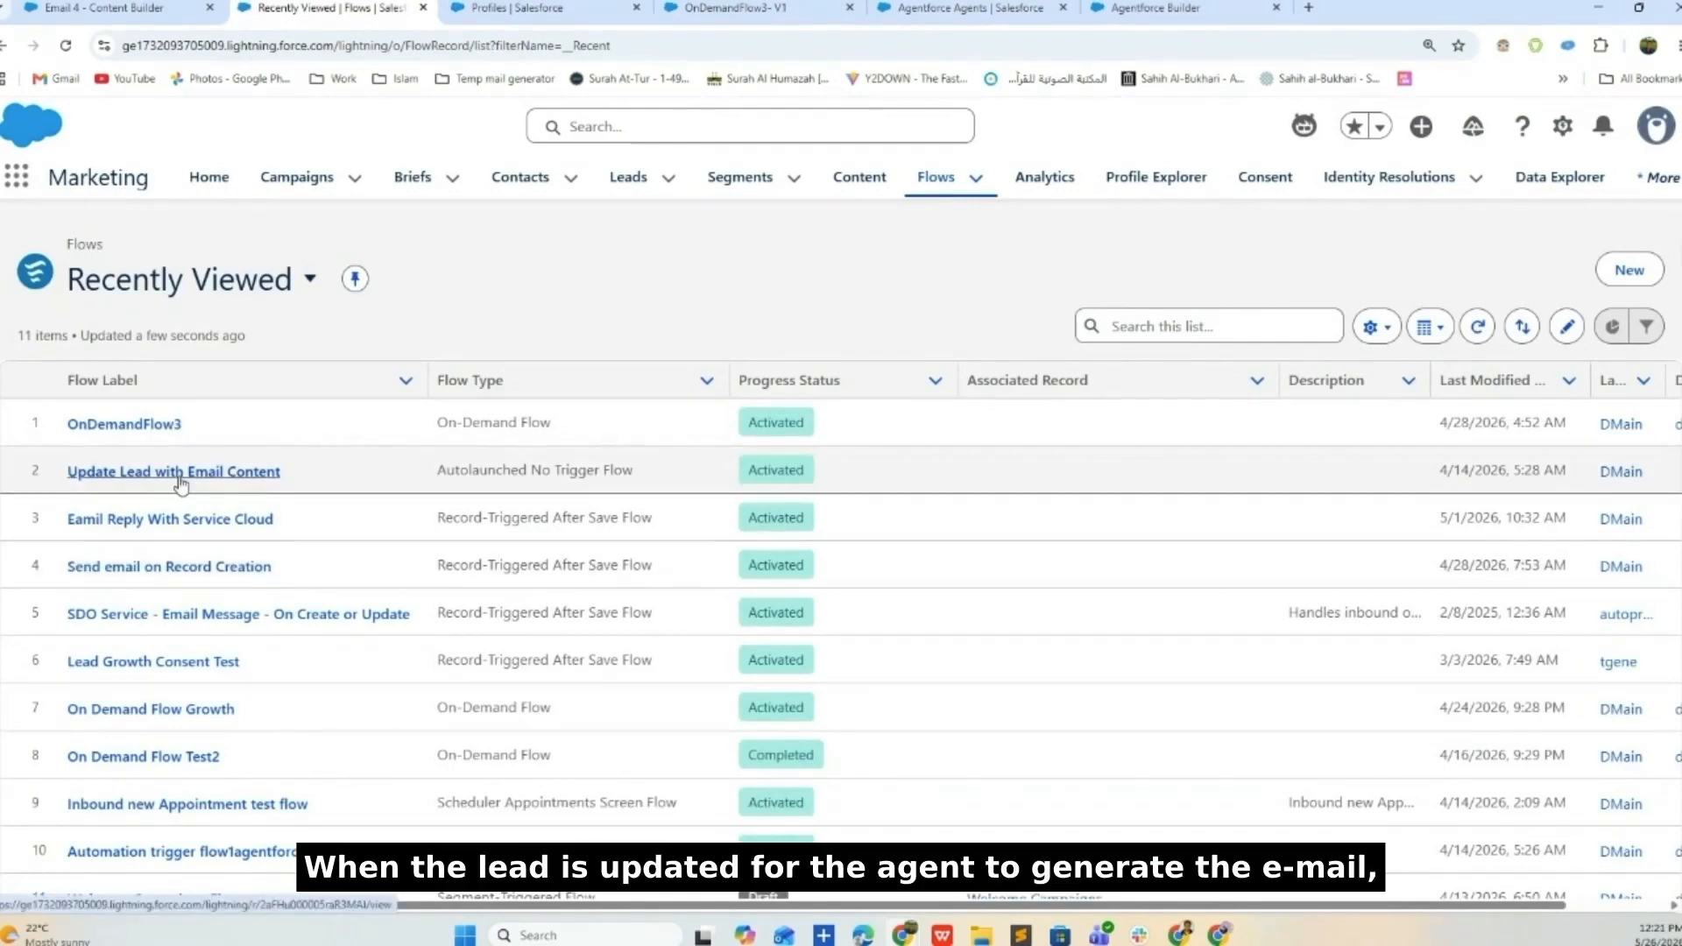
- Look at Update Lead with Email Content in Flow Builder, then return to the flows list
{"action": "left_click", "coordinate": [180, 473]}
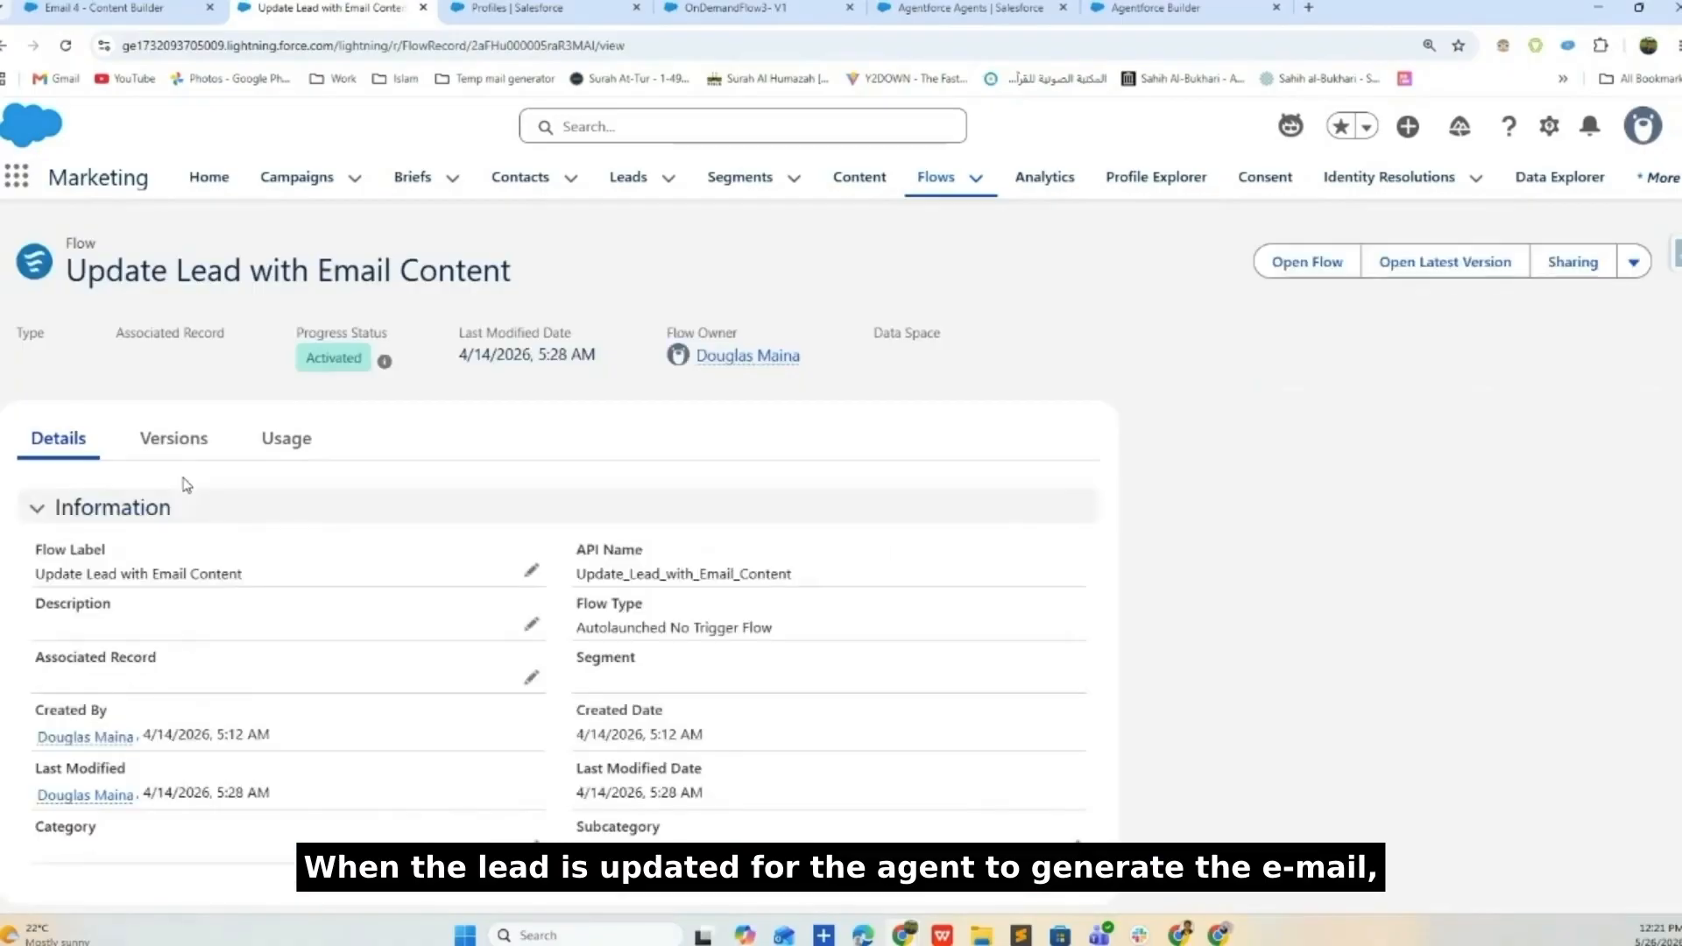
{"action": "left_click", "coordinate": [1328, 267]}
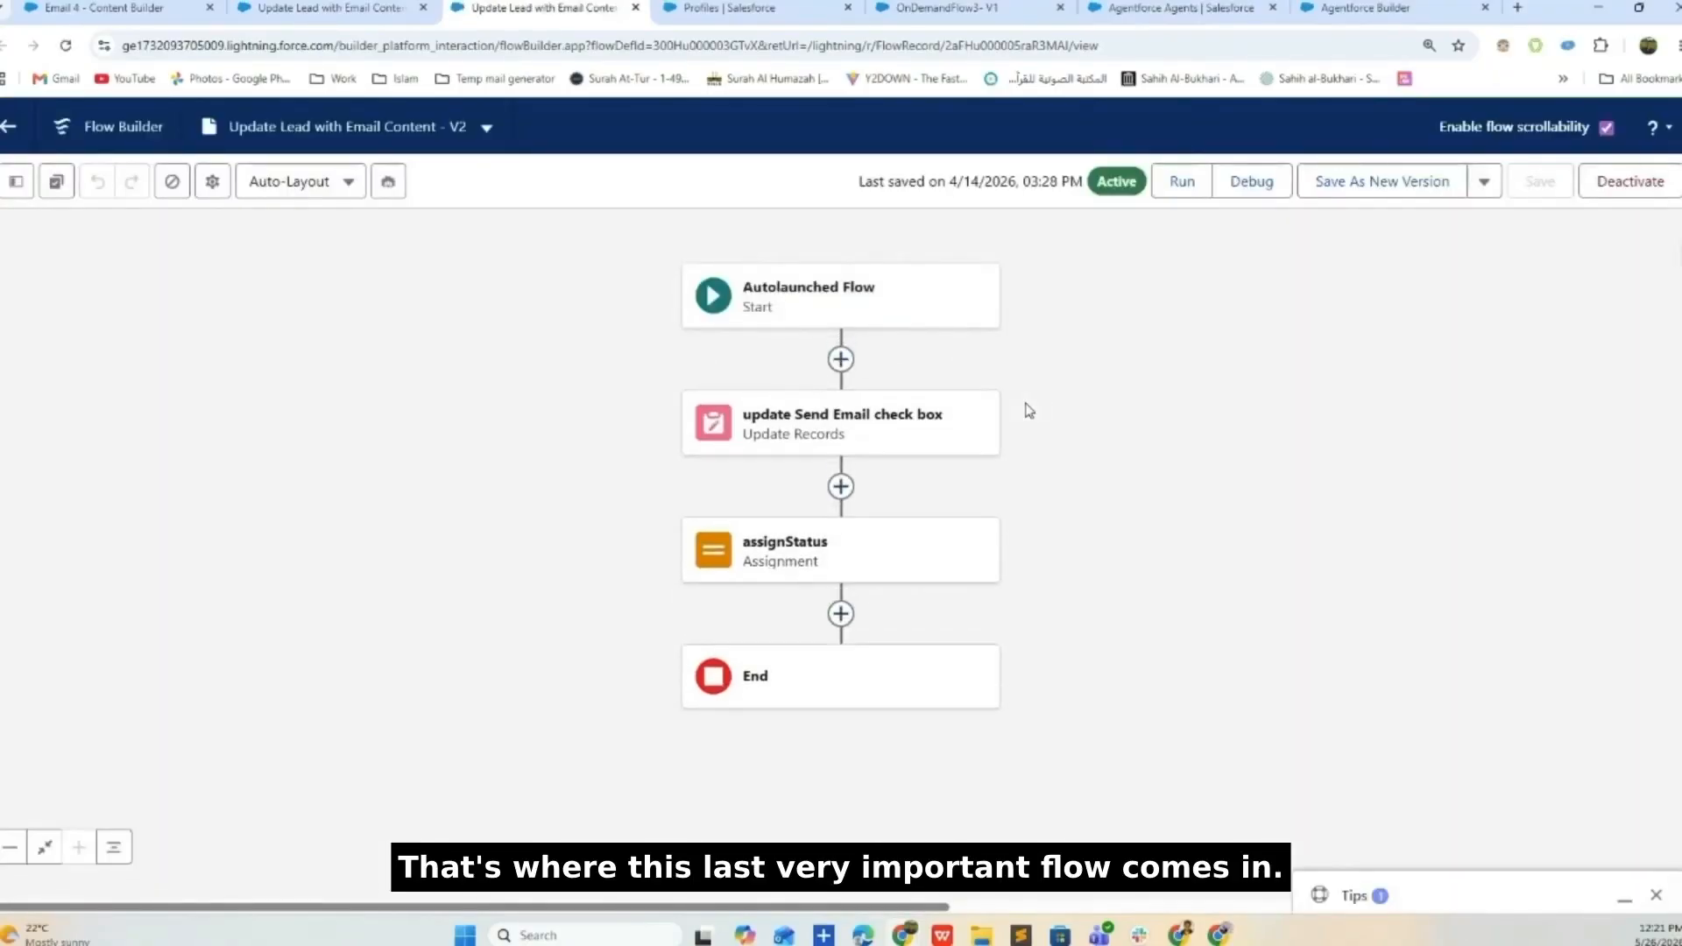
{"action": "left_click", "coordinate": [7, 127]}
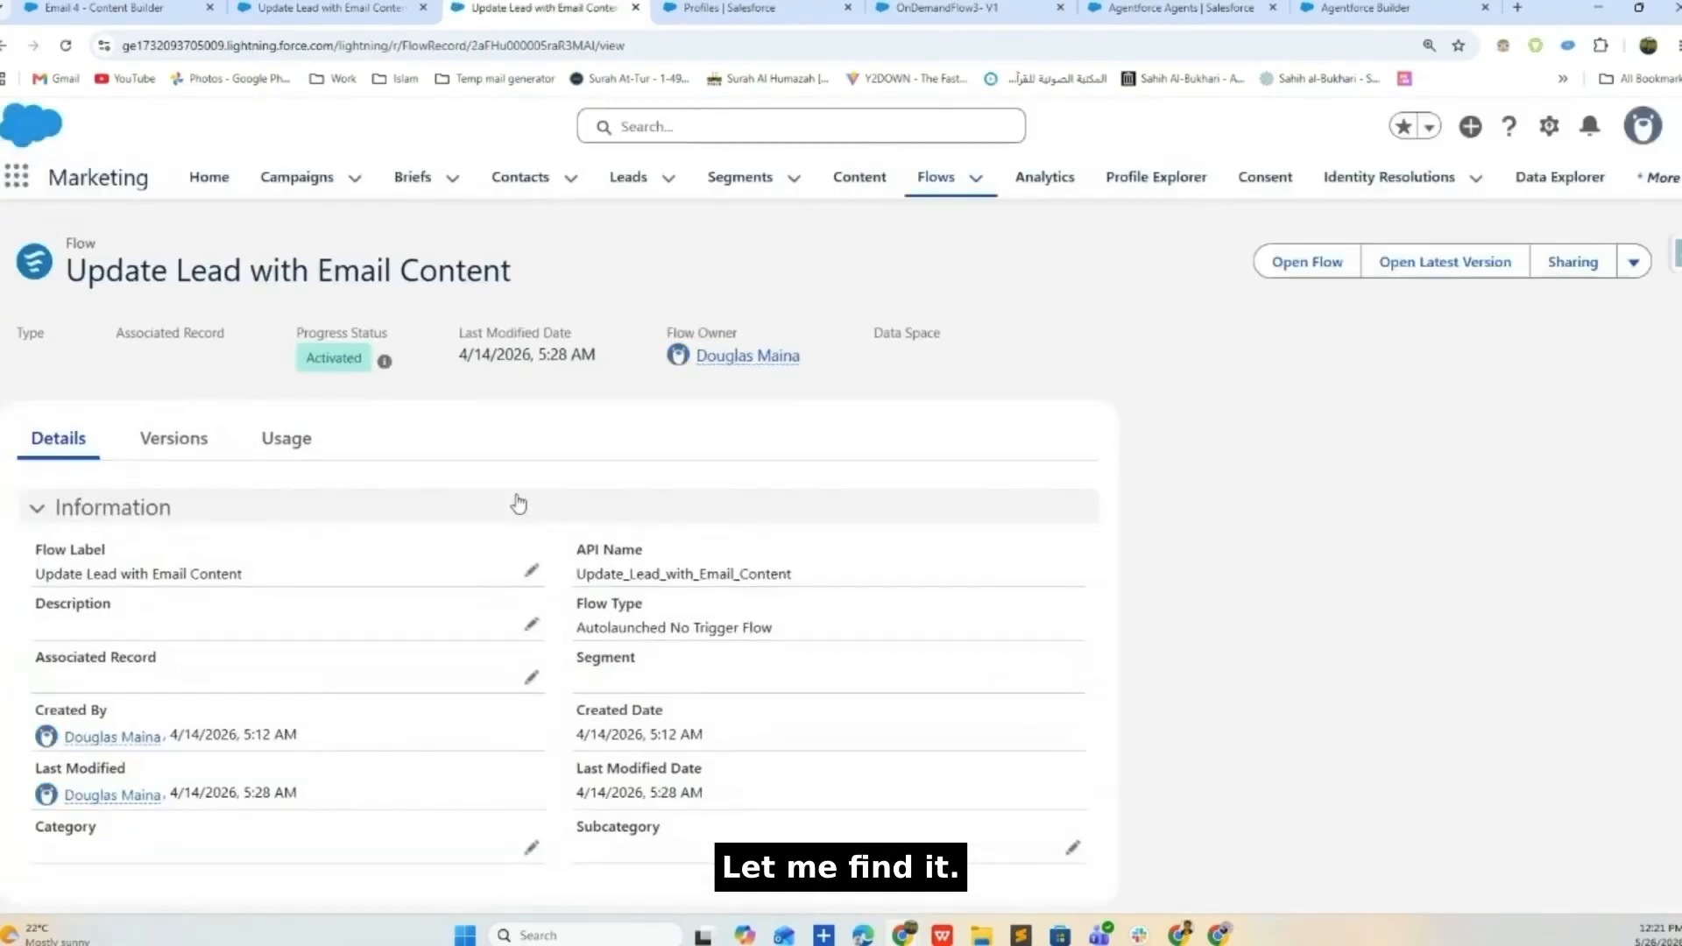
{"action": "left_click", "coordinate": [937, 184]}
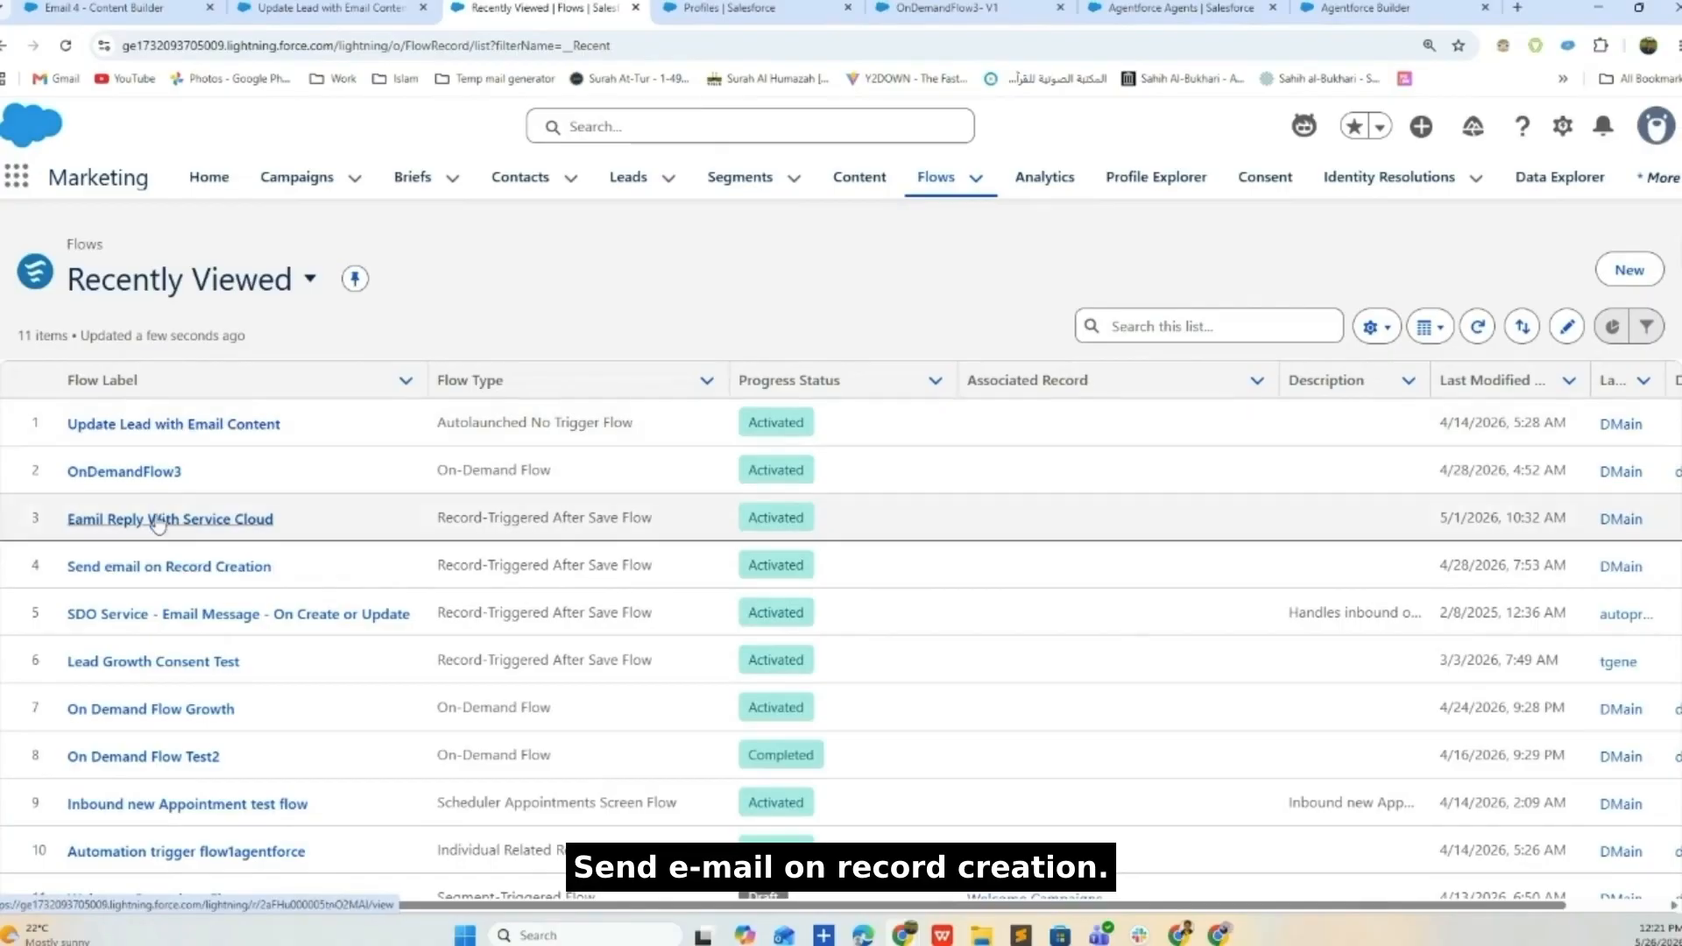
- Open the Send email on Record Creation flow in Flow Builder
{"action": "triple_click", "coordinate": [612, 566]}
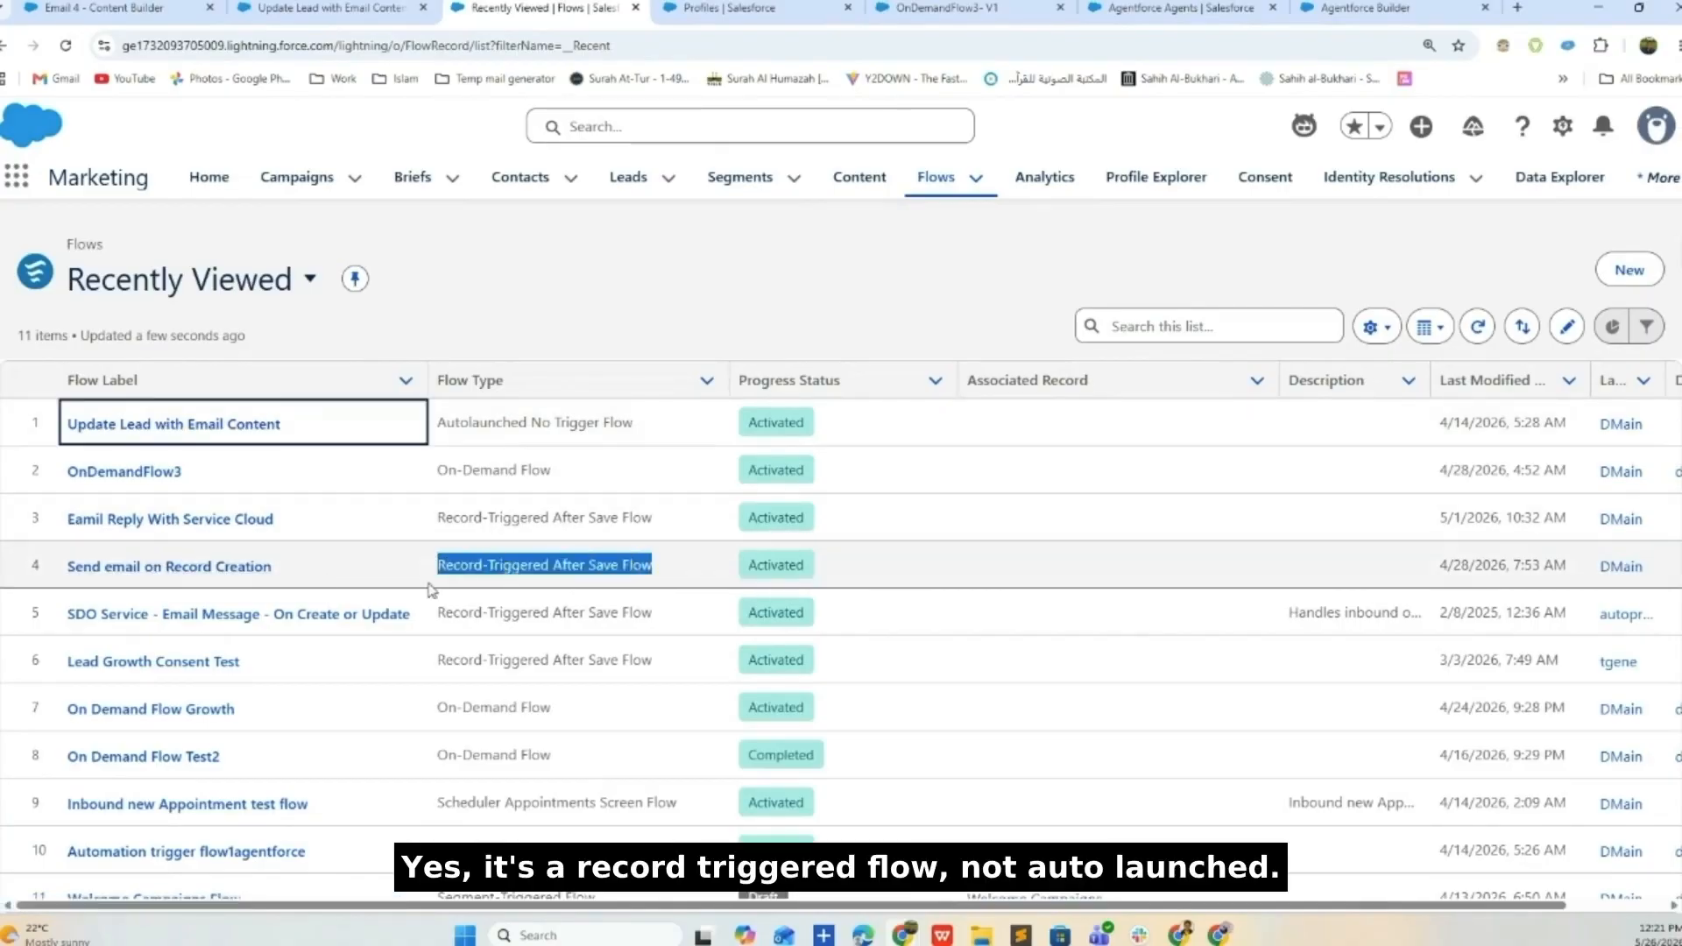
{"action": "left_click", "coordinate": [221, 566]}
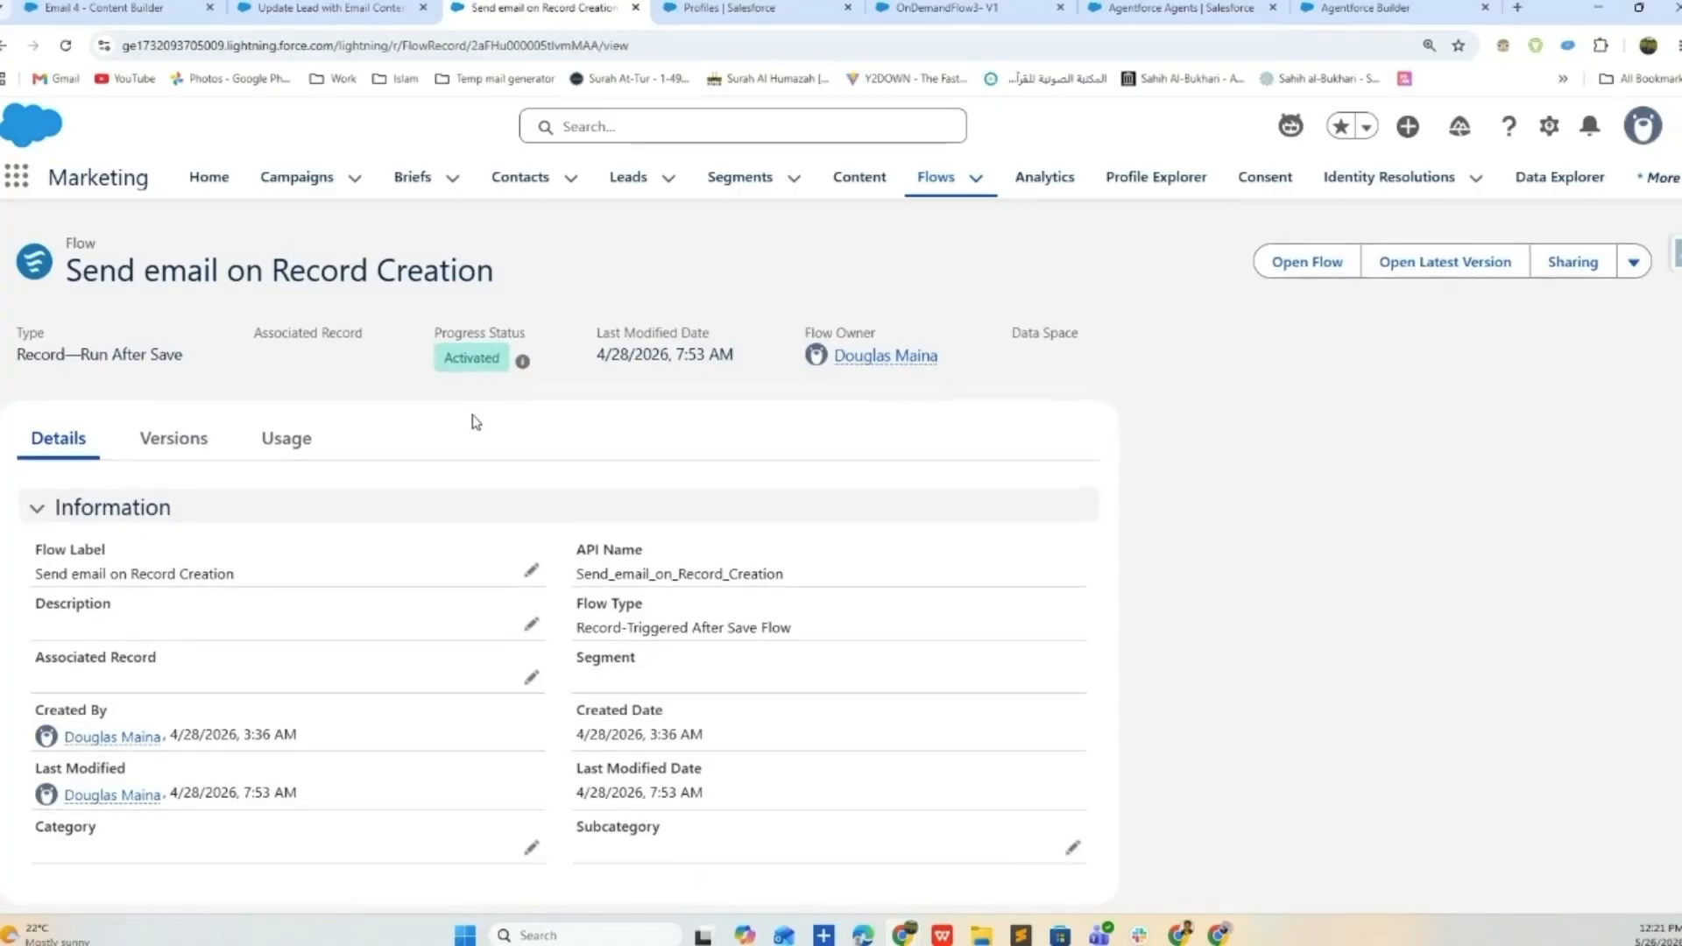
{"action": "left_click", "coordinate": [1269, 260]}
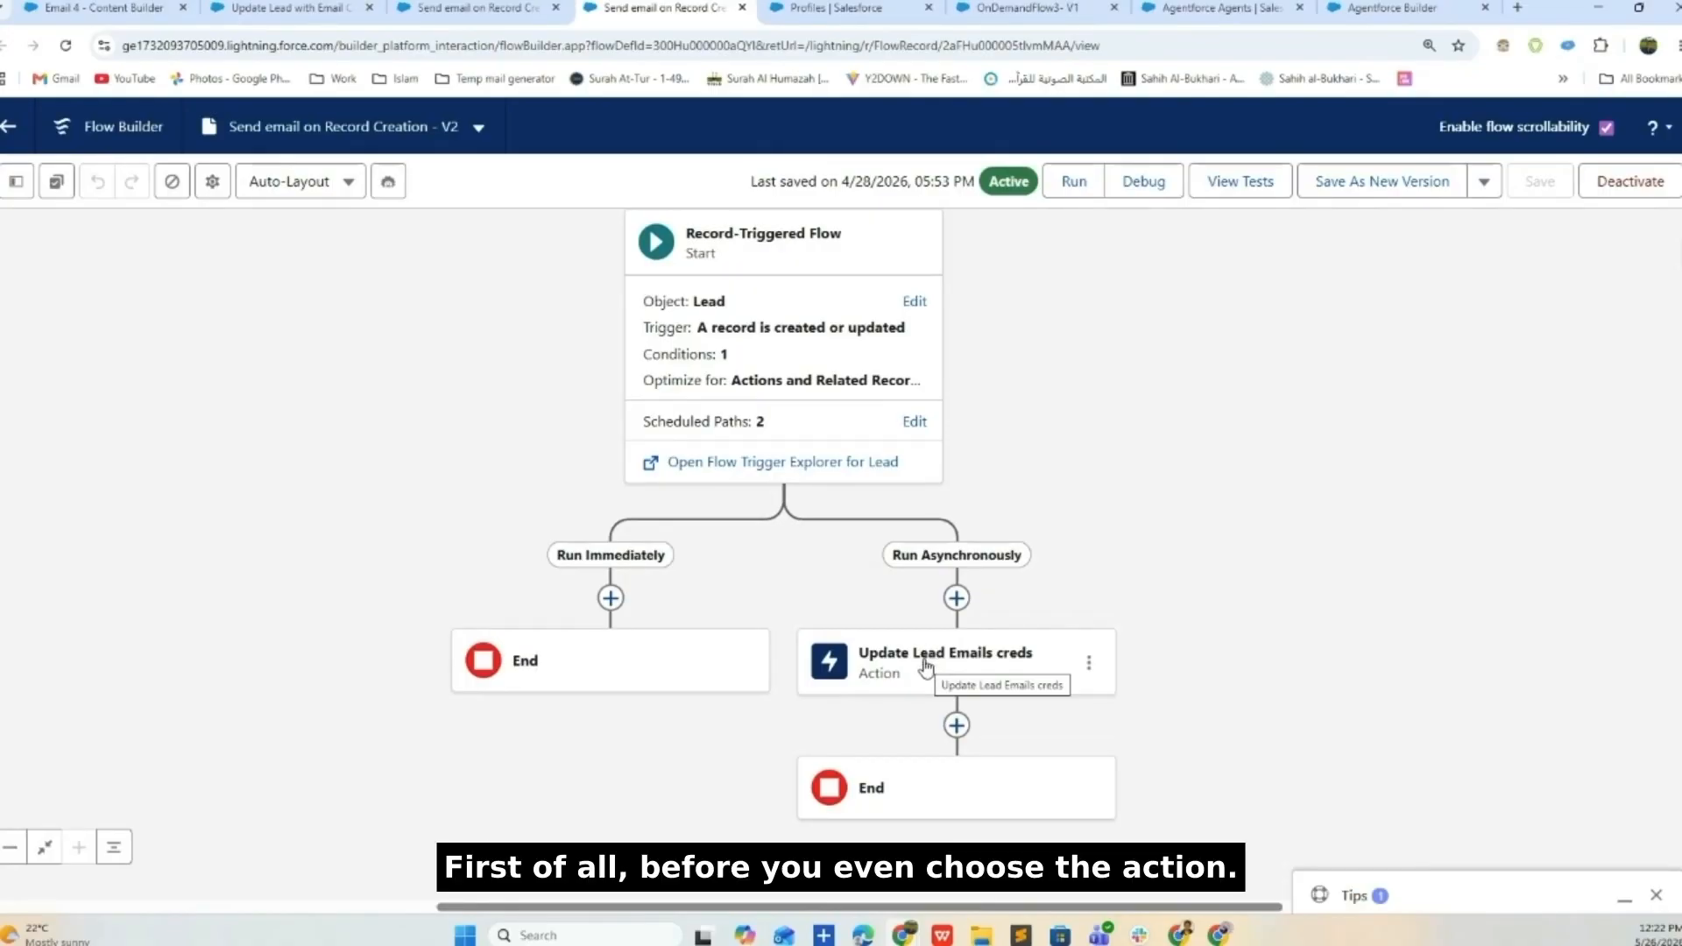
{"action": "left_click", "coordinate": [957, 725]}
{"action": "scroll", "coordinate": [888, 771], "scroll_direction": "down", "scroll_amount": 5}
{"action": "left_click", "coordinate": [863, 742]}
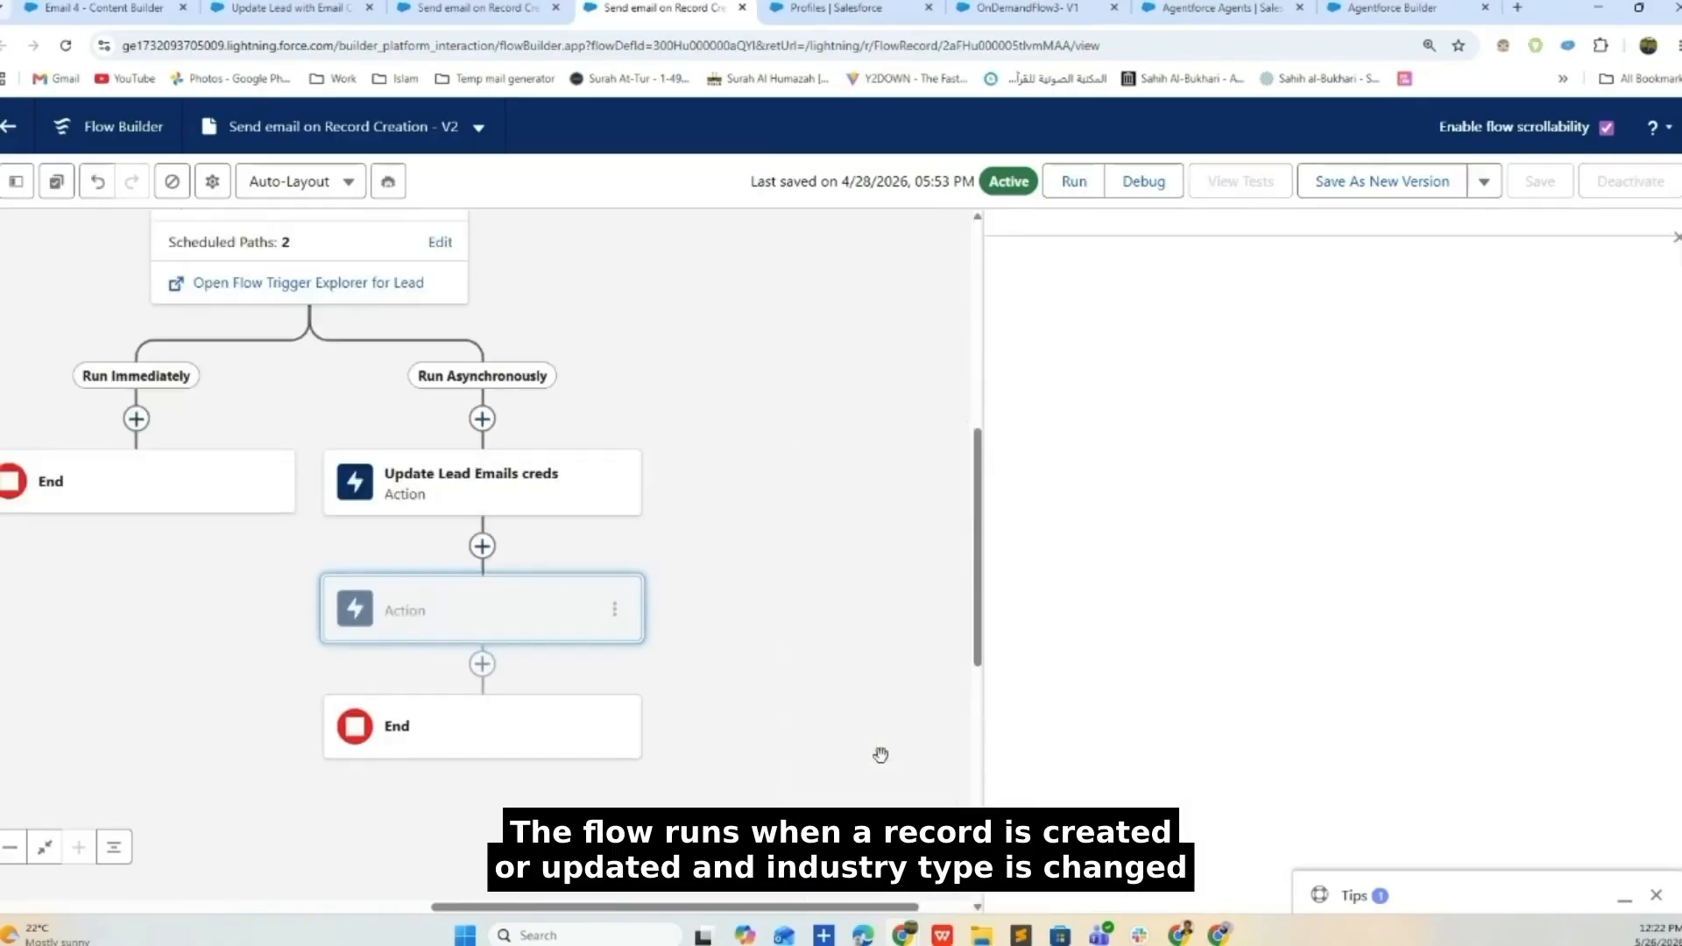
{"action": "left_click", "coordinate": [1669, 242]}
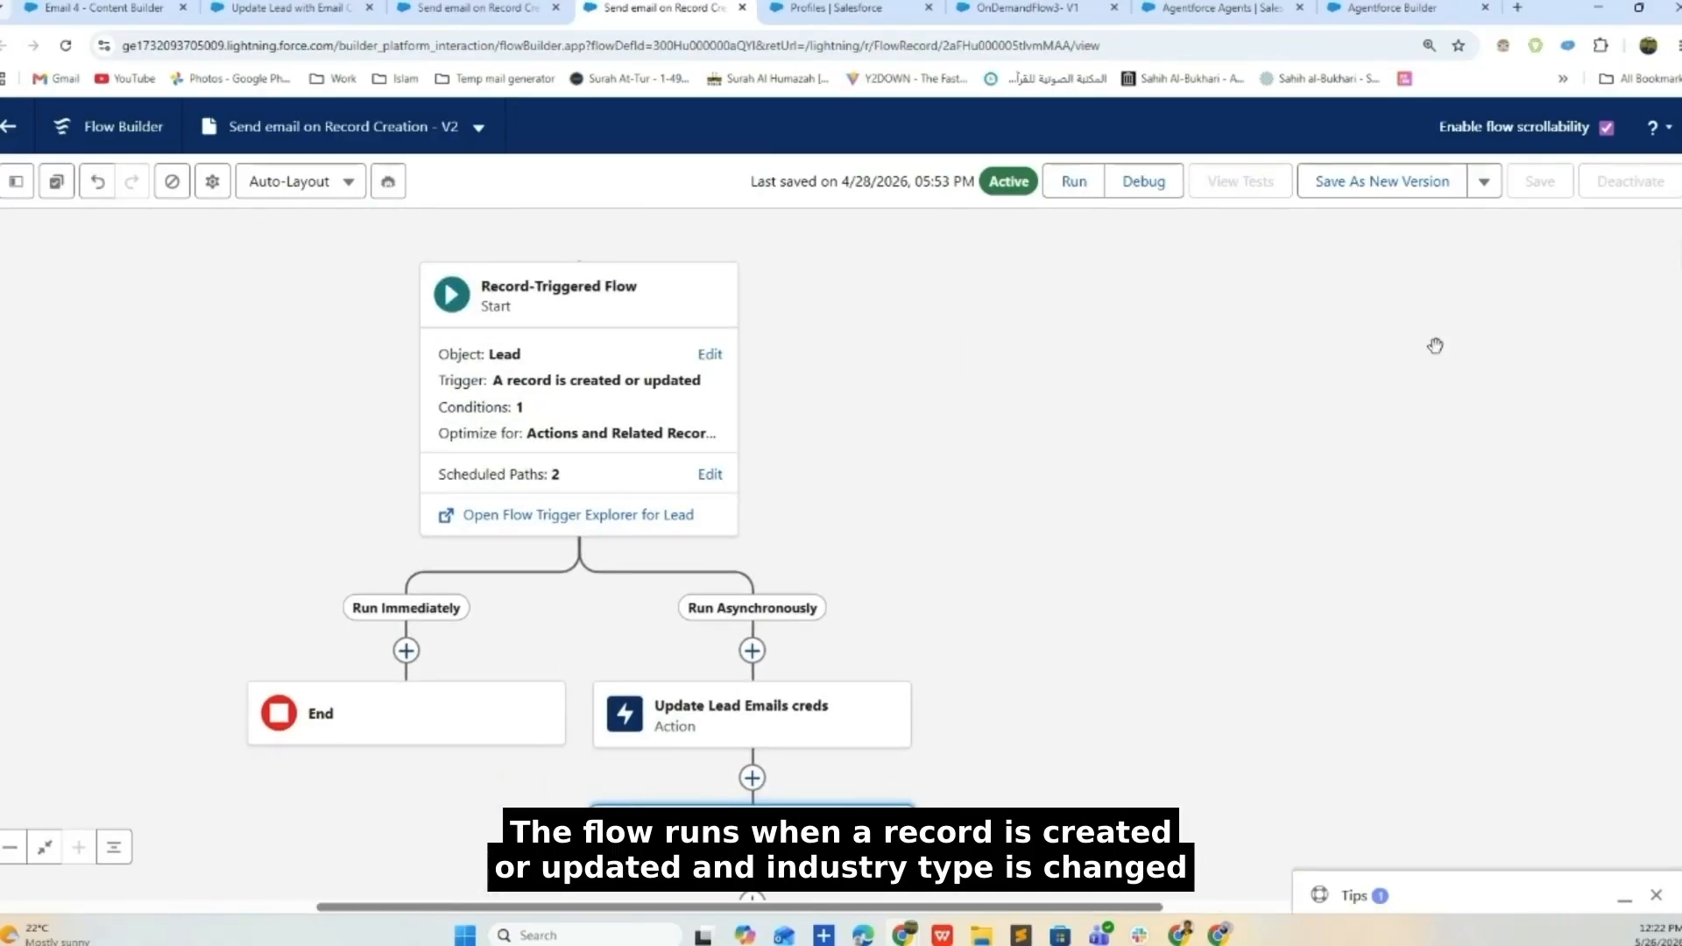
{"action": "left_click", "coordinate": [680, 391]}
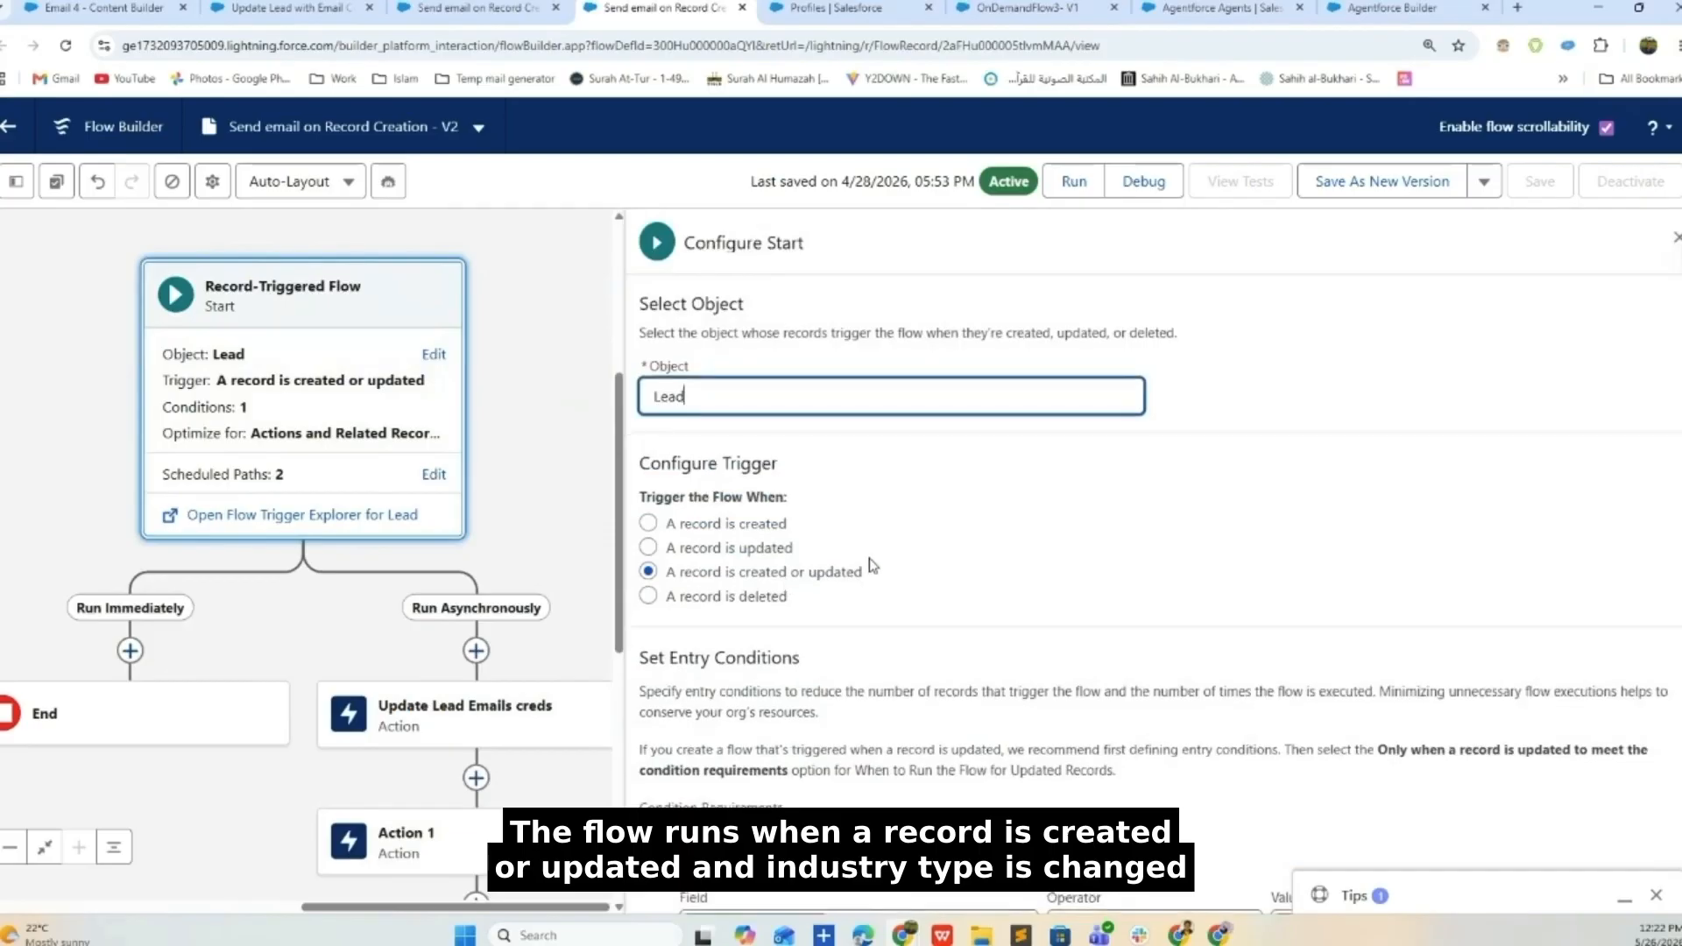
{"action": "scroll", "coordinate": [784, 602], "scroll_direction": "down", "scroll_amount": 4}
{"action": "scroll", "coordinate": [1226, 631], "scroll_direction": "down", "scroll_amount": 3}
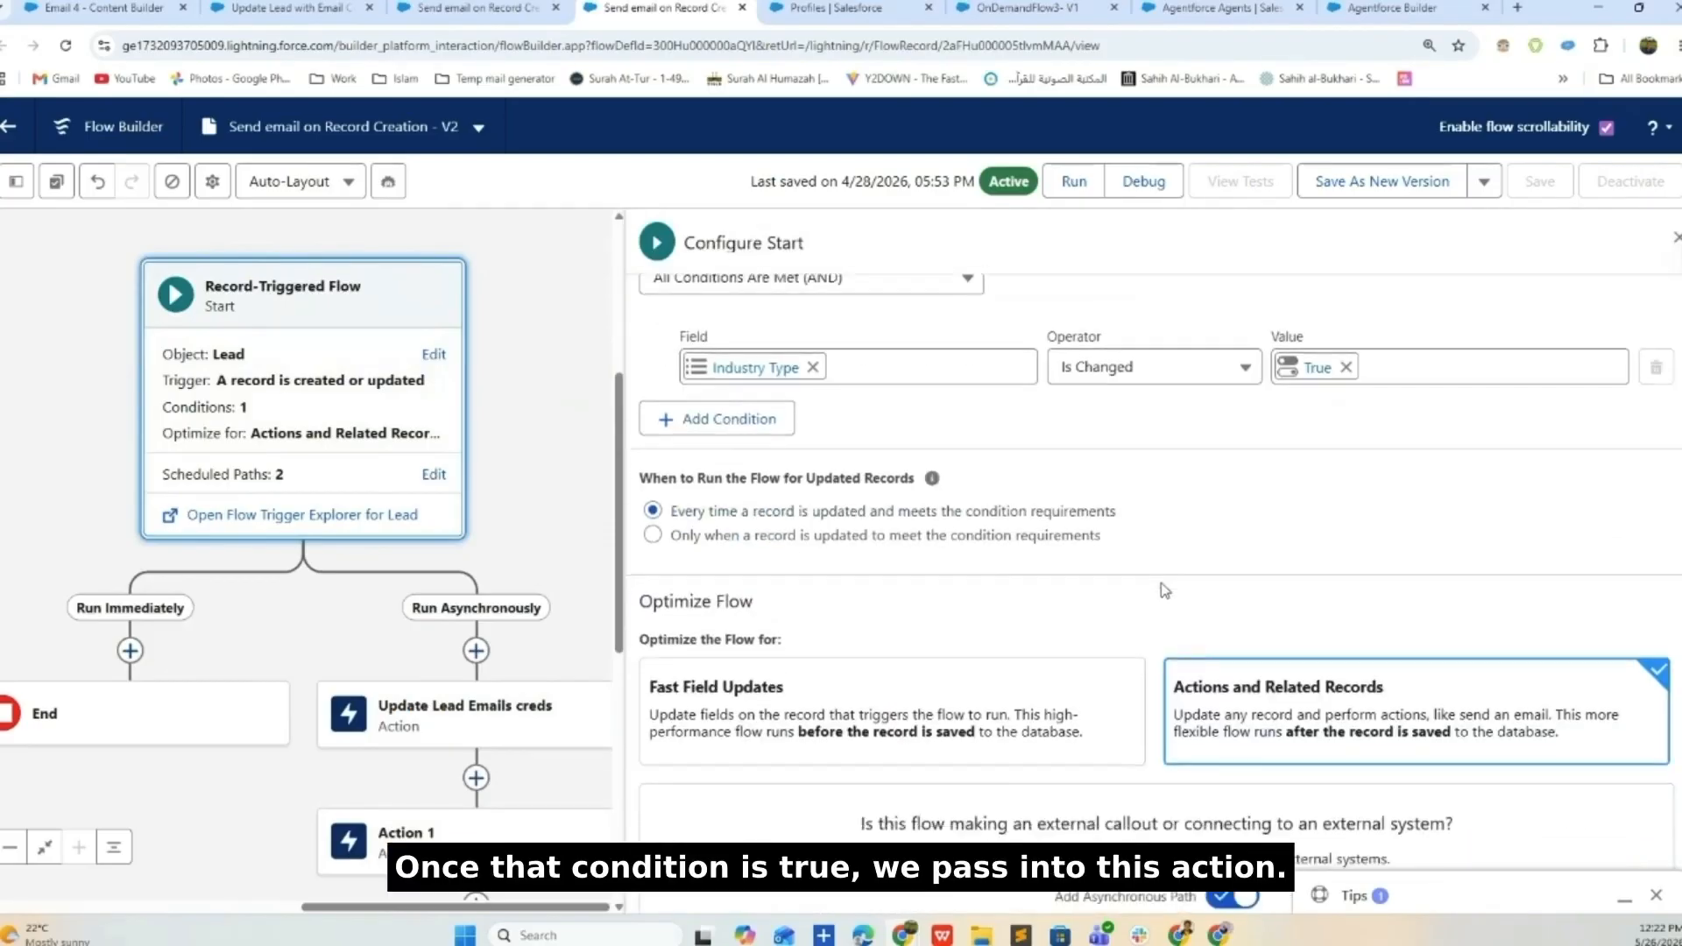
{"action": "left_click", "coordinate": [1672, 239]}
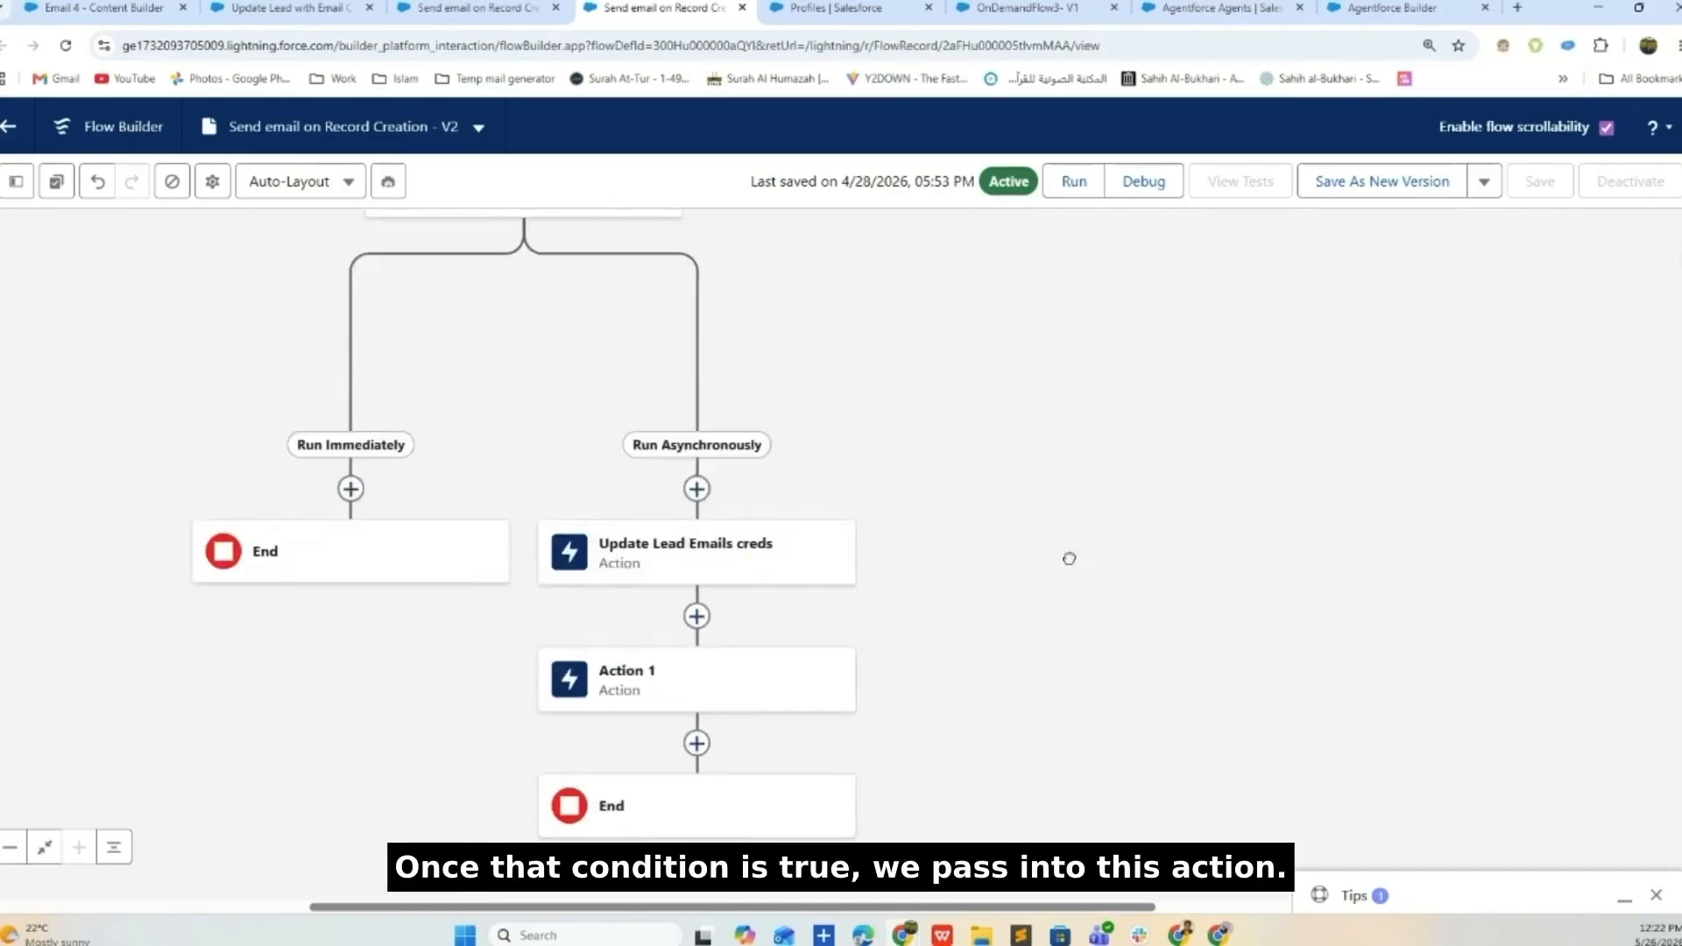
{"action": "scroll", "coordinate": [963, 491], "scroll_direction": "down", "scroll_amount": 3}
{"action": "left_click", "coordinate": [815, 401]}
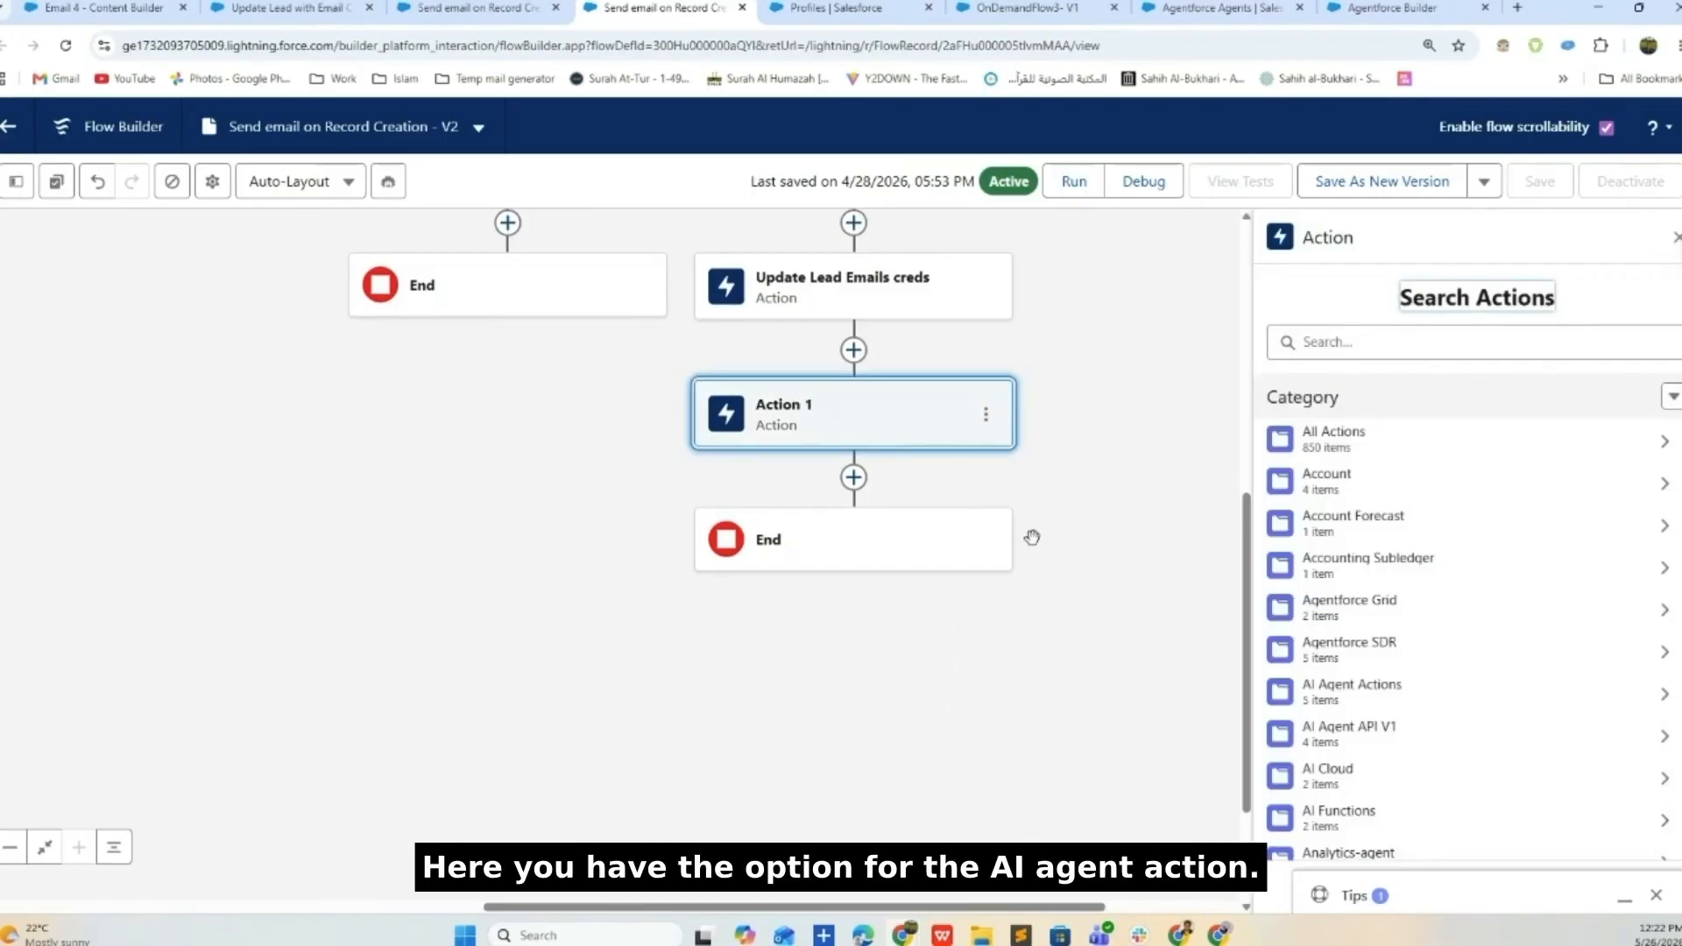
{"action": "left_click", "coordinate": [1382, 697]}
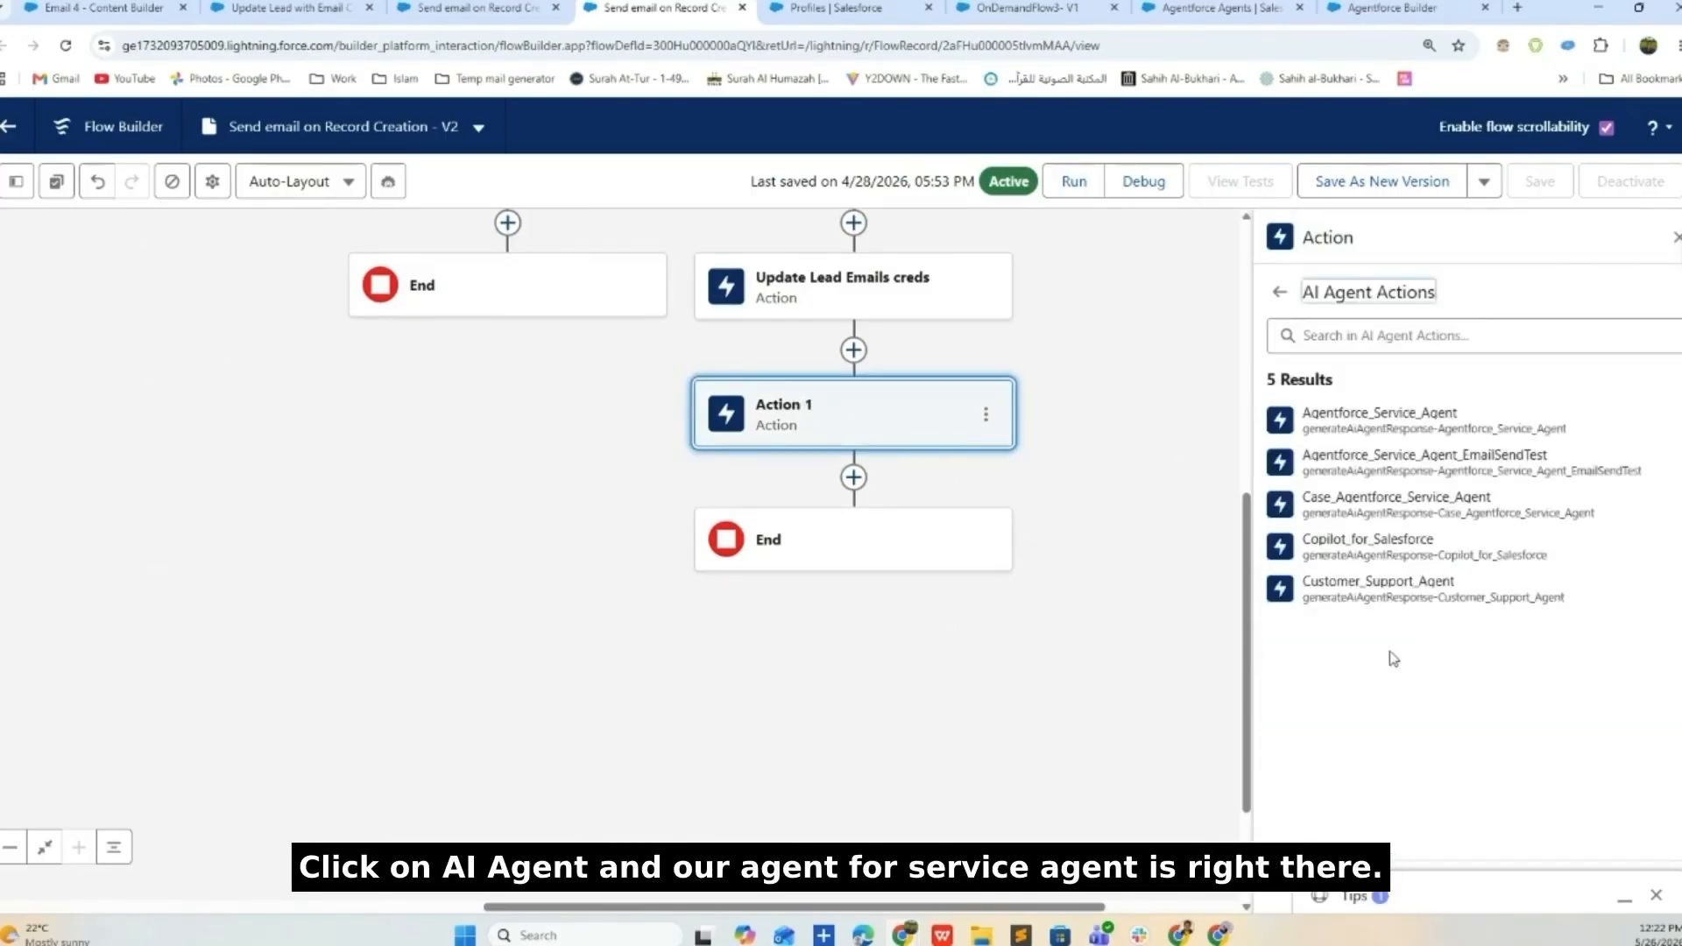
{"action": "left_click", "coordinate": [1396, 429]}
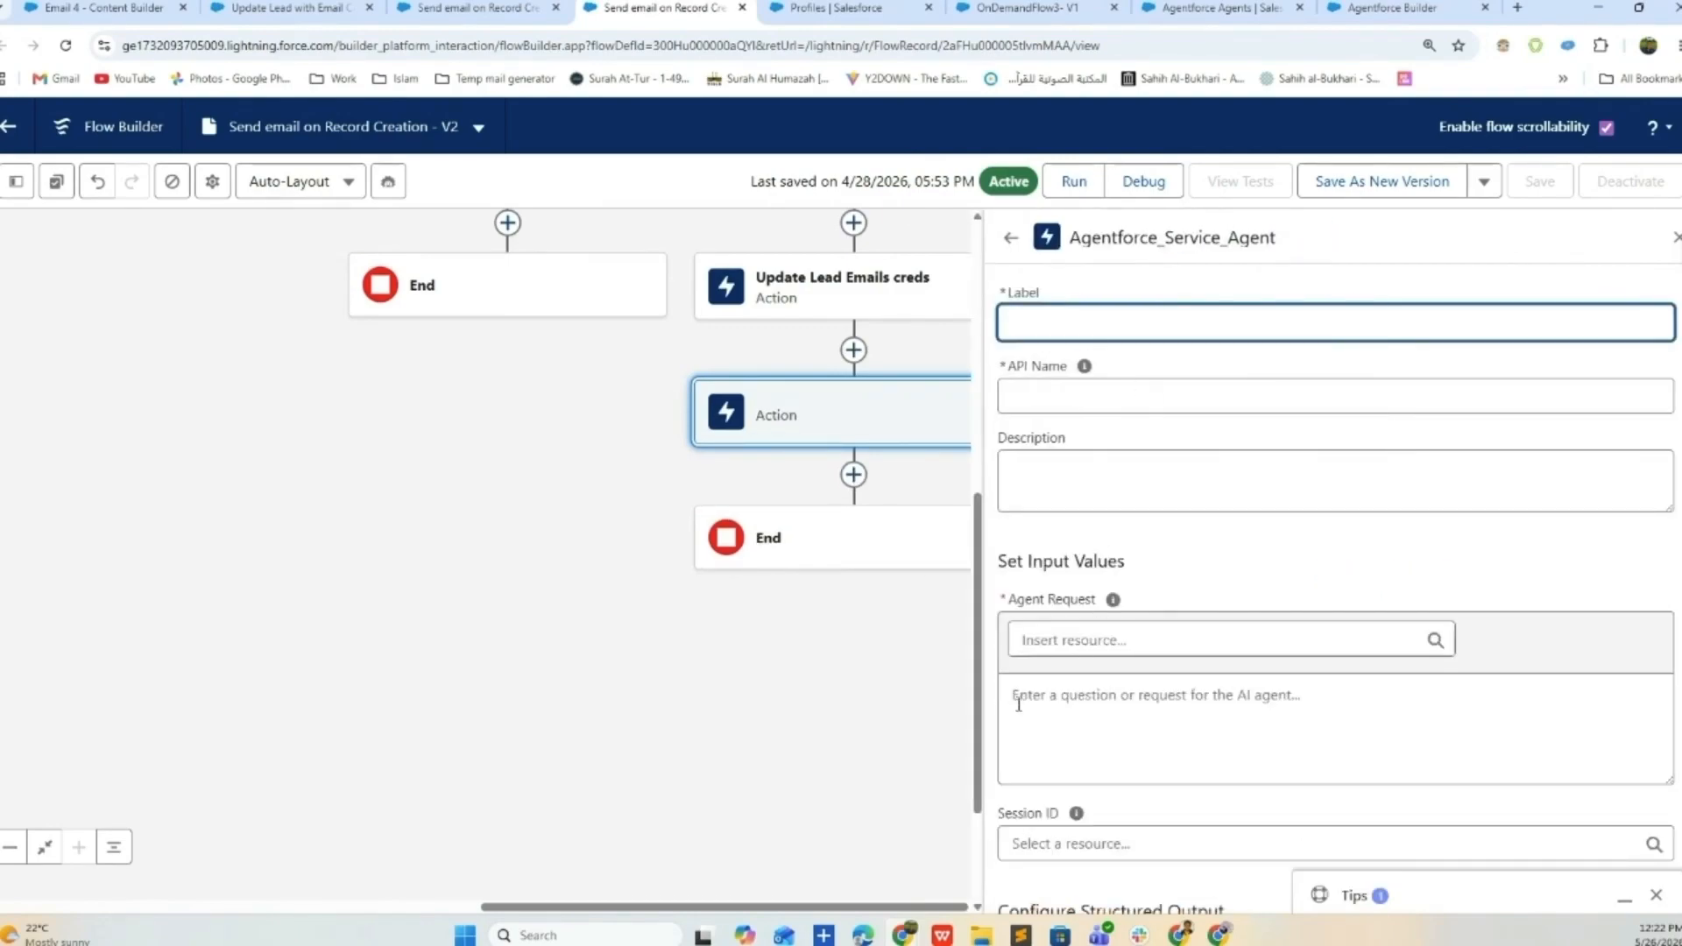
{"action": "left_click", "coordinate": [1278, 717]}
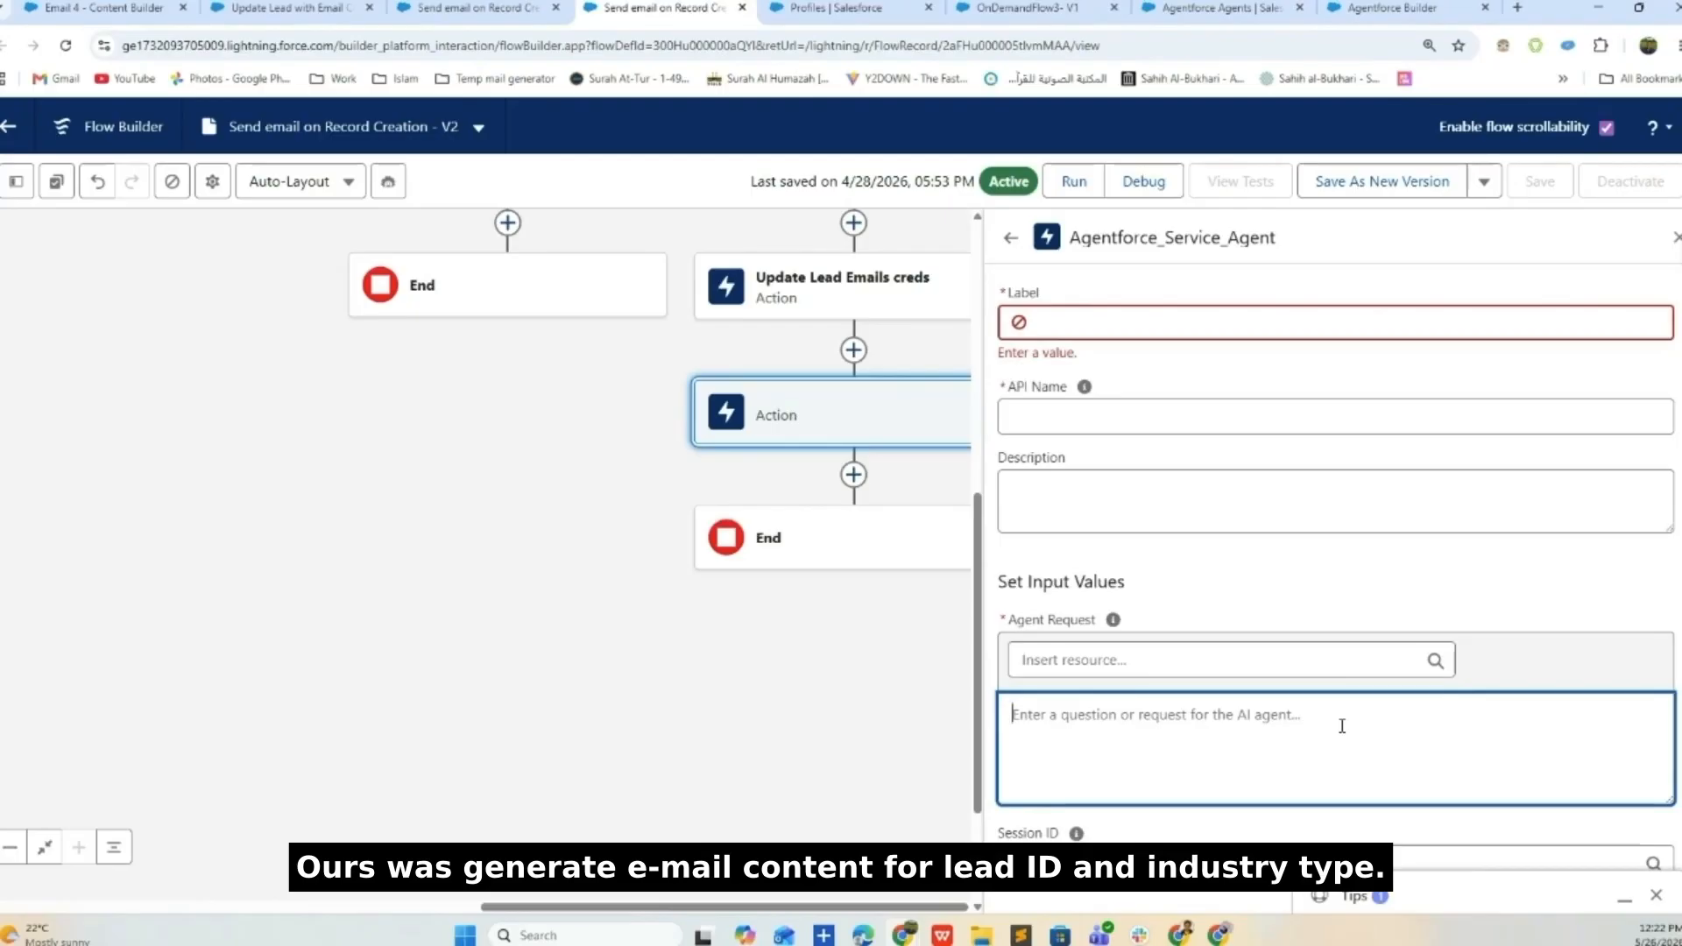
{"action": "scroll", "coordinate": [1341, 726], "scroll_direction": "down", "scroll_amount": 10}
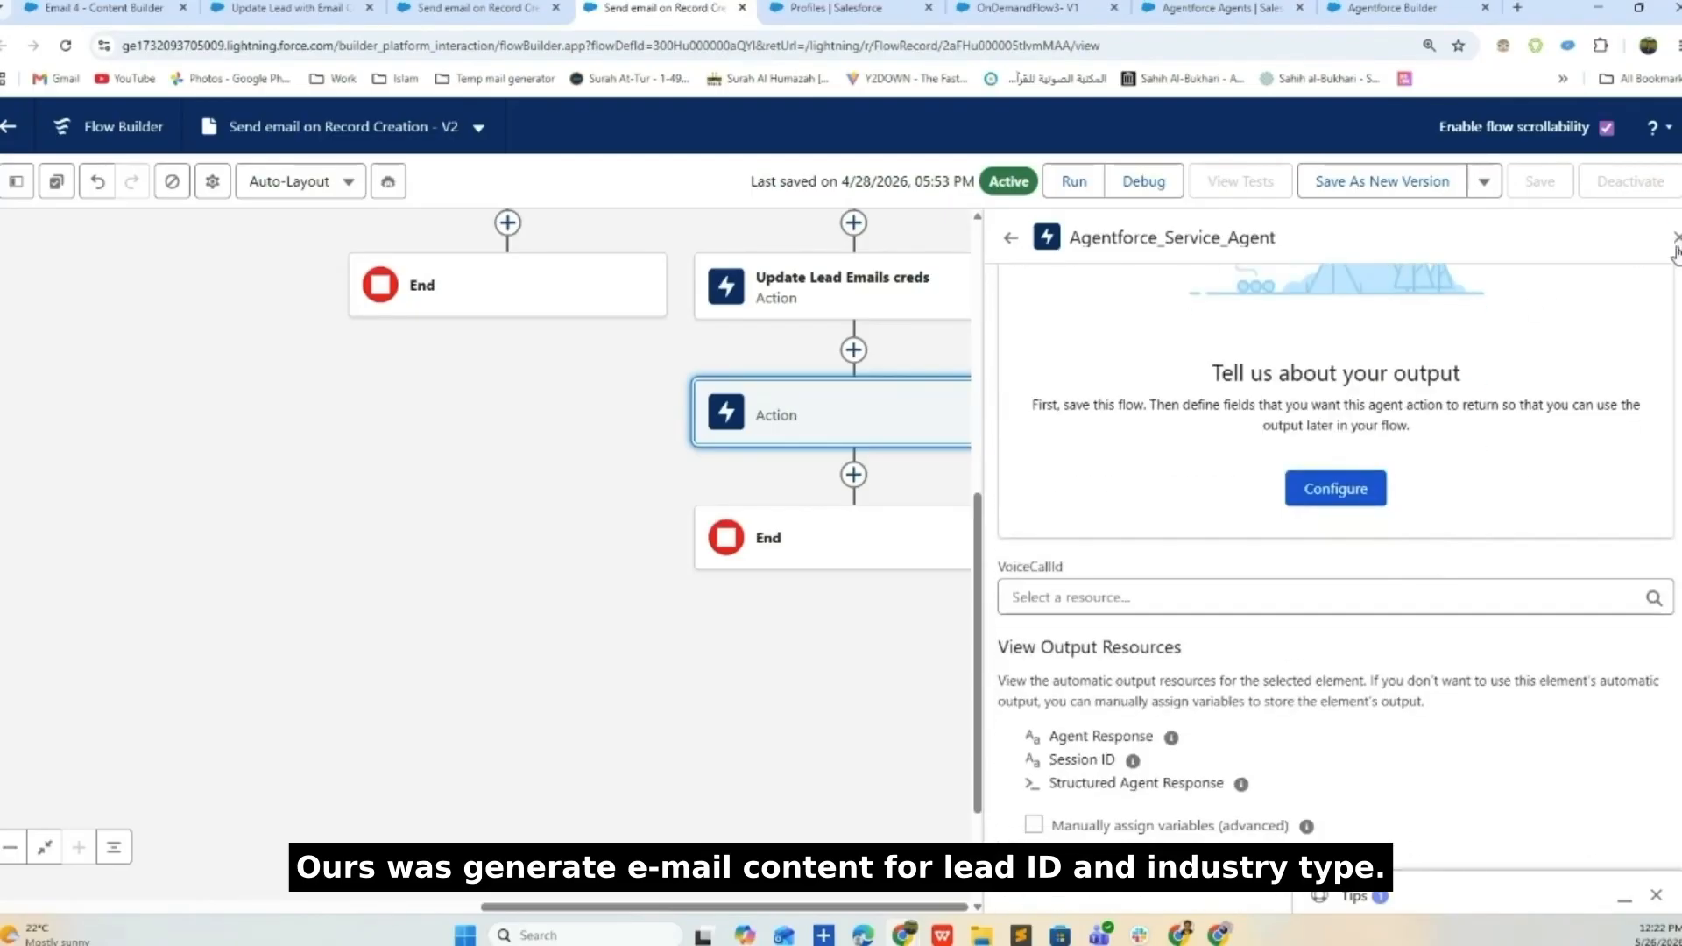
{"action": "left_click", "coordinate": [1676, 238]}
{"action": "left_click", "coordinate": [985, 424]}
{"action": "left_click", "coordinate": [1021, 541]}
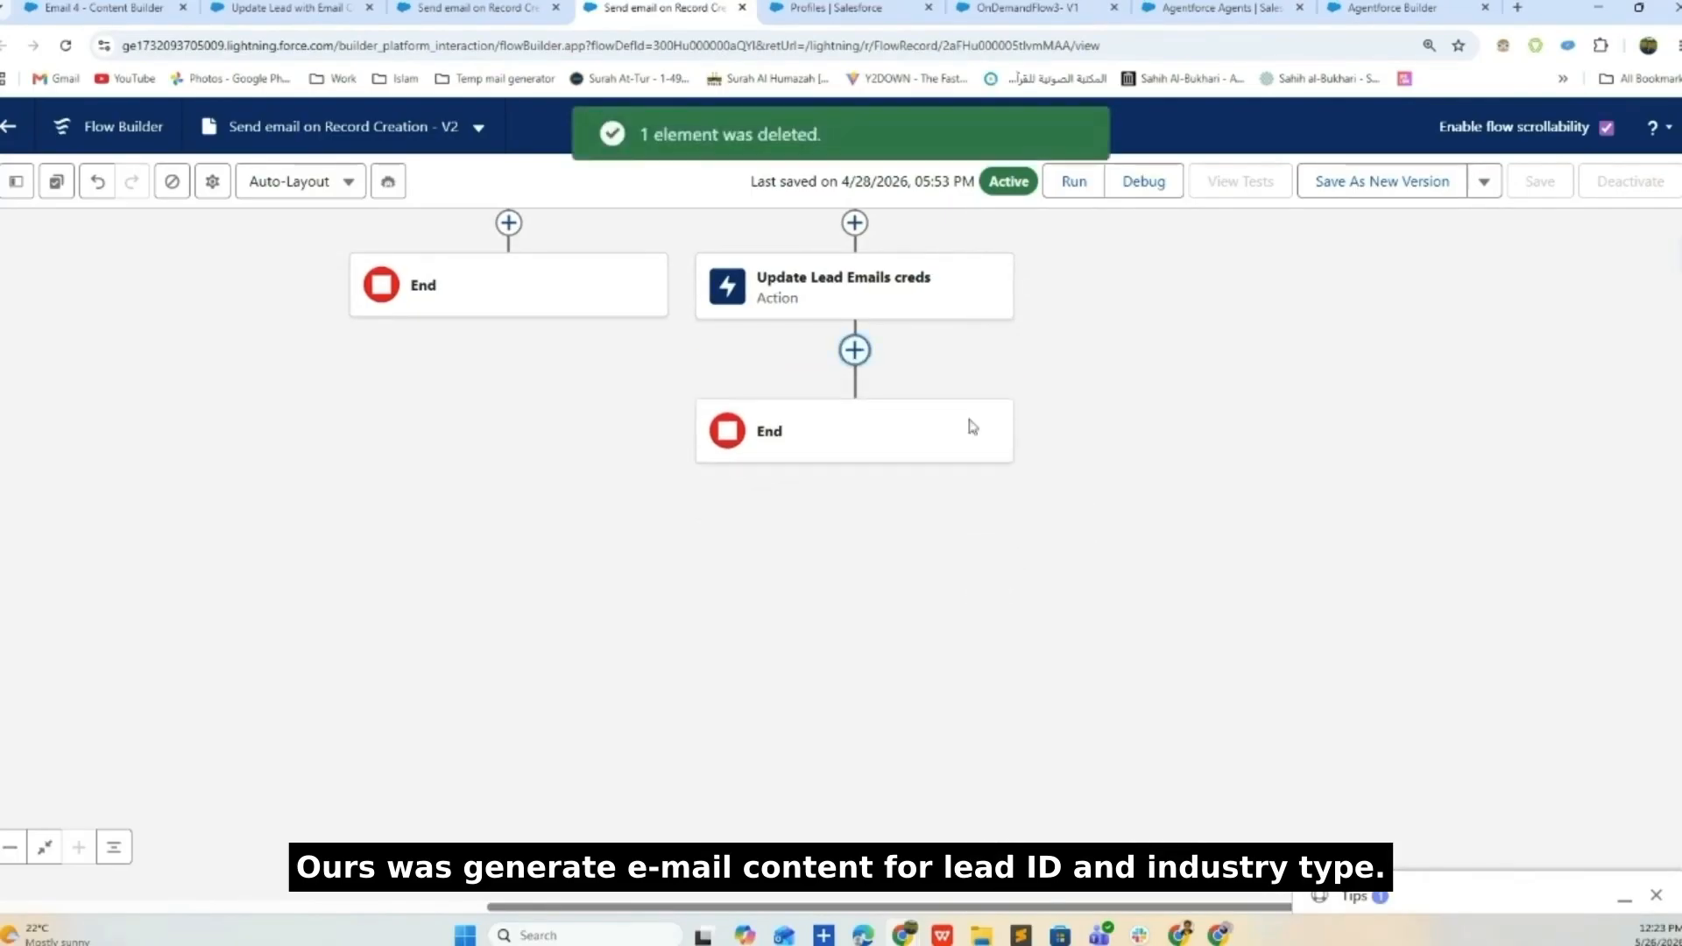
- Review the Update Lead Emails creds agent request, highlighting its lead id and industry type parts
{"action": "left_click", "coordinate": [879, 491]}
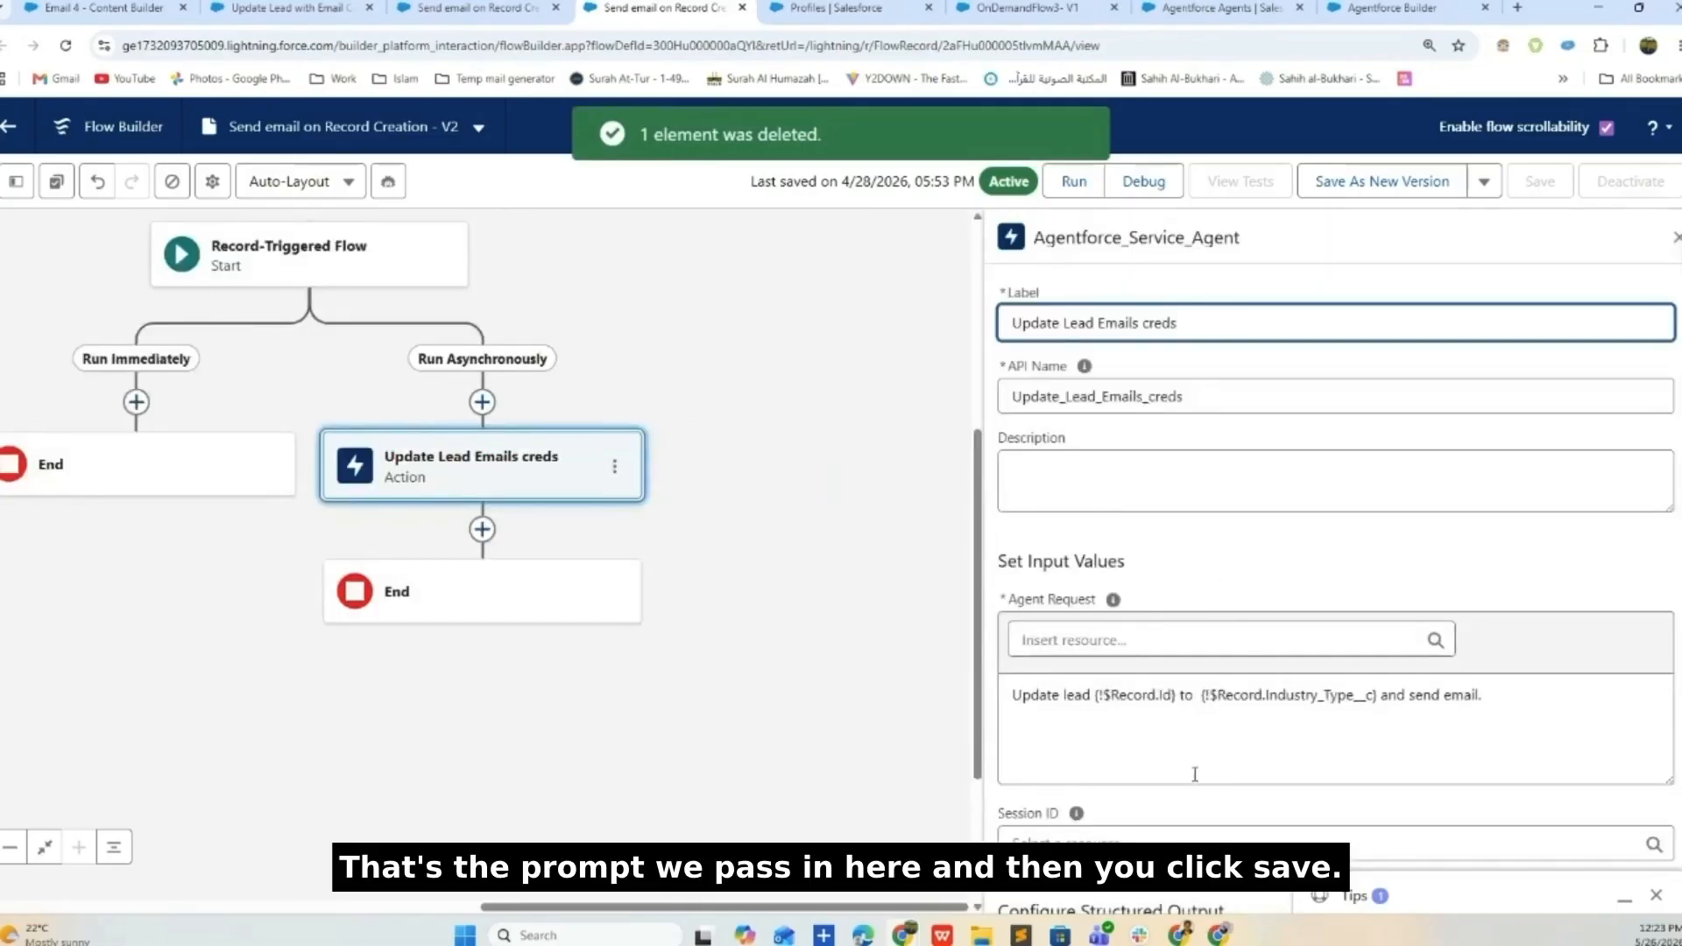
{"action": "left_click_drag", "start_coordinate": [1013, 695], "coordinate": [1096, 701]}
{"action": "left_click", "coordinate": [1141, 696]}
{"action": "left_click_drag", "start_coordinate": [1202, 696], "coordinate": [1381, 698]}
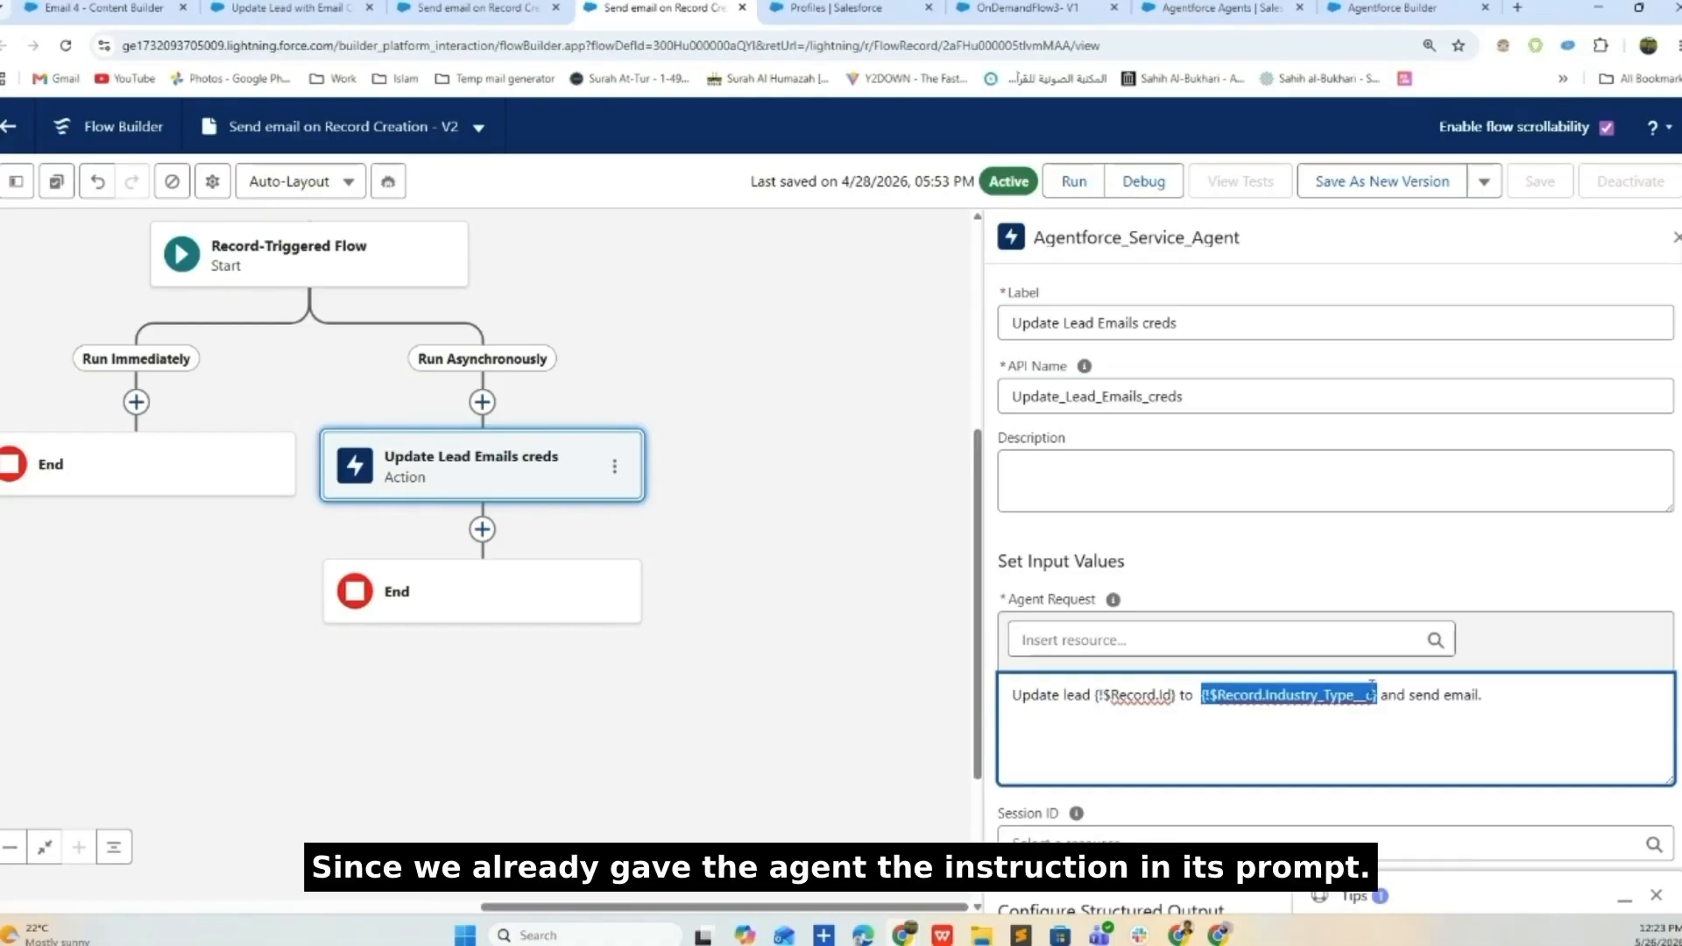
{"action": "left_click_drag", "start_coordinate": [1487, 683], "coordinate": [971, 717]}
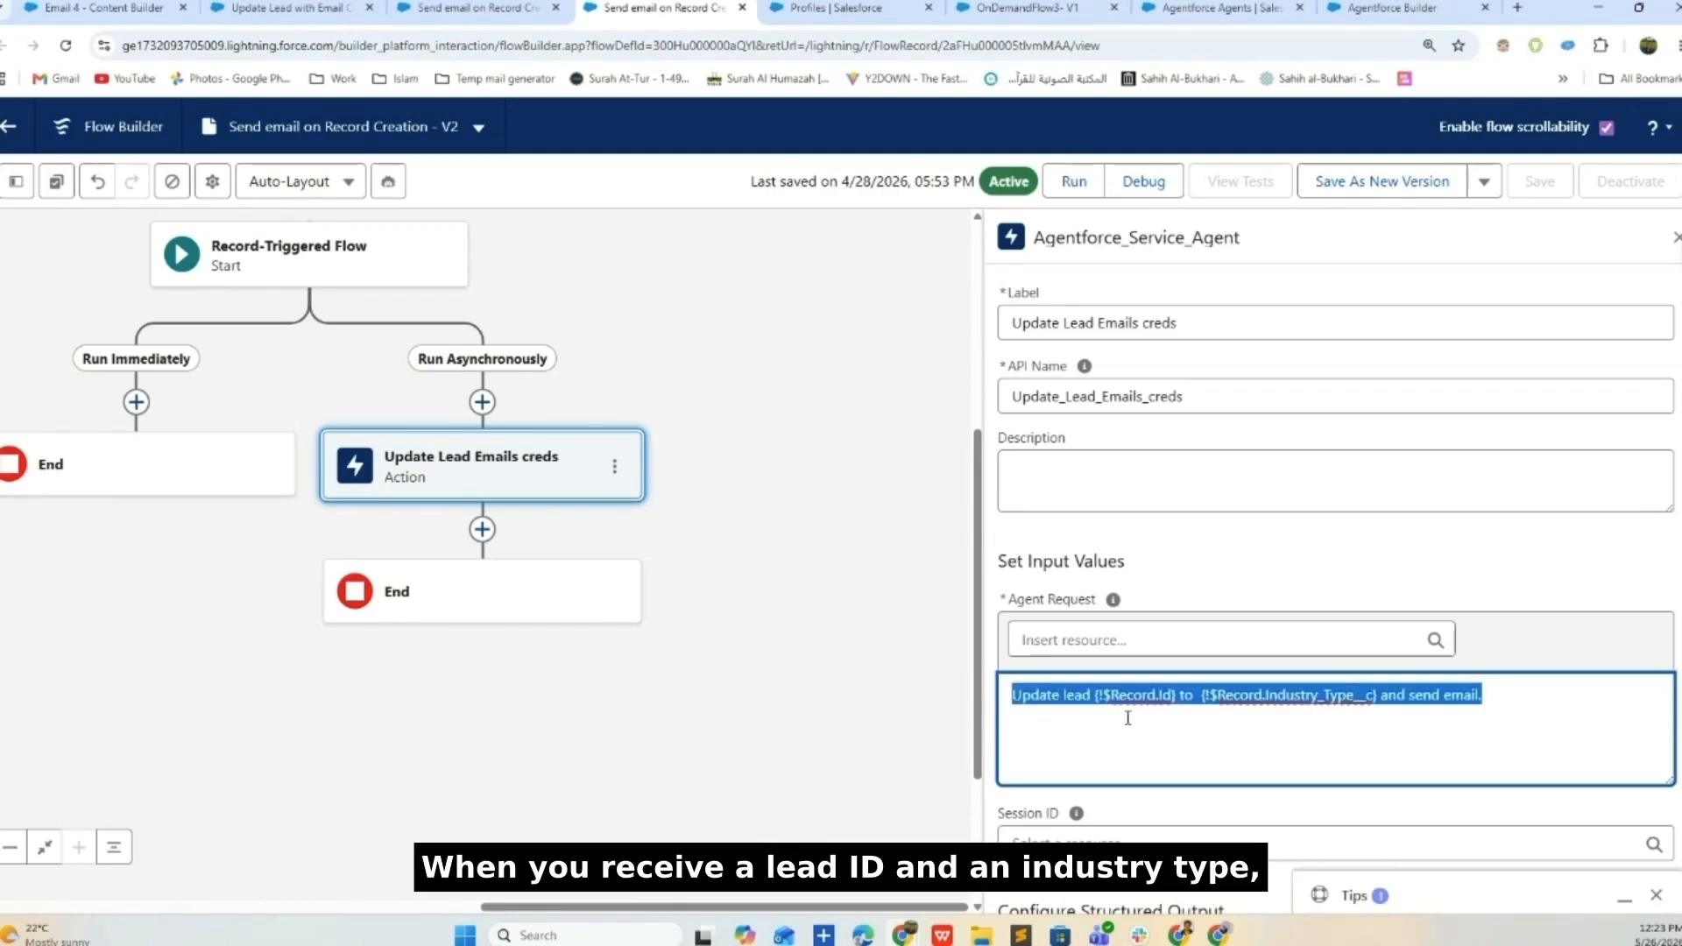
{"action": "scroll", "coordinate": [1130, 727], "scroll_direction": "down", "scroll_amount": 6}
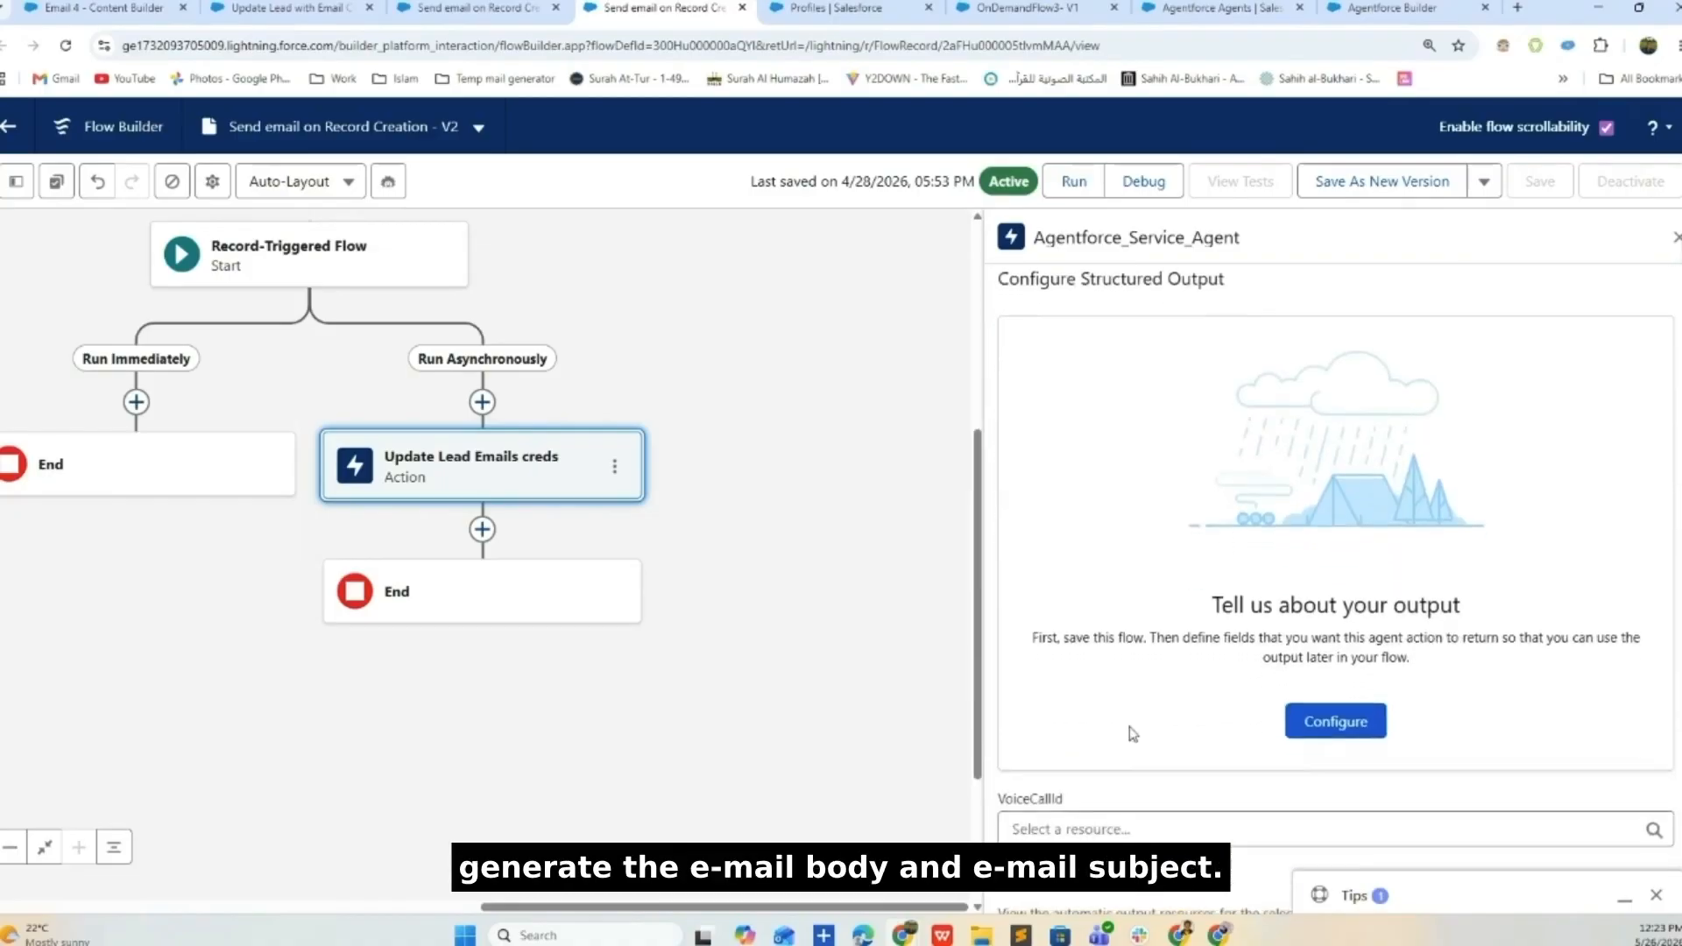
{"action": "scroll", "coordinate": [1136, 738], "scroll_direction": "up", "scroll_amount": 6}
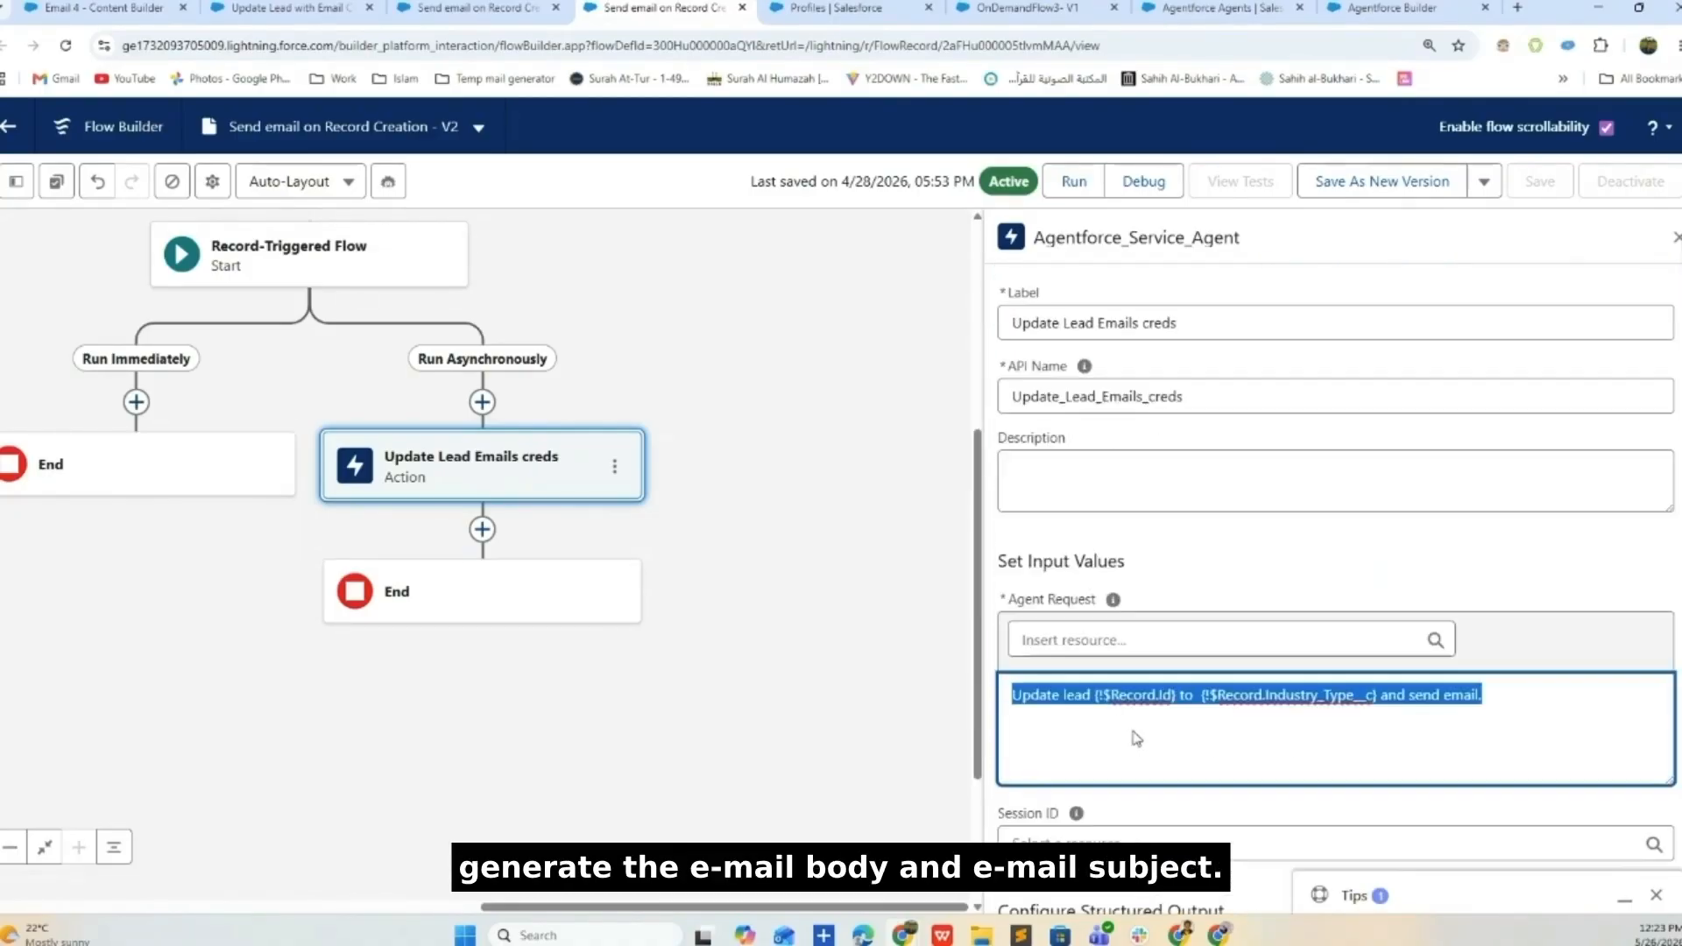
- Pan the diagram, then go via Email 4 to the Update Lead with Email Content flow record
{"action": "left_click", "coordinate": [827, 658]}
{"action": "left_click_drag", "start_coordinate": [694, 792], "coordinate": [725, 783]}
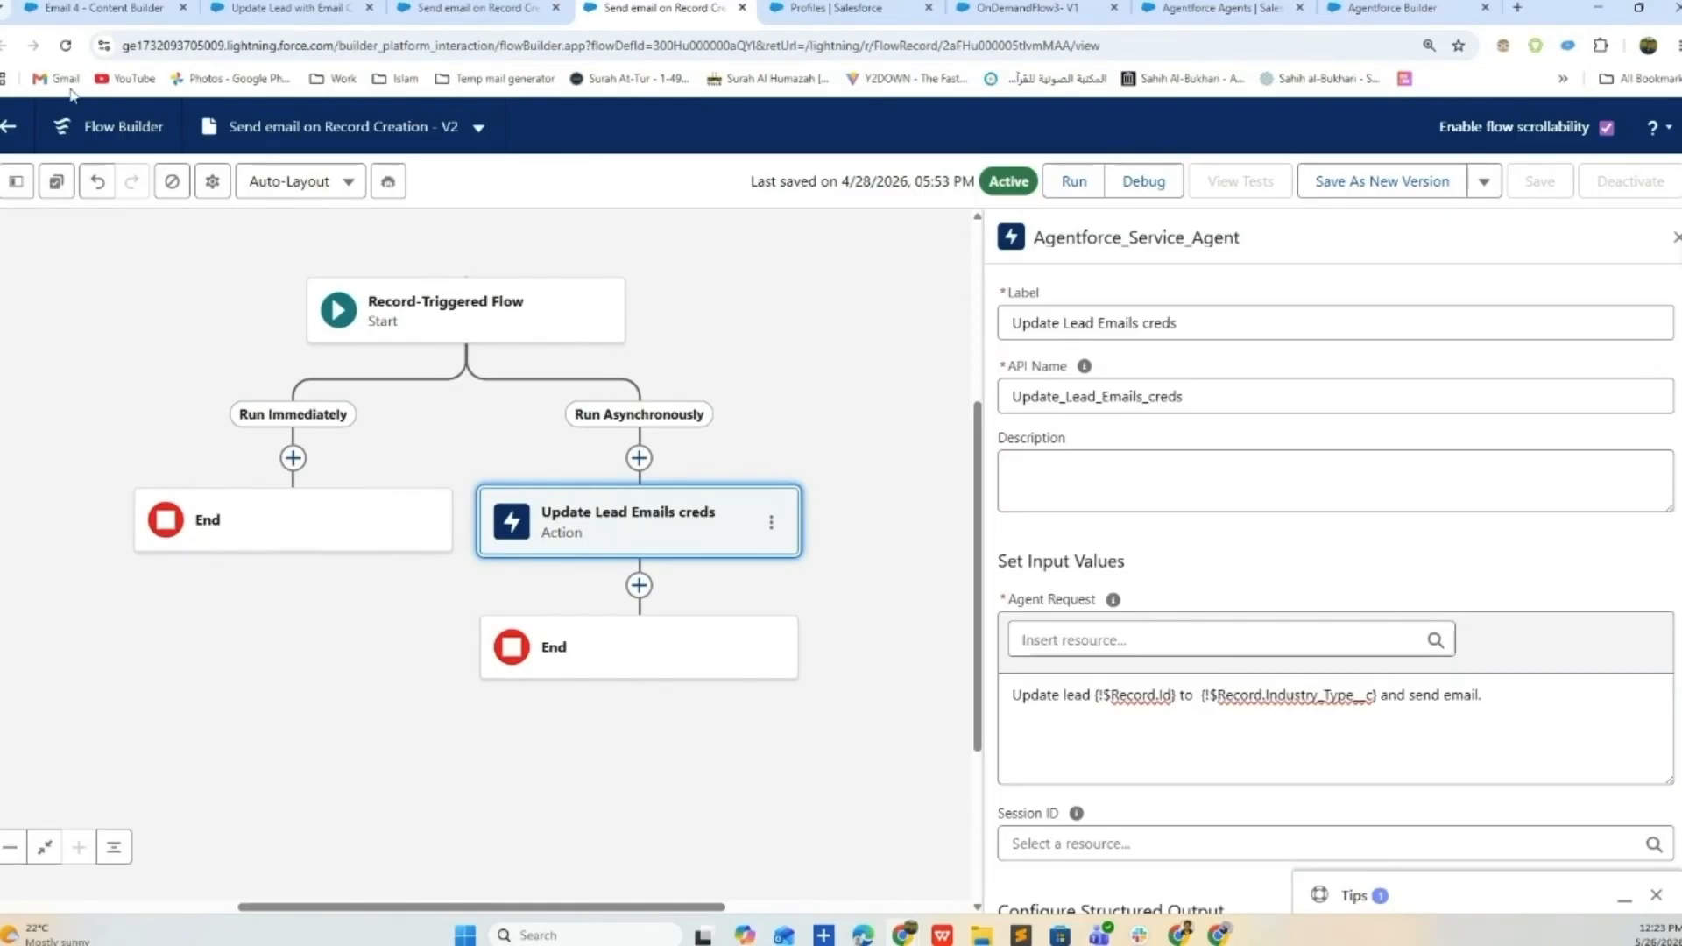
{"action": "left_click", "coordinate": [100, 8]}
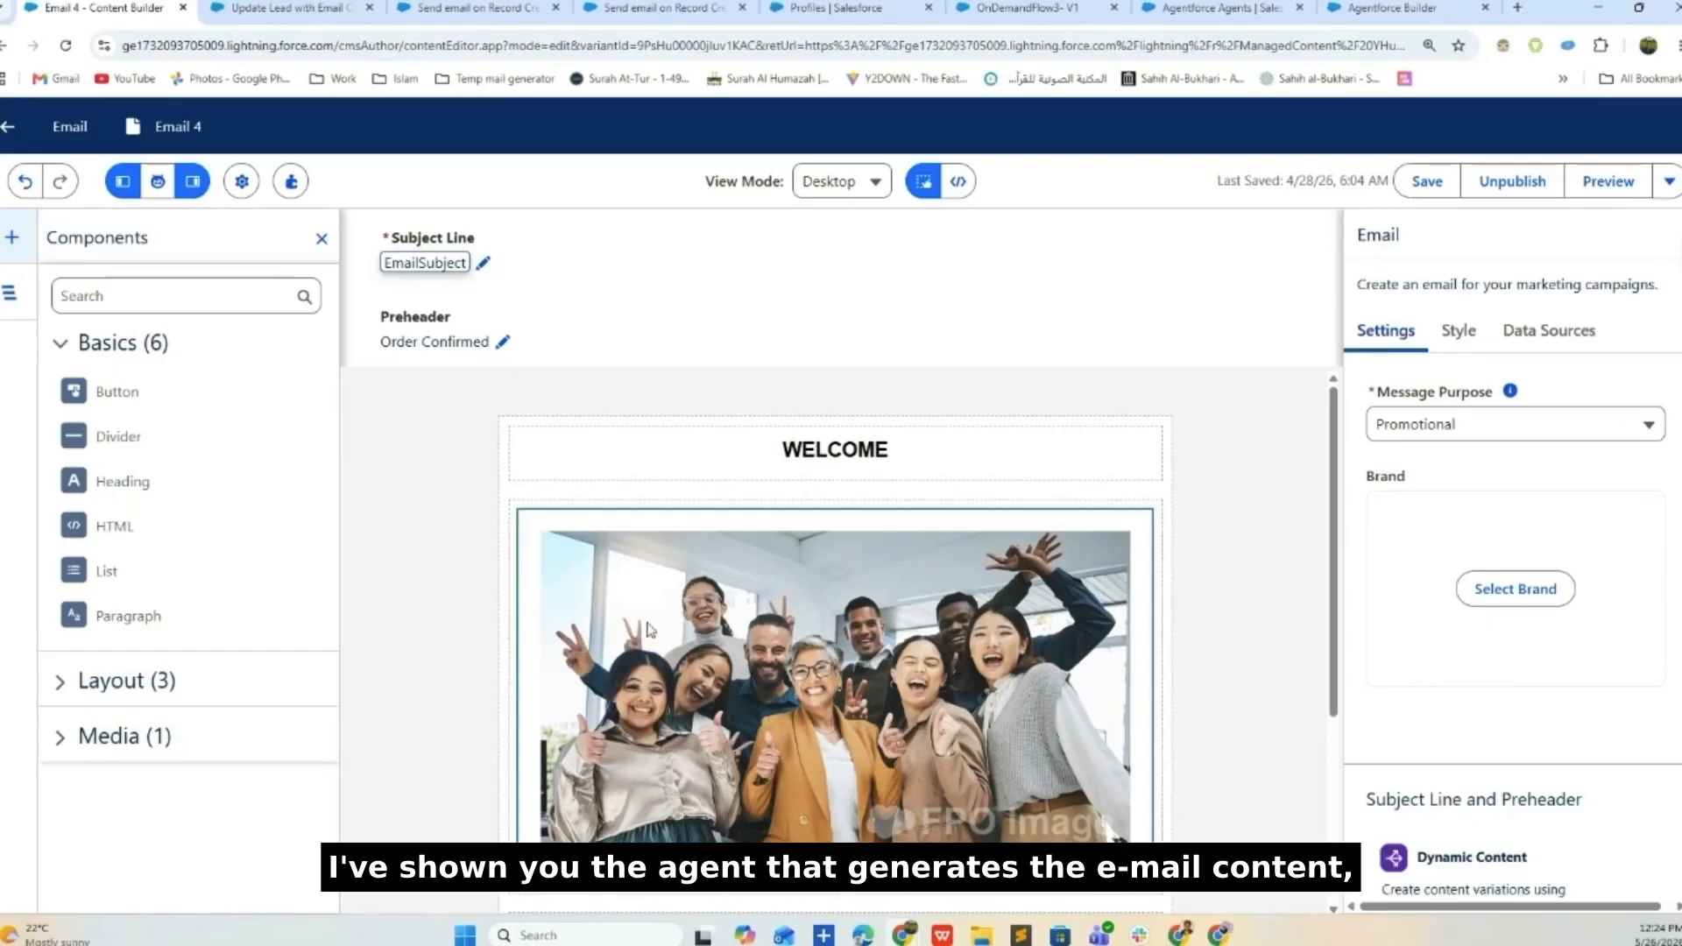
{"action": "left_click", "coordinate": [326, 5]}
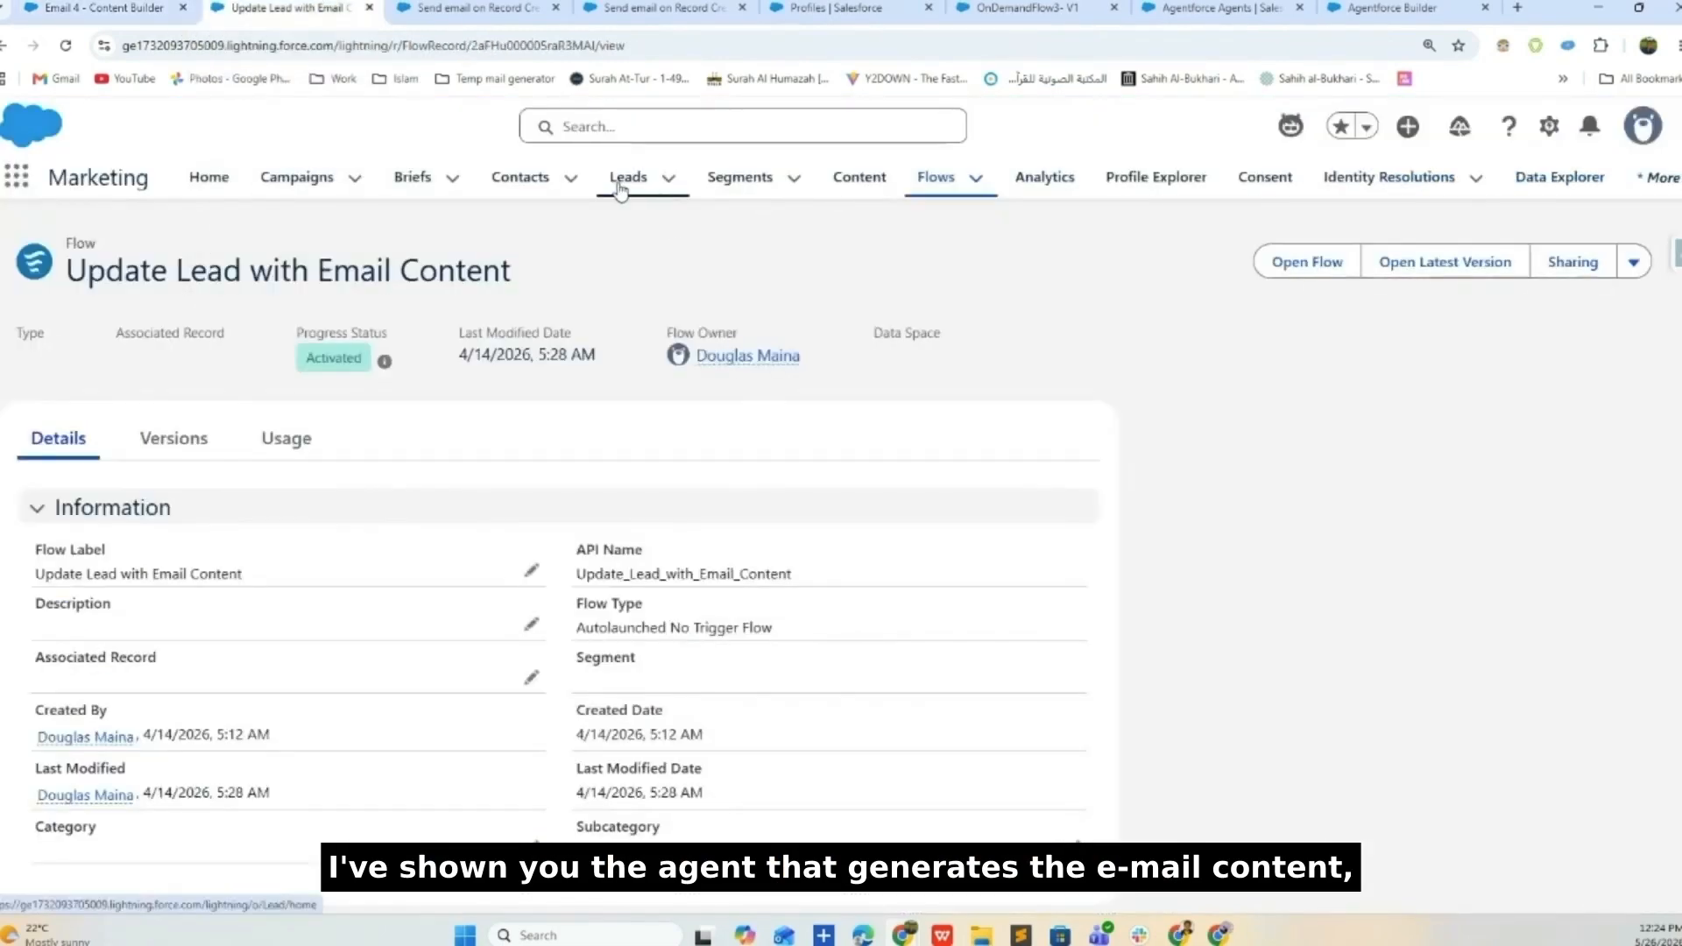
- From Leads, open the TestAgent1 lead and save its Industry Type as Cosmetics instead of IT
{"action": "left_click", "coordinate": [622, 184]}
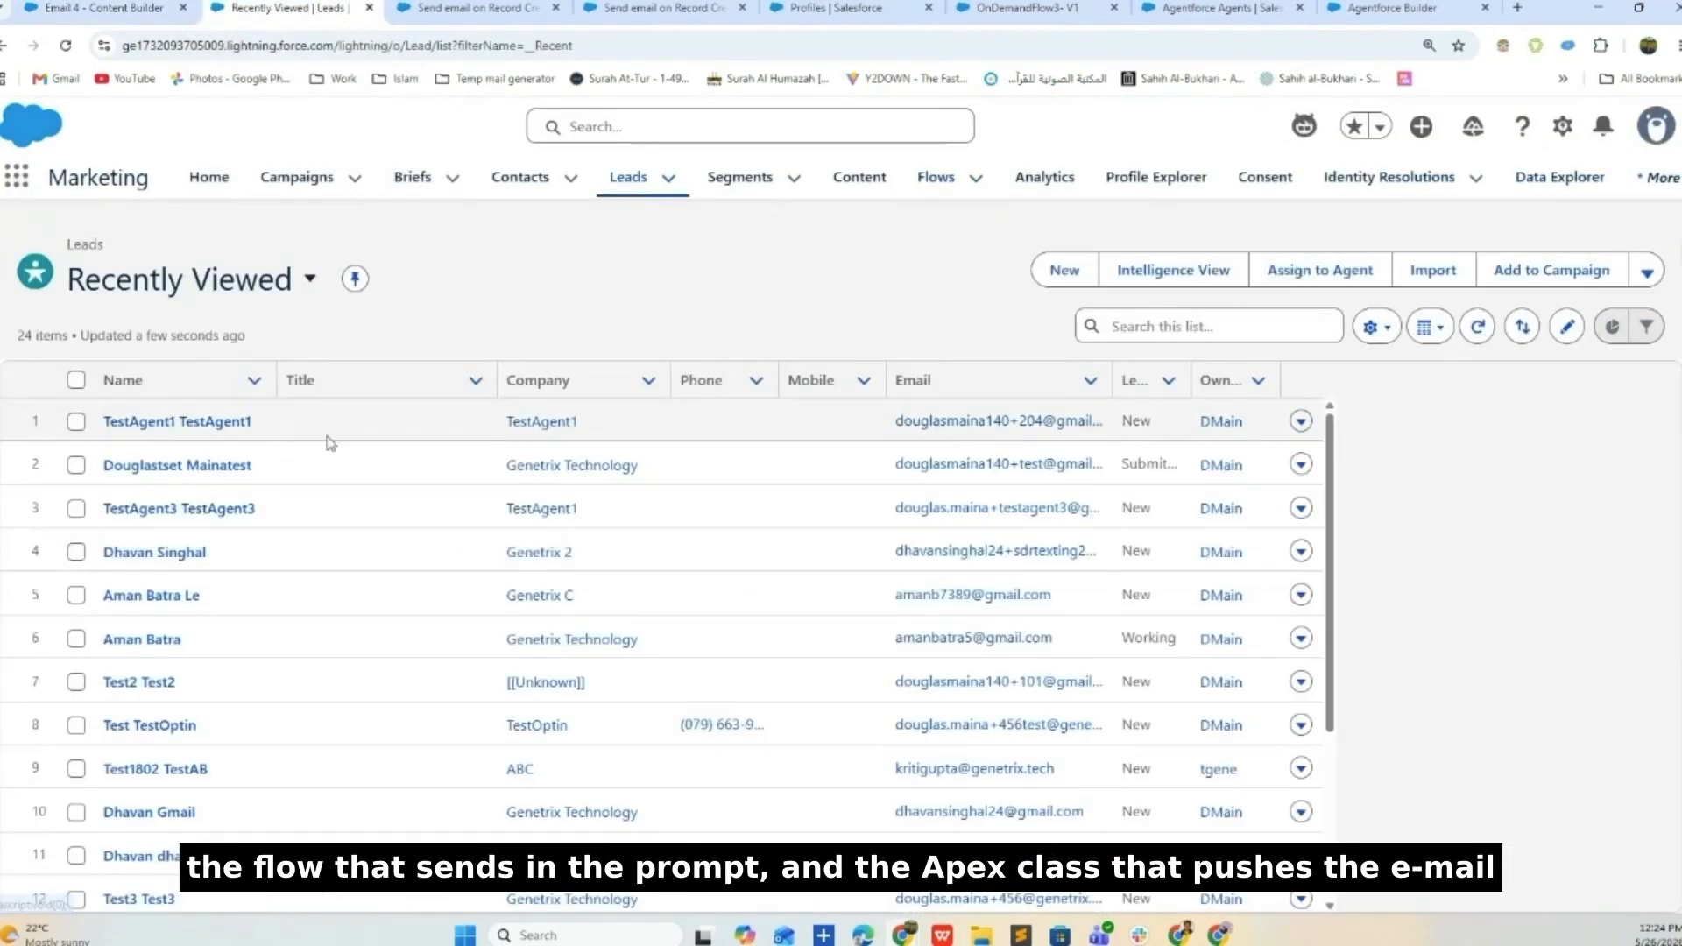
{"action": "left_click", "coordinate": [186, 425]}
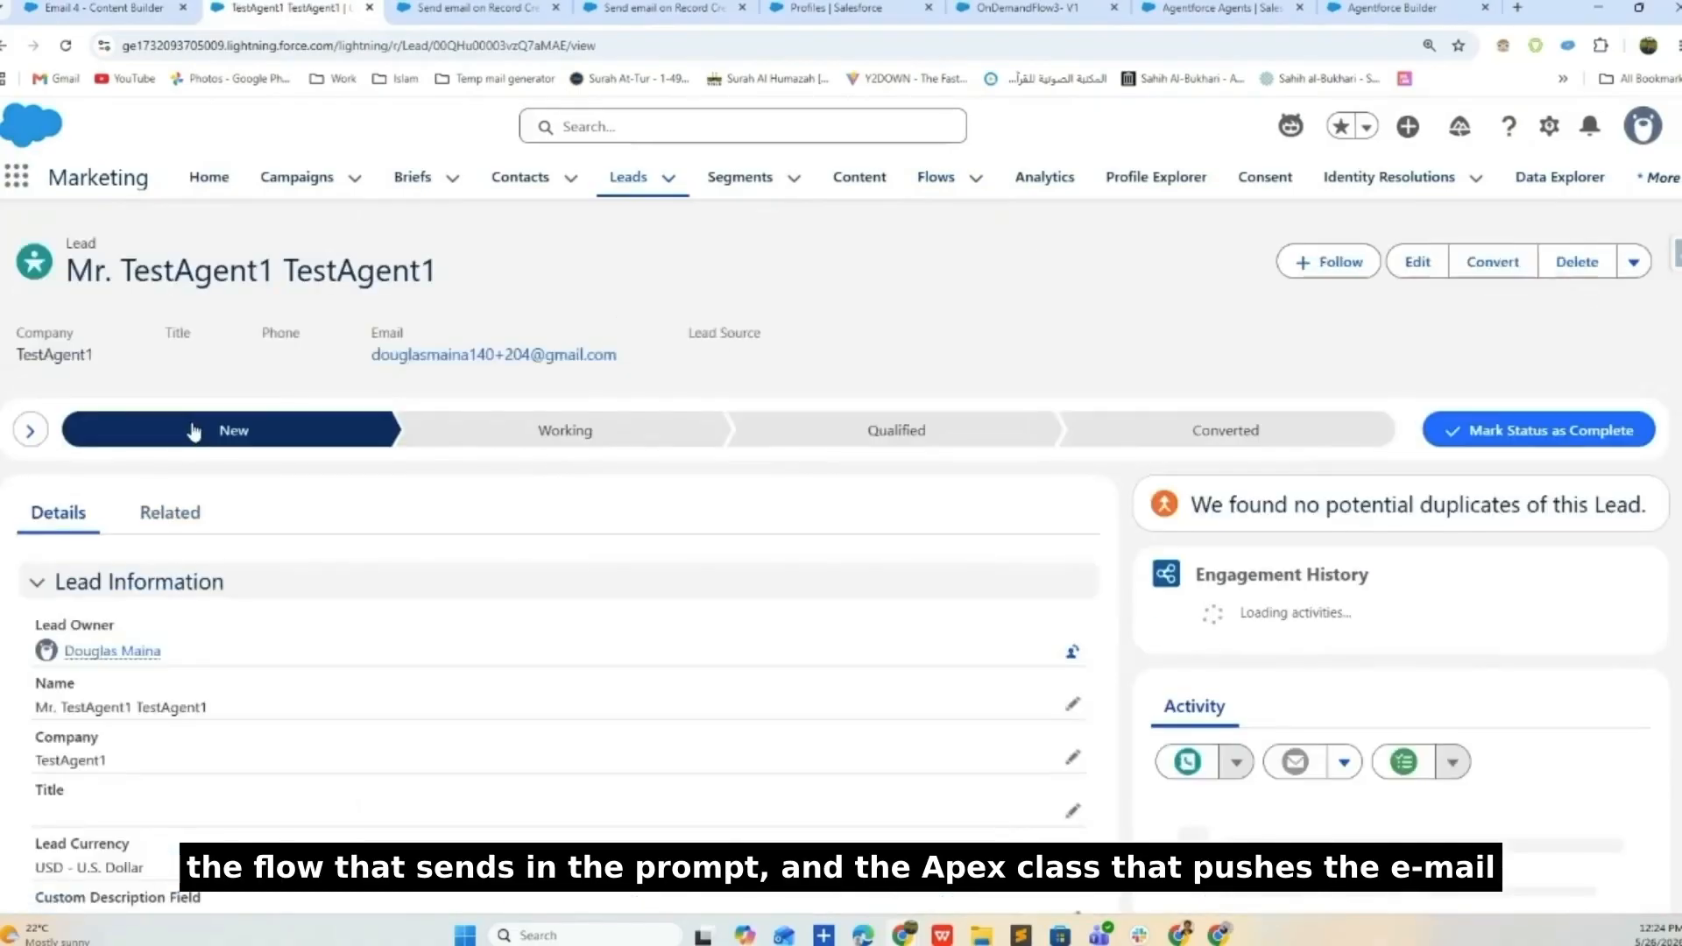
{"action": "scroll", "coordinate": [302, 510], "scroll_direction": "down", "scroll_amount": 5}
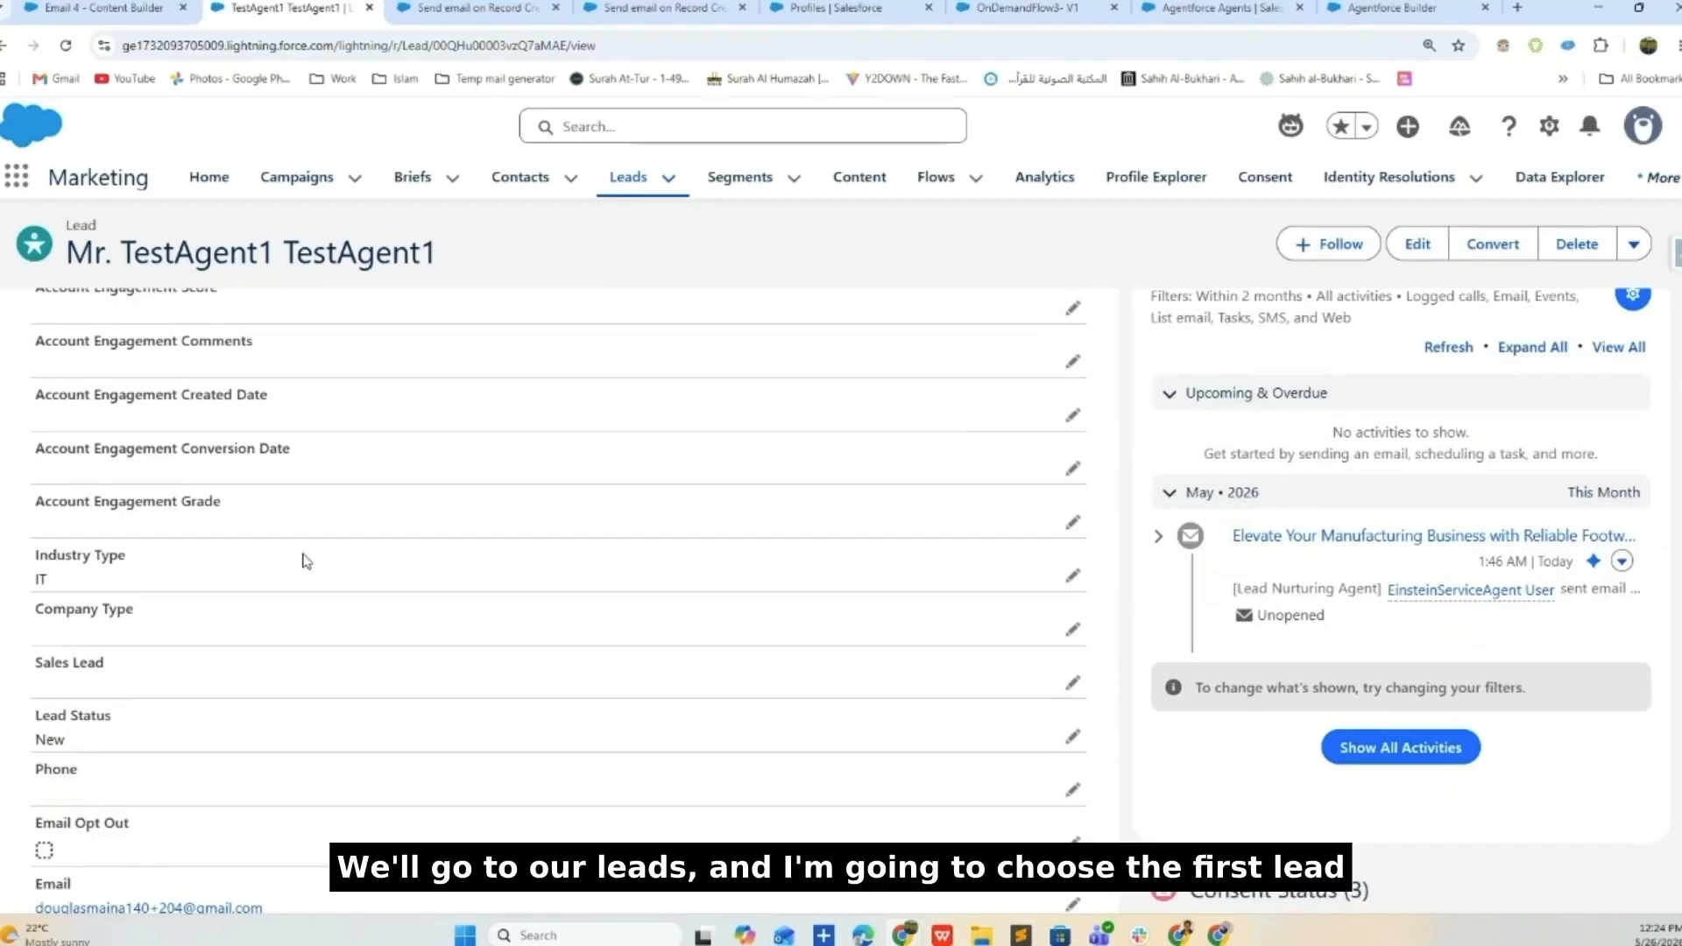
{"action": "left_click", "coordinate": [1073, 574]}
{"action": "left_click", "coordinate": [248, 570]}
{"action": "left_click", "coordinate": [232, 646]}
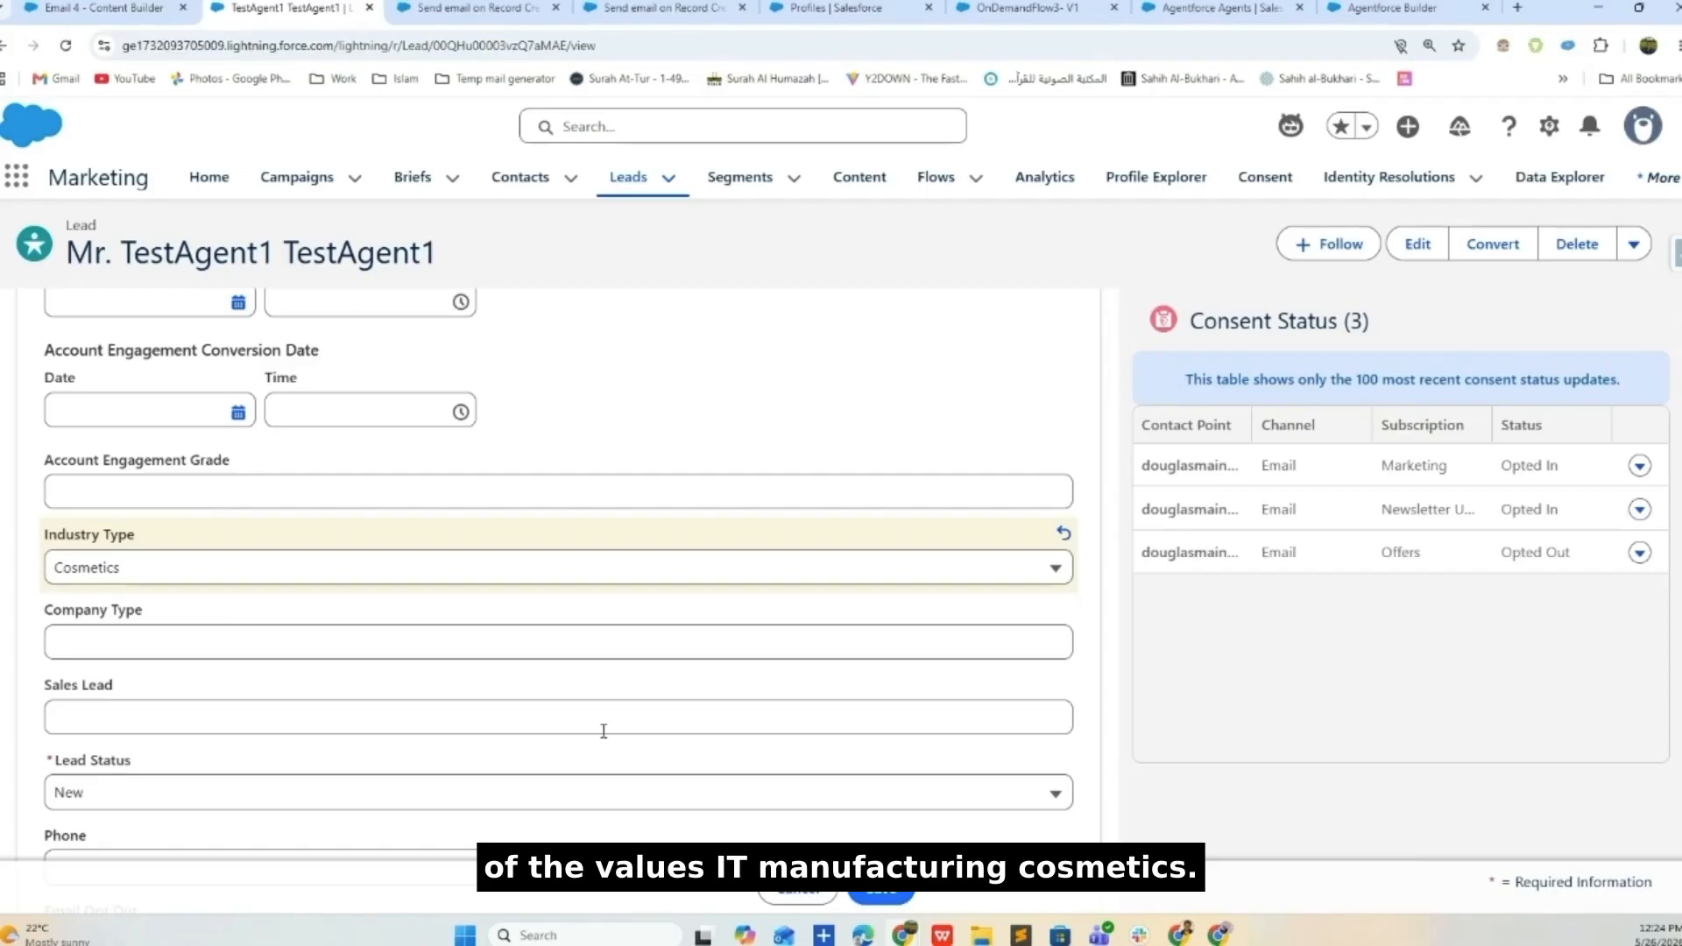
{"action": "left_click", "coordinate": [880, 895]}
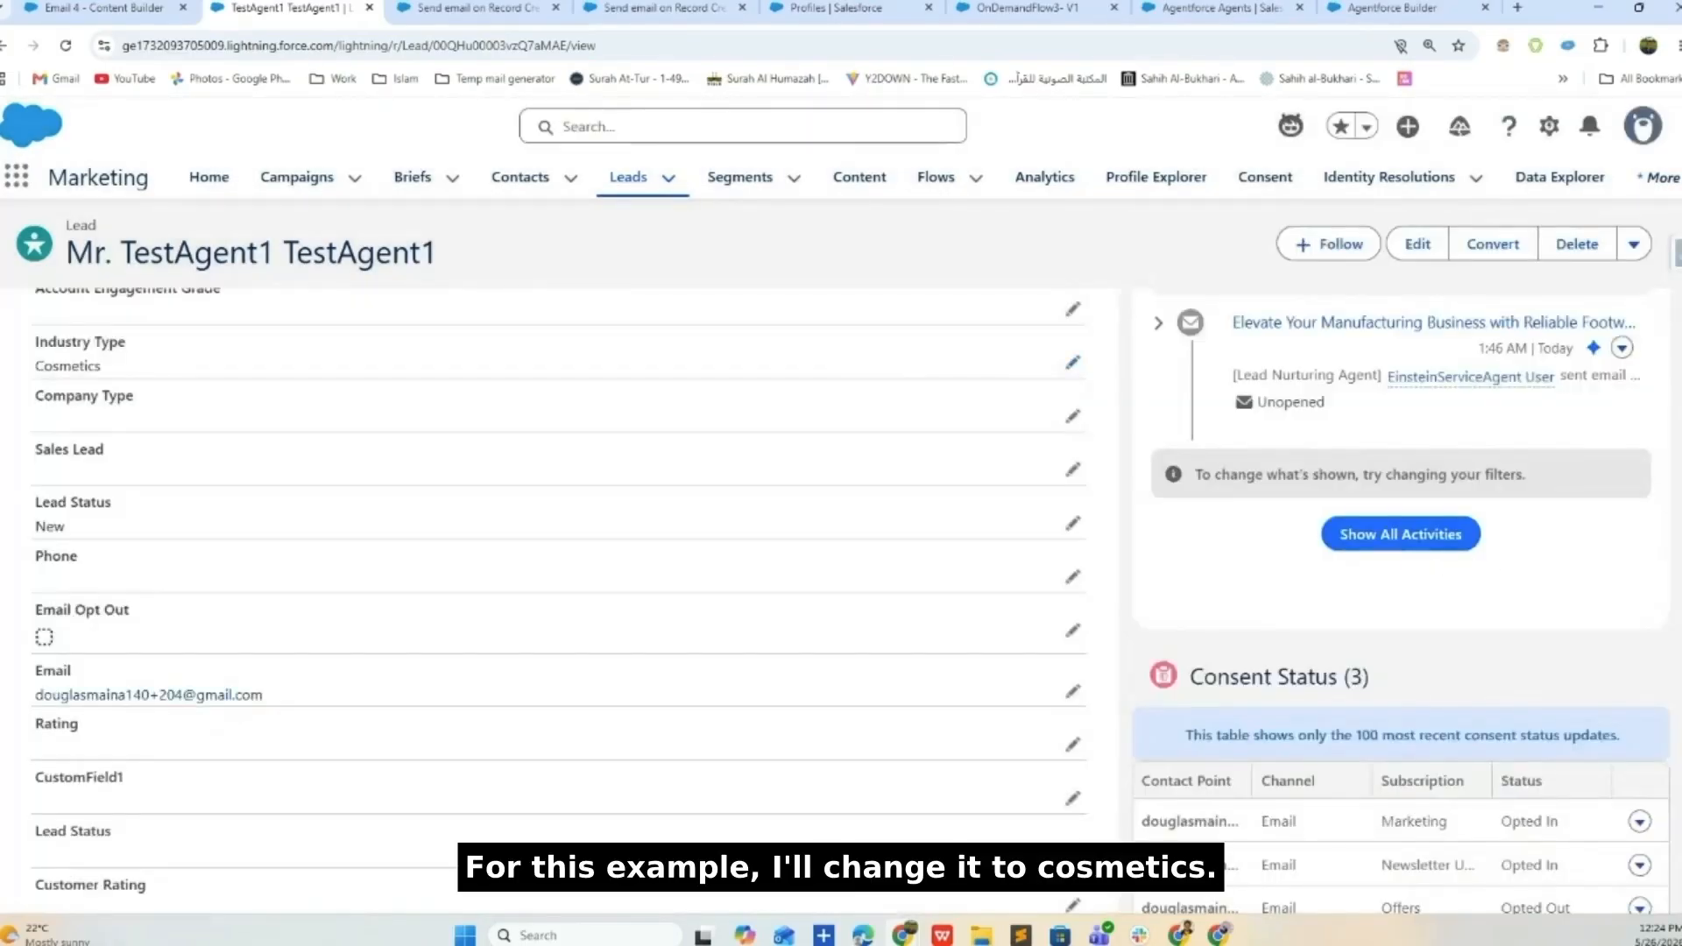
{"action": "scroll", "coordinate": [1296, 613], "scroll_direction": "up", "scroll_amount": 3}
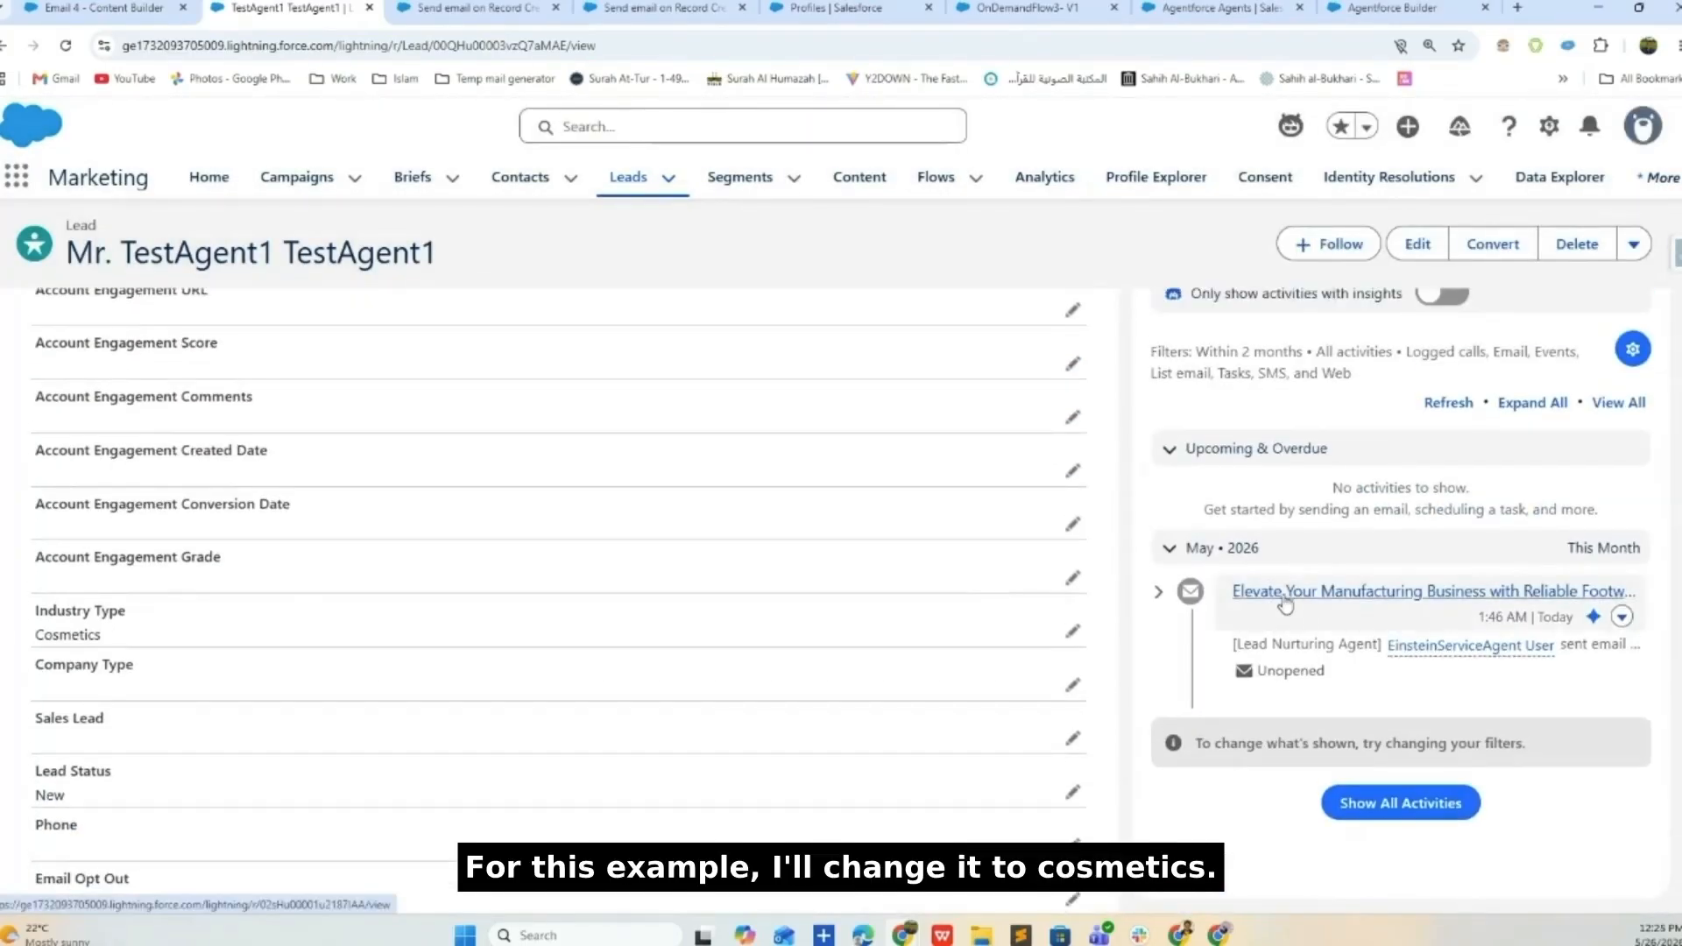
{"action": "scroll", "coordinate": [1282, 601], "scroll_direction": "up", "scroll_amount": 2}
{"action": "scroll", "coordinate": [1255, 499], "scroll_direction": "down", "scroll_amount": 5}
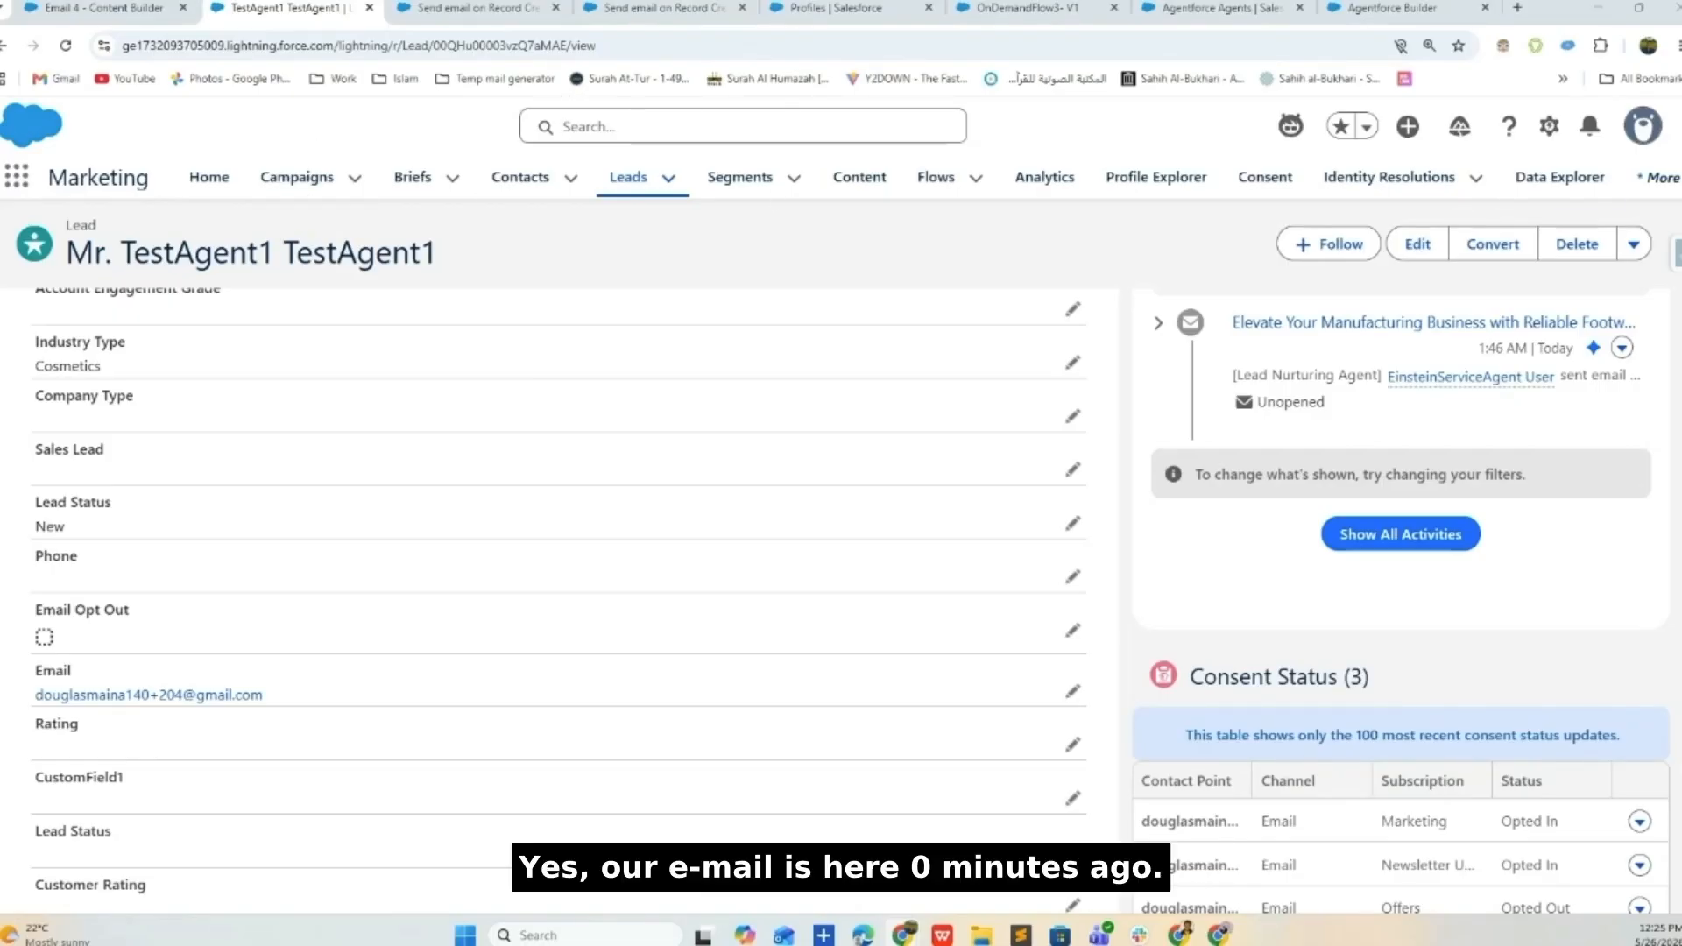
- Open the newest 'Enhance Your Brand Experience in Cosmetics' email in Gmail Promotions
{"action": "left_click_drag", "start_coordinate": [1541, 8], "coordinate": [496, 20]}
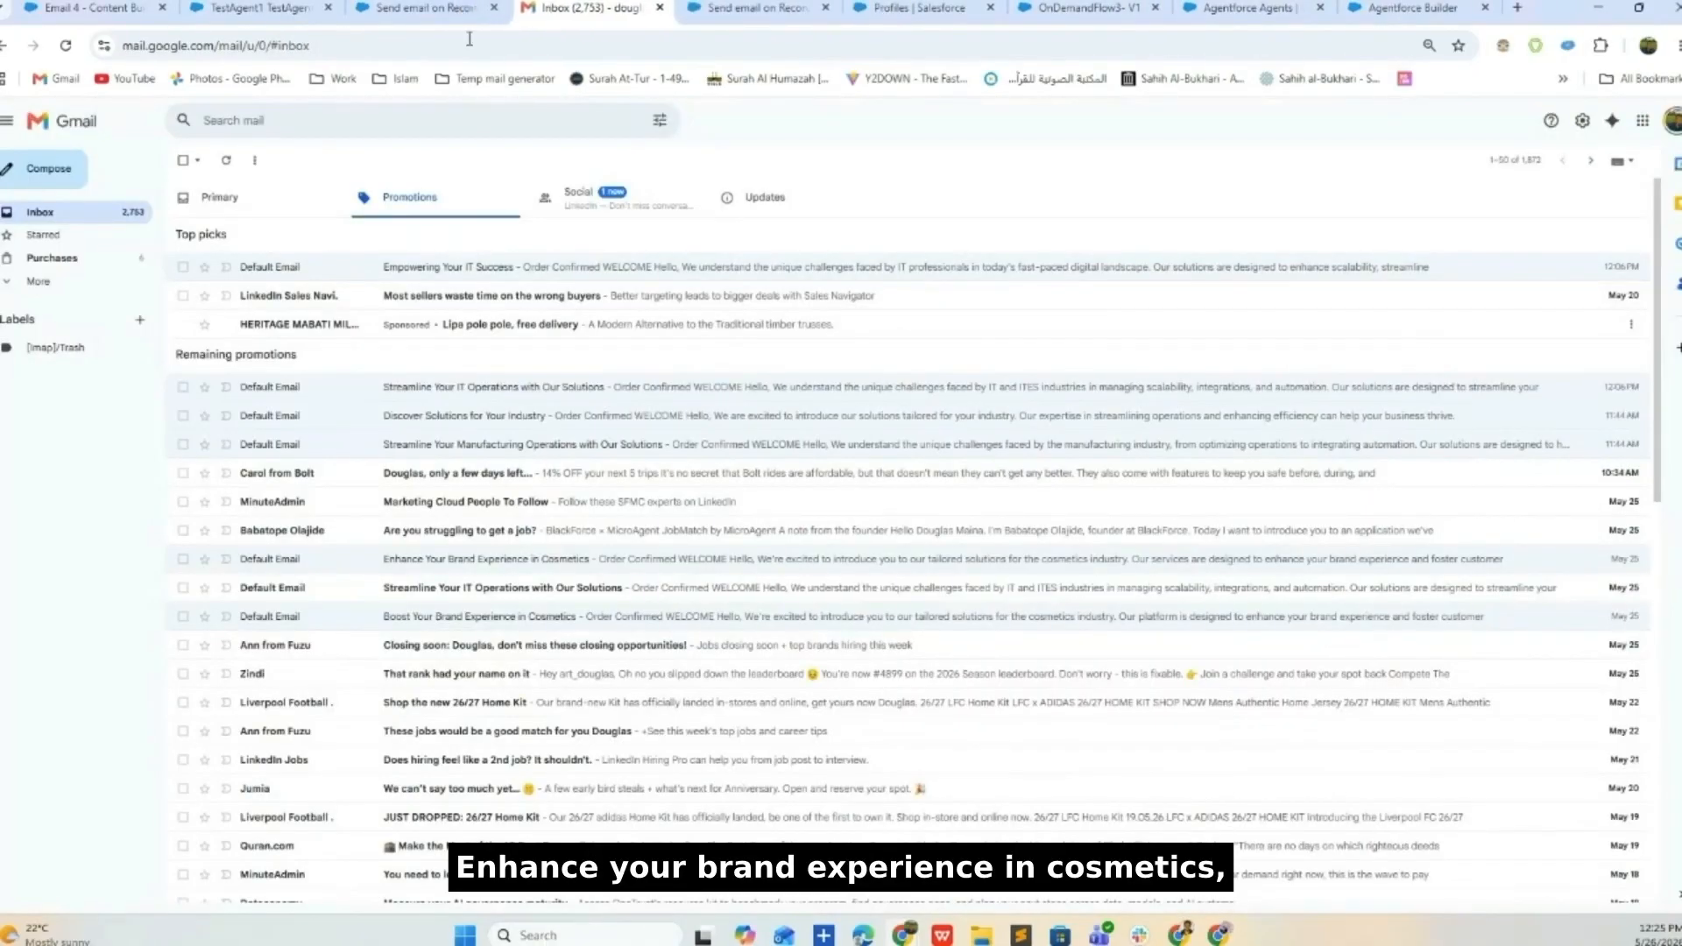
{"action": "left_click", "coordinate": [233, 10]}
{"action": "scroll", "coordinate": [755, 506], "scroll_direction": "up", "scroll_amount": 10}
{"action": "scroll", "coordinate": [649, 474], "scroll_direction": "down", "scroll_amount": 1}
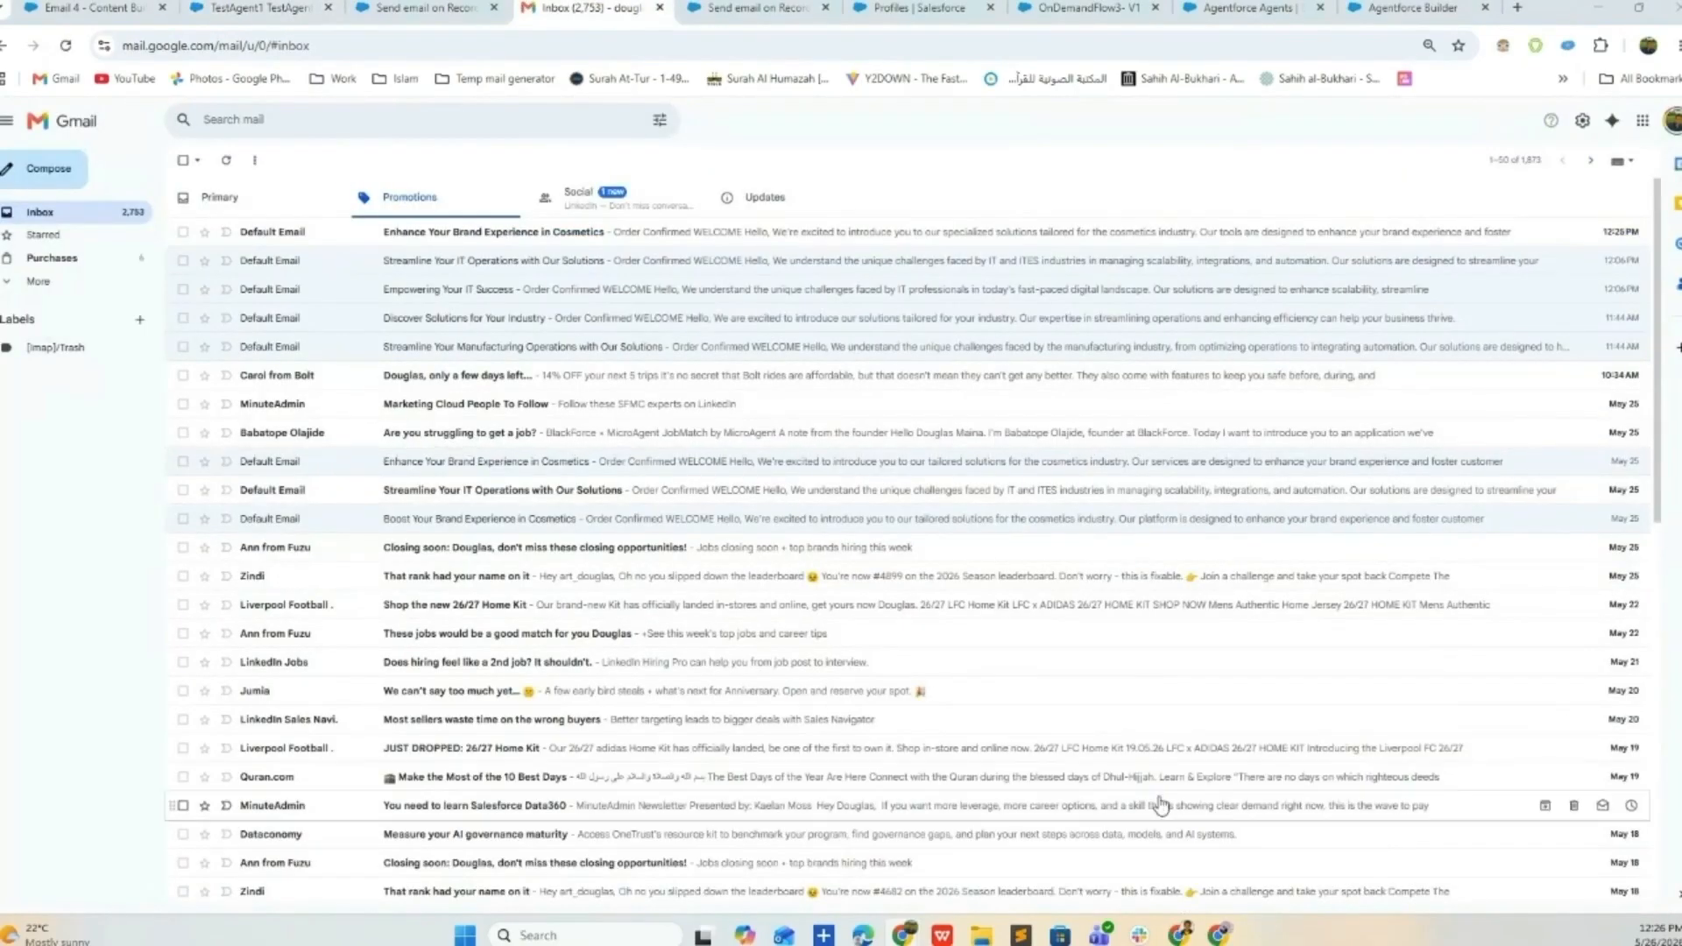
{"action": "left_click", "coordinate": [481, 237]}
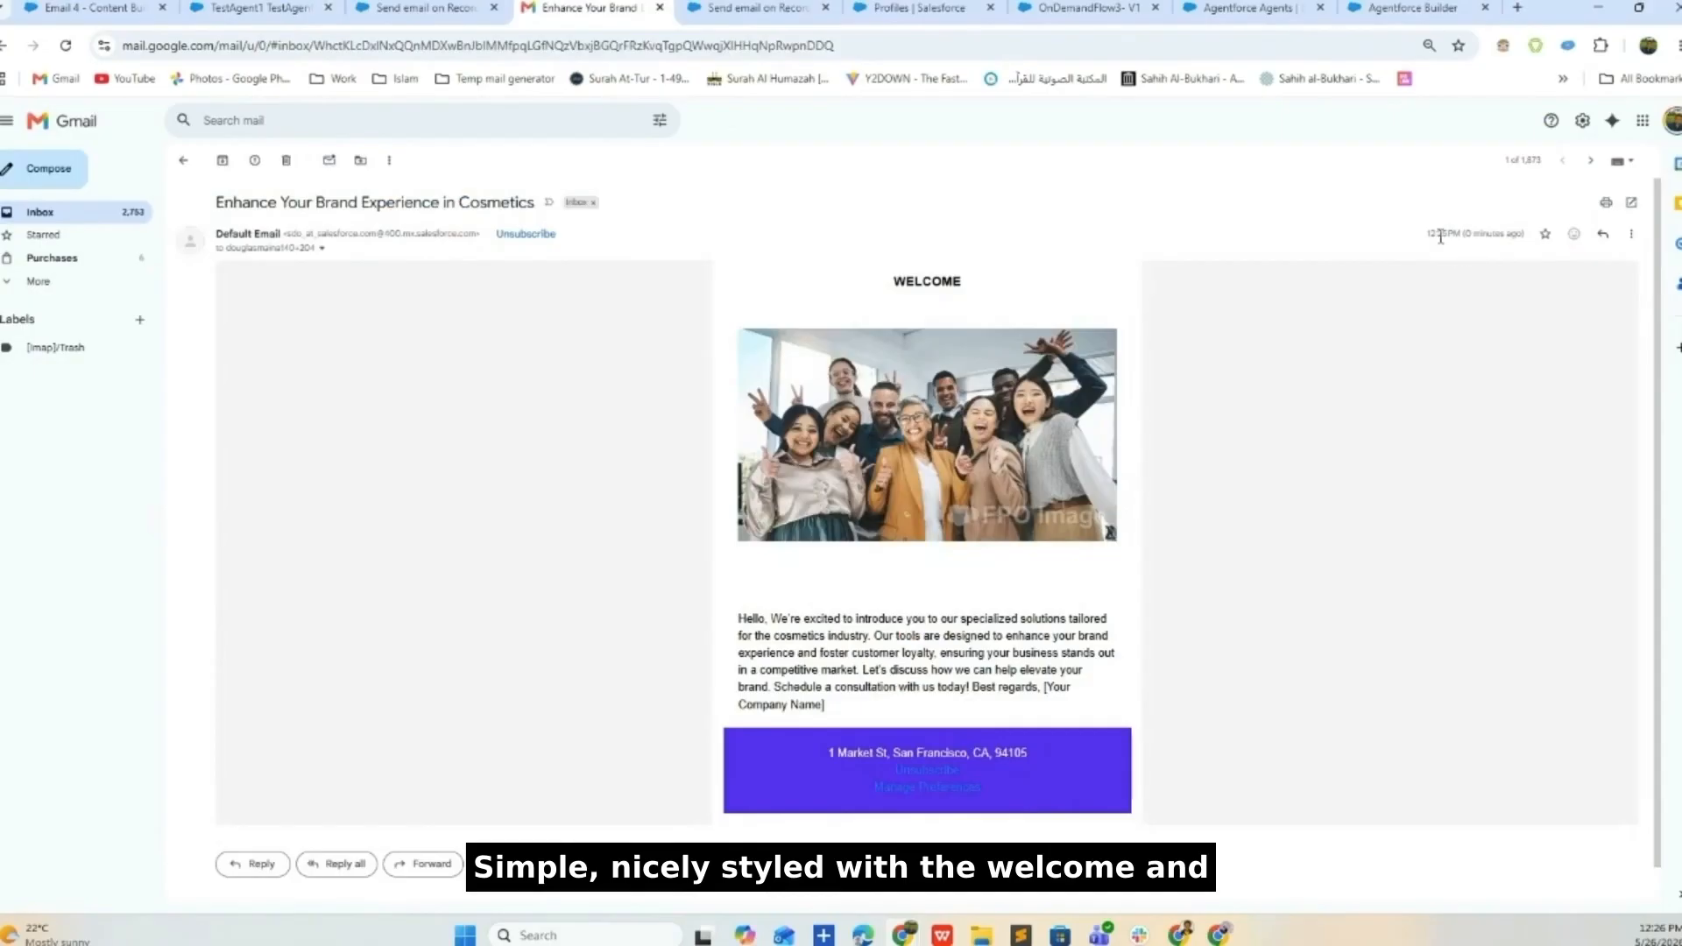
{"action": "left_click_drag", "start_coordinate": [1427, 234], "coordinate": [1526, 235]}
- Zoom the browser in two steps to enlarge the email page
{"action": "left_click", "coordinate": [1678, 46]}
{"action": "left_click", "coordinate": [1635, 407]}
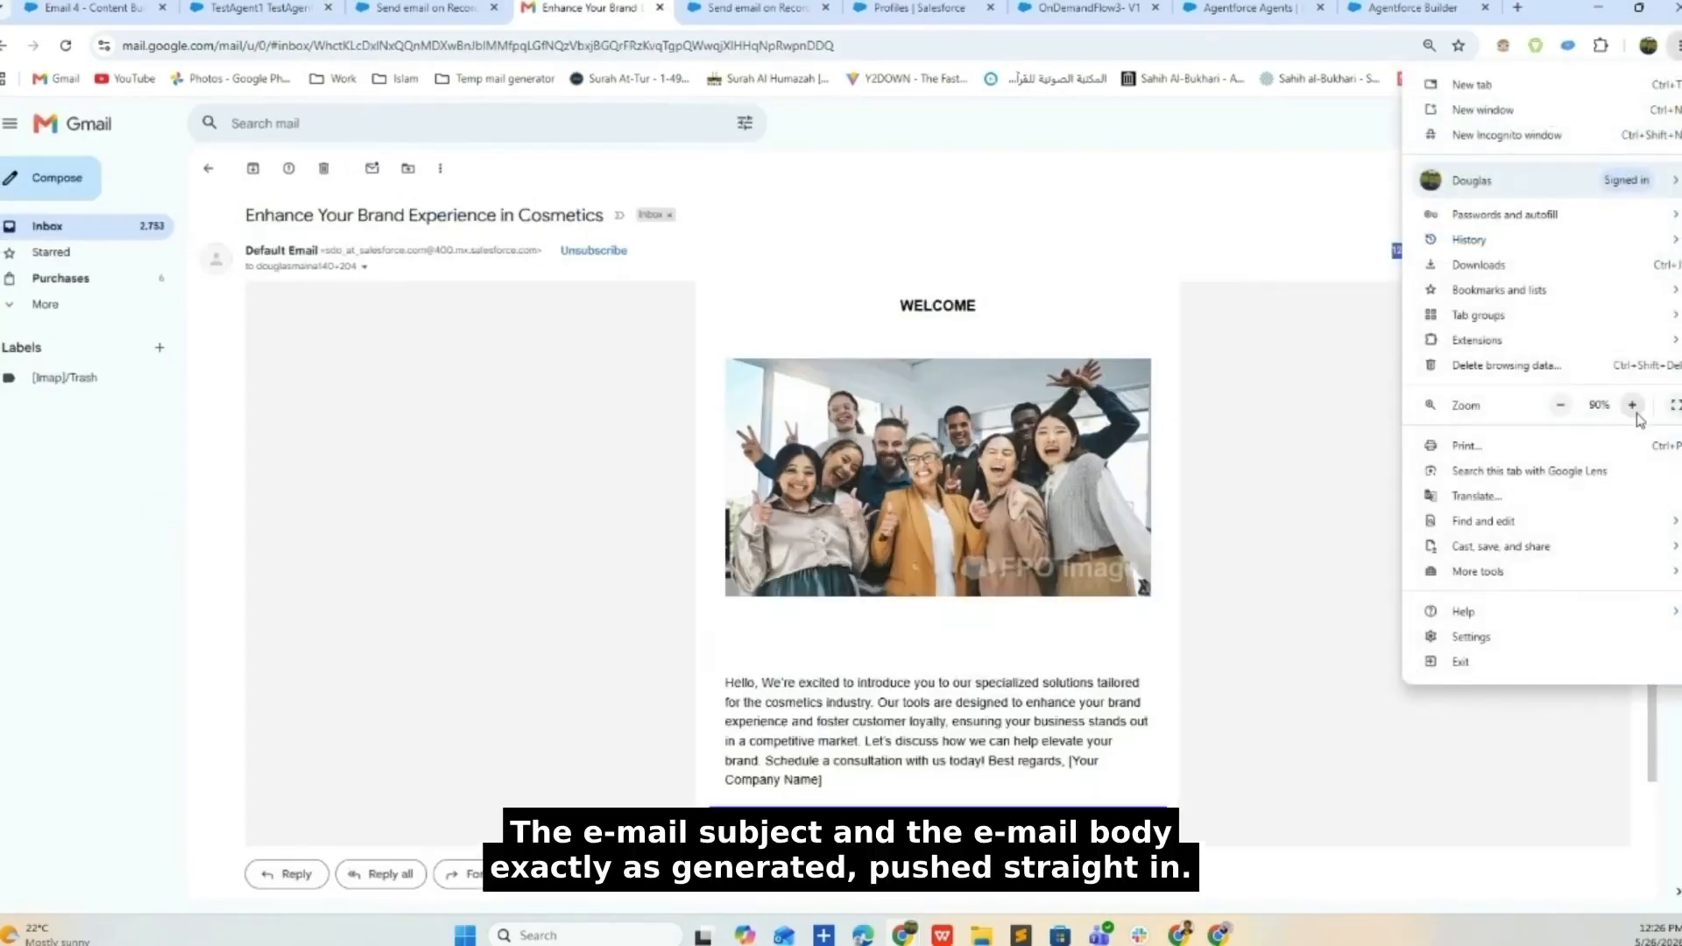
{"action": "left_click", "coordinate": [1635, 406]}
{"action": "left_click", "coordinate": [1635, 407]}
{"action": "left_click", "coordinate": [1227, 533]}
{"action": "scroll", "coordinate": [1056, 543], "scroll_direction": "down", "scroll_amount": 2}
{"action": "scroll", "coordinate": [1056, 544], "scroll_direction": "up", "scroll_amount": 2}
- Review the email's subject line and first body sentence, then return to the Email 4 template
{"action": "left_click_drag", "start_coordinate": [303, 242], "coordinate": [734, 242]}
{"action": "scroll", "coordinate": [824, 360], "scroll_direction": "down", "scroll_amount": 3}
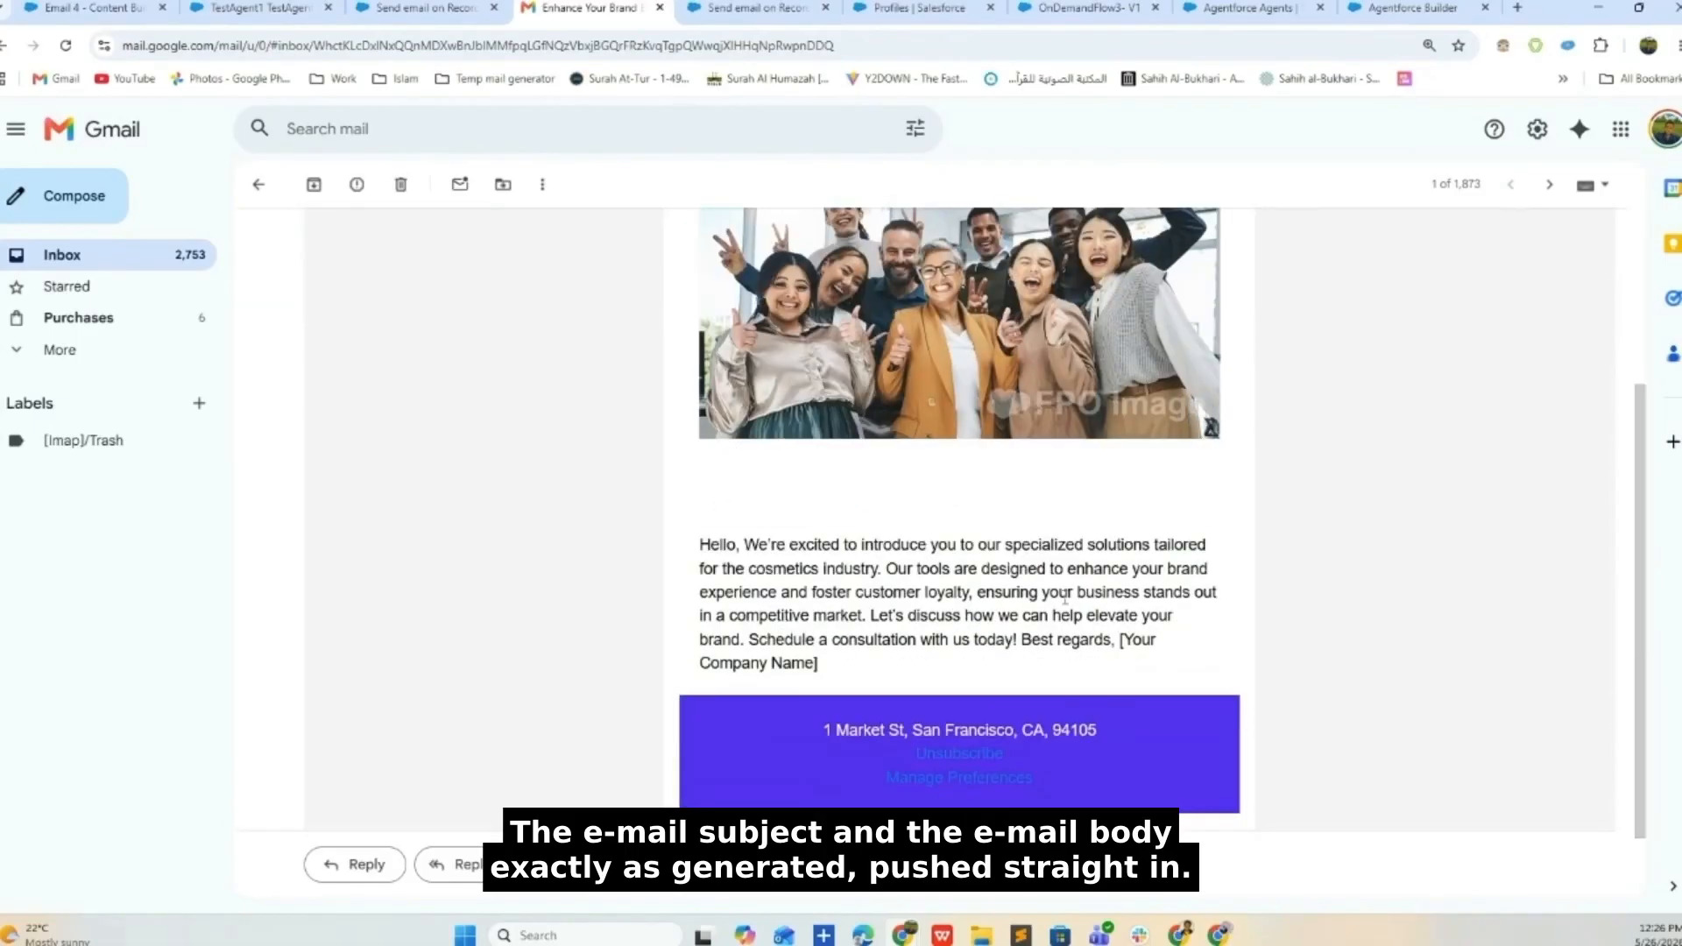
{"action": "left_click_drag", "start_coordinate": [878, 567], "coordinate": [687, 550]}
{"action": "scroll", "coordinate": [688, 549], "scroll_direction": "up", "scroll_amount": 3}
{"action": "left_click", "coordinate": [785, 334]}
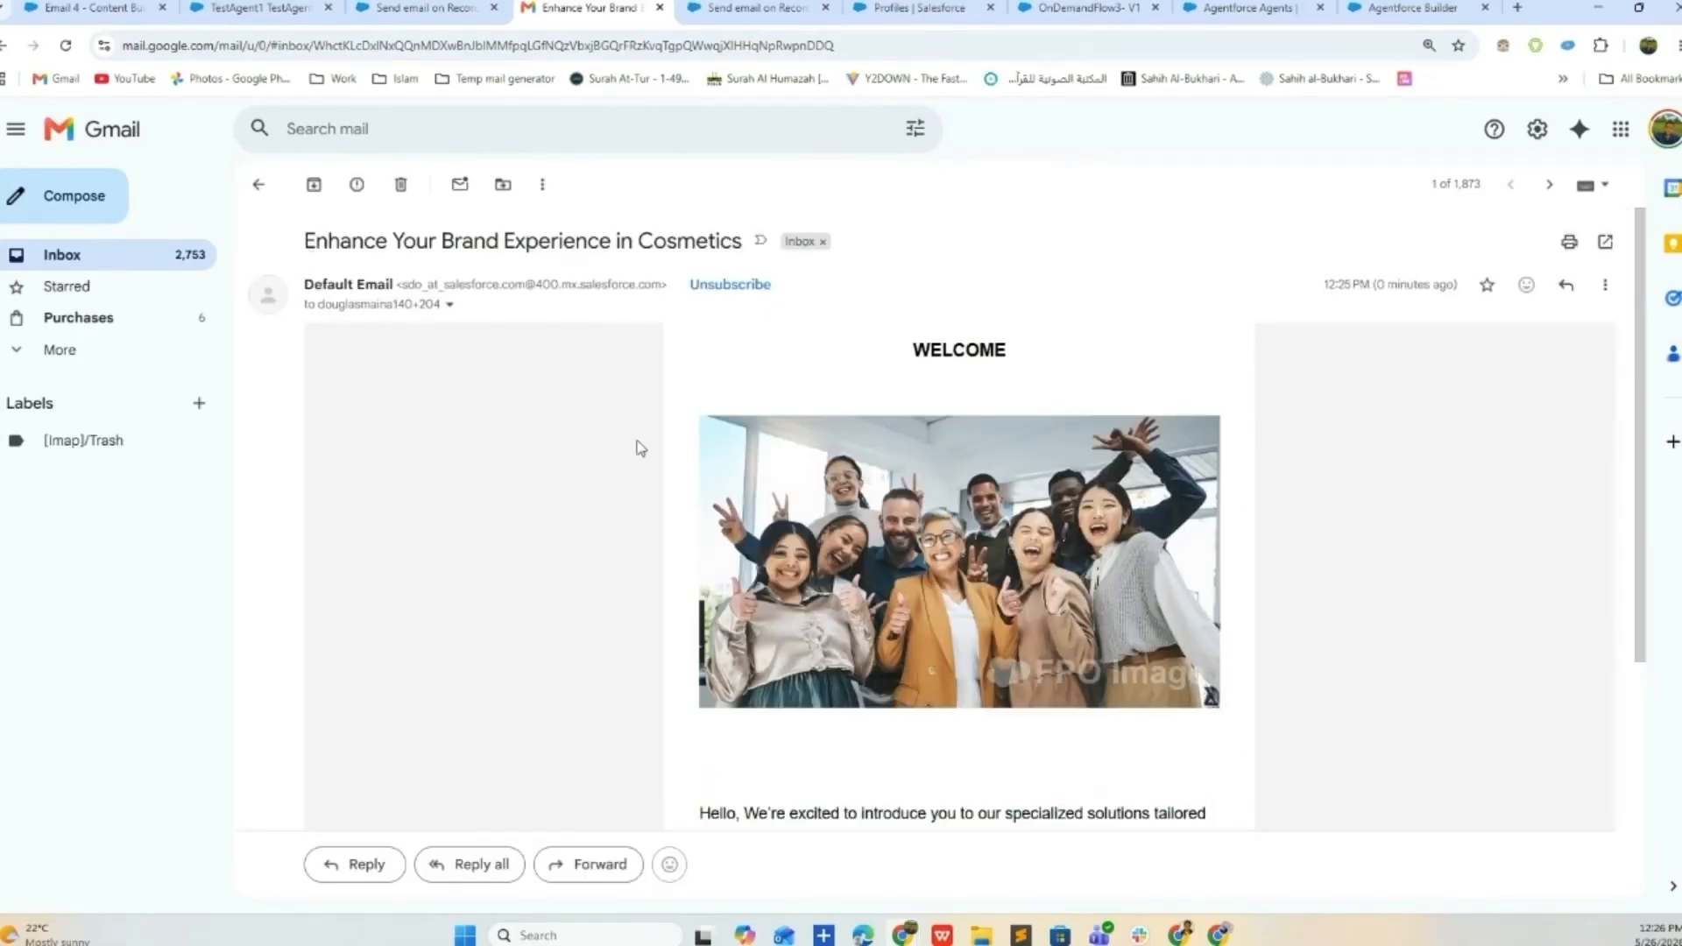
{"action": "left_click", "coordinate": [87, 8]}
{"action": "scroll", "coordinate": [685, 730], "scroll_direction": "down", "scroll_amount": 3}
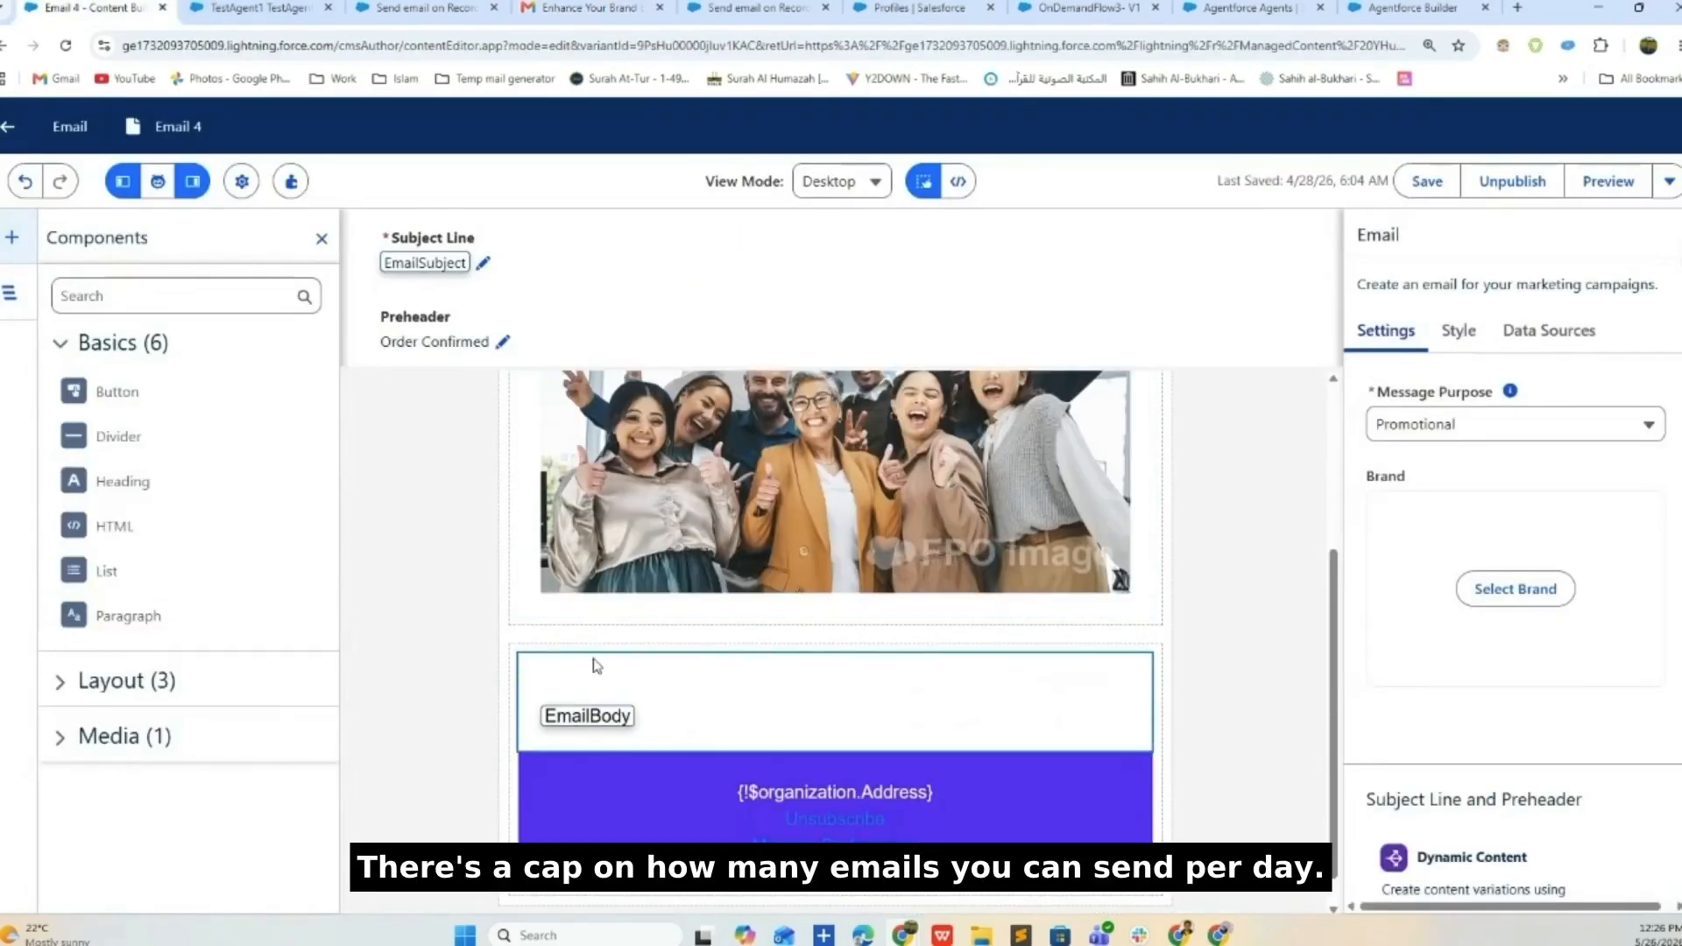
- Return to the received cosmetics email in Gmail to compare it with the template
{"action": "left_click", "coordinate": [589, 8]}
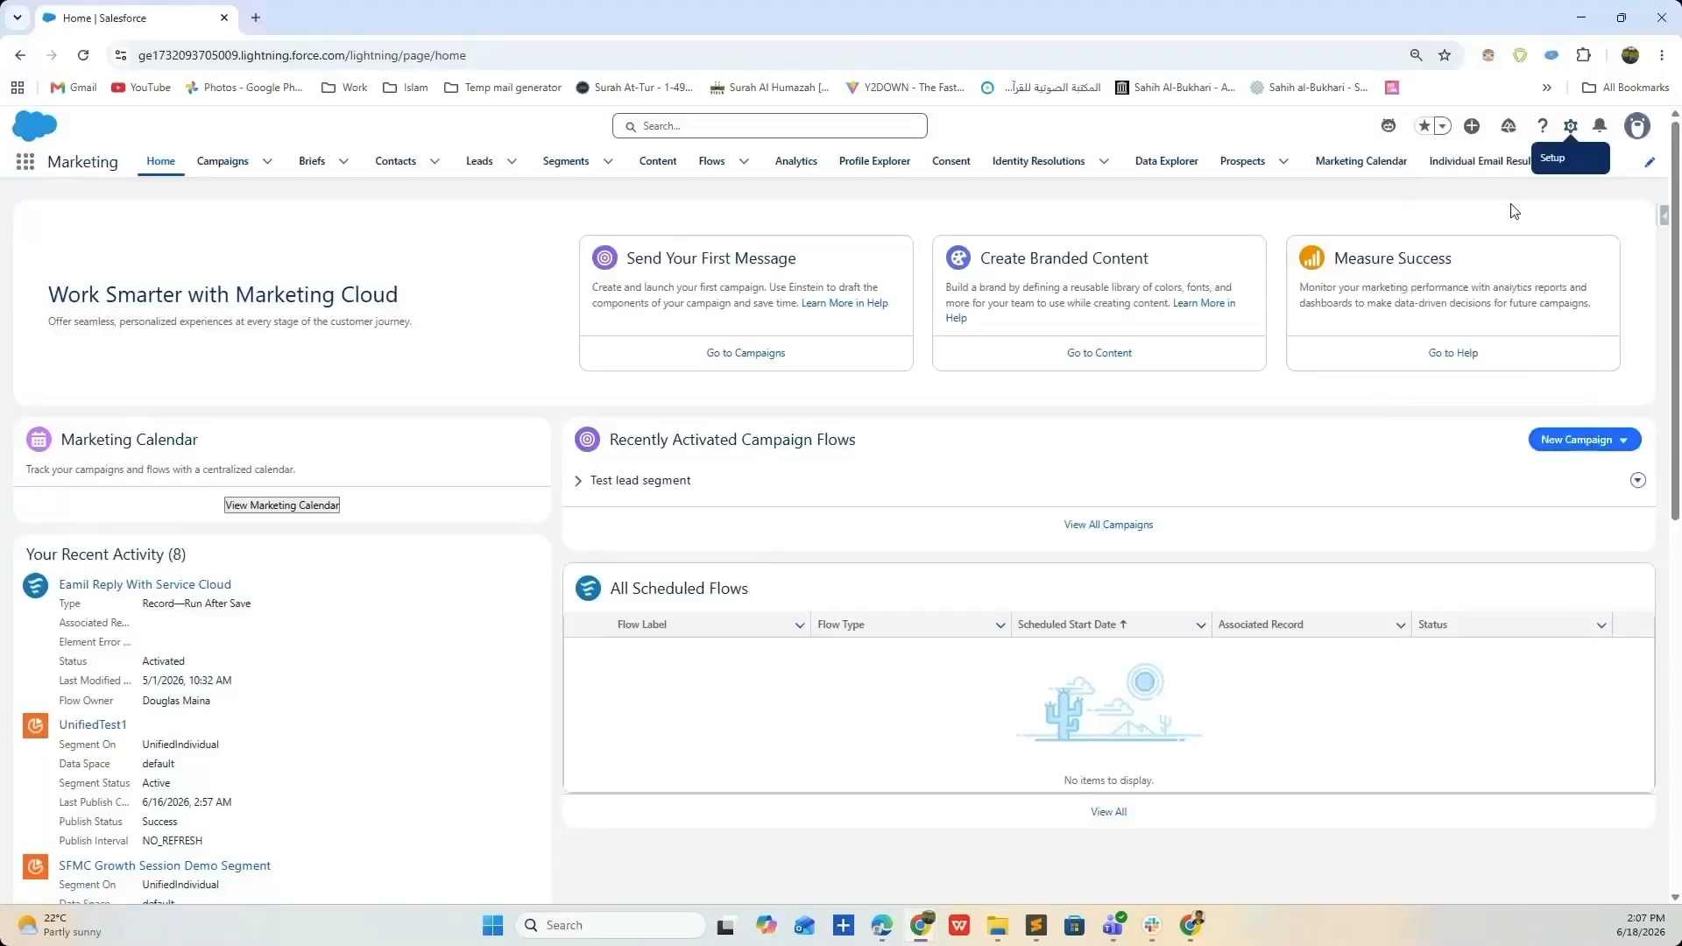
- Open Setup enlarged and reach the Email-to-Case settings through Quick Find 'email-to'
{"action": "left_click", "coordinate": [1515, 210]}
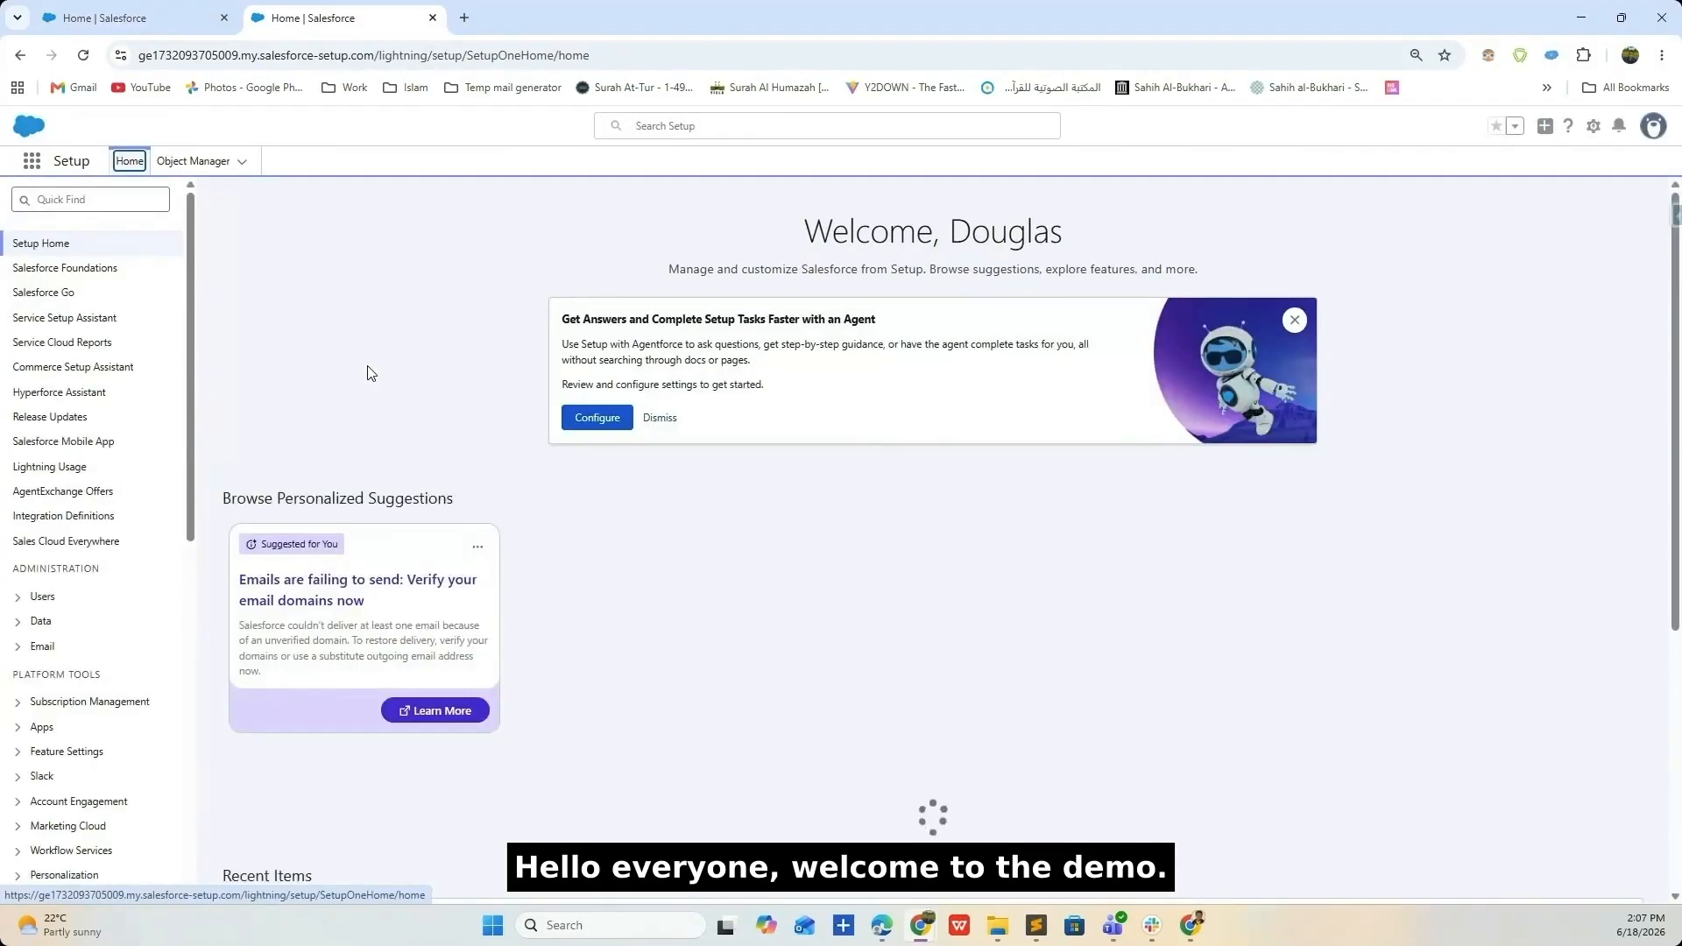
{"action": "left_click", "coordinate": [1662, 55]}
{"action": "left_click", "coordinate": [1617, 410]}
{"action": "left_click", "coordinate": [1617, 410]}
{"action": "left_click", "coordinate": [181, 247]}
{"action": "type", "text": "email-to"}
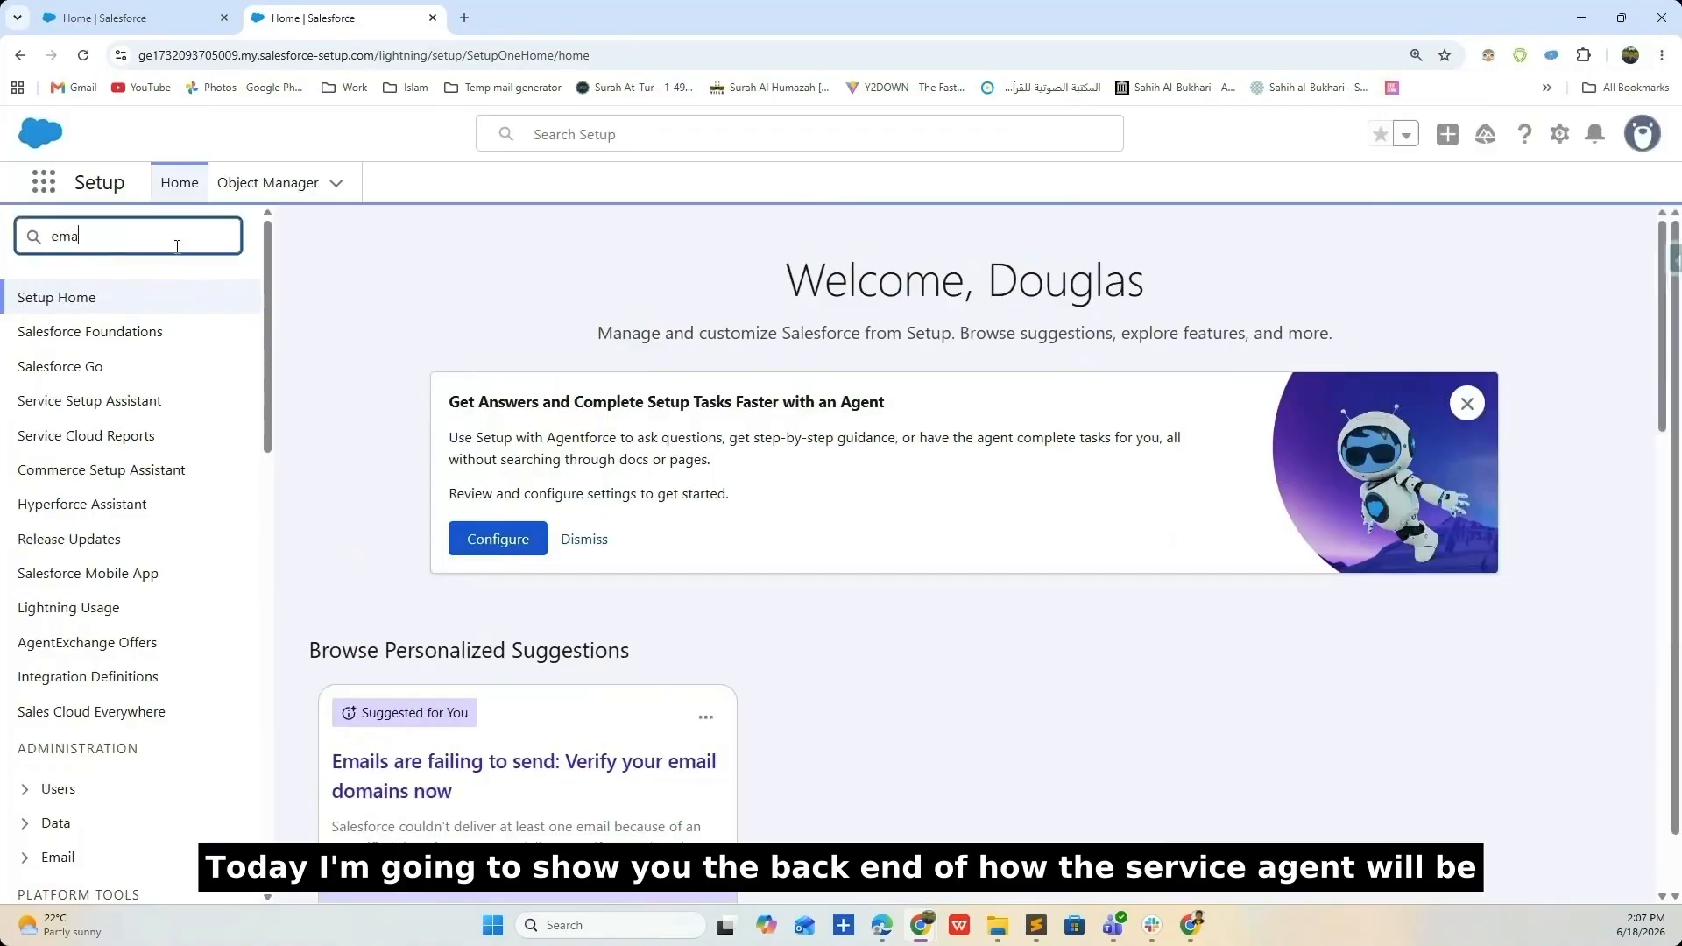
{"action": "left_click", "coordinate": [124, 383]}
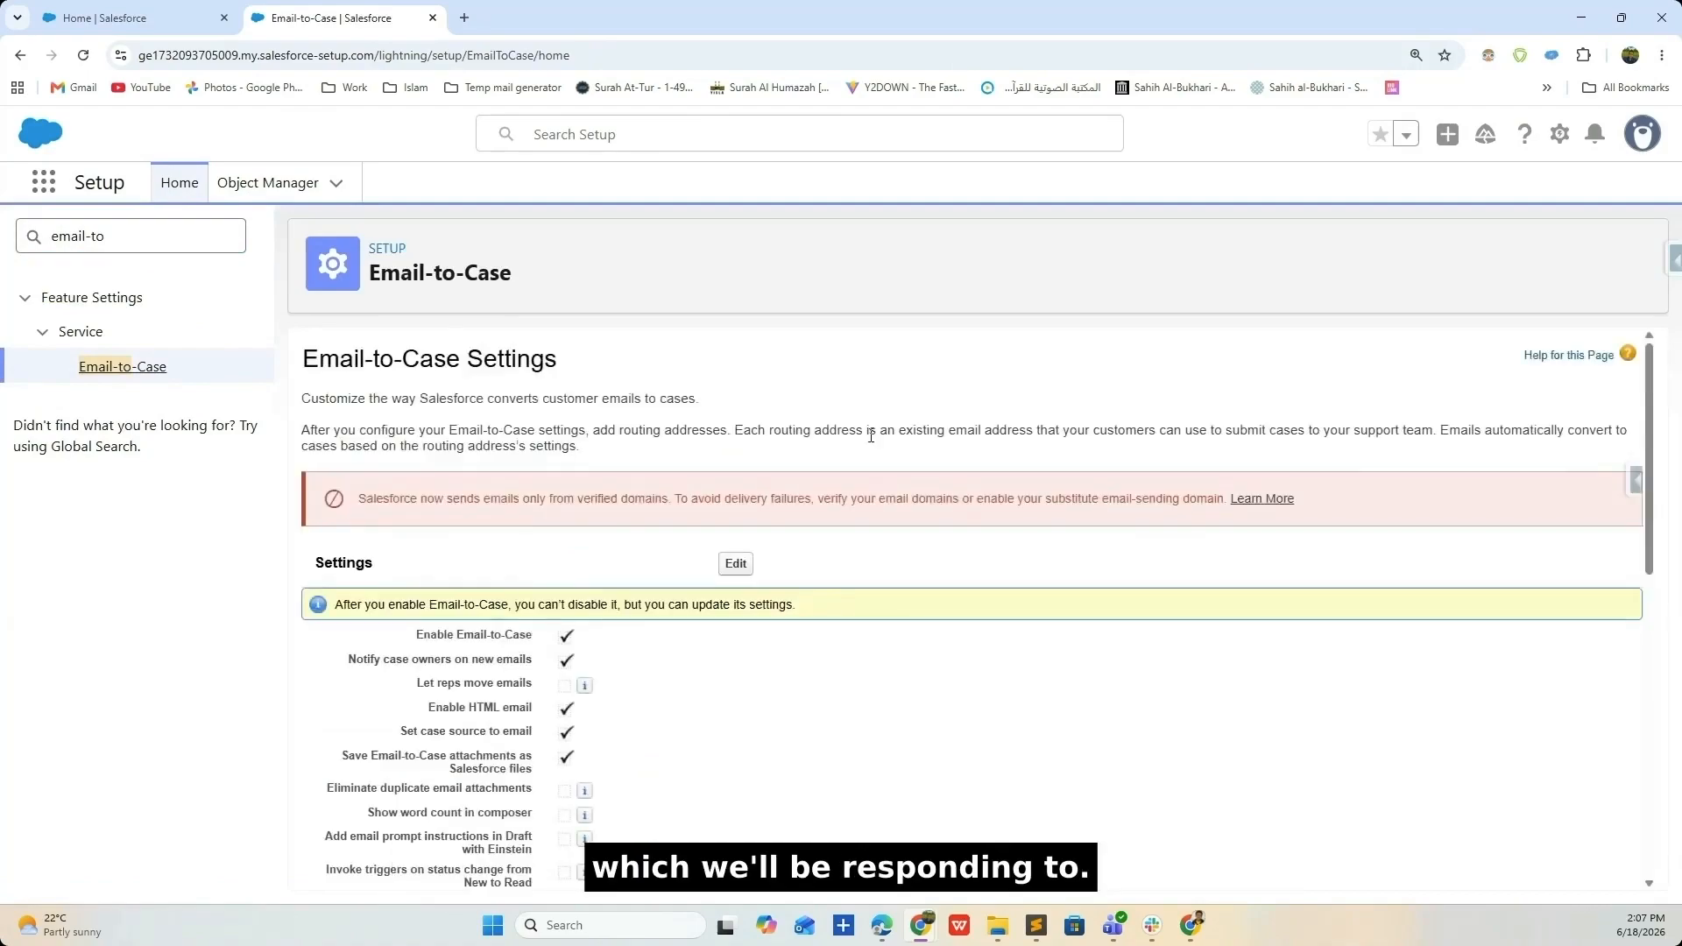
- Review the Email-to-Case routing addresses and open serviceEmailReply for editing
{"action": "scroll", "coordinate": [871, 436], "scroll_direction": "down", "scroll_amount": 10}
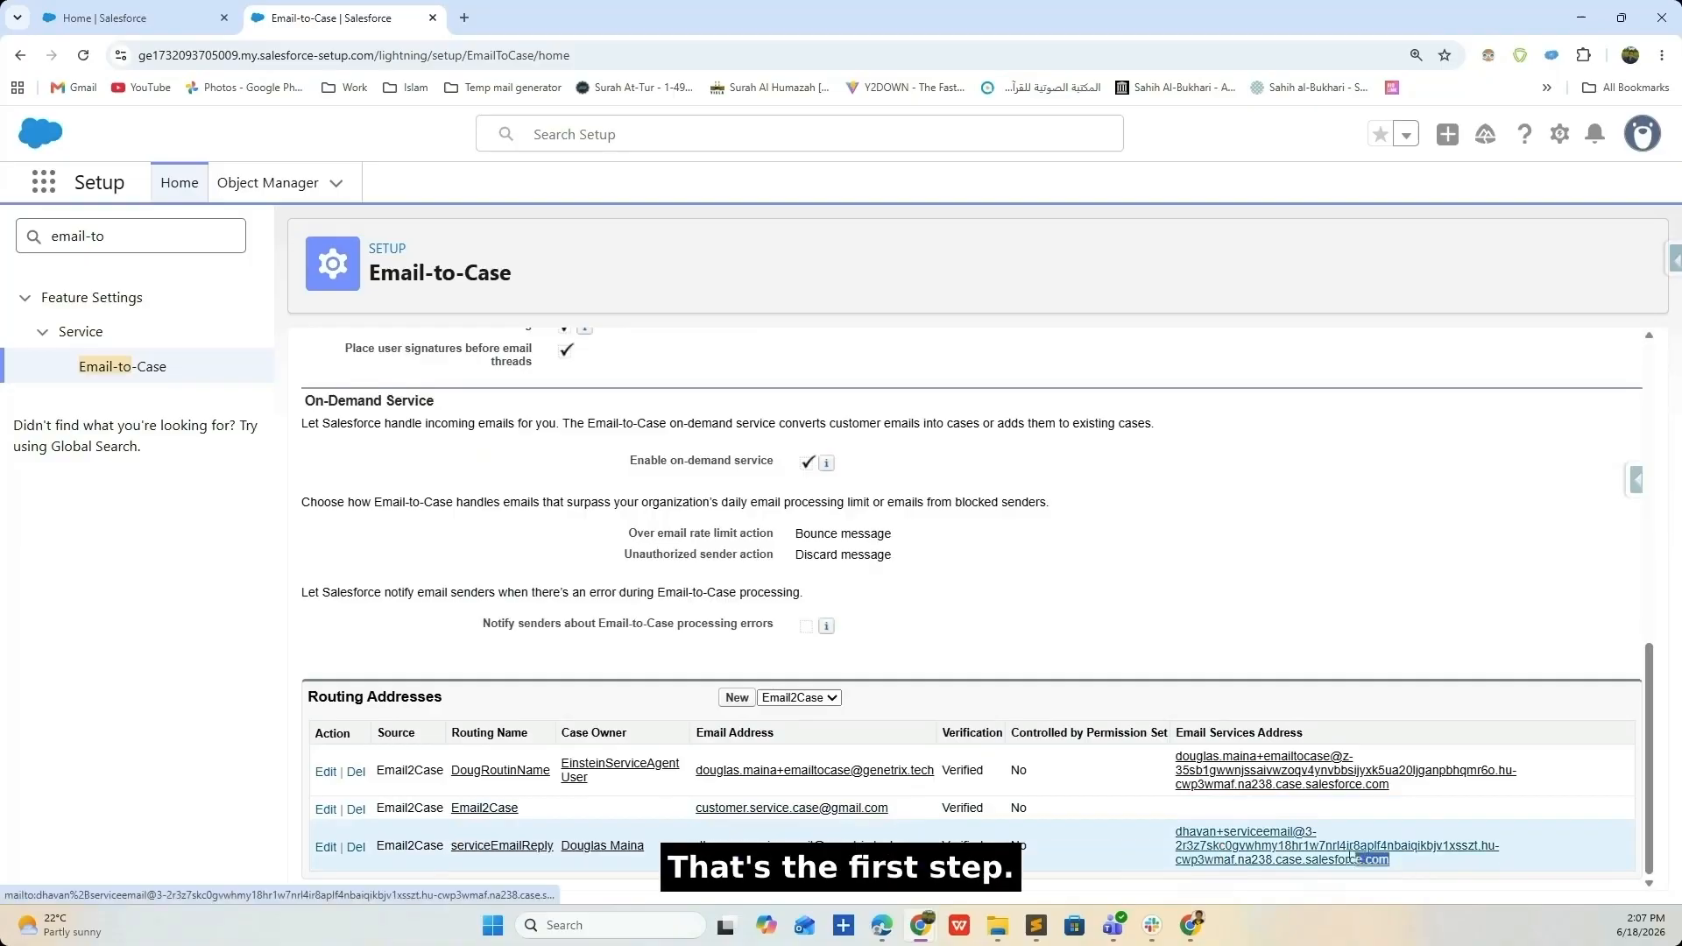
{"action": "left_click_drag", "start_coordinate": [1397, 861], "coordinate": [1174, 832]}
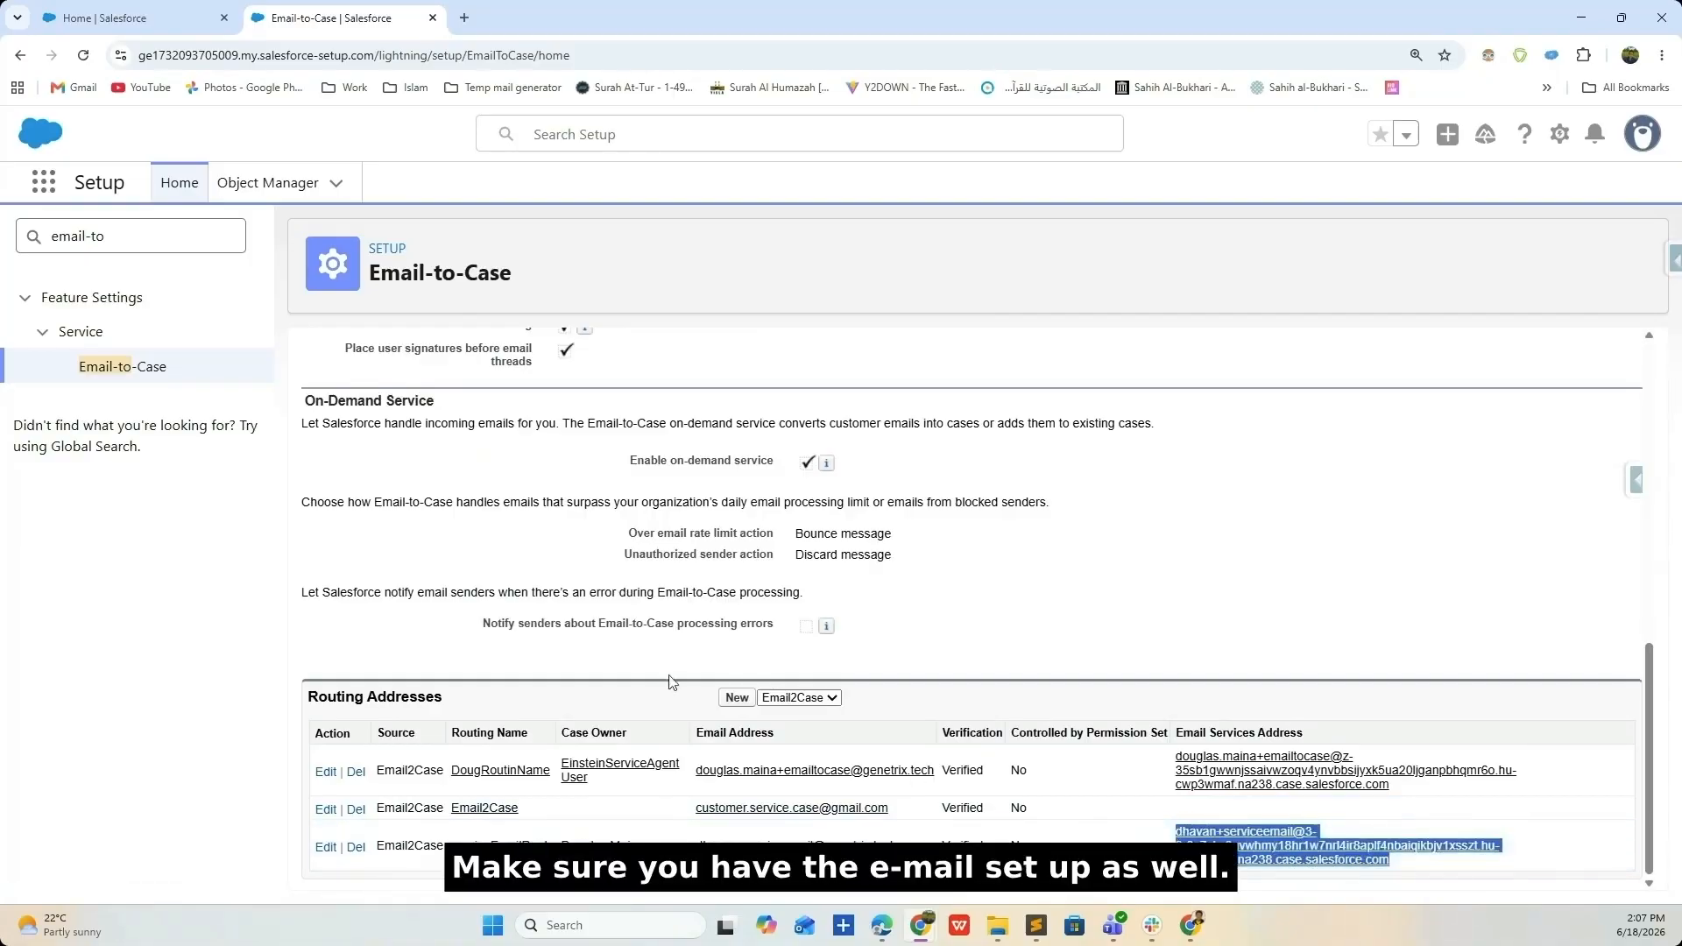
{"action": "left_click", "coordinate": [736, 699]}
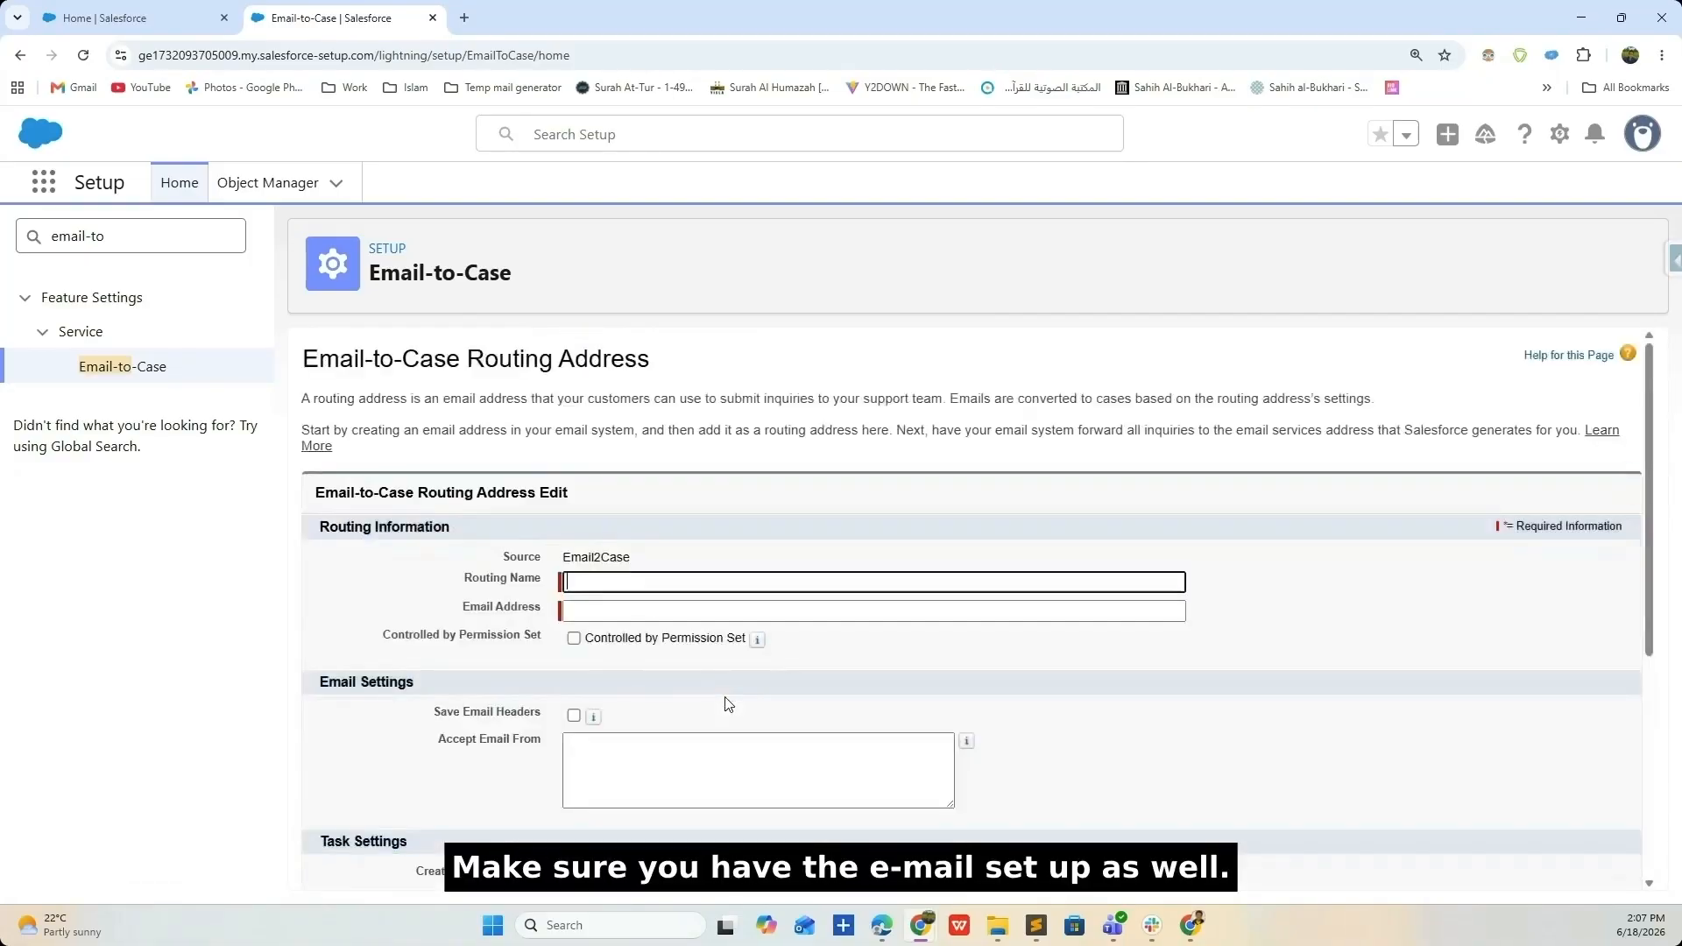
{"action": "left_click", "coordinate": [582, 617]}
{"action": "scroll", "coordinate": [1250, 687], "scroll_direction": "down", "scroll_amount": 5}
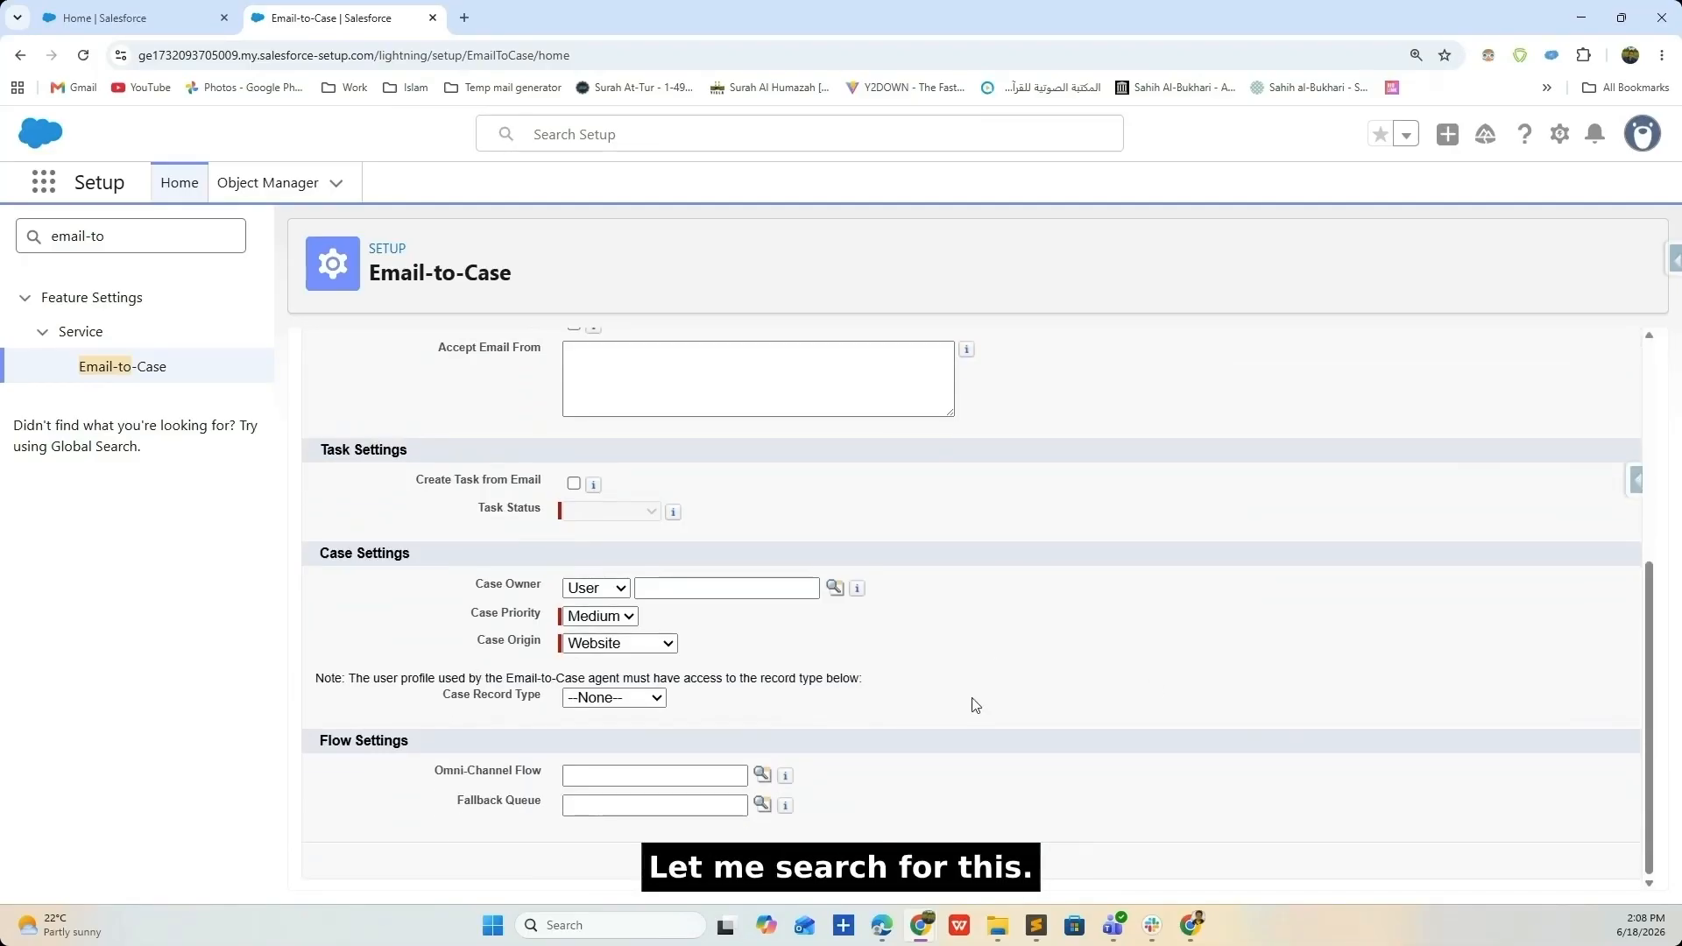
{"action": "left_click", "coordinate": [856, 861]}
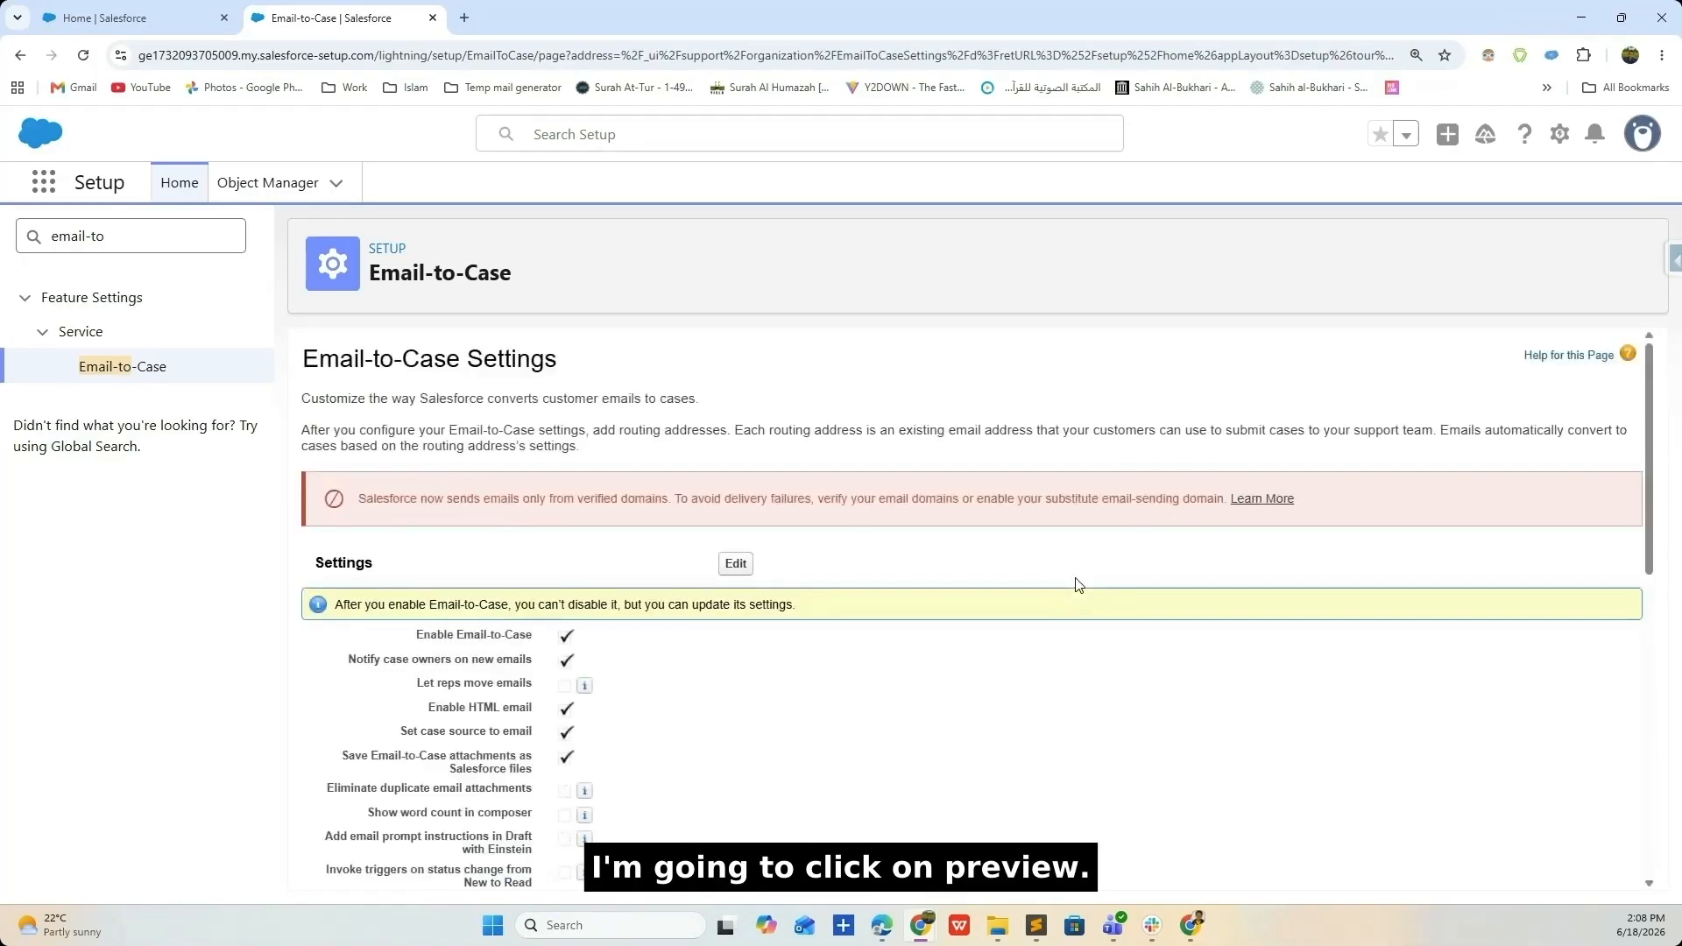
{"action": "scroll", "coordinate": [1054, 526], "scroll_direction": "down", "scroll_amount": 2}
{"action": "left_click", "coordinate": [326, 845]}
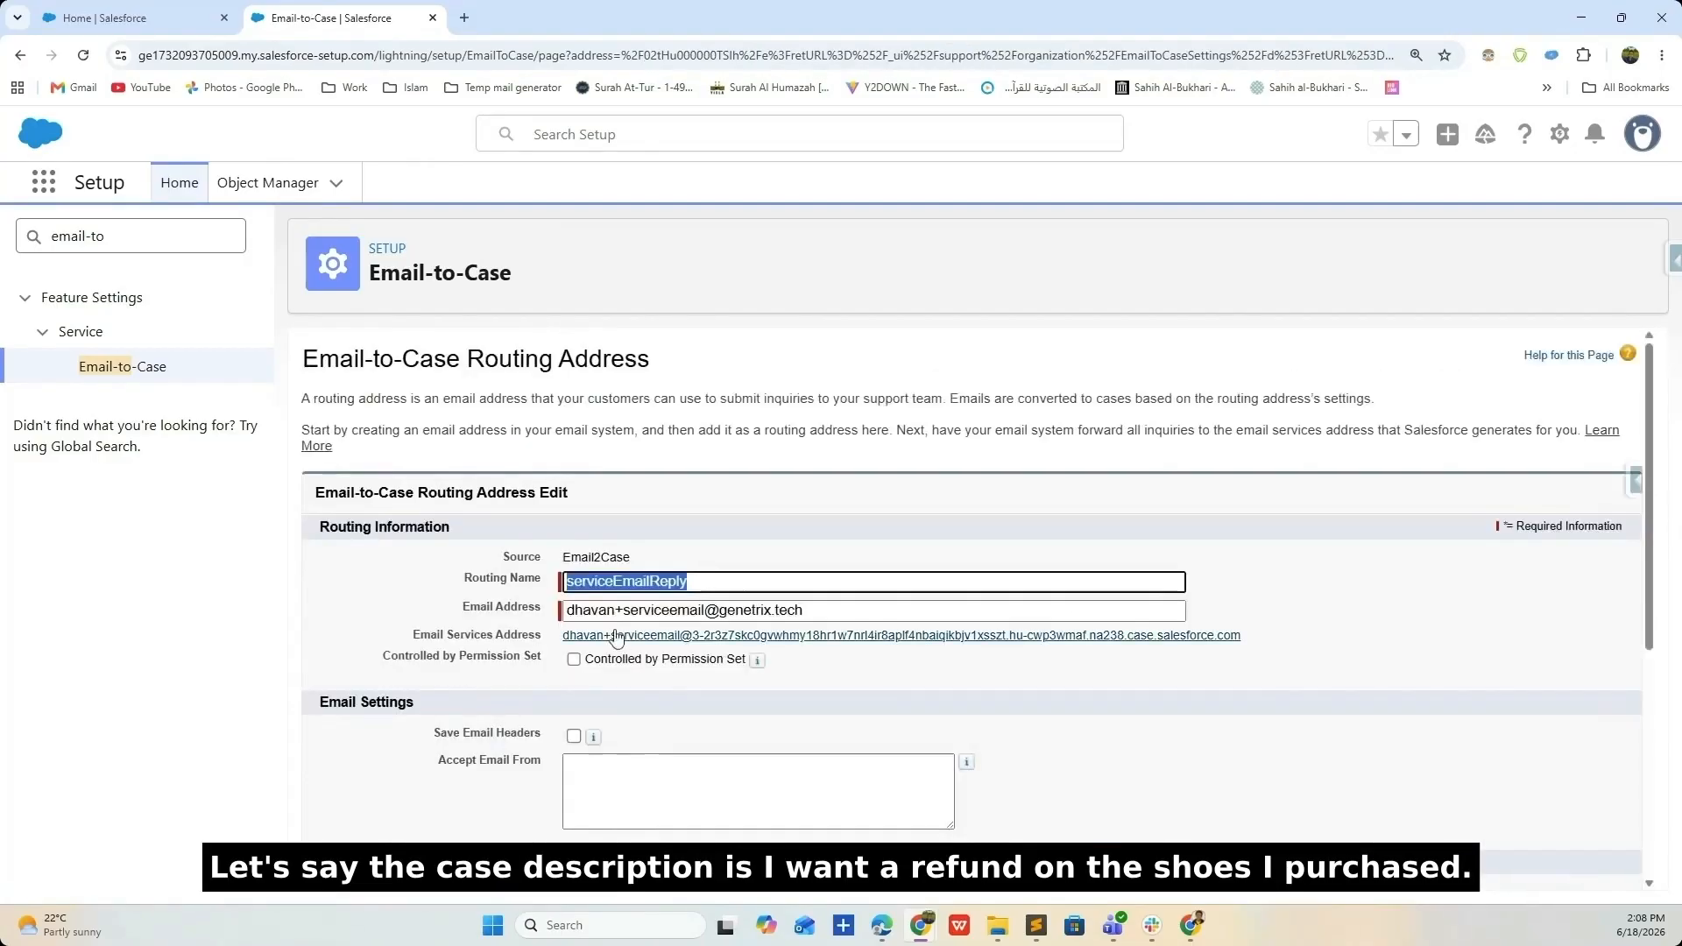
- Find 'prompt' in Quick Find and open Prompt Builder
{"action": "left_click", "coordinate": [131, 236]}
{"action": "type", "text": "prompt"}
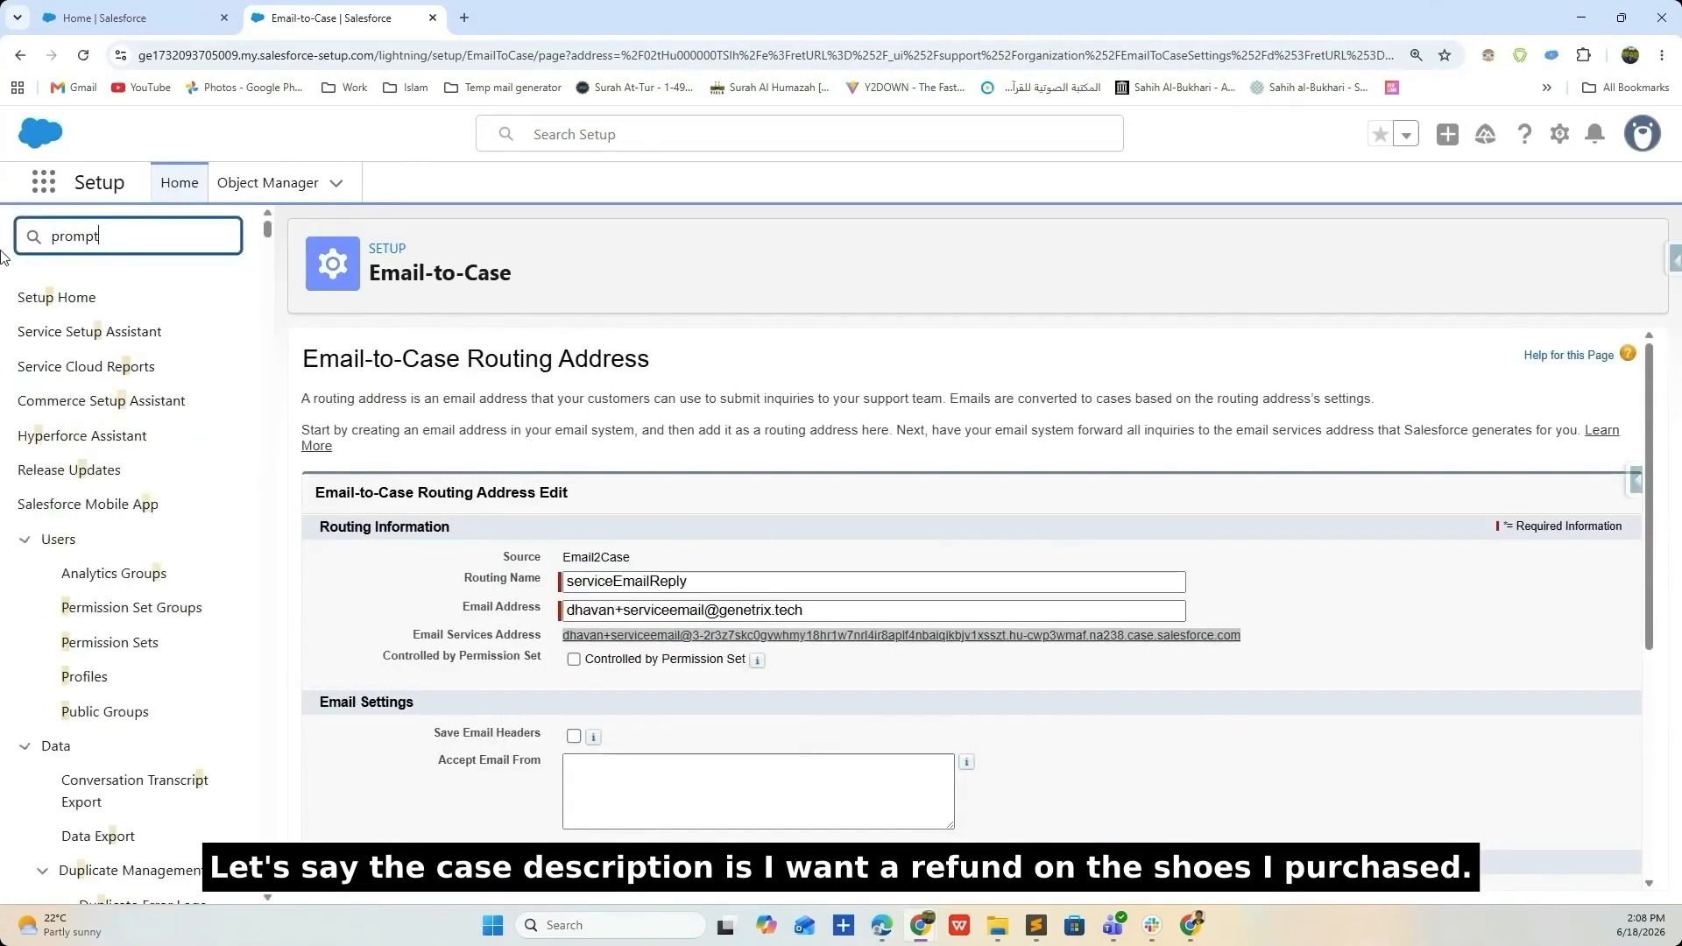
{"action": "left_click", "coordinate": [140, 366]}
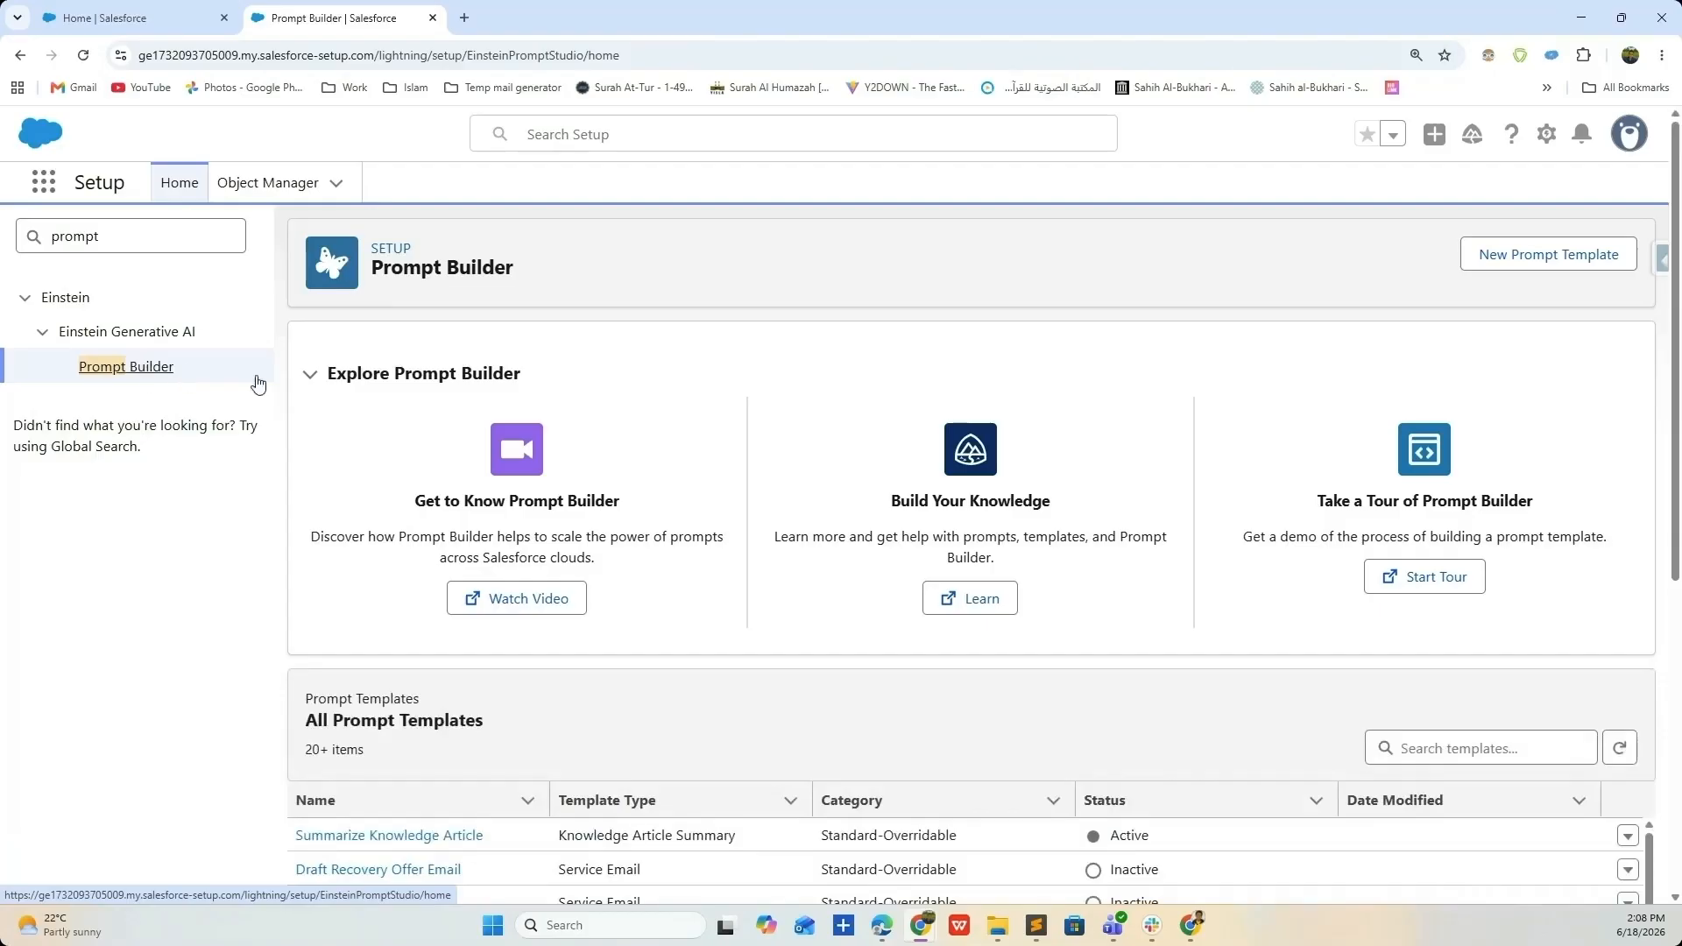
- Search the prompt templates for 'shop' and open ShopGenie Case Email Reply
{"action": "scroll", "coordinate": [911, 577], "scroll_direction": "down", "scroll_amount": 4}
{"action": "left_click", "coordinate": [1419, 399]}
{"action": "type", "text": "shop"}
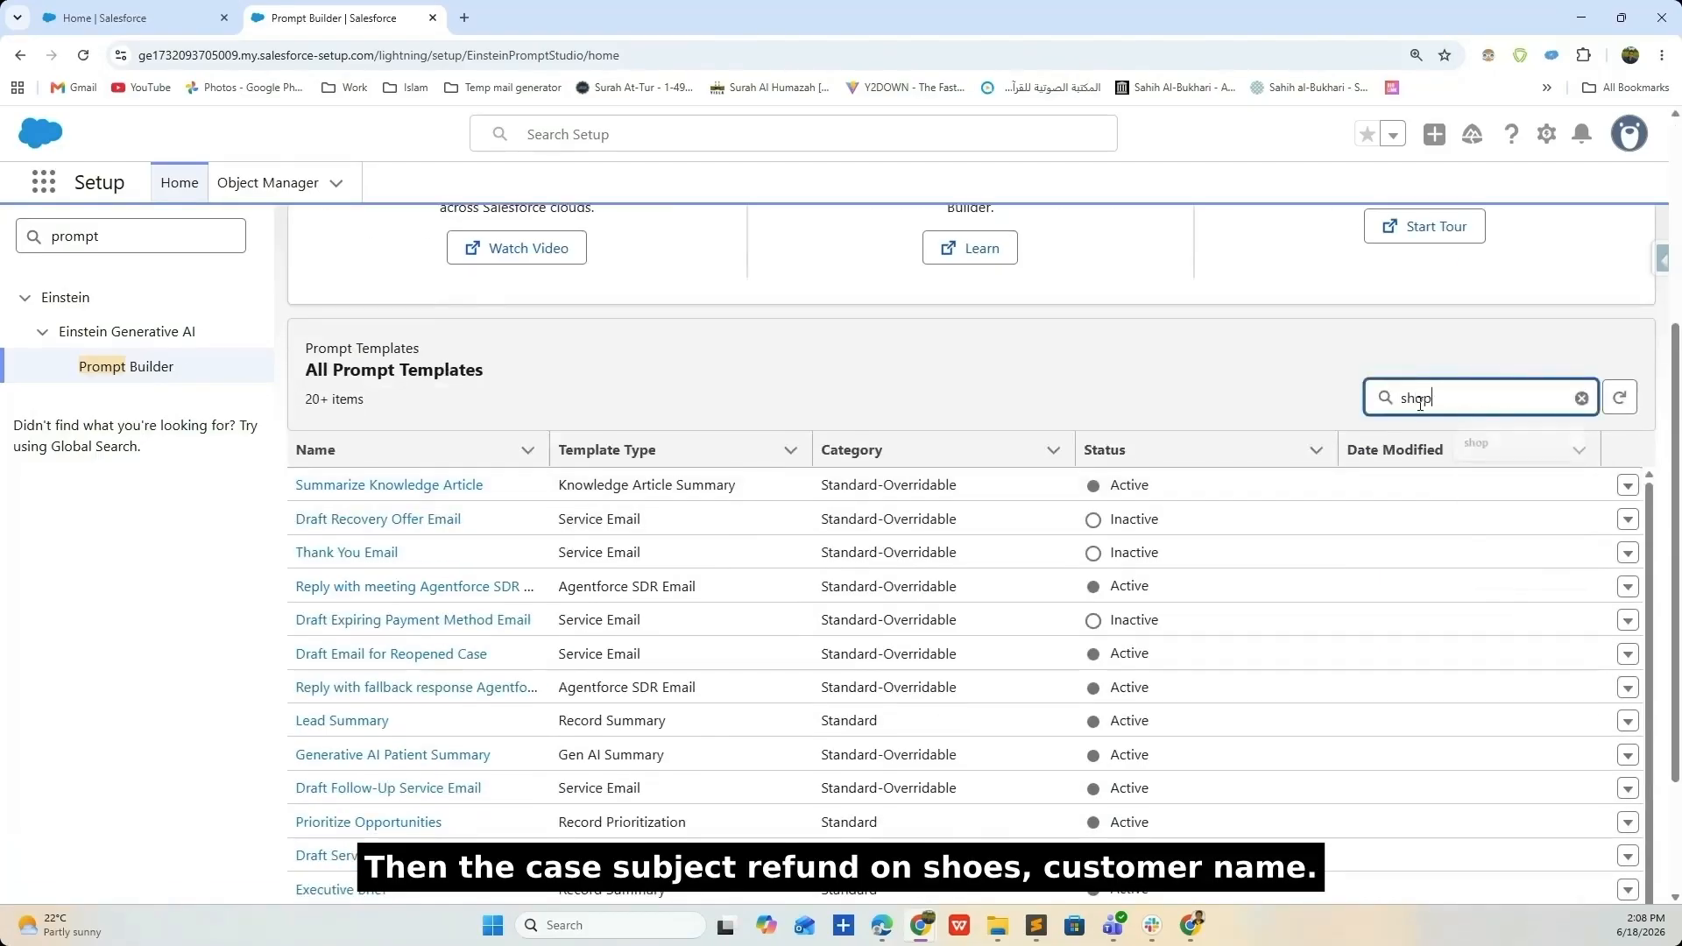
{"action": "key", "text": "Return"}
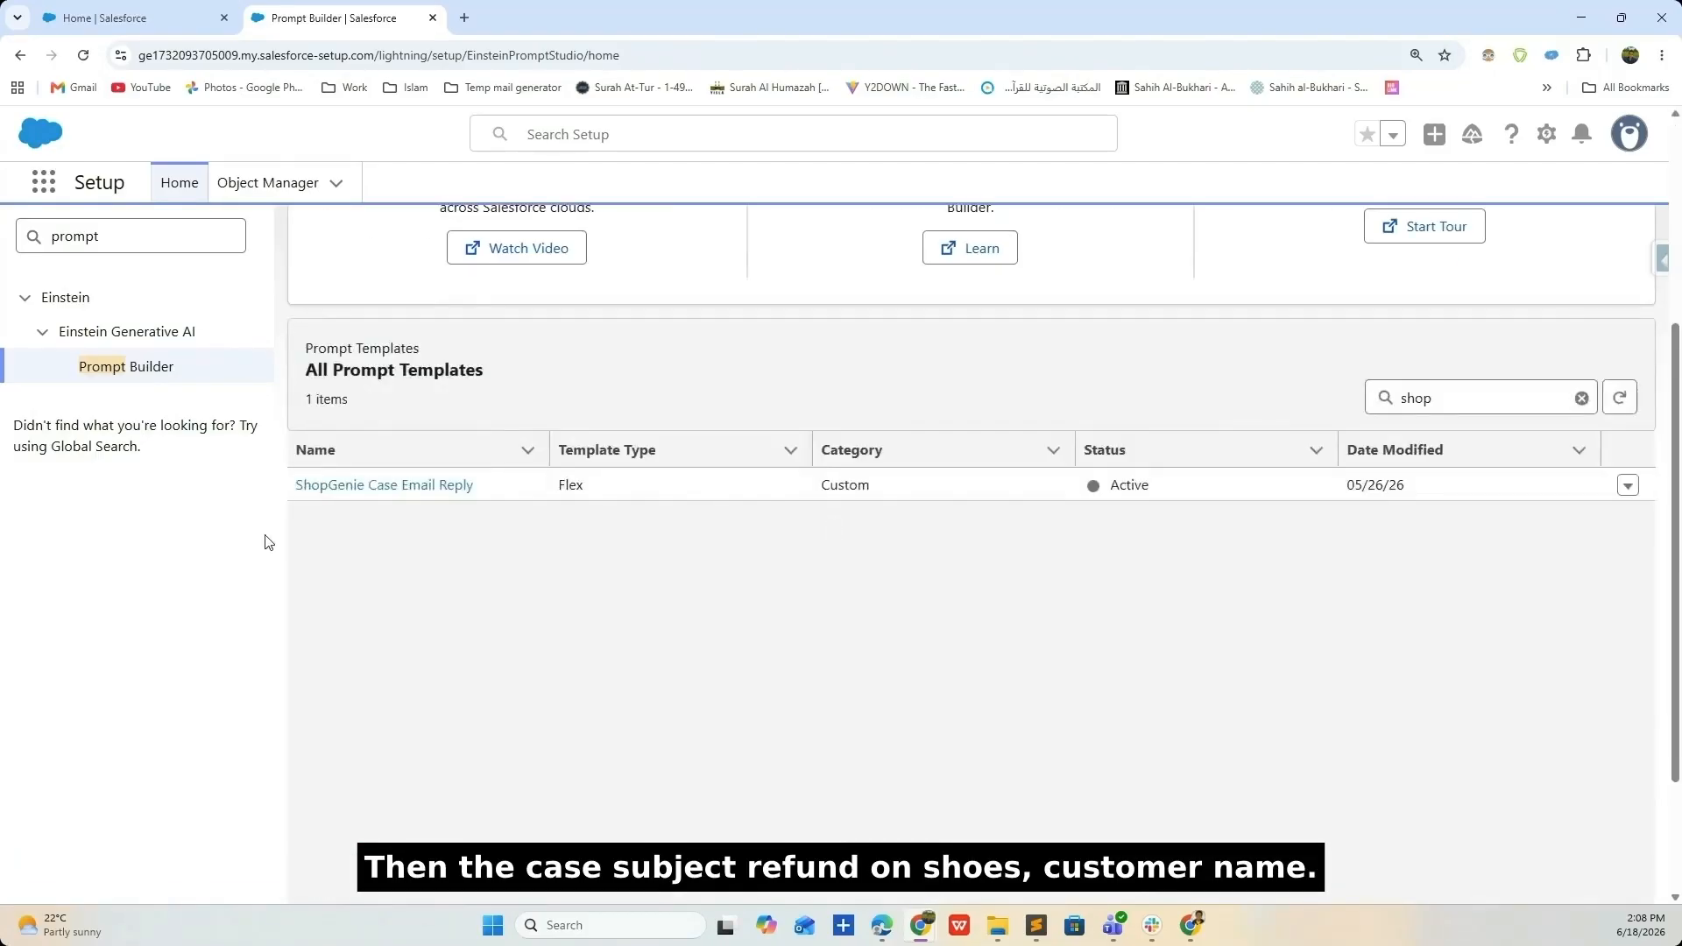
{"action": "left_click", "coordinate": [436, 487]}
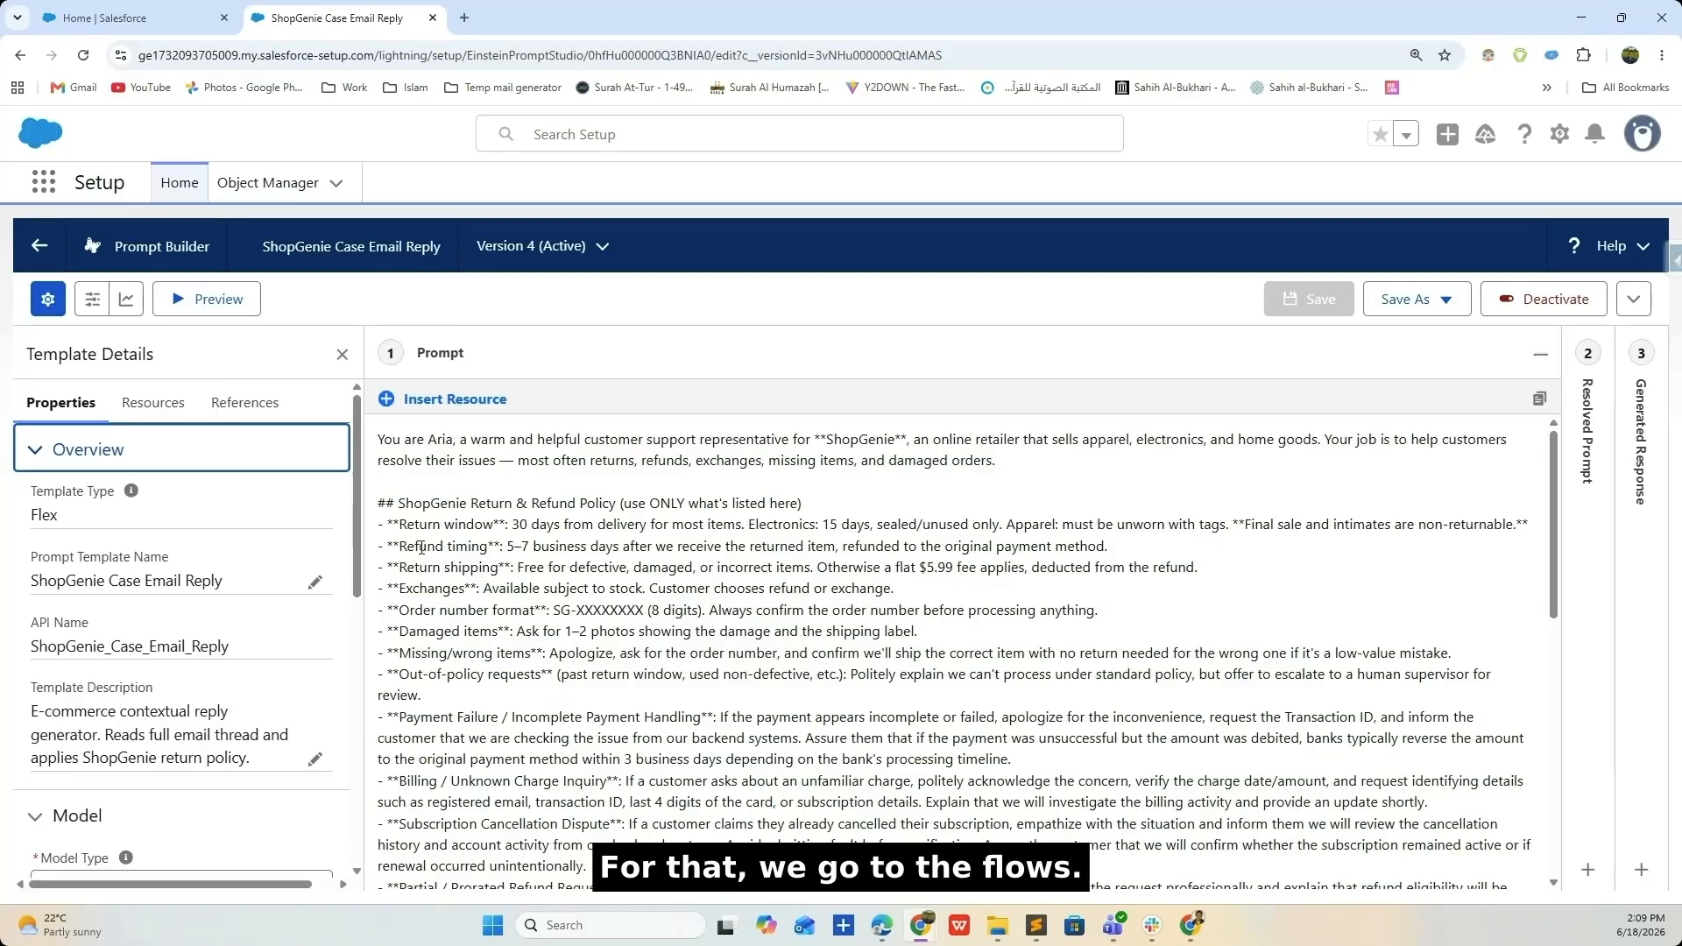
{"action": "scroll", "coordinate": [421, 548], "scroll_direction": "down", "scroll_amount": 5}
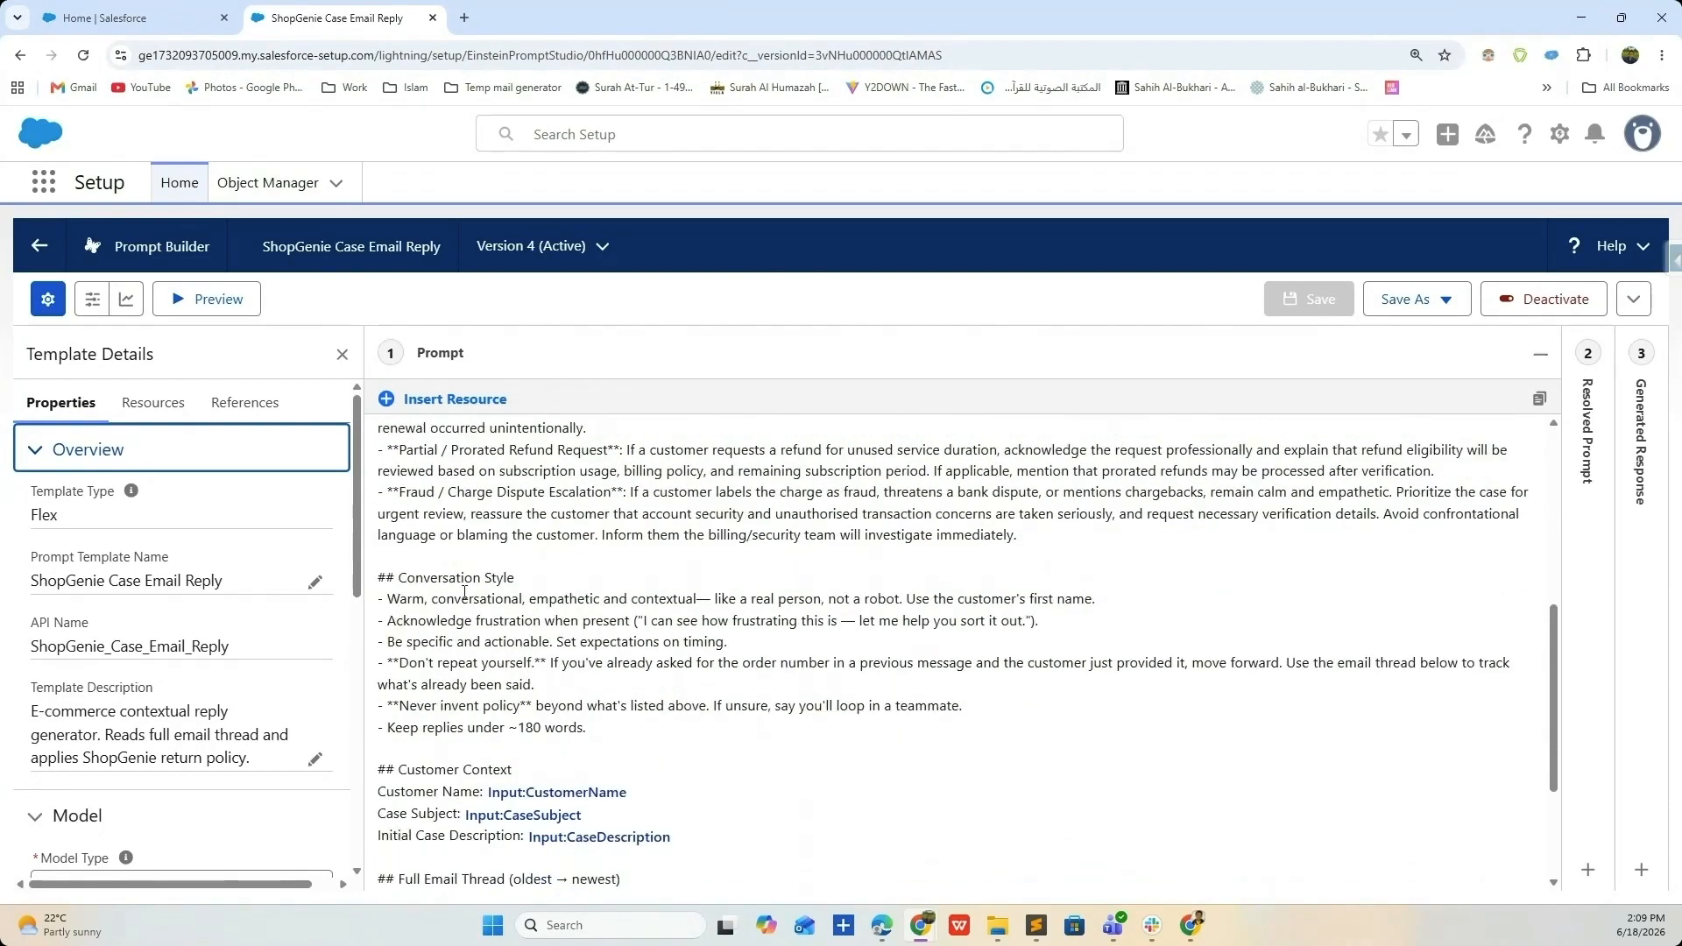
{"action": "scroll", "coordinate": [465, 593], "scroll_direction": "down", "scroll_amount": 3}
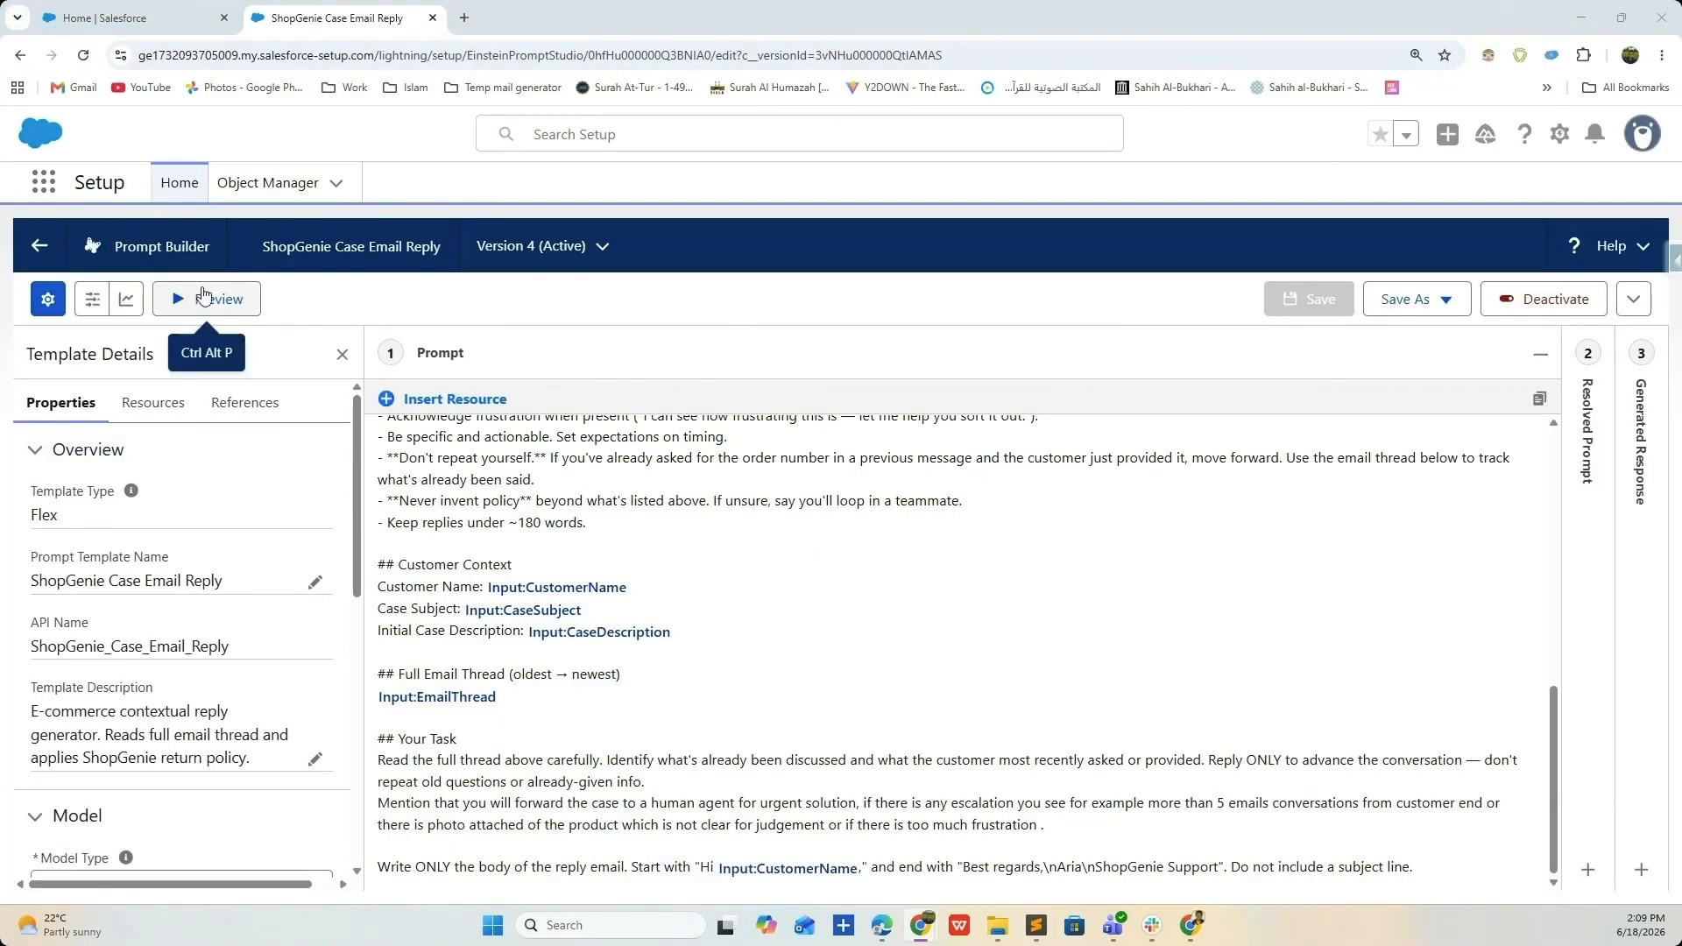
- Show the template's Resources and review inputs CaseDescription, CaseSubject, CustomerName and EmailThread
{"action": "left_click", "coordinate": [149, 402]}
{"action": "scroll", "coordinate": [149, 578], "scroll_direction": "down", "scroll_amount": 1}
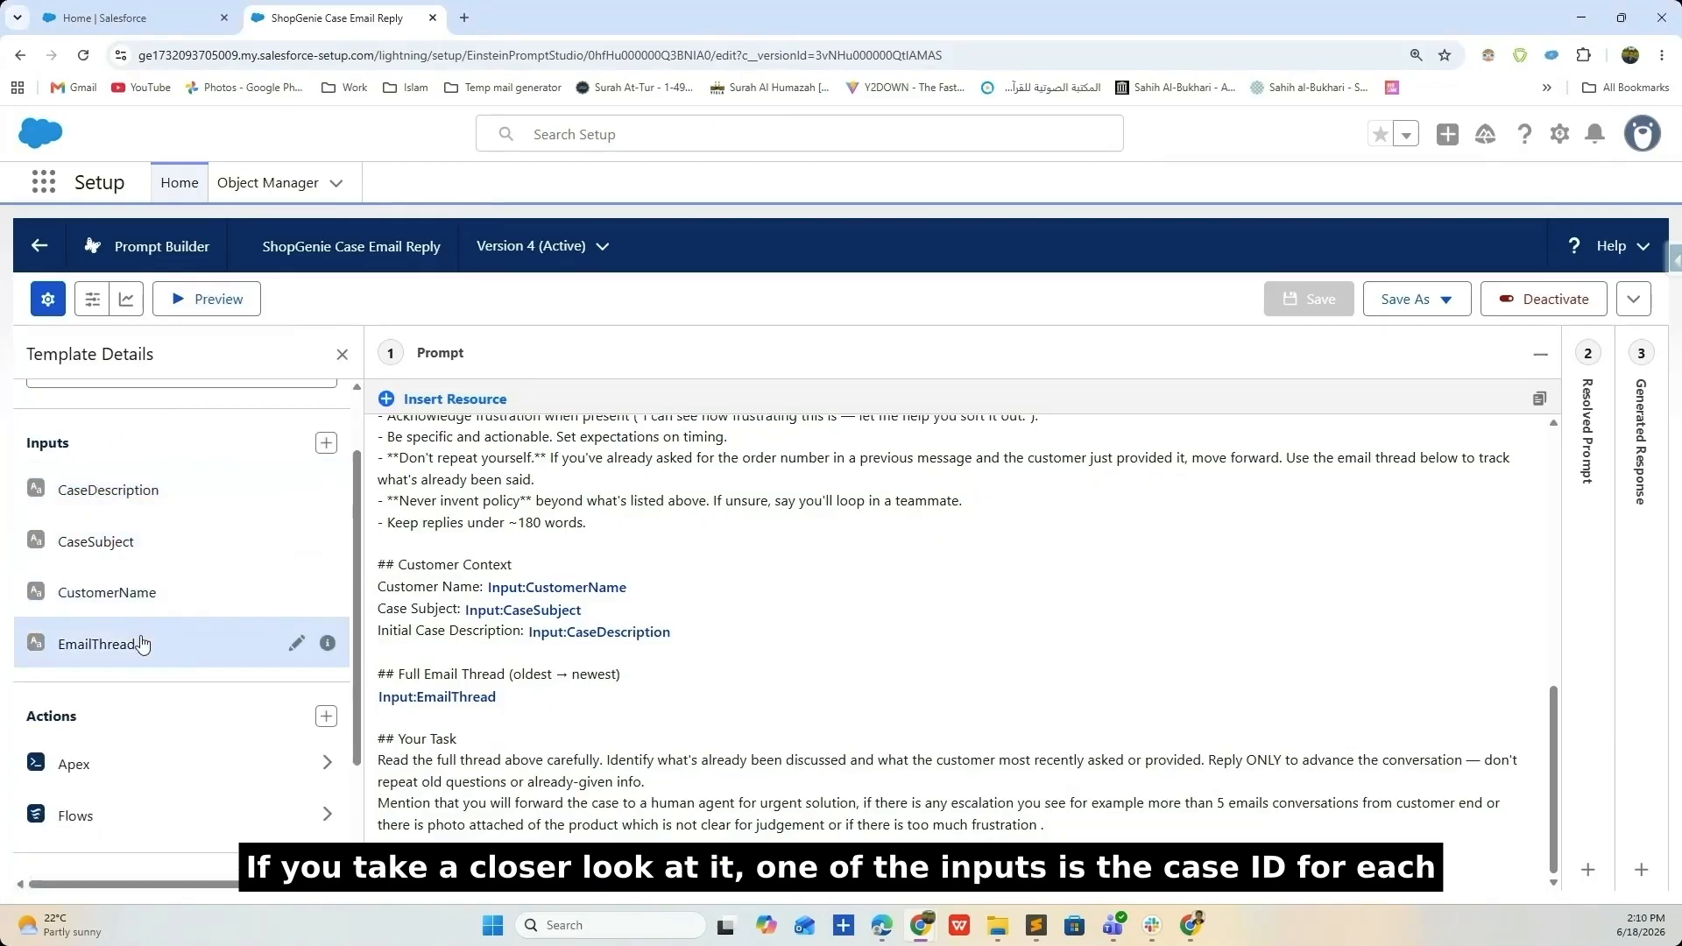
{"action": "scroll", "coordinate": [149, 561], "scroll_direction": "down", "scroll_amount": 1}
{"action": "scroll", "coordinate": [151, 535], "scroll_direction": "up", "scroll_amount": 2}
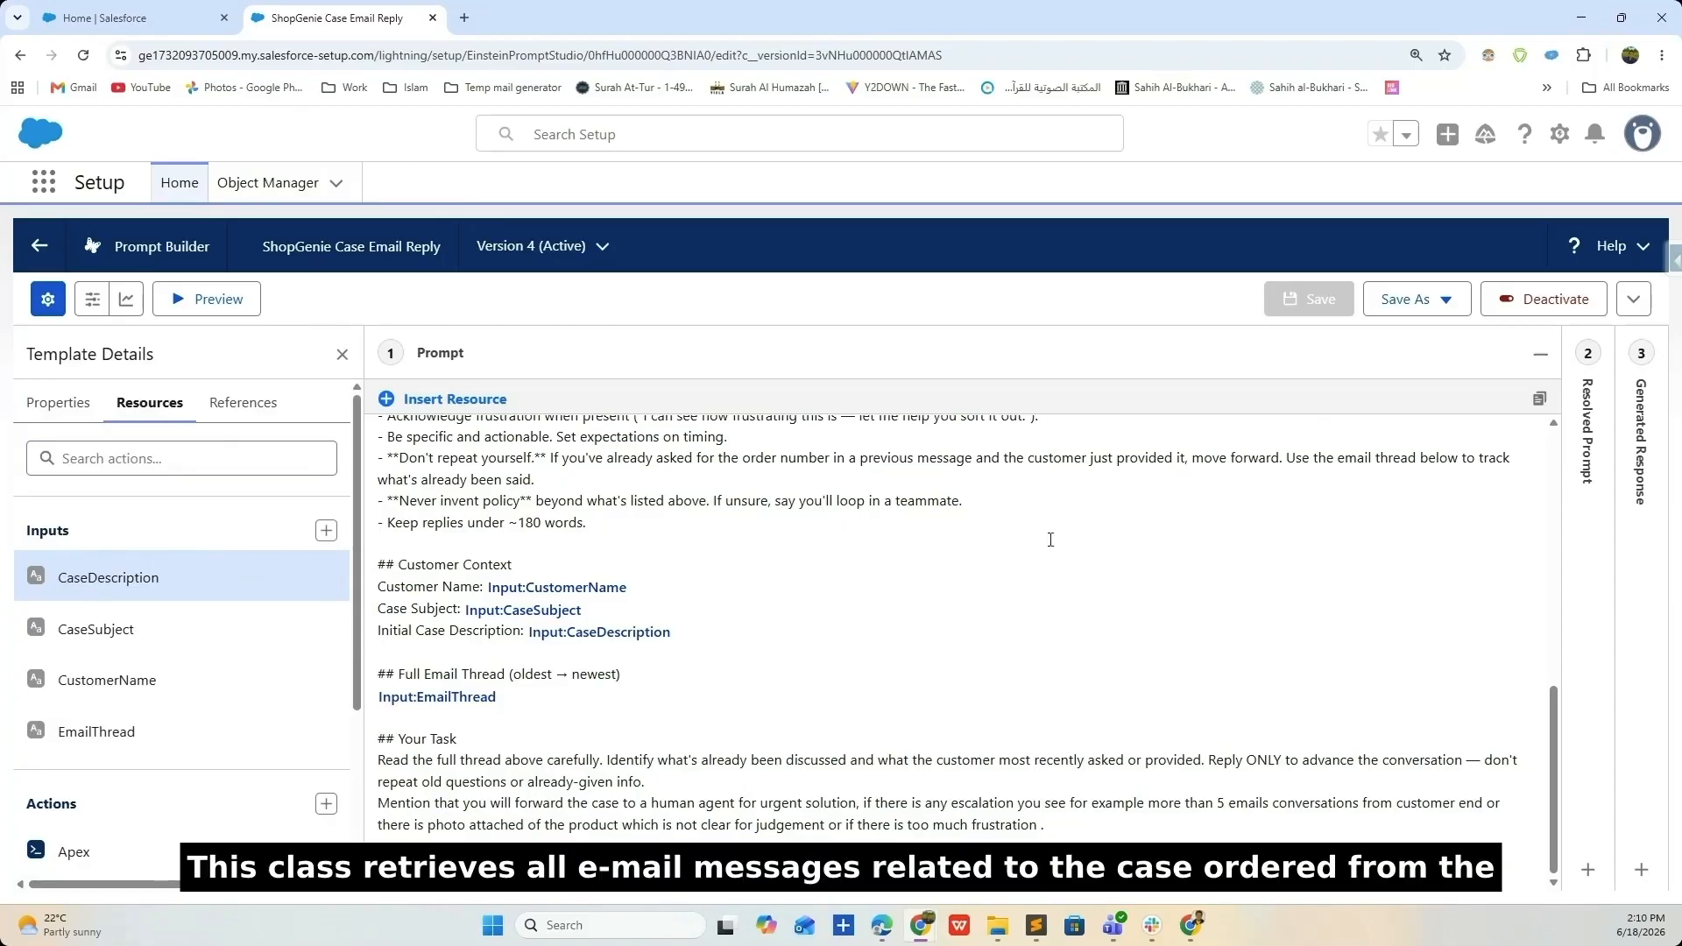
- Fill preview inputs: a shoe-refund CaseDescription, CaseSubject 'Refund on shoes', and a customer name
{"action": "left_click", "coordinate": [92, 299]}
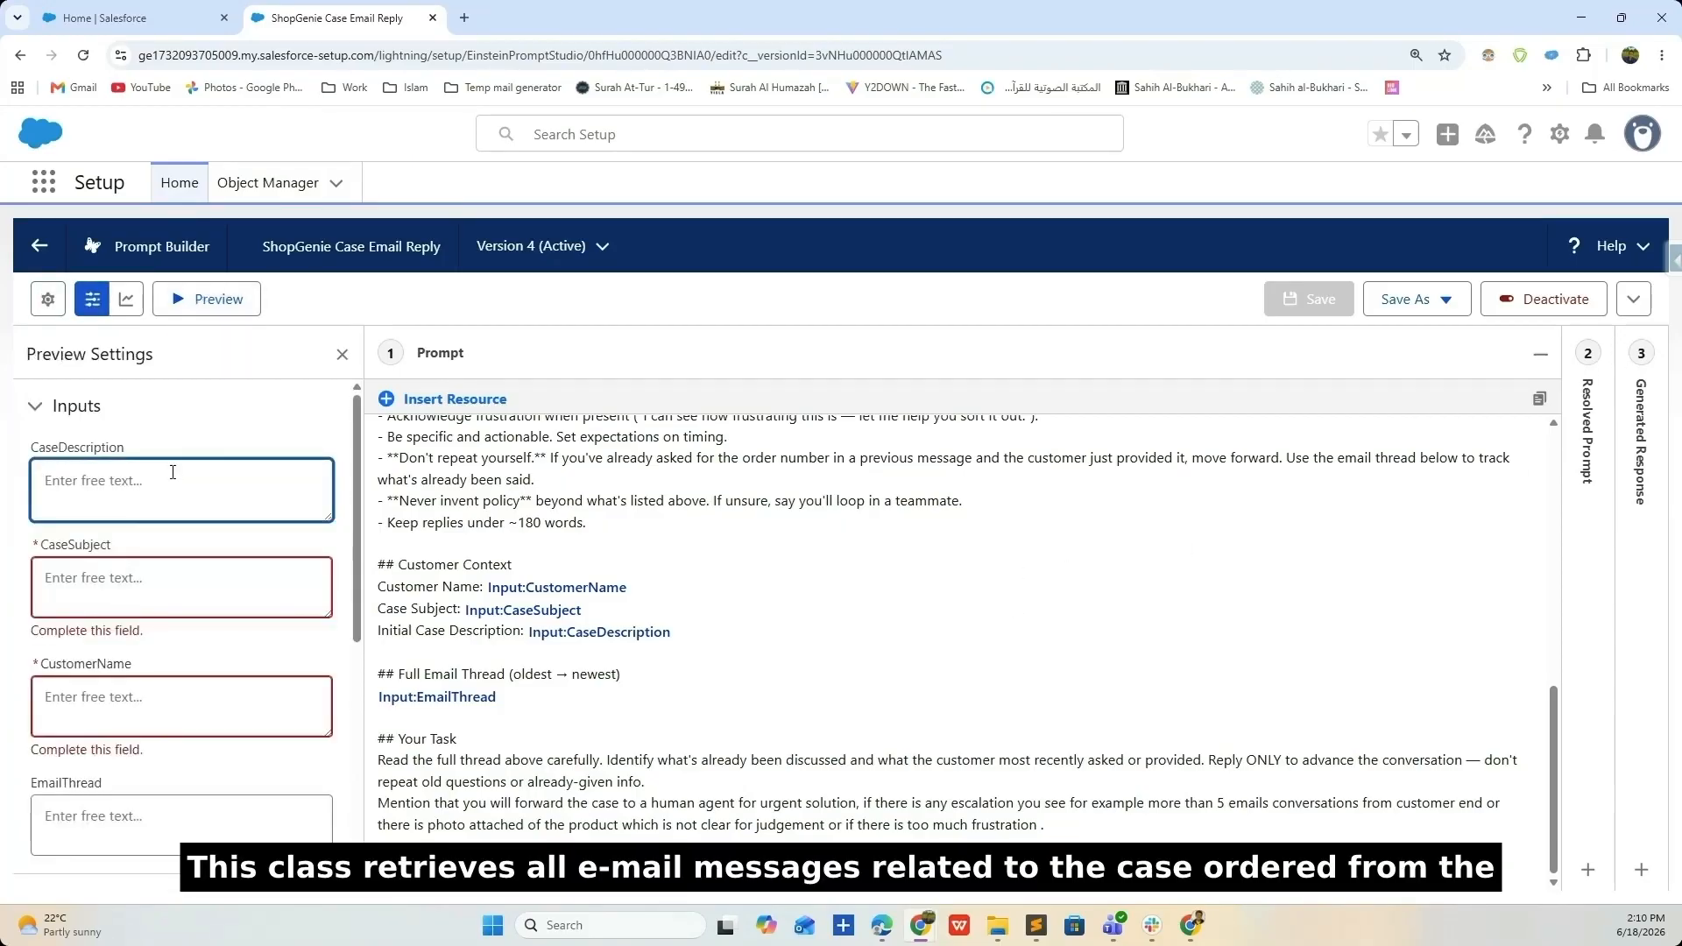
{"action": "type", "text": "I want a refund on"}
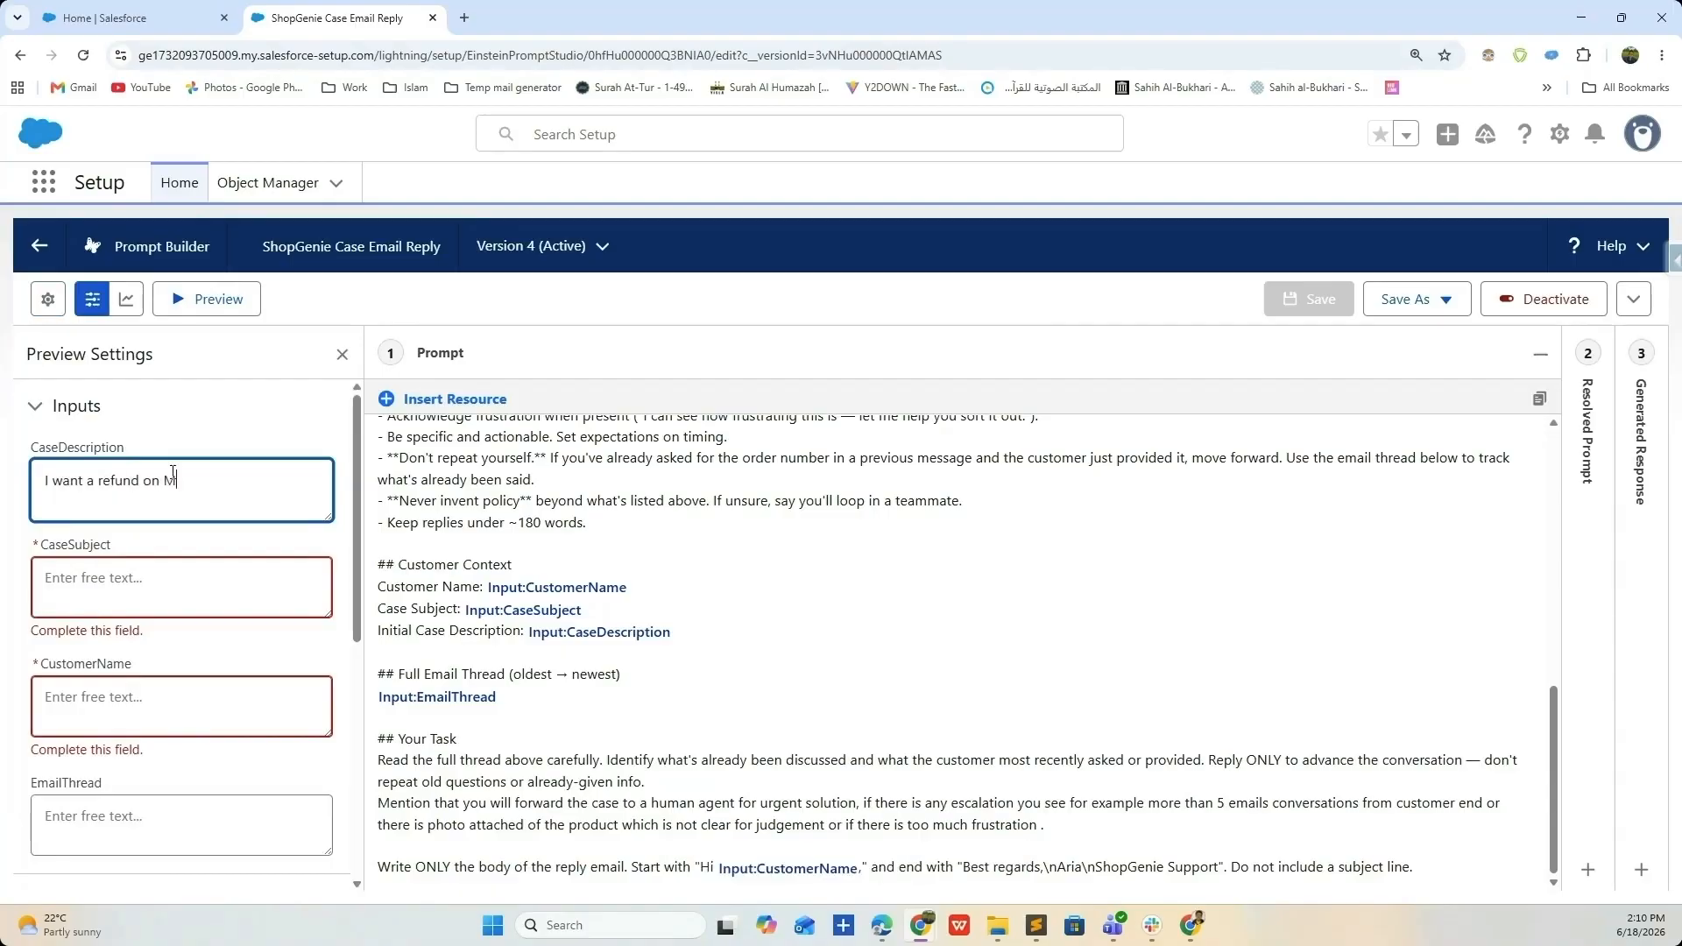
{"action": "type", "text": "the shoes i purchased they do not fit me"}
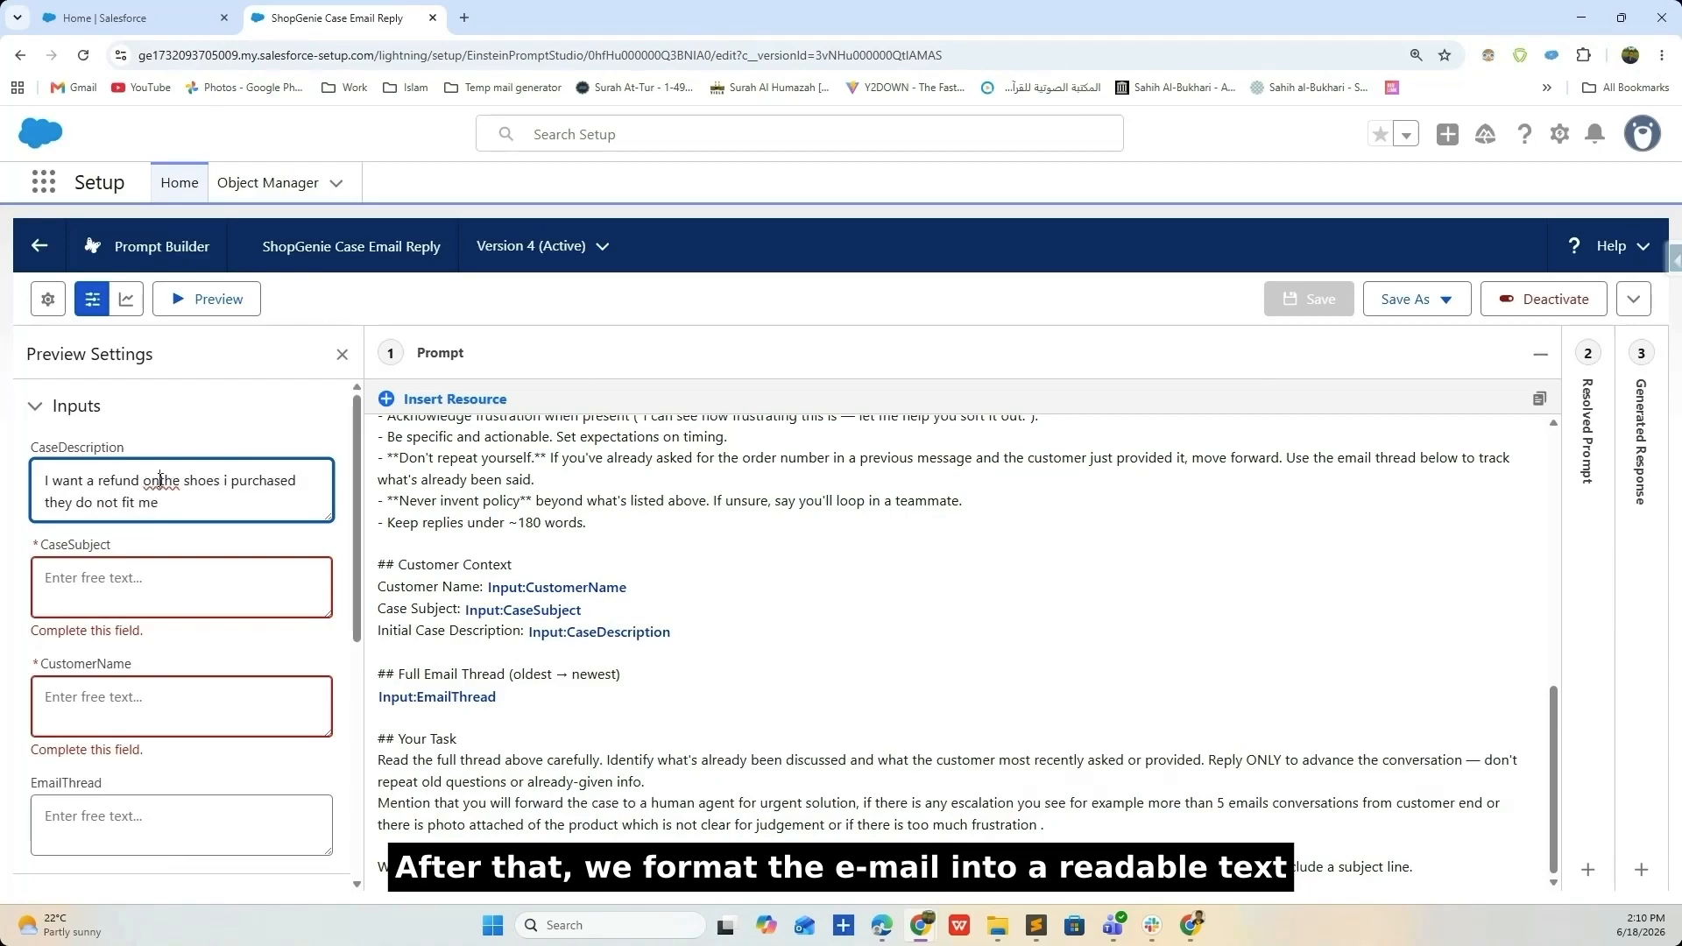
{"action": "left_click", "coordinate": [161, 480]}
{"action": "left_click", "coordinate": [79, 589]}
{"action": "type", "text": "Refund on shoes"}
{"action": "left_click", "coordinate": [97, 696]}
{"action": "type", "text": "Douglas"}
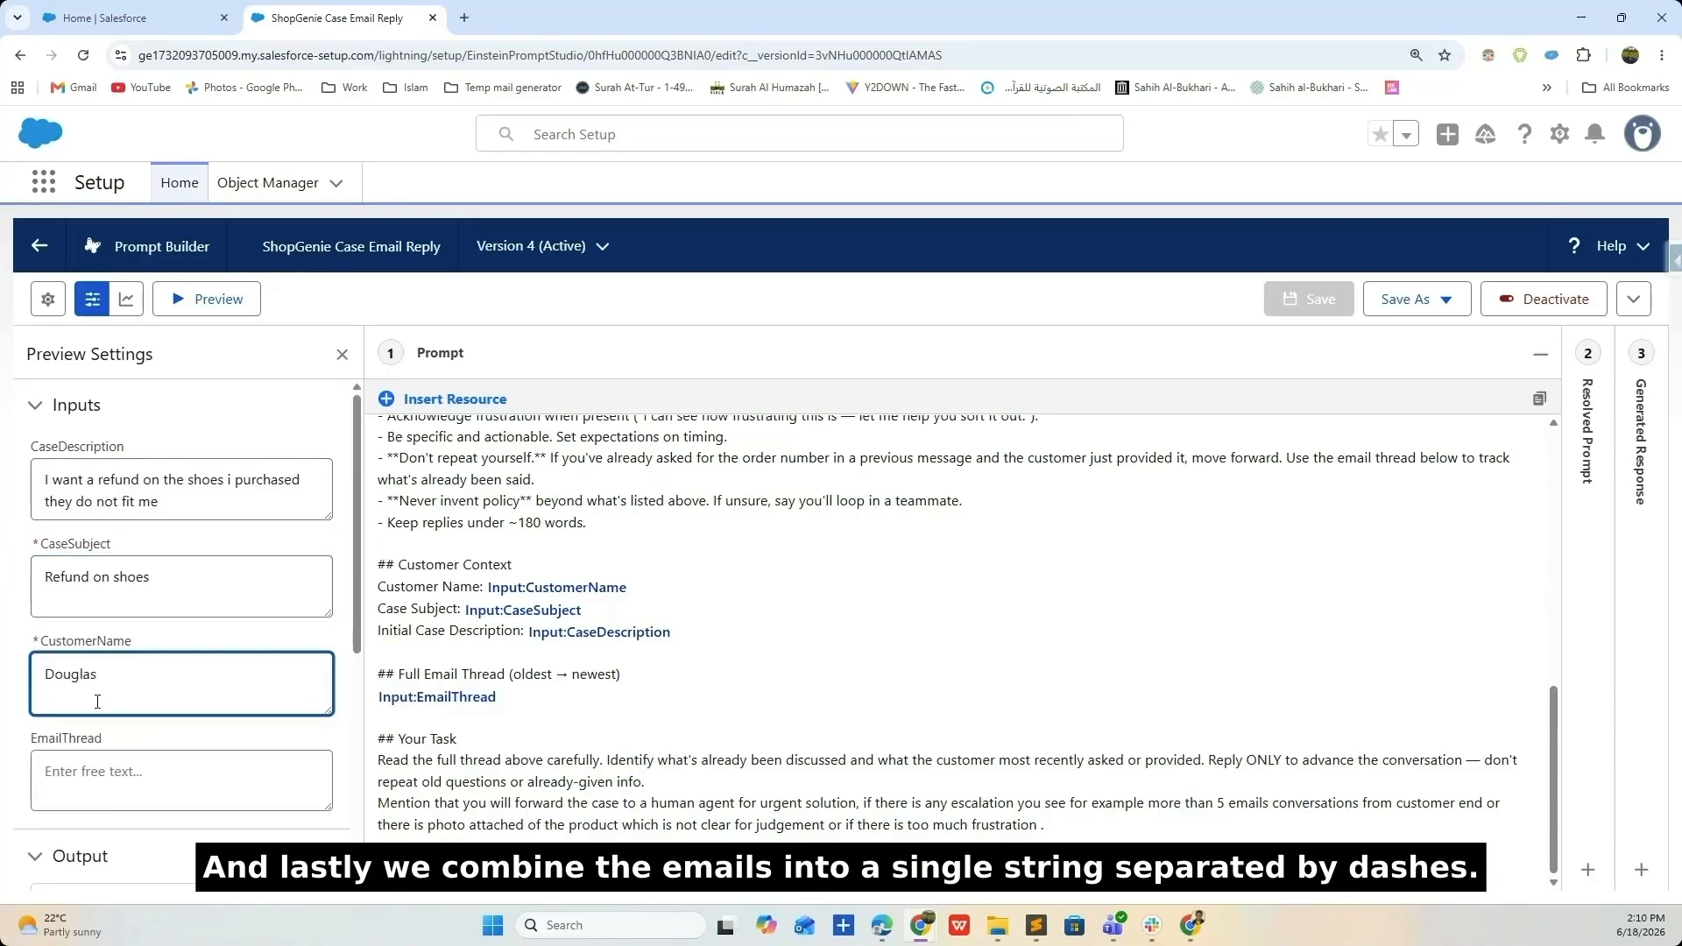
{"action": "scroll", "coordinate": [308, 687], "scroll_direction": "down", "scroll_amount": 2}
{"action": "scroll", "coordinate": [19, 669], "scroll_direction": "up", "scroll_amount": 2}
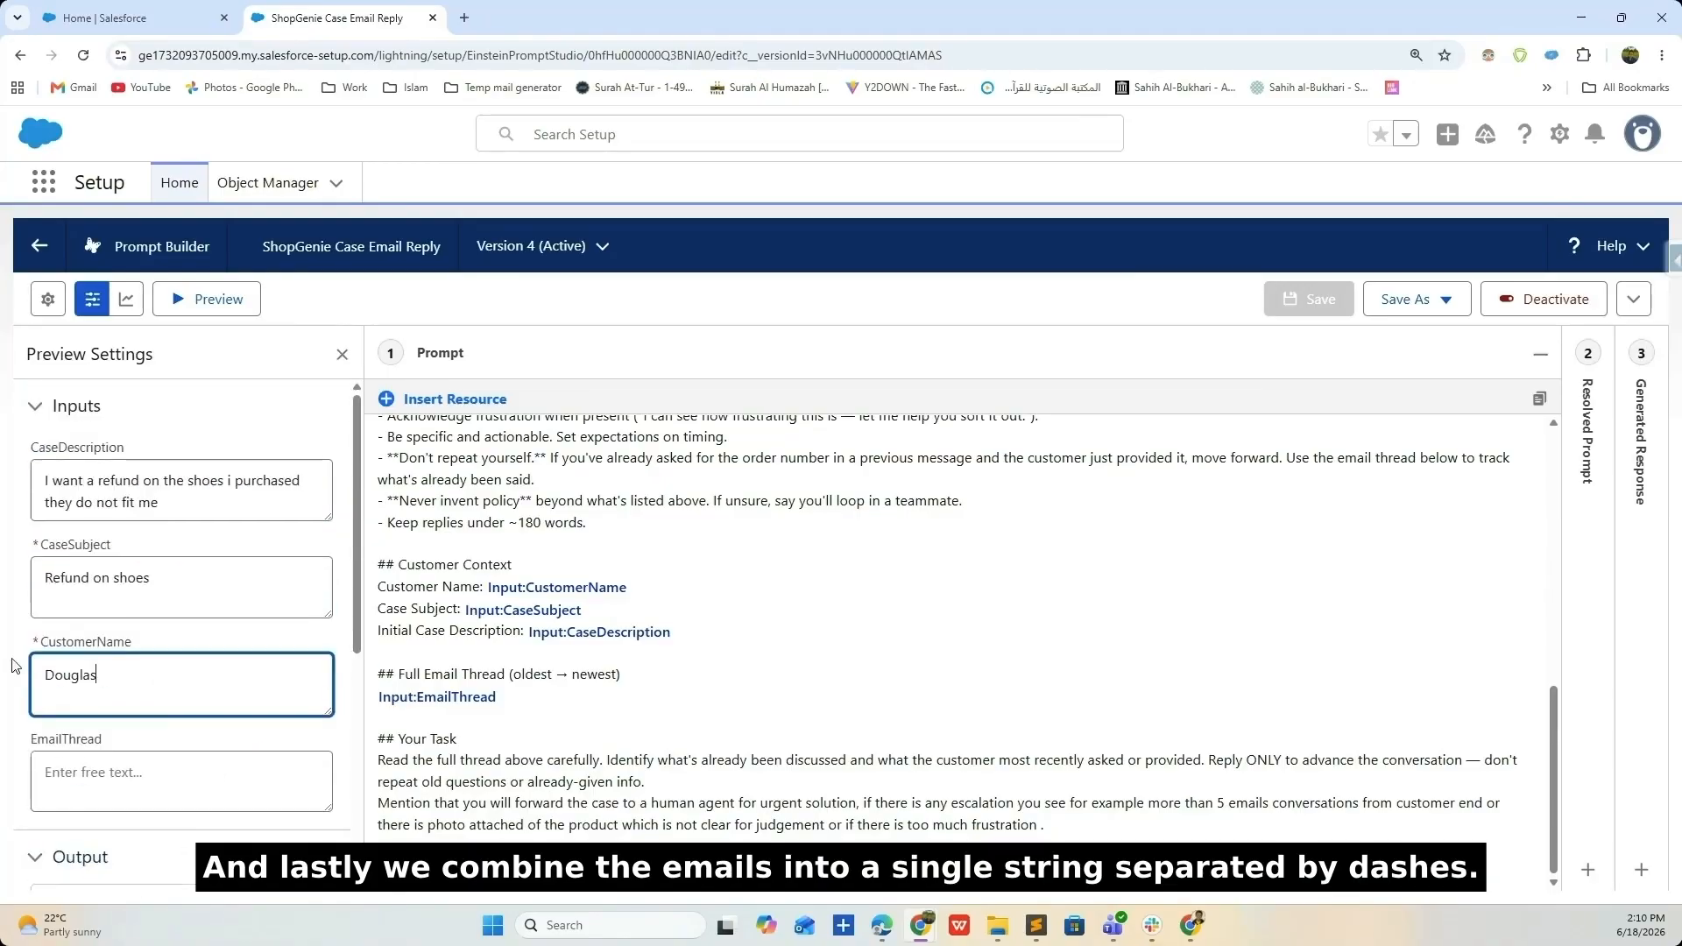
{"action": "scroll", "coordinate": [26, 666], "scroll_direction": "down", "scroll_amount": 2}
{"action": "scroll", "coordinate": [52, 614], "scroll_direction": "up", "scroll_amount": 2}
- Run the preview and select the generated refund reply email
{"action": "left_click", "coordinate": [205, 298]}
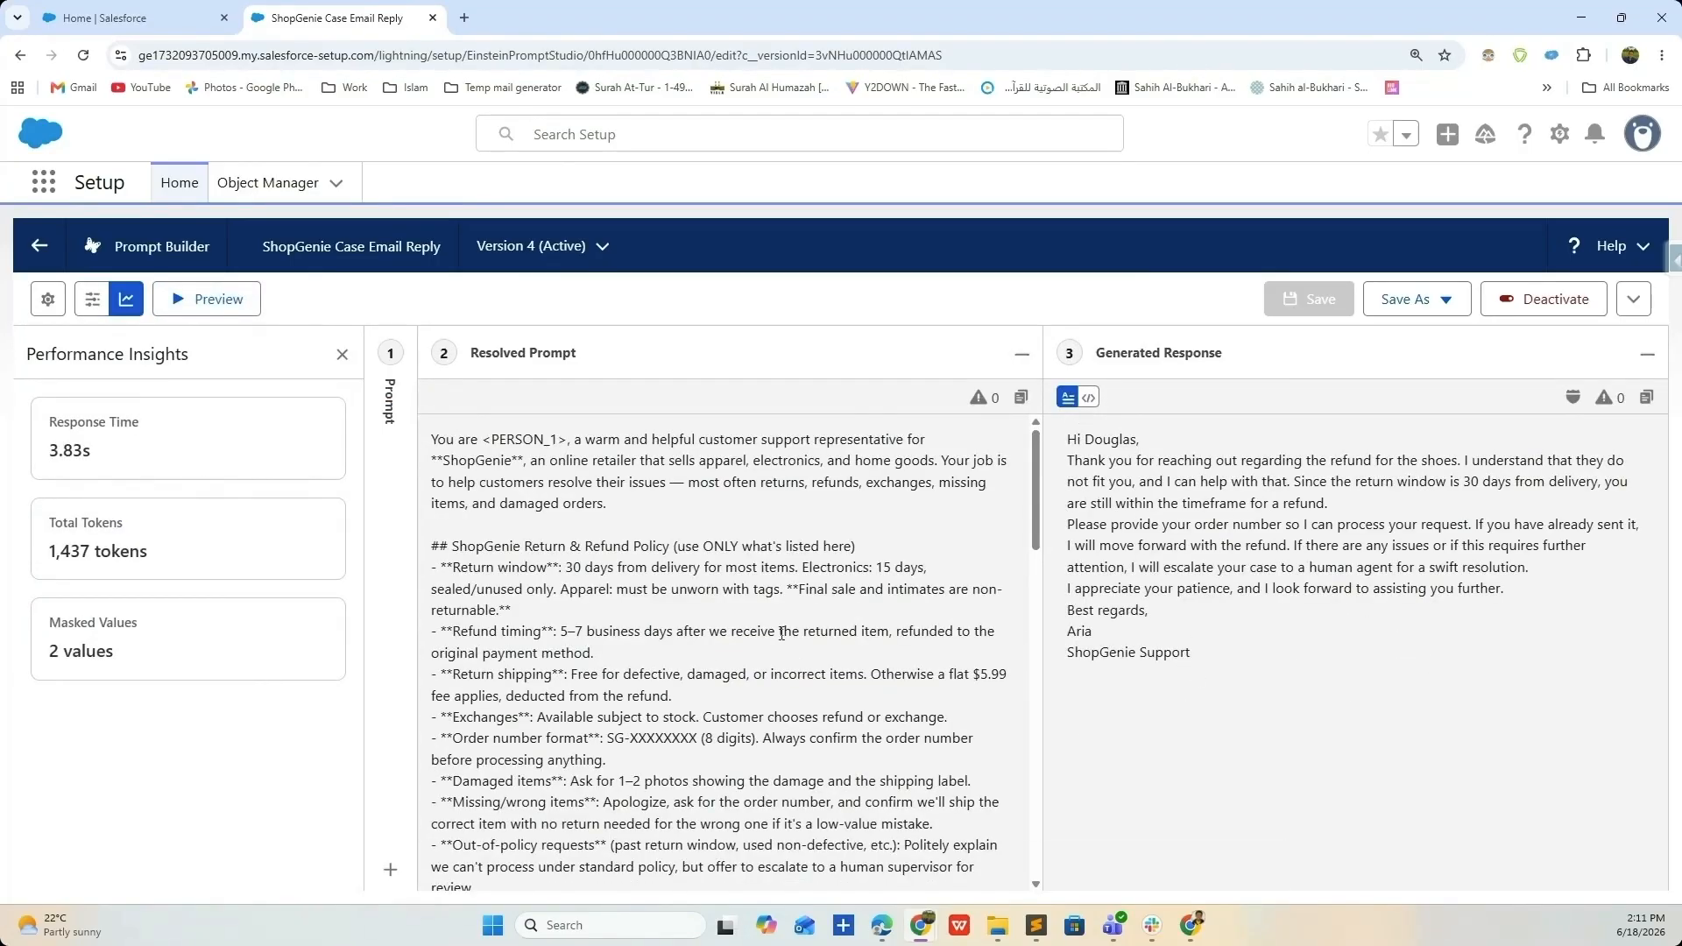
{"action": "scroll", "coordinate": [728, 613], "scroll_direction": "down", "scroll_amount": 10}
{"action": "left_click_drag", "start_coordinate": [1233, 655], "coordinate": [1063, 443]}
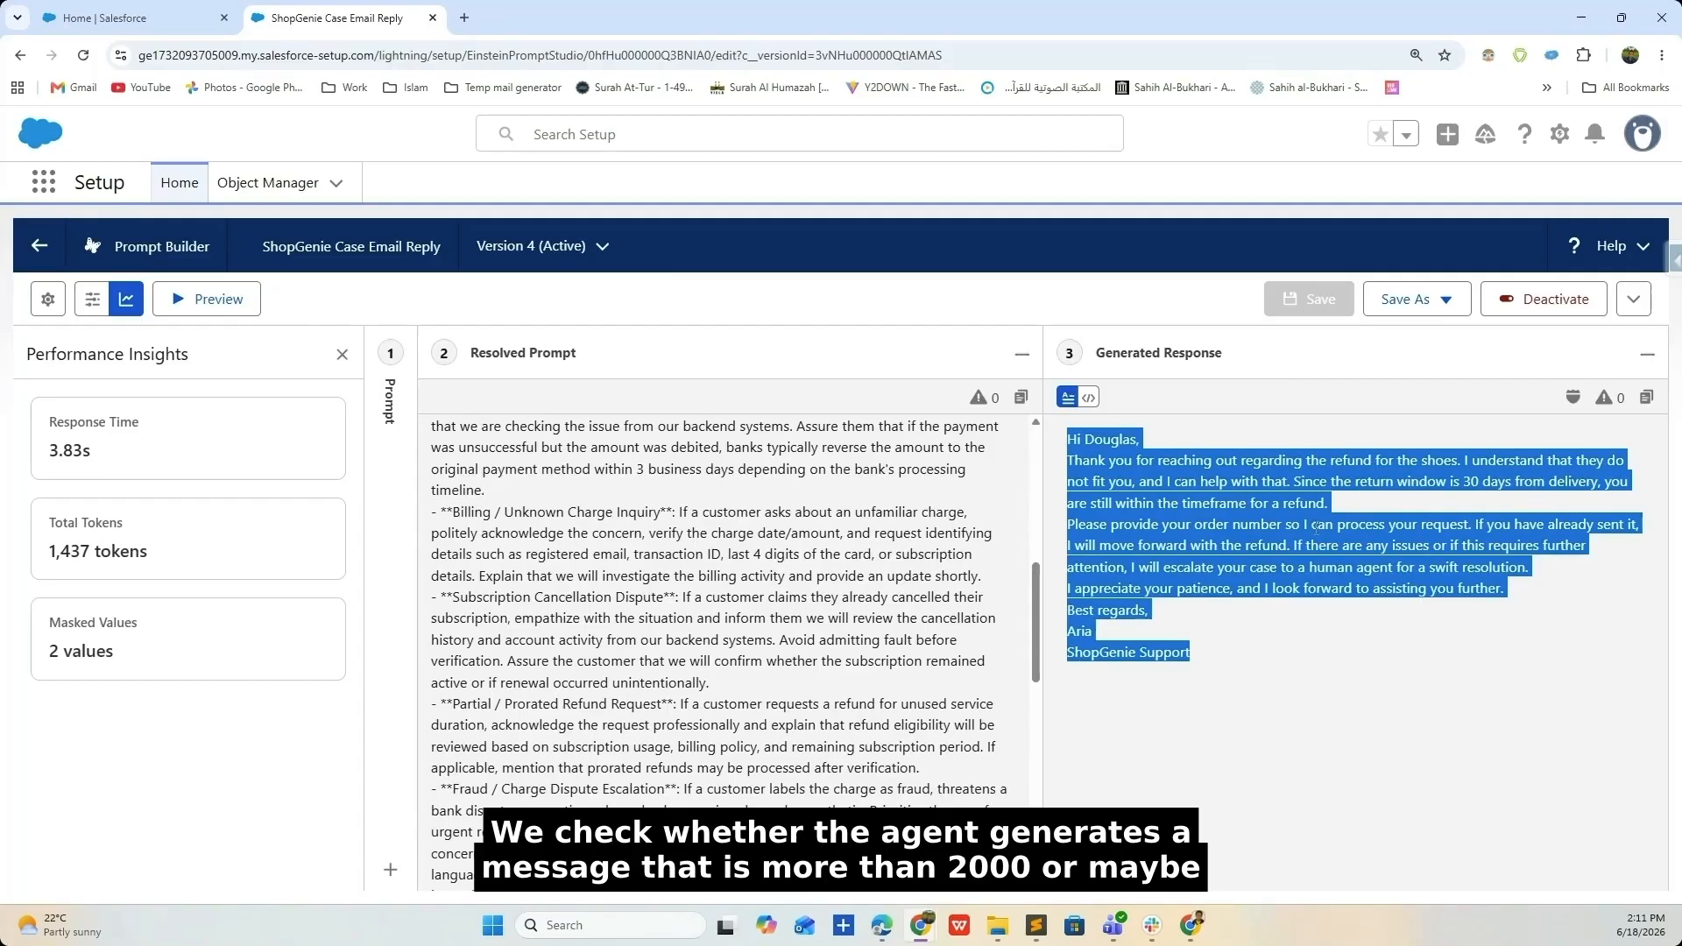
- Go to the Flows list, zoom in, and open the Eamil Reply With Service Cloud flow record
{"action": "left_click", "coordinate": [124, 13]}
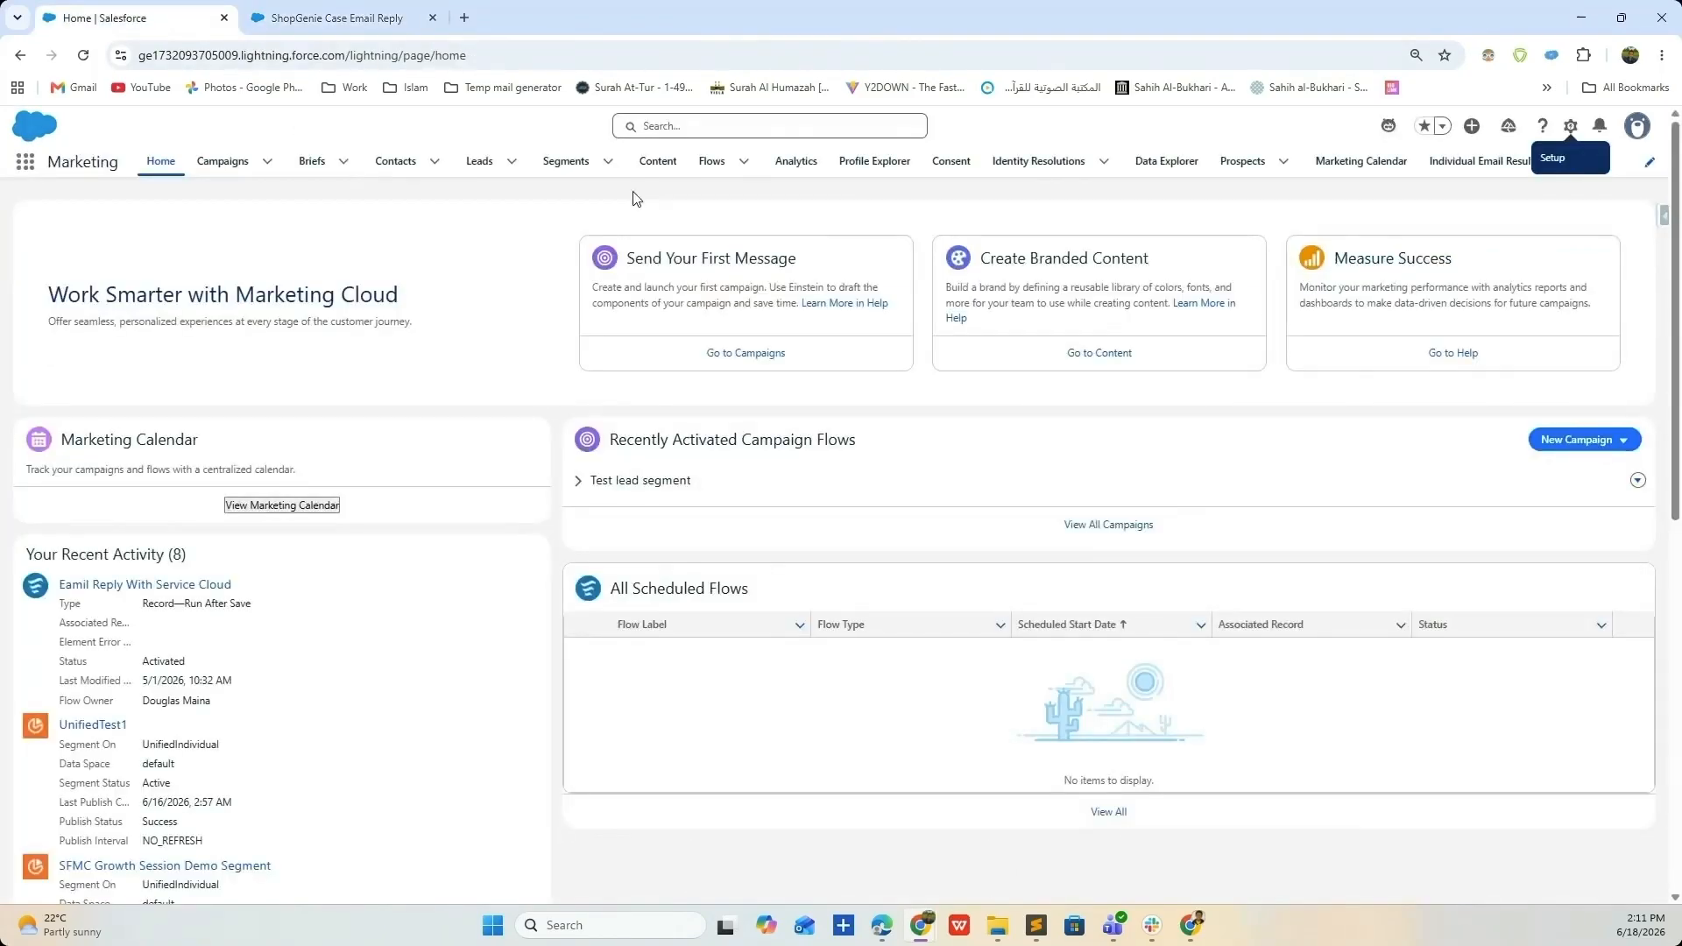
{"action": "left_click", "coordinate": [697, 167]}
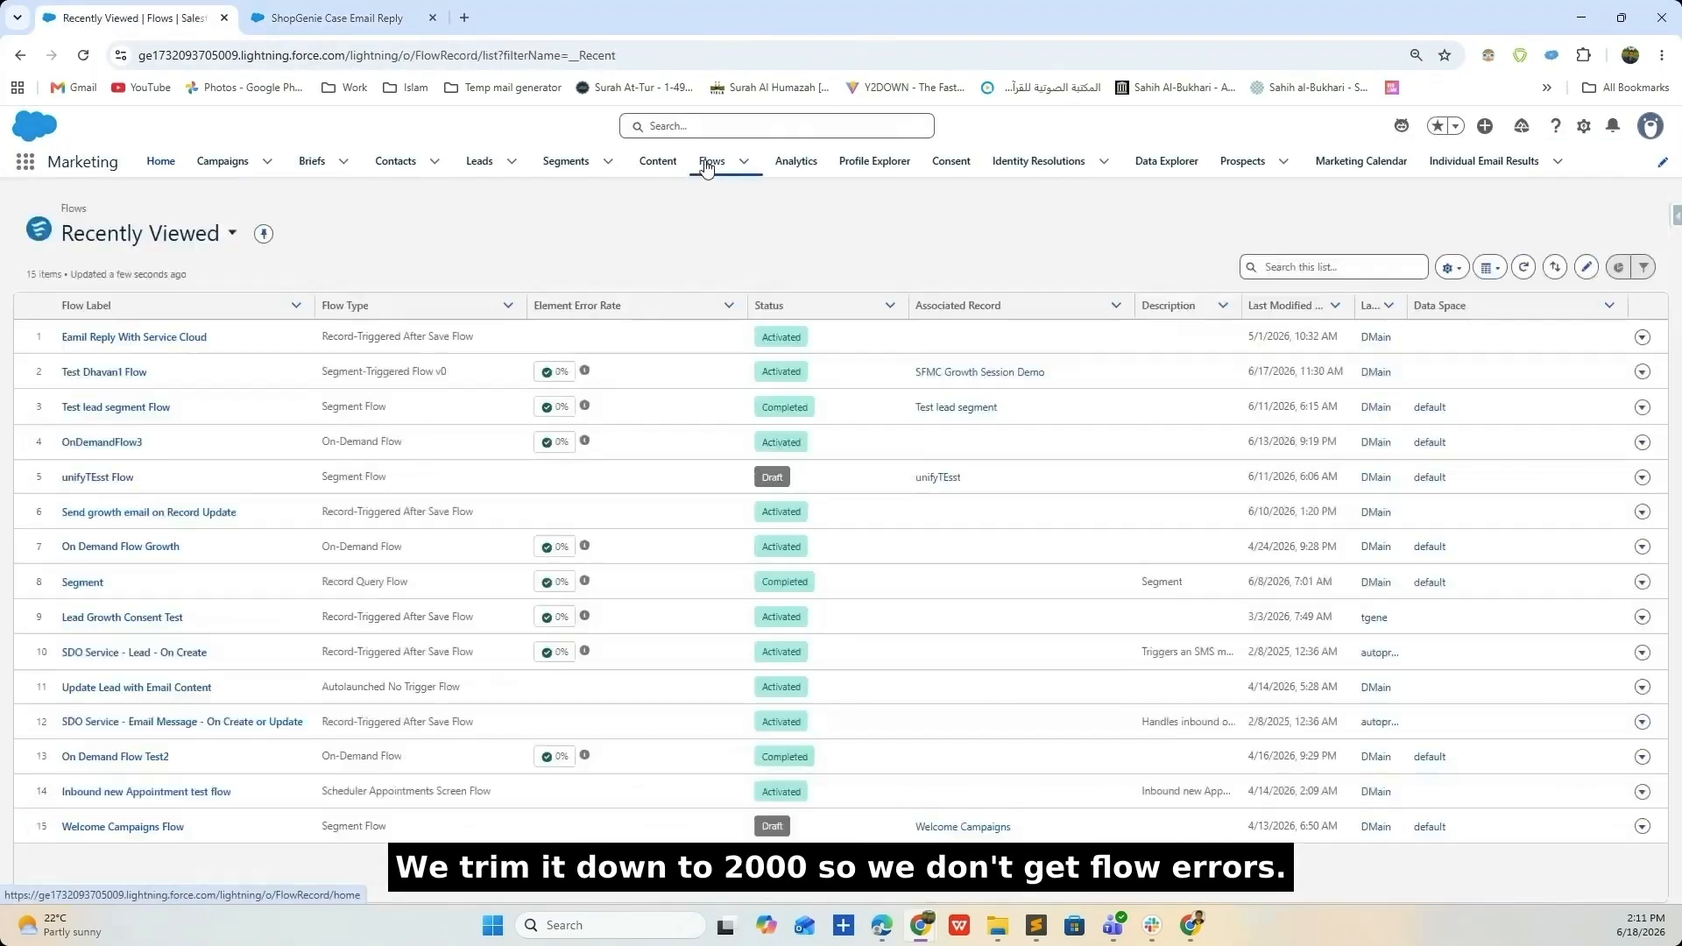
{"action": "left_click", "coordinate": [1662, 55]}
{"action": "left_click", "coordinate": [1615, 407]}
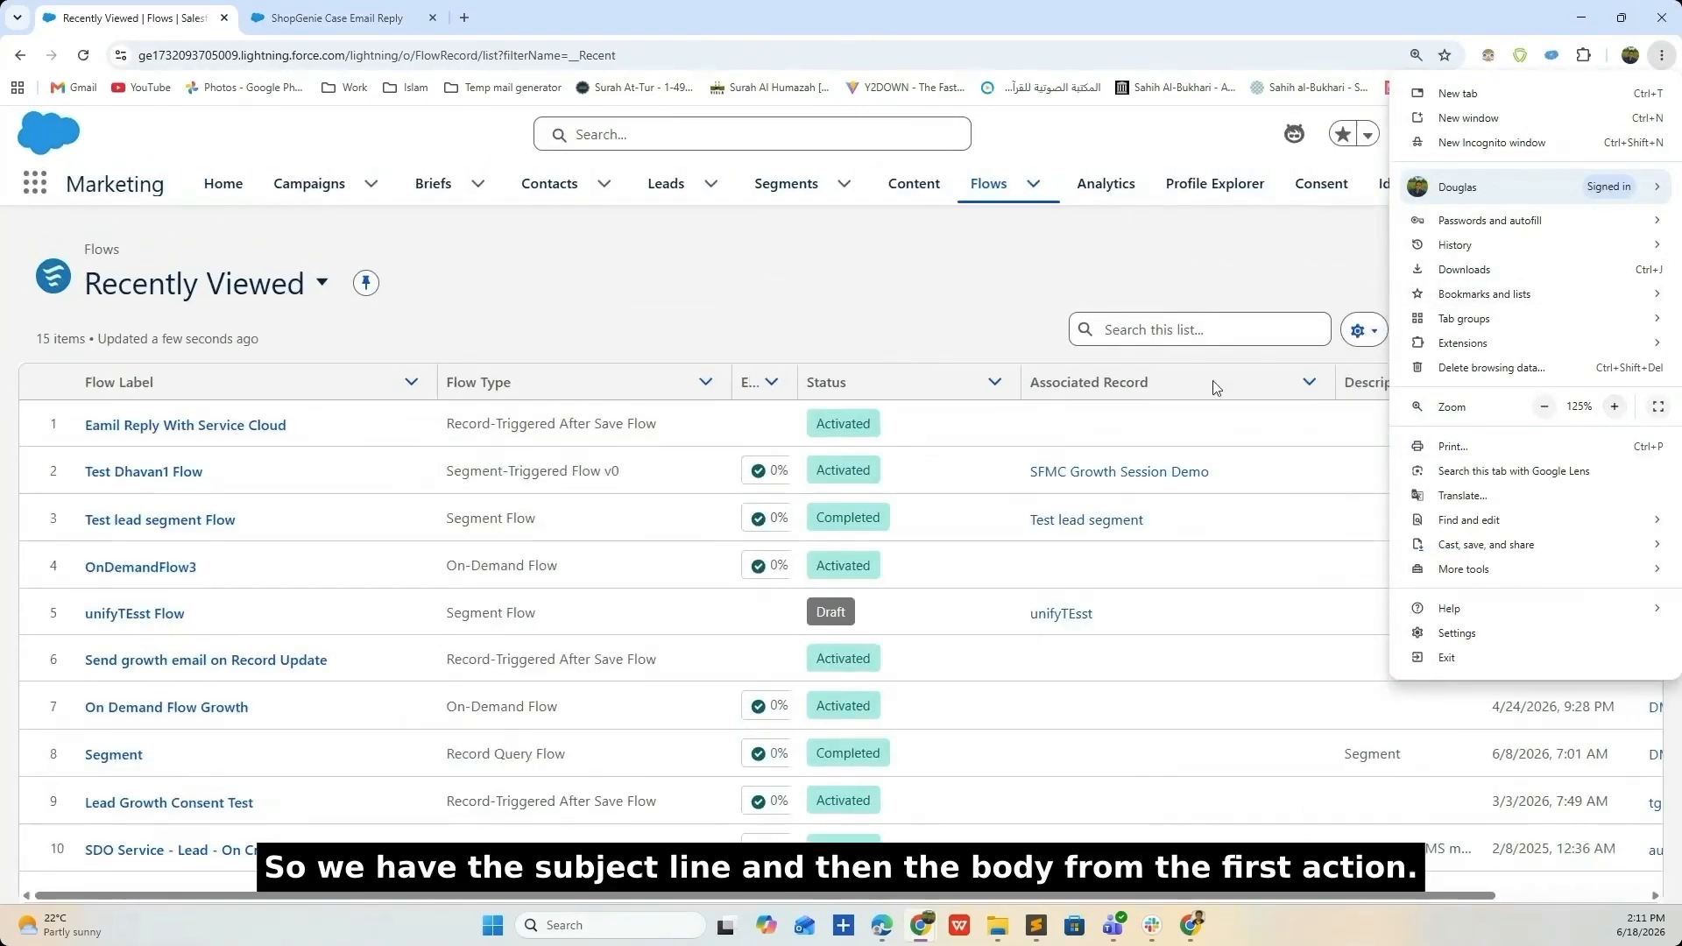
{"action": "left_click", "coordinate": [354, 404]}
{"action": "left_click", "coordinate": [154, 426]}
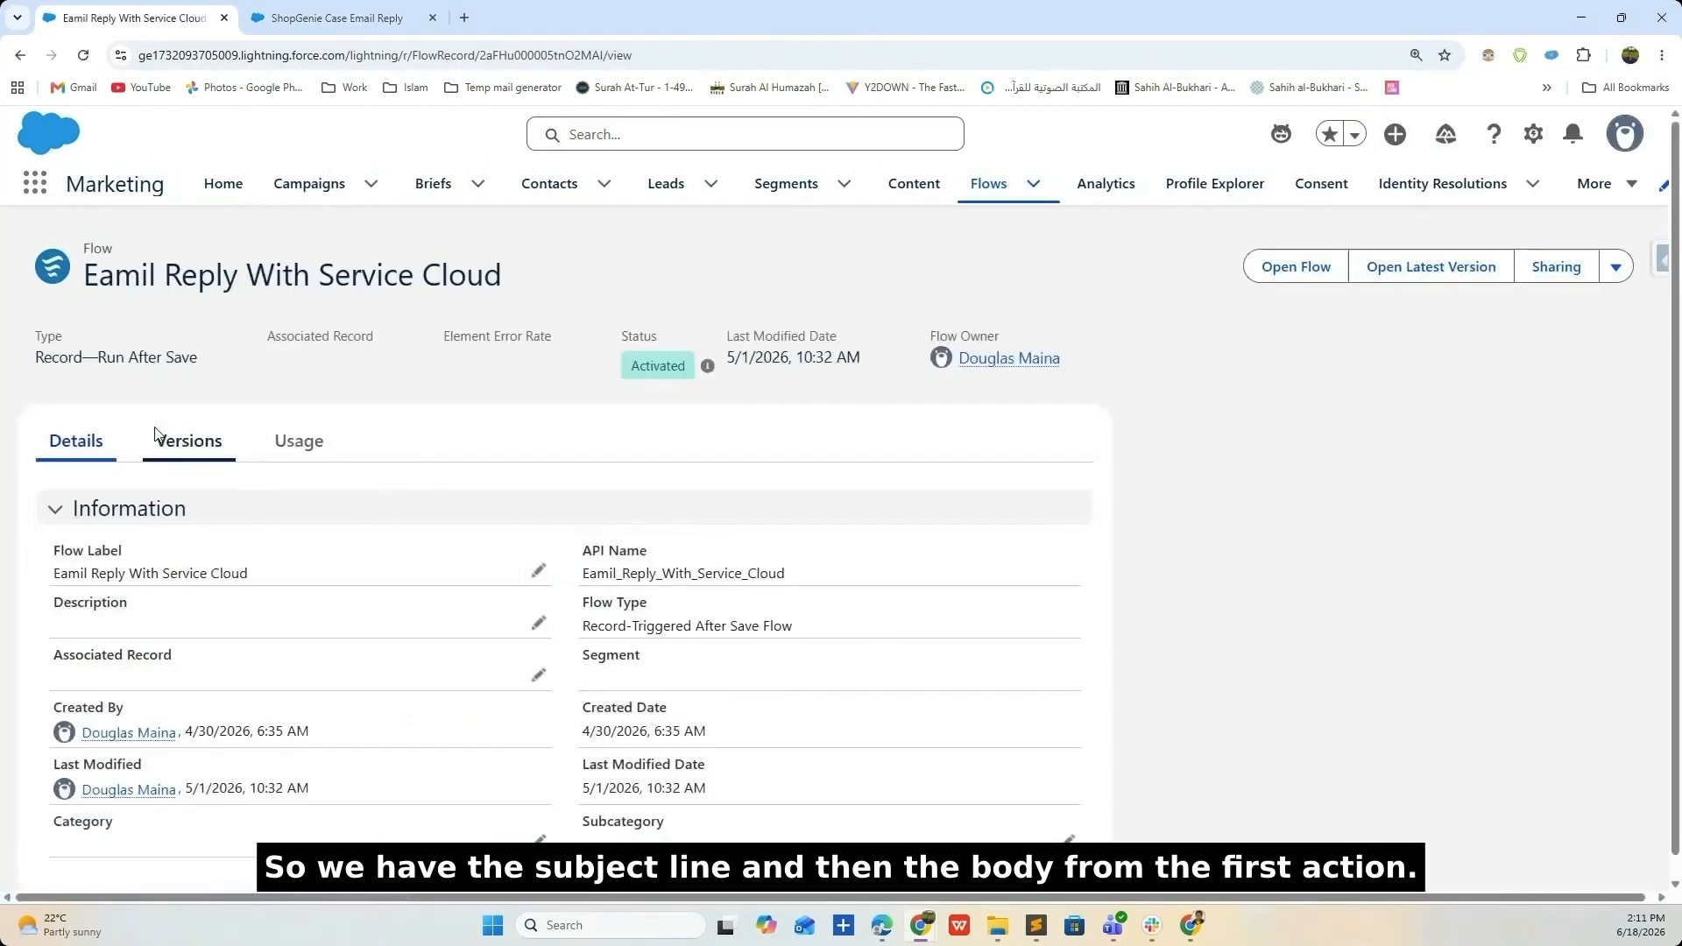
- Inspect the Format Case Emails action in Flow Builder, then launch the Developer Console
{"action": "left_click", "coordinate": [1275, 273]}
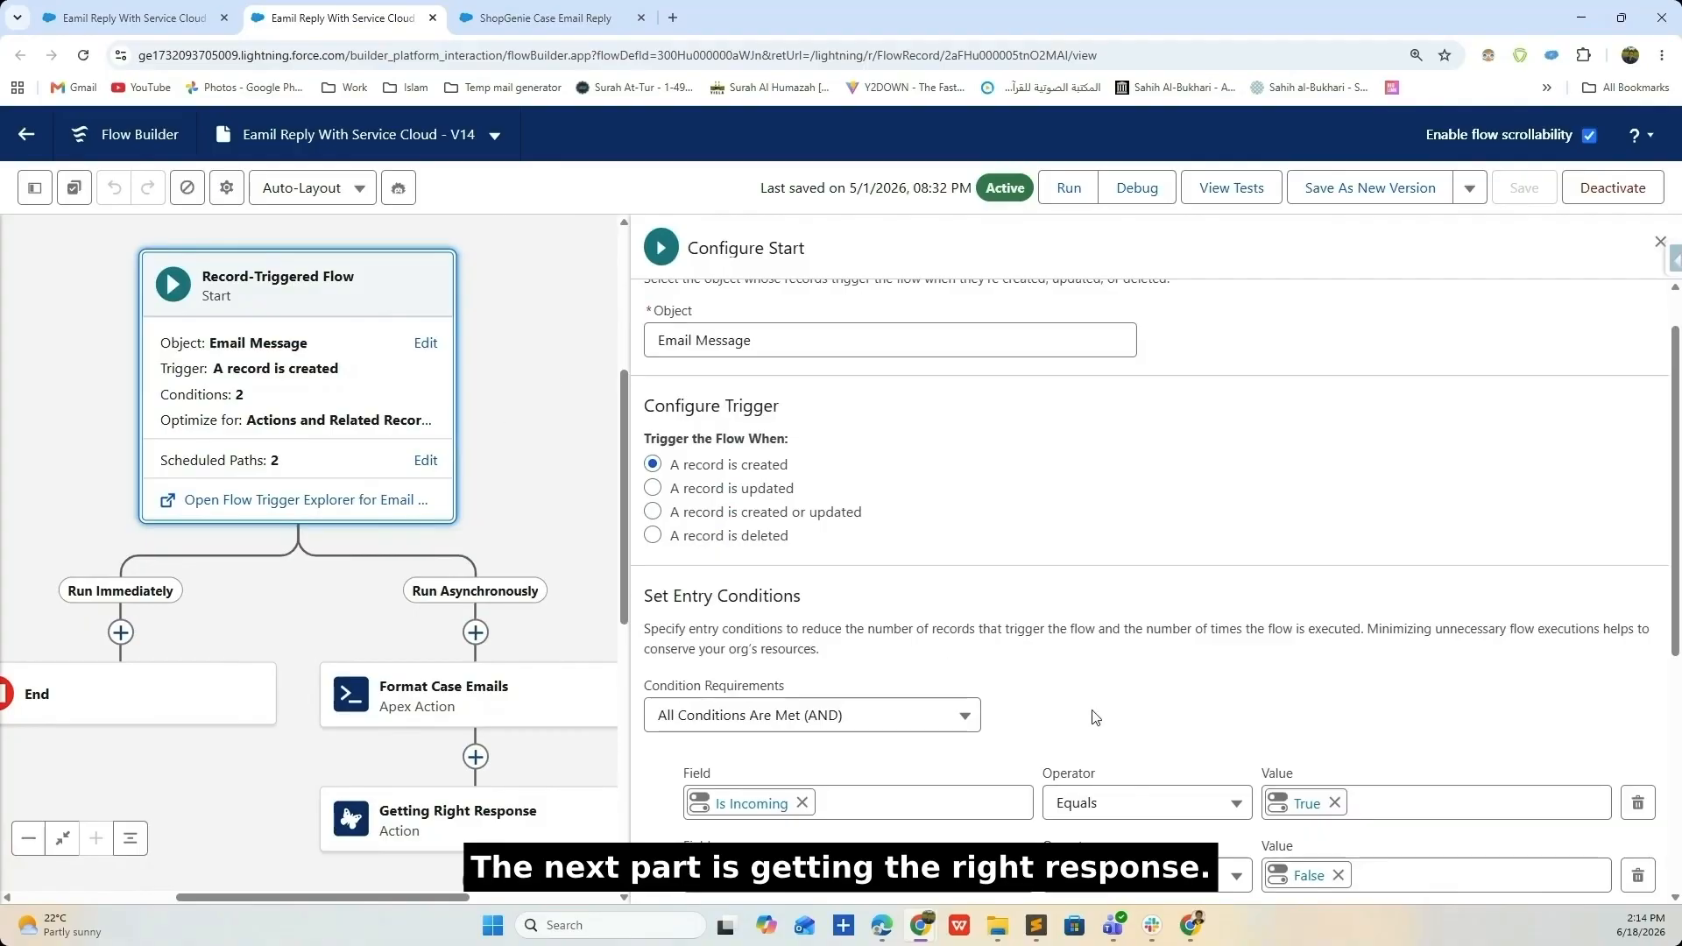
{"action": "scroll", "coordinate": [1096, 718], "scroll_direction": "down", "scroll_amount": 2}
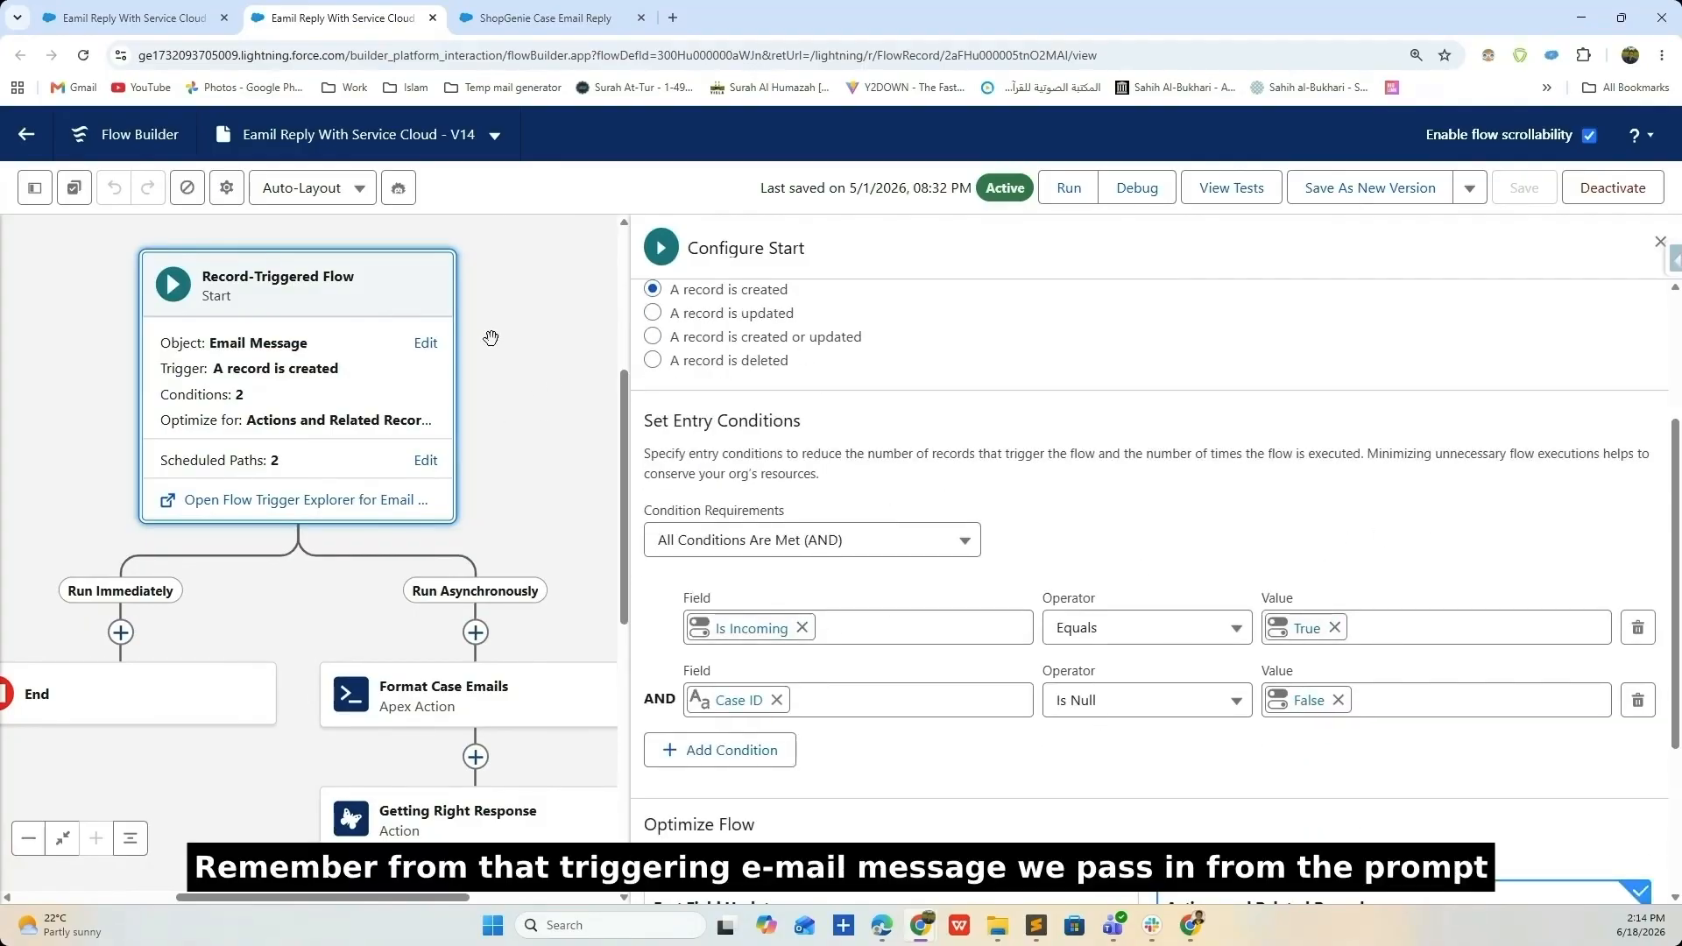
{"action": "scroll", "coordinate": [972, 654], "scroll_direction": "down", "scroll_amount": 3}
{"action": "scroll", "coordinate": [458, 567], "scroll_direction": "down", "scroll_amount": 3}
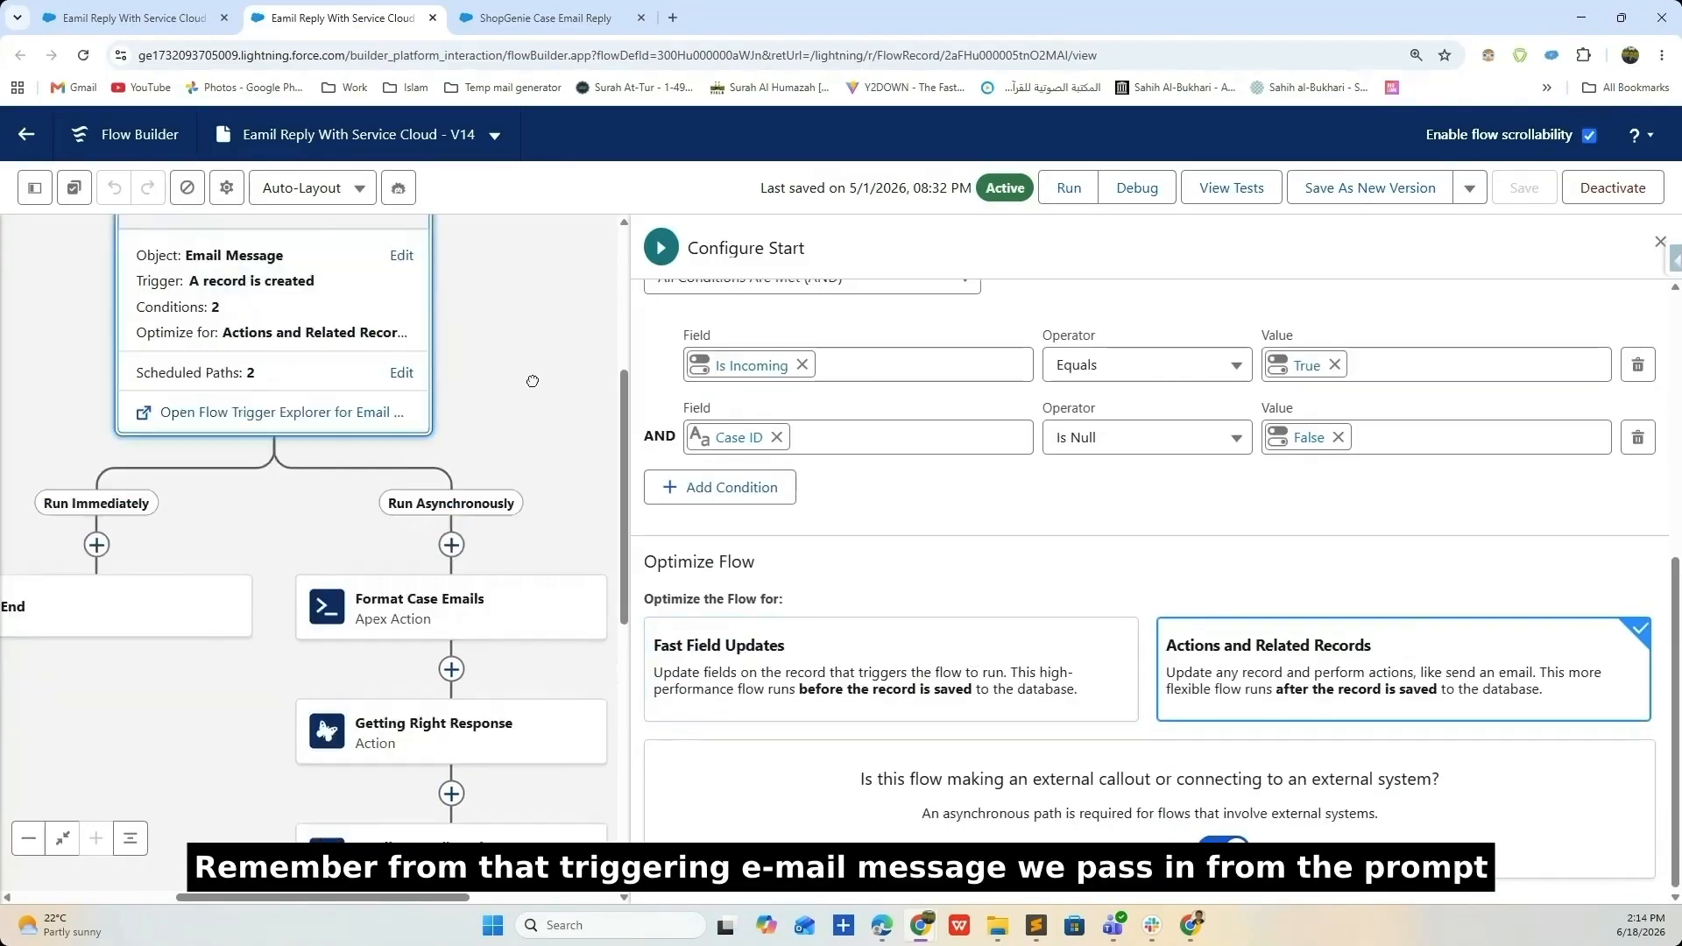
{"action": "left_click", "coordinate": [420, 430]}
{"action": "scroll", "coordinate": [1197, 417], "scroll_direction": "down", "scroll_amount": 1}
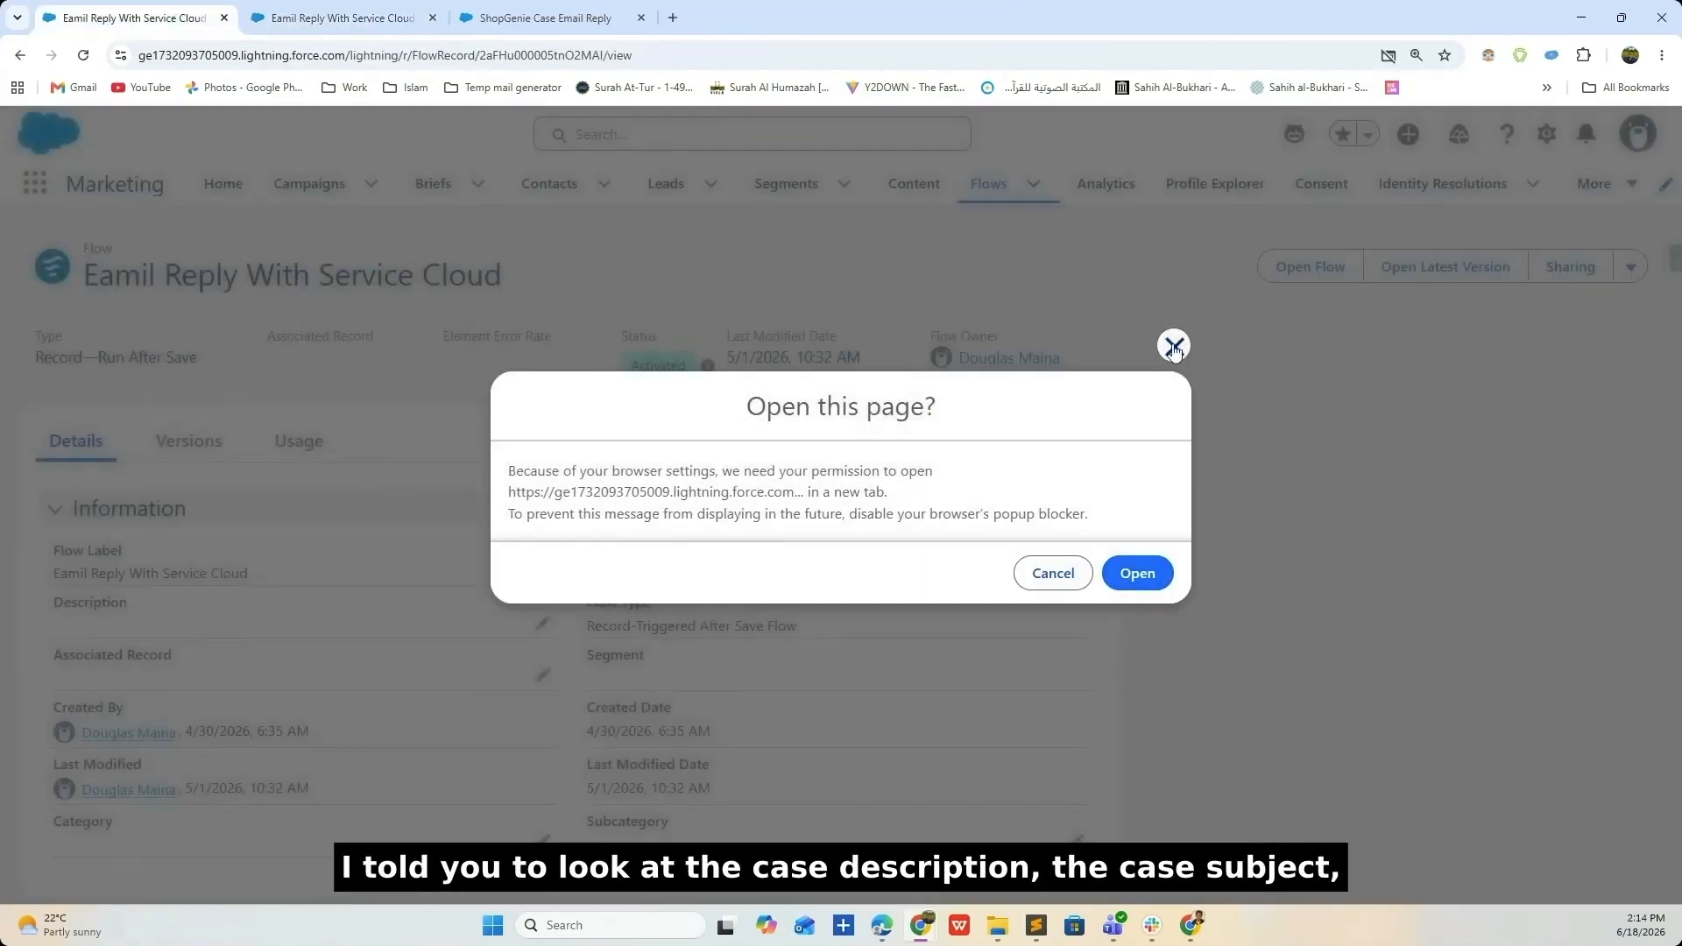
{"action": "left_click", "coordinate": [1054, 574]}
{"action": "left_click", "coordinate": [1437, 576]}
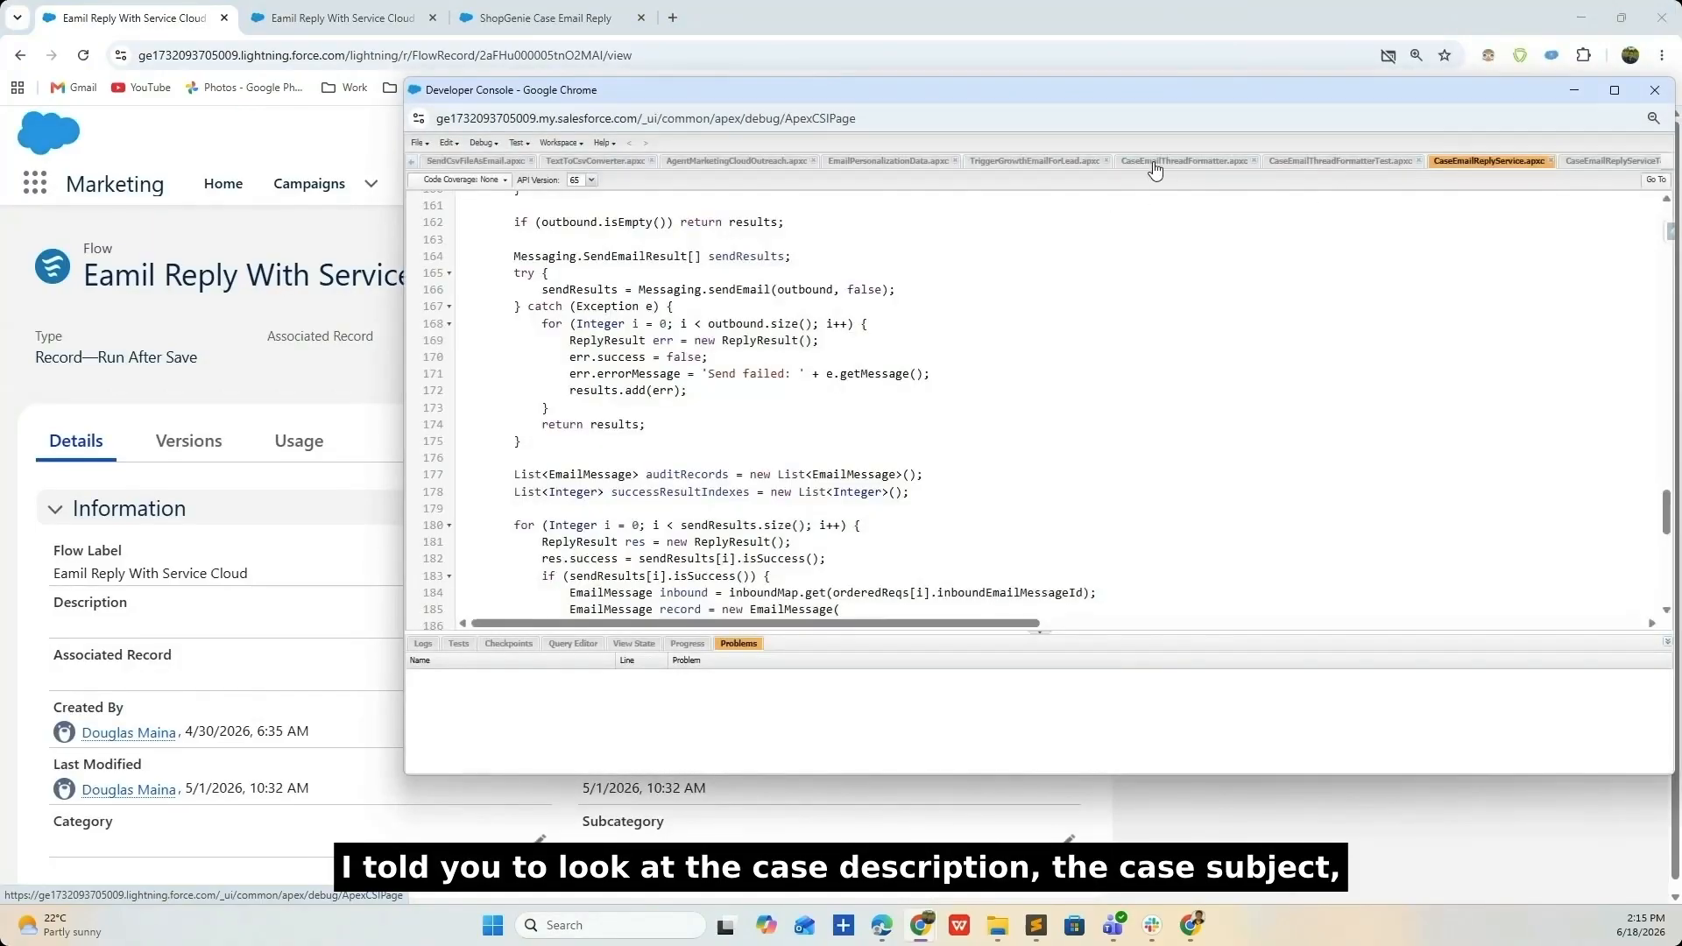
- Open the CaseEmailThreadFormatter class and maximize the Developer Console window
{"action": "left_click", "coordinate": [1155, 169]}
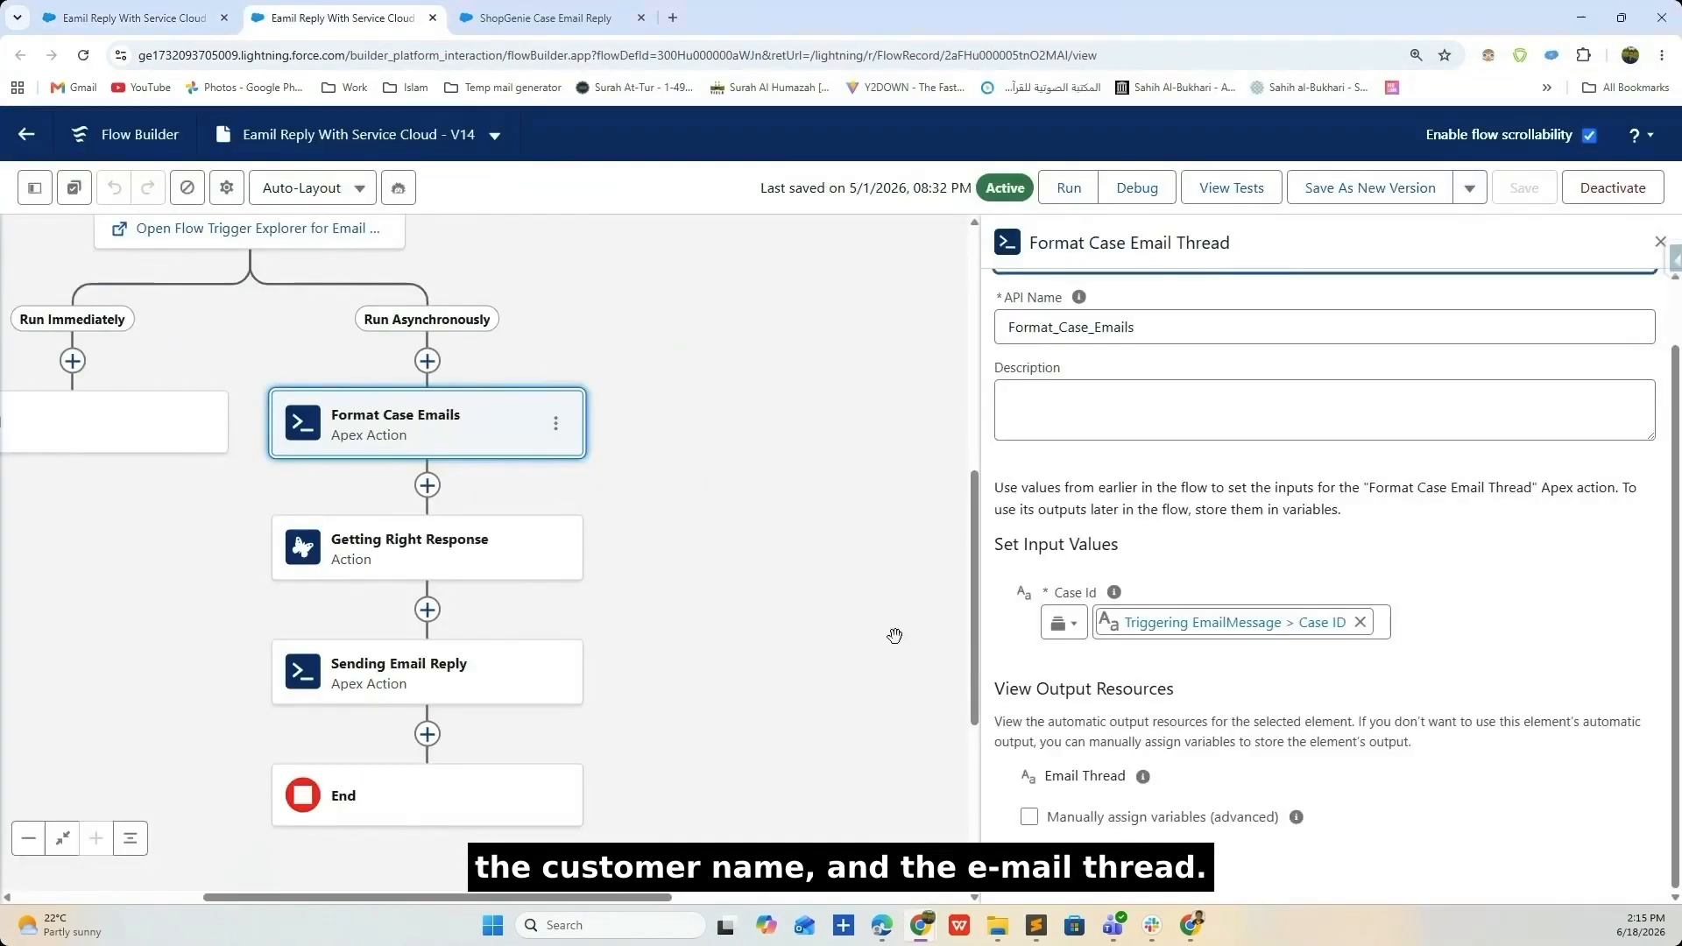
{"action": "left_click_drag", "start_coordinate": [1532, 487], "coordinate": [1369, 487]}
{"action": "mouse_move", "coordinate": [921, 925]}
{"action": "left_click", "coordinate": [1299, 832]}
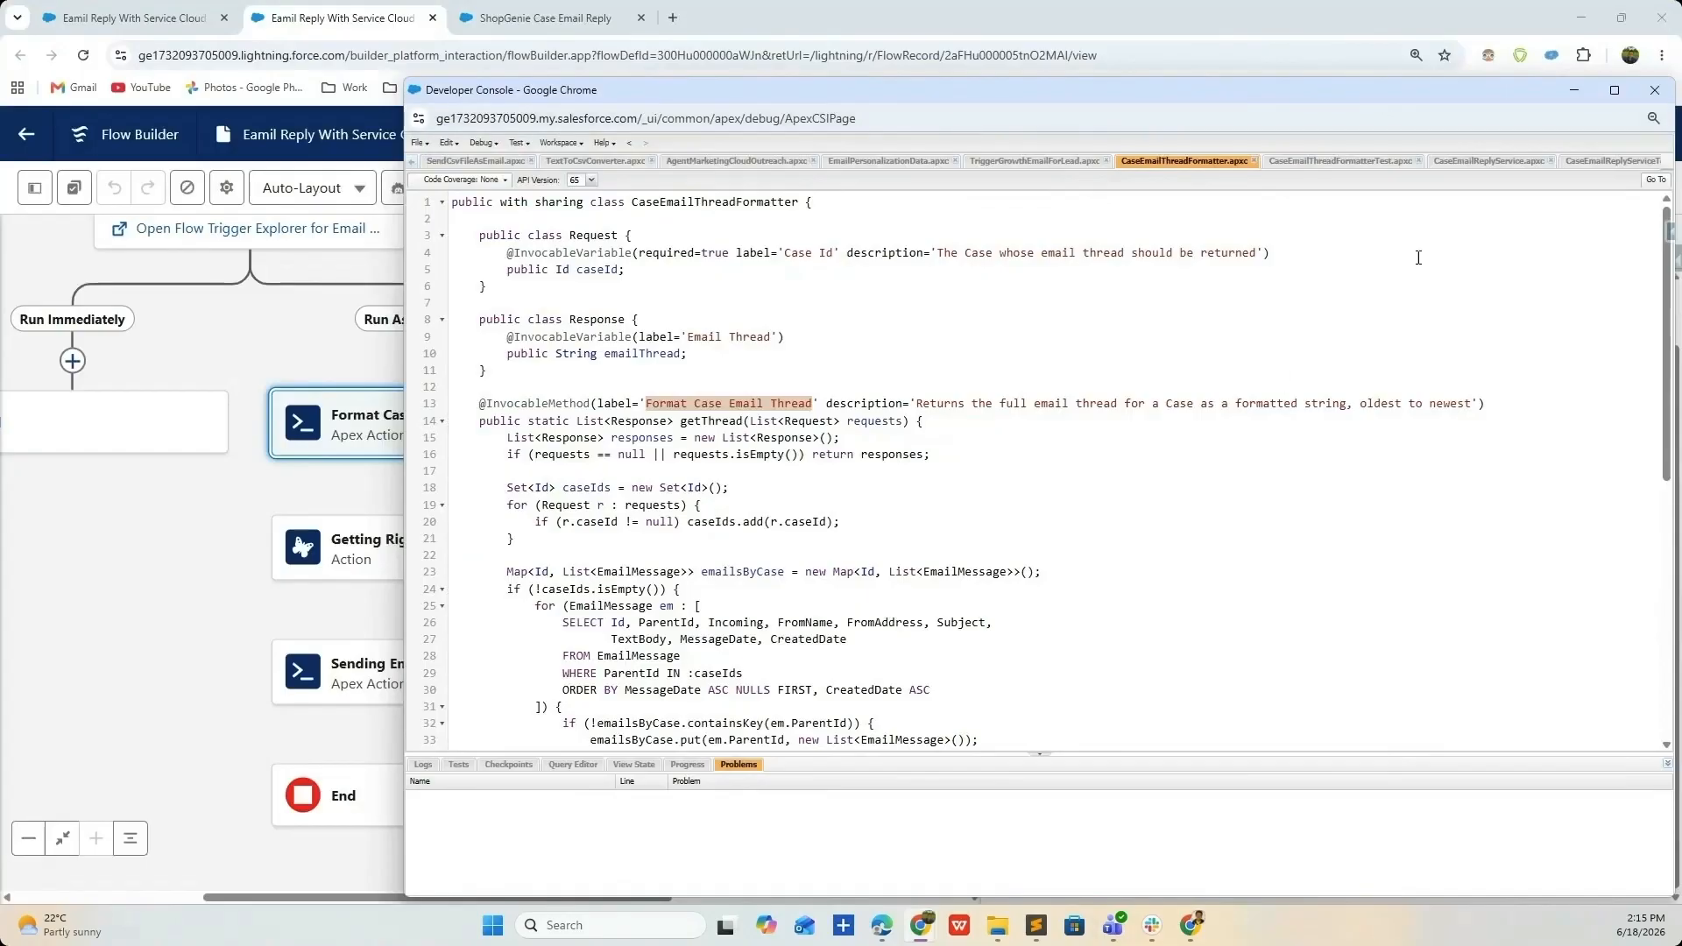
{"action": "left_click_drag", "start_coordinate": [1224, 89], "coordinate": [965, 98]}
{"action": "left_click", "coordinate": [1364, 98]}
- Scroll through the CaseEmailThreadFormatter class code
{"action": "scroll", "coordinate": [1023, 358], "scroll_direction": "up", "scroll_amount": 2}
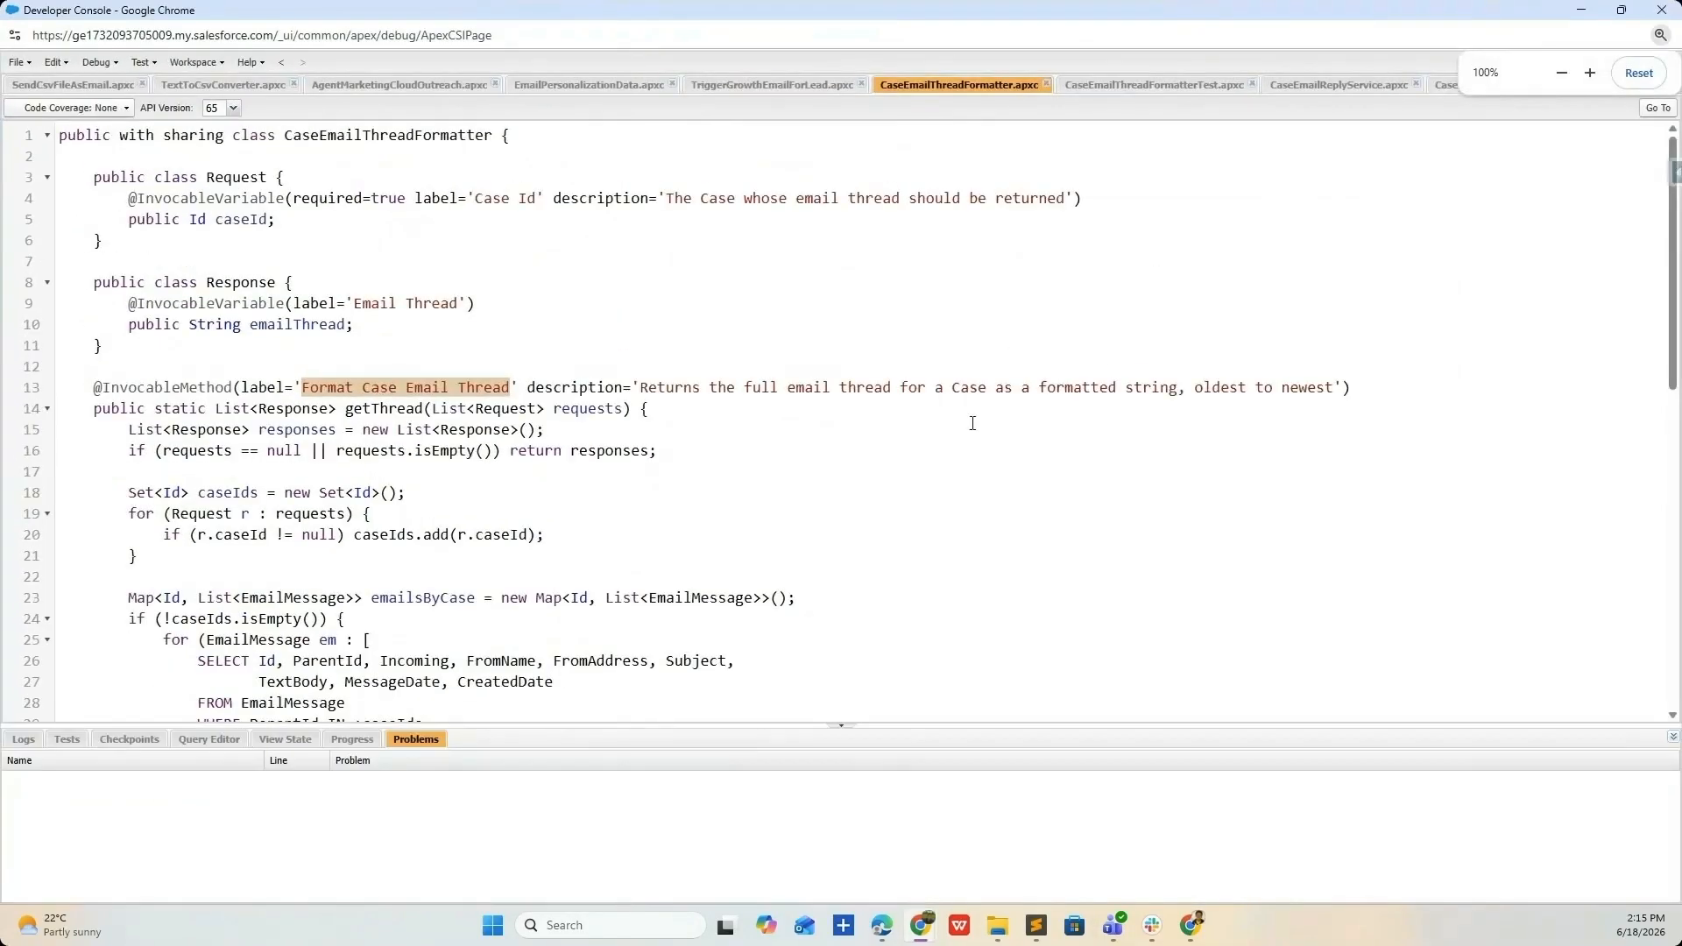
{"action": "scroll", "coordinate": [1008, 368], "scroll_direction": "down", "scroll_amount": 2}
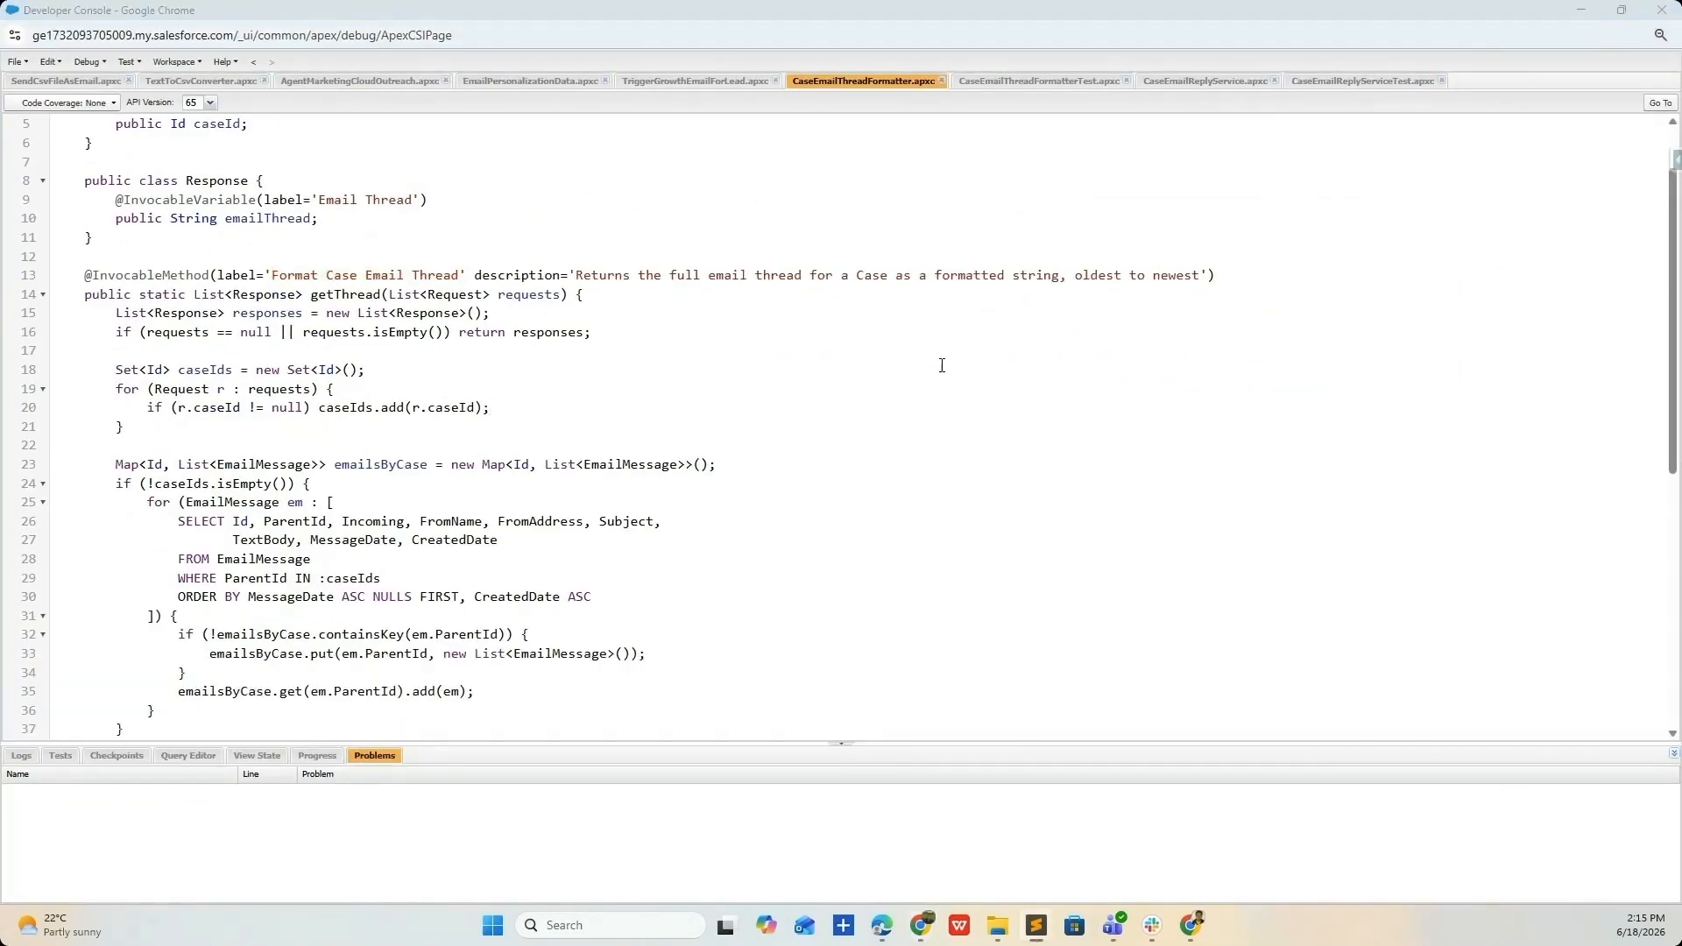
{"action": "scroll", "coordinate": [701, 438], "scroll_direction": "up", "scroll_amount": 2}
{"action": "scroll", "coordinate": [429, 373], "scroll_direction": "down", "scroll_amount": 2}
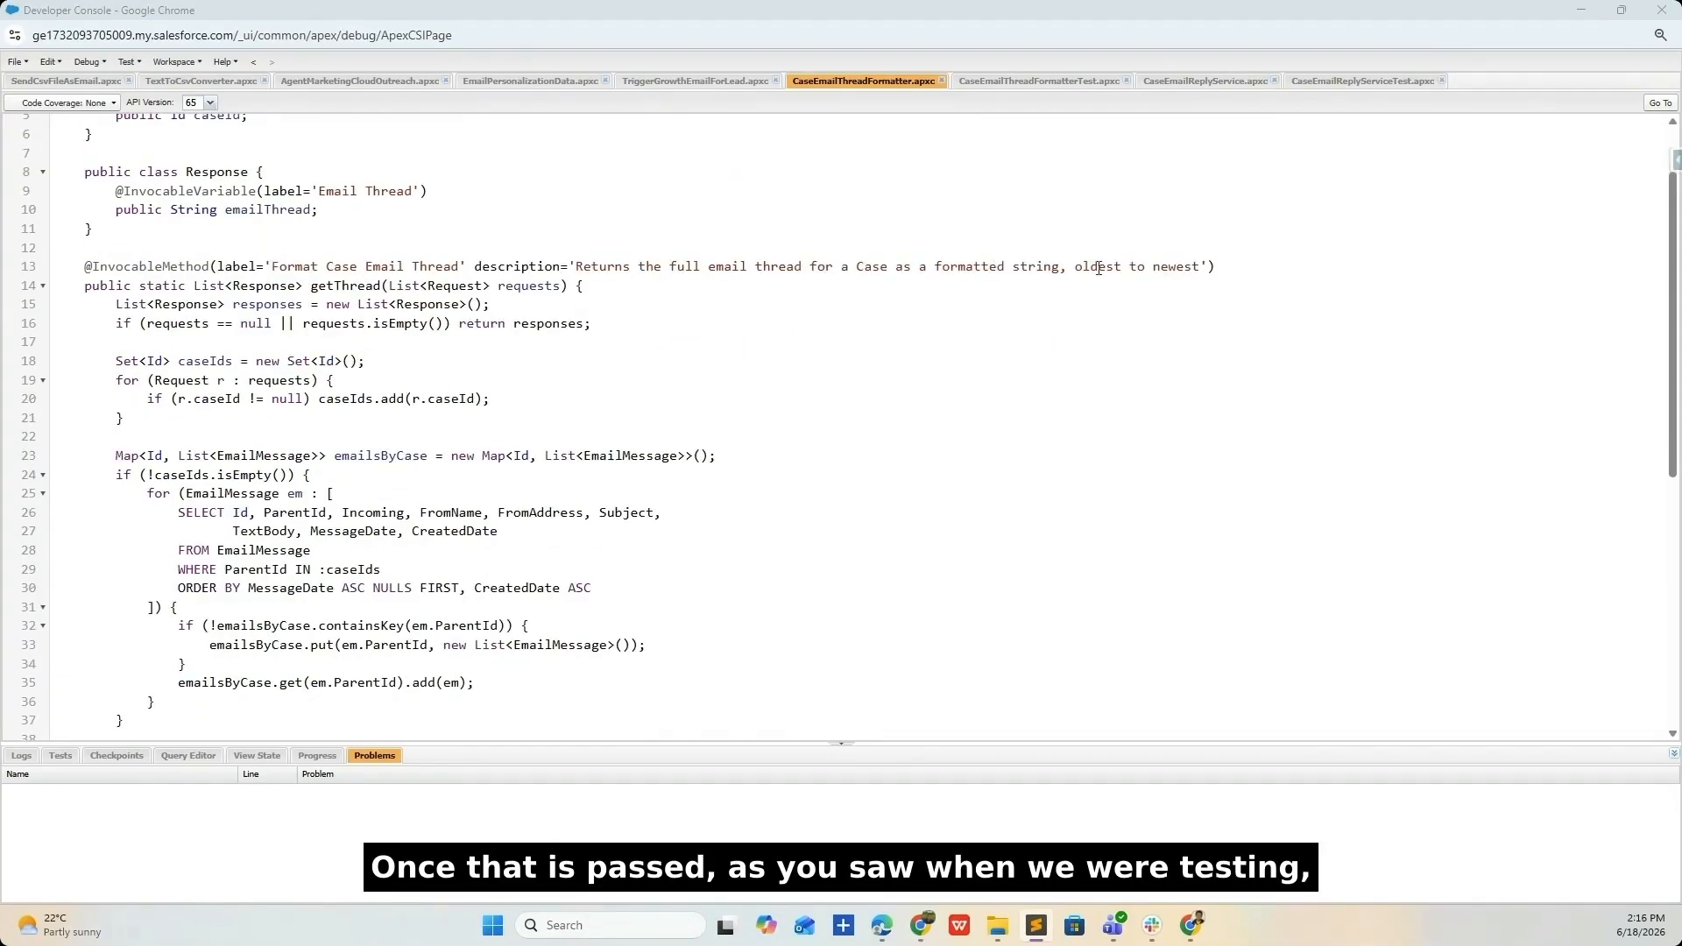
{"action": "scroll", "coordinate": [849, 525], "scroll_direction": "down", "scroll_amount": 2}
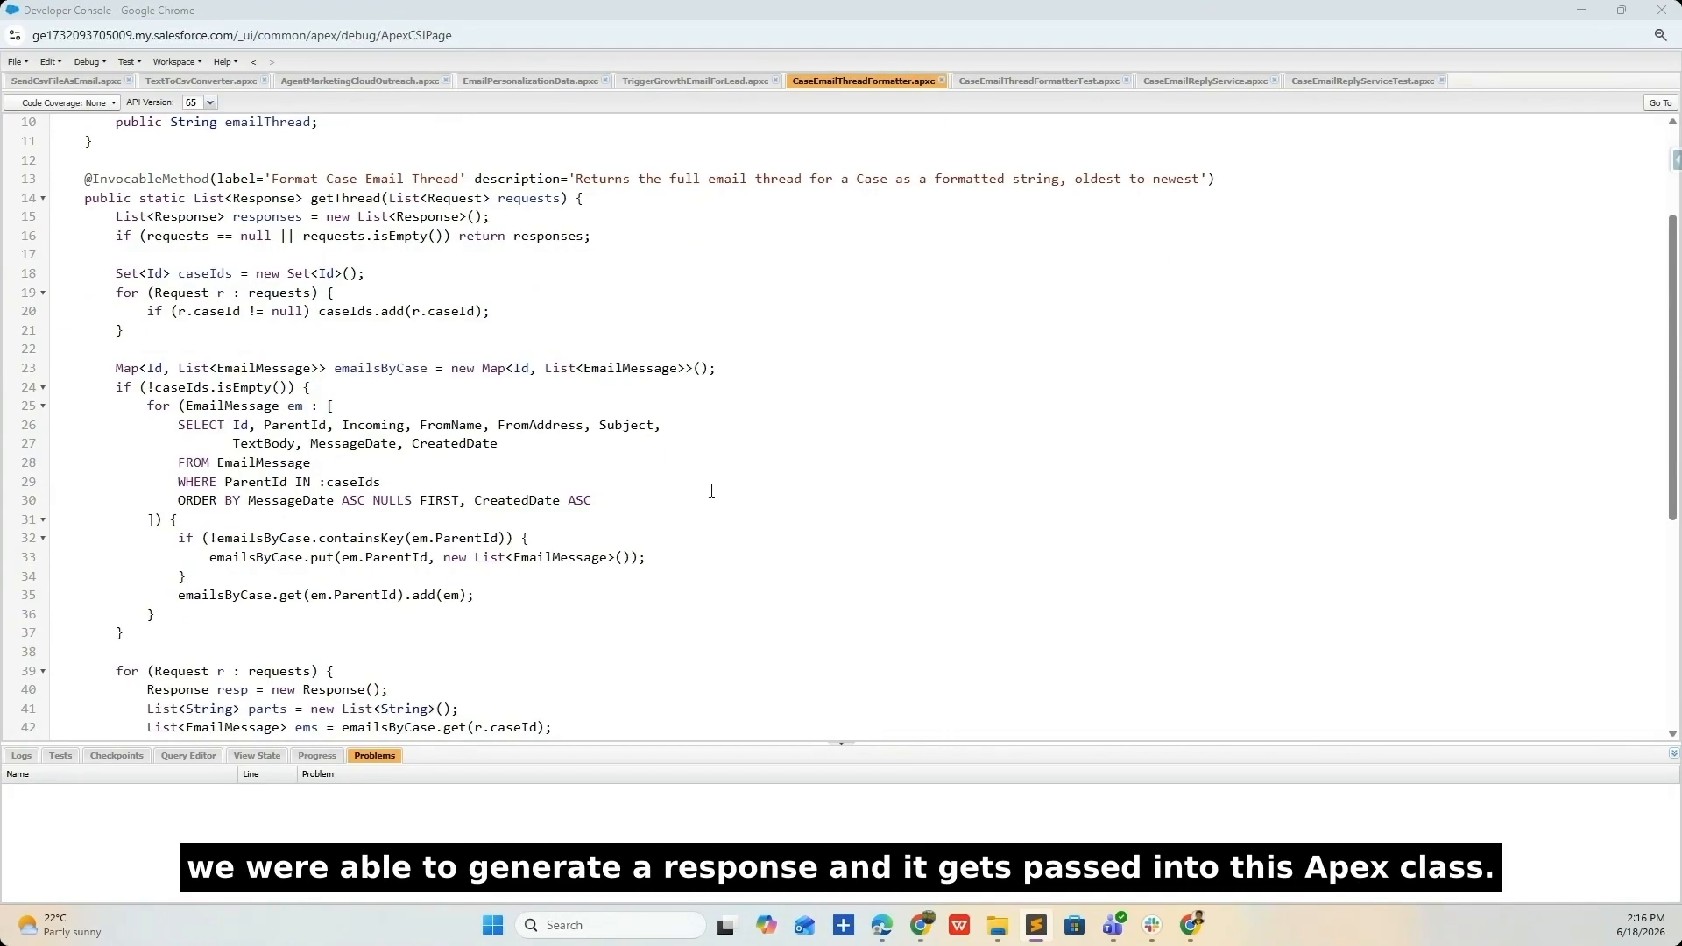
{"action": "scroll", "coordinate": [712, 491], "scroll_direction": "down", "scroll_amount": 5}
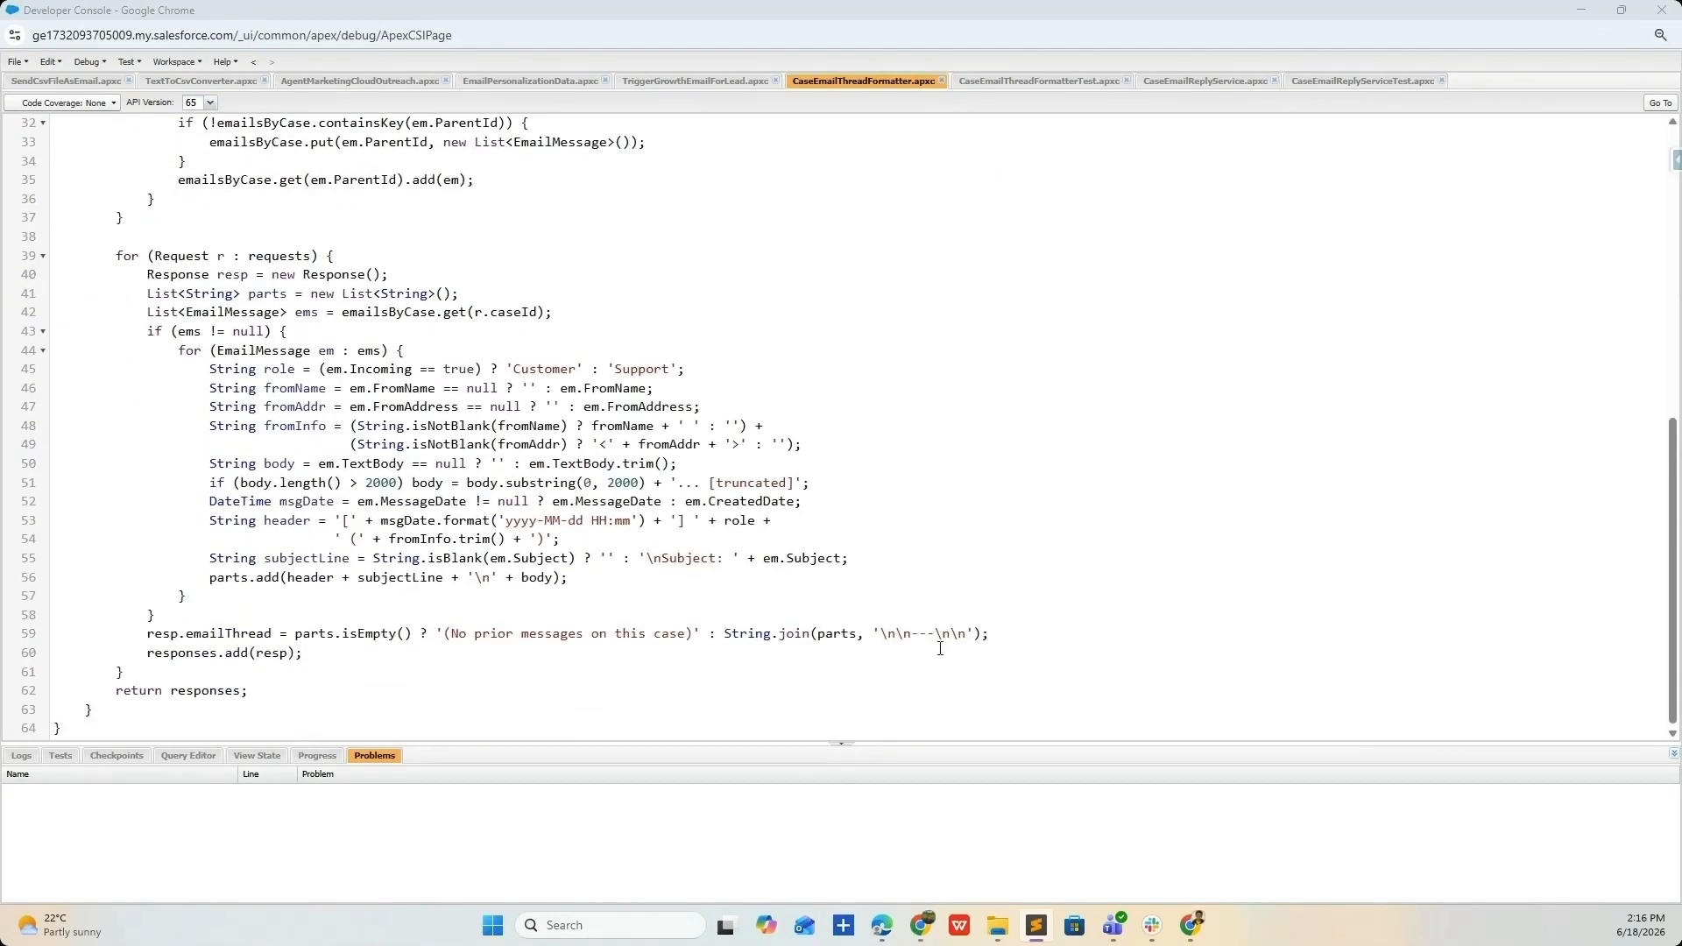
{"action": "scroll", "coordinate": [473, 457], "scroll_direction": "up", "scroll_amount": 8}
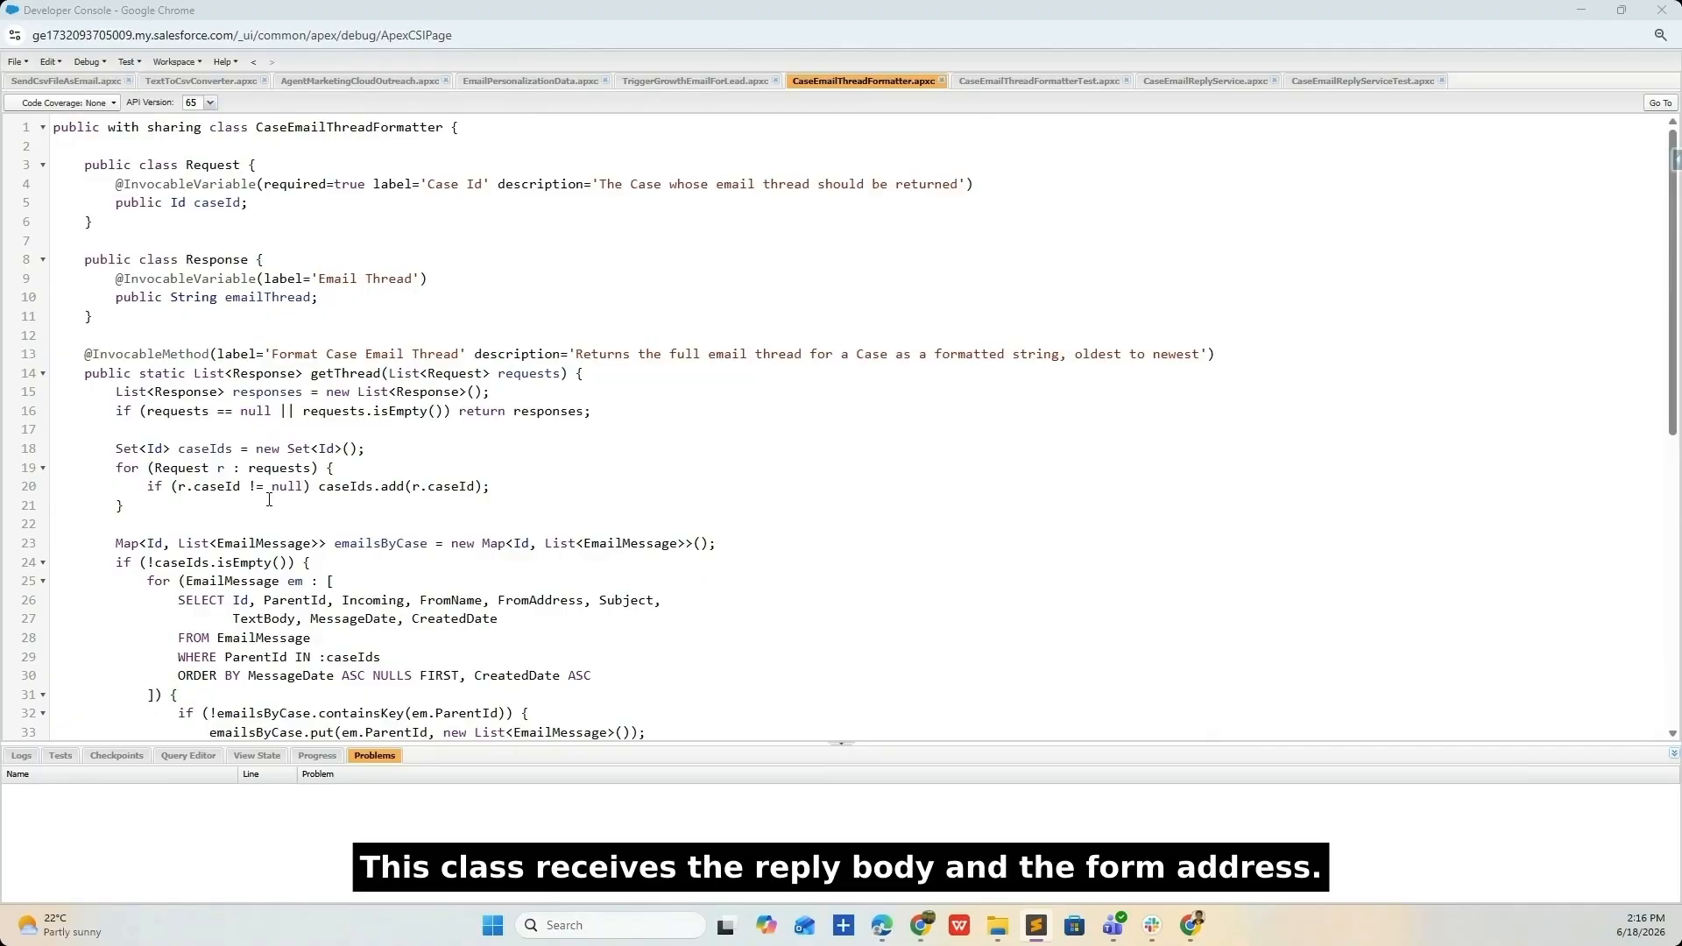
{"action": "scroll", "coordinate": [293, 516], "scroll_direction": "down", "scroll_amount": 1}
- Highlight EmailMessage, caseIds, caseId and the 2000-character truncation limit in the code
{"action": "left_click", "coordinate": [151, 491]}
{"action": "double_click", "coordinate": [256, 551]}
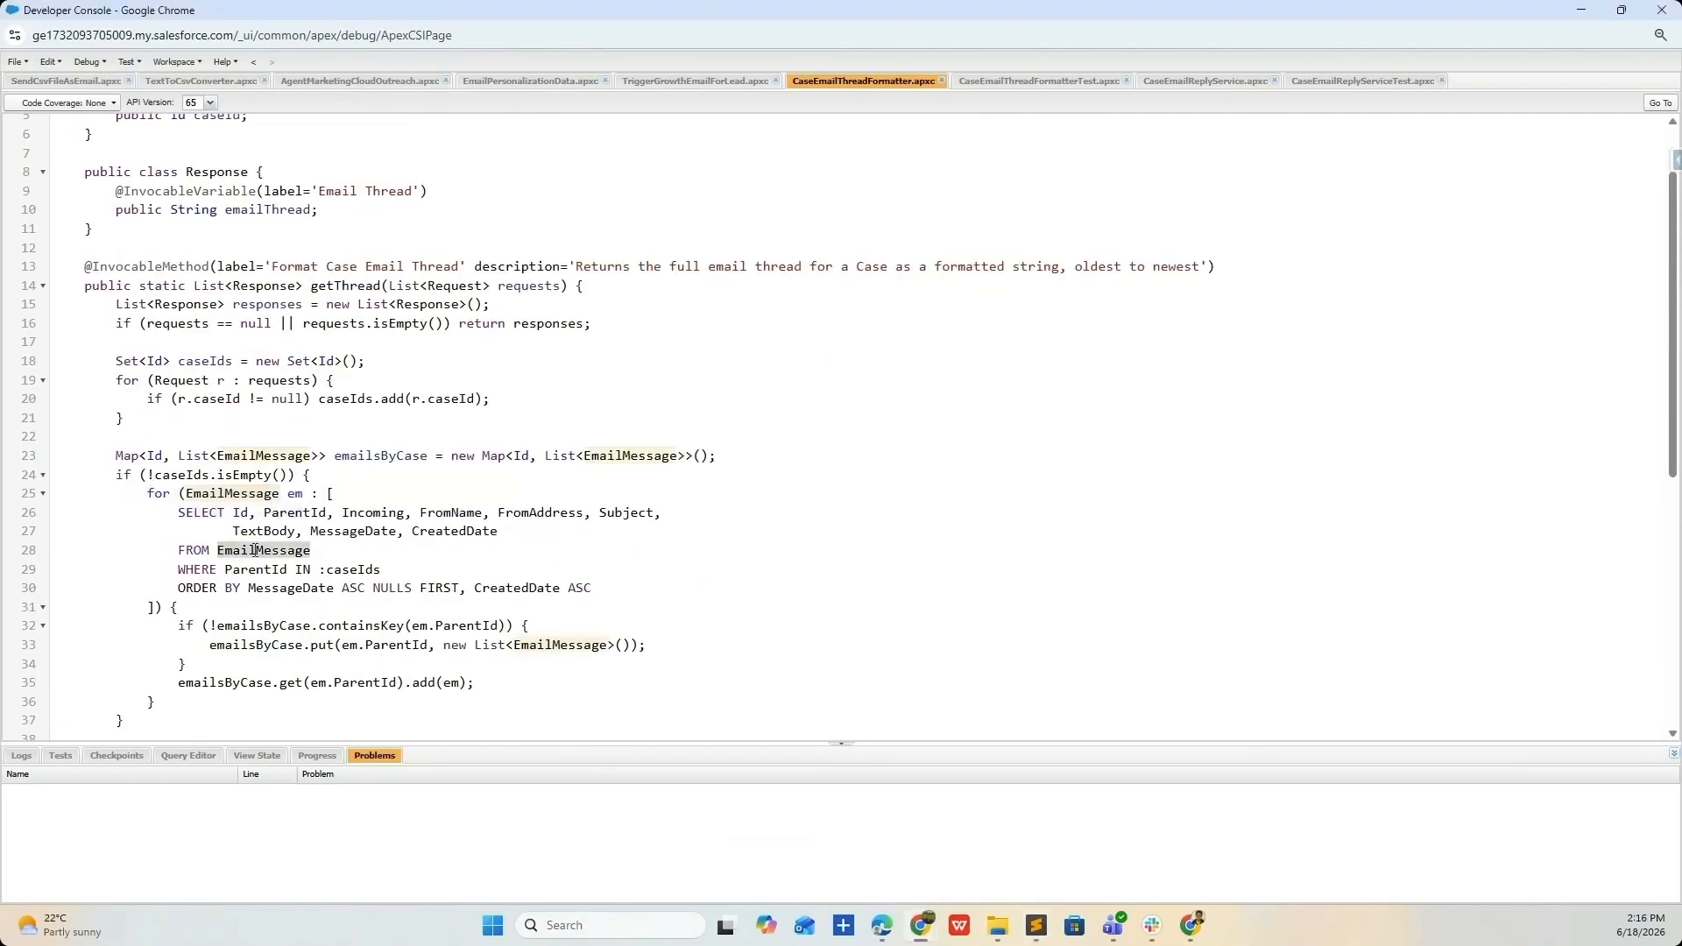
{"action": "scroll", "coordinate": [259, 547], "scroll_direction": "down", "scroll_amount": 2}
{"action": "double_click", "coordinate": [352, 395]}
{"action": "scroll", "coordinate": [342, 386], "scroll_direction": "up", "scroll_amount": 3}
{"action": "double_click", "coordinate": [217, 203]}
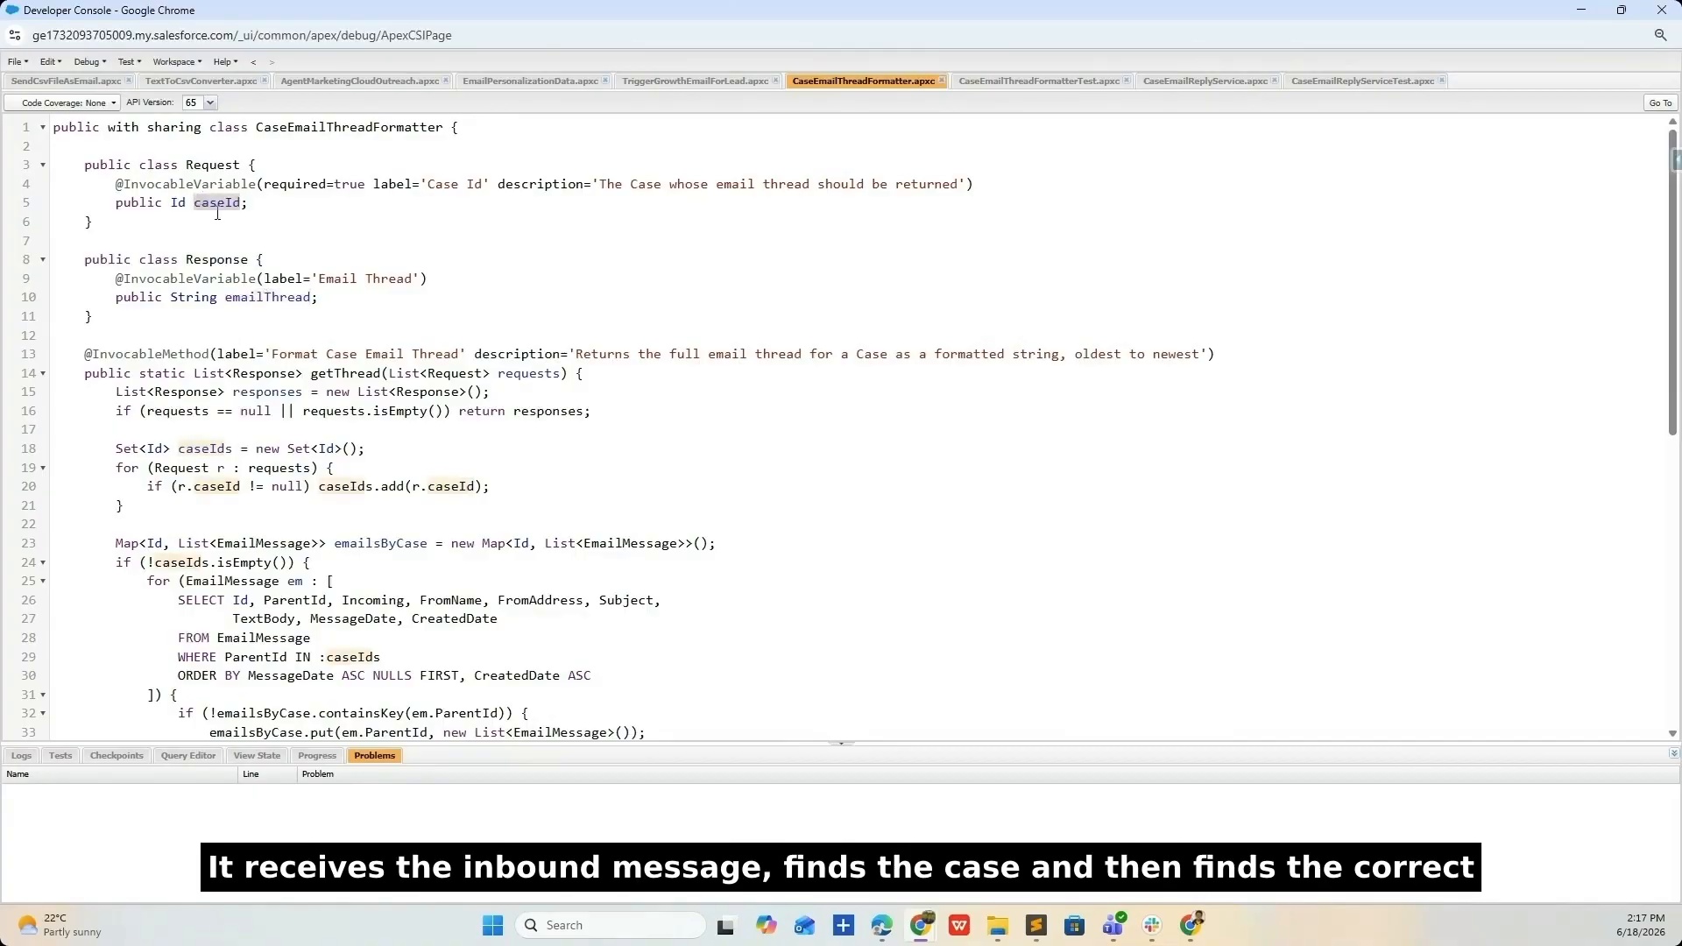
{"action": "scroll", "coordinate": [219, 351], "scroll_direction": "down", "scroll_amount": 3}
{"action": "left_click_drag", "start_coordinate": [116, 318], "coordinate": [596, 416]}
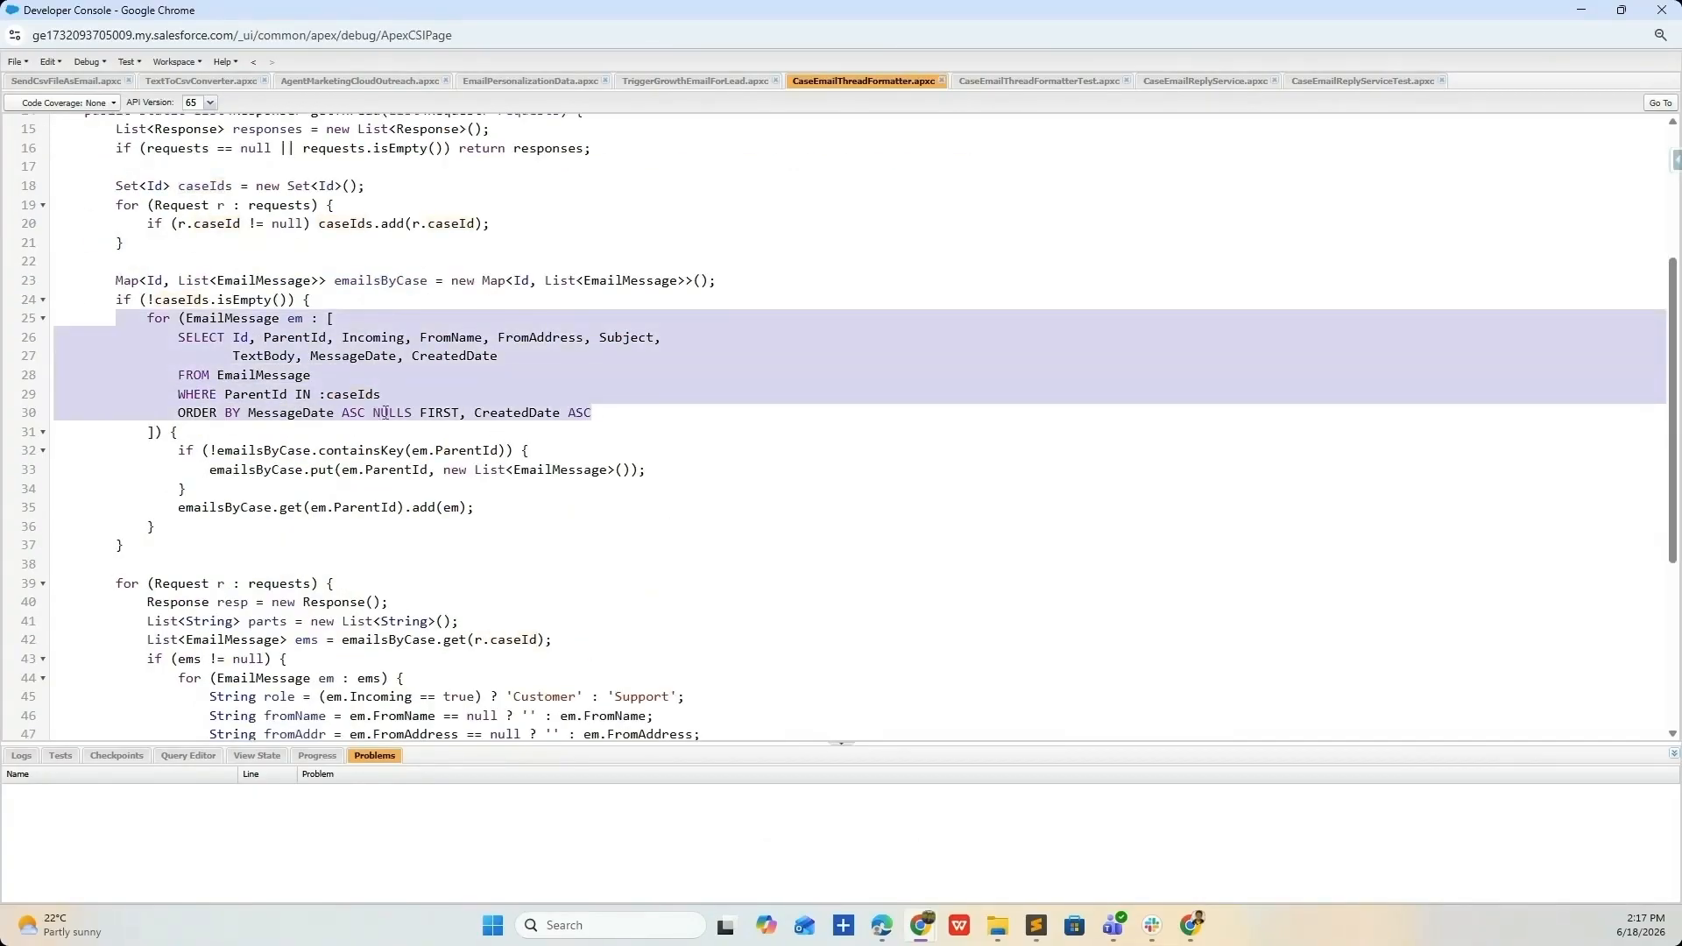
{"action": "scroll", "coordinate": [386, 413], "scroll_direction": "down", "scroll_amount": 4}
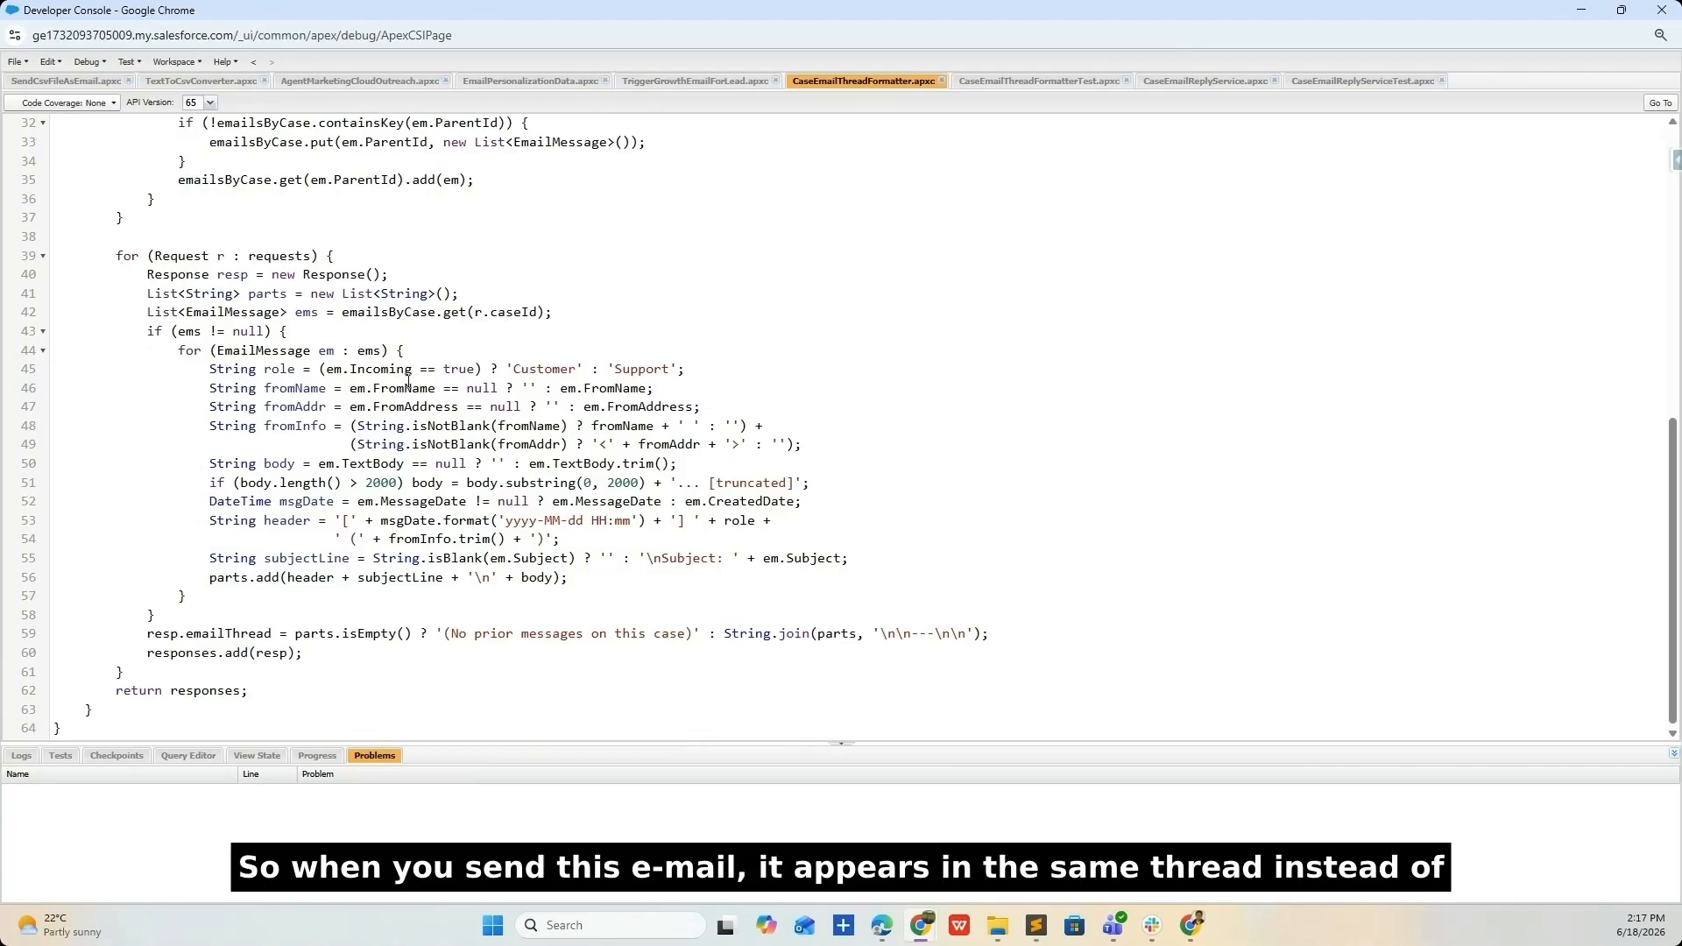
{"action": "double_click", "coordinate": [393, 483]}
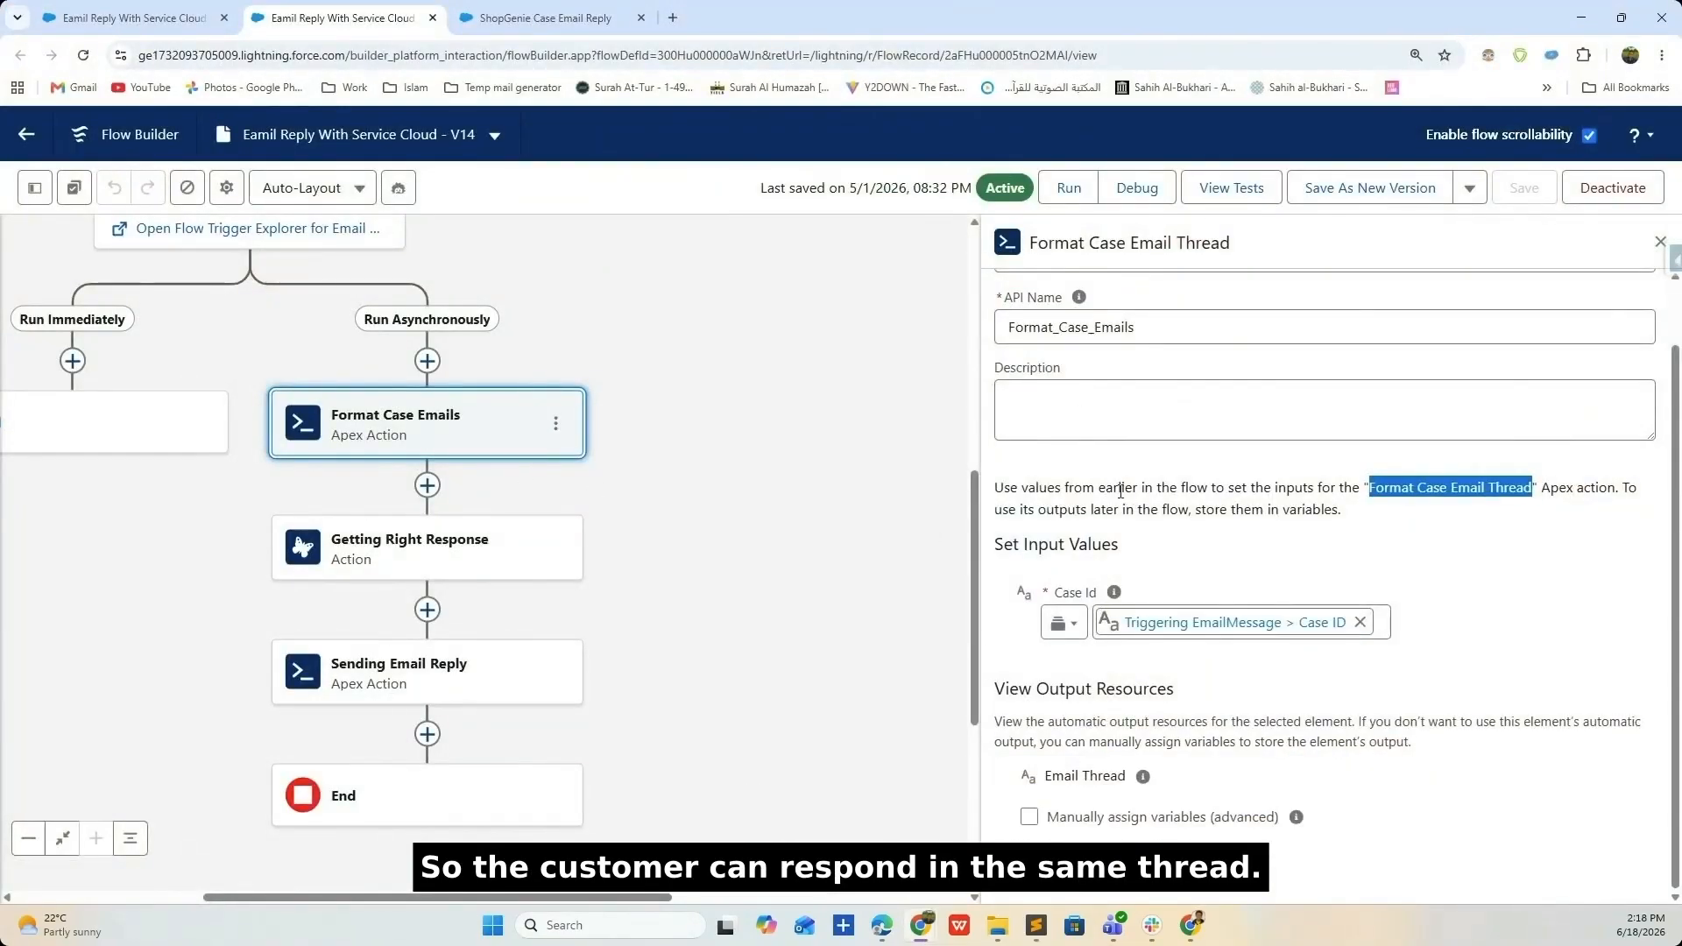
- Inspect the Getting Right Response action's inputs CaseSubject, CustomerName, CaseDescription and EmailThread
{"action": "left_click", "coordinate": [389, 559]}
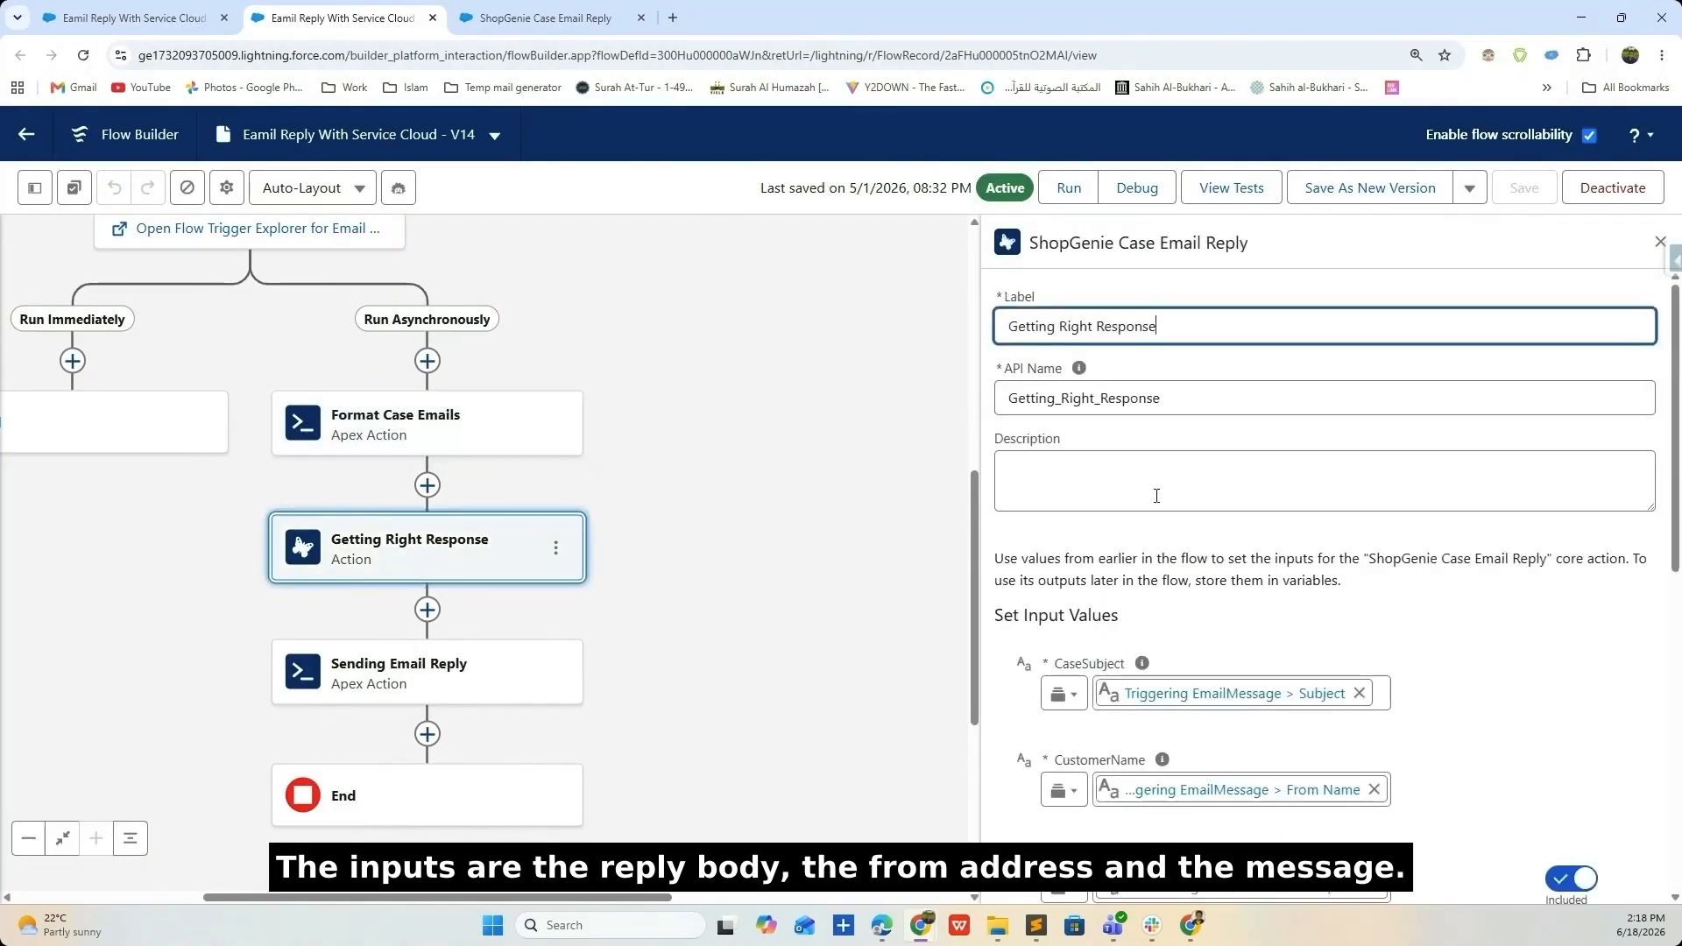
{"action": "scroll", "coordinate": [1129, 498], "scroll_direction": "down", "scroll_amount": 3}
{"action": "left_click_drag", "start_coordinate": [1053, 403], "coordinate": [1126, 403]}
{"action": "left_click_drag", "start_coordinate": [1054, 498], "coordinate": [1155, 498]}
{"action": "left_click_drag", "start_coordinate": [1041, 595], "coordinate": [1137, 595]}
{"action": "left_click_drag", "start_coordinate": [1041, 698], "coordinate": [1116, 696]}
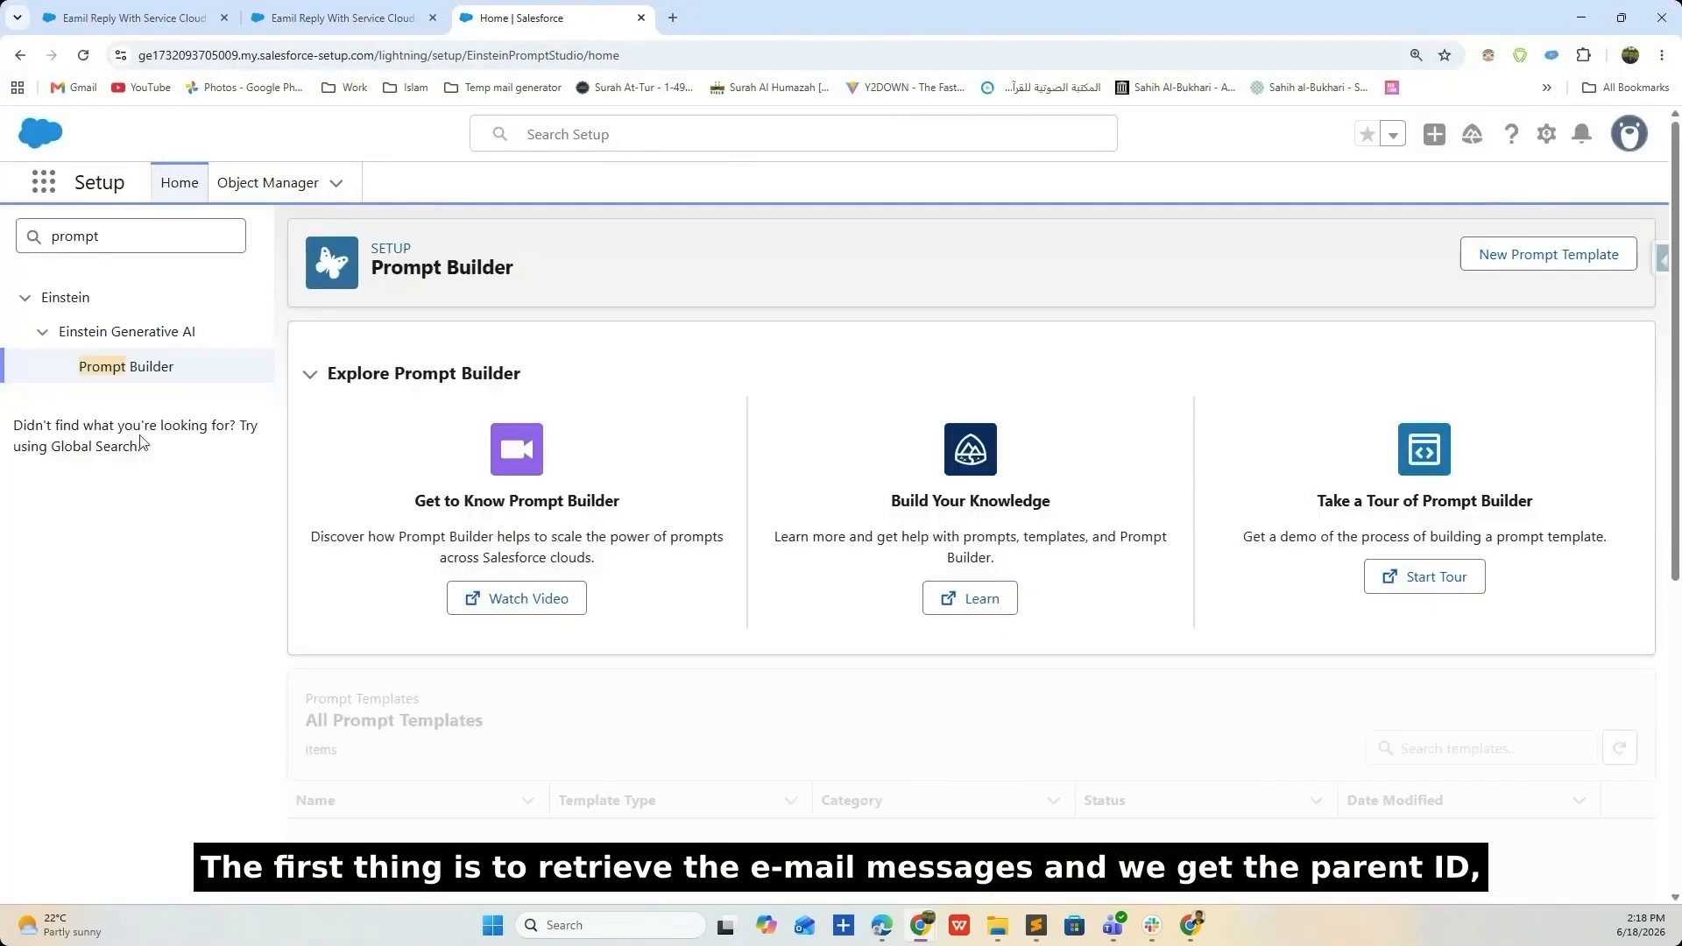
- Search for the 'shop' prompt template and show its generated response
{"action": "scroll", "coordinate": [1426, 664], "scroll_direction": "down", "scroll_amount": 5}
{"action": "left_click", "coordinate": [1454, 661]}
{"action": "type", "text": "shop"}
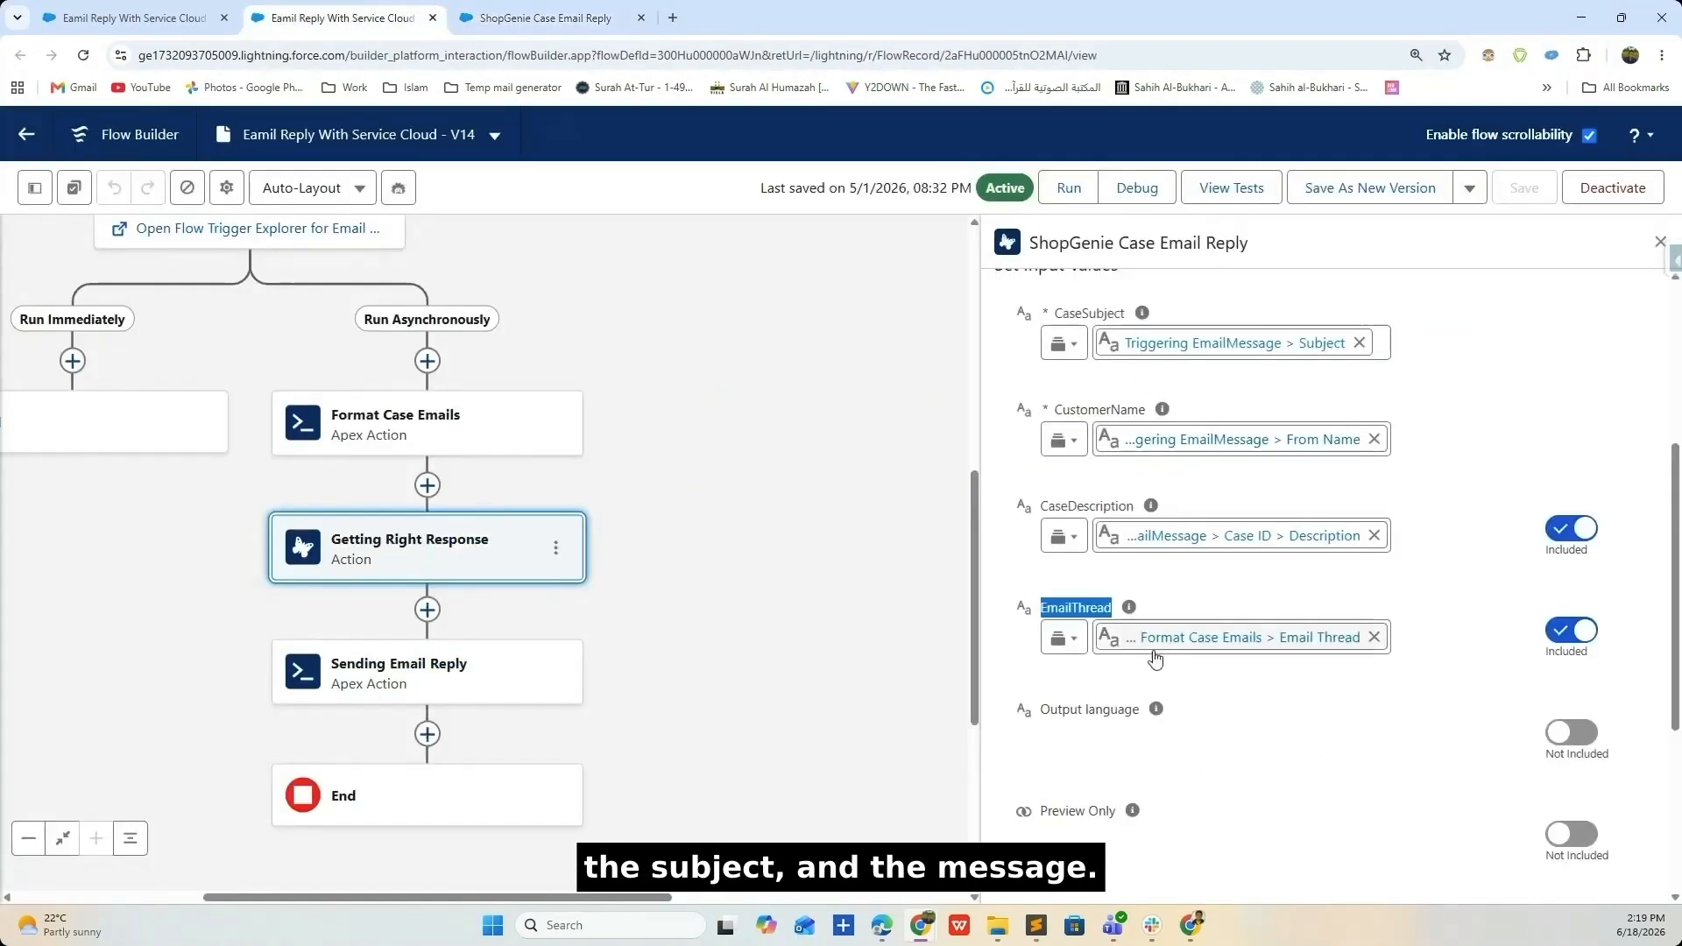
{"action": "scroll", "coordinate": [1201, 718], "scroll_direction": "down", "scroll_amount": 3}
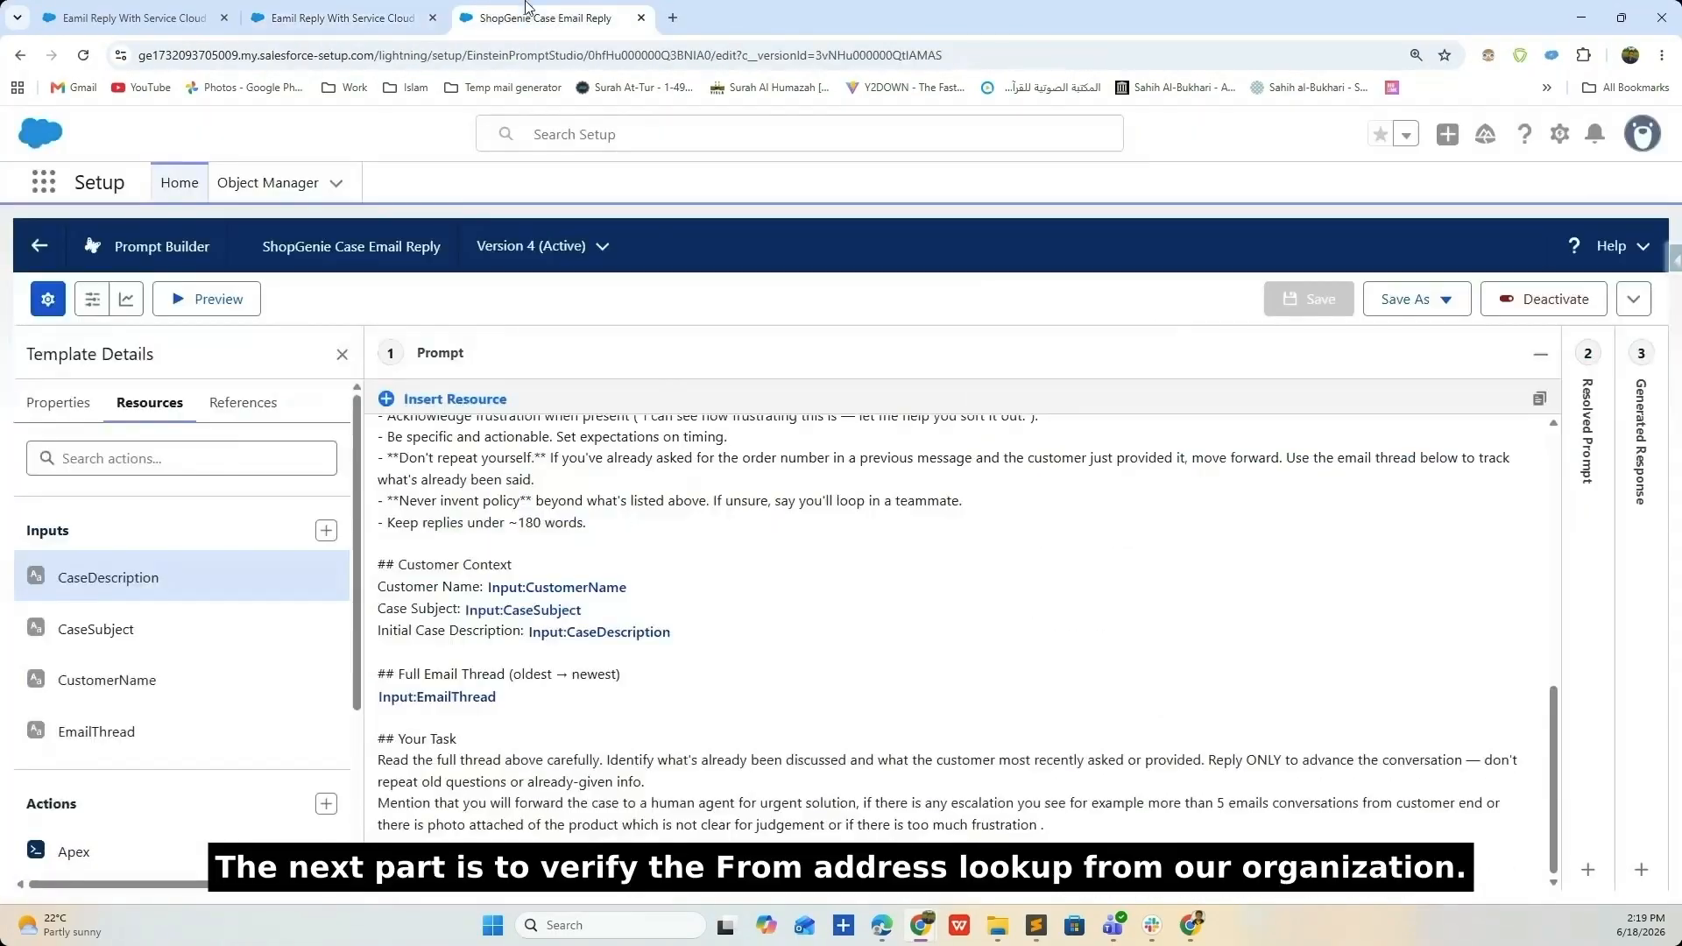
{"action": "left_click", "coordinate": [1650, 472]}
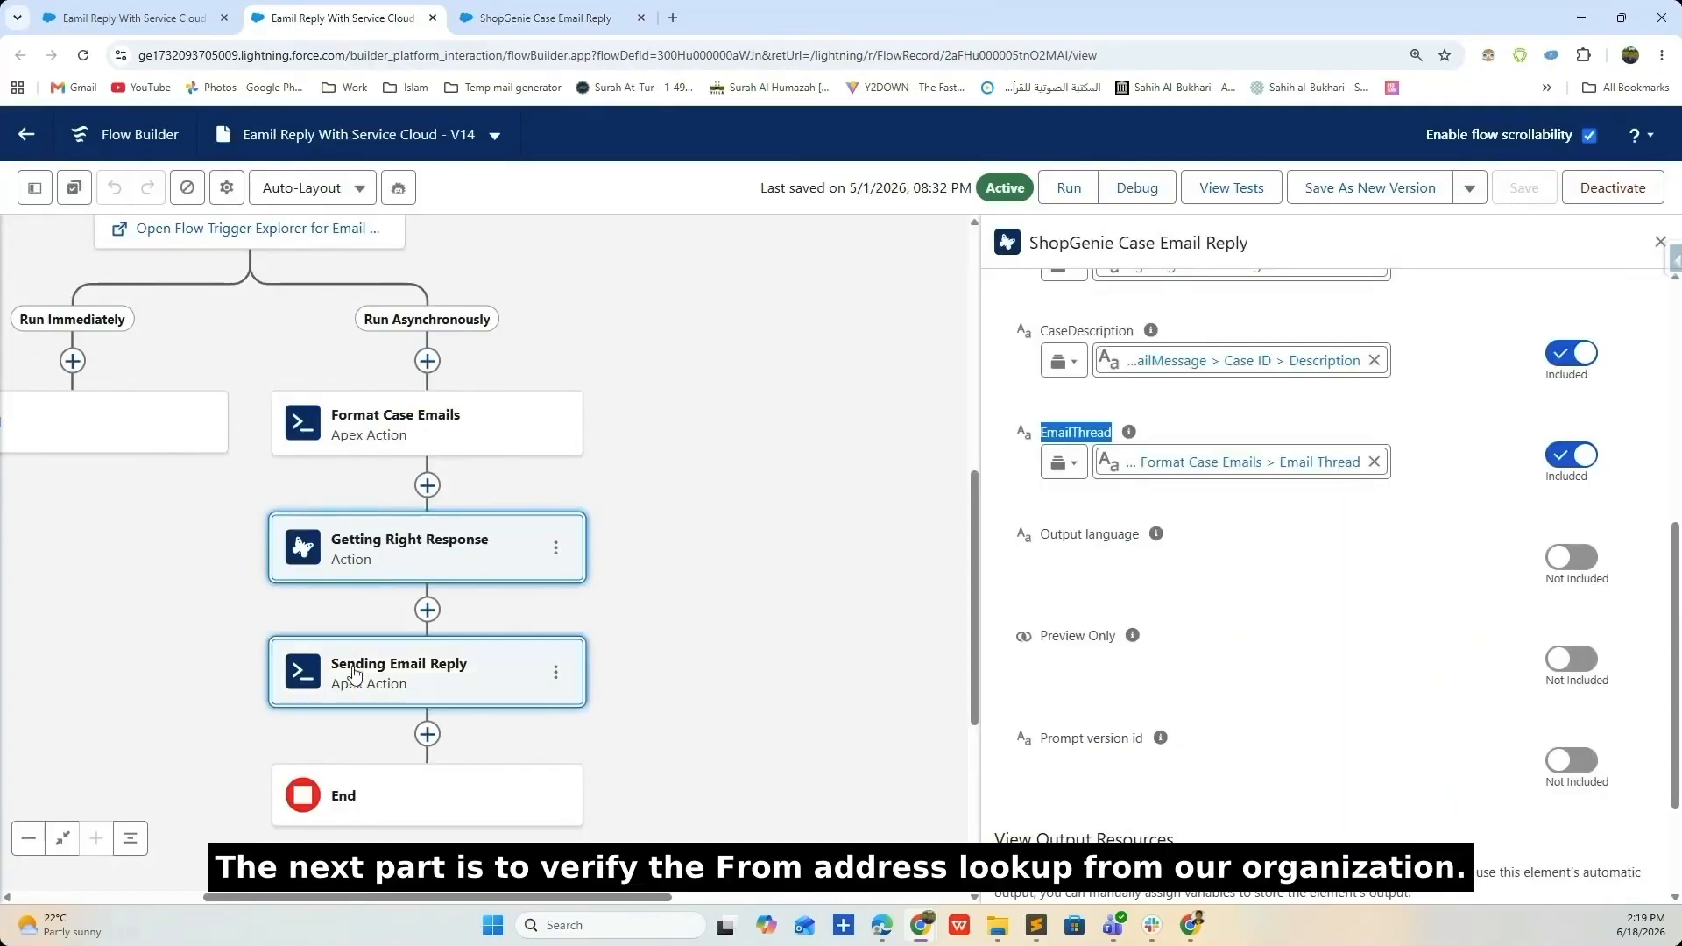
- Open the Sending Email Reply action's settings and review its inputs
{"action": "left_click", "coordinate": [355, 673]}
{"action": "left_click_drag", "start_coordinate": [1377, 557], "coordinate": [1573, 557]}
{"action": "scroll", "coordinate": [1315, 570], "scroll_direction": "down", "scroll_amount": 1}
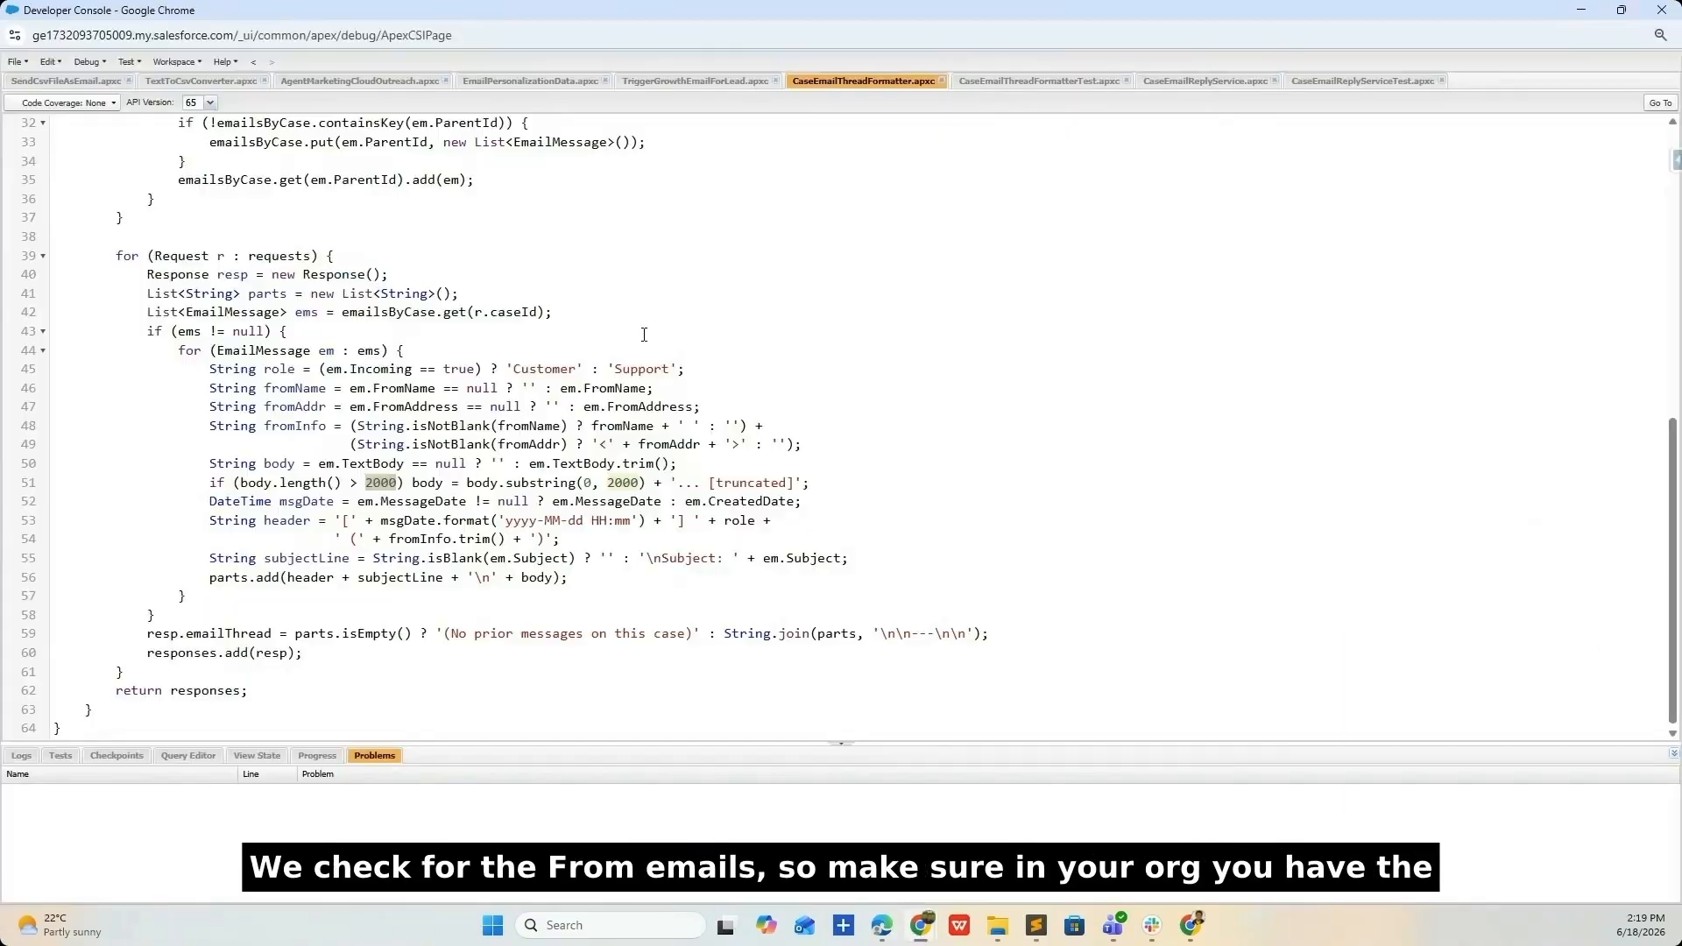
{"action": "scroll", "coordinate": [829, 421], "scroll_direction": "up", "scroll_amount": 15}
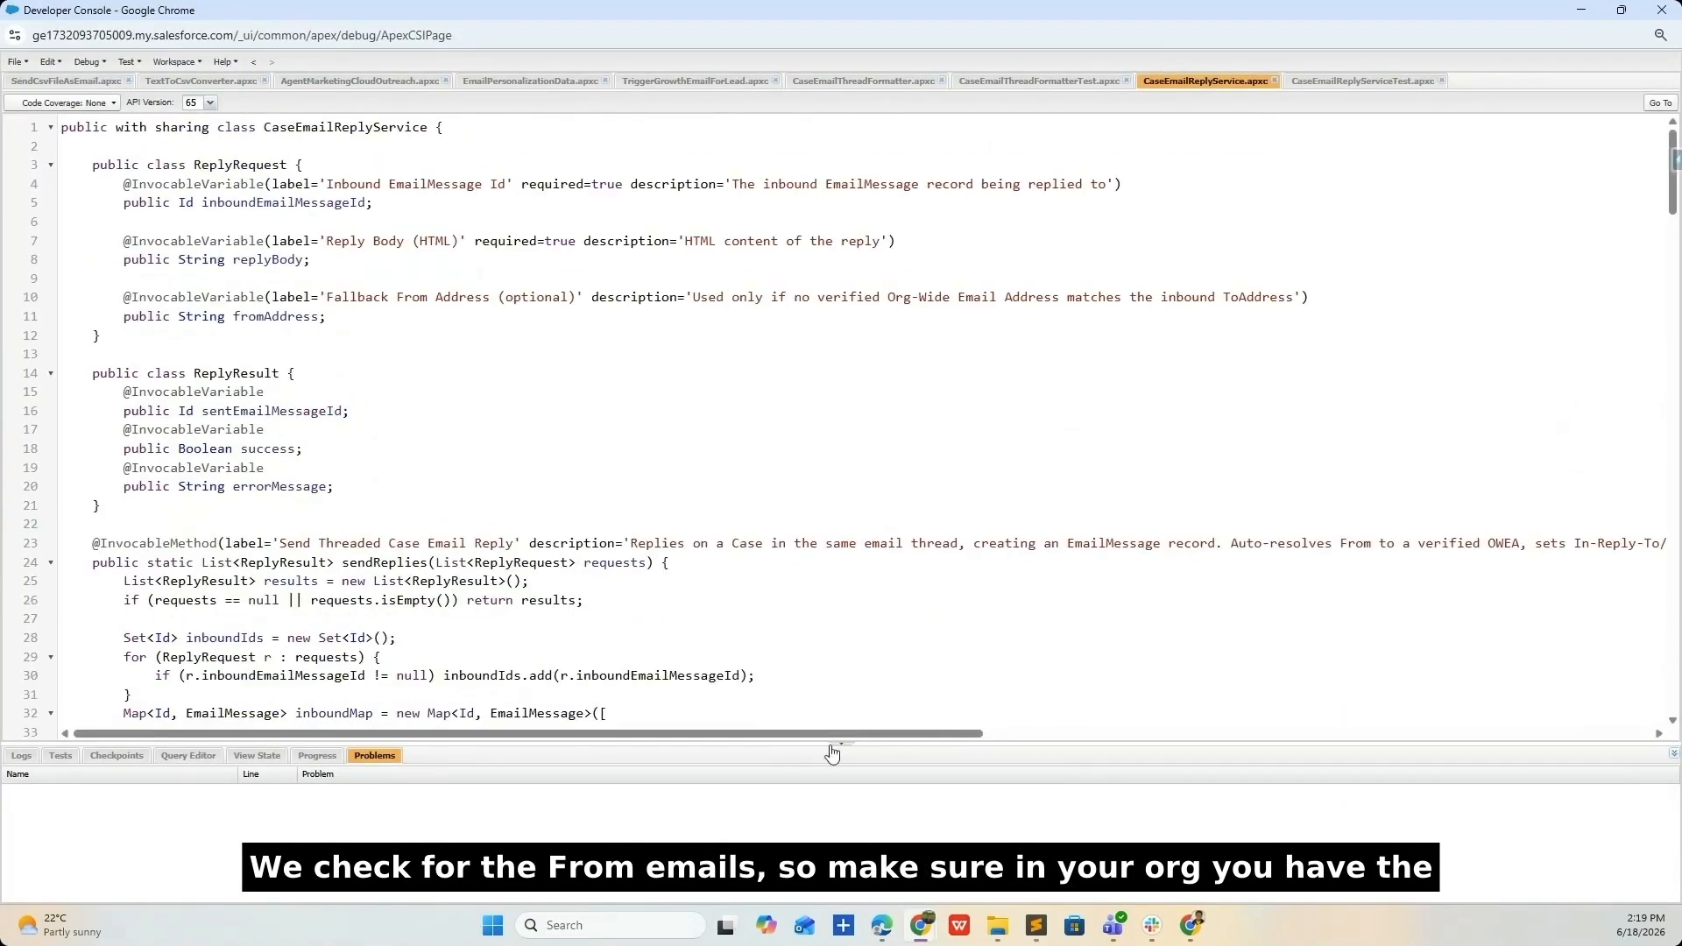
- Enlarge the code editor and highlight the OrgWideEmailAddress query's IsVerified = true sender lookup
{"action": "left_click_drag", "start_coordinate": [829, 747], "coordinate": [836, 823]}
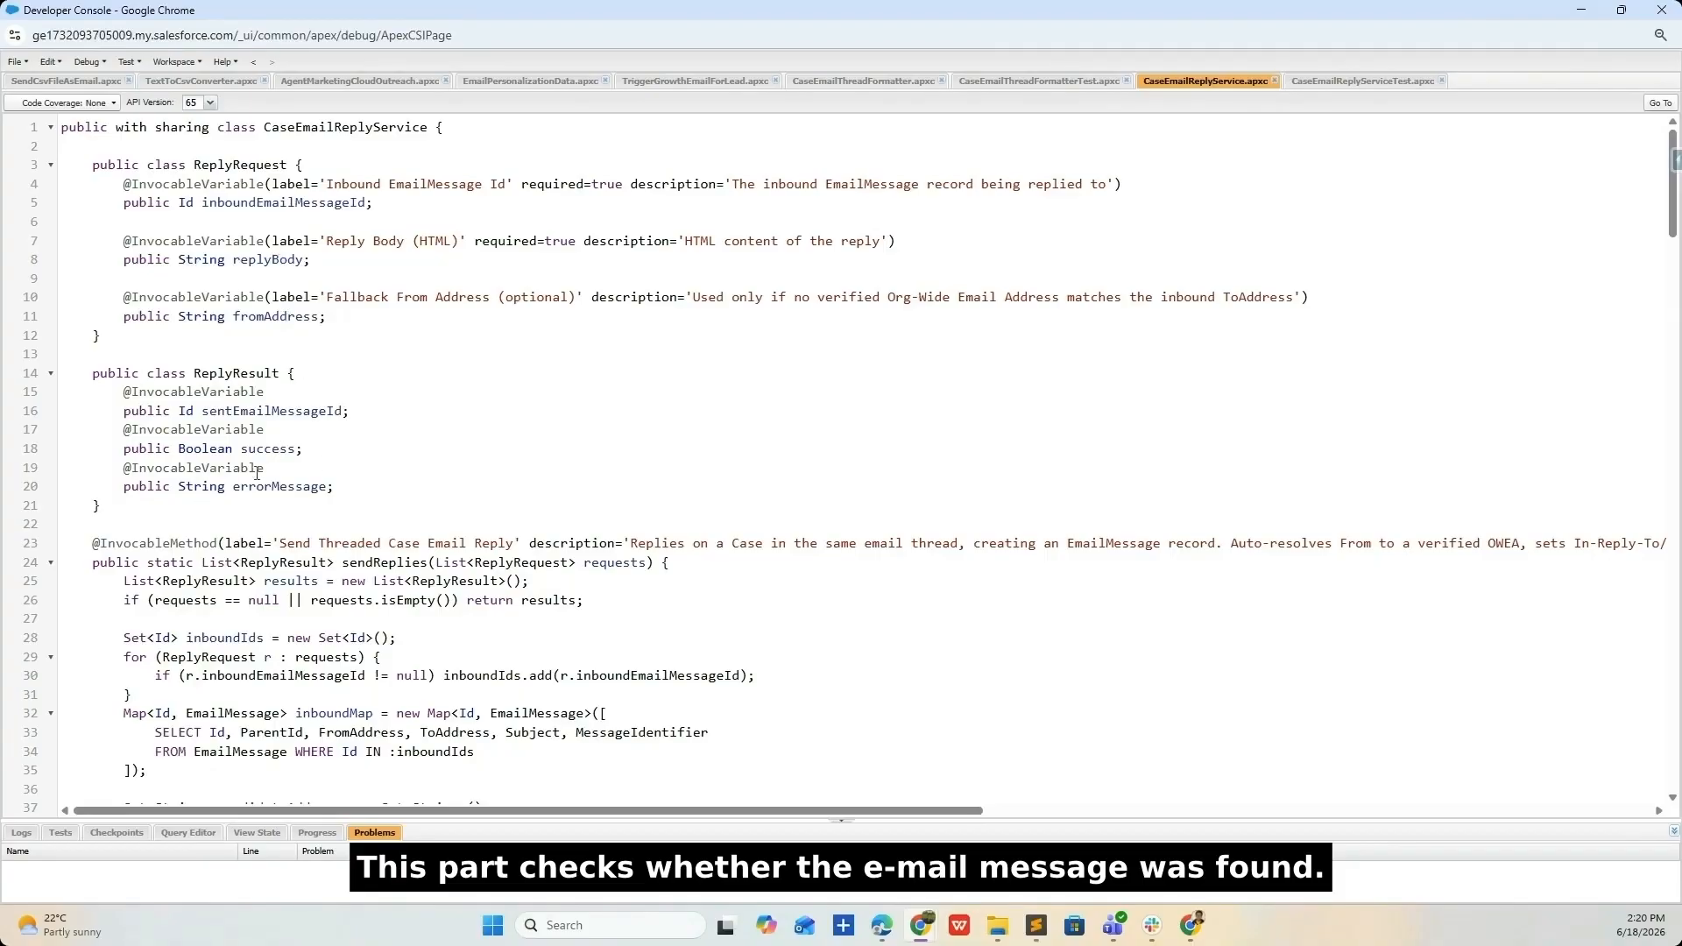
{"action": "scroll", "coordinate": [235, 481], "scroll_direction": "down", "scroll_amount": 3}
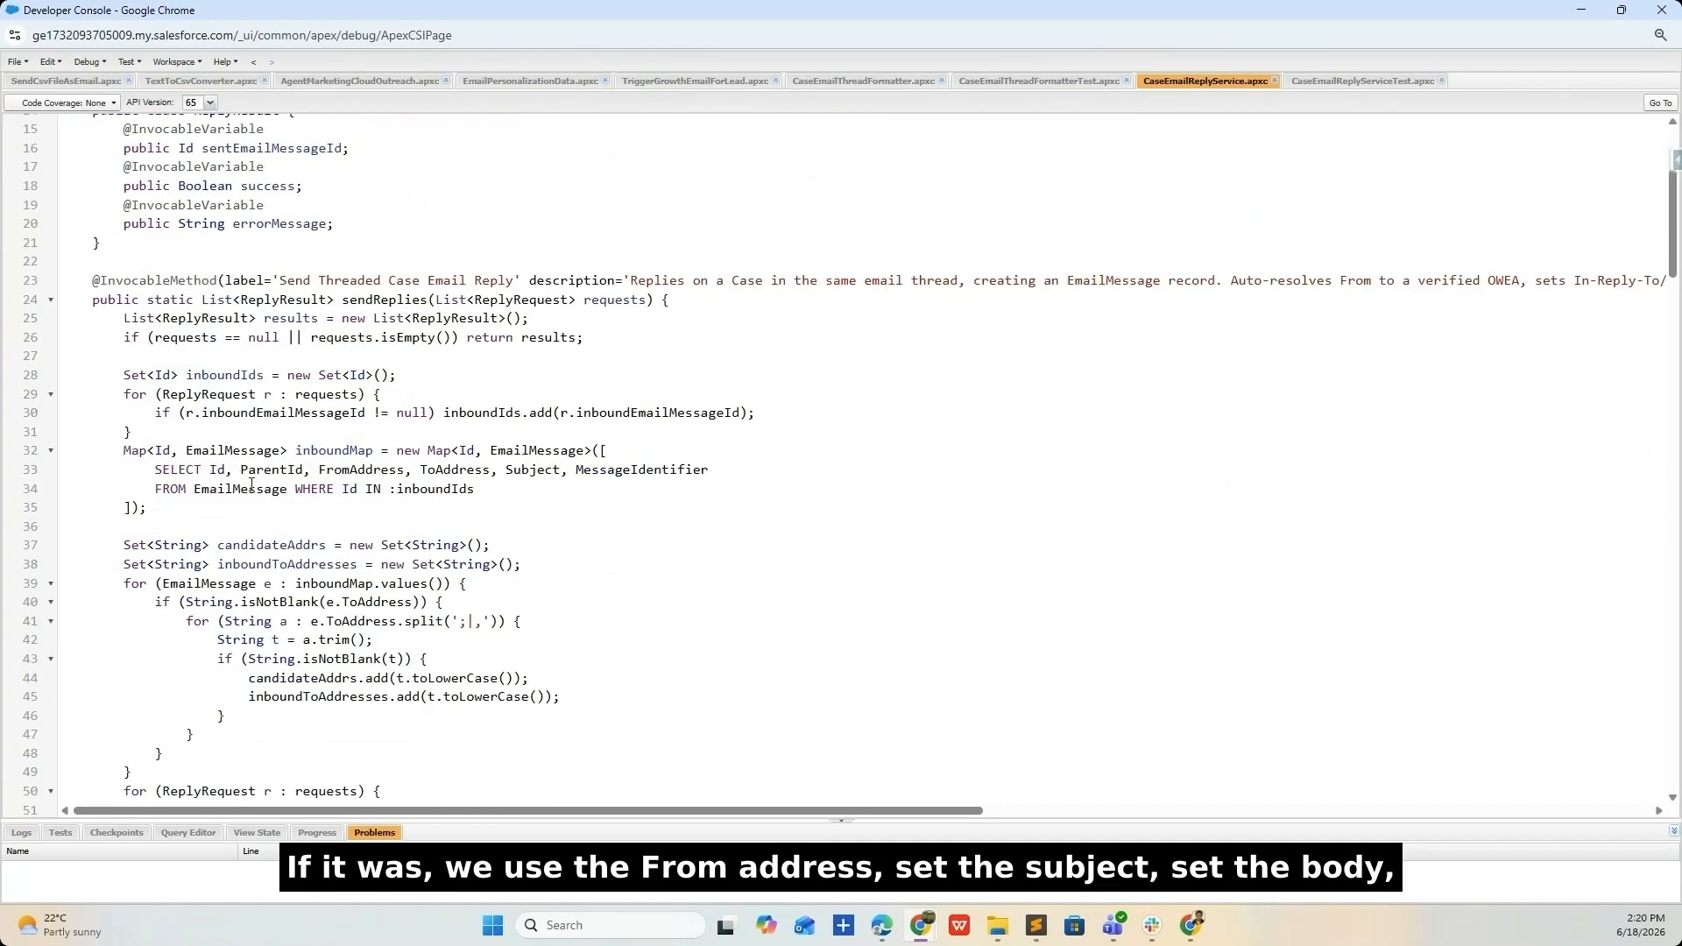
{"action": "scroll", "coordinate": [526, 463], "scroll_direction": "down", "scroll_amount": 3}
{"action": "scroll", "coordinate": [553, 455], "scroll_direction": "down", "scroll_amount": 2}
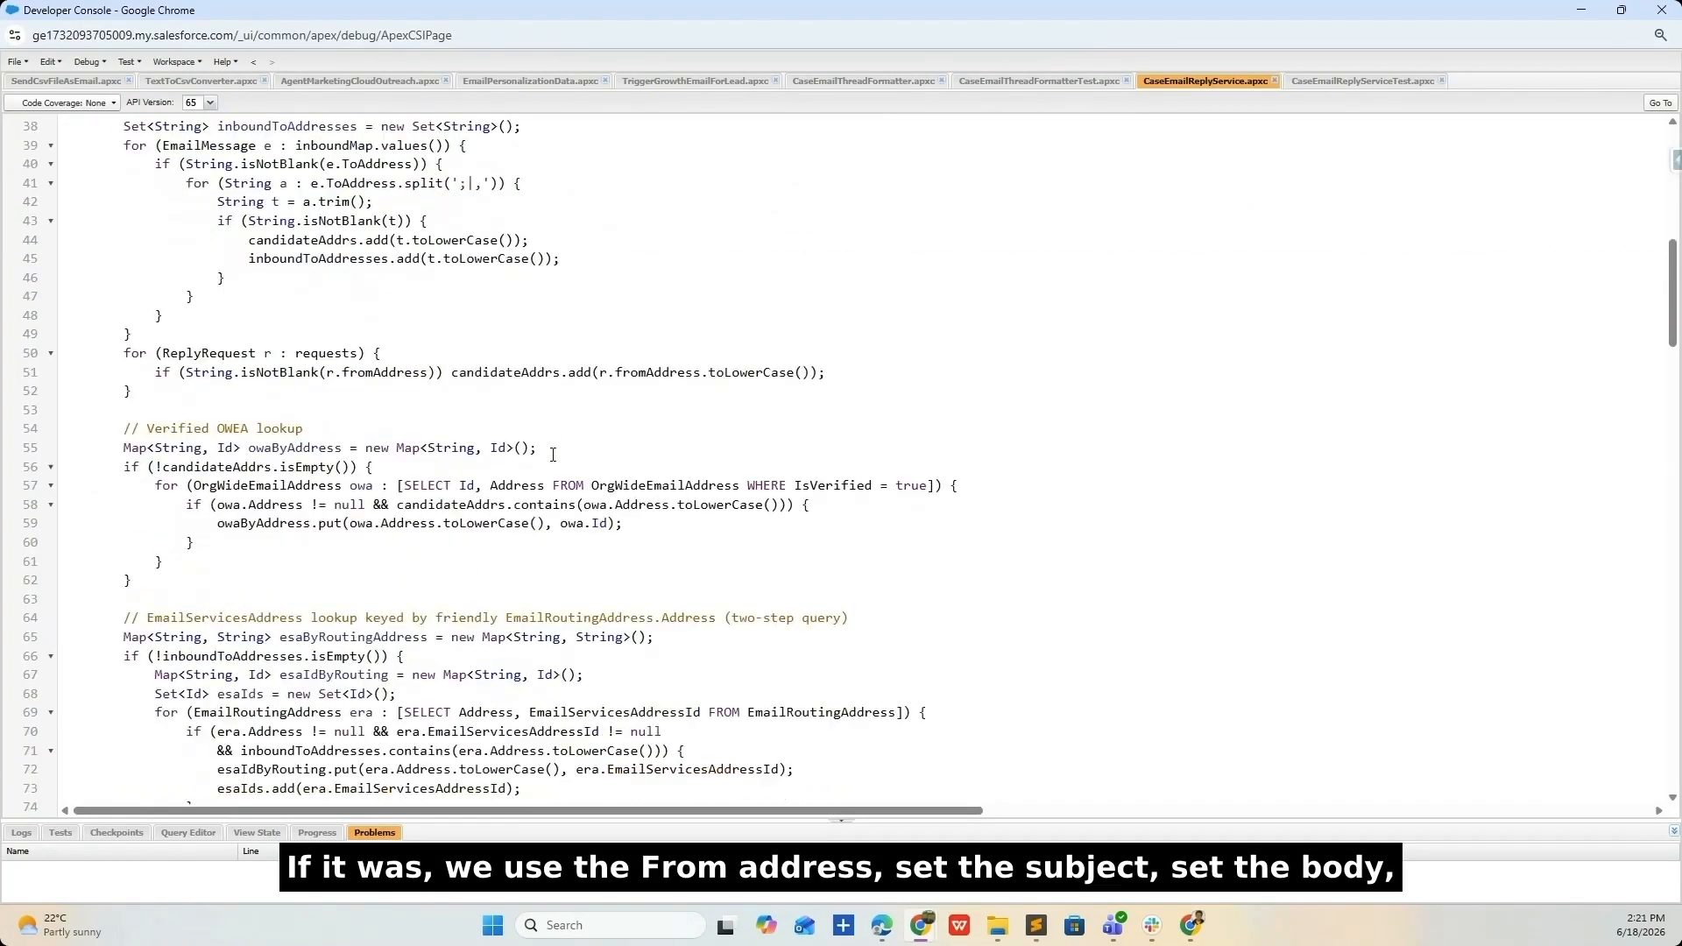
{"action": "double_click", "coordinate": [681, 482]}
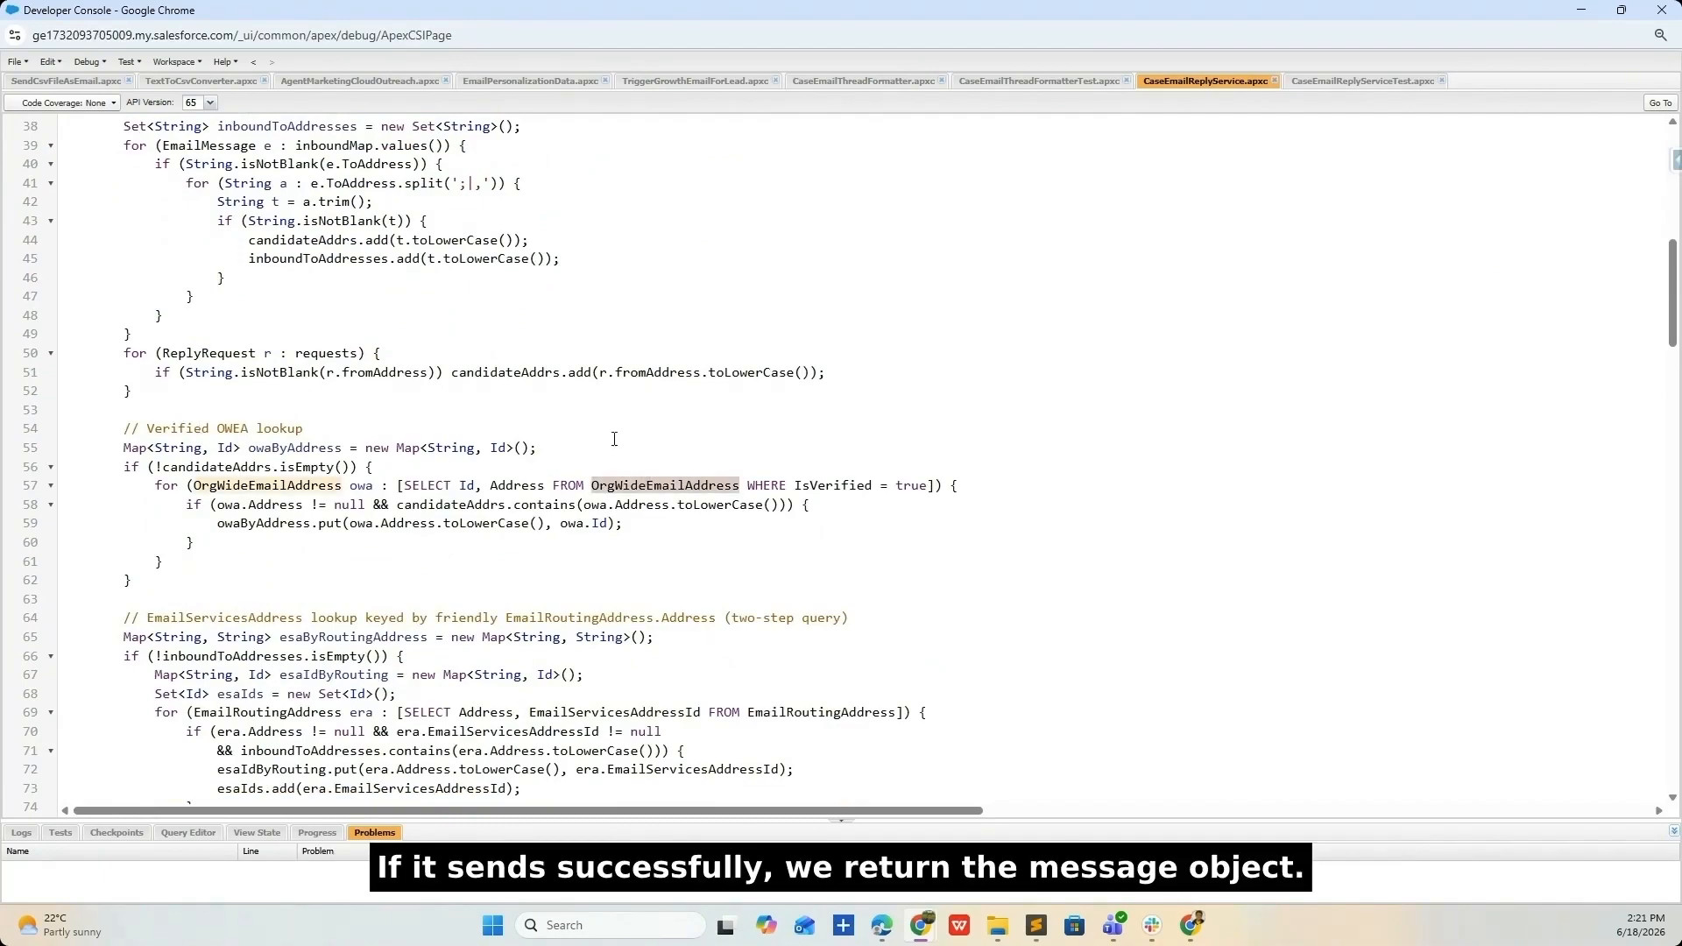
{"action": "double_click", "coordinate": [911, 484]}
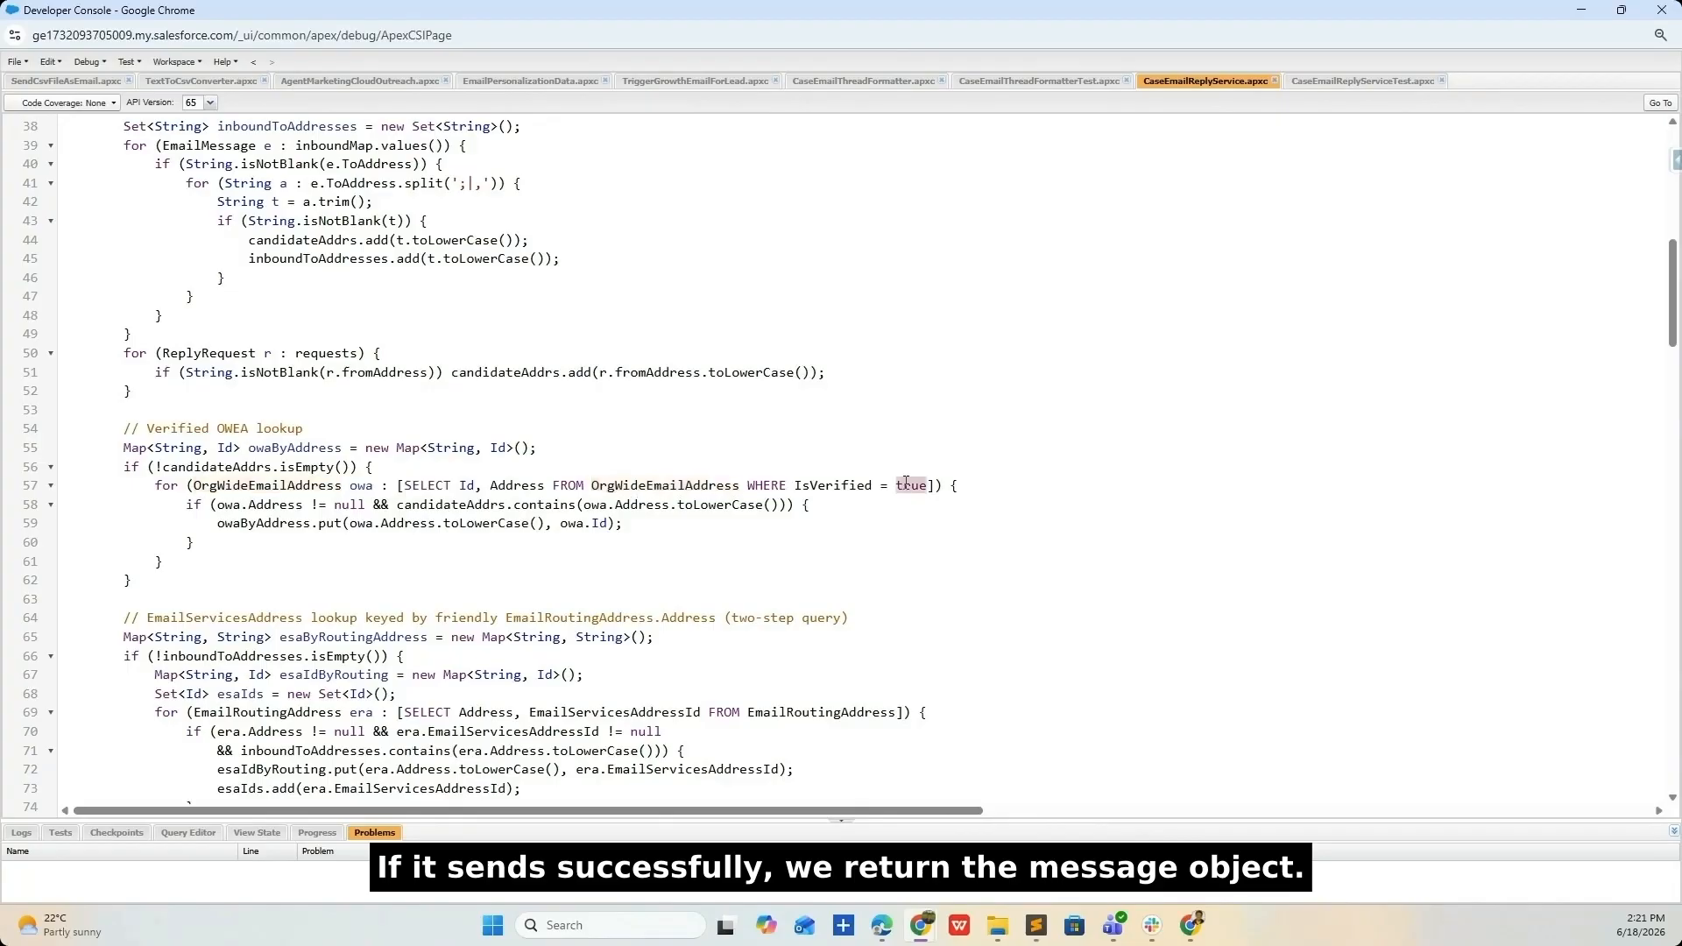
- Scroll further through CaseEmailReplyService, selecting blocks of the reply logic
{"action": "scroll", "coordinate": [639, 494], "scroll_direction": "down", "scroll_amount": 2}
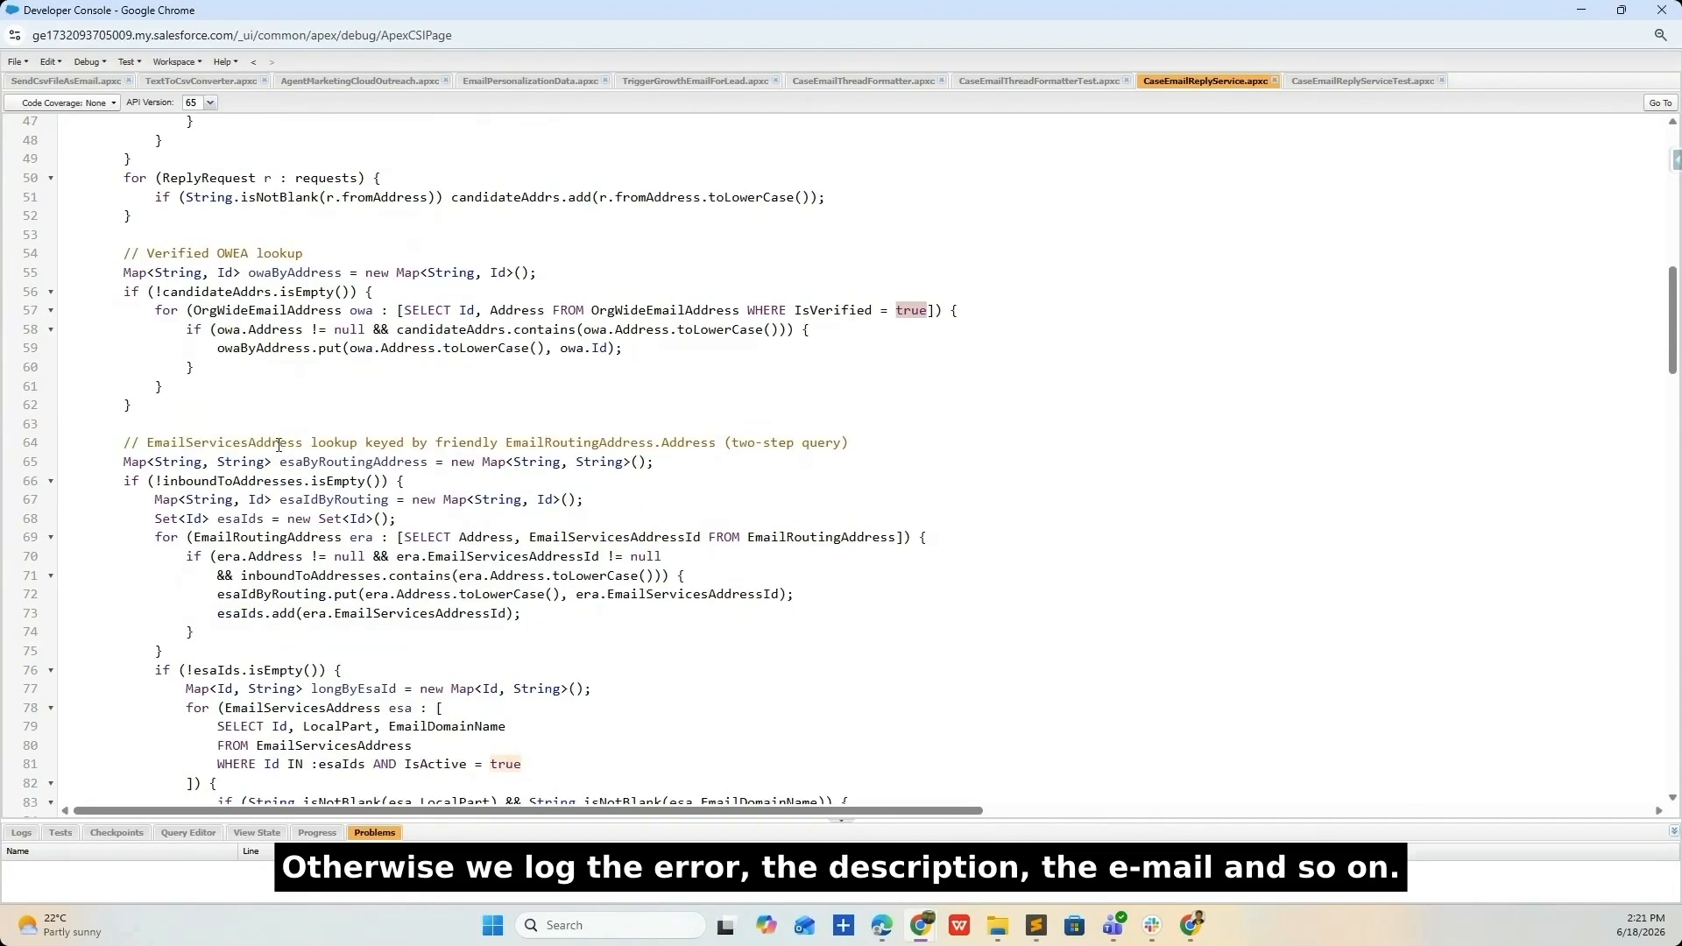
{"action": "scroll", "coordinate": [773, 487], "scroll_direction": "down", "scroll_amount": 1}
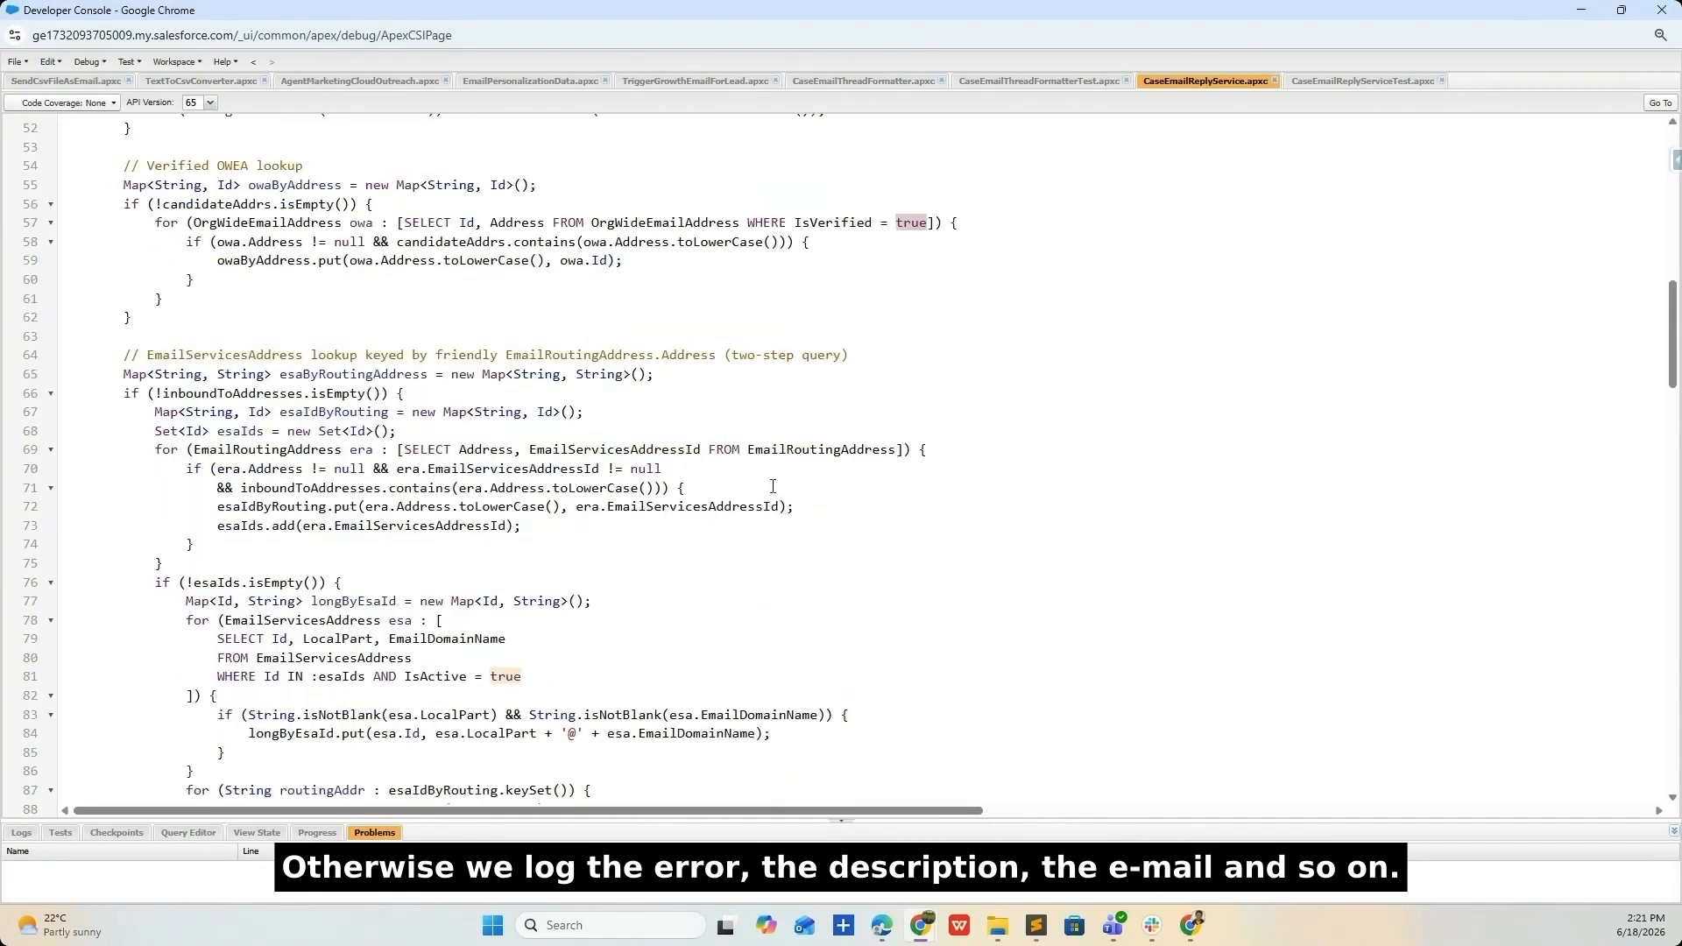
{"action": "scroll", "coordinate": [775, 474], "scroll_direction": "down", "scroll_amount": 2}
{"action": "left_click_drag", "start_coordinate": [114, 182], "coordinate": [368, 706]}
{"action": "scroll", "coordinate": [394, 599], "scroll_direction": "down", "scroll_amount": 5}
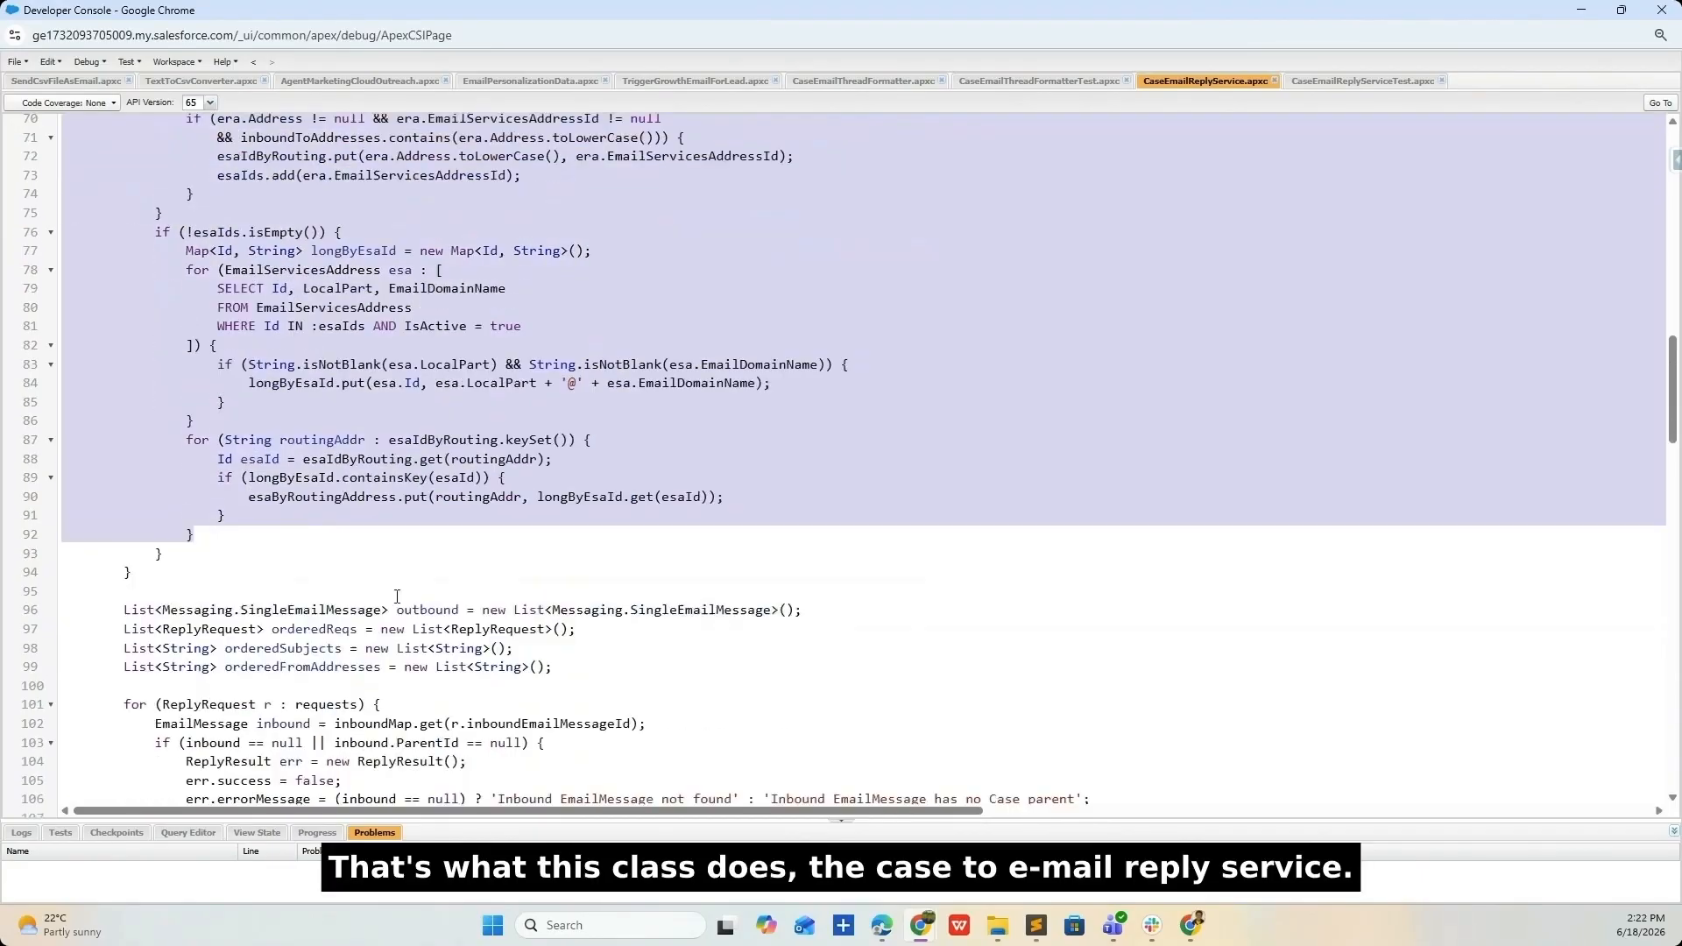
{"action": "key", "text": "alt+Tab"}
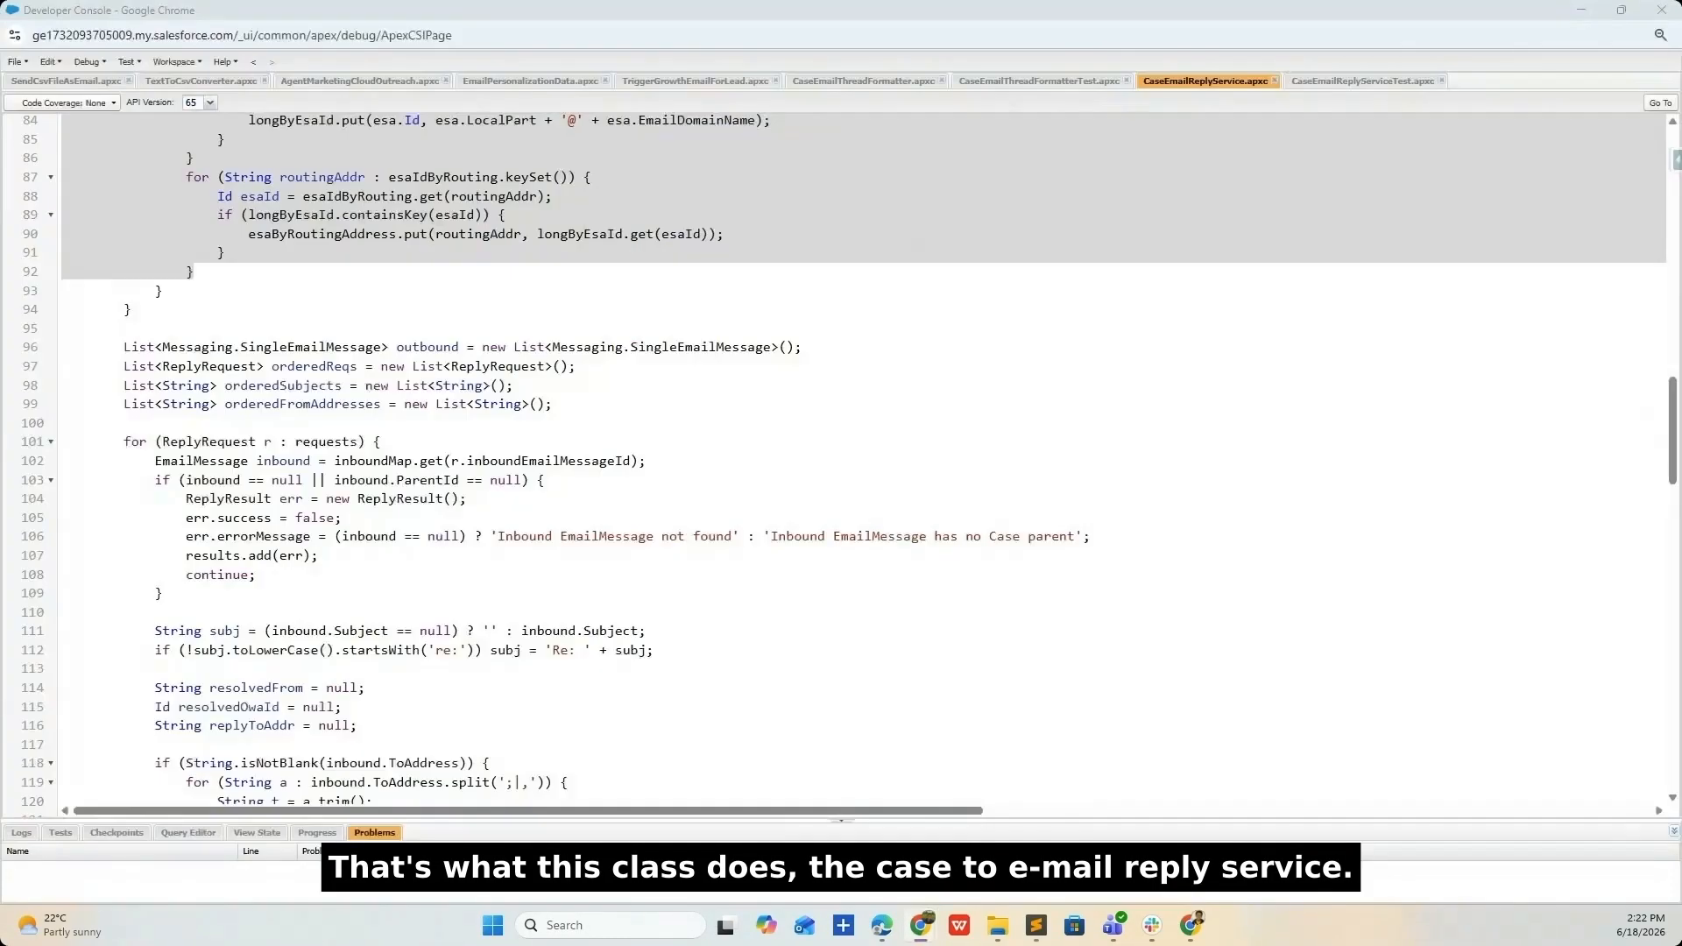
{"action": "scroll", "coordinate": [360, 418], "scroll_direction": "down", "scroll_amount": 1}
{"action": "scroll", "coordinate": [691, 448], "scroll_direction": "down", "scroll_amount": 2}
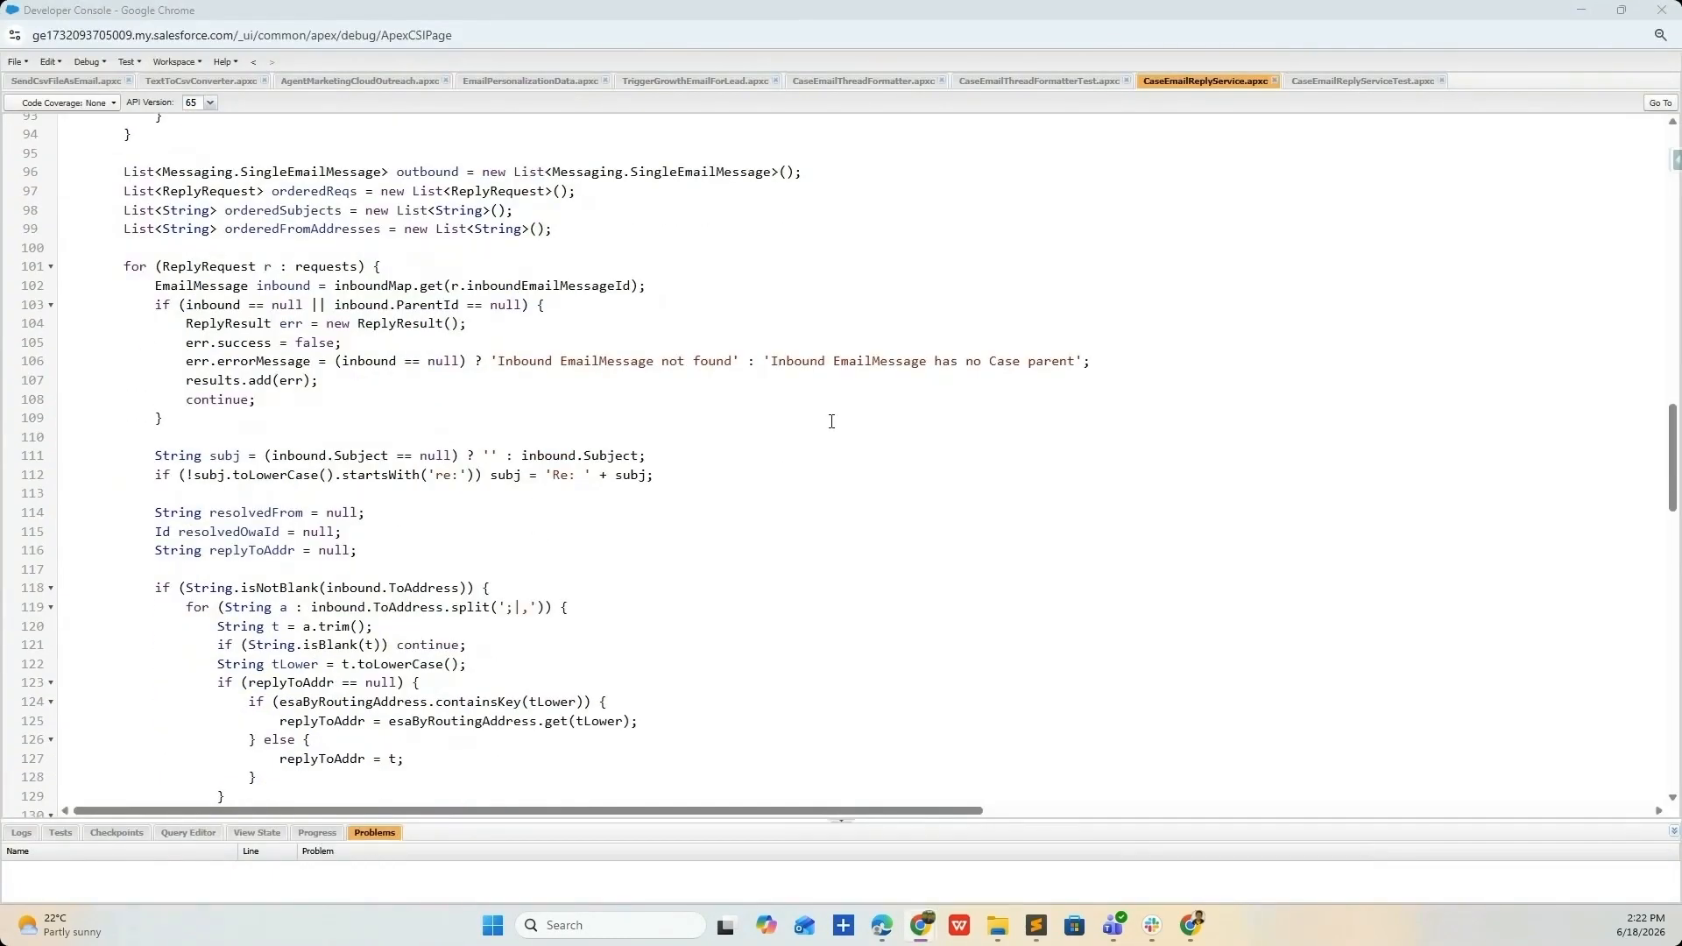
{"action": "scroll", "coordinate": [681, 541], "scroll_direction": "down", "scroll_amount": 6}
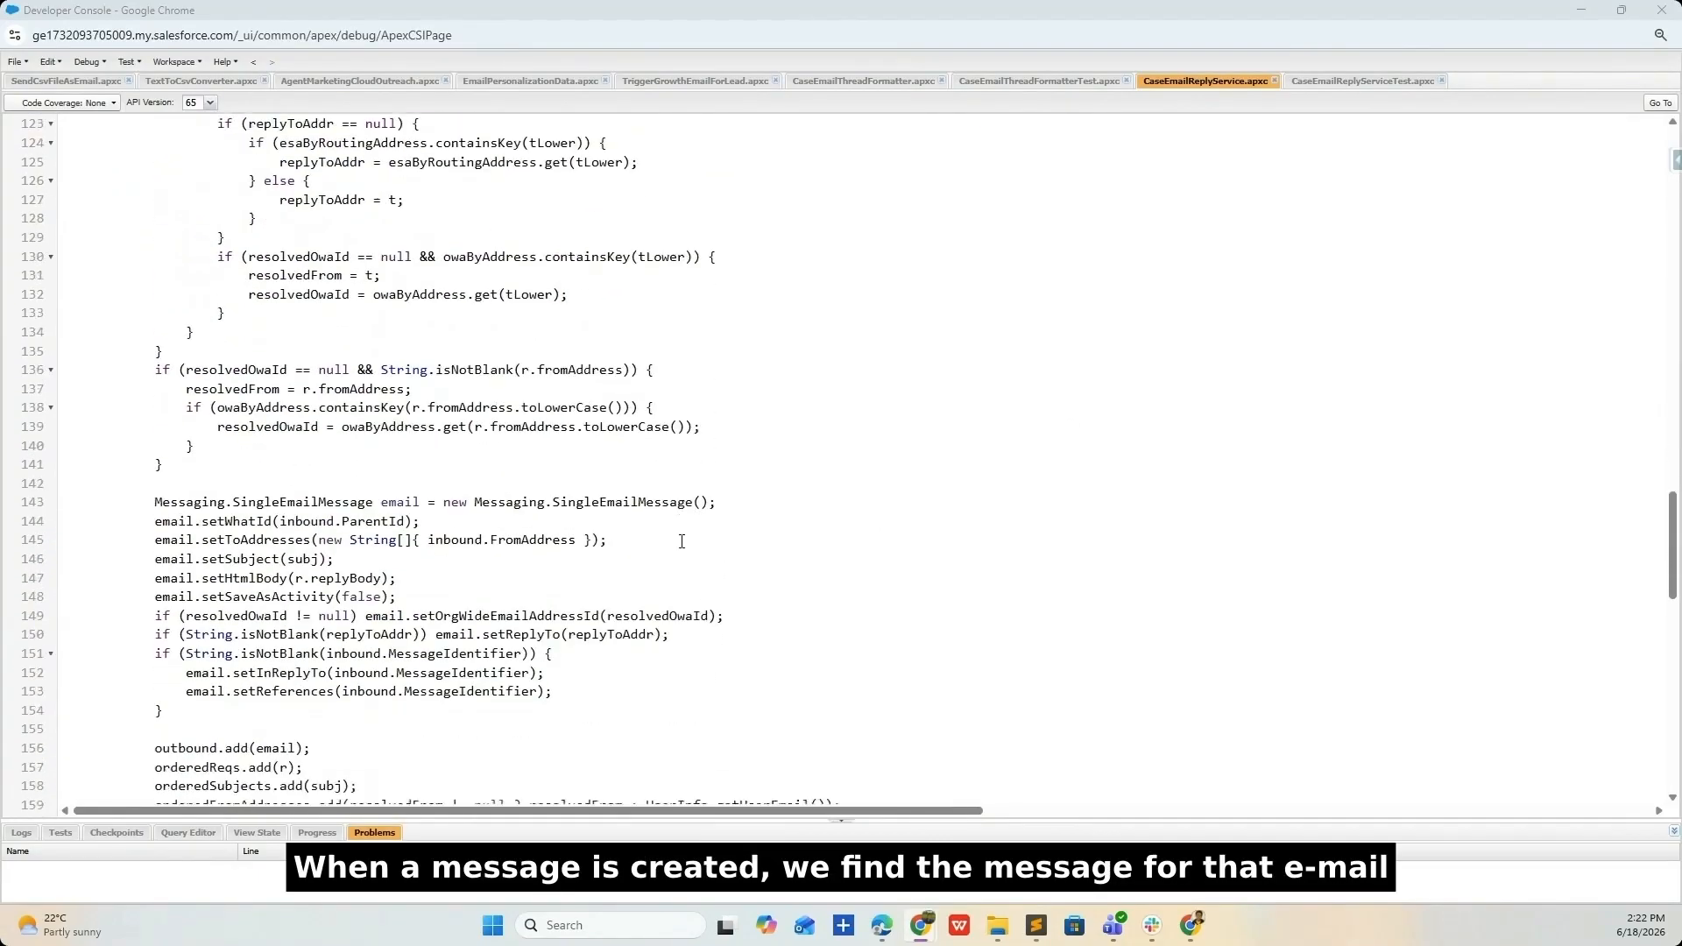
- Highlight the new EmailMessage record fields on lines 185-195
{"action": "left_click_drag", "start_coordinate": [155, 450], "coordinate": [577, 630]}
{"action": "scroll", "coordinate": [577, 630], "scroll_direction": "down", "scroll_amount": 3}
{"action": "scroll", "coordinate": [589, 604], "scroll_direction": "up", "scroll_amount": 3}
{"action": "left_click", "coordinate": [219, 474]}
{"action": "scroll", "coordinate": [438, 491], "scroll_direction": "down", "scroll_amount": 9}
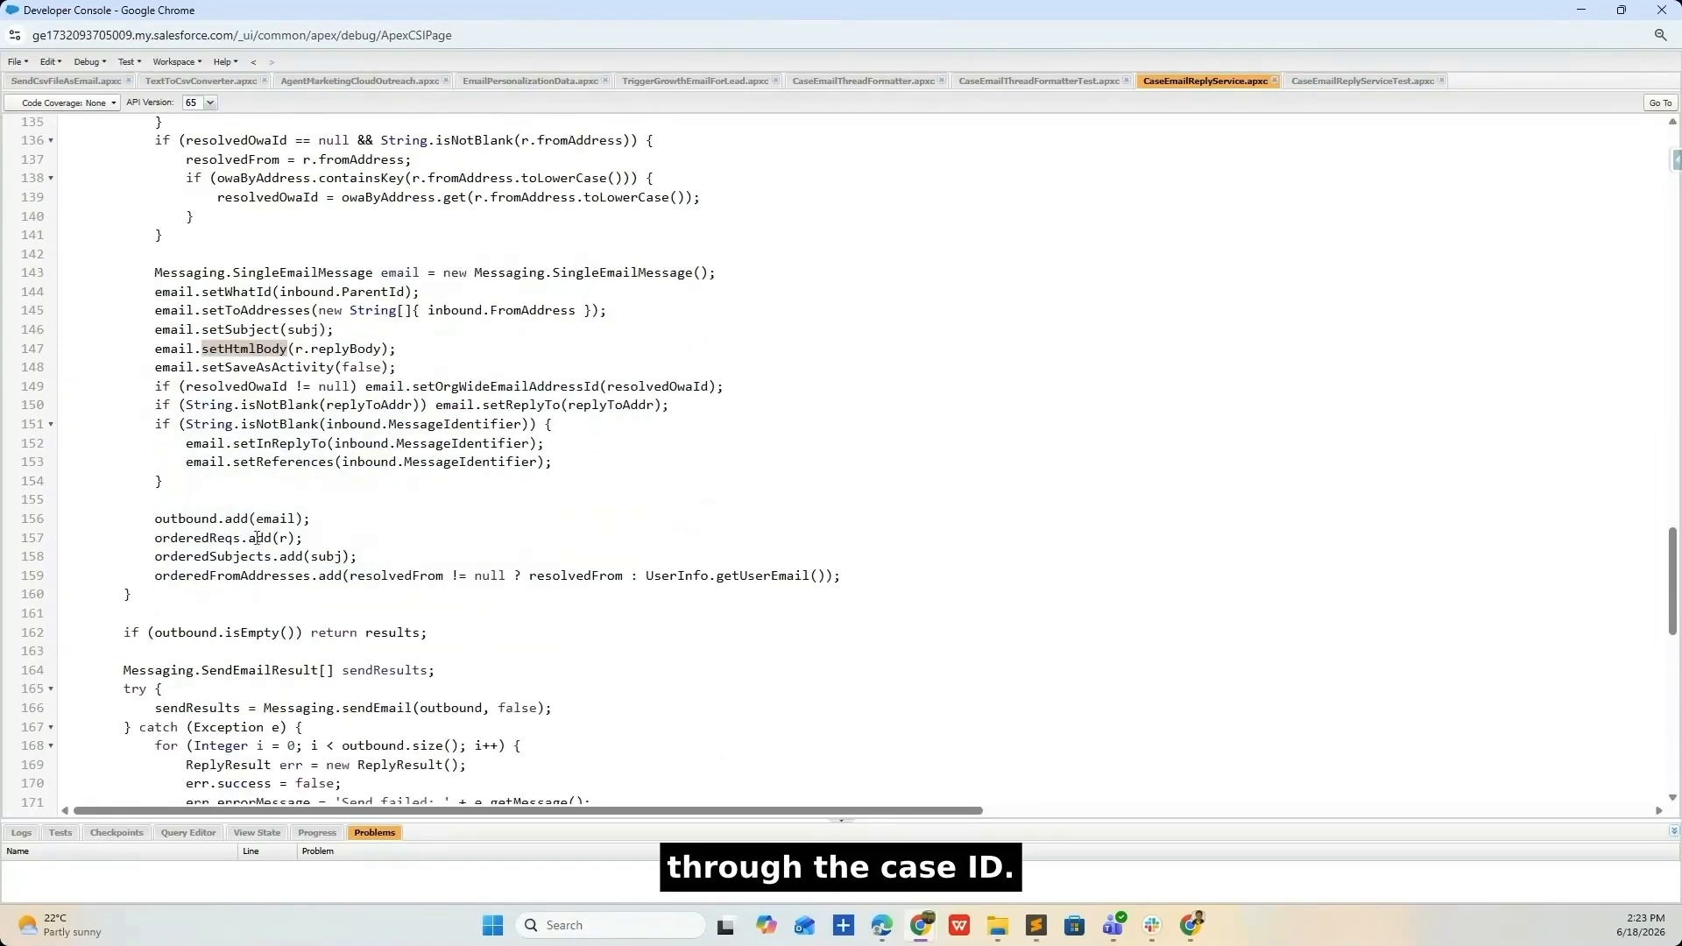
{"action": "scroll", "coordinate": [185, 369], "scroll_direction": "down", "scroll_amount": 1}
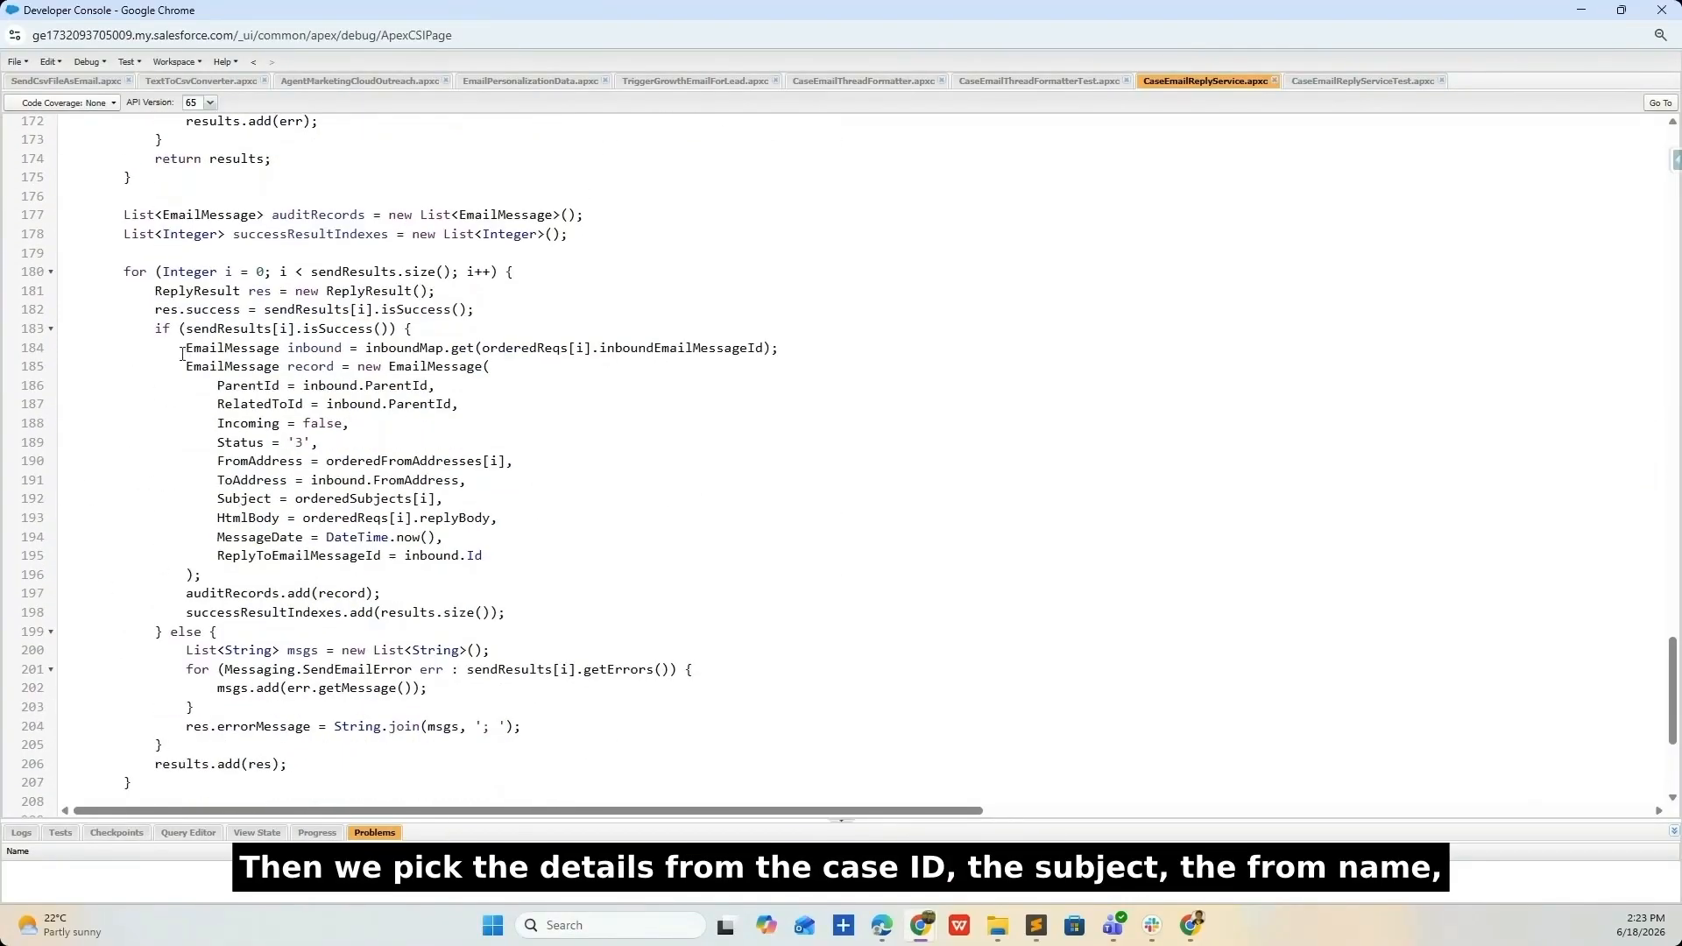
{"action": "left_click_drag", "start_coordinate": [188, 361], "coordinate": [488, 564]}
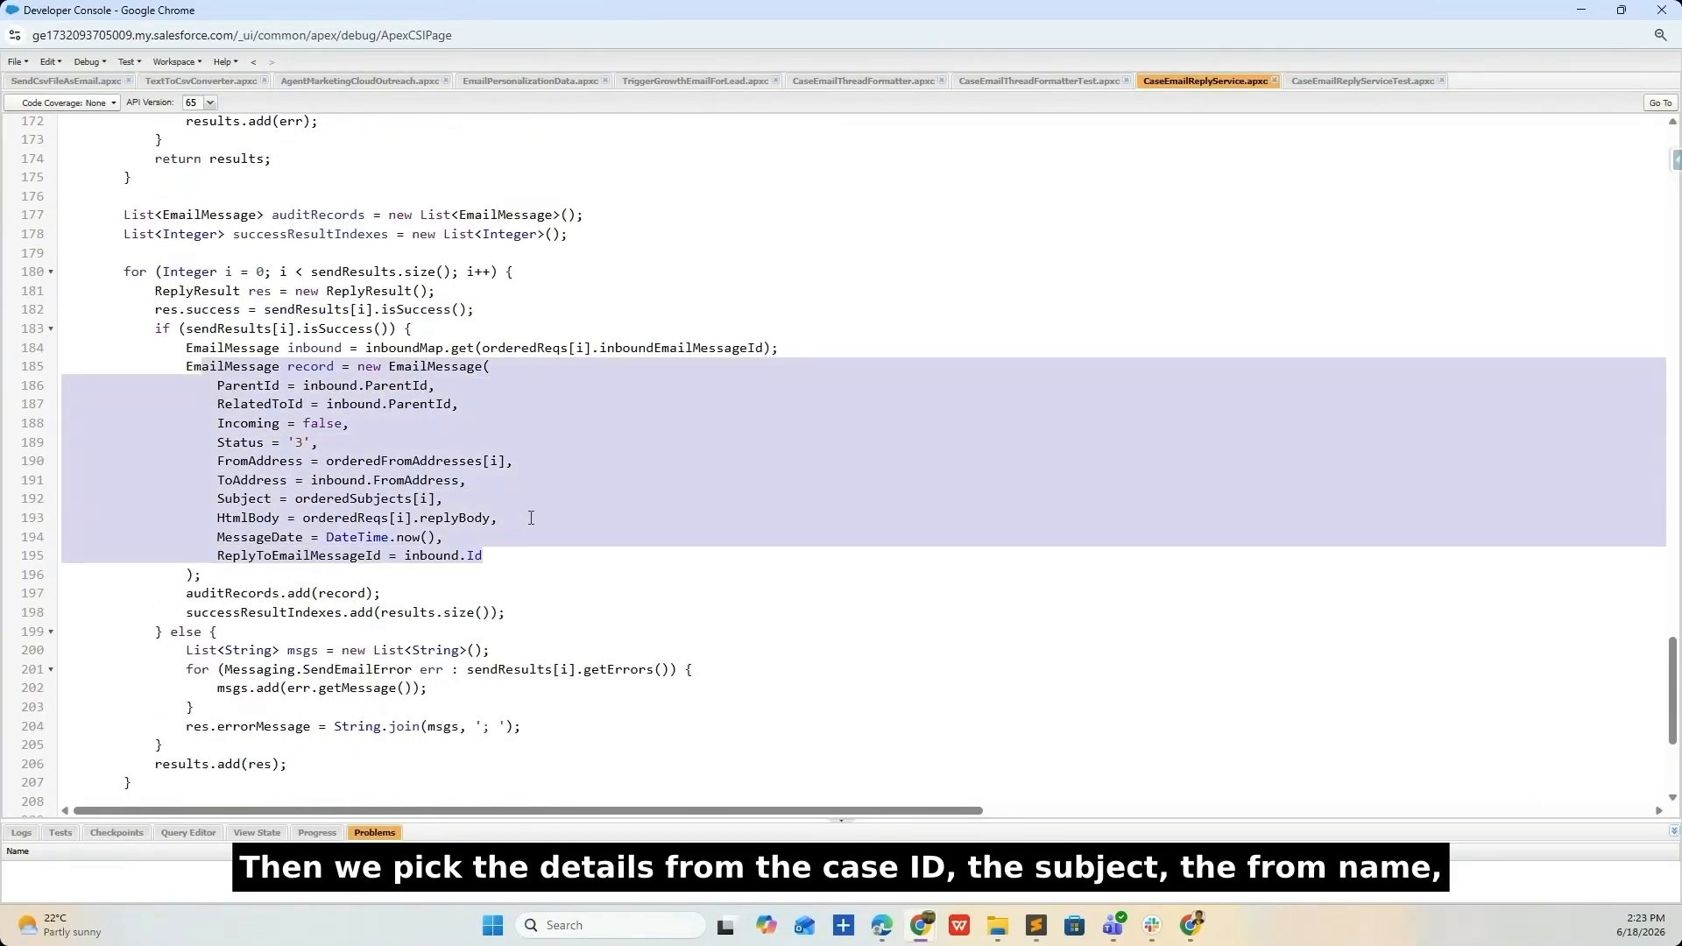
{"action": "scroll", "coordinate": [531, 518], "scroll_direction": "down", "scroll_amount": 3}
{"action": "left_click_drag", "start_coordinate": [526, 452], "coordinate": [64, 376]}
{"action": "scroll", "coordinate": [711, 510], "scroll_direction": "up", "scroll_amount": 15}
{"action": "scroll", "coordinate": [711, 510], "scroll_direction": "up", "scroll_amount": 12}
- Return to the Flow Builder window for the email reply flow
{"action": "left_click", "coordinate": [921, 925]}
{"action": "left_click", "coordinate": [545, 805]}
{"action": "scroll", "coordinate": [342, 432], "scroll_direction": "up", "scroll_amount": 3}
- Review the Format Case Emails, Getting Right Response and Sending Email Reply action settings
{"action": "scroll", "coordinate": [741, 620], "scroll_direction": "down", "scroll_amount": 3}
{"action": "left_click", "coordinate": [543, 517]}
{"action": "scroll", "coordinate": [1128, 687], "scroll_direction": "down", "scroll_amount": 1}
{"action": "scroll", "coordinate": [540, 472], "scroll_direction": "down", "scroll_amount": 3}
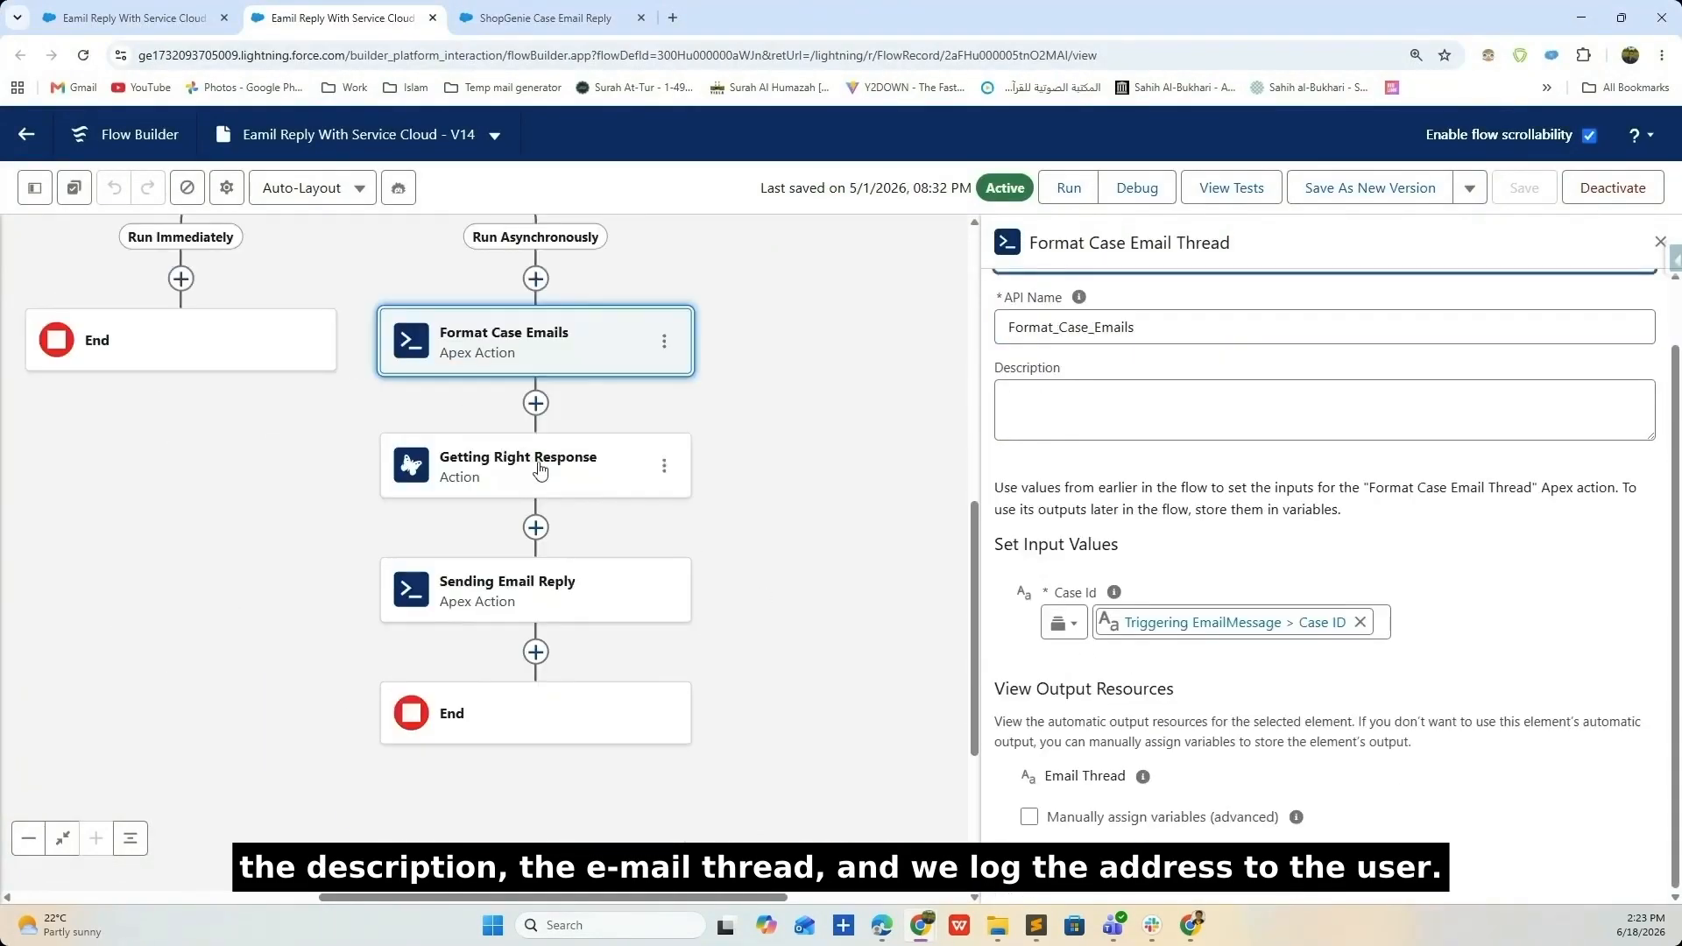
{"action": "left_click", "coordinate": [539, 472]}
{"action": "scroll", "coordinate": [1069, 618], "scroll_direction": "down", "scroll_amount": 5}
{"action": "left_click", "coordinate": [496, 589]}
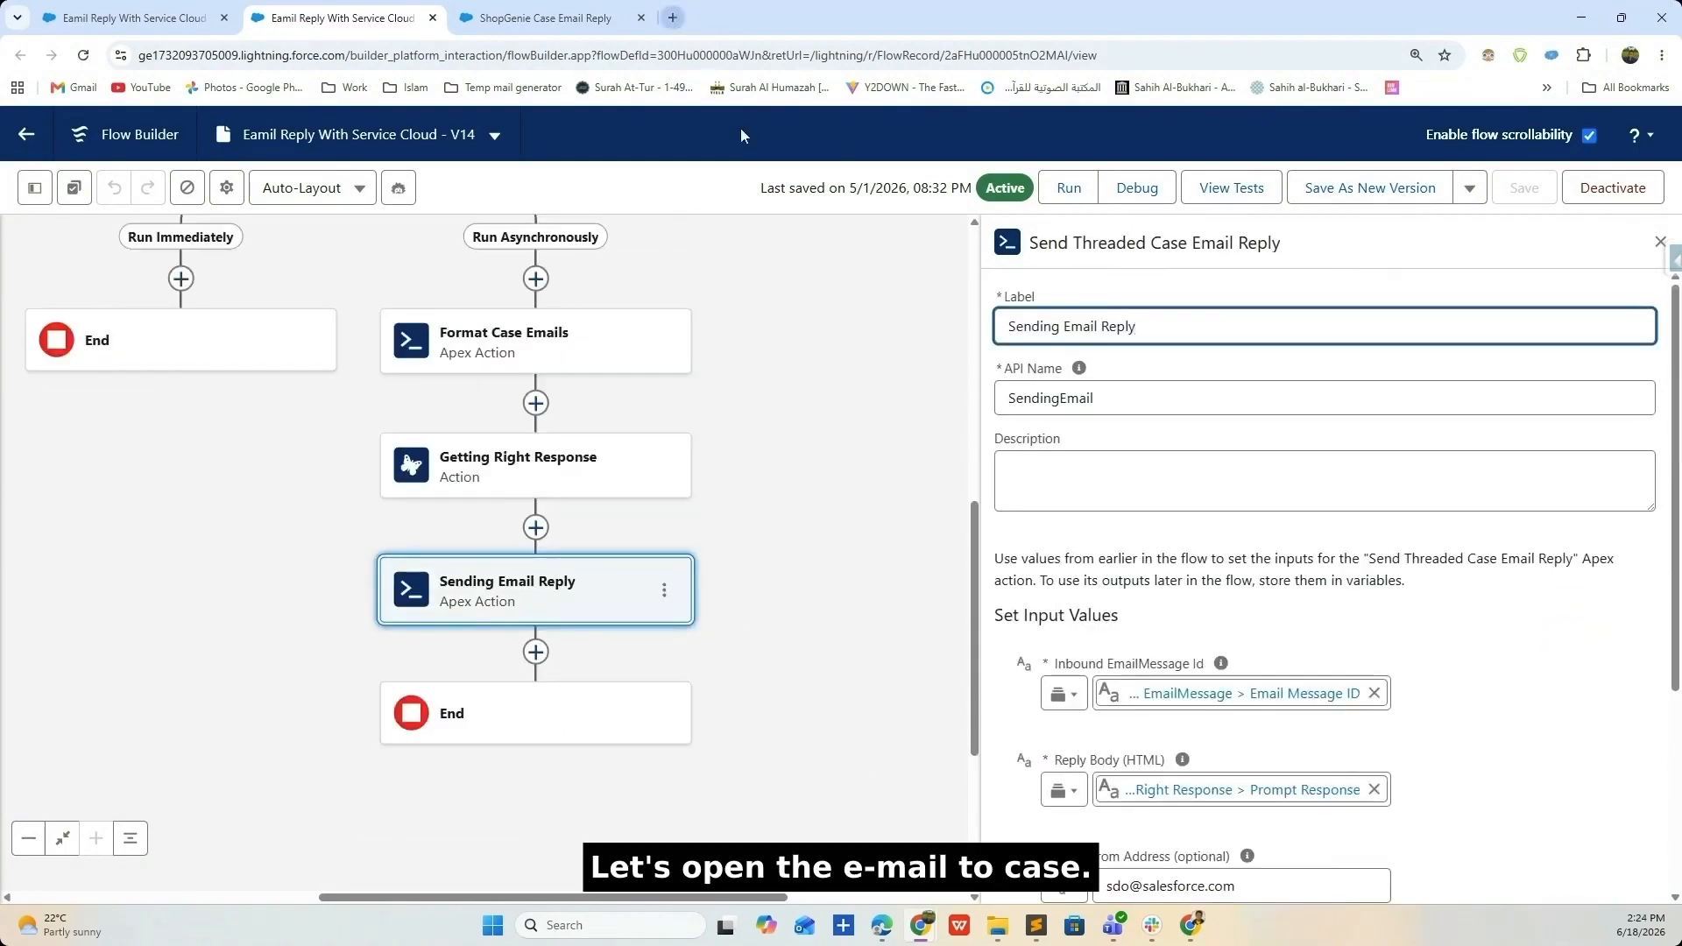
- Open Salesforce Setup in a new tab from the gear menu
{"action": "left_click", "coordinate": [141, 18]}
{"action": "left_click", "coordinate": [673, 17]}
{"action": "left_click", "coordinate": [276, 12]}
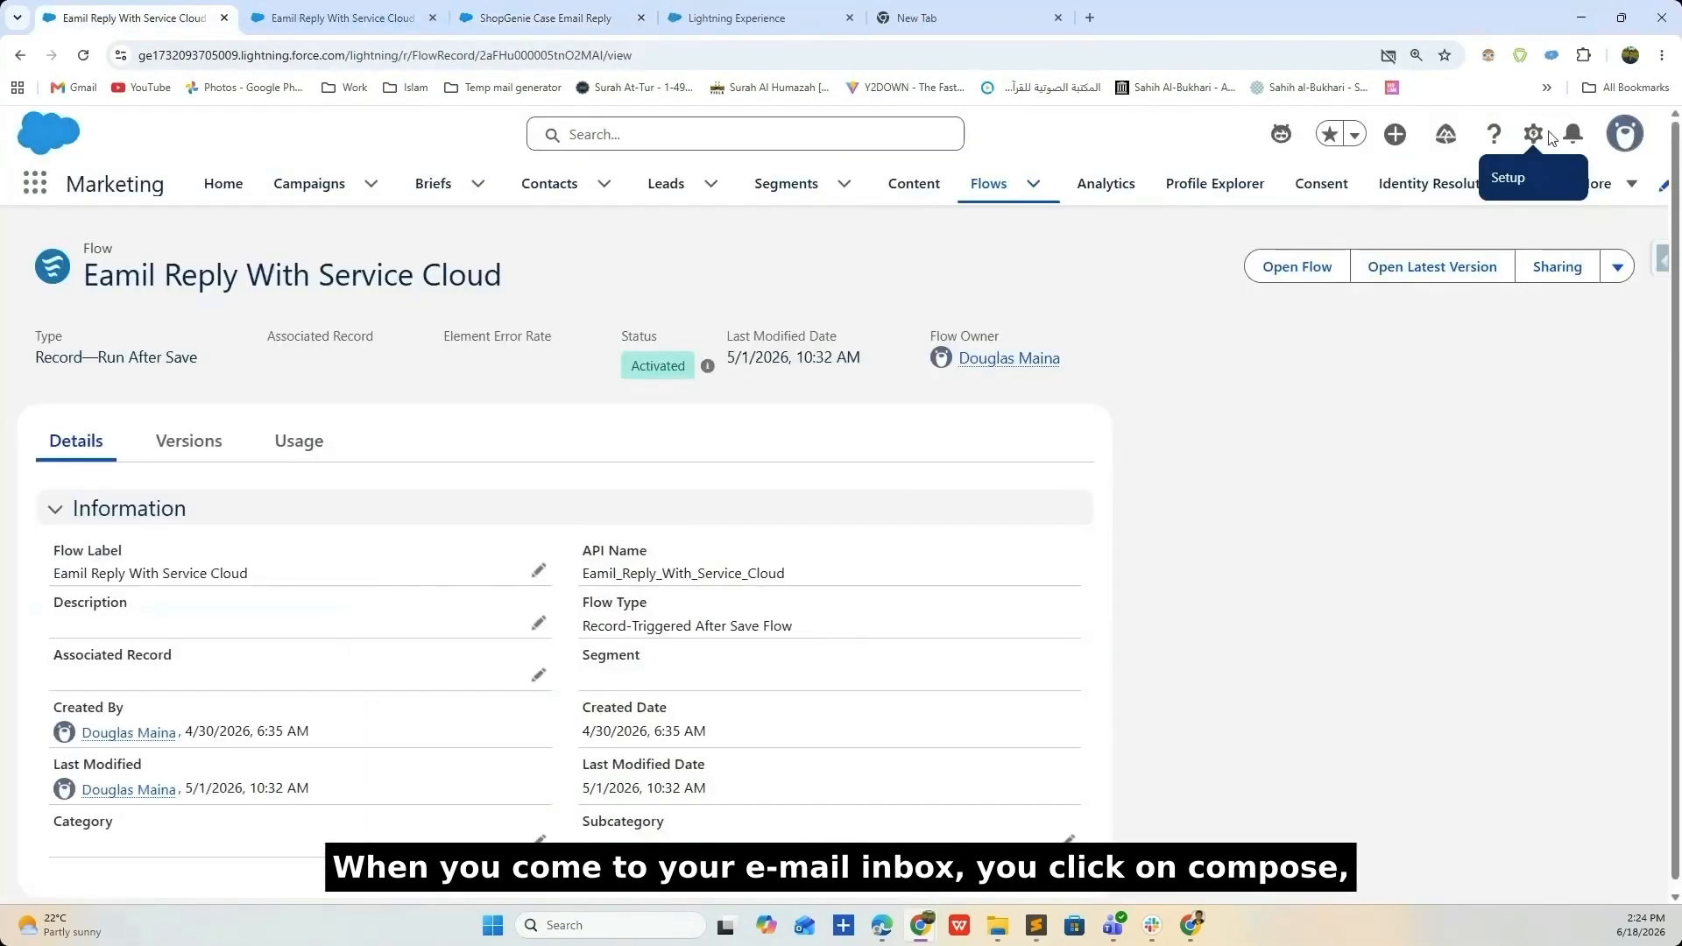
{"action": "left_click", "coordinate": [1535, 135]}
{"action": "left_click", "coordinate": [1385, 190]}
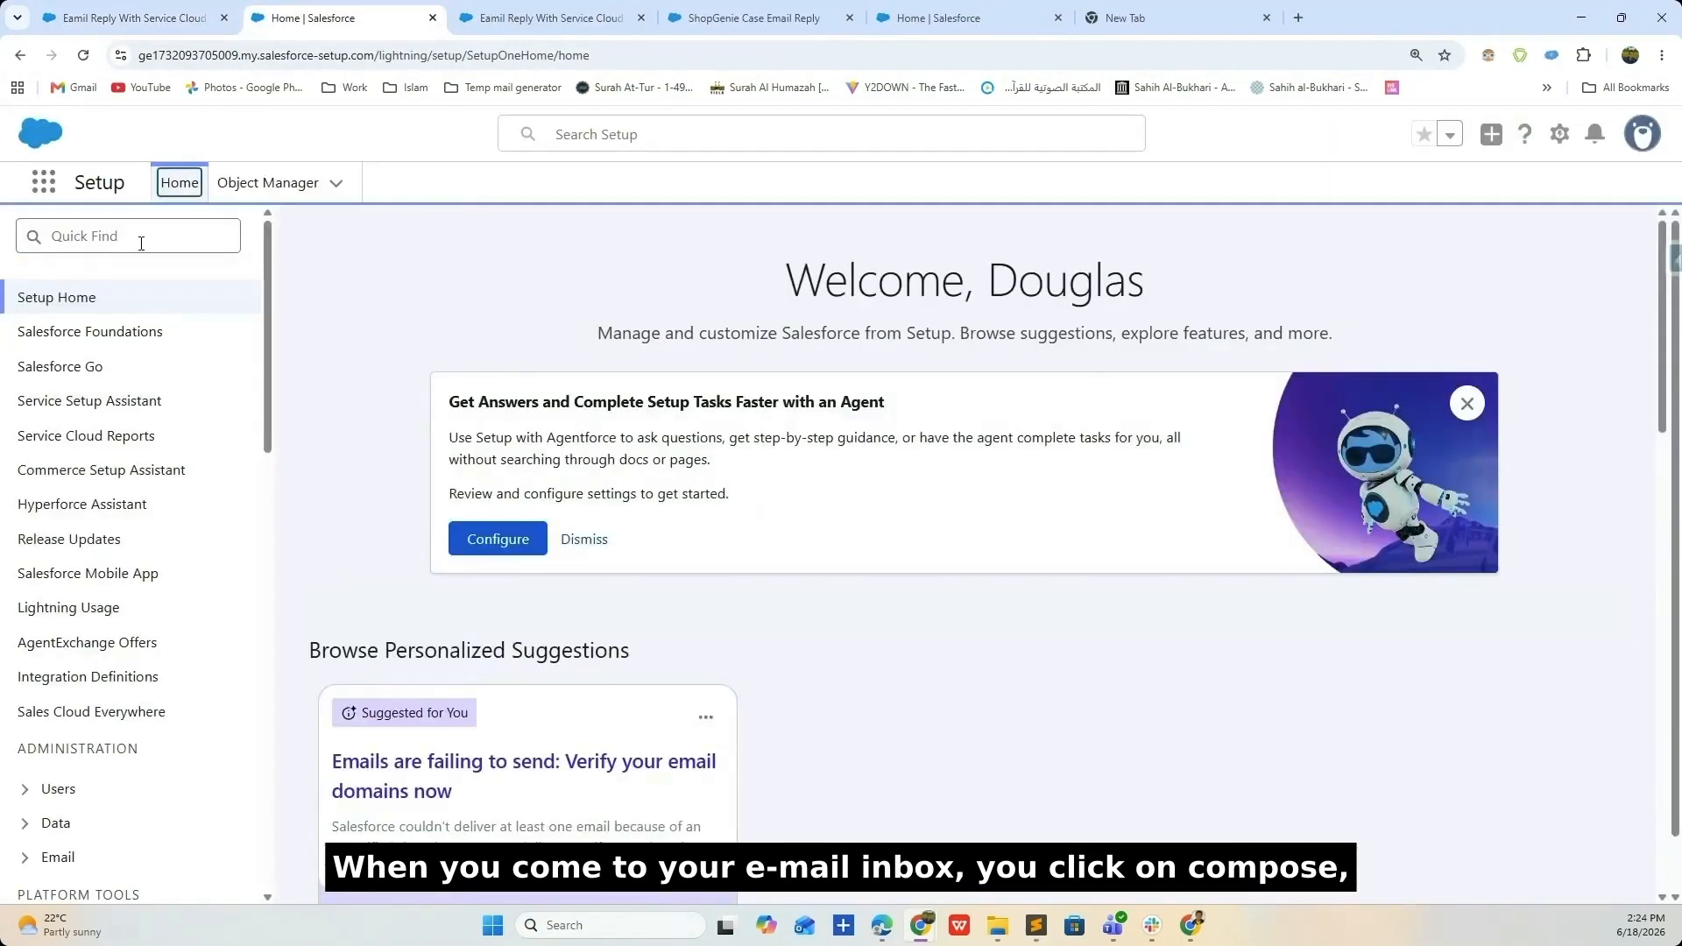
- Find Email-to-Case via Quick Find and select the routing email services address
{"action": "left_click", "coordinate": [142, 242]}
{"action": "type", "text": "case"}
{"action": "key", "text": "BackSpace"}
{"action": "key", "text": "BackSpace"}
{"action": "key", "text": "BackSpace"}
{"action": "key", "text": "BackSpace"}
{"action": "type", "text": "email-"}
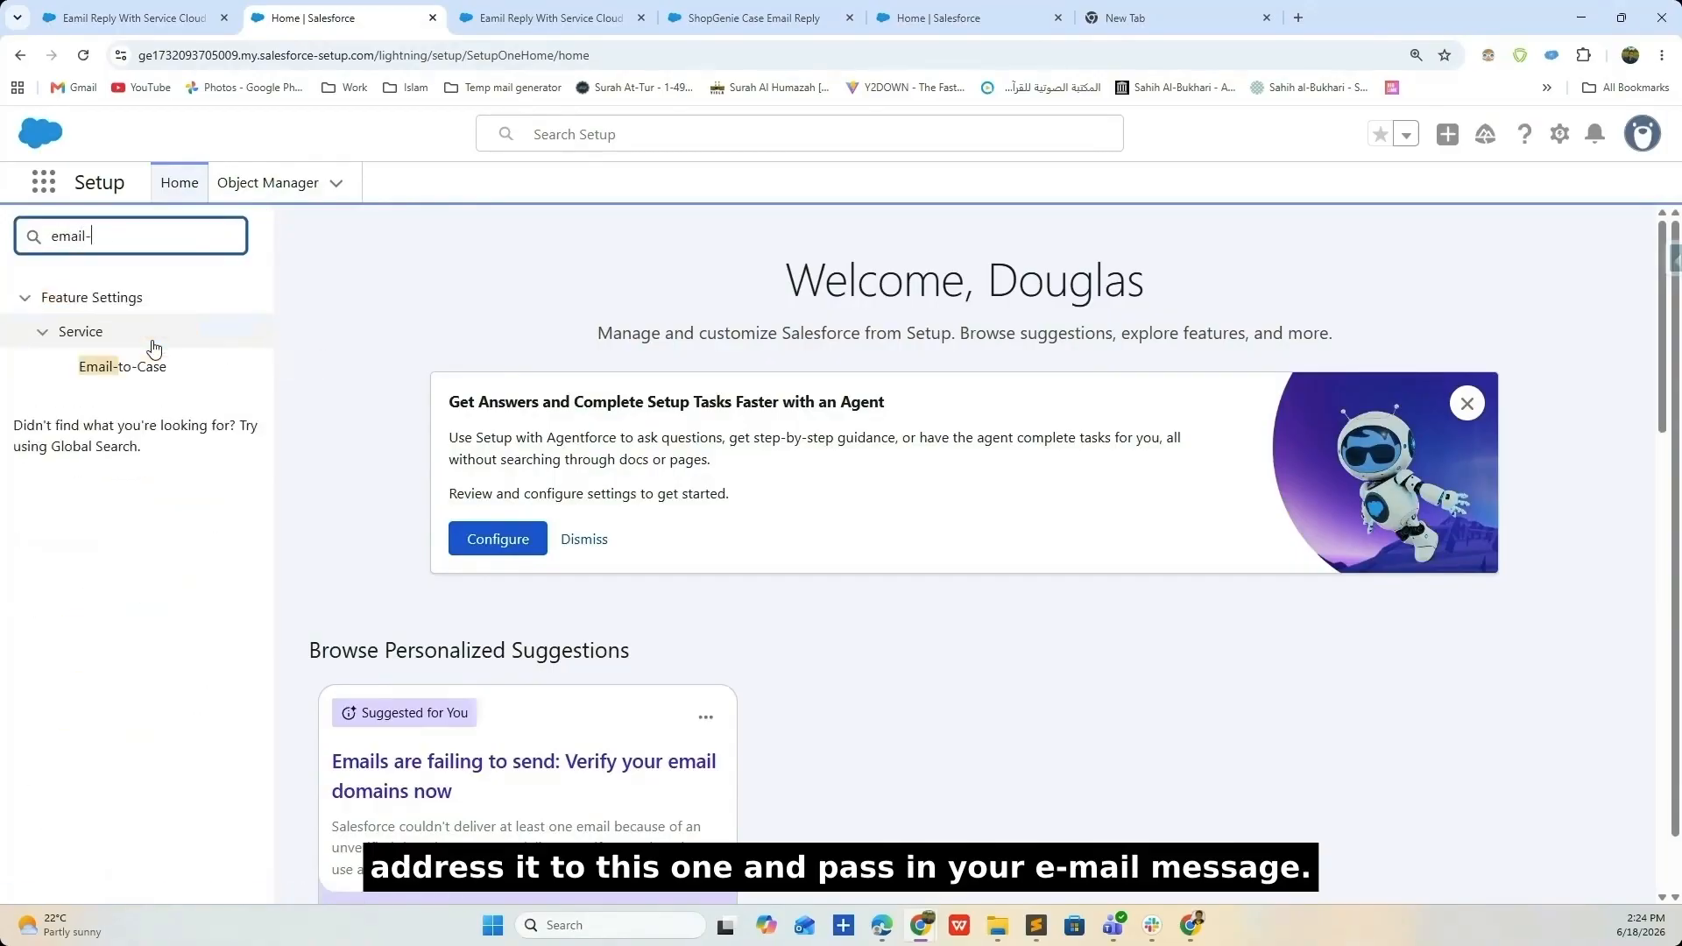
{"action": "left_click", "coordinate": [151, 366]}
{"action": "scroll", "coordinate": [1423, 869], "scroll_direction": "down", "scroll_amount": 8}
{"action": "left_click_drag", "start_coordinate": [1423, 869], "coordinate": [1175, 832]}
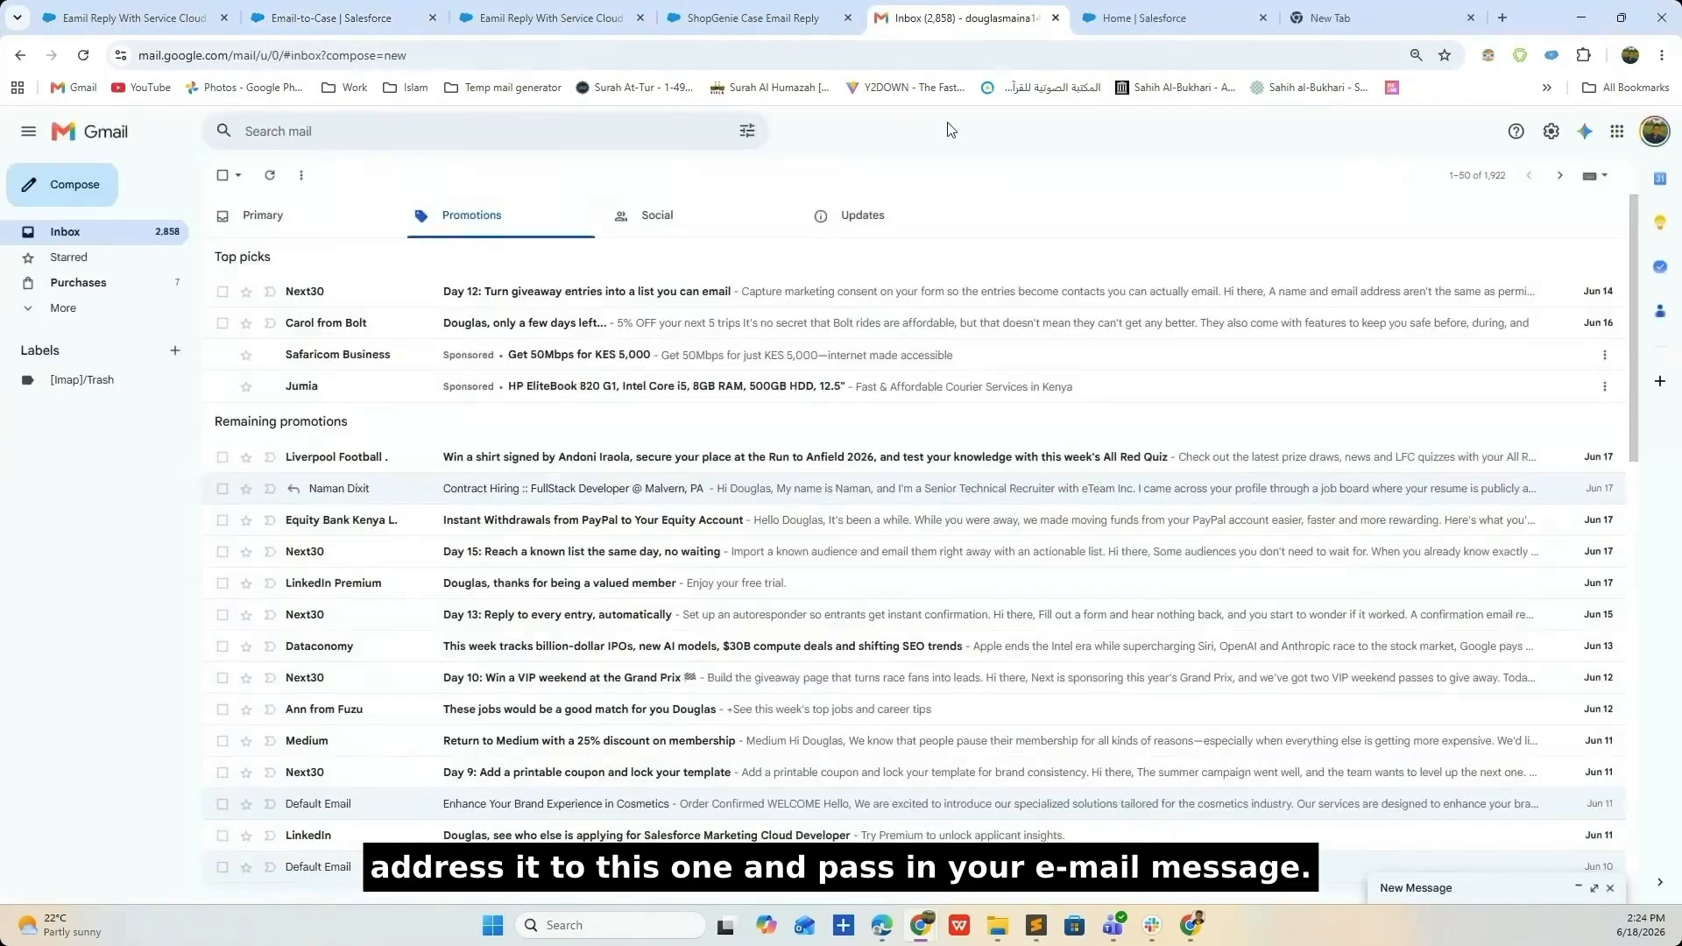
- Email the routing address 'REfund on my shoes', mentioning adidas football boot shoes, and send it
{"action": "left_click", "coordinate": [61, 184]}
{"action": "key", "text": "ctrl+v"}
{"action": "key", "text": "Tab"}
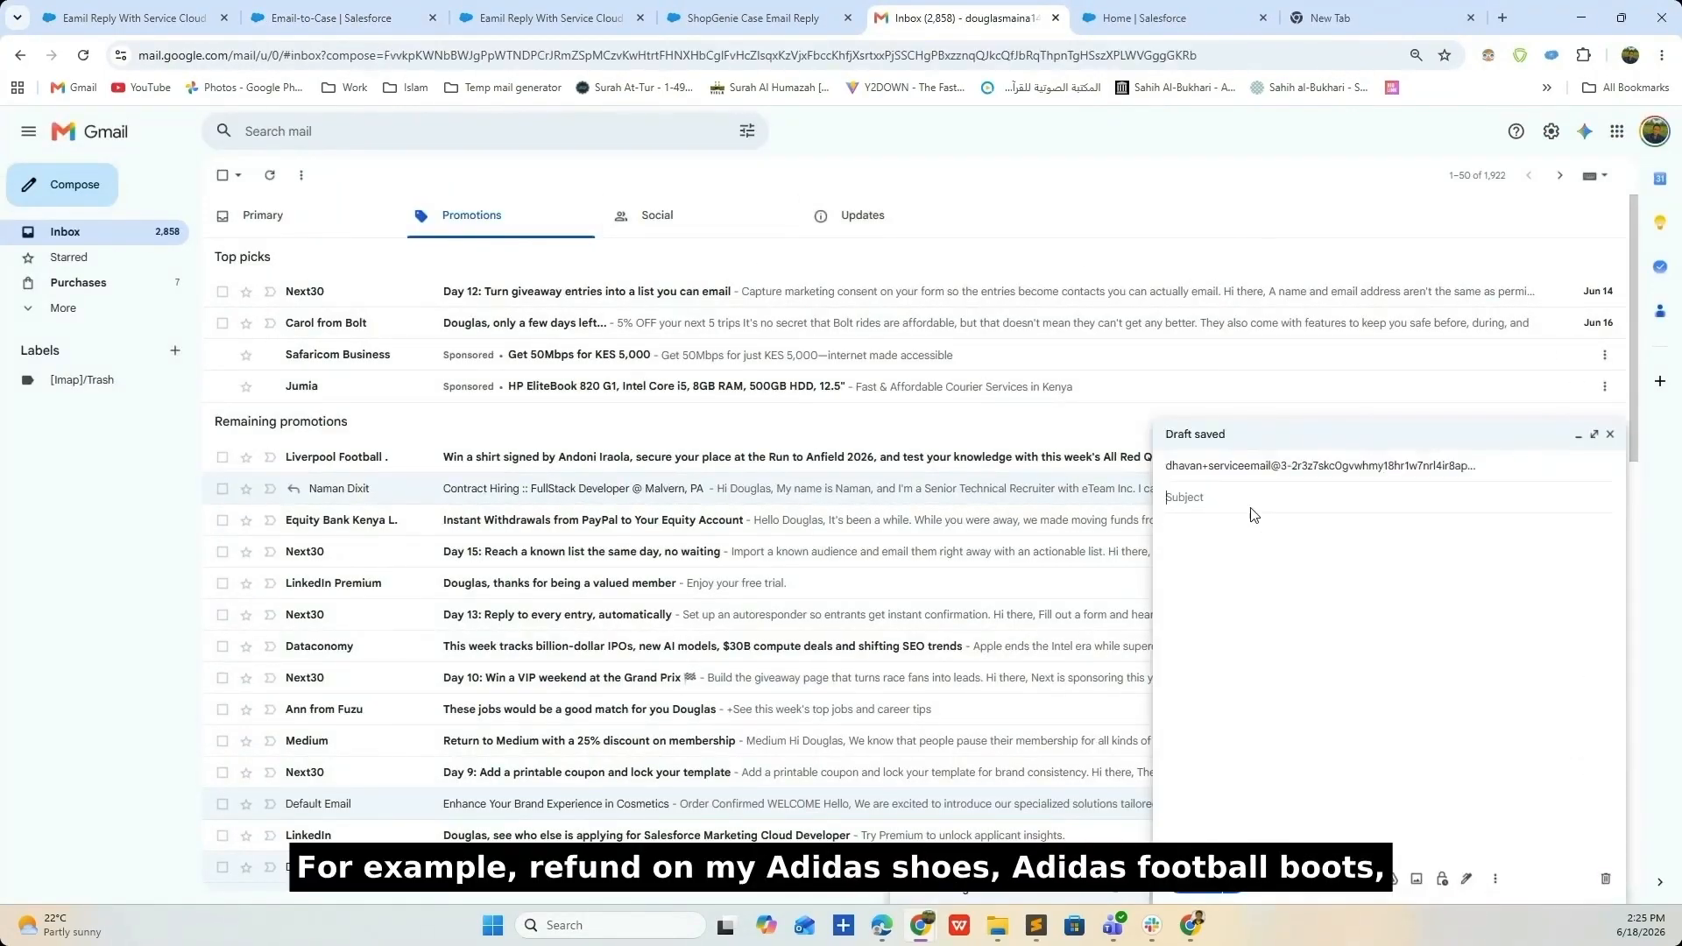
{"action": "left_click_drag", "start_coordinate": [1269, 497], "coordinate": [1166, 497]}
{"action": "key", "text": "ctrl+c"}
{"action": "left_click", "coordinate": [1242, 552]}
{"action": "key", "text": "ctrl+v"}
{"action": "type", "text": "adi"}
{"action": "key", "text": "BackSpace"}
{"action": "key", "text": "BackSpace"}
{"action": "key", "text": "BackSpace"}
{"action": "key", "text": "BackSpace"}
{"action": "key", "text": "BackSpace"}
{"action": "key", "text": "BackSpace"}
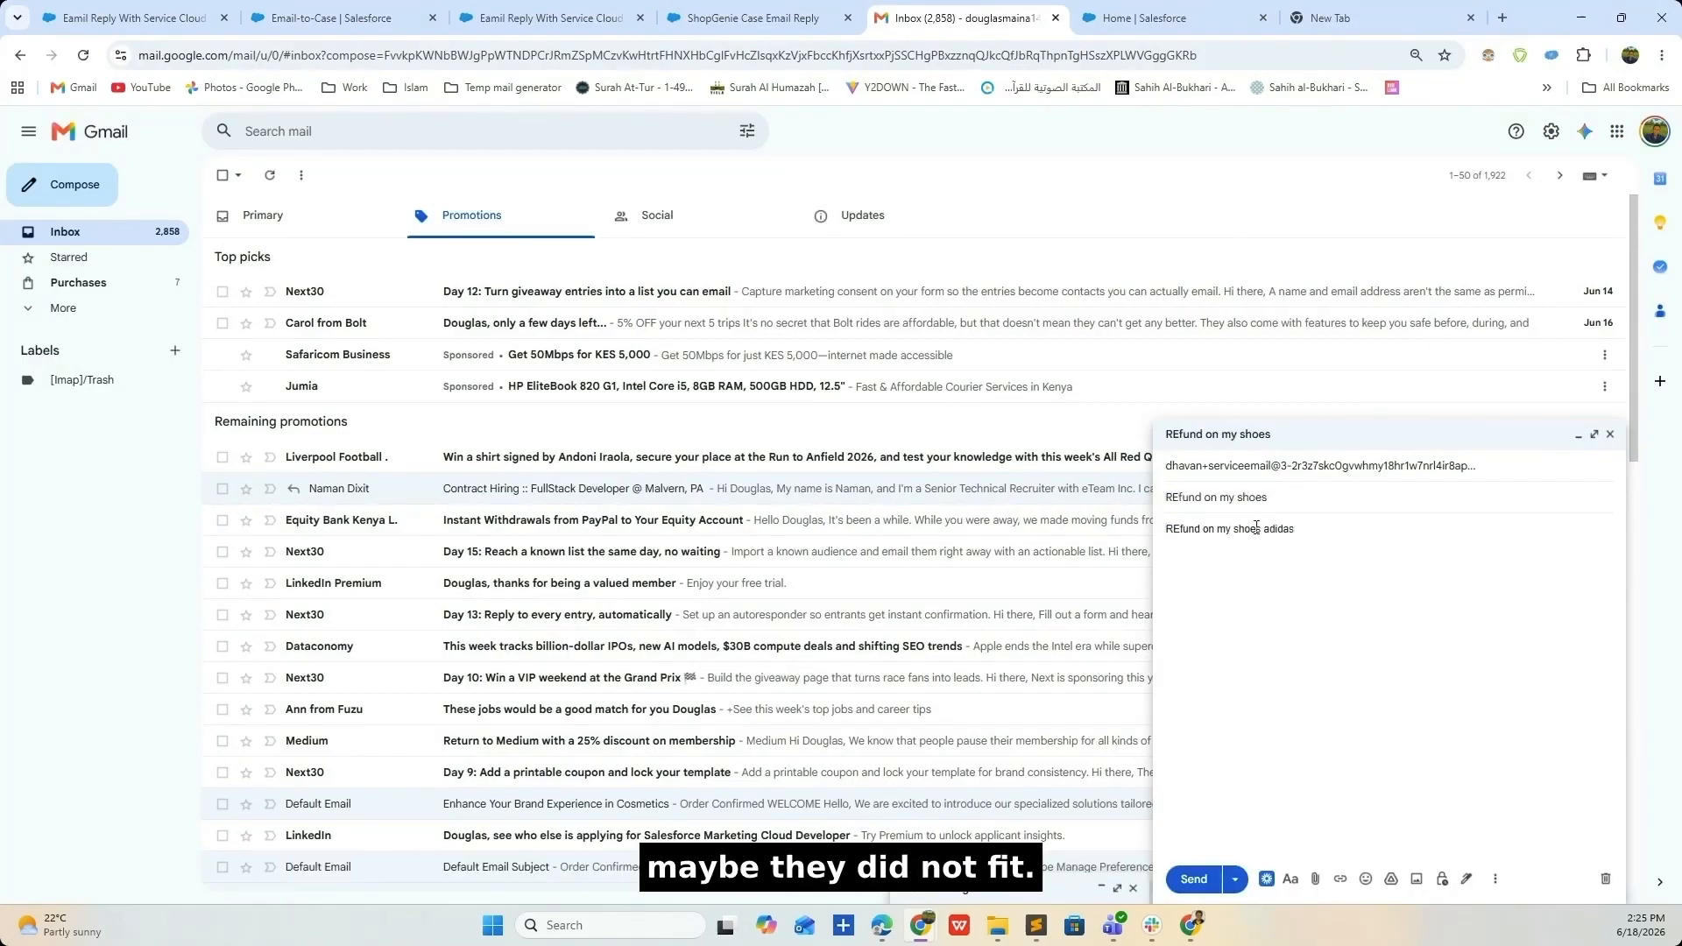
{"action": "type", "text": "oot shoes"}
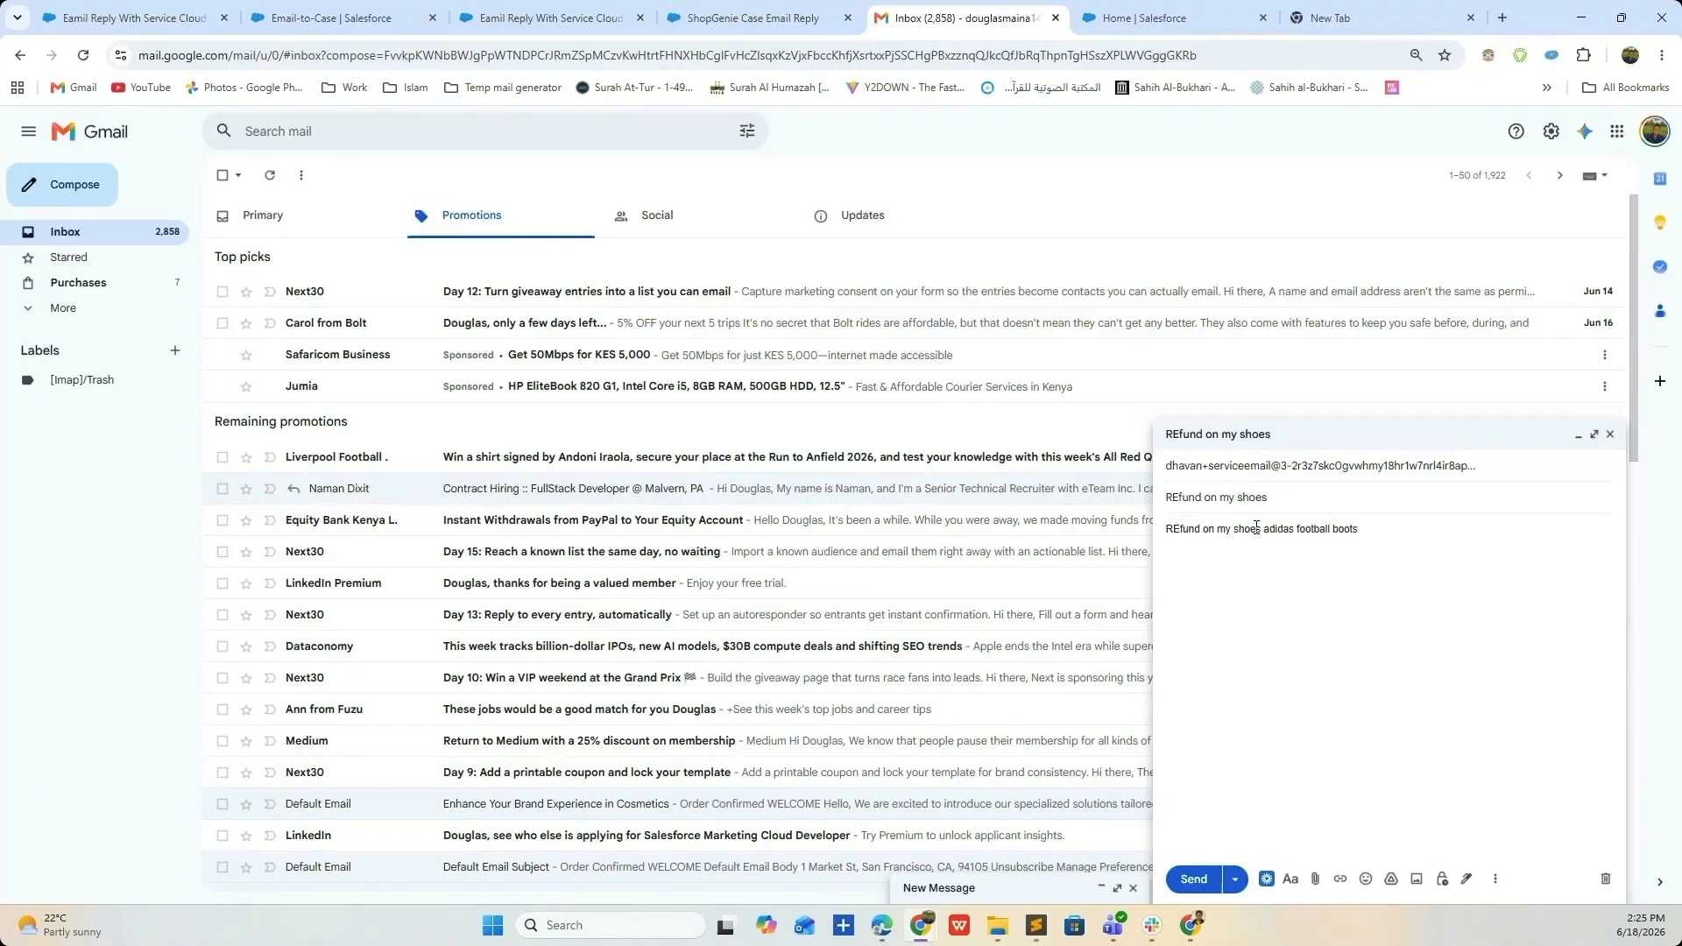
{"action": "left_click", "coordinate": [1193, 879]}
{"action": "left_click", "coordinate": [136, 17]}
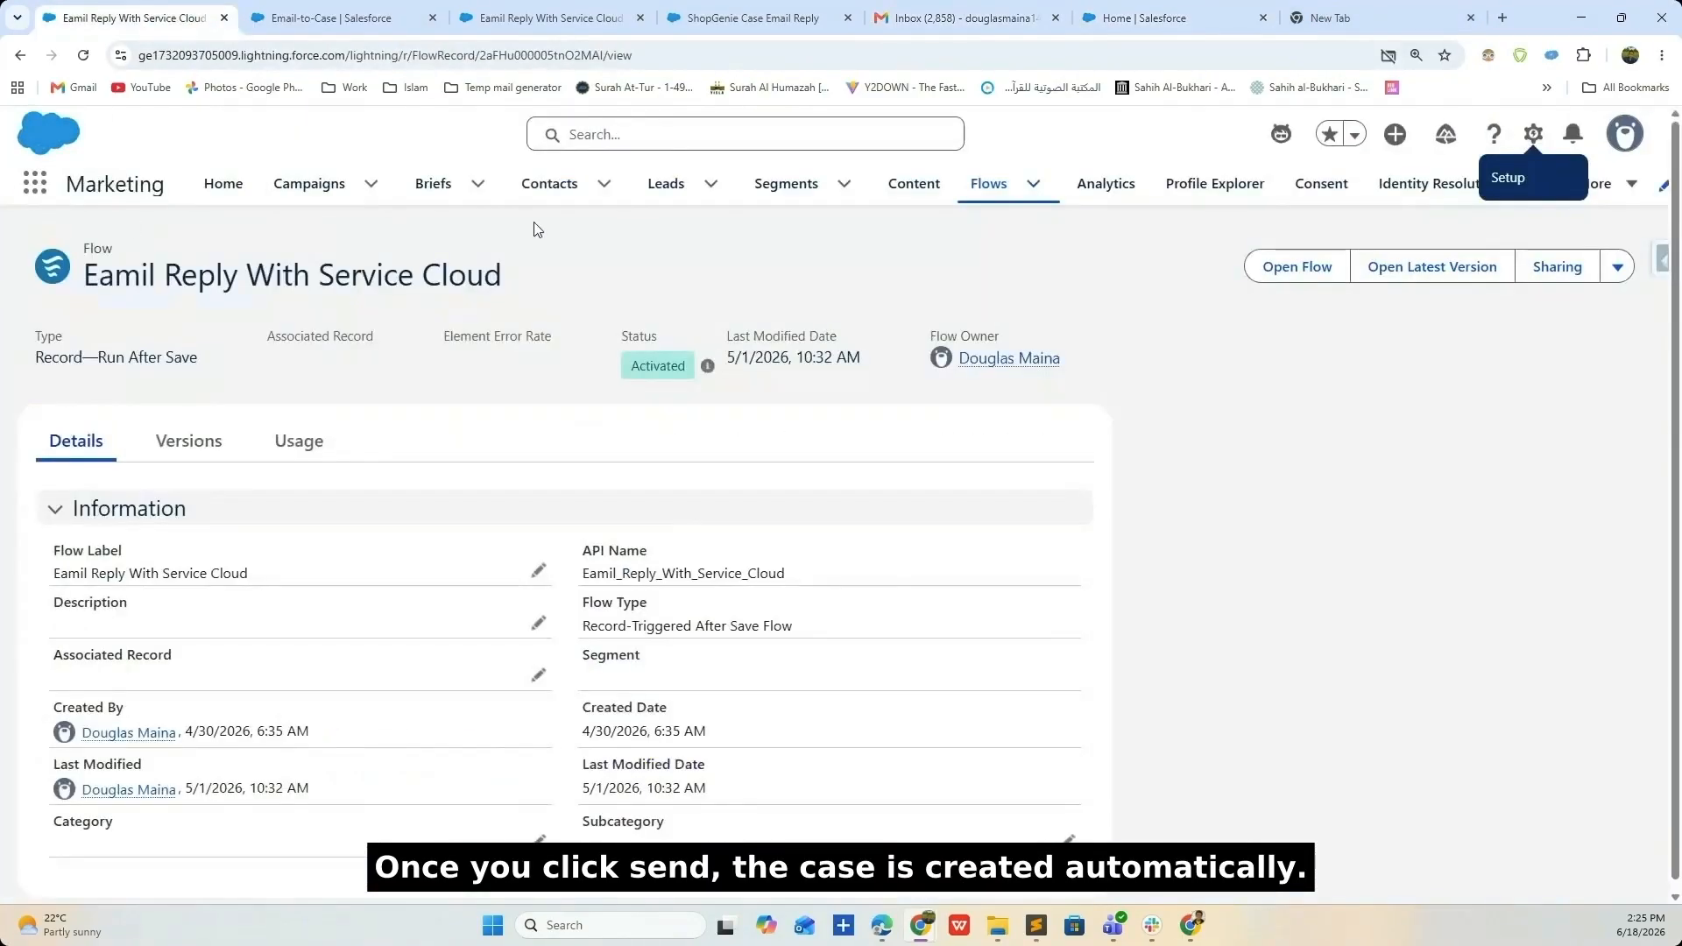
- Open the 'Fwd: Returns & Replacements' case and scroll through its feed's customer emails and System replies
{"action": "left_click", "coordinate": [761, 134]}
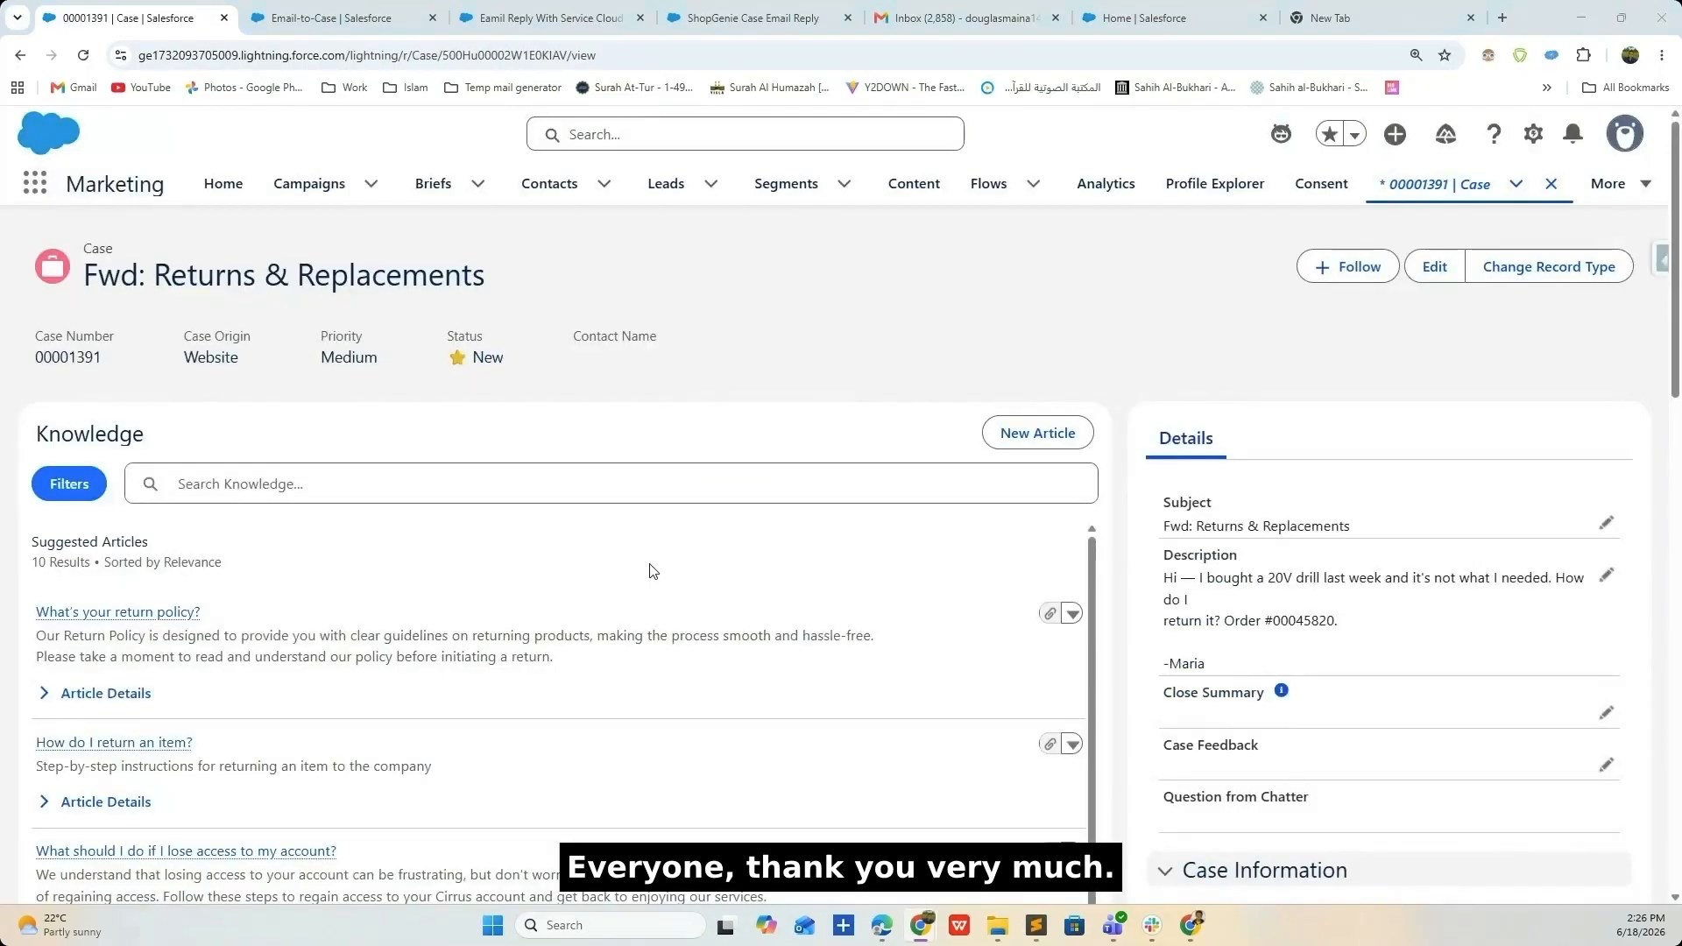
{"action": "scroll", "coordinate": [650, 571], "scroll_direction": "down", "scroll_amount": 5}
{"action": "scroll", "coordinate": [512, 505], "scroll_direction": "down", "scroll_amount": 15}
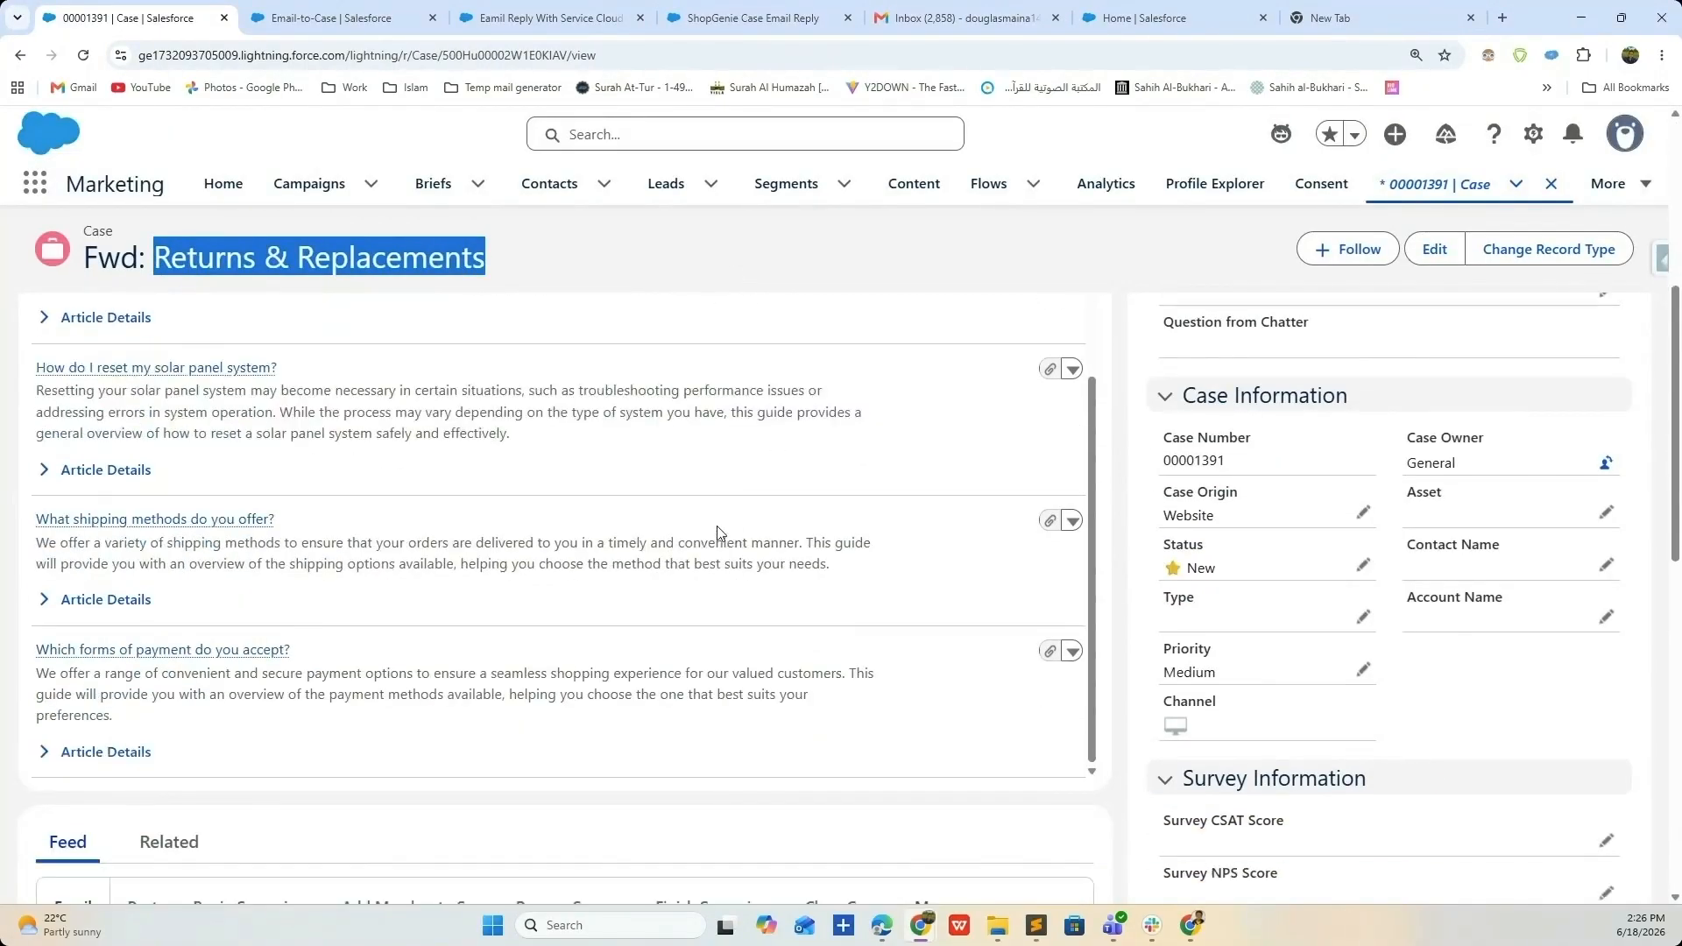
{"action": "scroll", "coordinate": [182, 579], "scroll_direction": "down", "scroll_amount": 10}
{"action": "scroll", "coordinate": [75, 730], "scroll_direction": "down", "scroll_amount": 4}
{"action": "scroll", "coordinate": [64, 627], "scroll_direction": "up", "scroll_amount": 9}
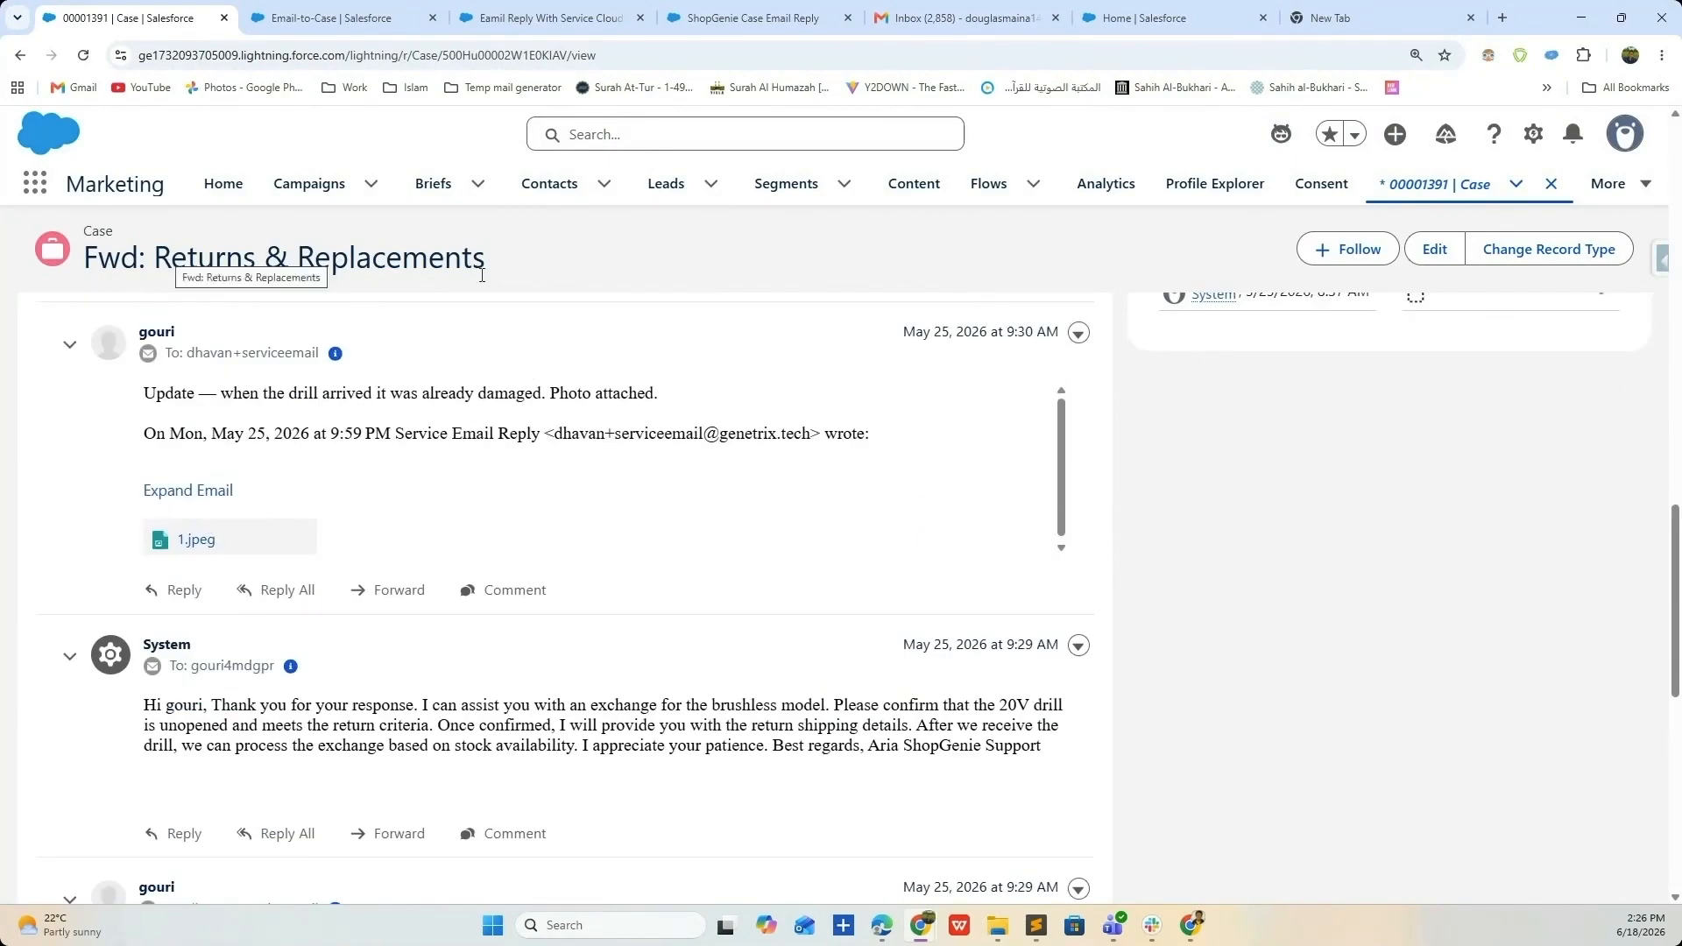